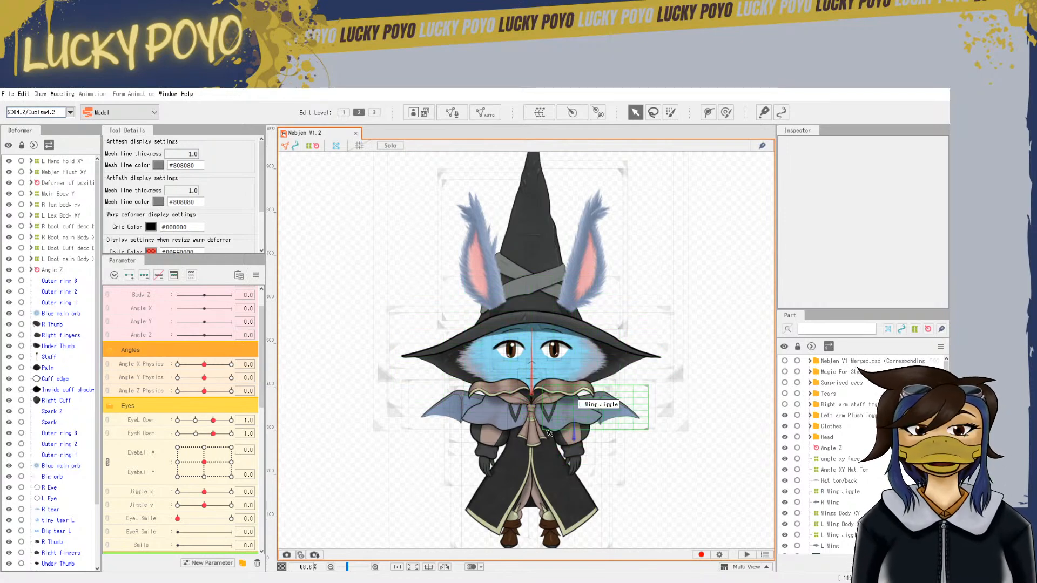
# Set the L Plush Arm Toggle parameter to 1.0 to show the plush in the left hand
pyautogui.scroll(4, 545, 471)
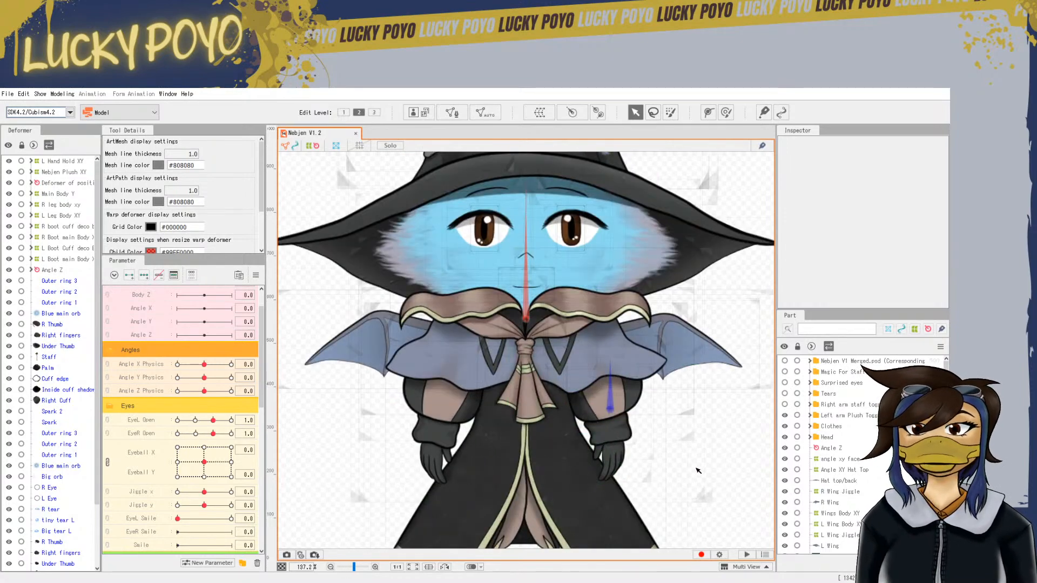
pyautogui.moveTo(697, 471); pyautogui.dragTo(669, 458)
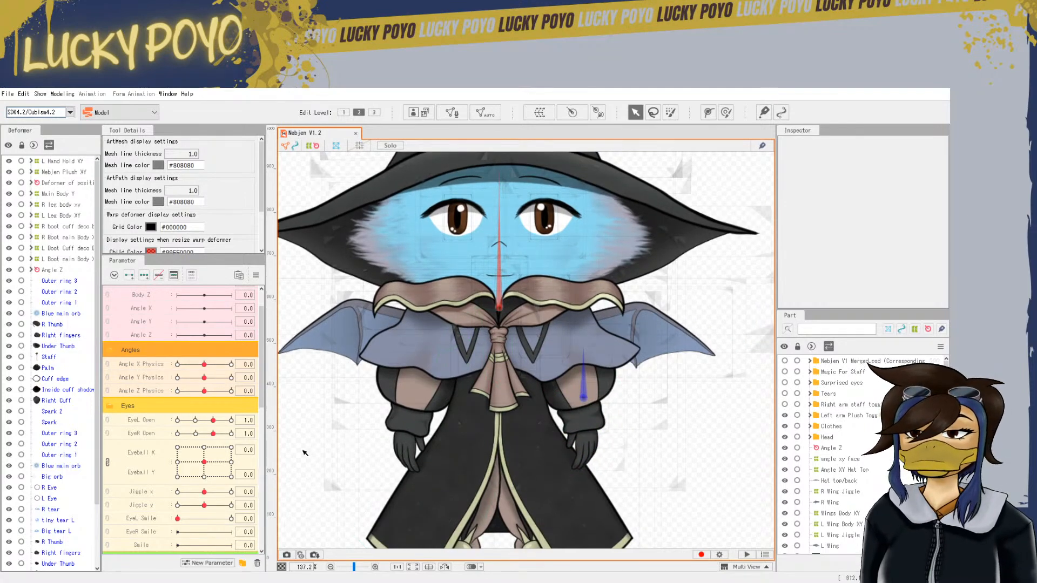
pyautogui.scroll(-5, 164, 372)
pyautogui.scroll(-3, 164, 371)
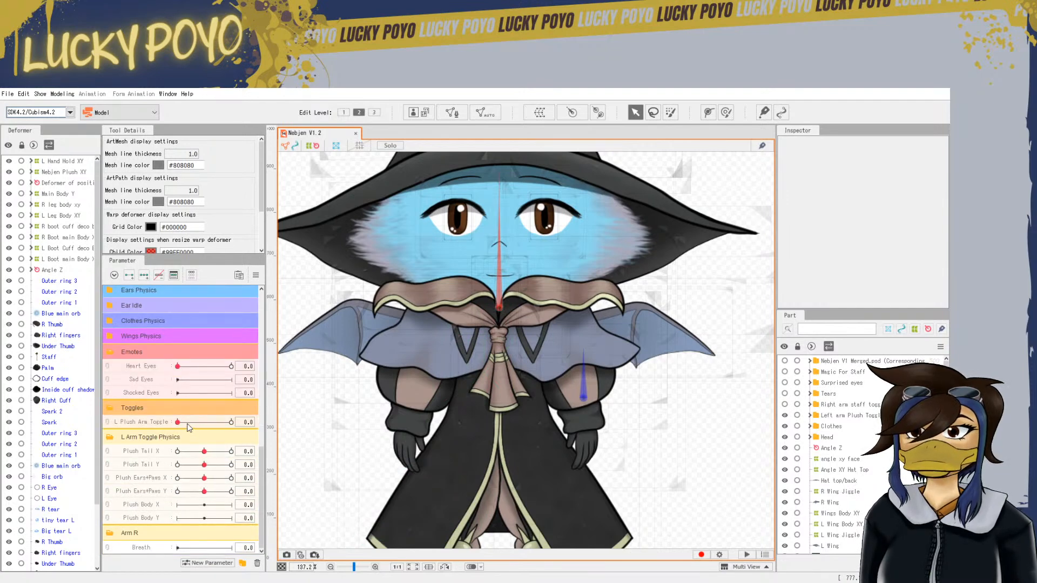
pyautogui.moveTo(188, 424); pyautogui.dragTo(248, 433)
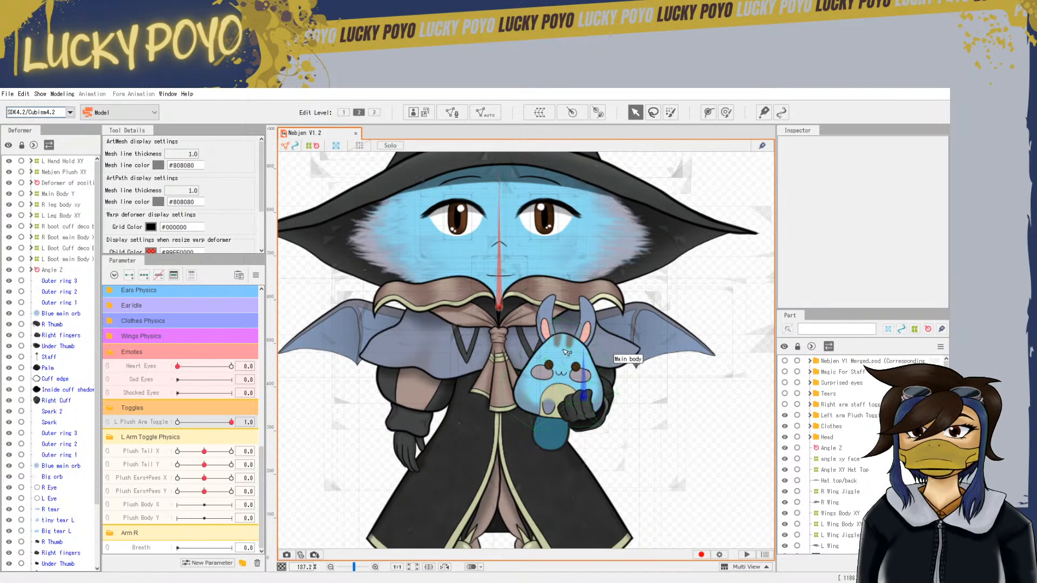
# Paste the plush Main body's form from L Plush Arm Toggle 1.0 onto its 0.0 key and set its opacity there to 0%
pyautogui.click(565, 352)
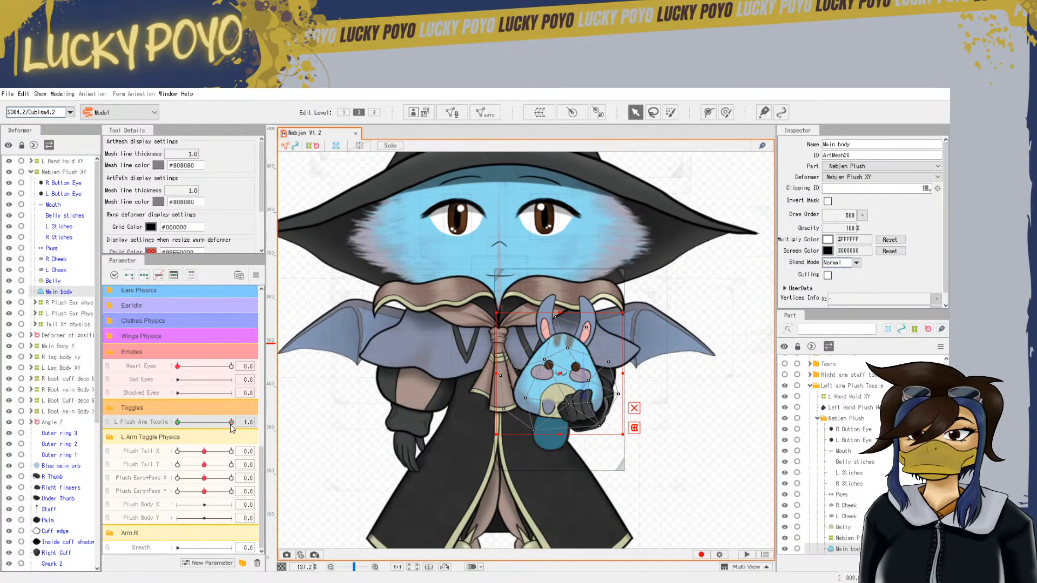
pyautogui.moveTo(231, 422); pyautogui.dragTo(181, 426)
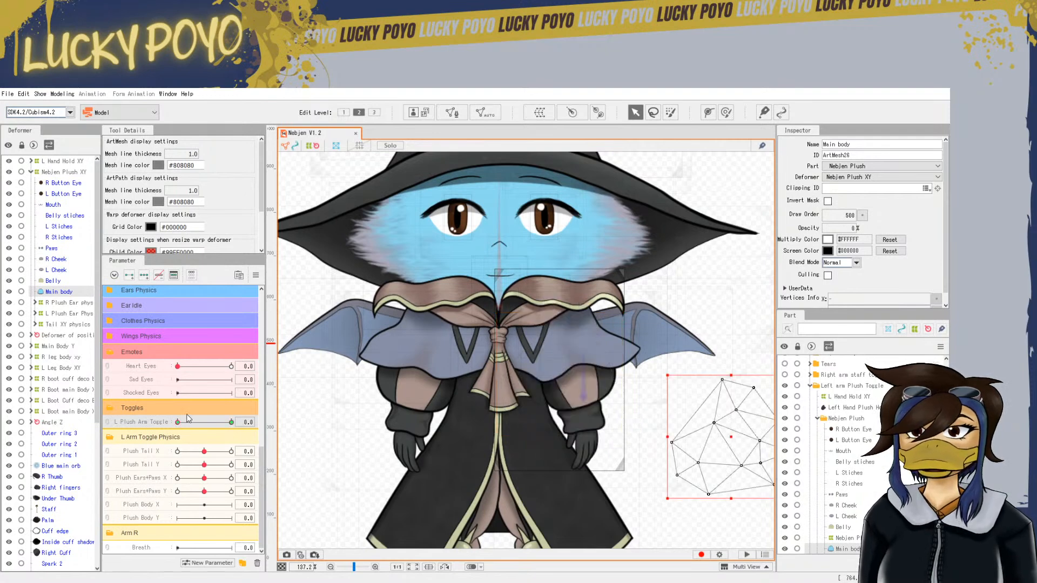
pyautogui.hotkey('ctrl', 'v')
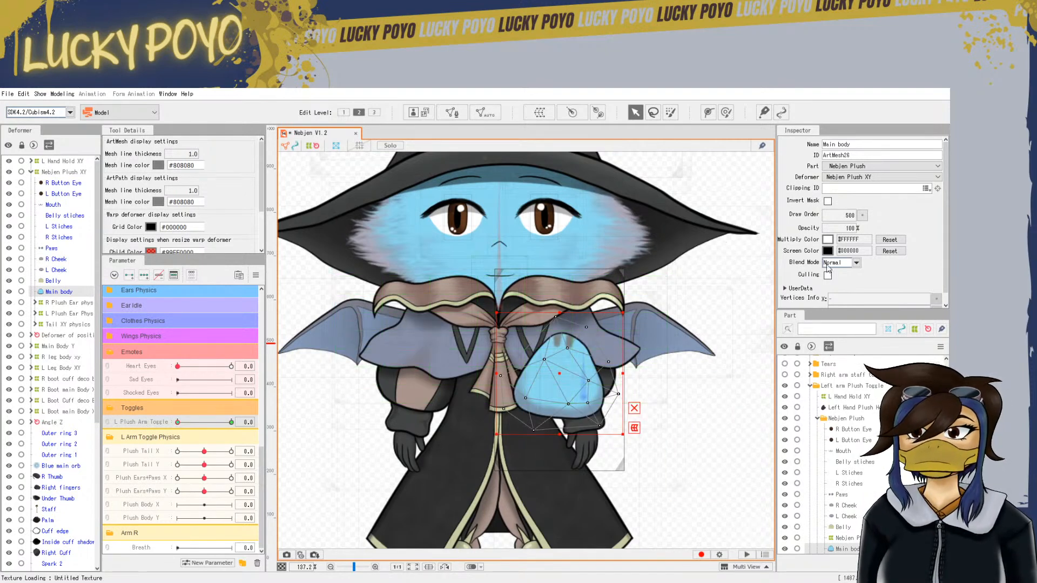
pyautogui.doubleClick(848, 228)
pyautogui.write('0')
pyautogui.press('Return')
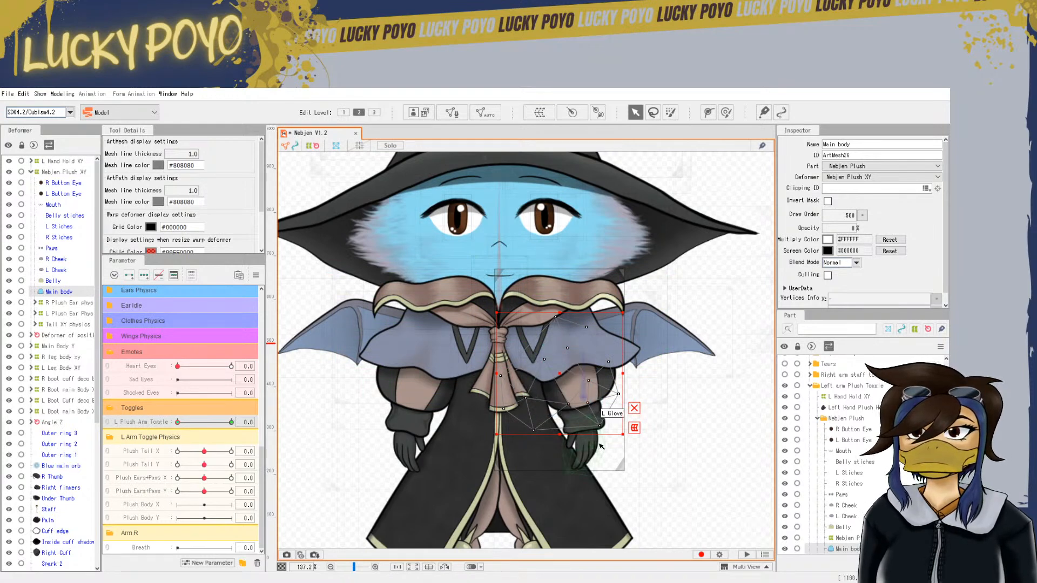
# Paste the toggle 1.0 form of the plush's ears, tail, cheeks, belly, paws, stitches, mouth and eyes onto the 0.0 key, with opacity 0%
pyautogui.click(231, 422)
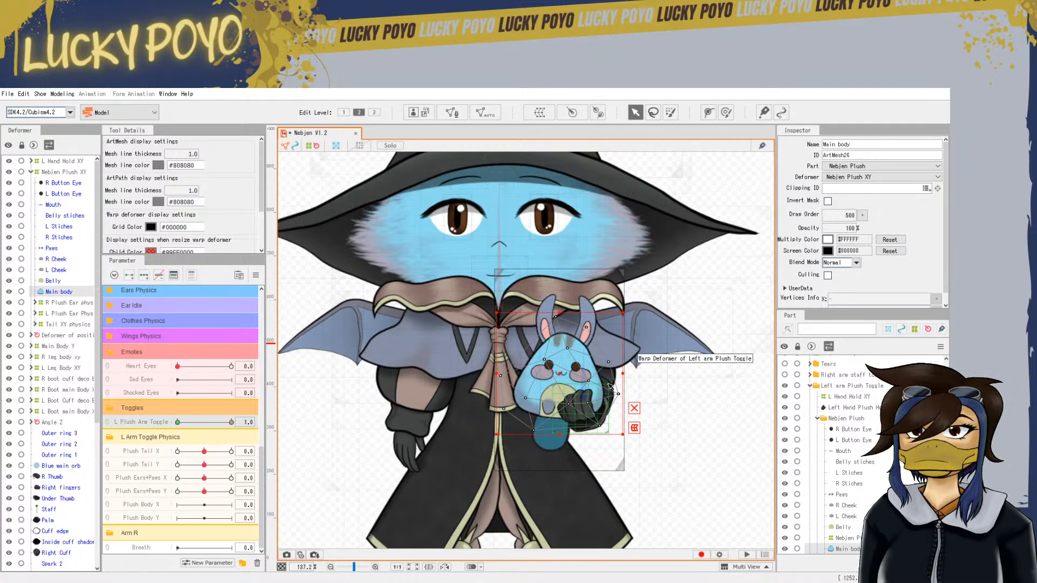
pyautogui.scroll(-1, 834, 497)
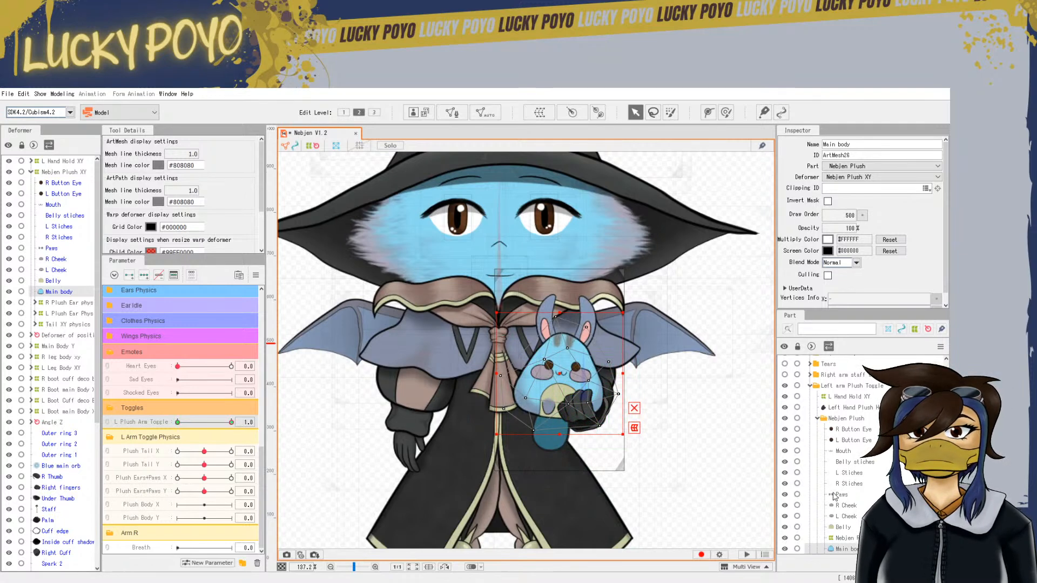
pyautogui.scroll(-1, 842, 496)
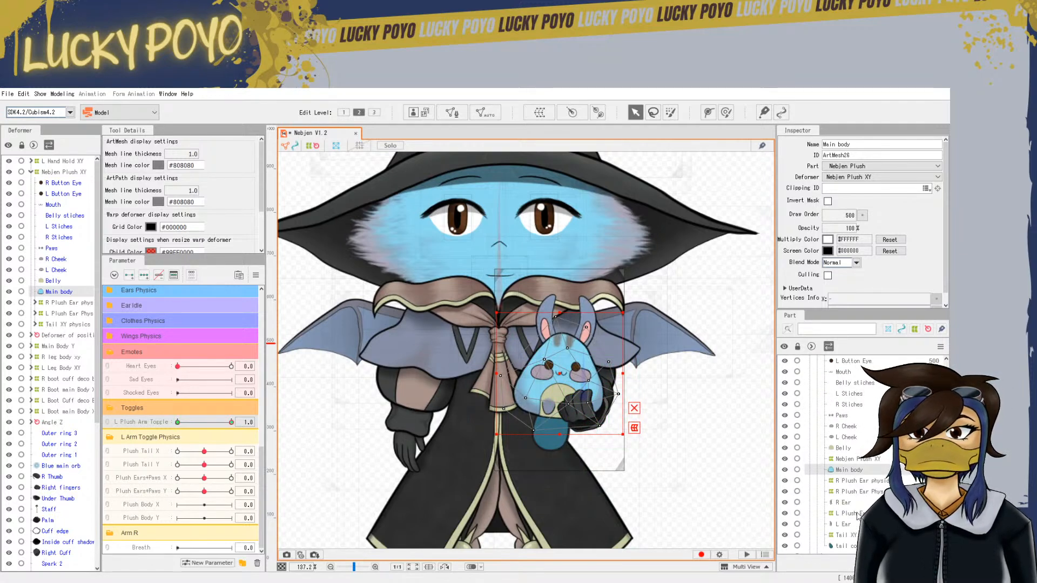
pyautogui.click(847, 503)
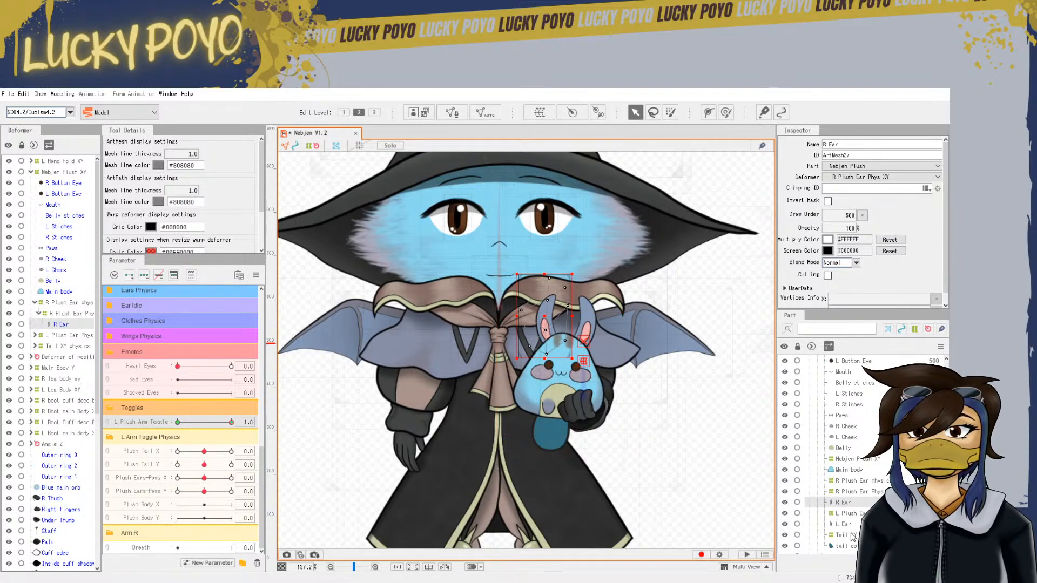
pyautogui.keyDown('ctrl'); pyautogui.click(845, 524); pyautogui.keyUp('ctrl')
pyautogui.scroll(-1, 853, 505)
pyautogui.keyDown('ctrl'); pyautogui.click(853, 506); pyautogui.keyUp('ctrl')
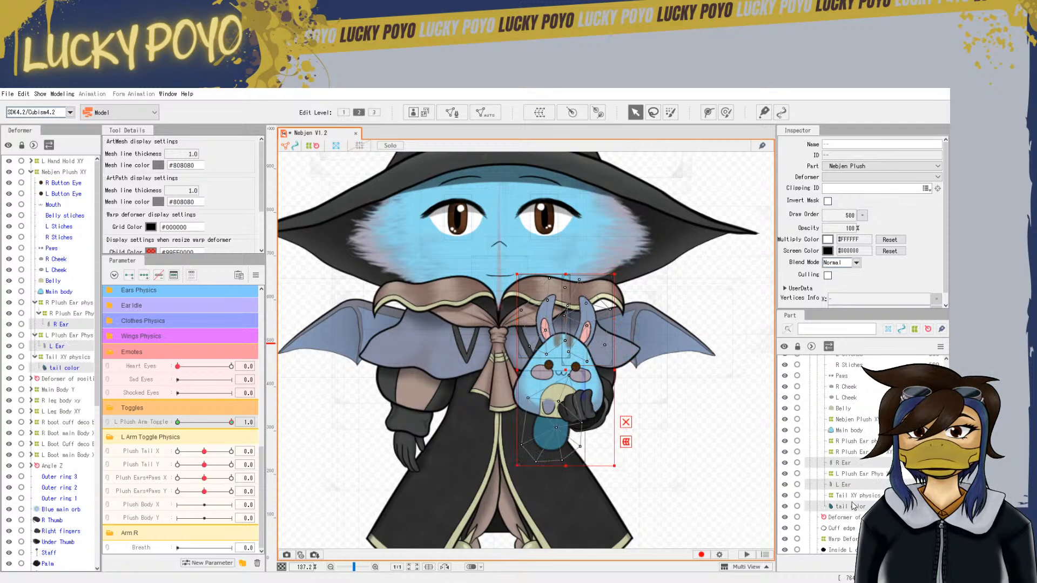
pyautogui.keyDown('ctrl'); pyautogui.click(844, 409); pyautogui.keyUp('ctrl')
pyautogui.keyDown('ctrl'); pyautogui.click(845, 398); pyautogui.keyUp('ctrl')
pyautogui.keyDown('ctrl'); pyautogui.click(846, 388); pyautogui.keyUp('ctrl')
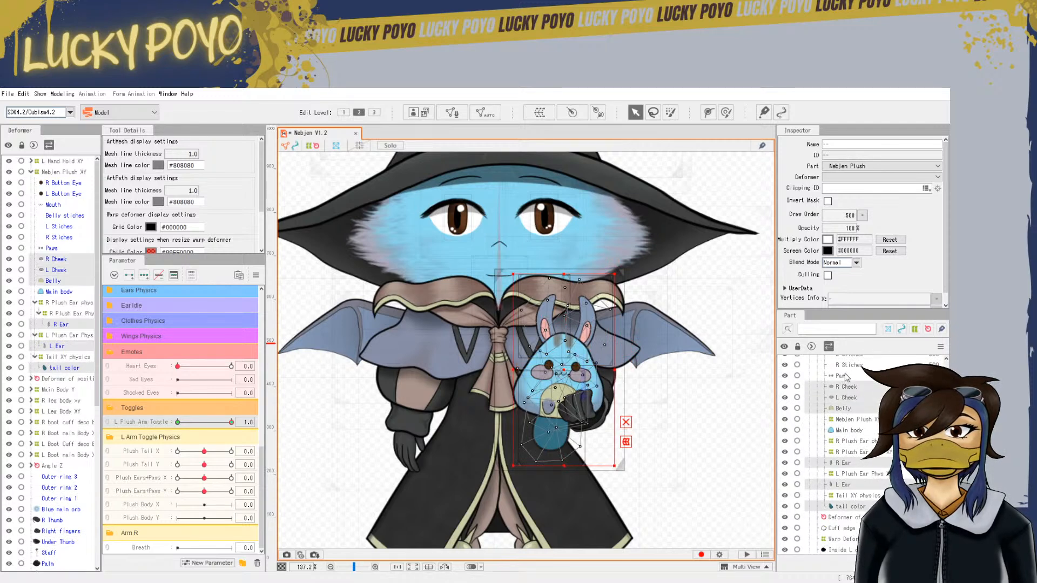
pyautogui.keyDown('ctrl'); pyautogui.click(846, 377); pyautogui.keyUp('ctrl')
pyautogui.scroll(1, 874, 417)
pyautogui.keyDown('ctrl'); pyautogui.click(850, 406); pyautogui.keyUp('ctrl')
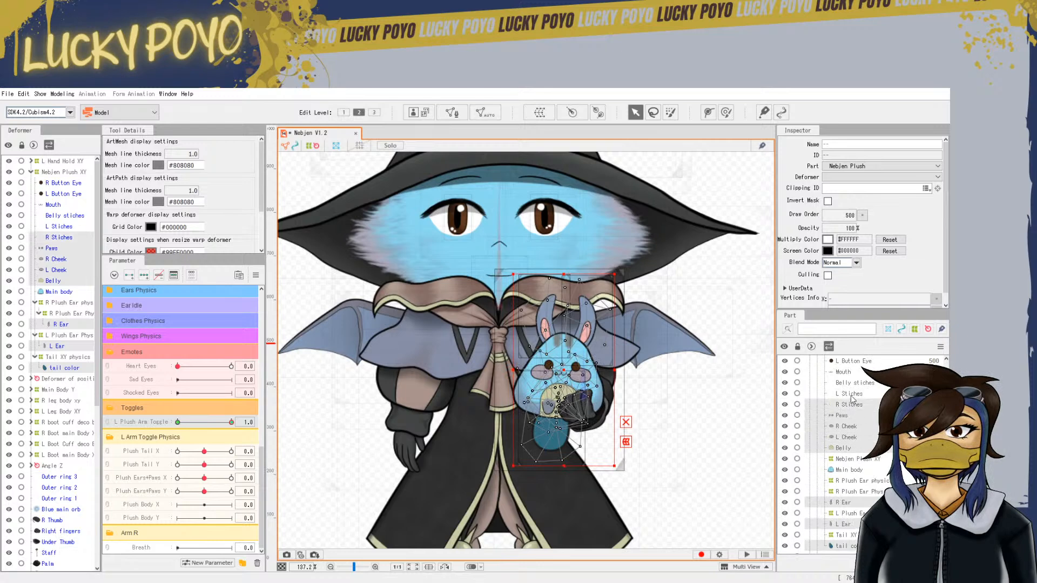
pyautogui.keyDown('ctrl'); pyautogui.click(851, 394); pyautogui.keyUp('ctrl')
pyautogui.keyDown('ctrl'); pyautogui.click(850, 383); pyautogui.keyUp('ctrl')
pyautogui.keyDown('ctrl'); pyautogui.click(851, 372); pyautogui.keyUp('ctrl')
pyautogui.keyDown('ctrl'); pyautogui.click(851, 362); pyautogui.keyUp('ctrl')
pyautogui.scroll(3, 859, 410)
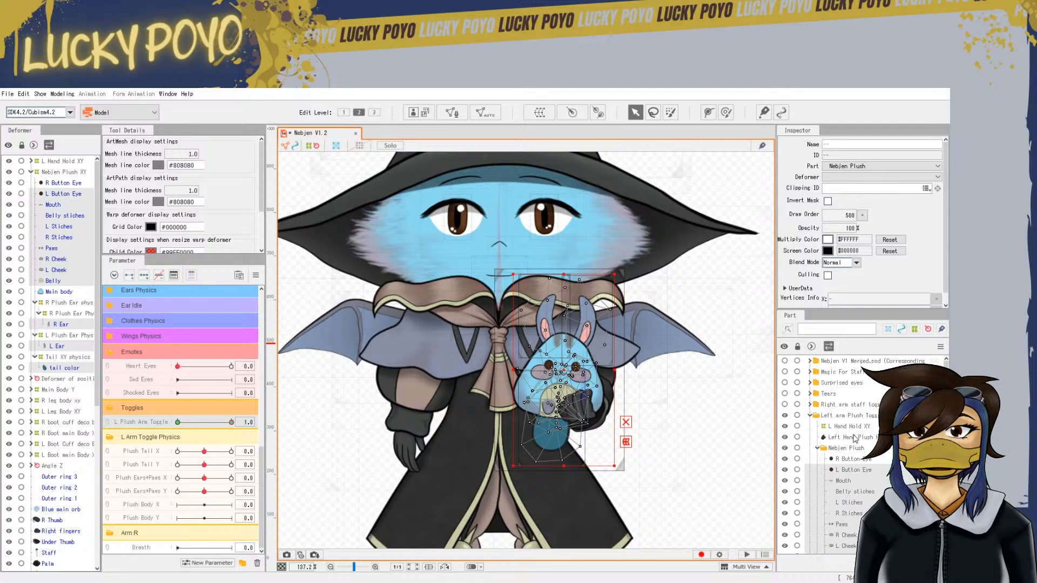
pyautogui.keyDown('ctrl'); pyautogui.click(848, 460); pyautogui.keyUp('ctrl')
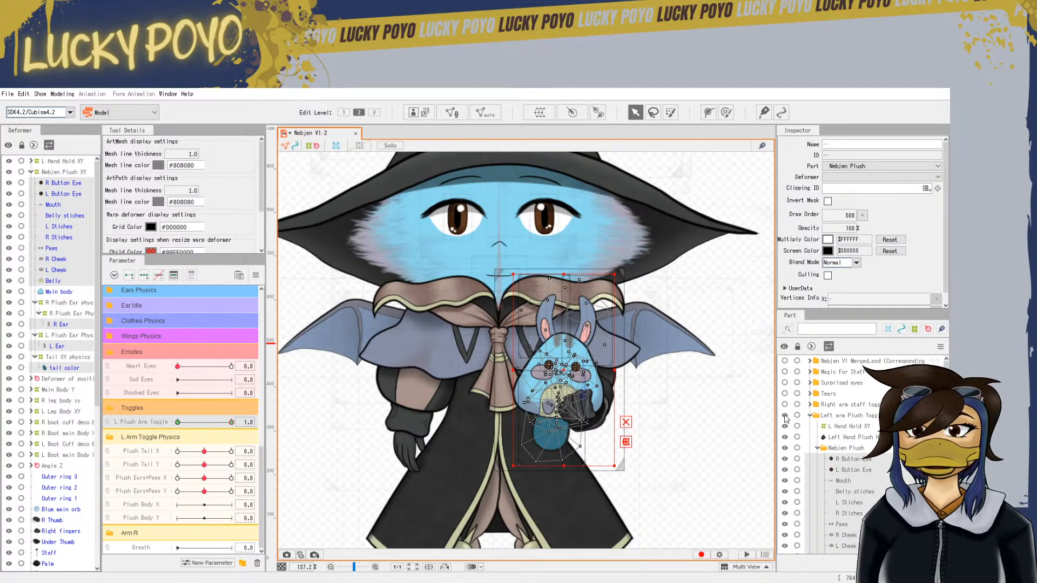
pyautogui.scroll(-4, 880, 476)
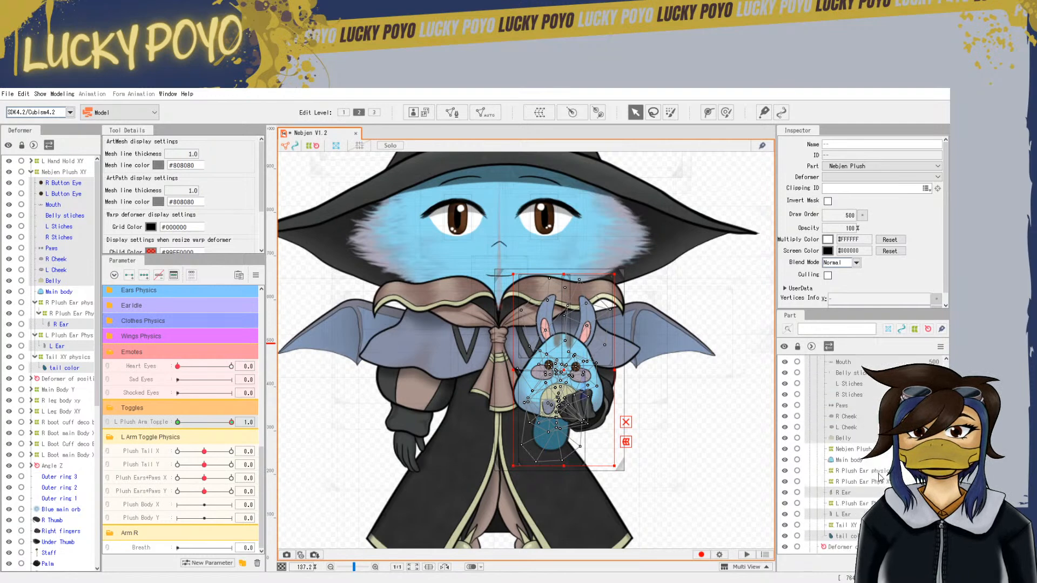
pyautogui.scroll(-1, 880, 476)
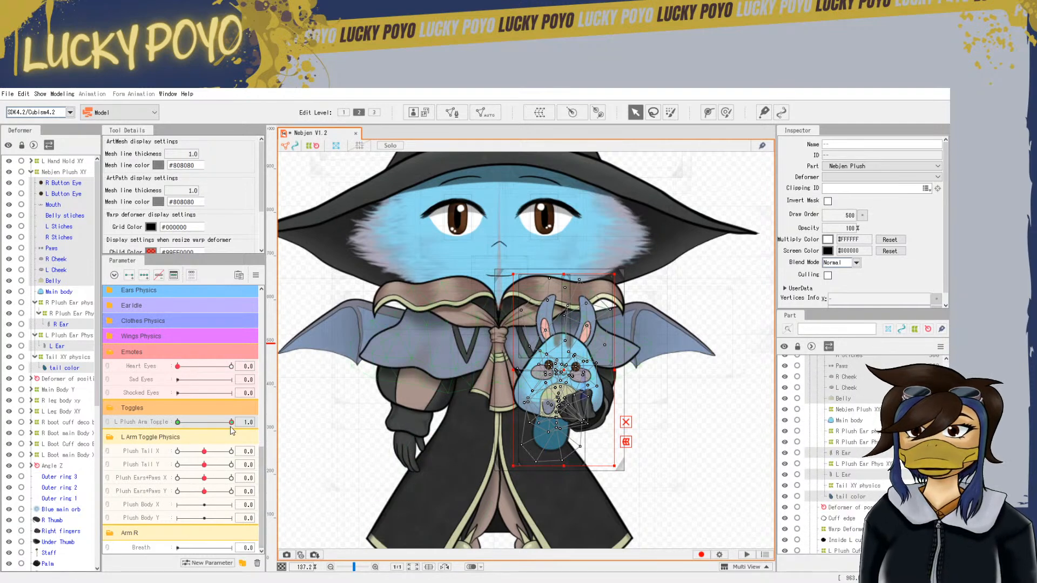
pyautogui.click(231, 427)
pyautogui.moveTo(227, 425); pyautogui.dragTo(180, 426)
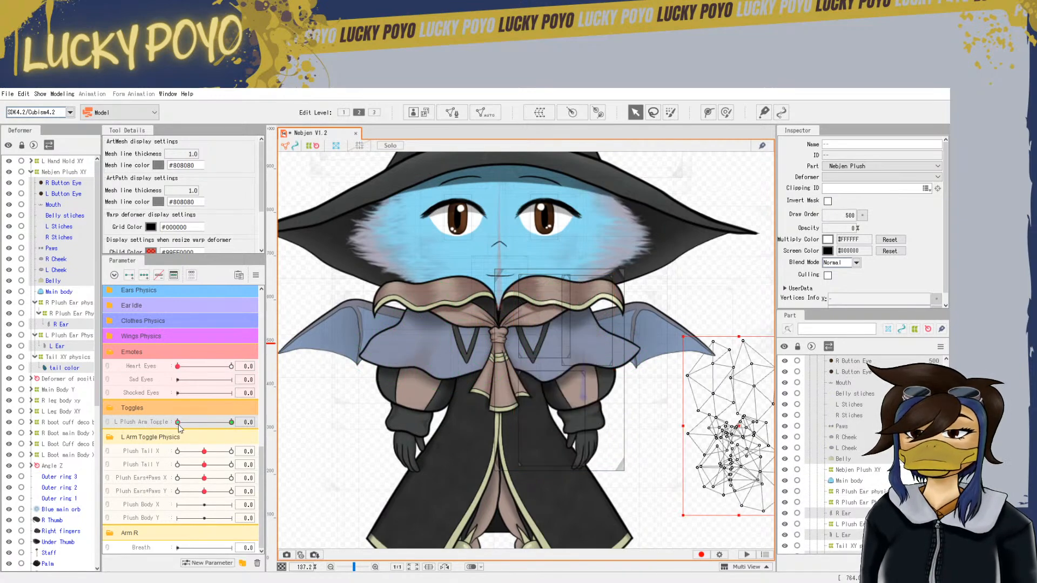
pyautogui.hotkey('ctrl', 'v')
pyautogui.moveTo(852, 228); pyautogui.dragTo(798, 228)
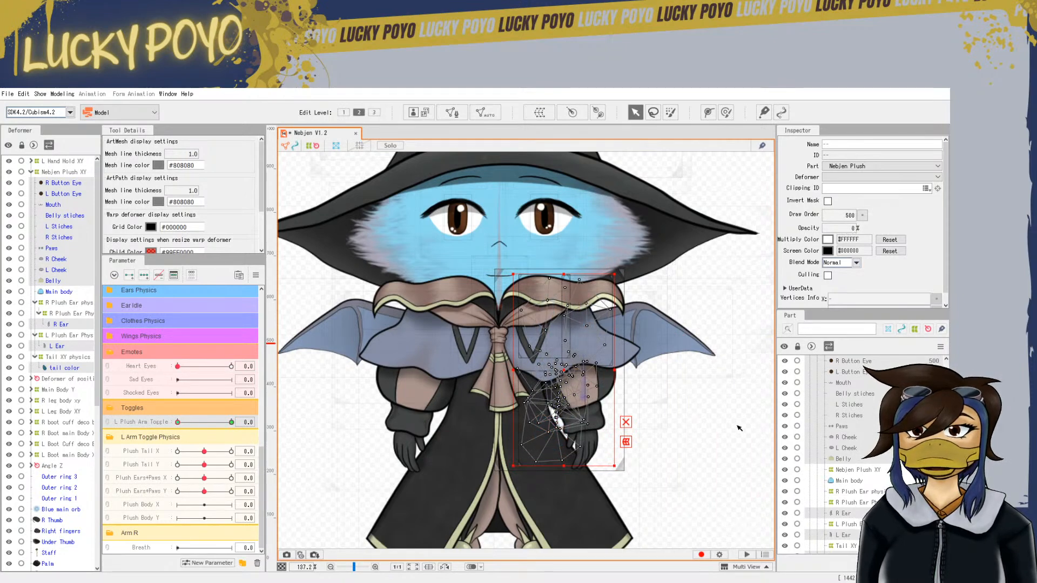
# Paste the left plush-holding hand's form from L Plush Arm Toggle 1.0 onto the 0.0 key and set its opacity there to 0%
pyautogui.scroll(2, 858, 454)
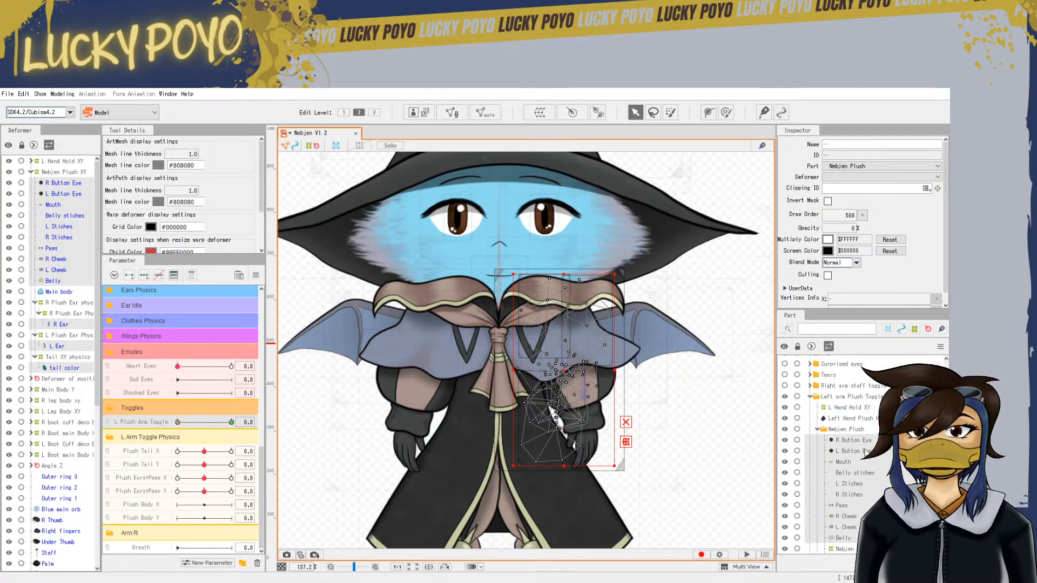
pyautogui.rightClick(854, 419)
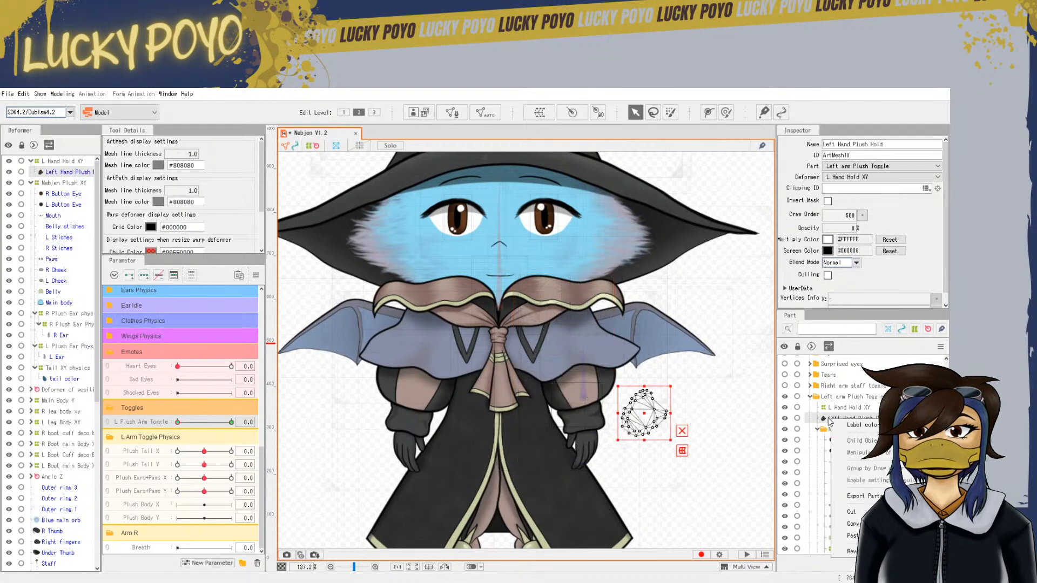
pyautogui.click(231, 422)
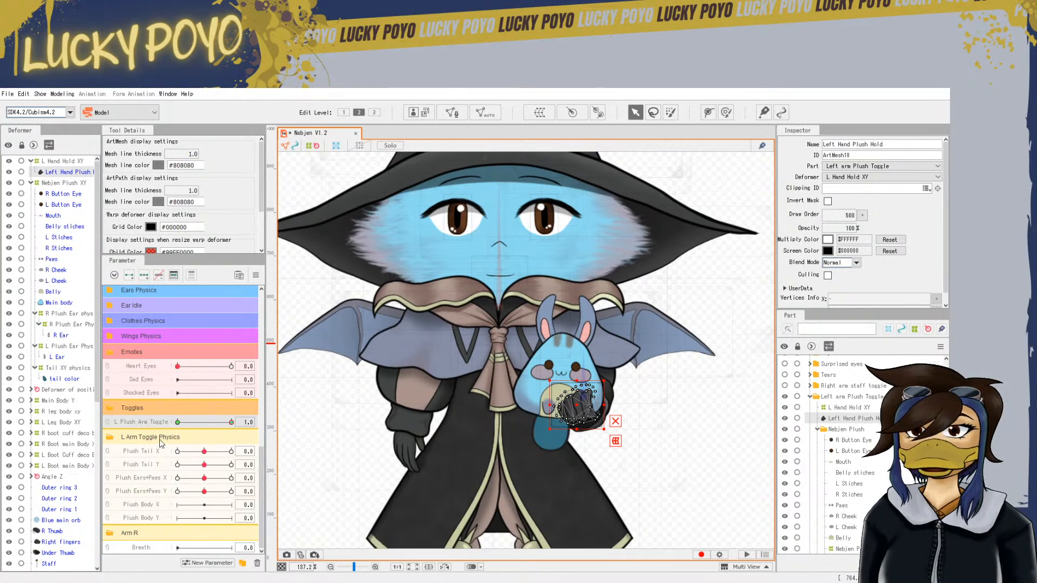
pyautogui.click(176, 423)
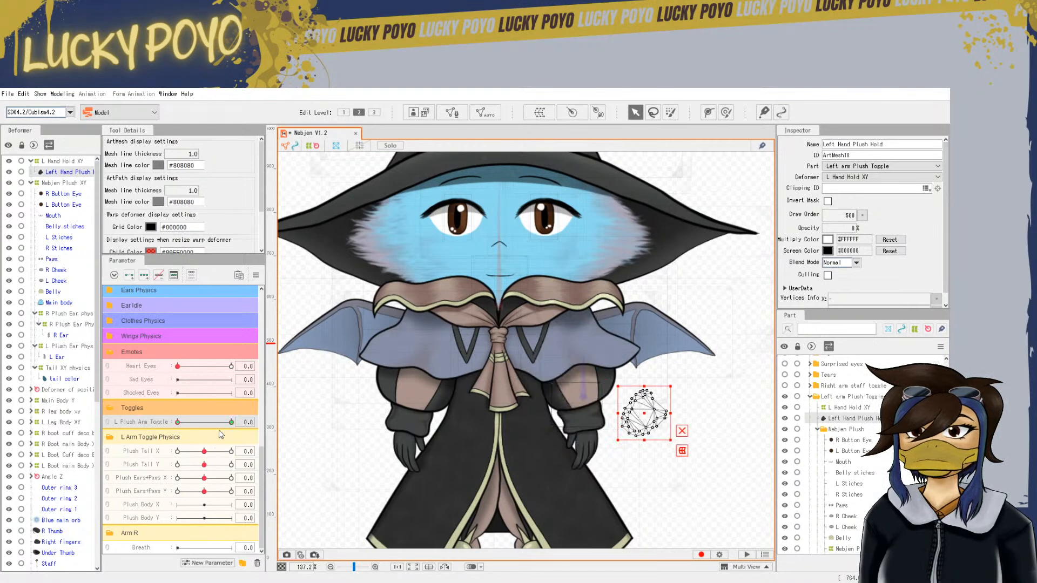
pyautogui.hotkey('ctrl', 'v')
pyautogui.moveTo(845, 224); pyautogui.dragTo(792, 226)
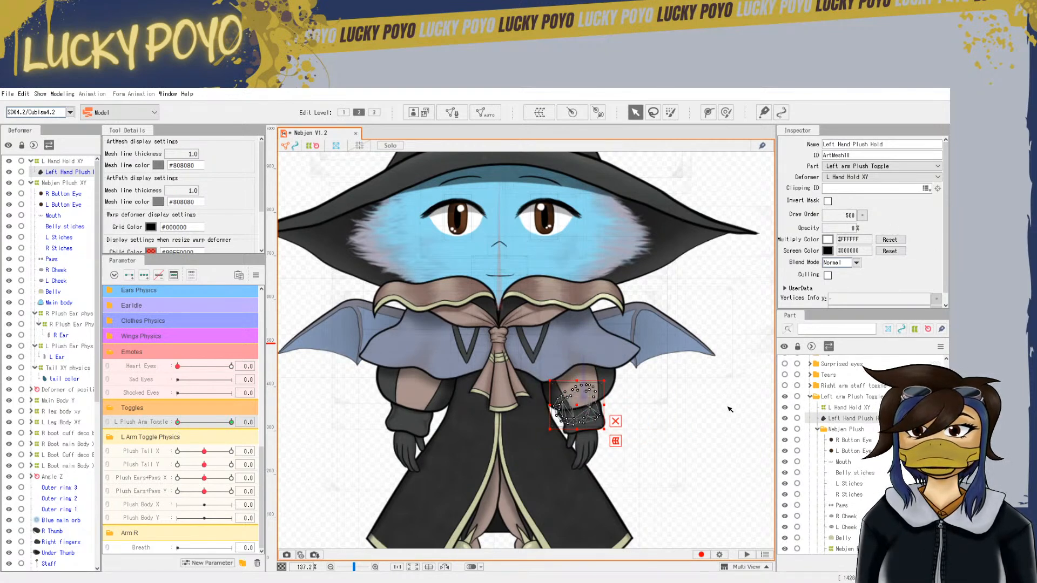
pyautogui.click(760, 346)
# Test L Plush Arm Toggle from 0.0 to 1.0, and try the body x physics and body y physics parameters
pyautogui.moveTo(178, 422); pyautogui.dragTo(157, 446)
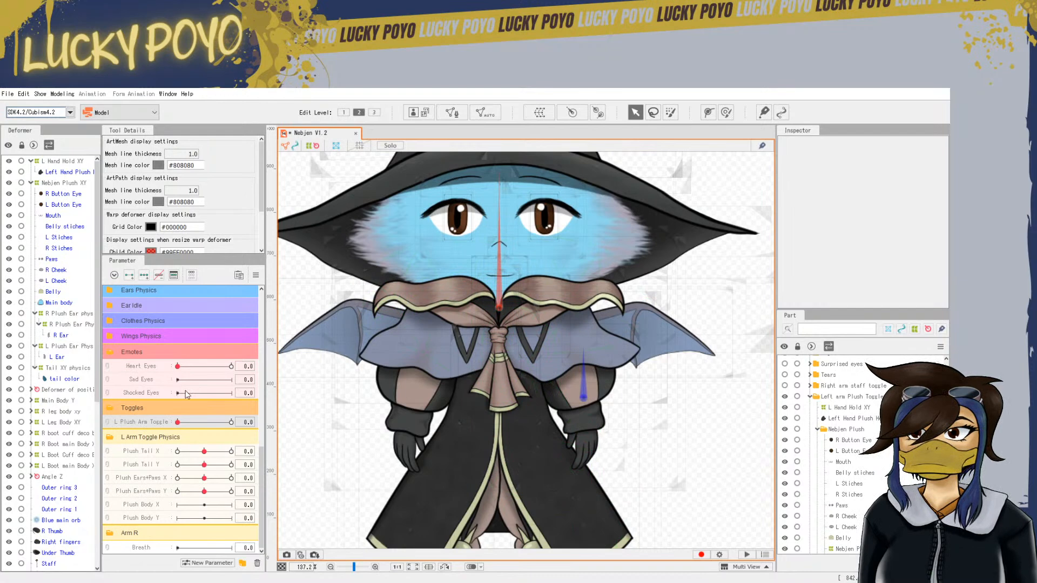
pyautogui.moveTo(178, 423); pyautogui.dragTo(260, 435)
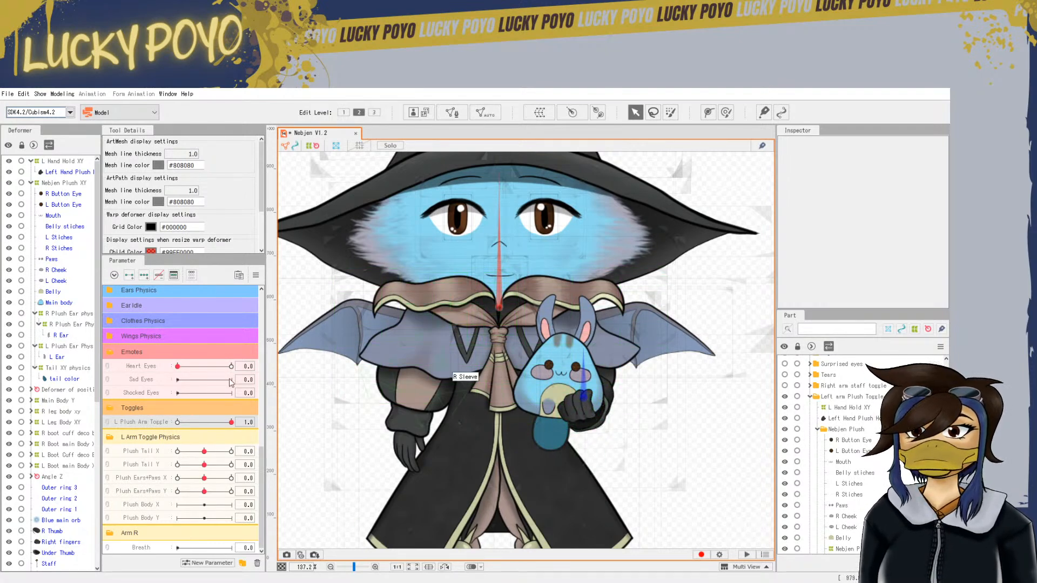
pyautogui.scroll(5, 211, 449)
pyautogui.moveTo(204, 431); pyautogui.dragTo(202, 459)
pyautogui.click(205, 445)
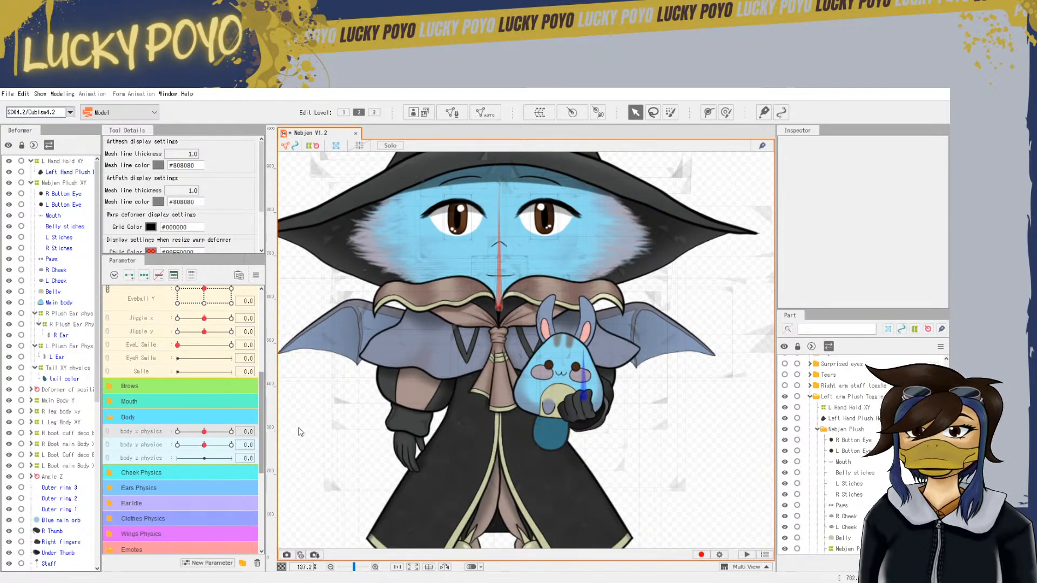
# Pick the Plush Tail X parameter and select the plush's Tail XY physics warp deformer
pyautogui.scroll(-5, 214, 489)
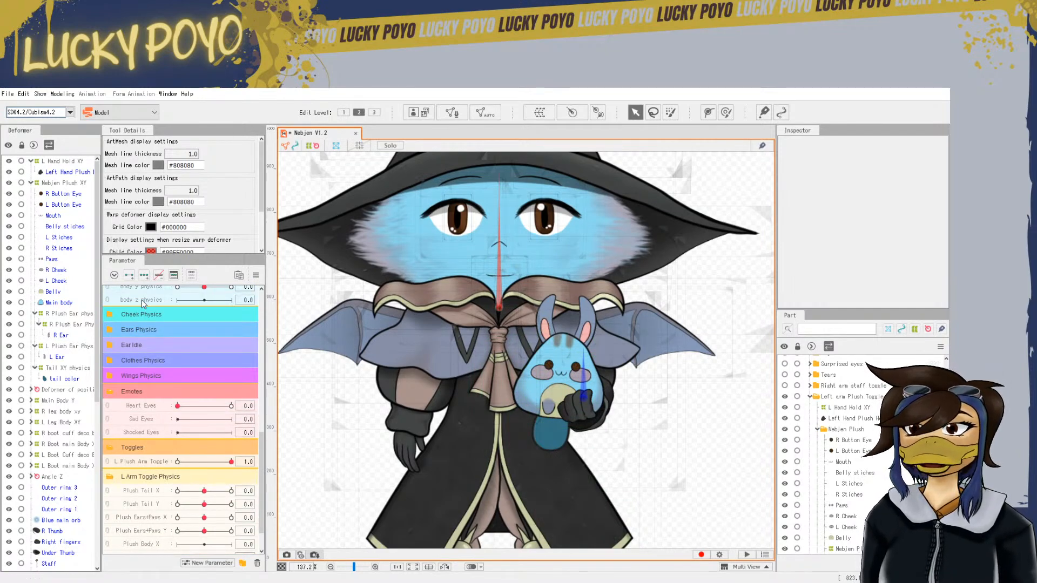
pyautogui.scroll(-2, 166, 368)
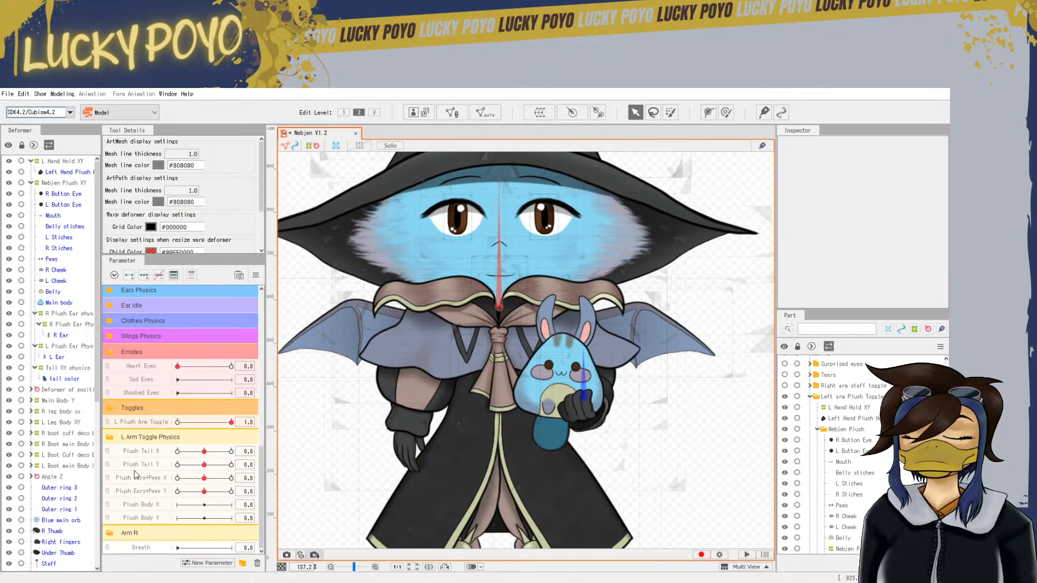
pyautogui.click(163, 454)
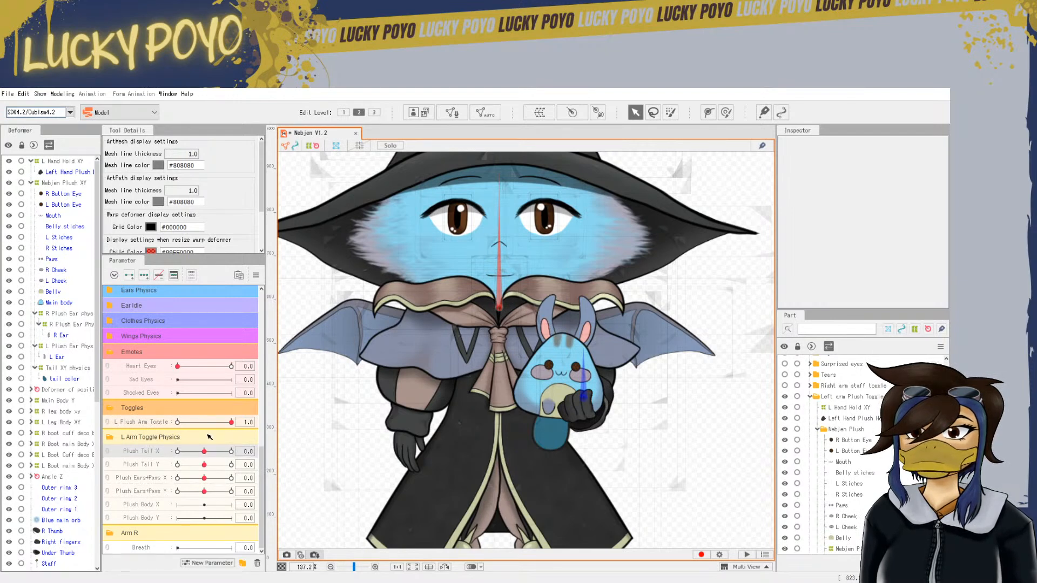
pyautogui.click(551, 451)
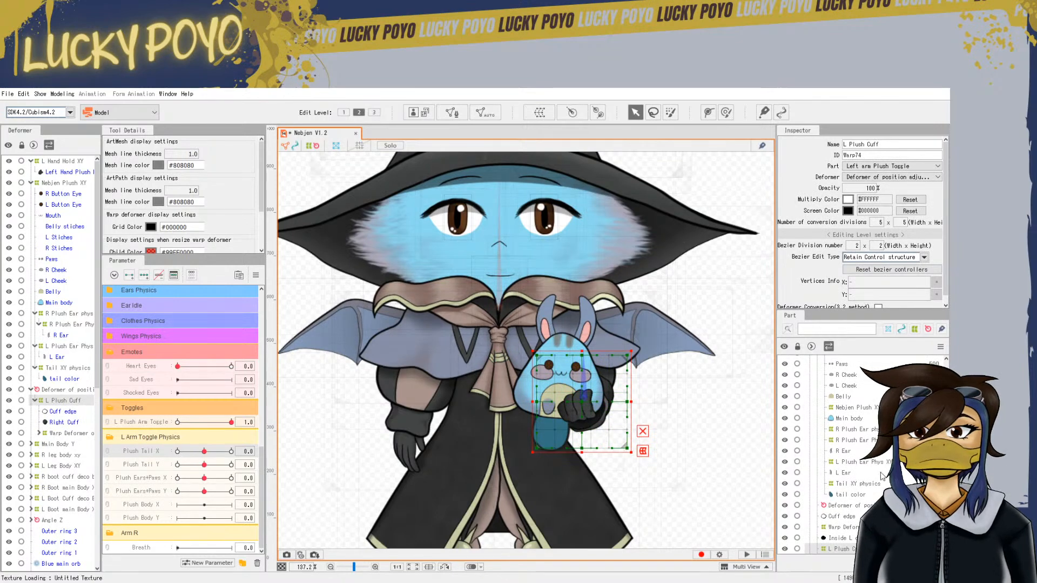
pyautogui.click(866, 484)
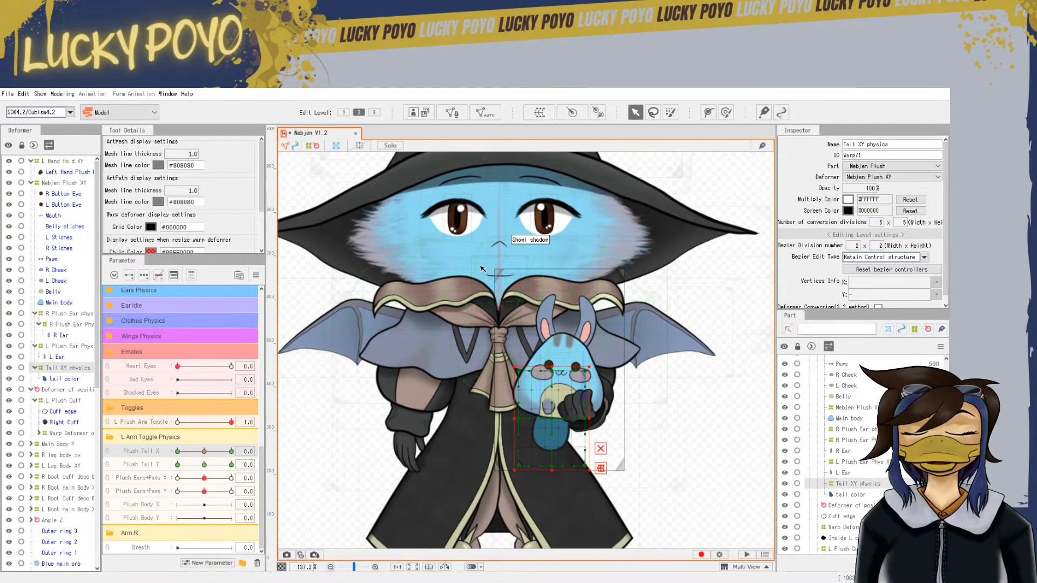
pyautogui.scroll(2, 547, 389)
pyautogui.scroll(2, 546, 390)
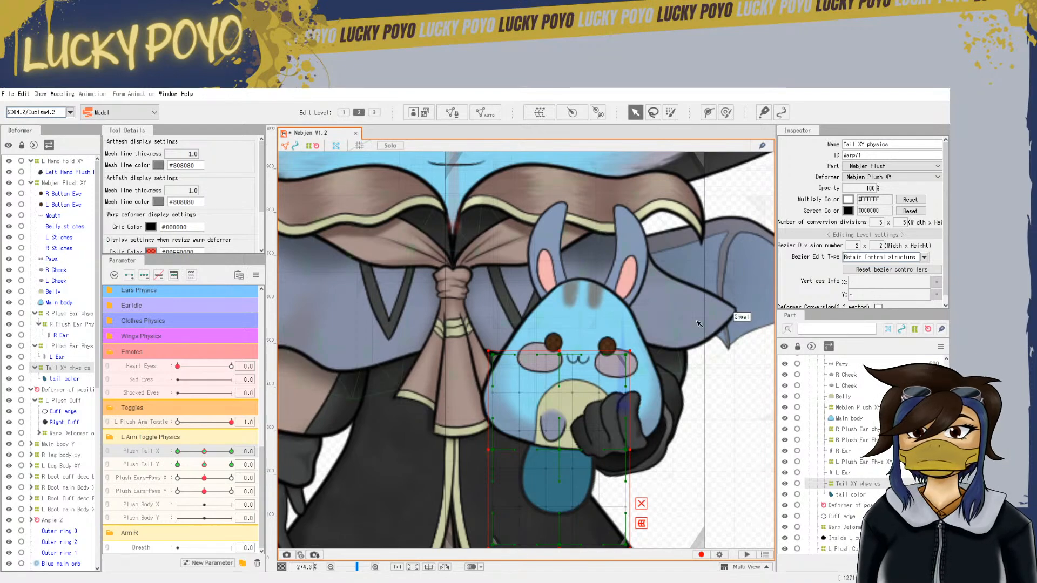
# At Plush Tail X 35.0, shift the plush's tail warp deformer sideways toward the holding hand and rotate it so the tail swings
pyautogui.scroll(-2, 527, 343)
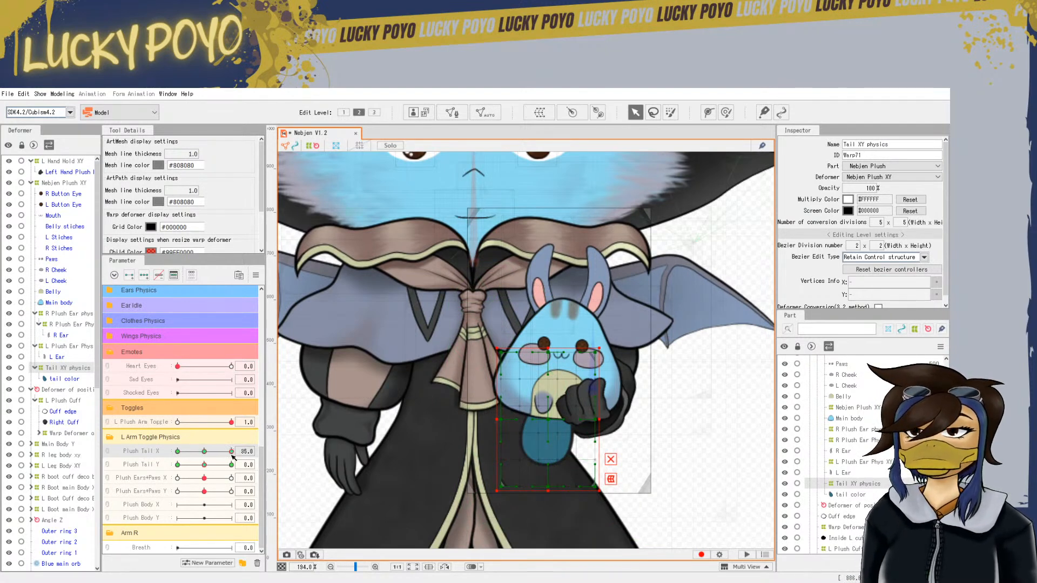
pyautogui.scroll(3, 548, 429)
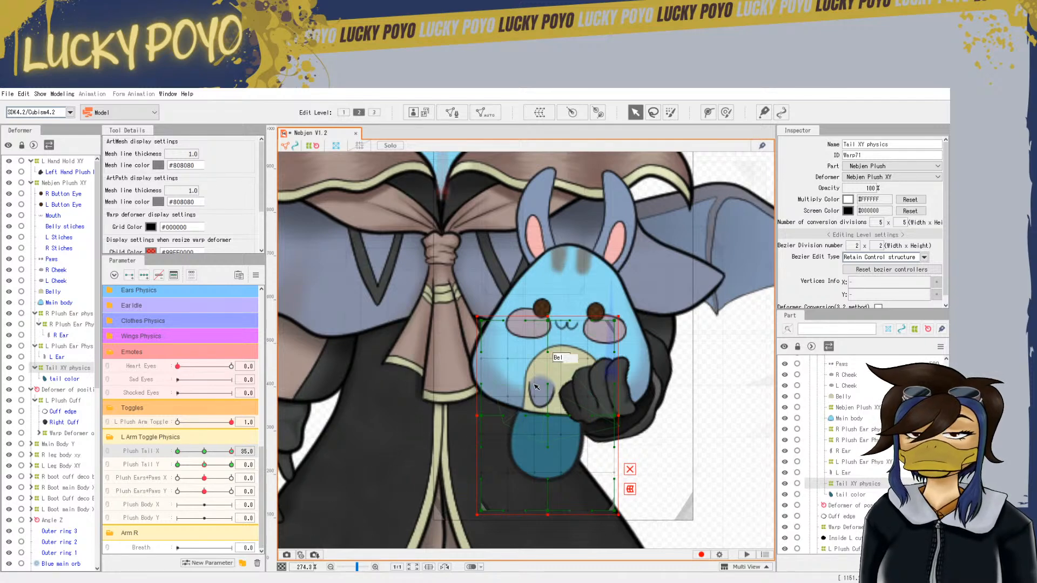
pyautogui.moveTo(548, 417); pyautogui.dragTo(565, 417)
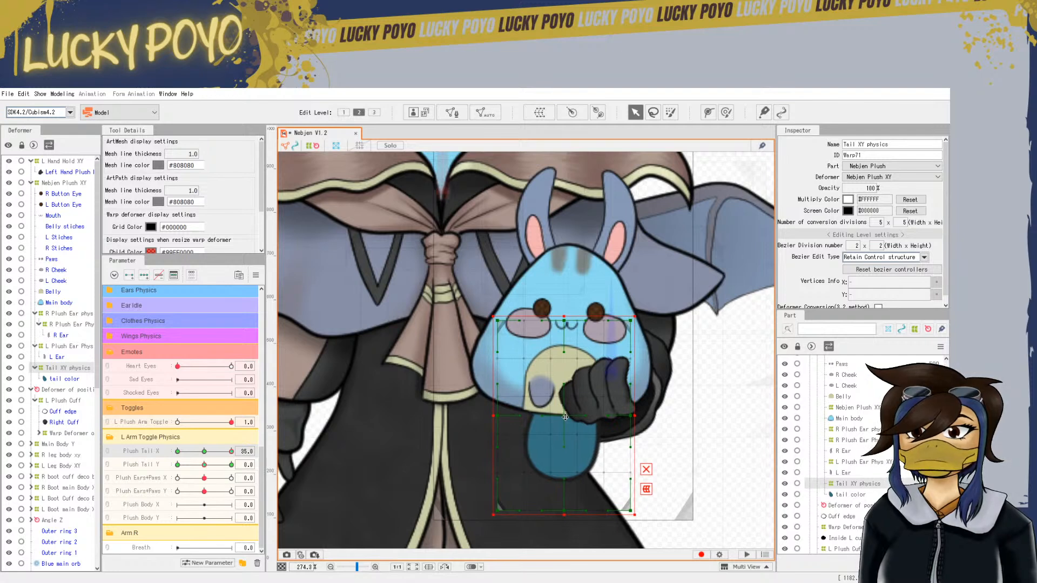
pyautogui.moveTo(637, 523); pyautogui.dragTo(698, 519)
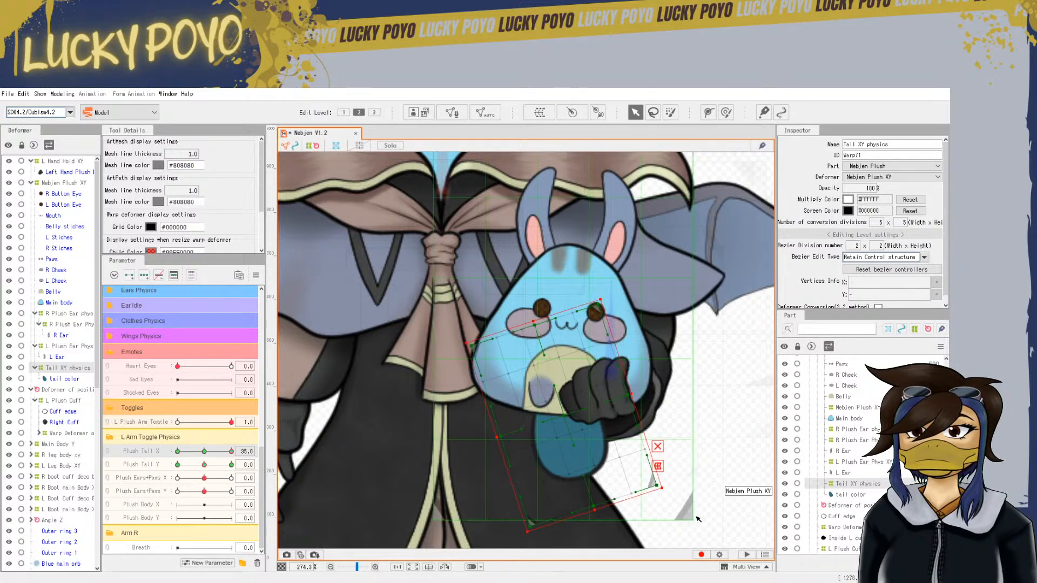
pyautogui.moveTo(204, 453)
pyautogui.mouseDown()
pyautogui.moveTo(234, 454)
pyautogui.moveTo(196, 458)
pyautogui.moveTo(234, 463)
pyautogui.moveTo(204, 453)
pyautogui.mouseUp()
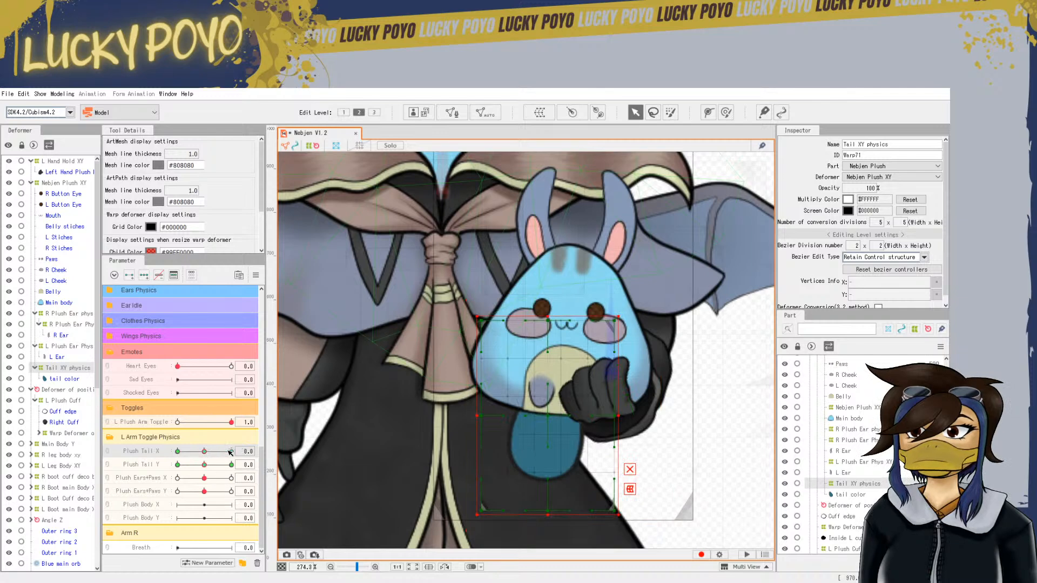
# At Plush Tail X 35.0, rotate the tail deformer further, nudge it toward the holding hand, and compare it with the 0.0 key
pyautogui.click(228, 452)
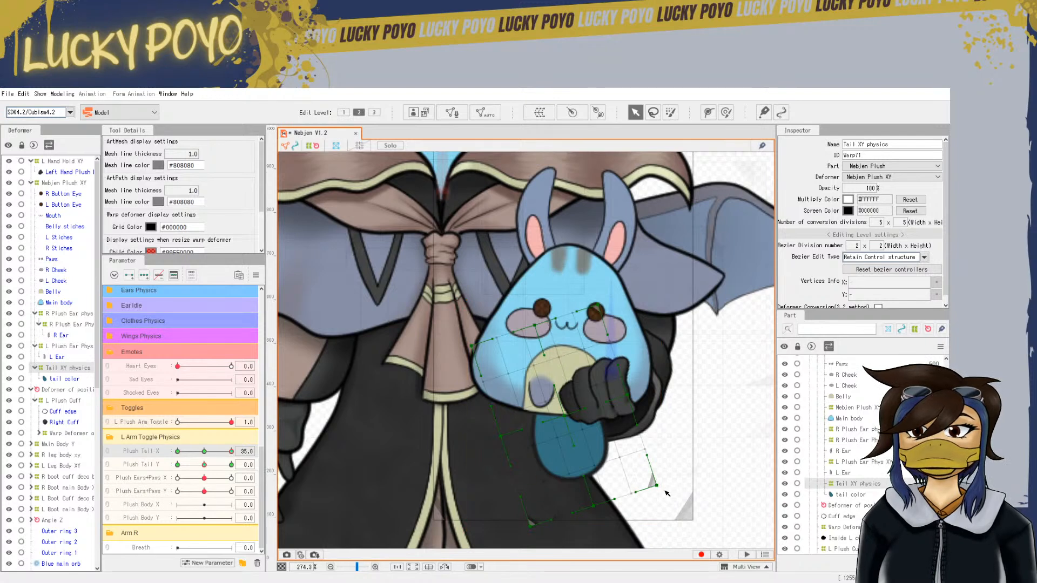
pyautogui.moveTo(666, 493); pyautogui.dragTo(665, 493)
pyautogui.moveTo(667, 532); pyautogui.dragTo(703, 522)
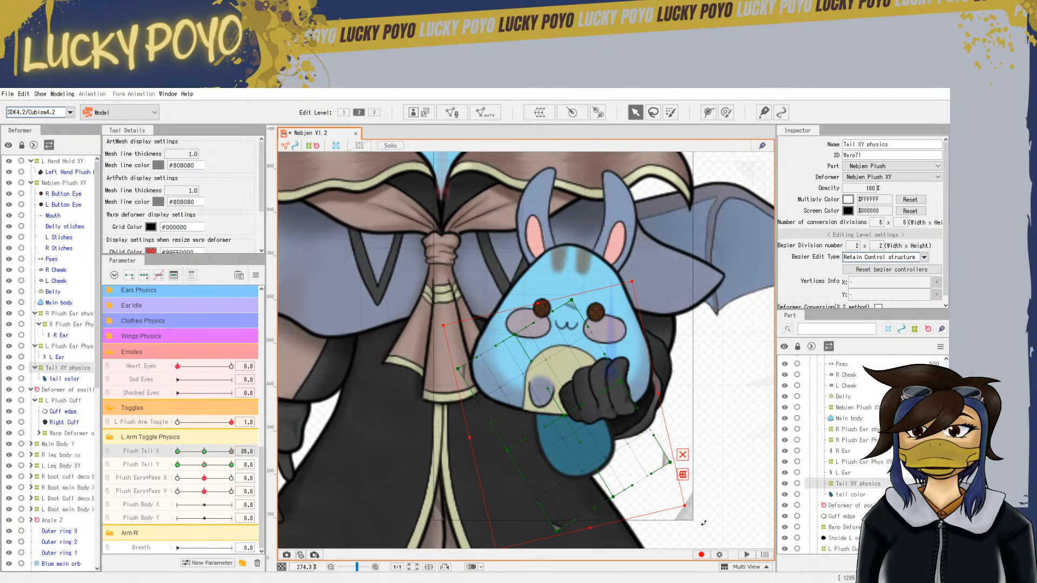
pyautogui.moveTo(232, 451); pyautogui.dragTo(239, 472)
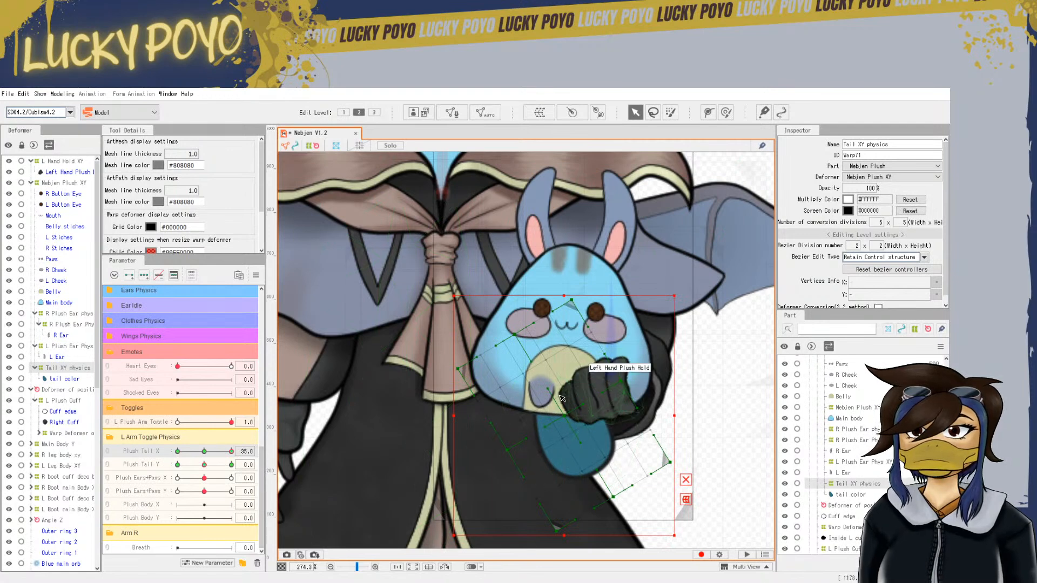
pyautogui.moveTo(564, 418); pyautogui.dragTo(570, 421)
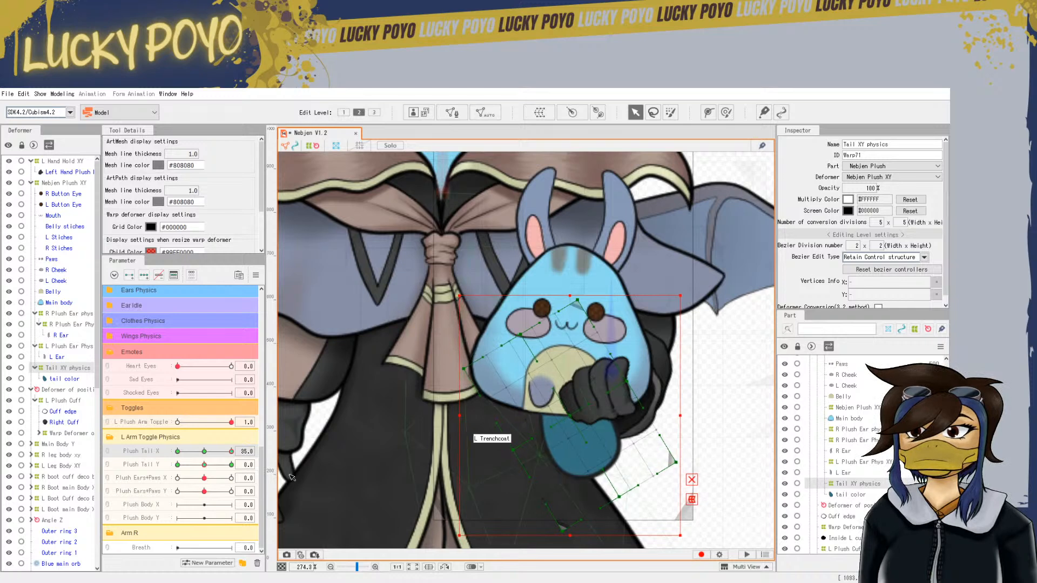
pyautogui.moveTo(231, 451)
pyautogui.mouseDown()
pyautogui.moveTo(193, 469)
pyautogui.moveTo(212, 459)
pyautogui.mouseUp()
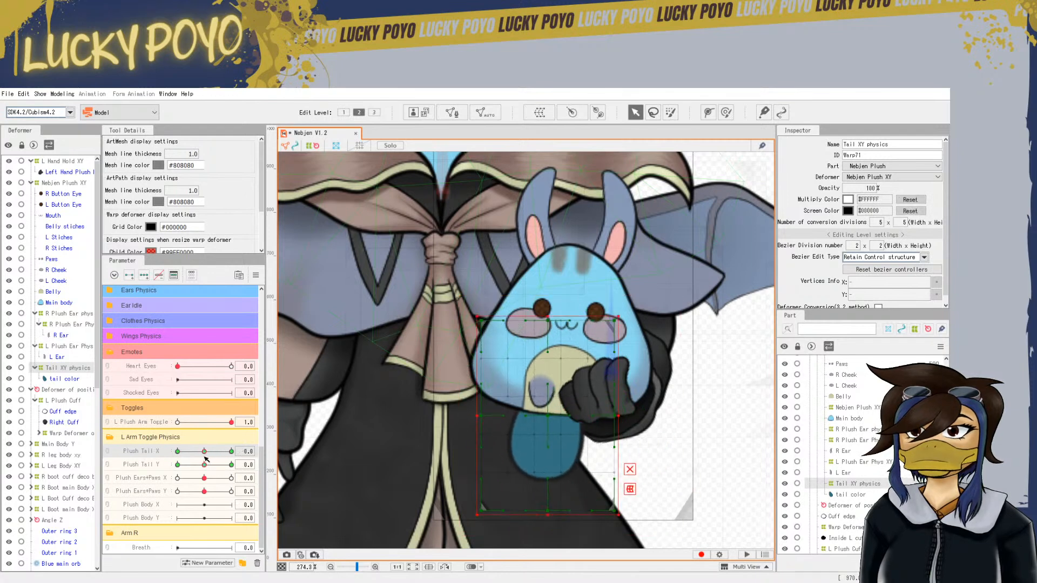
# Transfer the swung tail form from the Plush Tail X 35.0 key onto -35.0, and paste it back onto 35.0
pyautogui.click(232, 451)
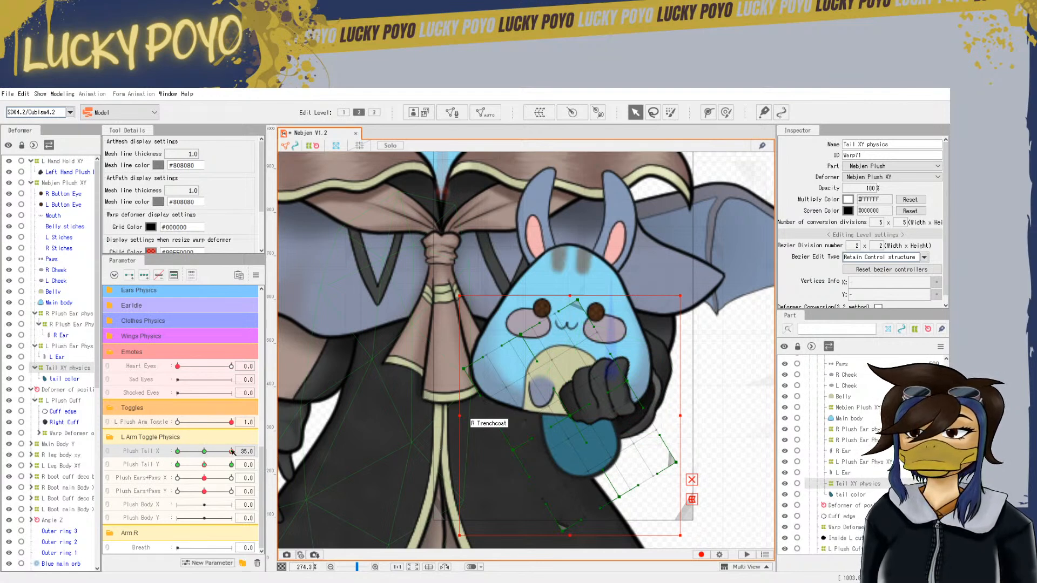
pyautogui.hotkey('ctrl', 'z')
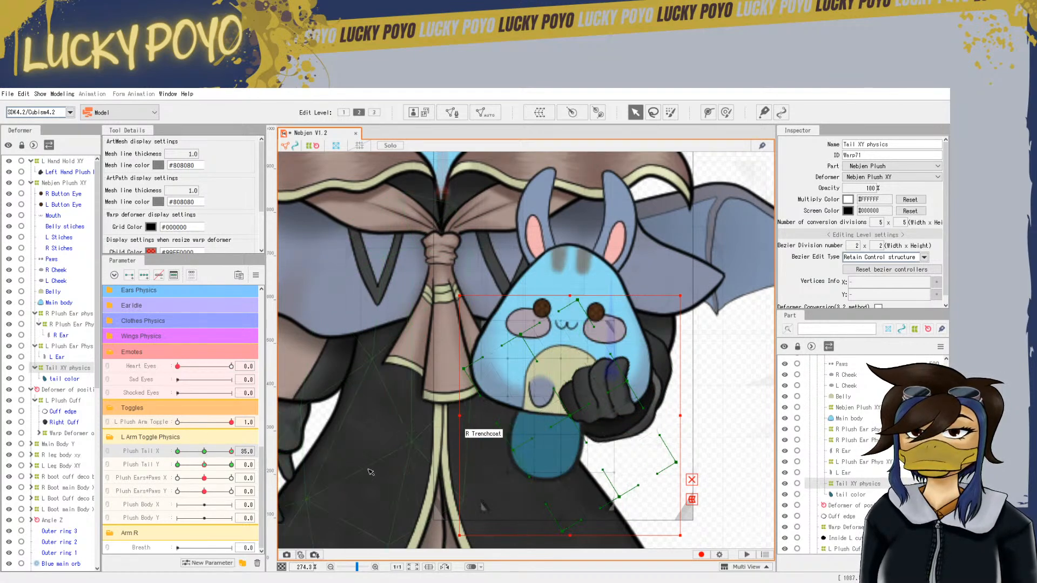
pyautogui.click(205, 452)
pyautogui.click(178, 451)
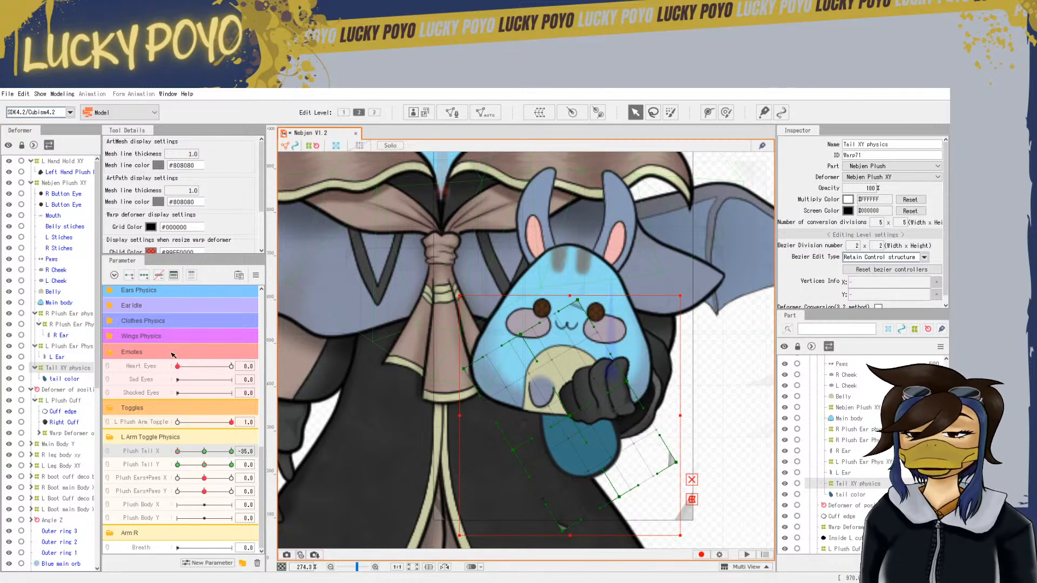
pyautogui.click(232, 452)
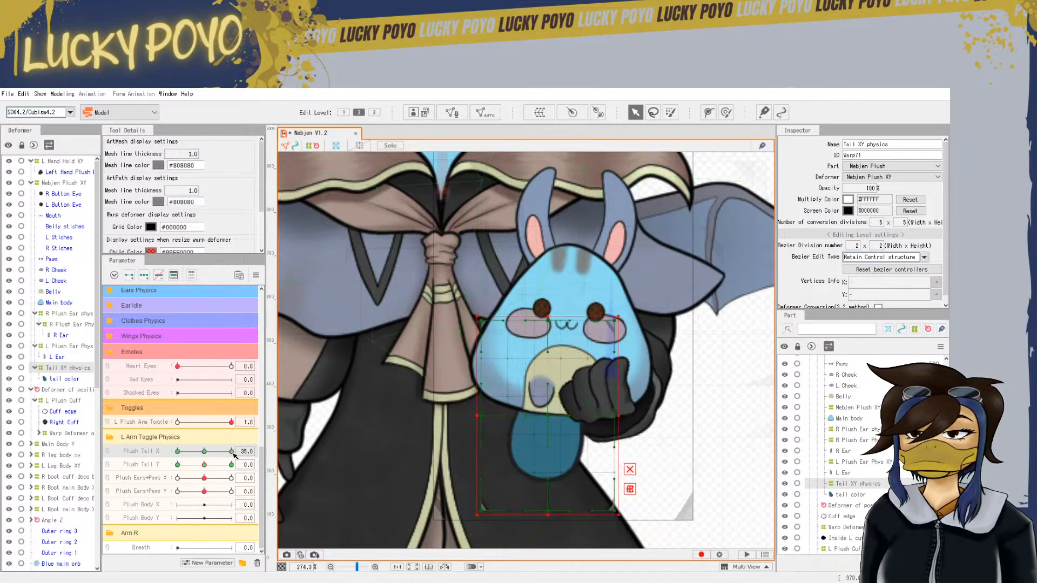
pyautogui.hotkey('ctrl', 'v')
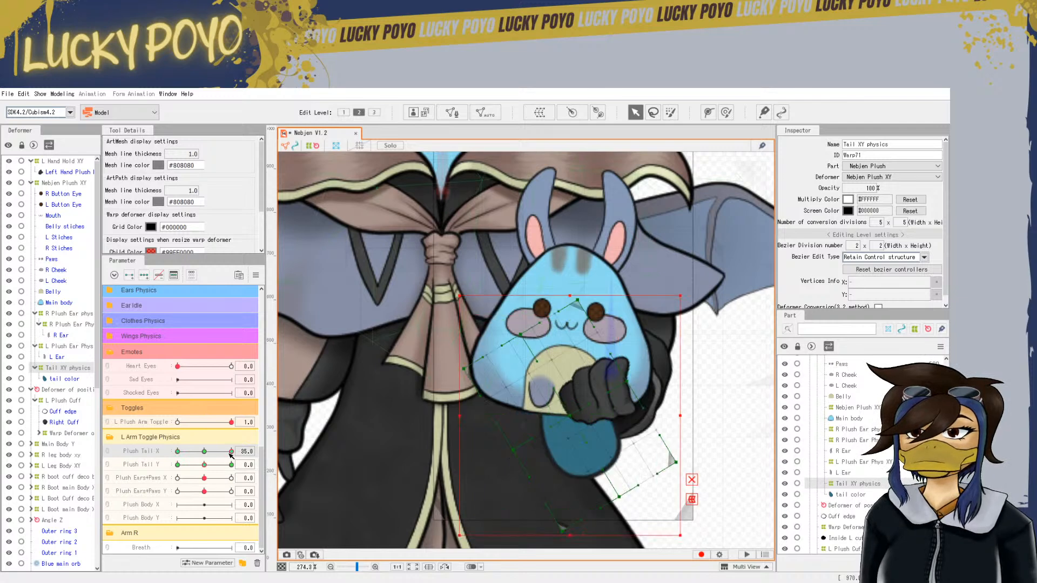
# With Plush Tail X at -35.0, apply Reflect to the Tail XY physics deformer to mirror the tail swing
pyautogui.click(178, 452)
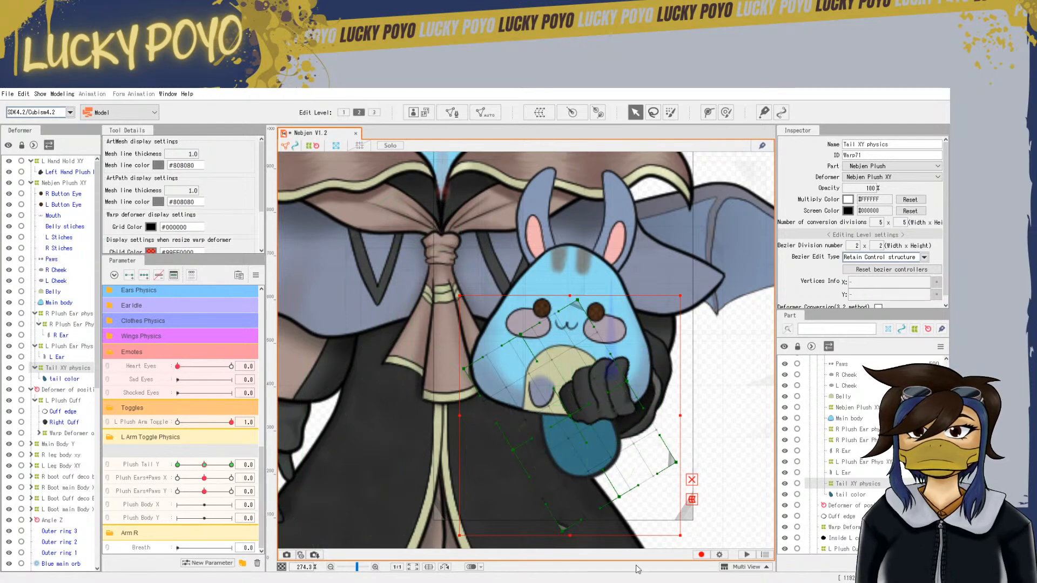
pyautogui.scroll(-2, 748, 469)
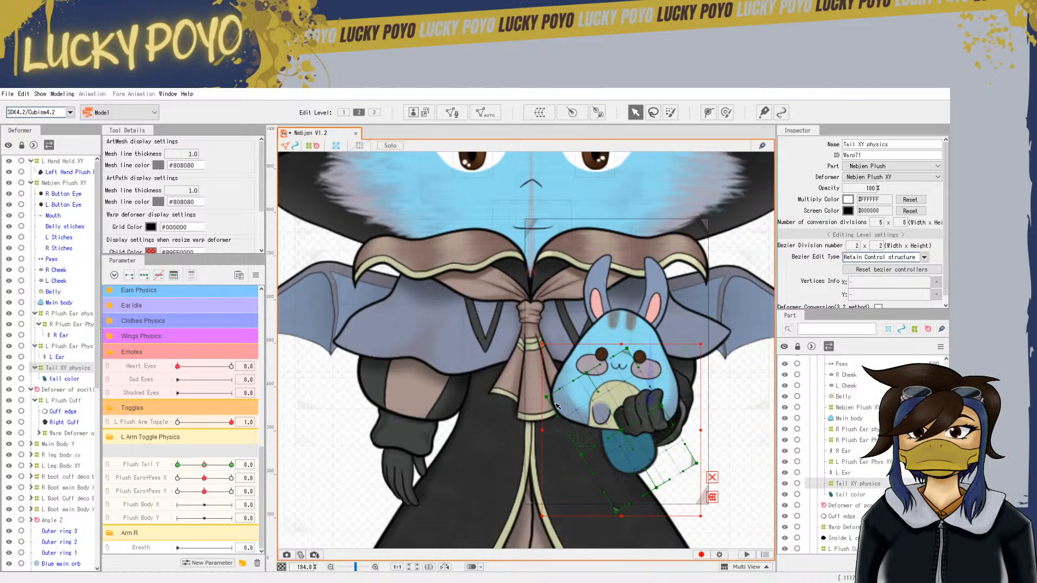
pyautogui.scroll(-4, 613, 416)
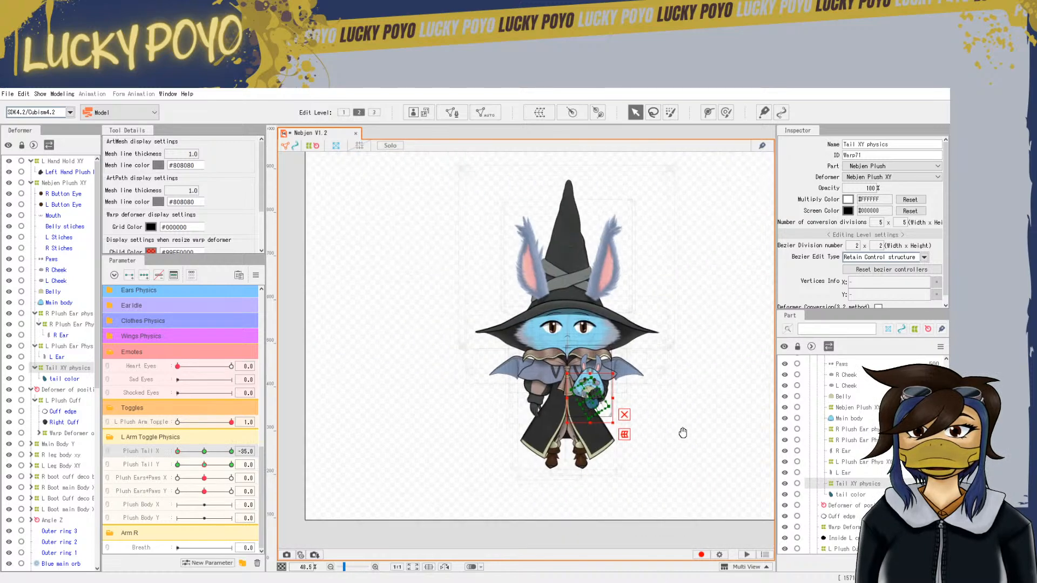
pyautogui.rightClick(592, 349)
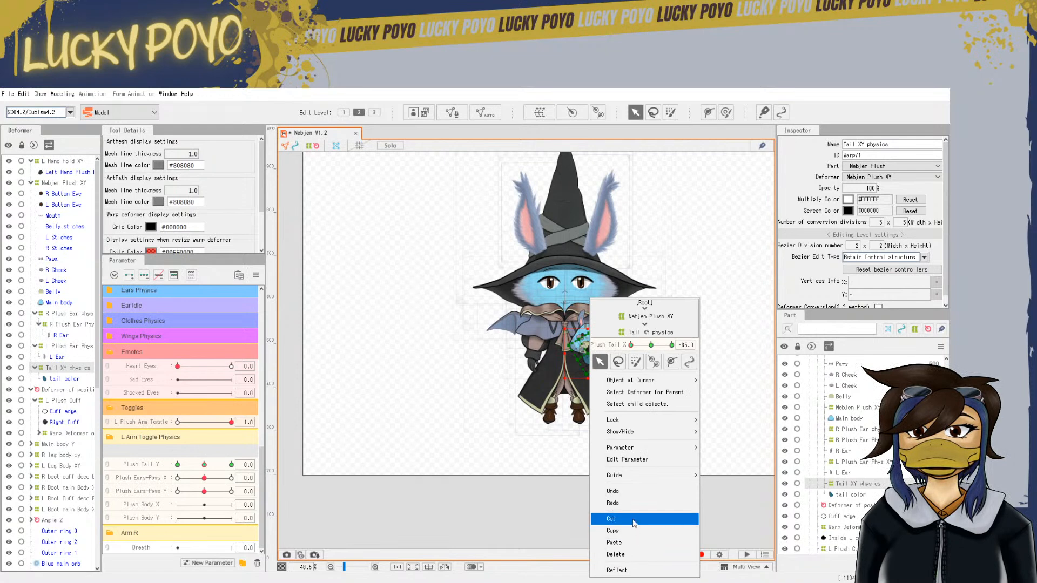
pyautogui.moveTo(633, 453)
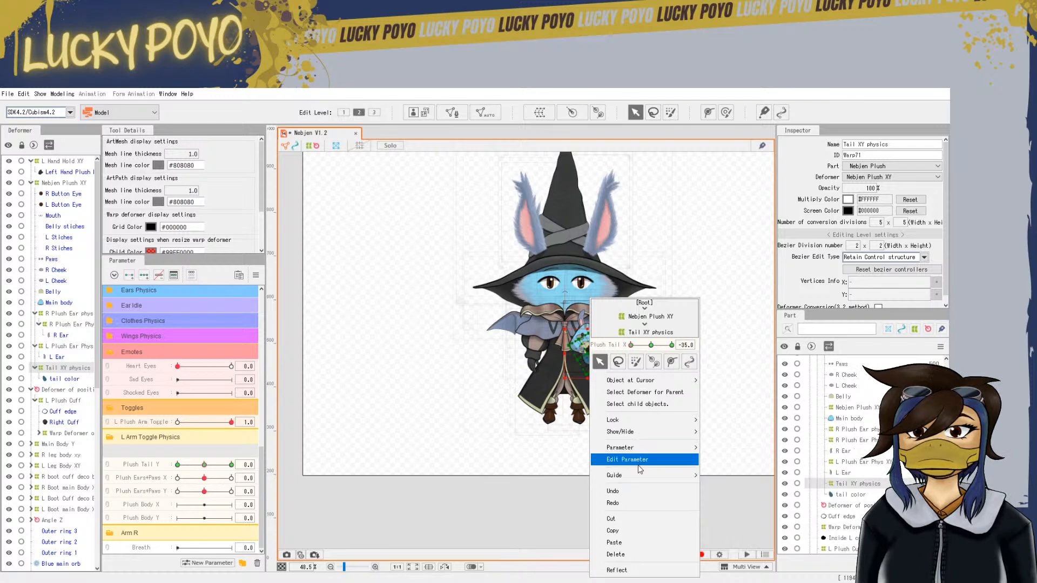
pyautogui.moveTo(639, 481)
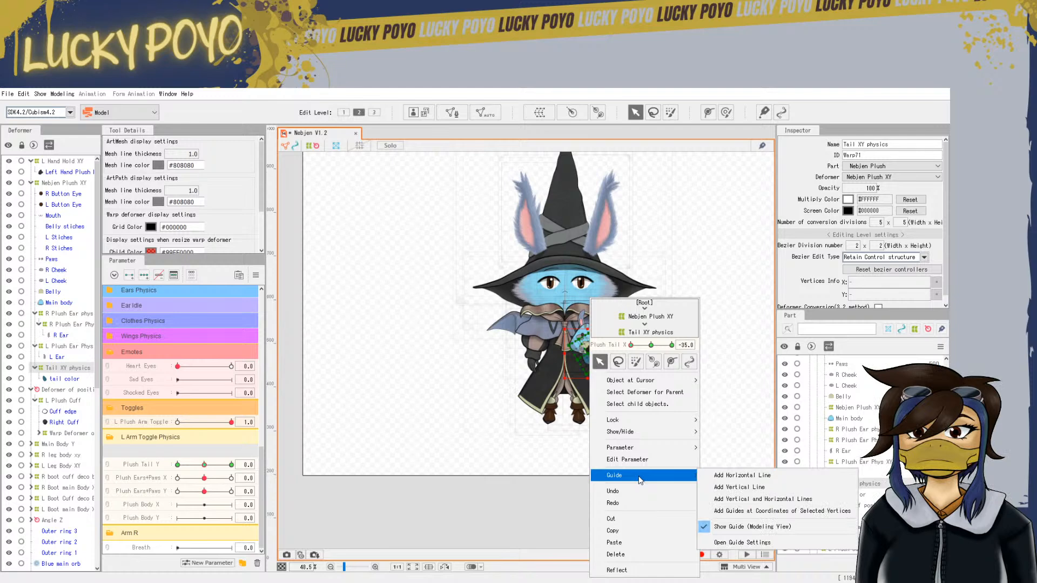
pyautogui.click(647, 570)
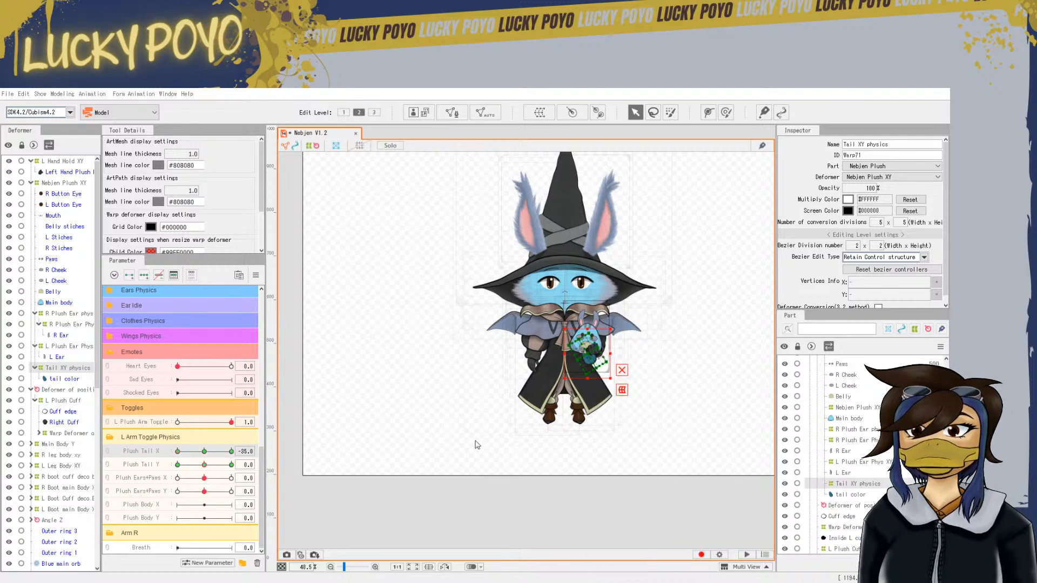
pyautogui.click(461, 424)
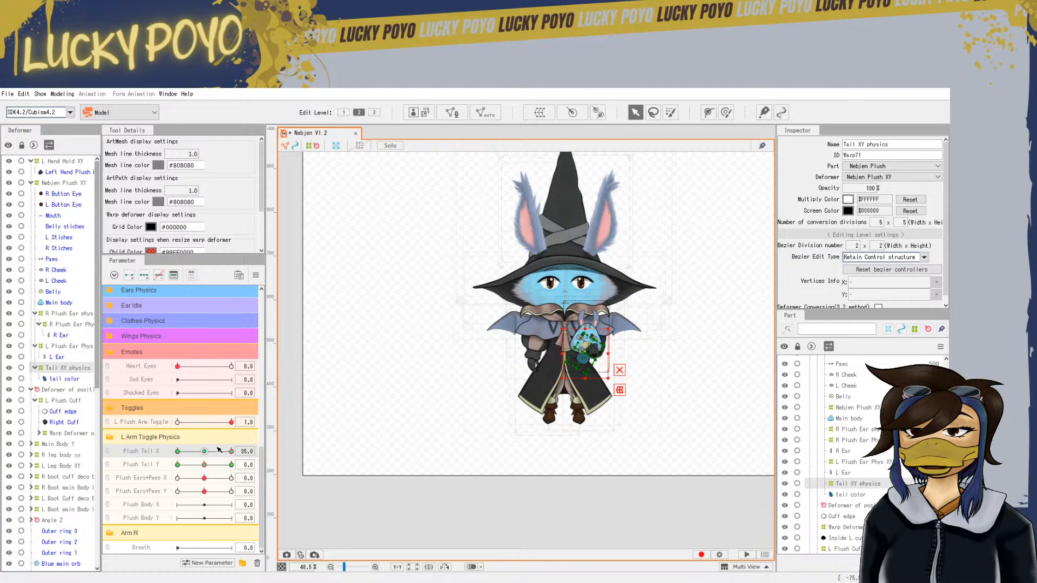
# Compare the reflected tail form at the -35.0, 0.0 and 35.0 keys of Plush Tail X
pyautogui.click(205, 452)
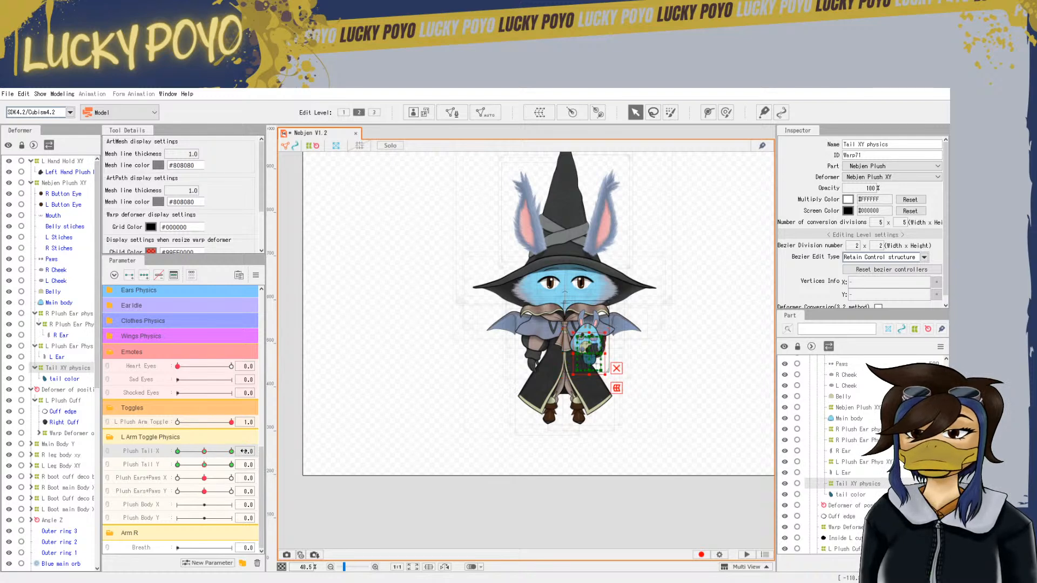
pyautogui.click(178, 452)
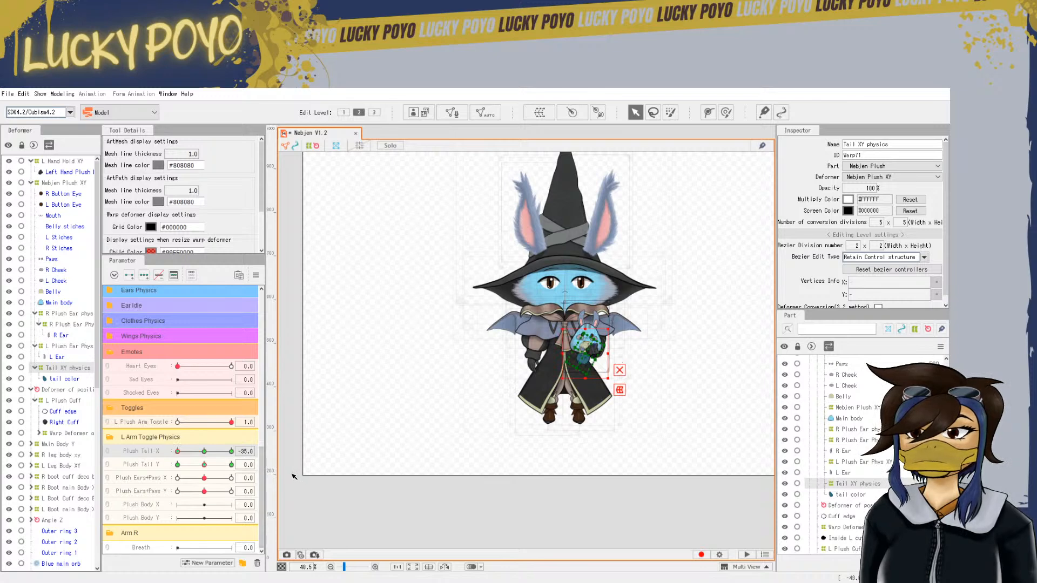
pyautogui.click(205, 452)
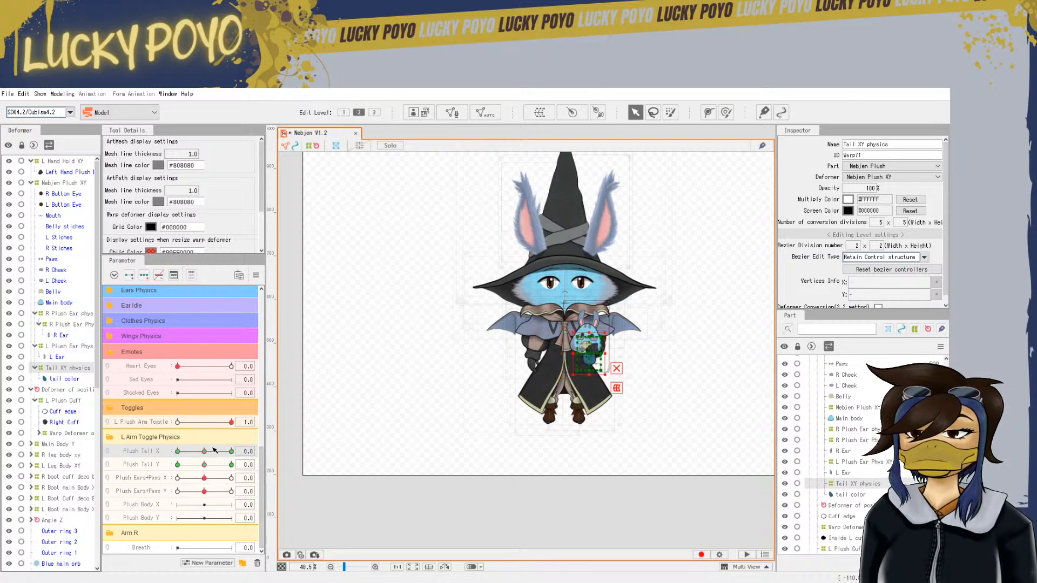
pyautogui.click(178, 451)
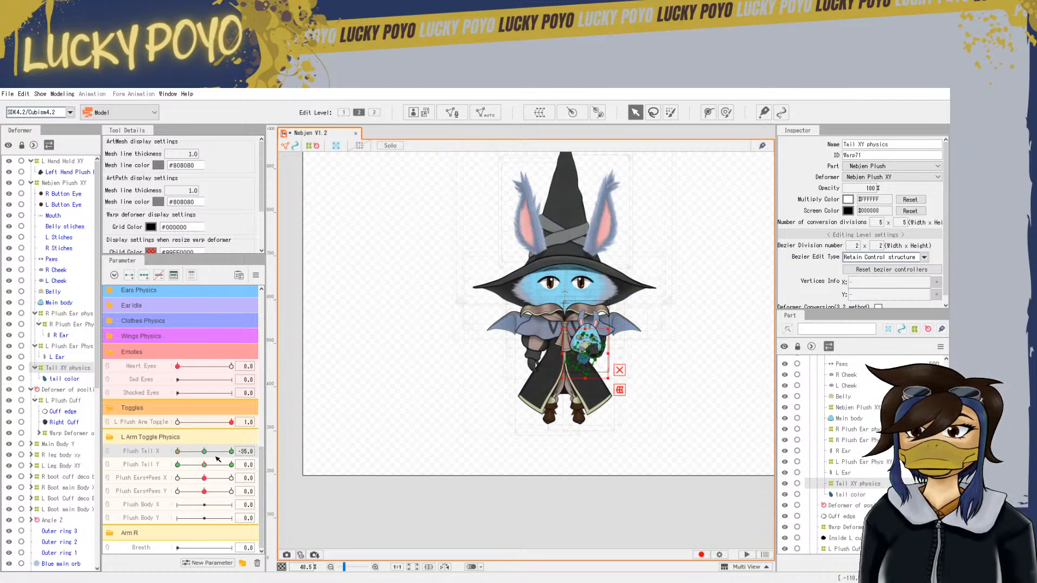
pyautogui.scroll(3, 581, 351)
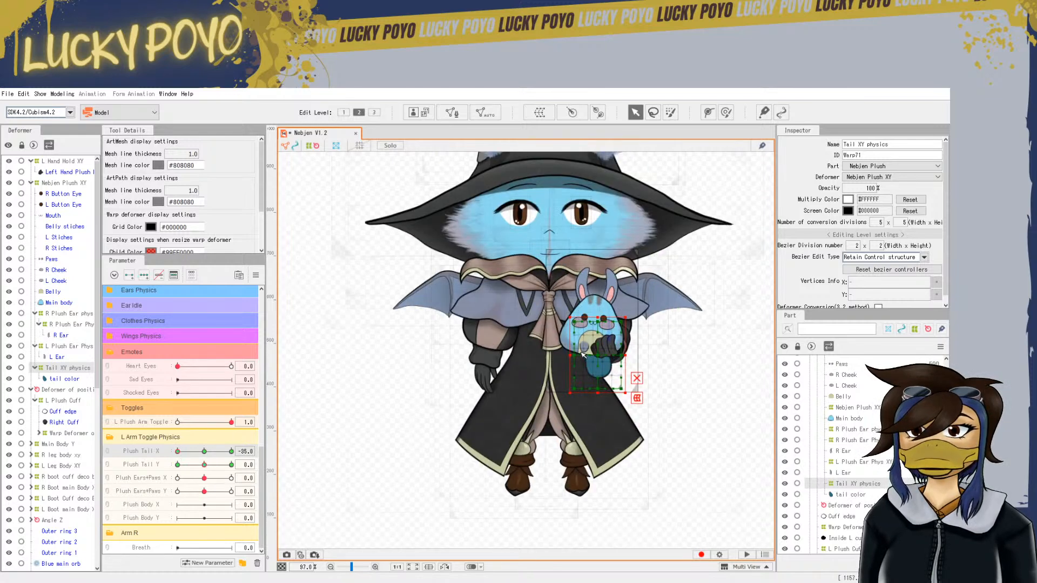
pyautogui.click(231, 451)
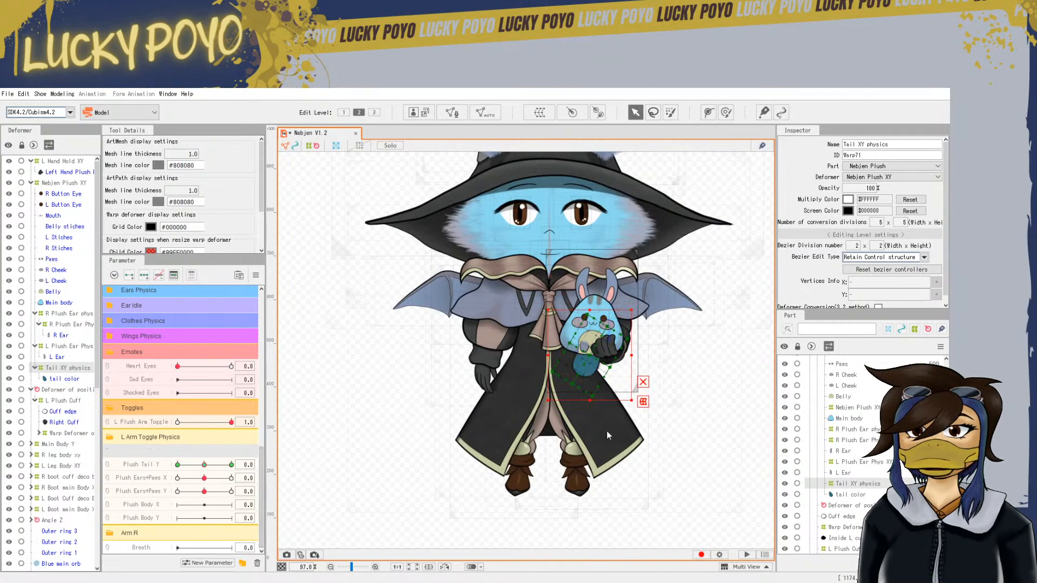
# Try applying Reflect to the Tail XY physics deformer at Plush Tail X 35.0, compare it with the -35.0 key, and undo it
pyautogui.scroll(-6, 549, 434)
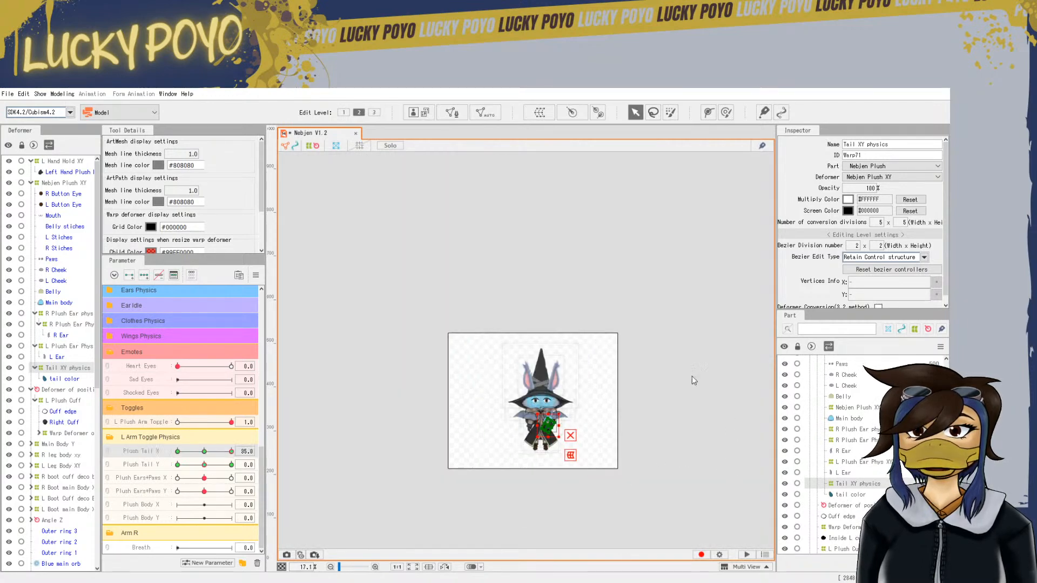
pyautogui.scroll(4, 702, 351)
pyautogui.moveTo(561, 475); pyautogui.dragTo(748, 280)
pyautogui.scroll(1, 751, 283)
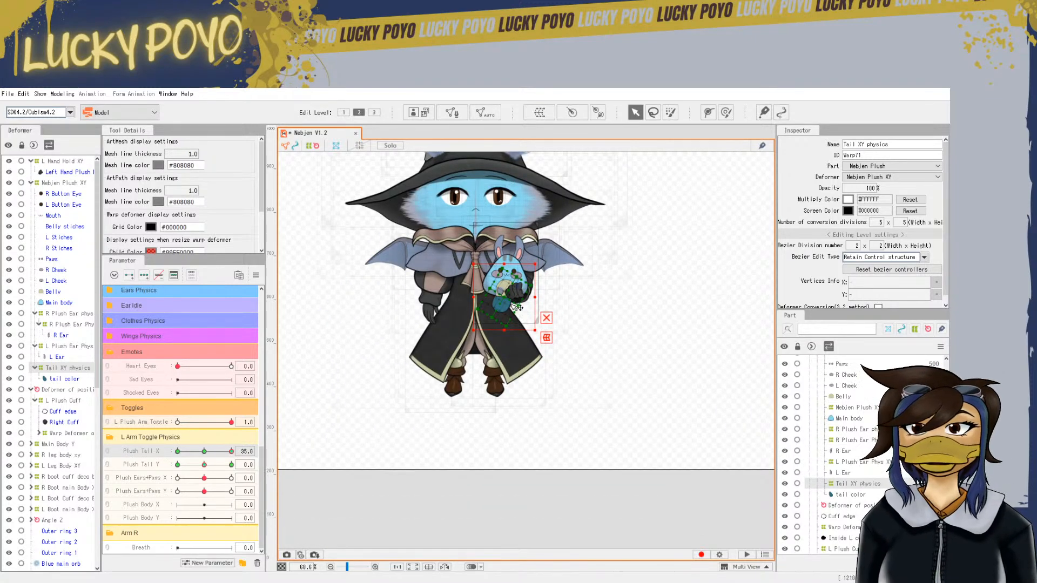
pyautogui.rightClick(505, 244)
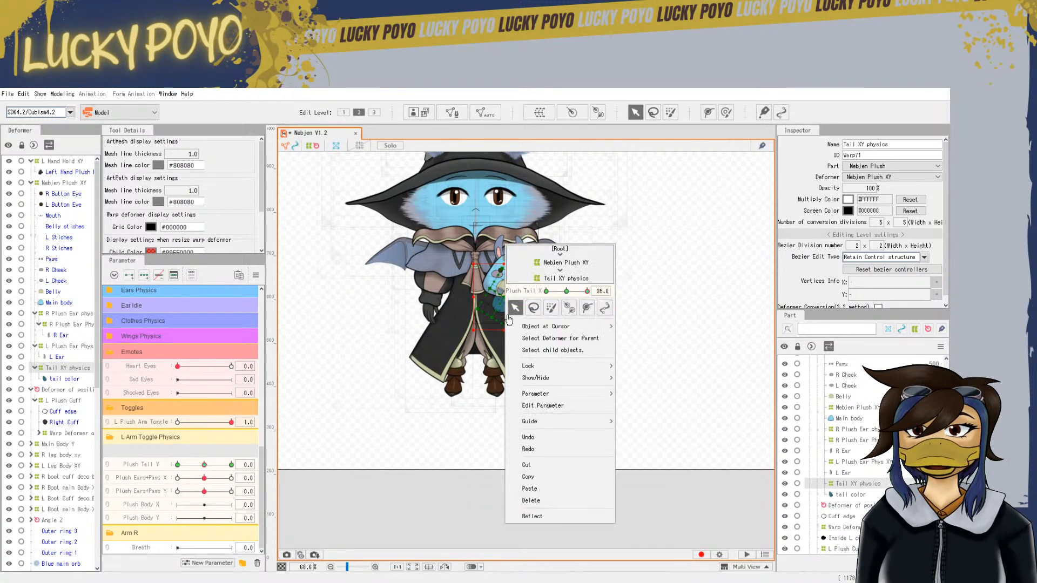
pyautogui.click(566, 514)
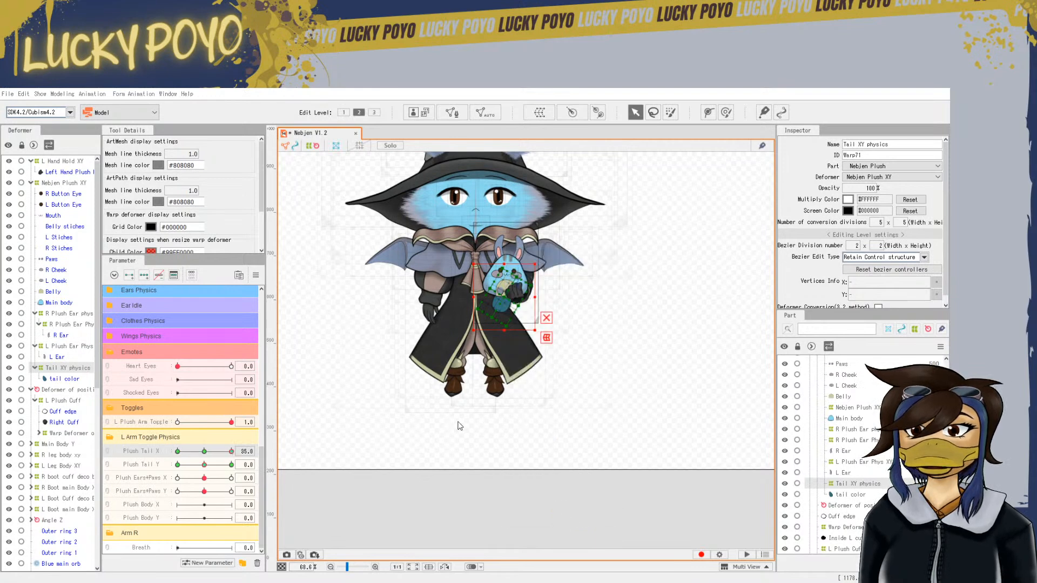
pyautogui.moveTo(235, 455); pyautogui.dragTo(152, 457)
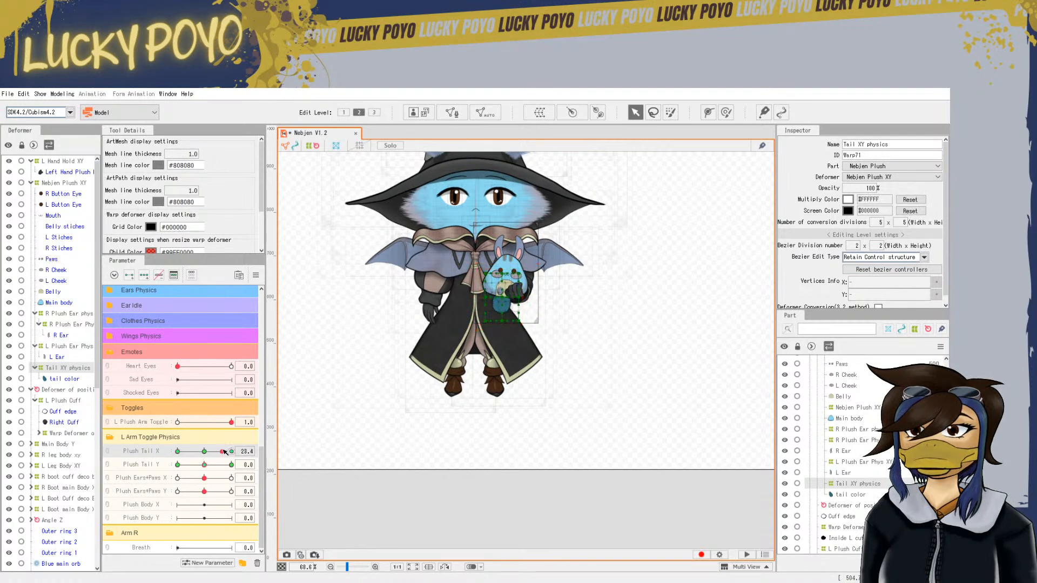
pyautogui.click(24, 93)
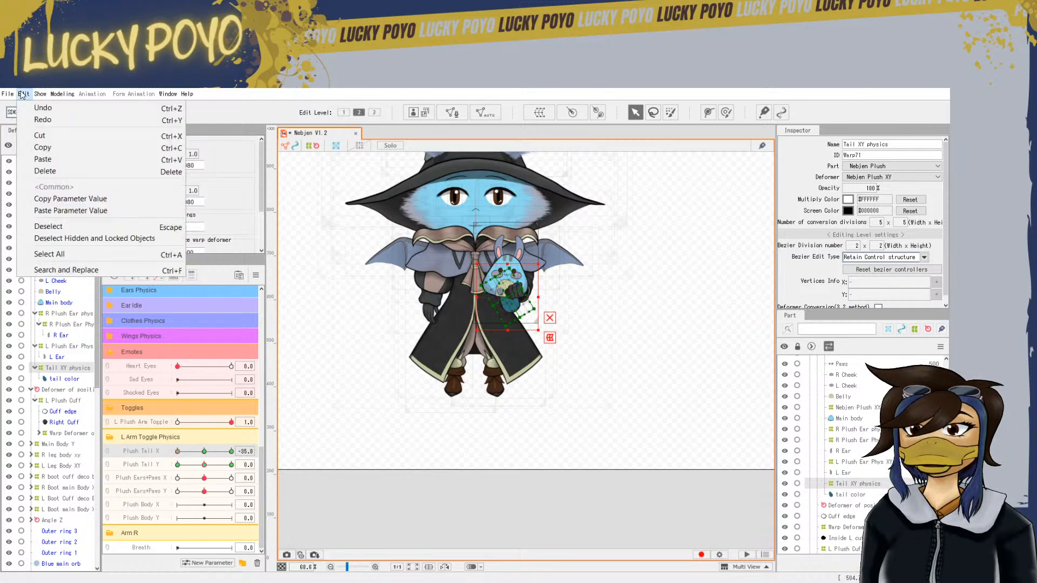
pyautogui.click(43, 108)
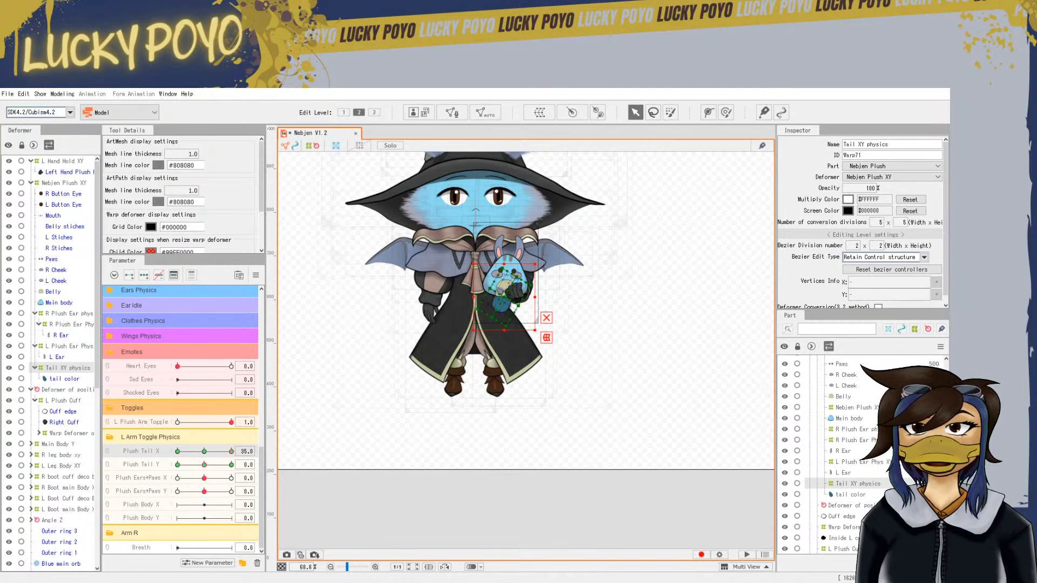
# Inspect the tail's position against the plush body at the 0.0 and 35.0 keys of Plush Tail X
pyautogui.scroll(3, 510, 284)
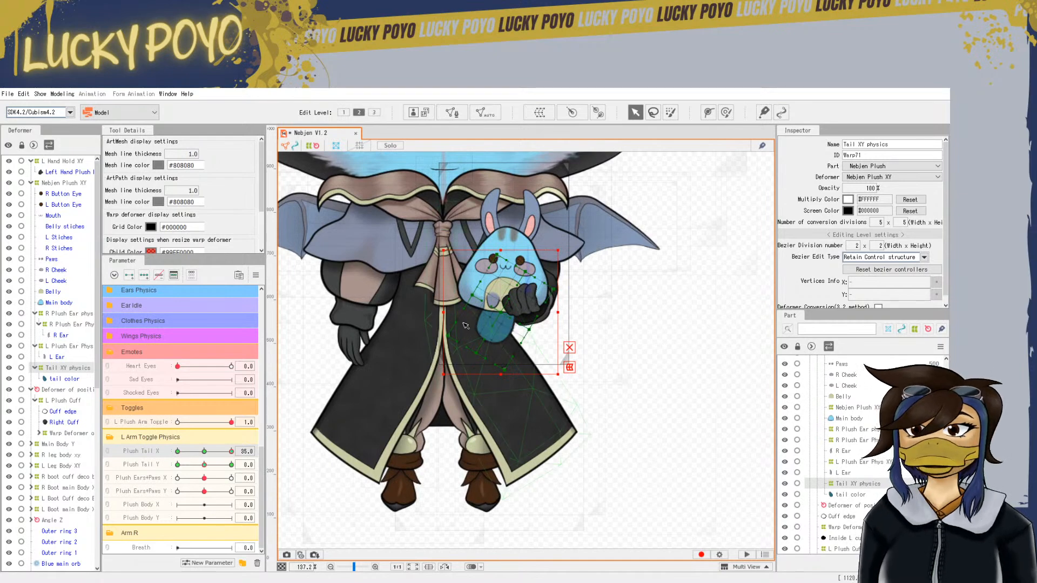
pyautogui.moveTo(205, 453); pyautogui.dragTo(178, 453)
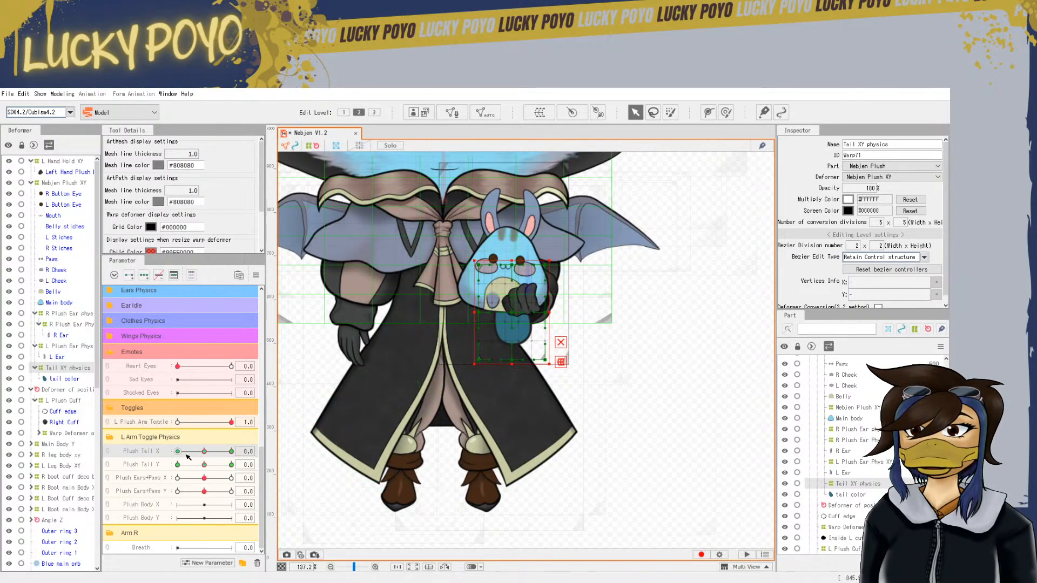
pyautogui.moveTo(234, 455)
pyautogui.mouseDown()
pyautogui.moveTo(180, 455)
pyautogui.moveTo(240, 451)
pyautogui.mouseUp()
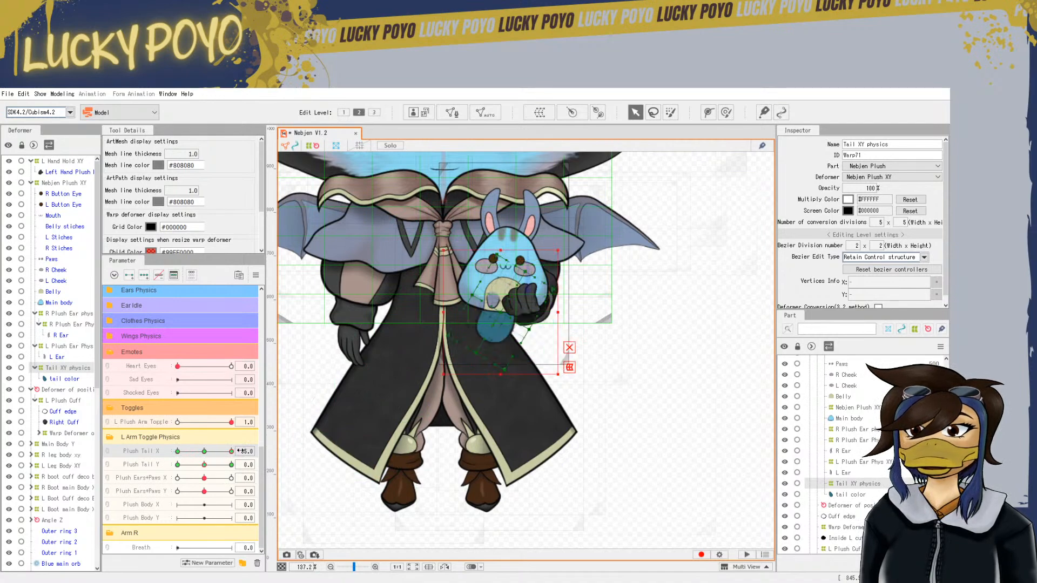
pyautogui.scroll(6, 554, 334)
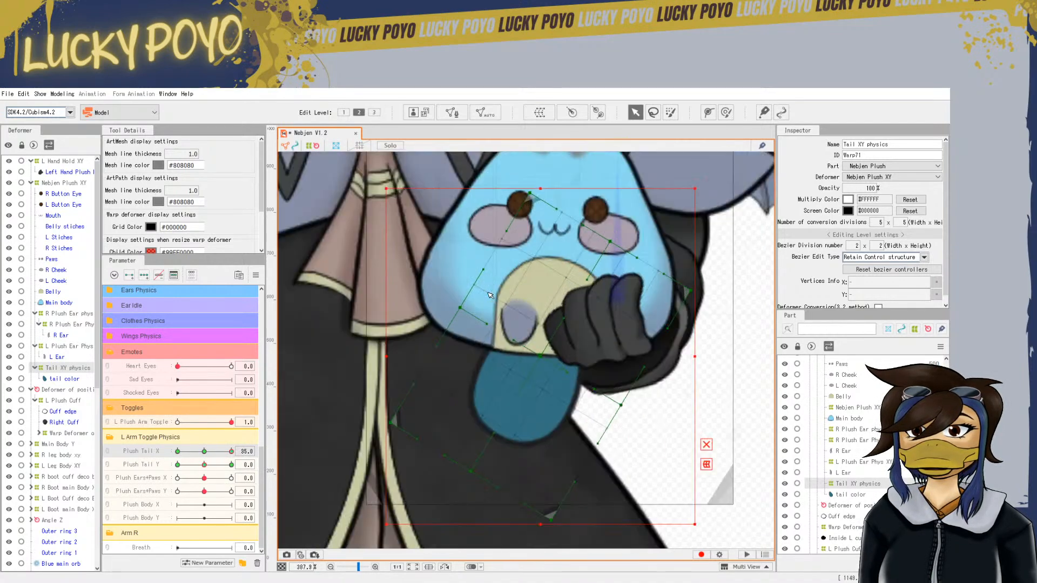
pyautogui.scroll(-4, 555, 334)
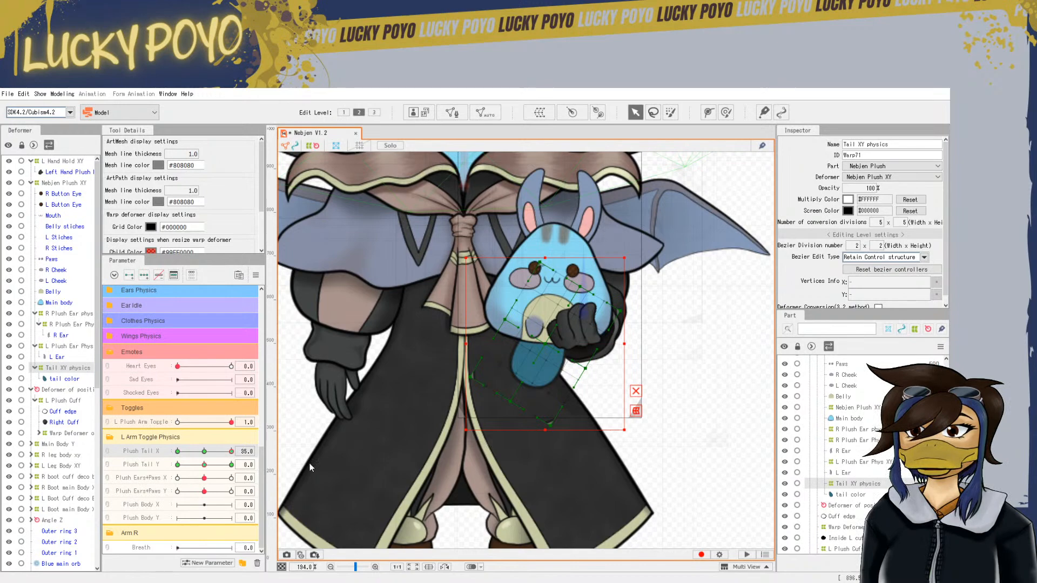
# Undo the last tail form change at Plush Tail X 35.0 and redo it
pyautogui.hotkey('ctrl', 'z')
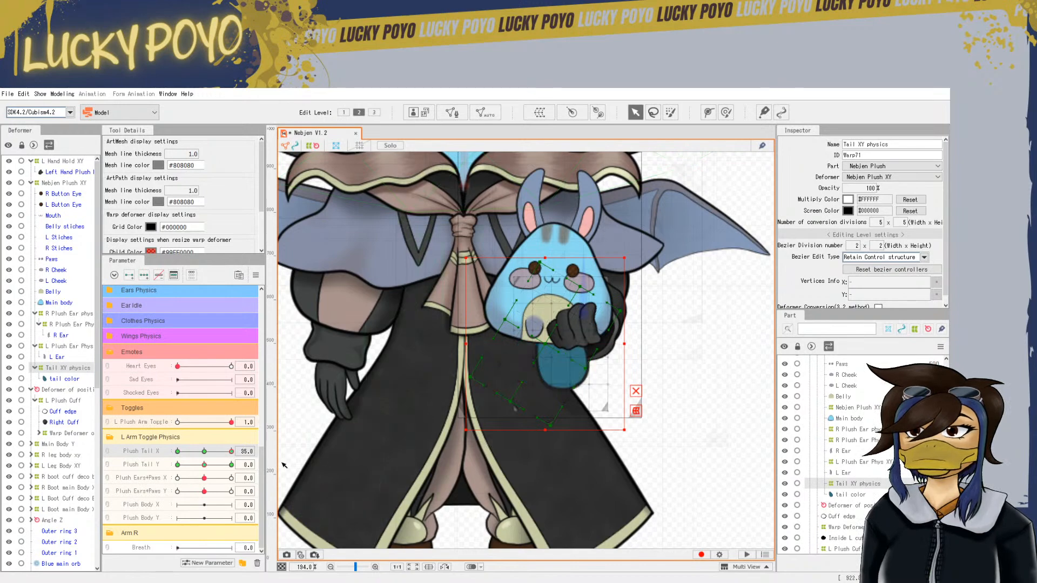
pyautogui.click(23, 94)
pyautogui.click(43, 117)
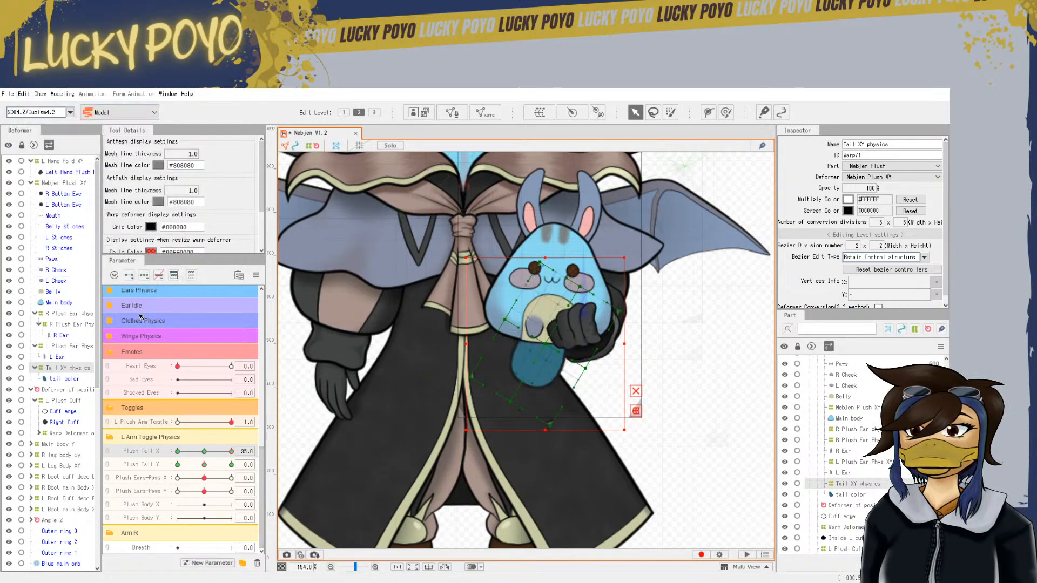
# Transfer the swung tail form from the Plush Tail X -35.0 key onto 35.0, and compare it with the 0.0 key
pyautogui.click(181, 452)
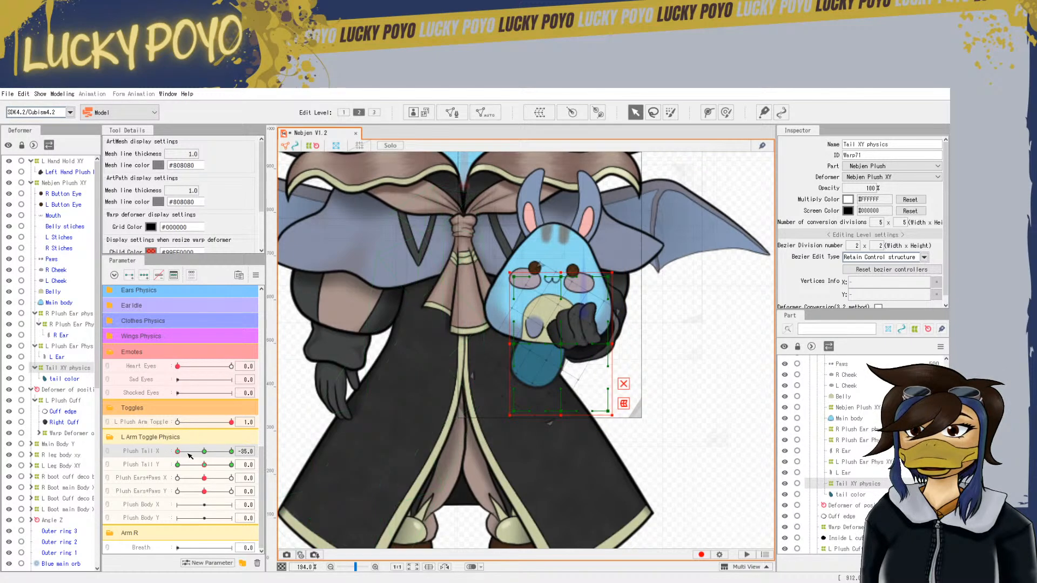
pyautogui.click(231, 451)
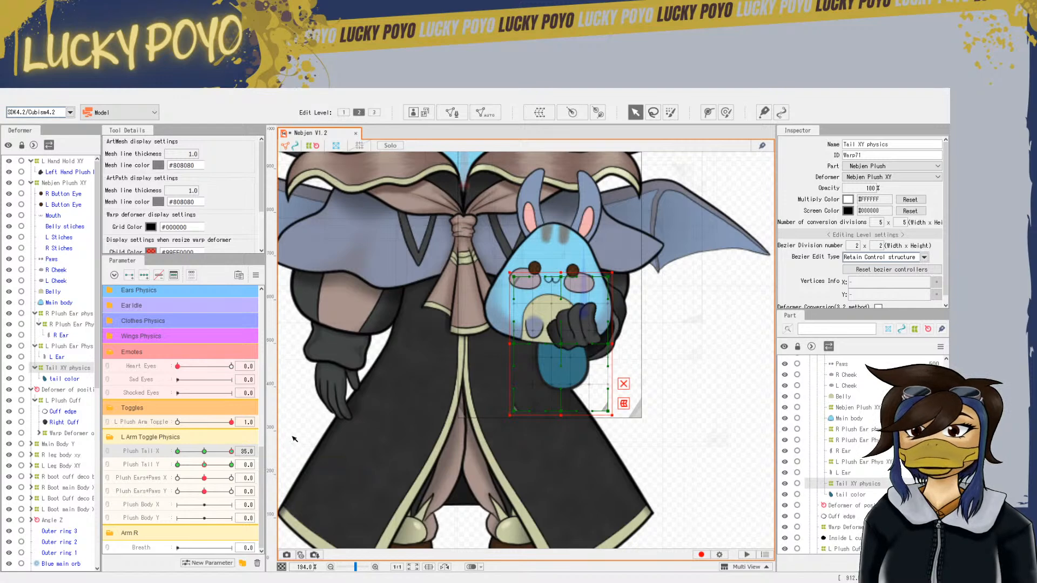
pyautogui.click(177, 451)
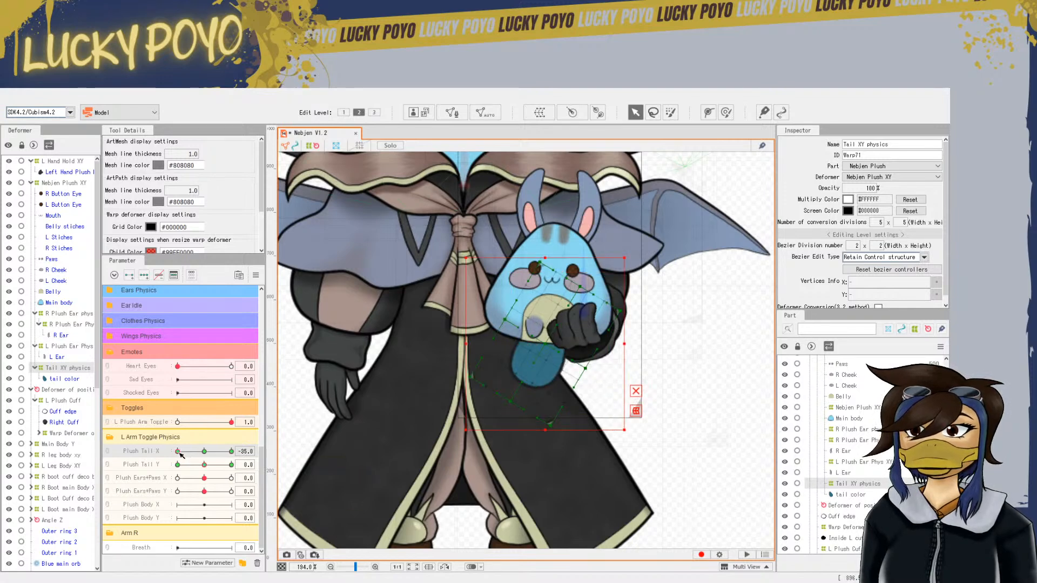
pyautogui.click(231, 452)
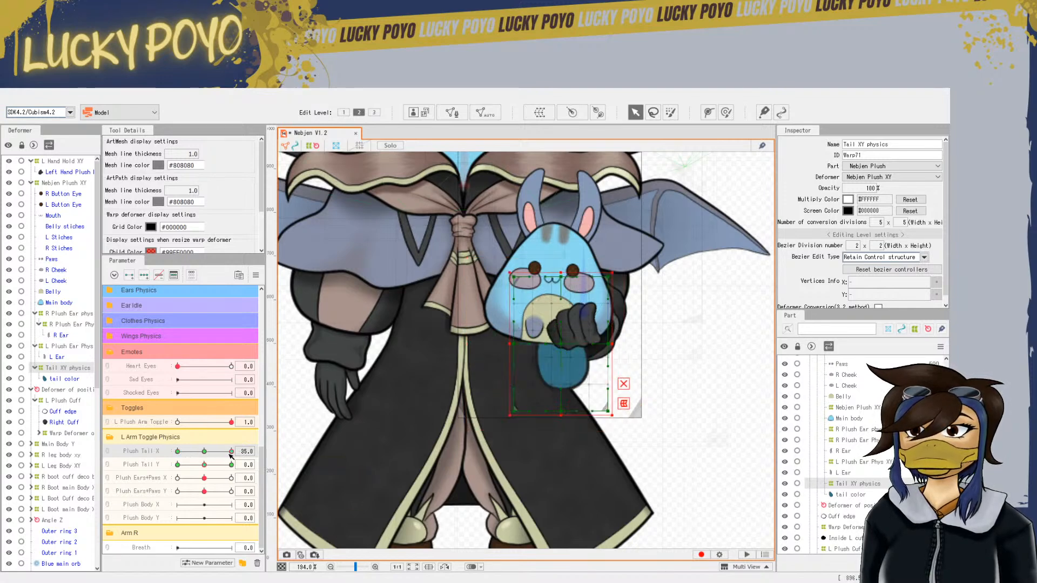
pyautogui.hotkey('ctrl', 'v')
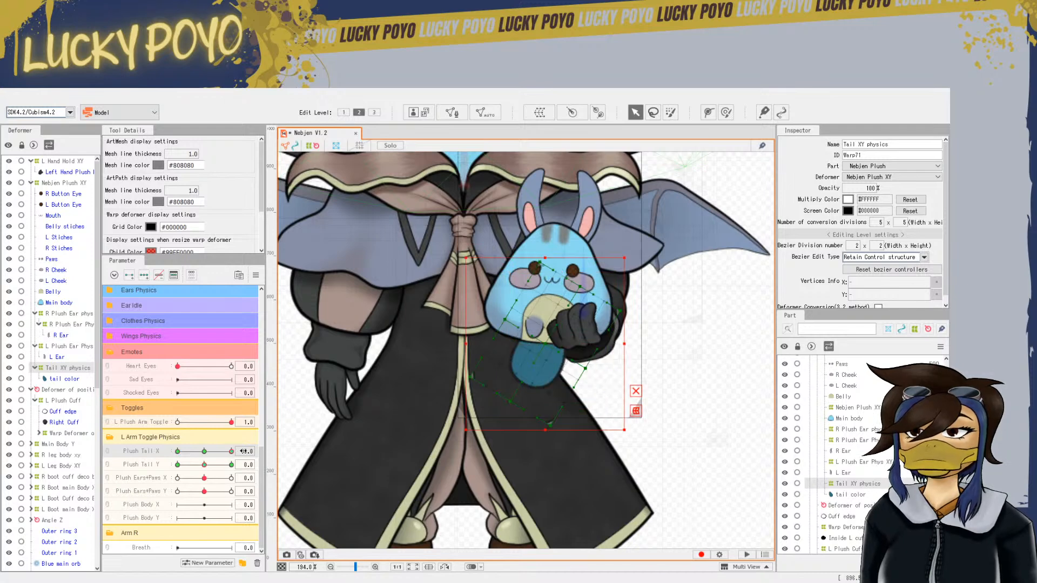
pyautogui.click(212, 453)
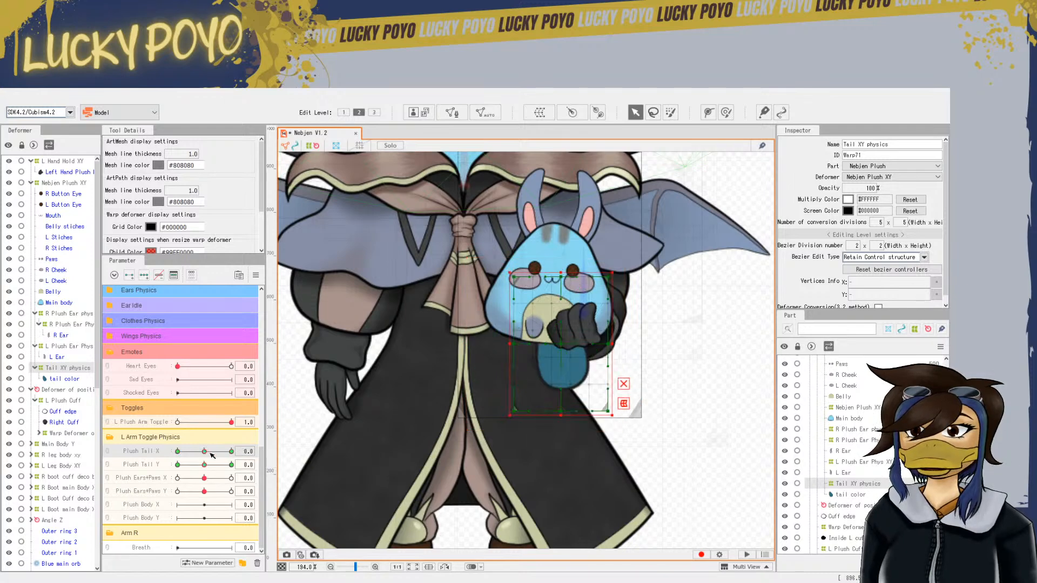
pyautogui.click(231, 450)
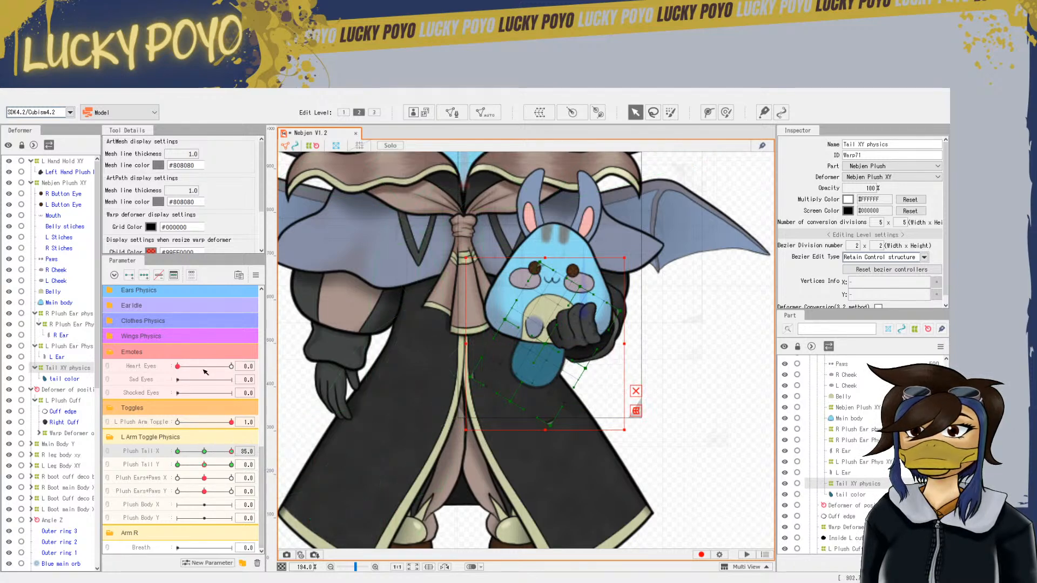
# Undo the last change and check the tail swing across the Plush Tail X range from -35.0 to 35.0
pyautogui.click(24, 94)
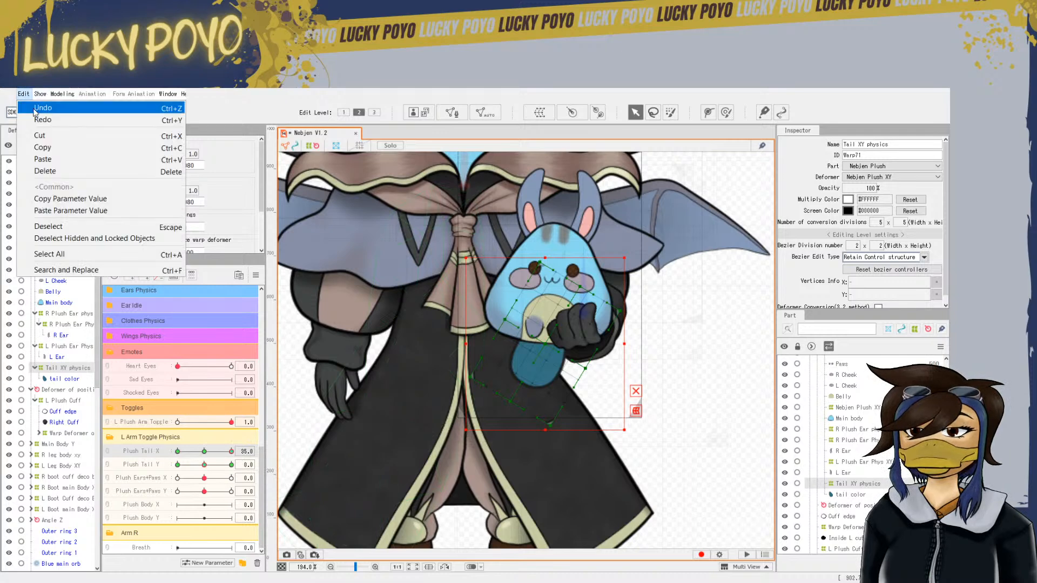
pyautogui.click(34, 108)
pyautogui.click(200, 451)
pyautogui.moveTo(199, 453); pyautogui.dragTo(237, 463)
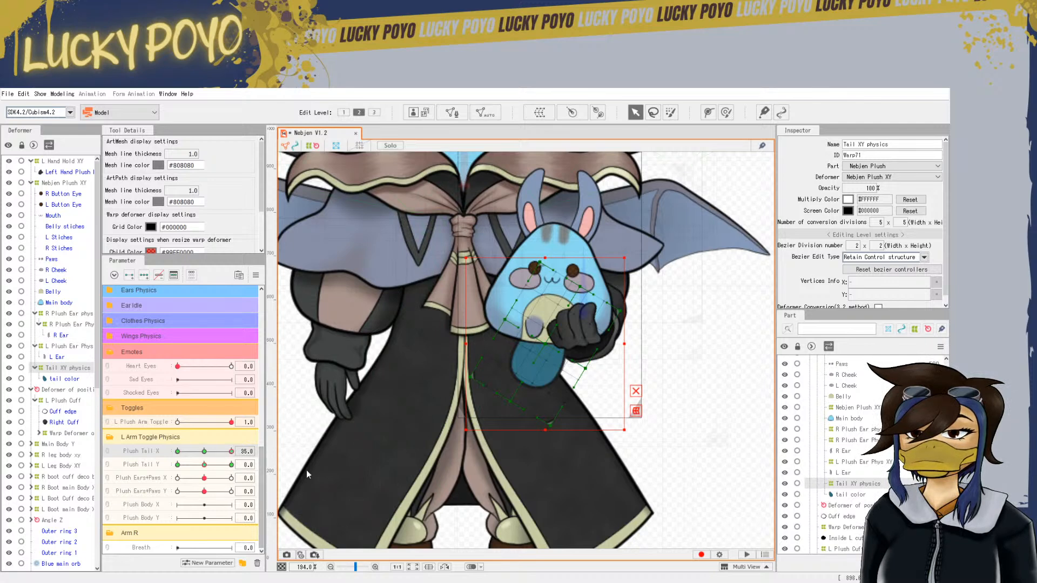
pyautogui.click(177, 451)
pyautogui.click(231, 450)
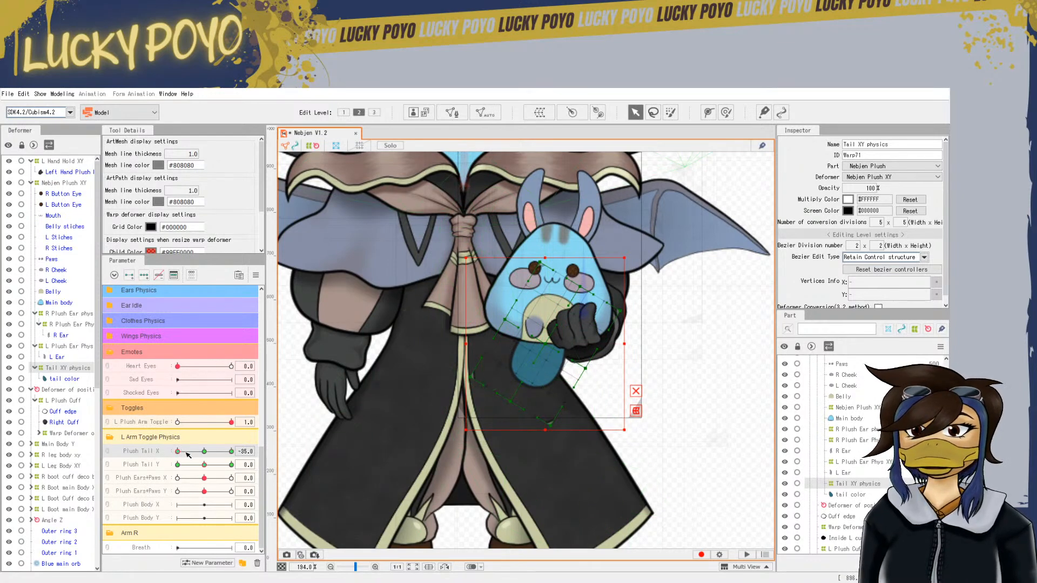
pyautogui.moveTo(178, 451); pyautogui.dragTo(229, 459)
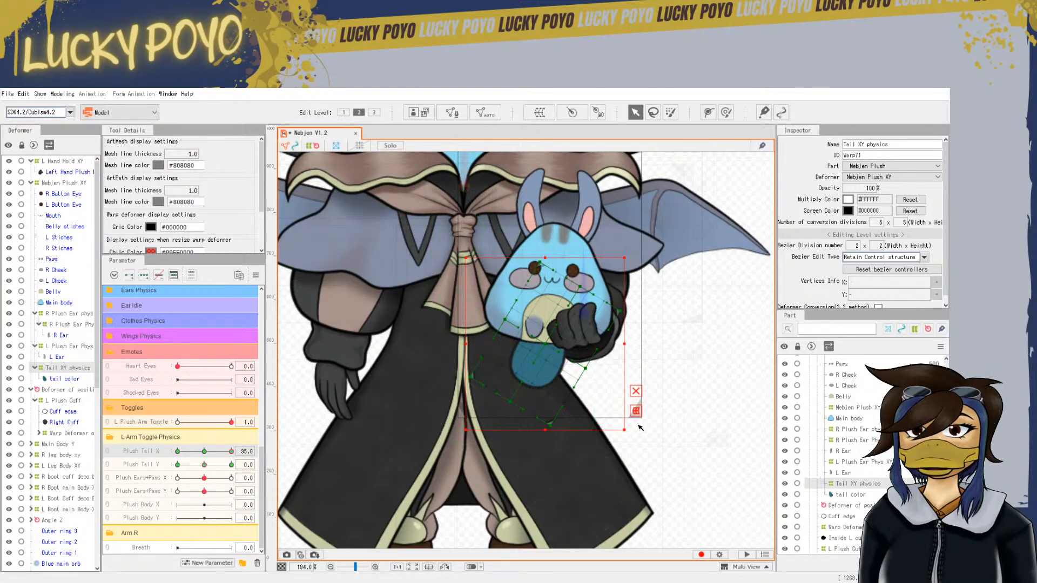
# Try rotating the tail deformer further at Plush Tail X 35.0 and shifting it toward the coat opening, and undo both changes
pyautogui.moveTo(627, 432); pyautogui.dragTo(609, 445)
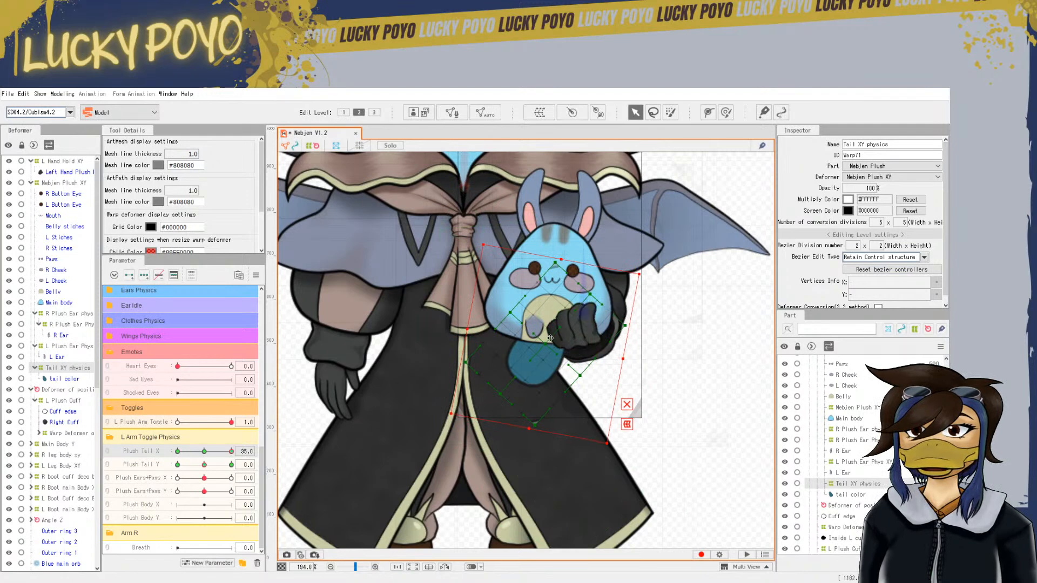
pyautogui.moveTo(548, 342); pyautogui.dragTo(531, 342)
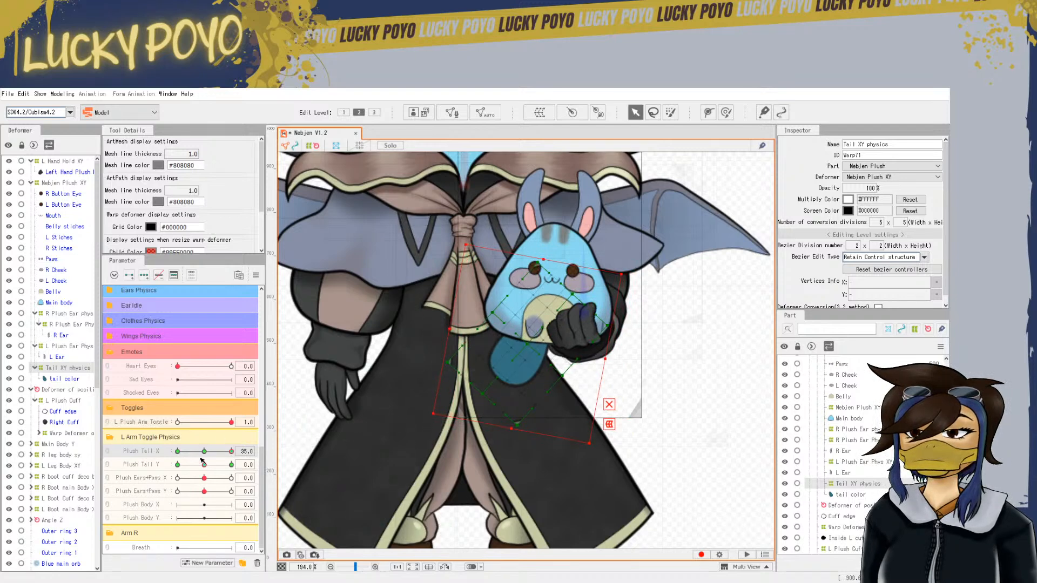
pyautogui.click(26, 94)
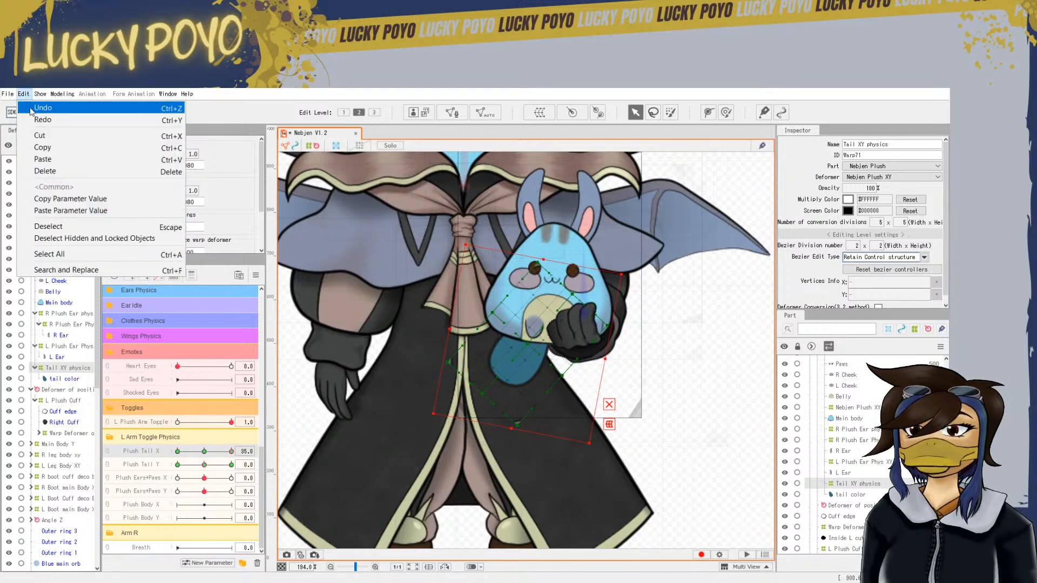
pyautogui.click(30, 108)
pyautogui.click(23, 94)
pyautogui.click(28, 107)
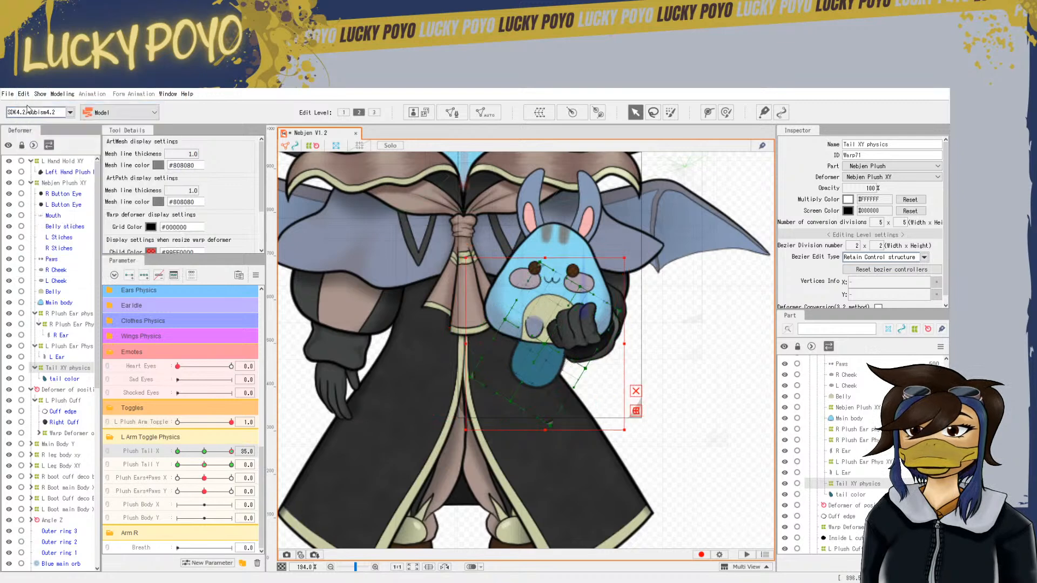
# Paste the neutral tail form from Plush Tail X 0.0 onto 35.0, and rotate the deformer so the tail swings toward the holding hand
pyautogui.click(205, 452)
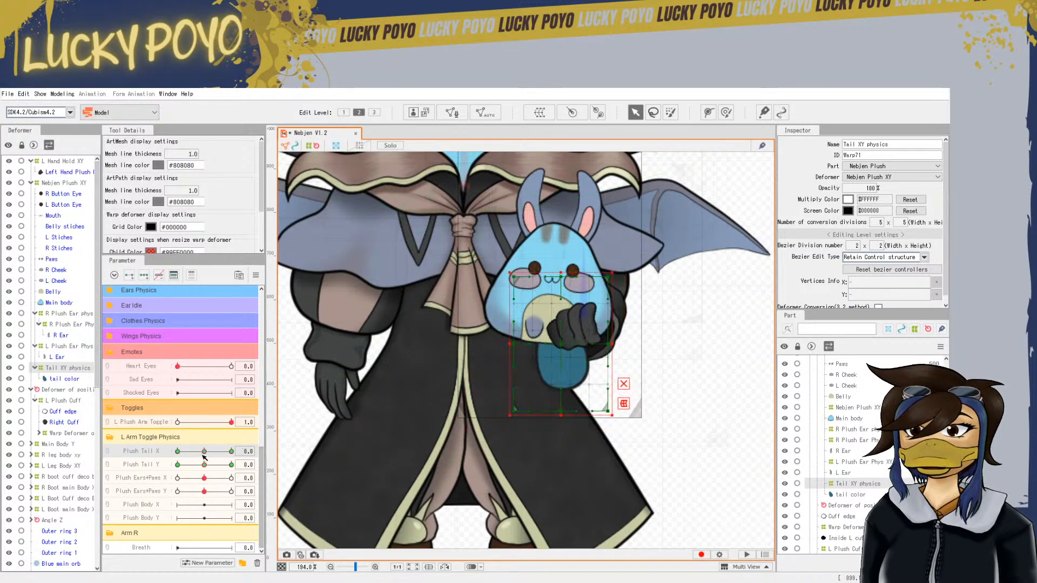
pyautogui.click(230, 451)
pyautogui.hotkey('ctrl', 'v')
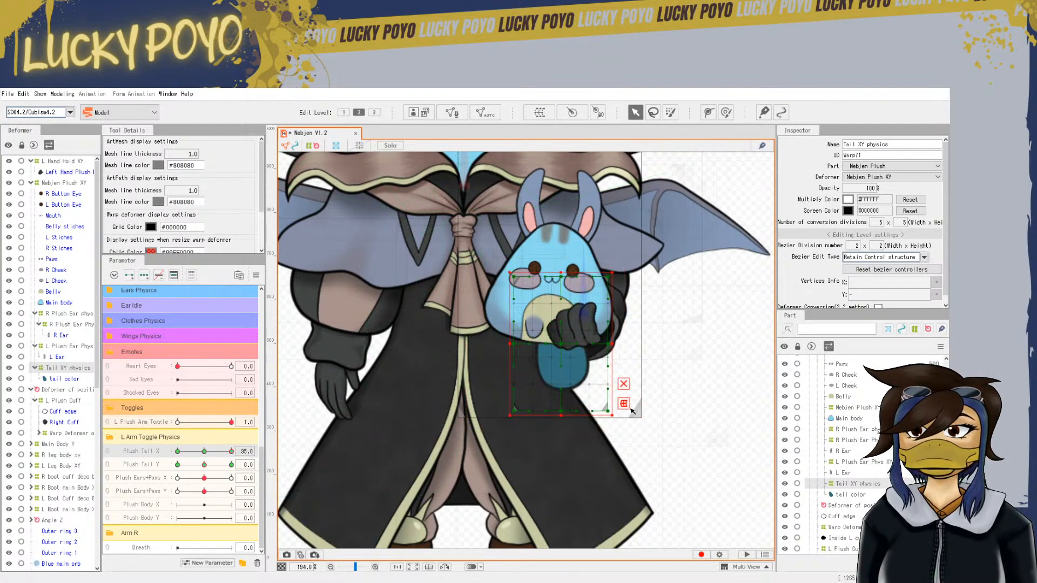
pyautogui.moveTo(618, 419); pyautogui.dragTo(658, 385)
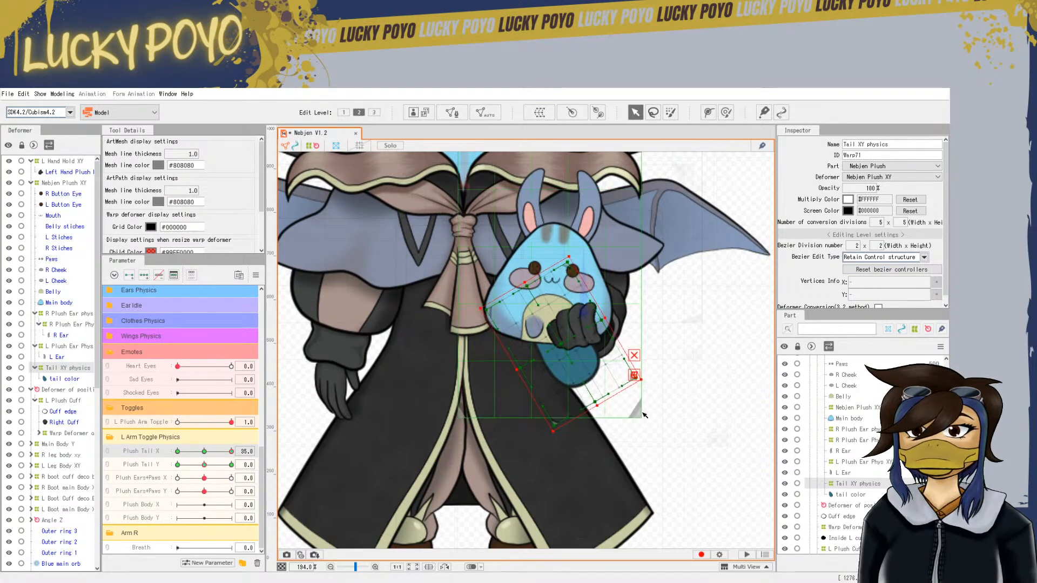
pyautogui.moveTo(649, 376); pyautogui.dragTo(629, 405)
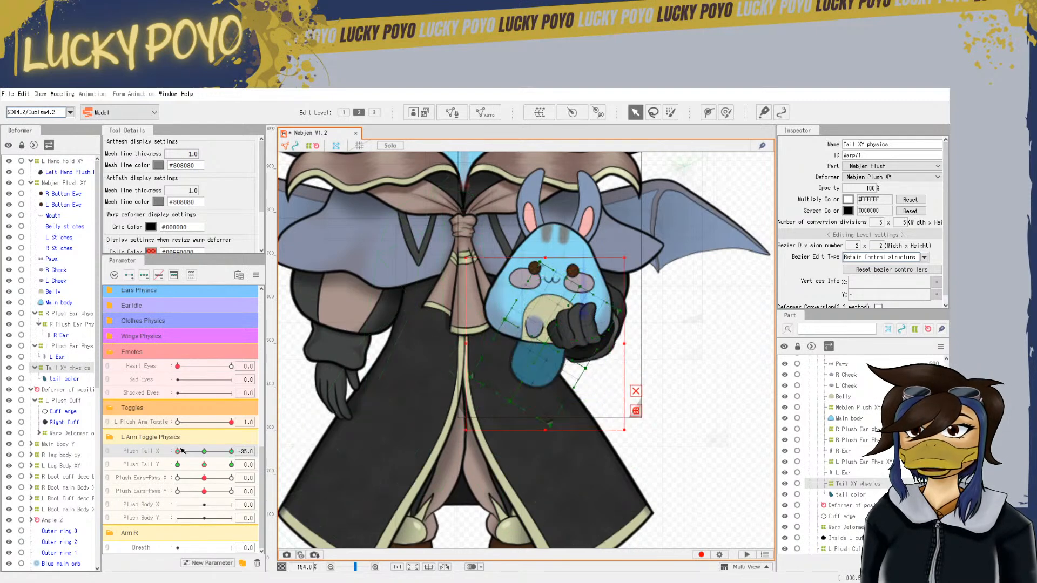
# At Plush Tail X 0.0, shift the Tail XY physics deformer slightly toward the coat opening, away from the holding hand
pyautogui.click(205, 451)
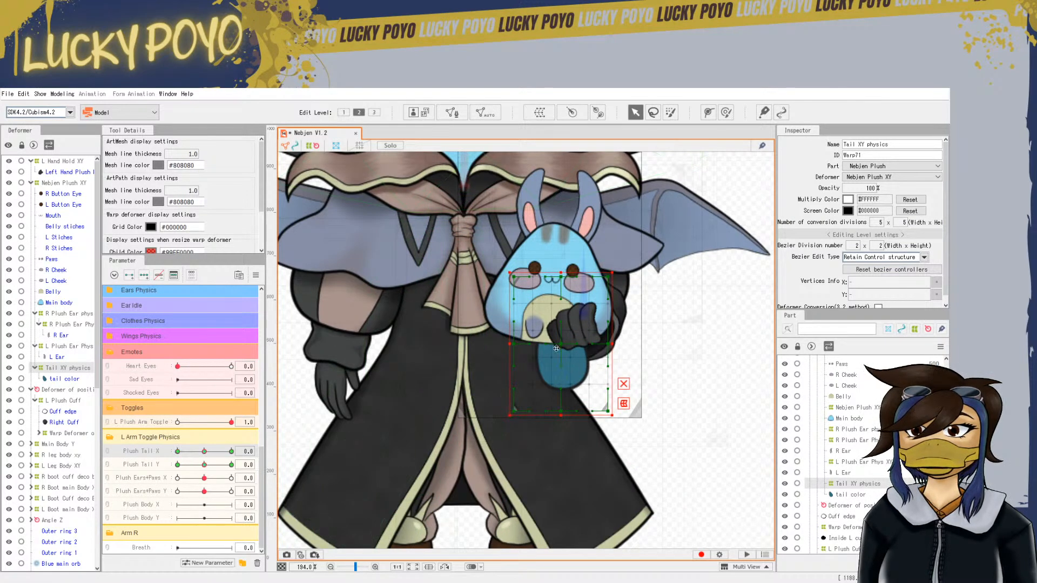
pyautogui.moveTo(555, 348); pyautogui.dragTo(547, 349)
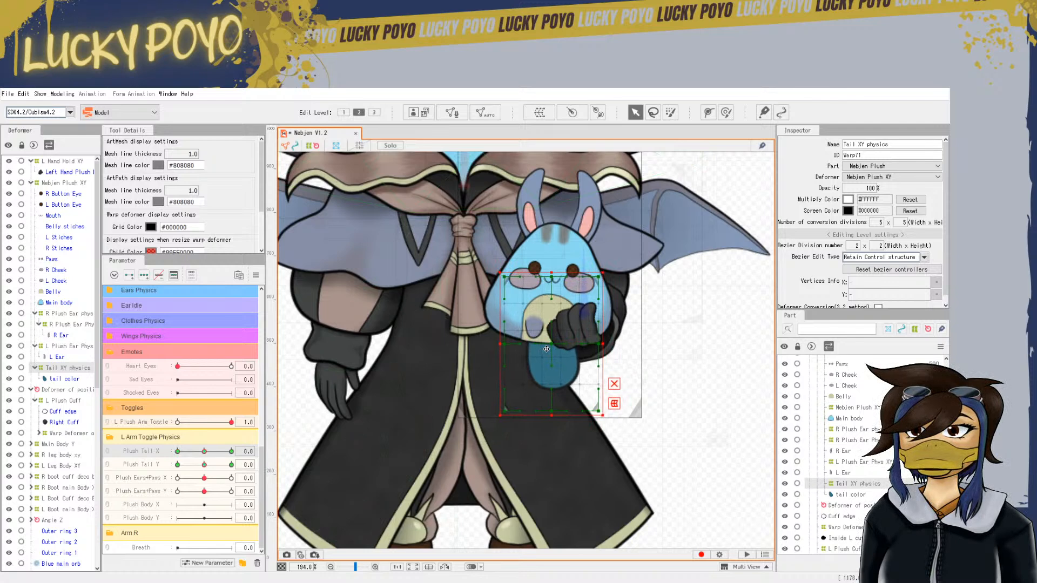
# At Plush Tail X -35.0, shift the tail deformer toward the coat opening and rotate it slightly further clockwise
pyautogui.click(178, 451)
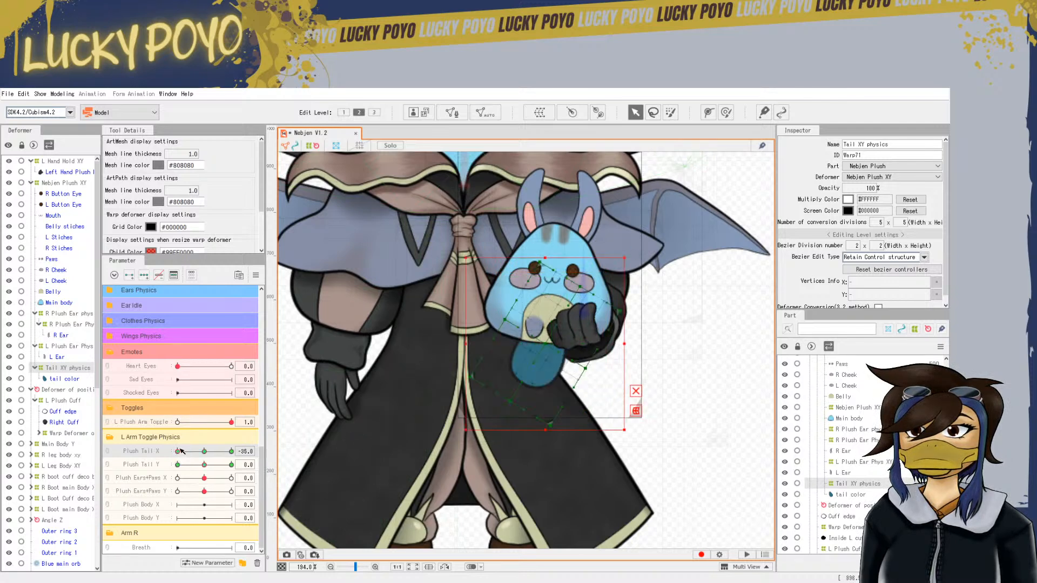
pyautogui.moveTo(544, 343); pyautogui.dragTo(534, 346)
pyautogui.click(203, 451)
pyautogui.moveTo(179, 451); pyautogui.dragTo(166, 477)
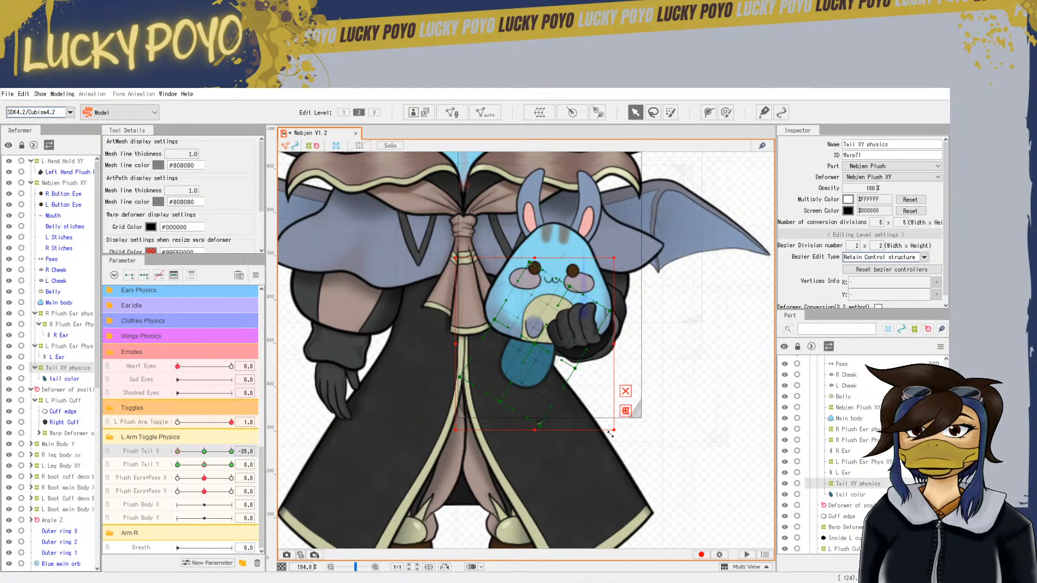
pyautogui.moveTo(621, 433); pyautogui.dragTo(614, 438)
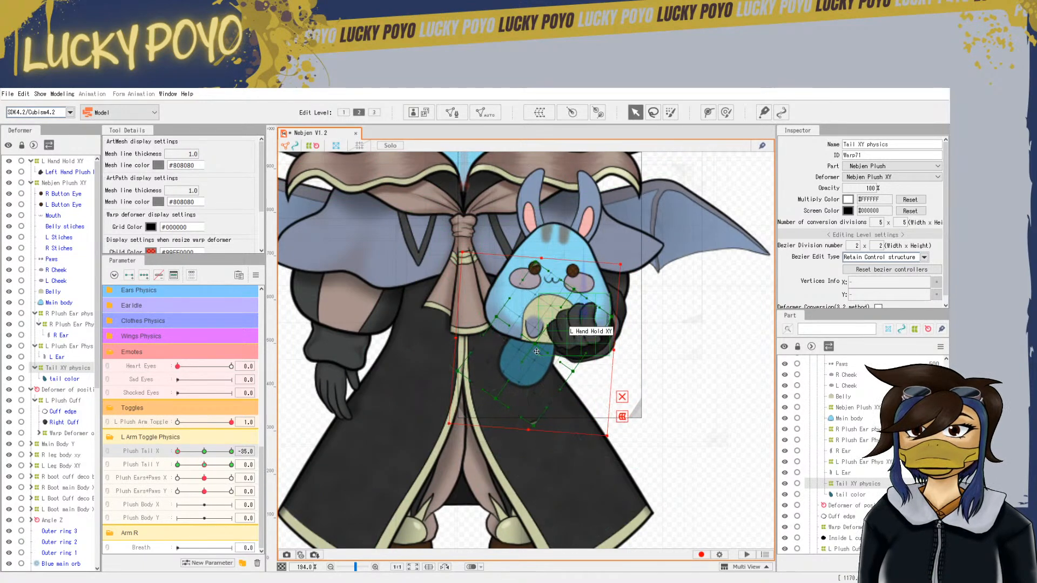
pyautogui.moveTo(536, 348); pyautogui.dragTo(529, 348)
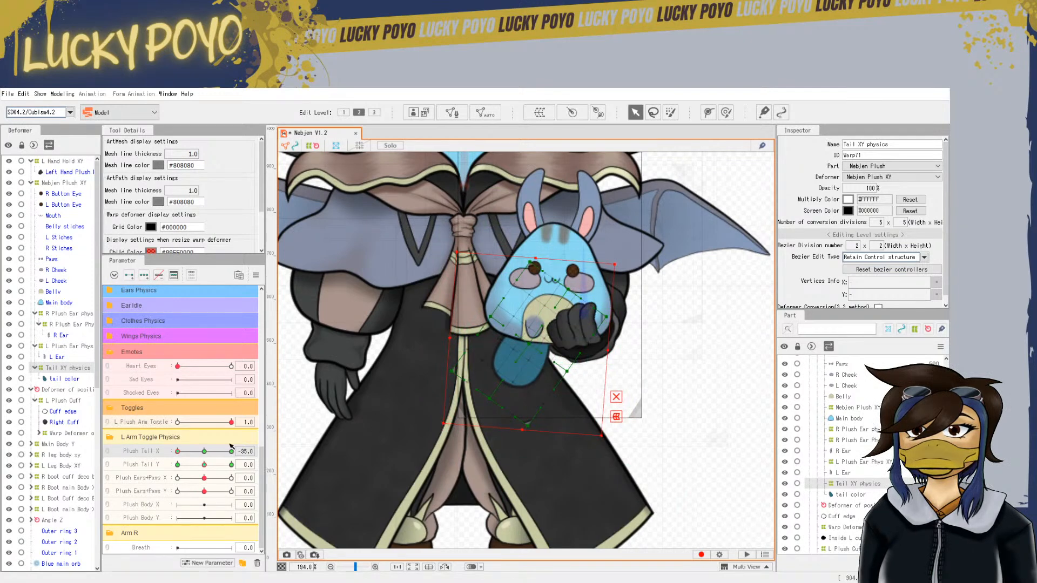
# At Plush Tail X 35.0, rotate the tail deformer slightly clockwise and nudge it toward the coat opening, then return the parameter to 0.0
pyautogui.moveTo(178, 455); pyautogui.dragTo(252, 489)
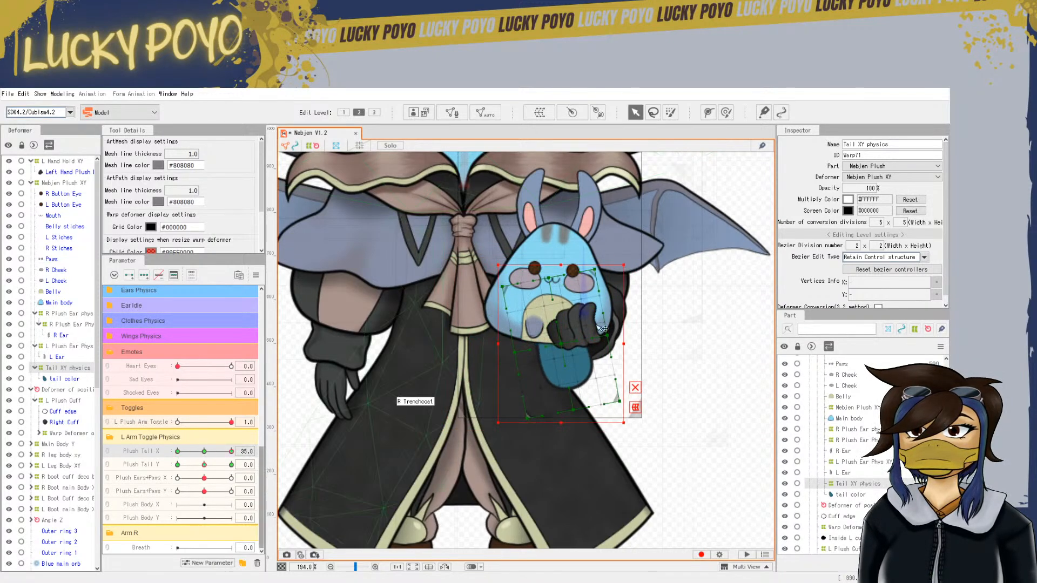
pyautogui.moveTo(623, 423); pyautogui.dragTo(615, 433)
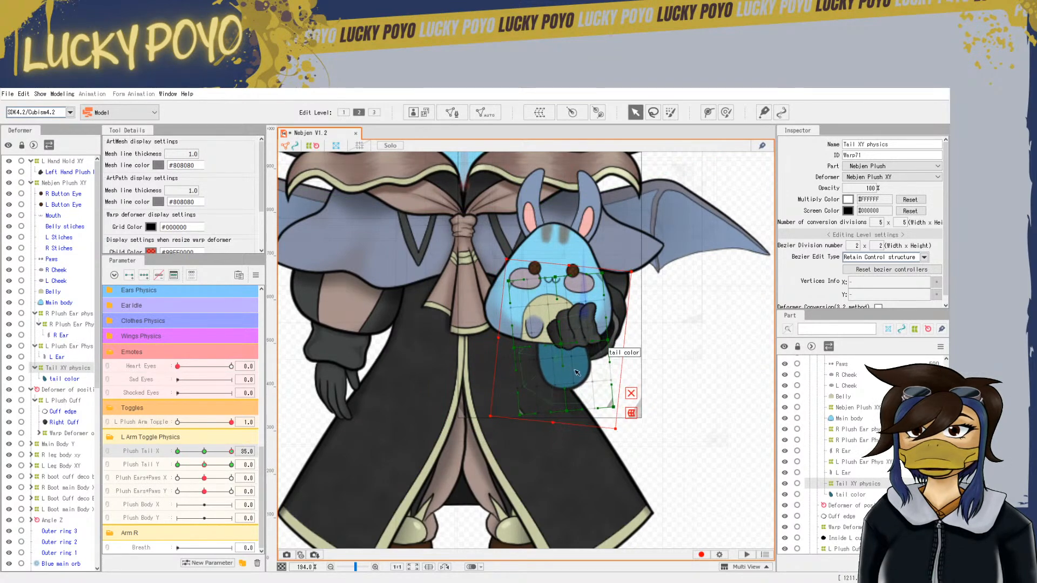
pyautogui.moveTo(562, 346); pyautogui.dragTo(559, 346)
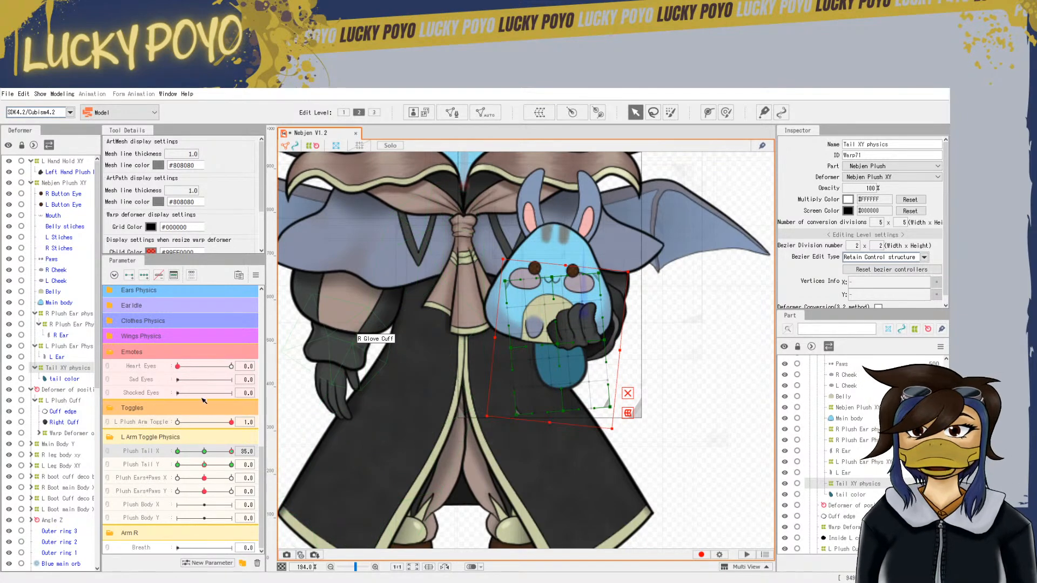
pyautogui.moveTo(212, 457); pyautogui.dragTo(238, 457)
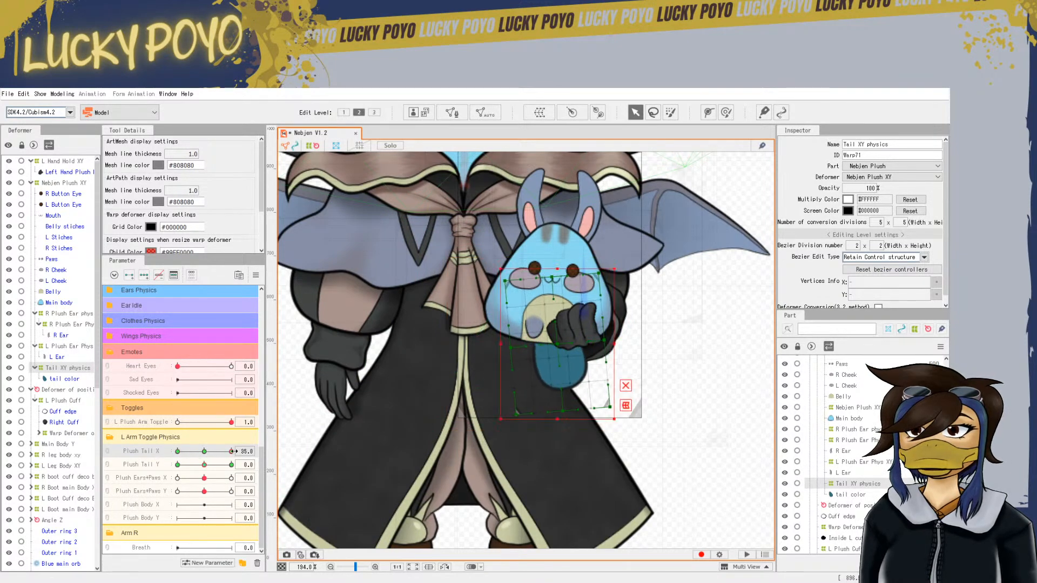
pyautogui.click(205, 451)
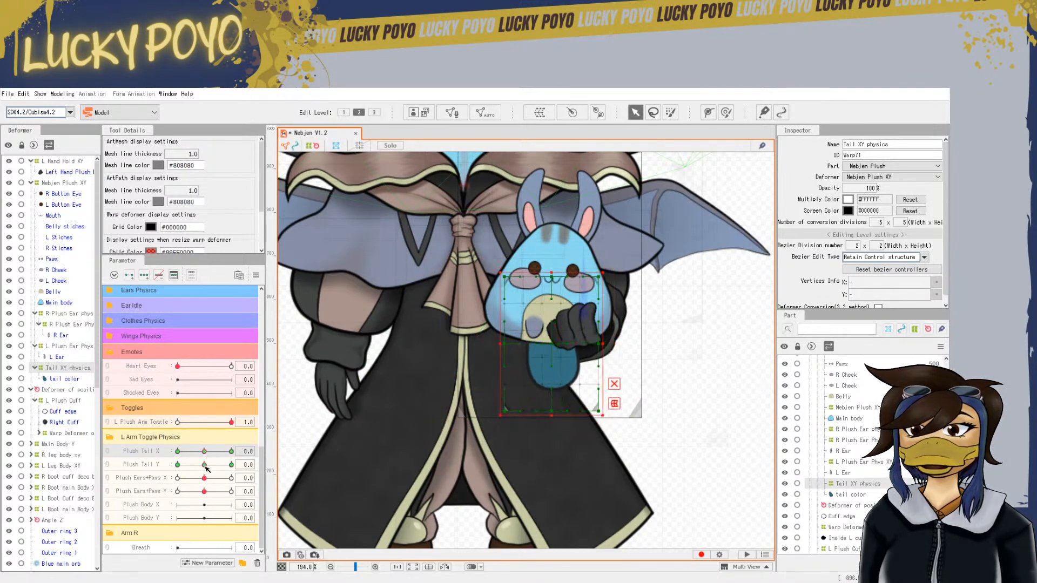
# Paste the neutral tail form from Plush Tail Y 0.0 onto the -35.0 and 35.0 keys
pyautogui.moveTo(205, 465)
pyautogui.mouseDown()
pyautogui.moveTo(173, 467)
pyautogui.moveTo(205, 465)
pyautogui.mouseUp()
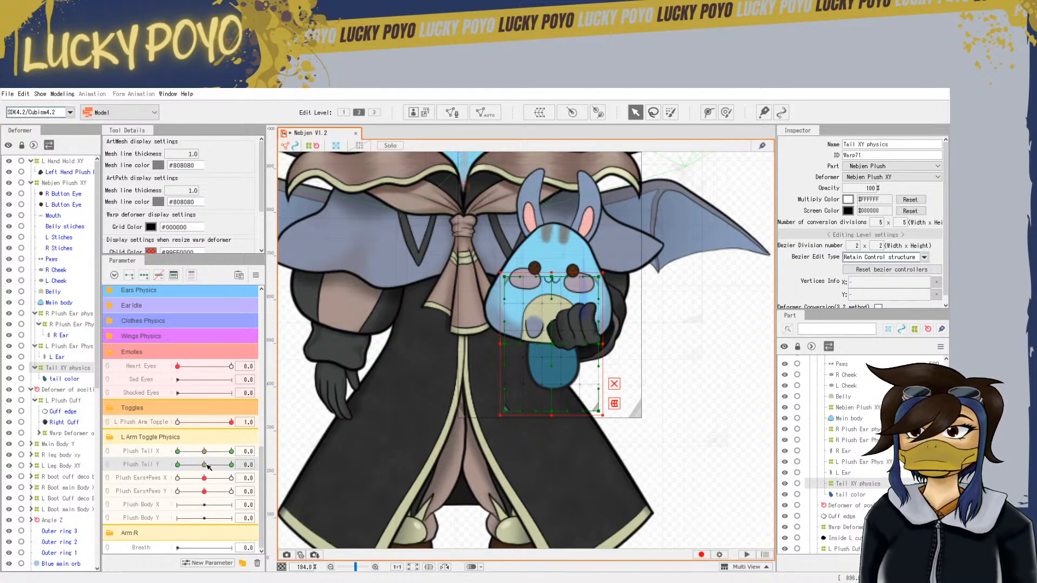
pyautogui.moveTo(187, 471); pyautogui.dragTo(180, 471)
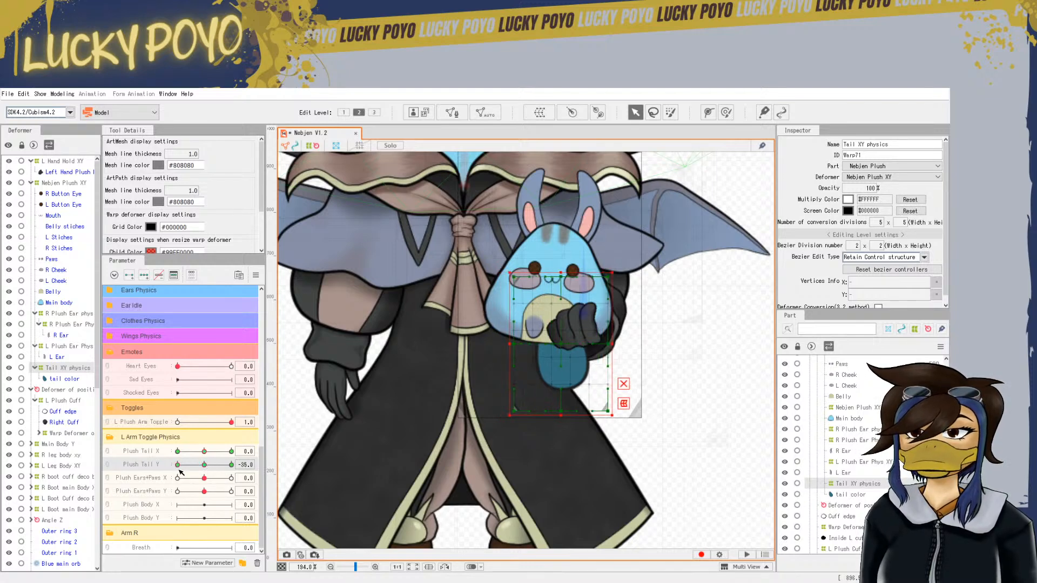
pyautogui.click(232, 465)
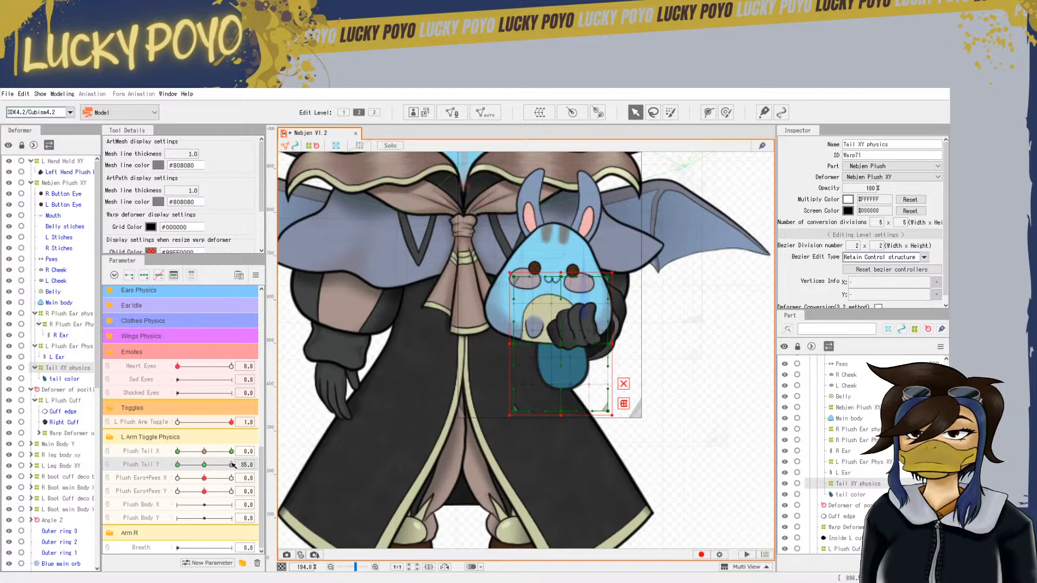
pyautogui.hotkey('ctrl', 'v')
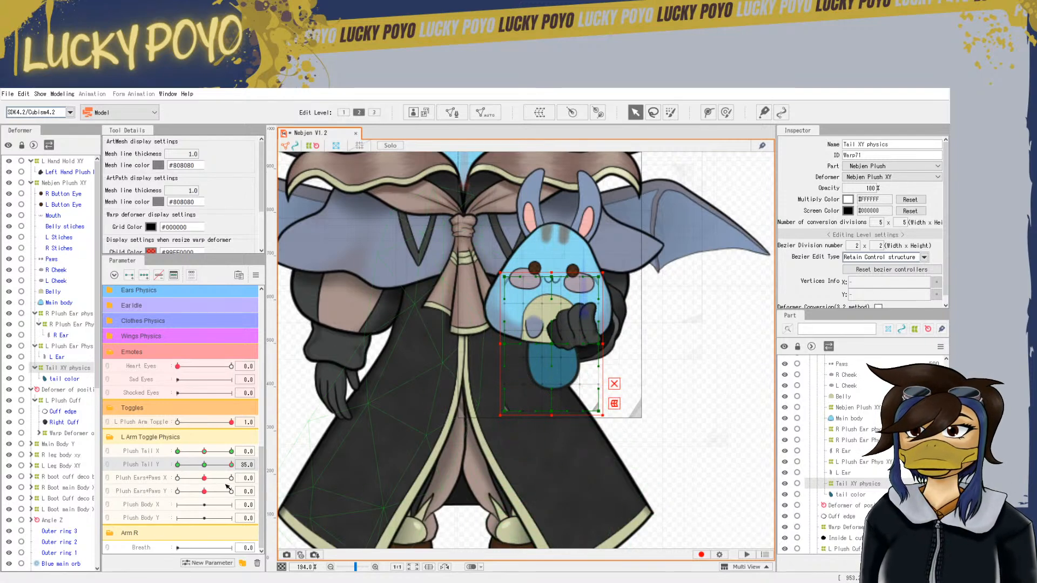
pyautogui.moveTo(552, 339); pyautogui.dragTo(551, 339)
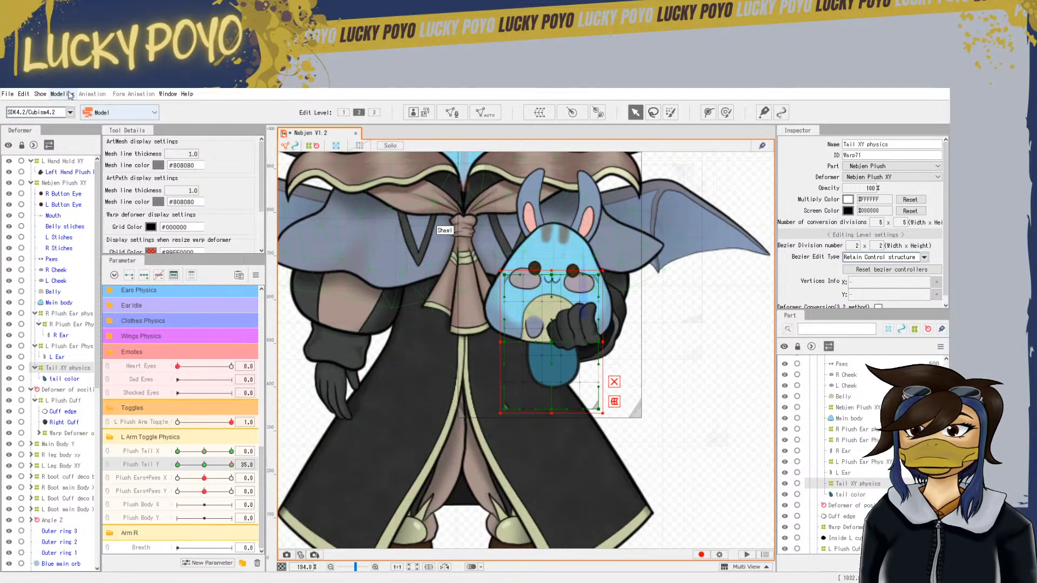
pyautogui.click(24, 94)
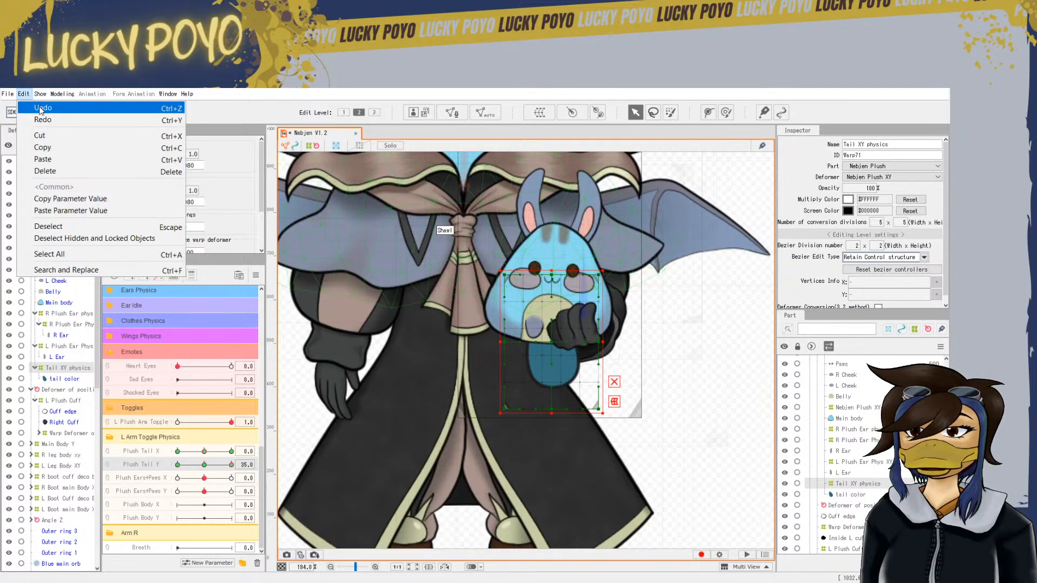
pyautogui.click(40, 110)
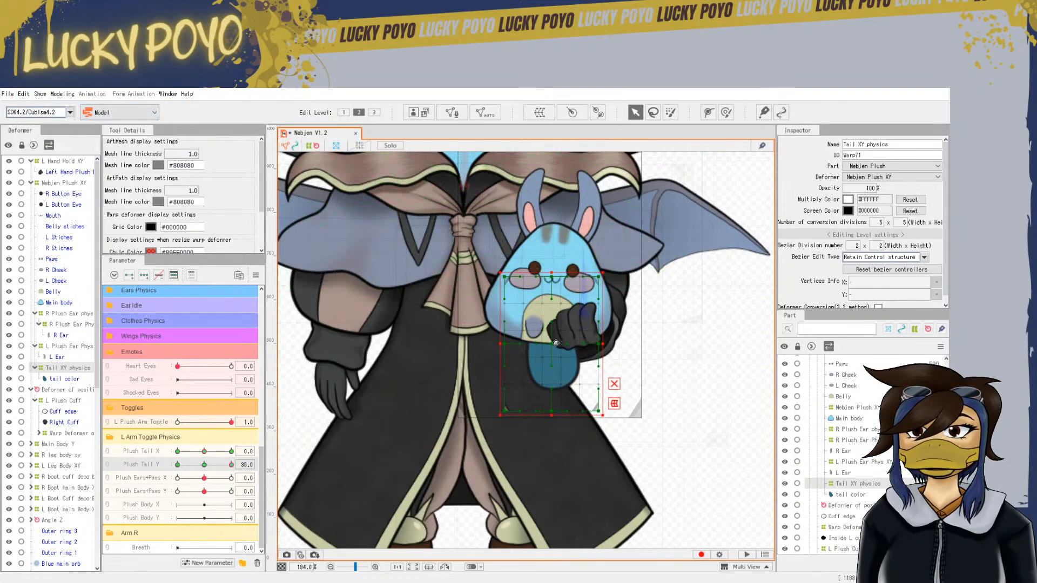
# Raise the Tail XY physics deformer slightly at Plush Tail Y 35.0 and lower it slightly at -35.0
pyautogui.moveTo(555, 342); pyautogui.dragTo(554, 337)
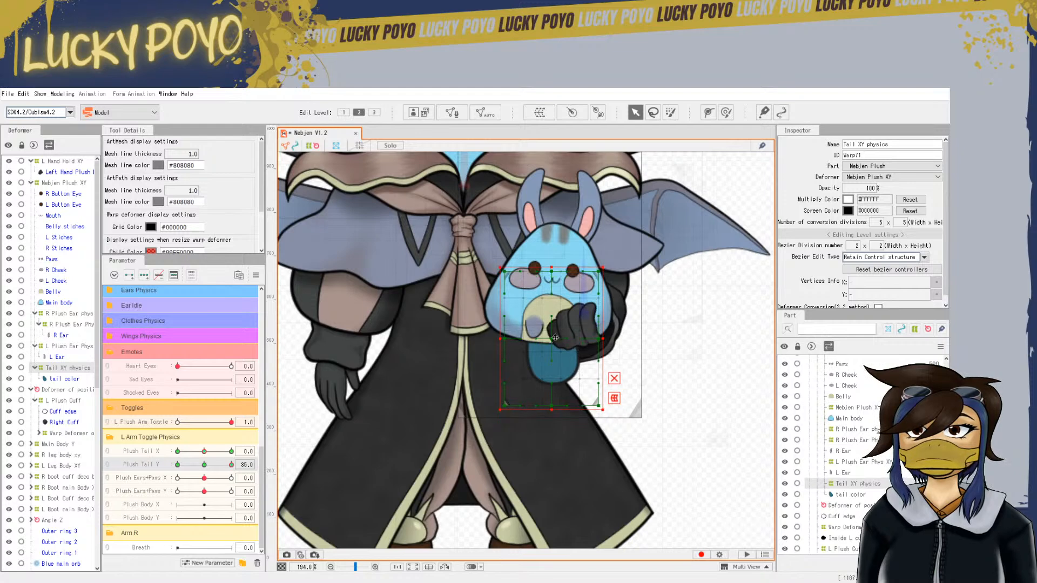
pyautogui.click(178, 465)
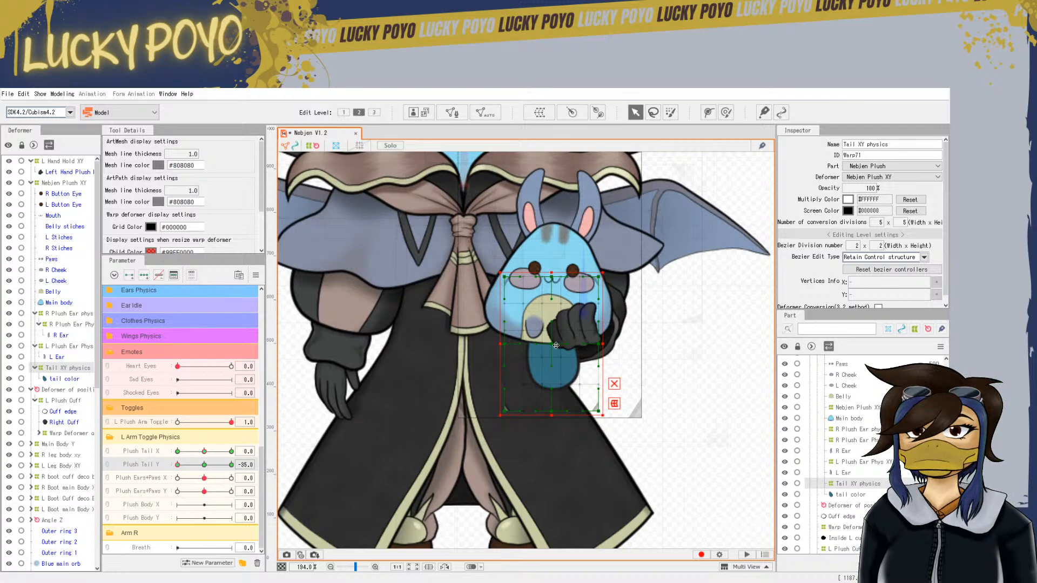
pyautogui.moveTo(553, 344); pyautogui.dragTo(552, 348)
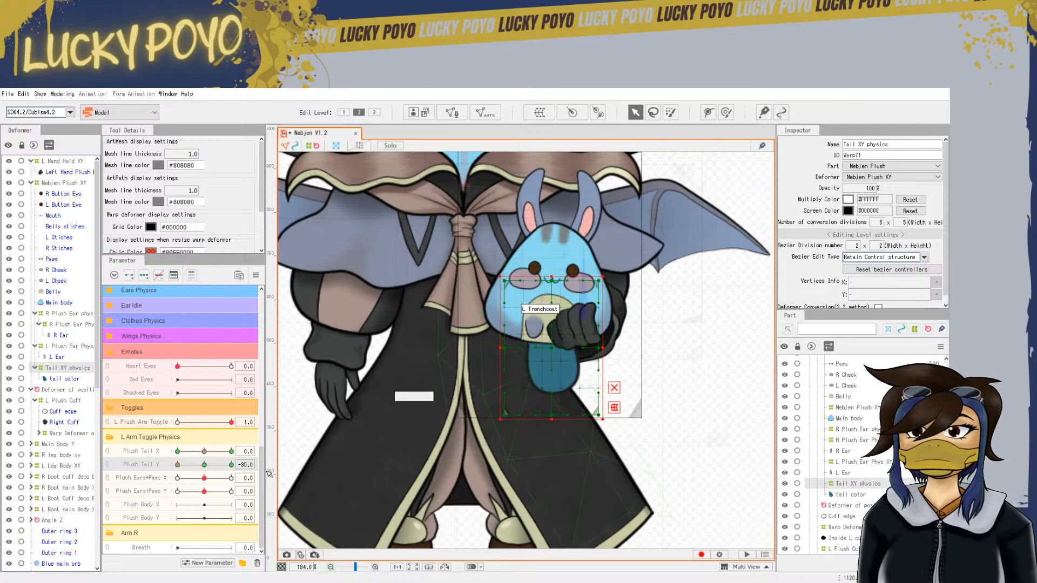
pyautogui.moveTo(177, 465); pyautogui.dragTo(153, 465)
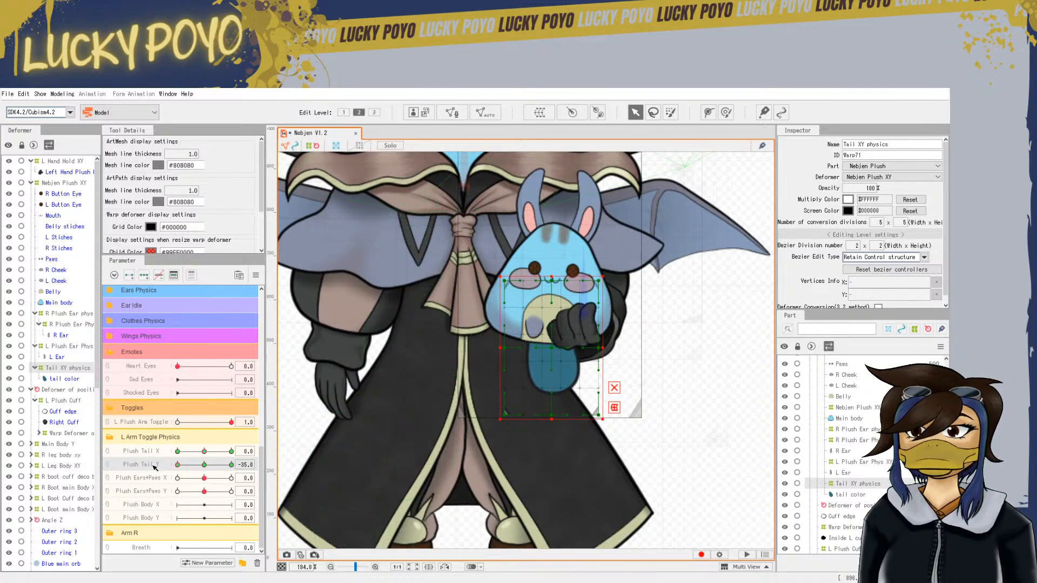
# Link Plush Tail X and Plush Tail Y, return both to 0.0, and synthesize the corner forms
pyautogui.click(107, 458)
pyautogui.moveTo(227, 470); pyautogui.dragTo(204, 466)
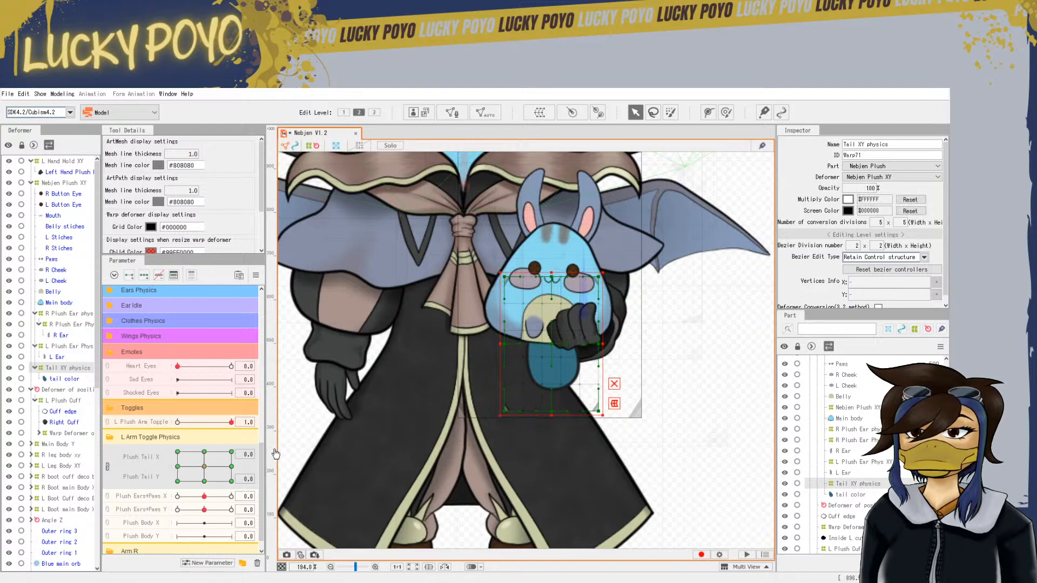
pyautogui.click(256, 276)
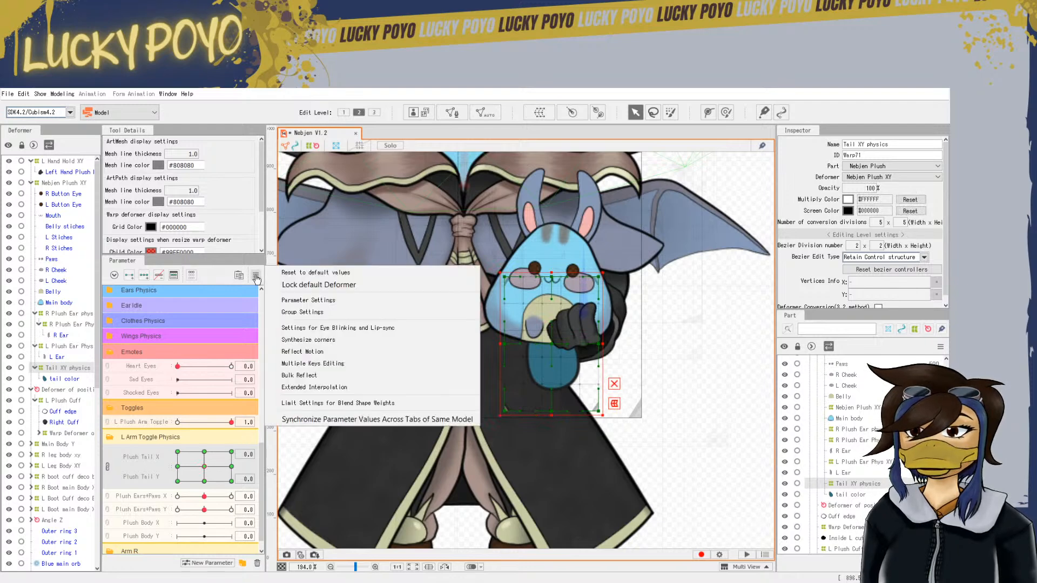
pyautogui.click(323, 340)
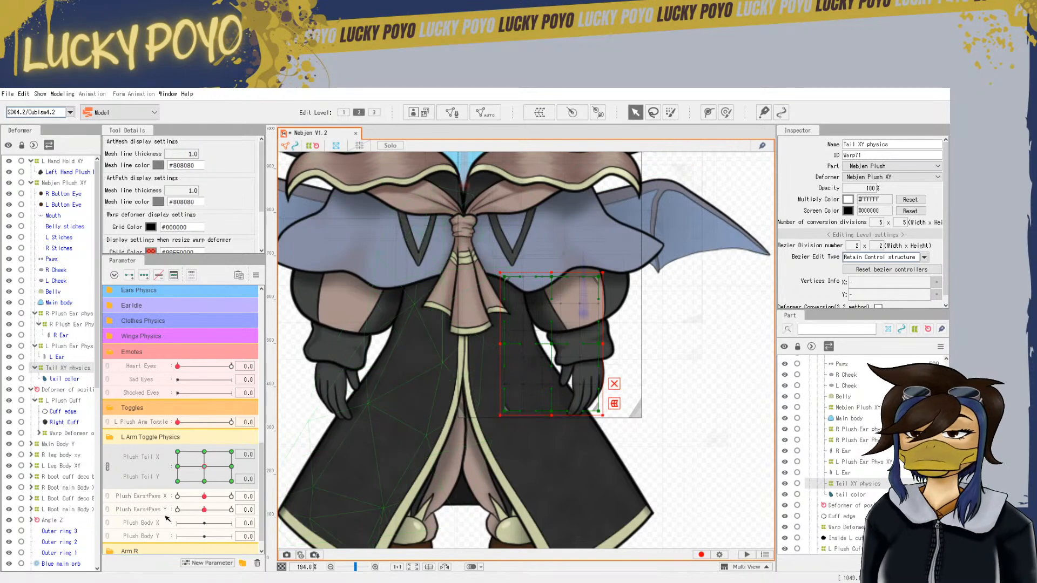
# Set L Plush Arm Toggle to 1.0 and check the tail's combined movement across Plush Tail X and Y
pyautogui.scroll(5, 167, 519)
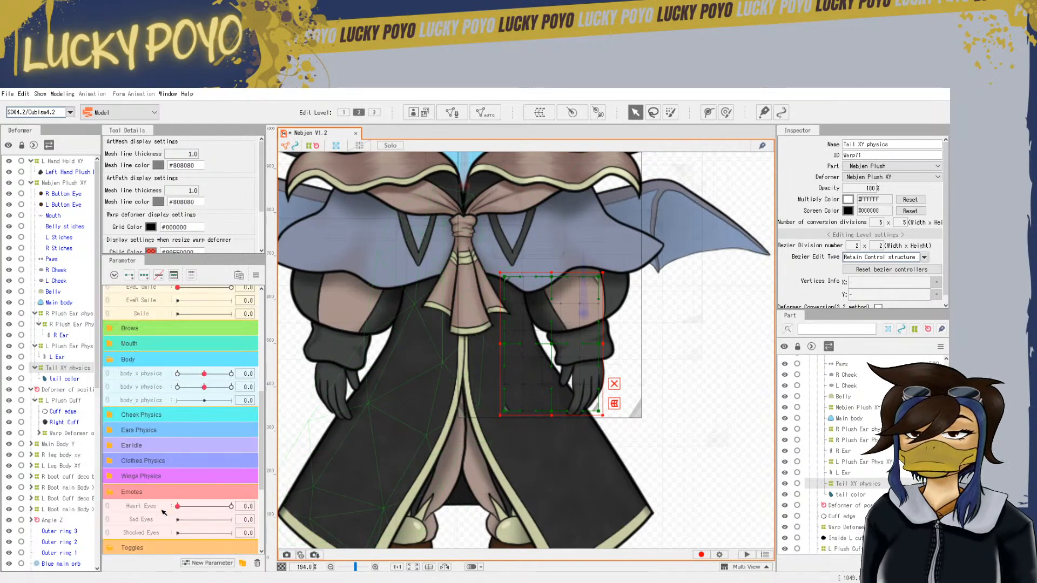
pyautogui.scroll(-5, 169, 456)
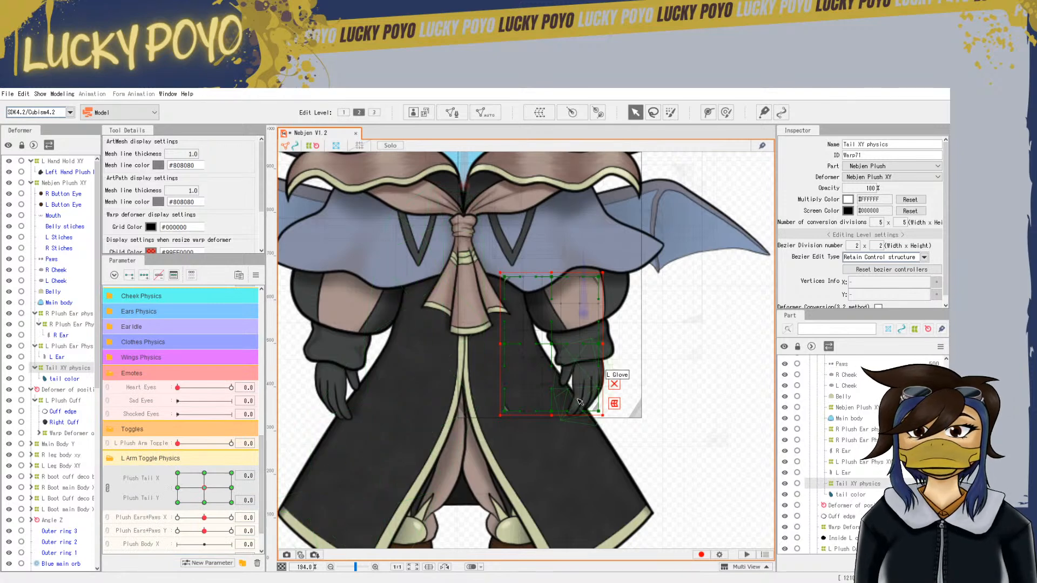
pyautogui.moveTo(177, 442); pyautogui.dragTo(247, 442)
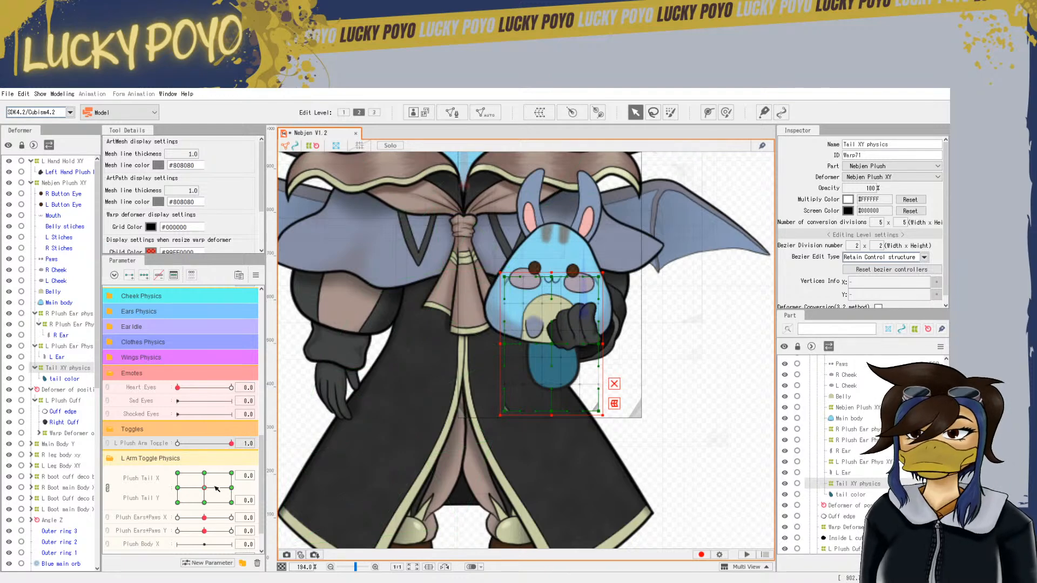
pyautogui.moveTo(204, 487)
pyautogui.mouseDown()
pyautogui.moveTo(177, 473)
pyautogui.moveTo(260, 472)
pyautogui.moveTo(236, 518)
pyautogui.moveTo(234, 493)
pyautogui.moveTo(236, 520)
pyautogui.moveTo(173, 463)
pyautogui.moveTo(179, 501)
pyautogui.moveTo(268, 495)
pyautogui.moveTo(212, 492)
pyautogui.mouseUp()
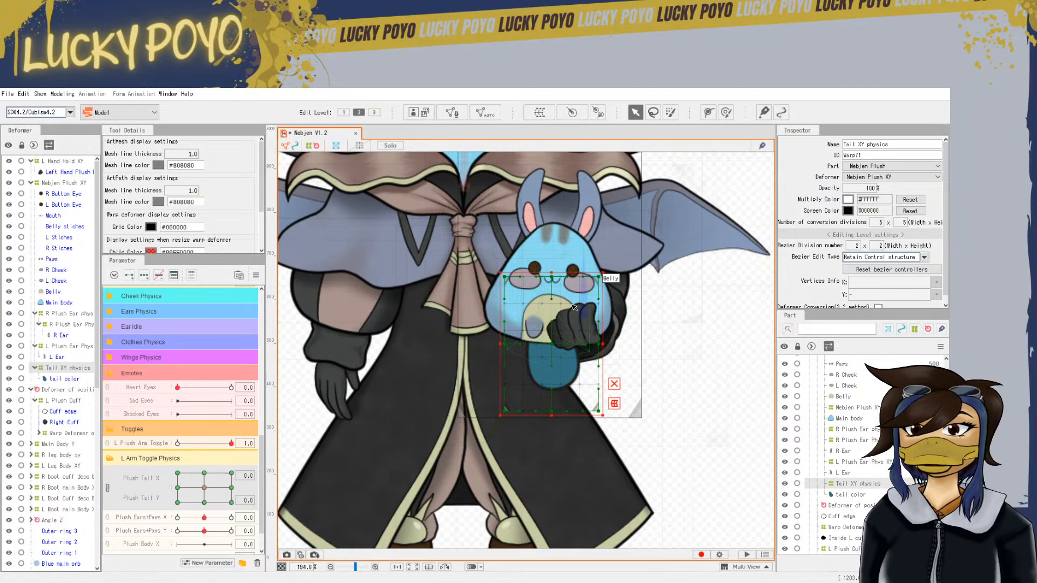
# Unlink the combined Plush Tail X and Plush Tail Y parameters
pyautogui.moveTo(691, 297); pyautogui.dragTo(713, 420)
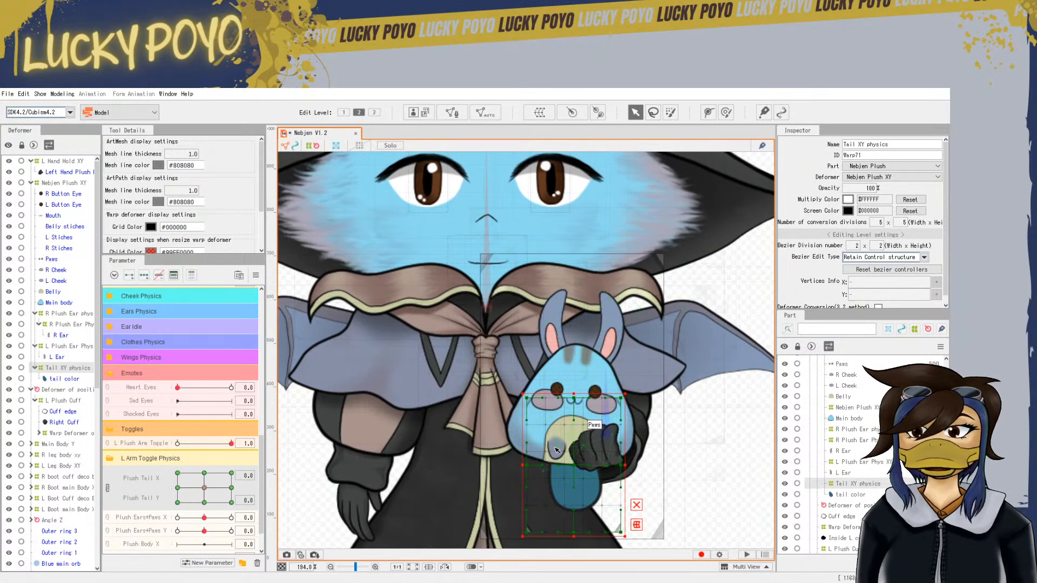
pyautogui.click(107, 489)
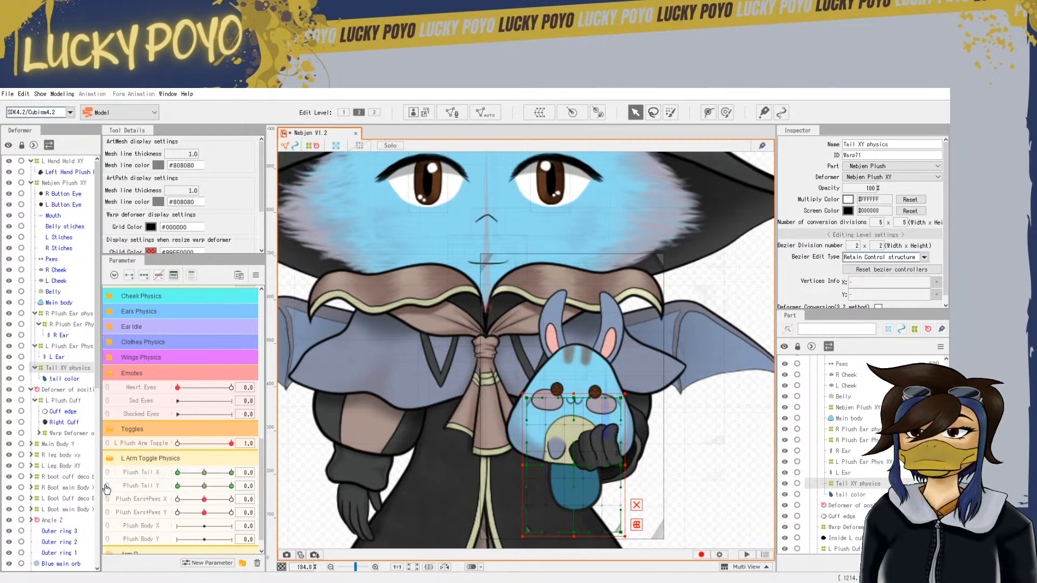
pyautogui.scroll(-1, 134, 490)
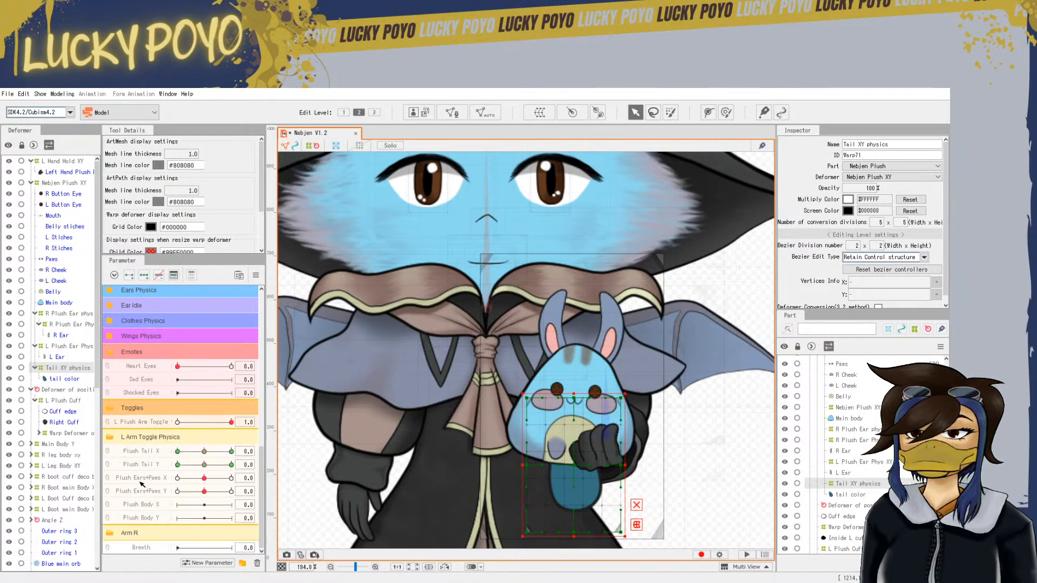
# Delete the redundant R Plush Ear physics XY warp deformer above the plush's right ear deformer
pyautogui.click(869, 463)
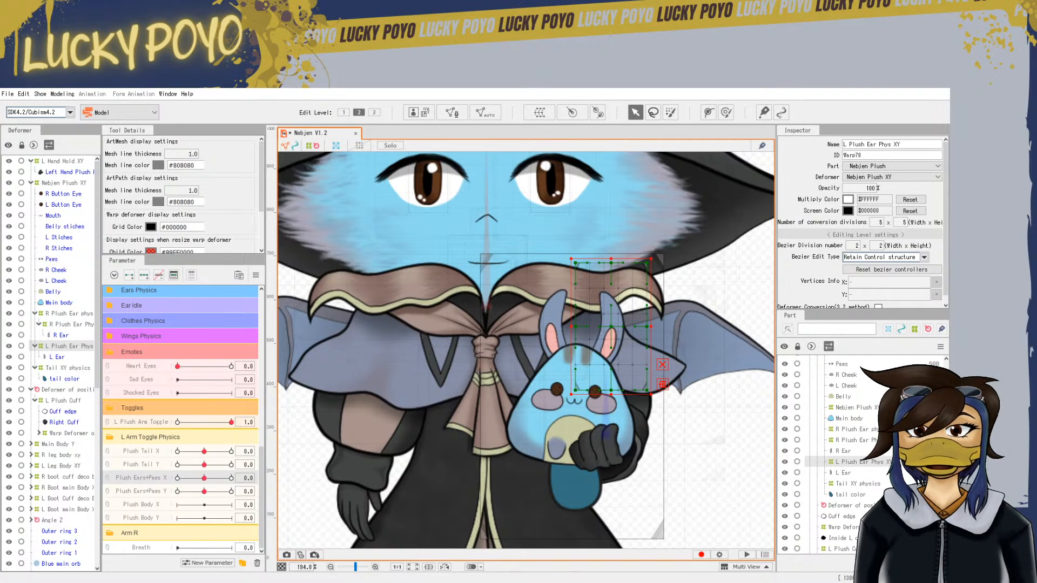
pyautogui.keyDown('ctrl'); pyautogui.click(864, 441); pyautogui.keyUp('ctrl')
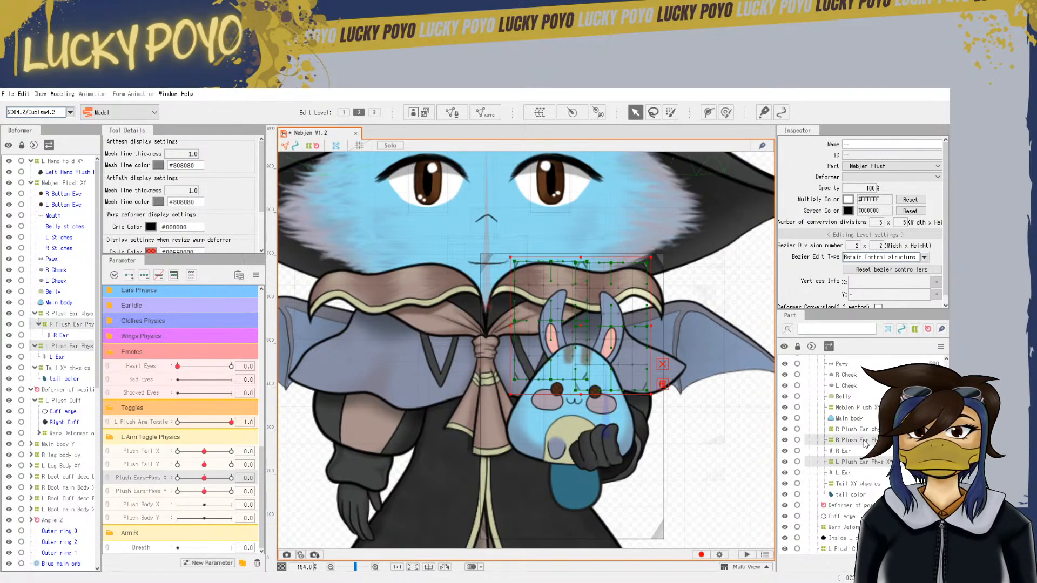
pyautogui.click(866, 440)
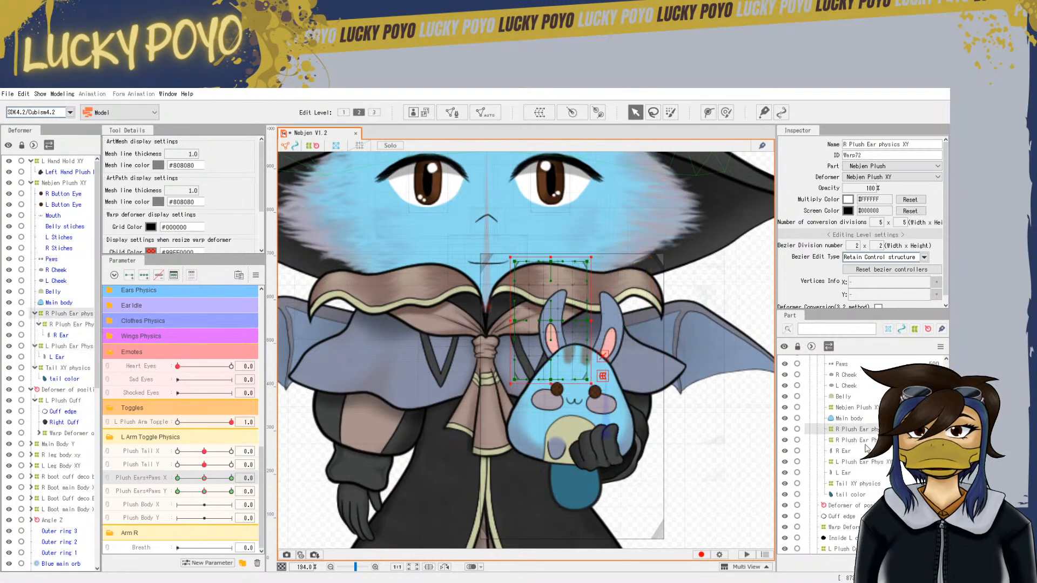
pyautogui.press('Up')
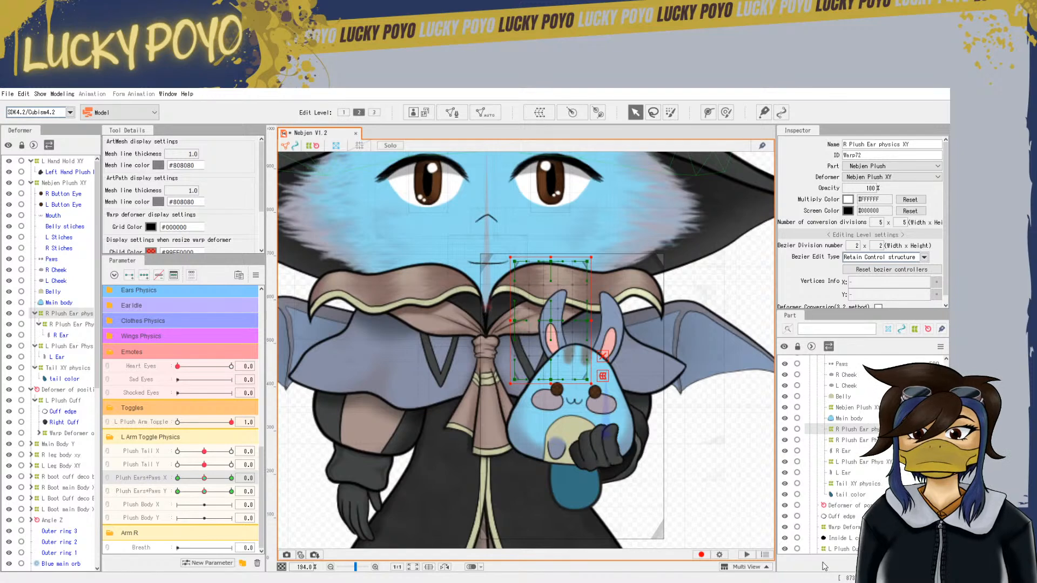
pyautogui.press('Delete')
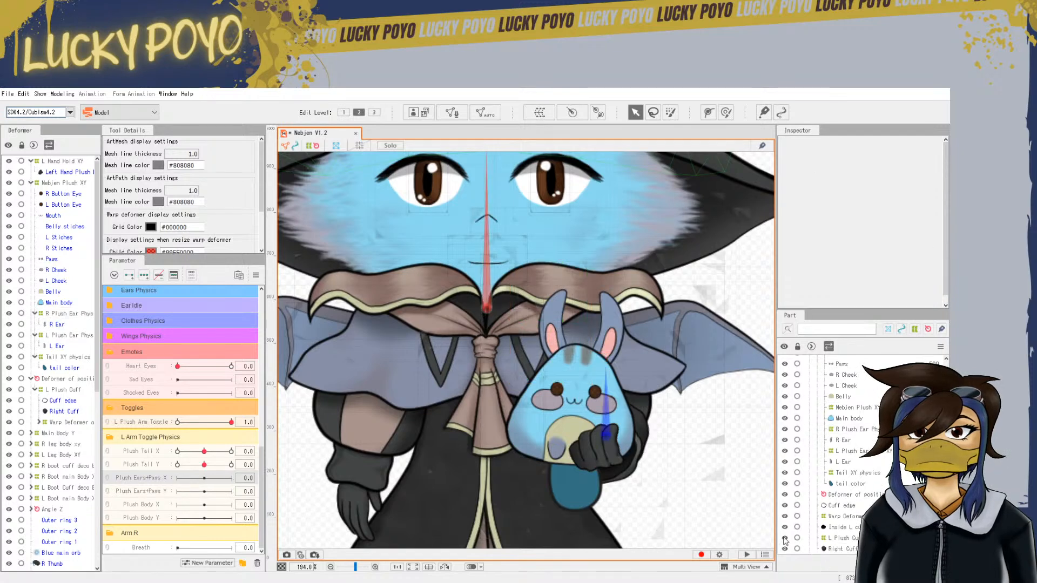
# Select both the R Plush Ear Phys XY and L Plush Ear Phys XY warp deformers
pyautogui.click(861, 429)
pyautogui.click(853, 452)
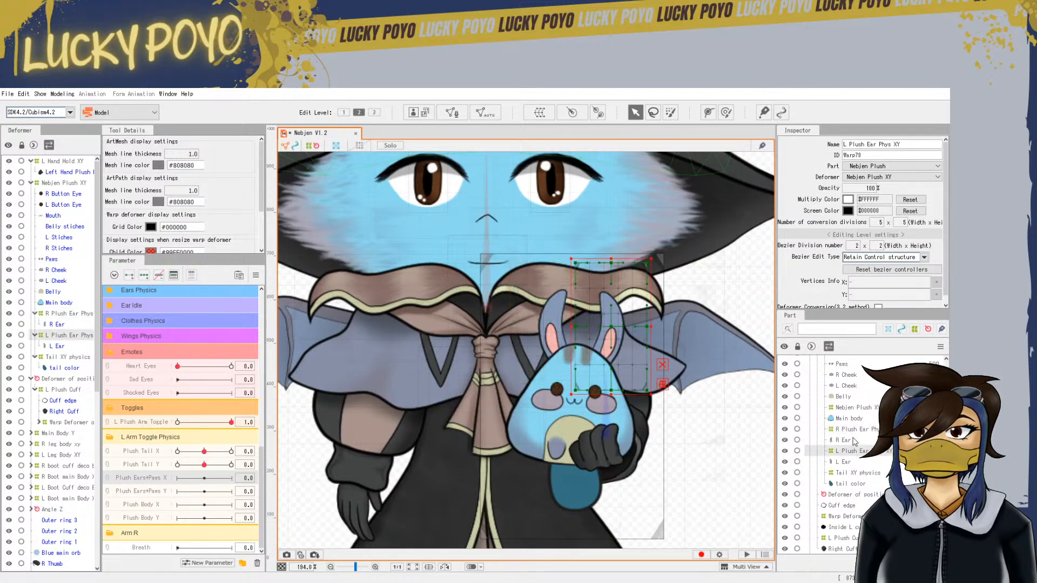
pyautogui.click(855, 430)
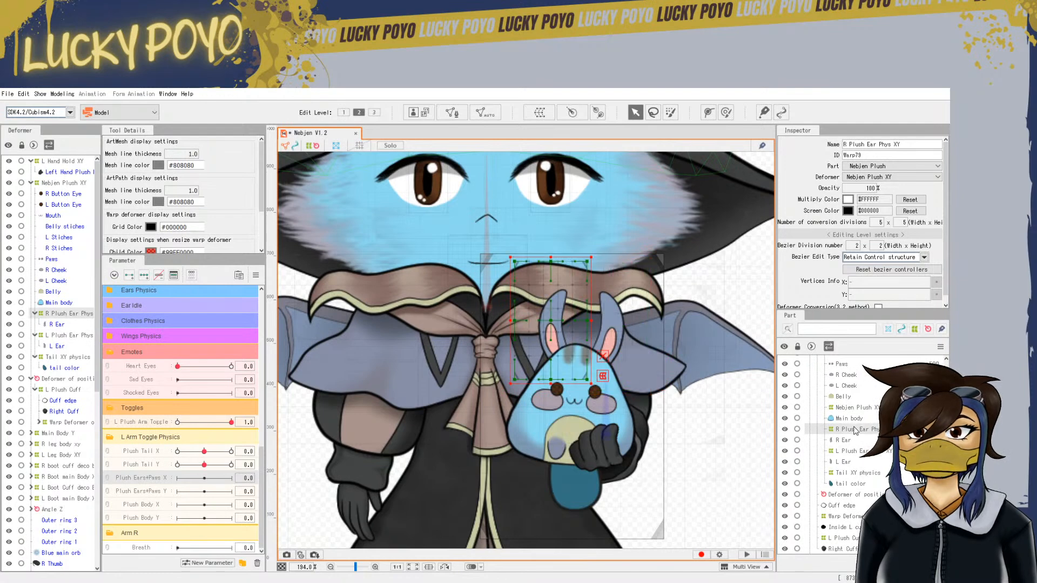
pyautogui.keyDown('ctrl'); pyautogui.click(854, 453); pyautogui.keyUp('ctrl')
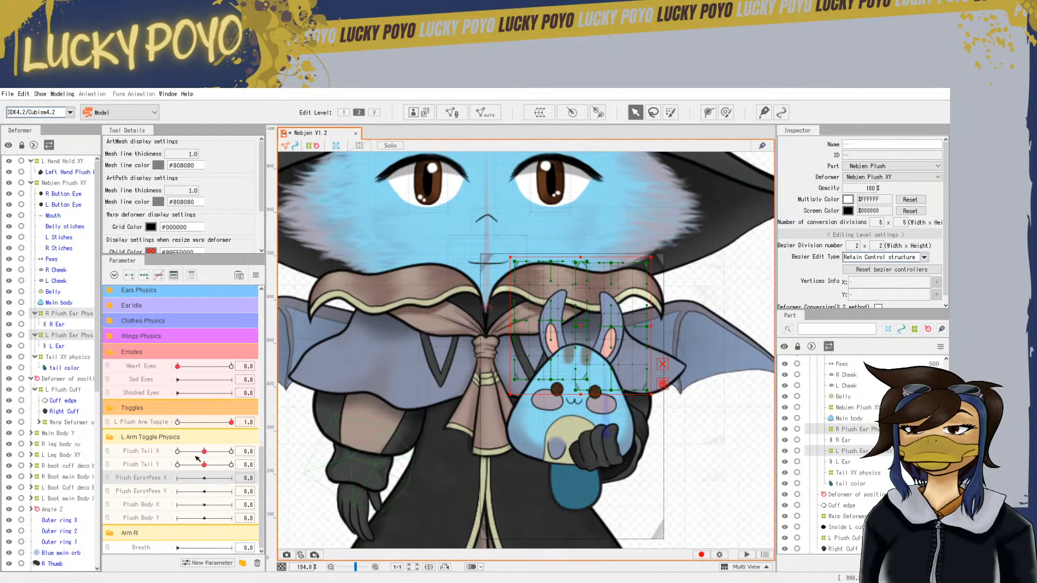
pyautogui.click(157, 455)
pyautogui.click(143, 277)
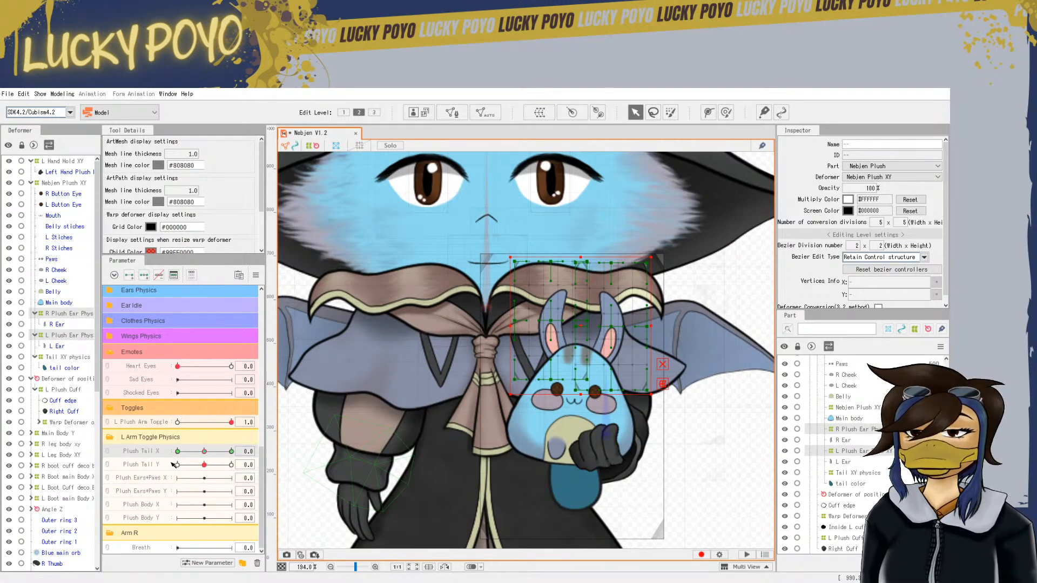
pyautogui.click(160, 466)
pyautogui.click(143, 276)
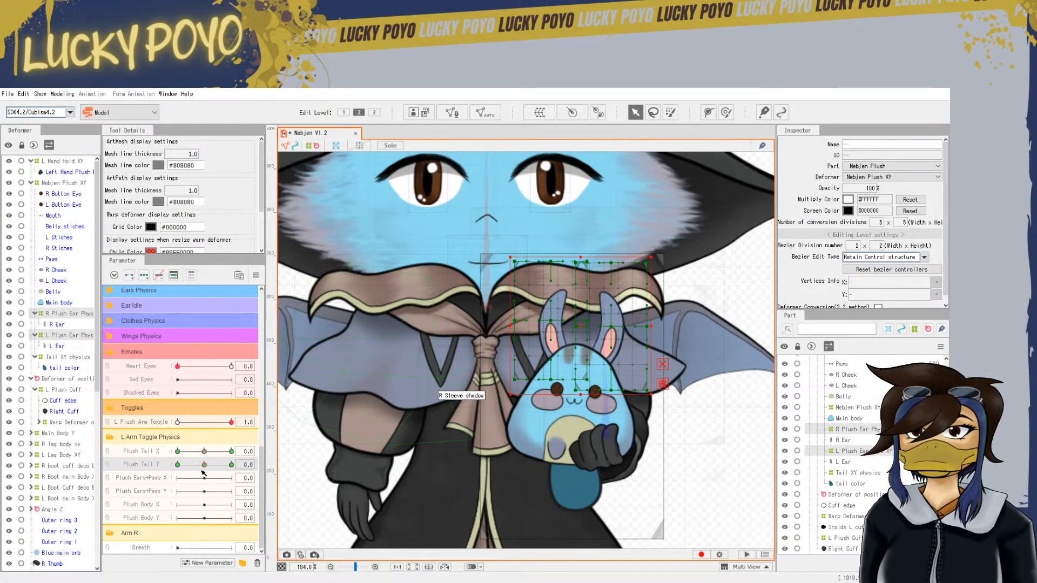
pyautogui.click(23, 94)
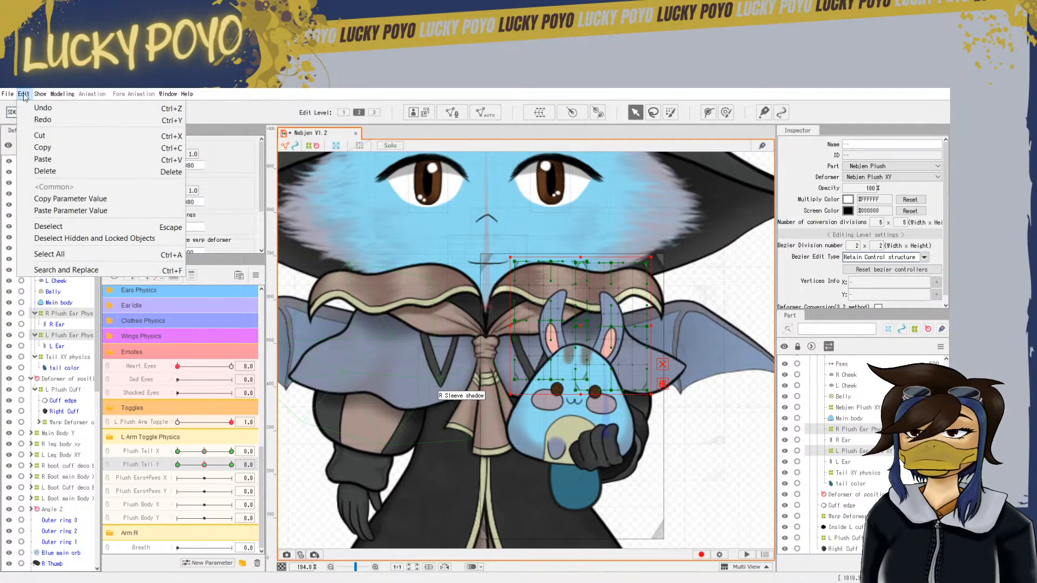
pyautogui.click(30, 109)
pyautogui.click(24, 94)
pyautogui.click(27, 109)
# Add three keys to Plush Ears+Paws X and Plush Ears+Paws Y for both selected ear deformers
pyautogui.click(152, 477)
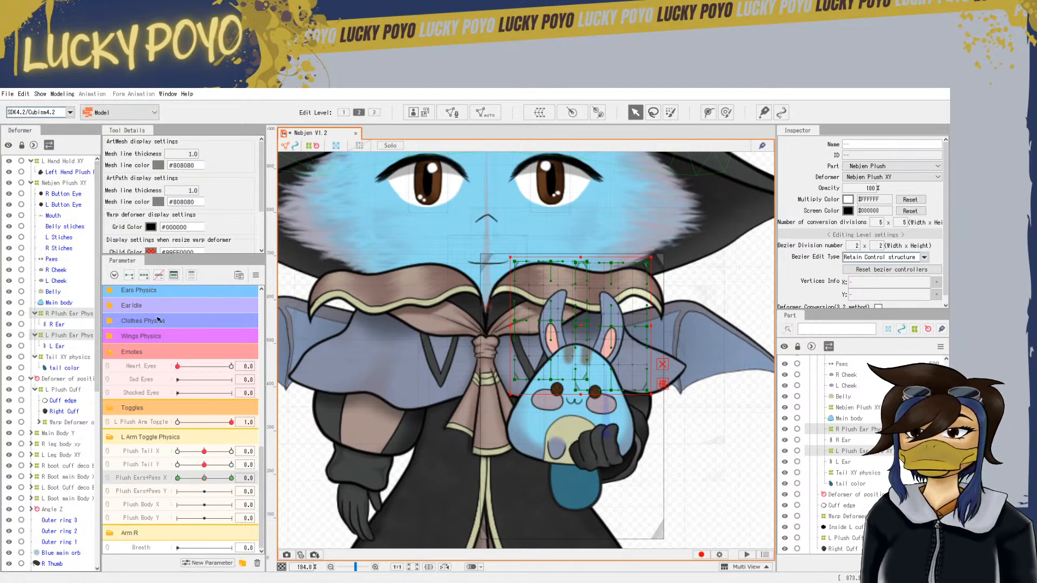
pyautogui.click(138, 493)
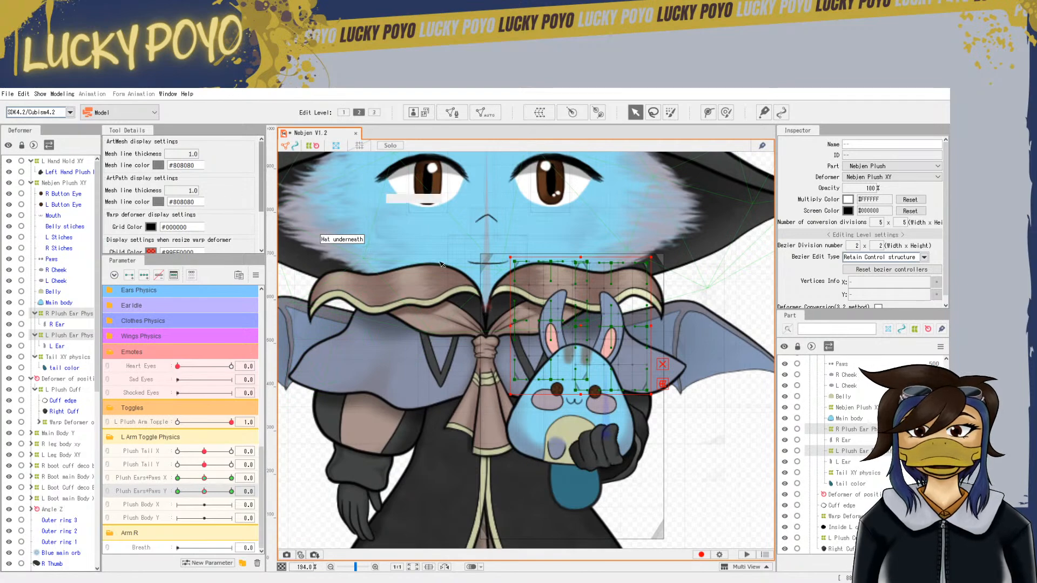
# Select only L Plush Ear Phys XY, set Plush Ears+Paws X to 35.0, and tilt and shift the ear deformer outward
pyautogui.scroll(-4, 507, 264)
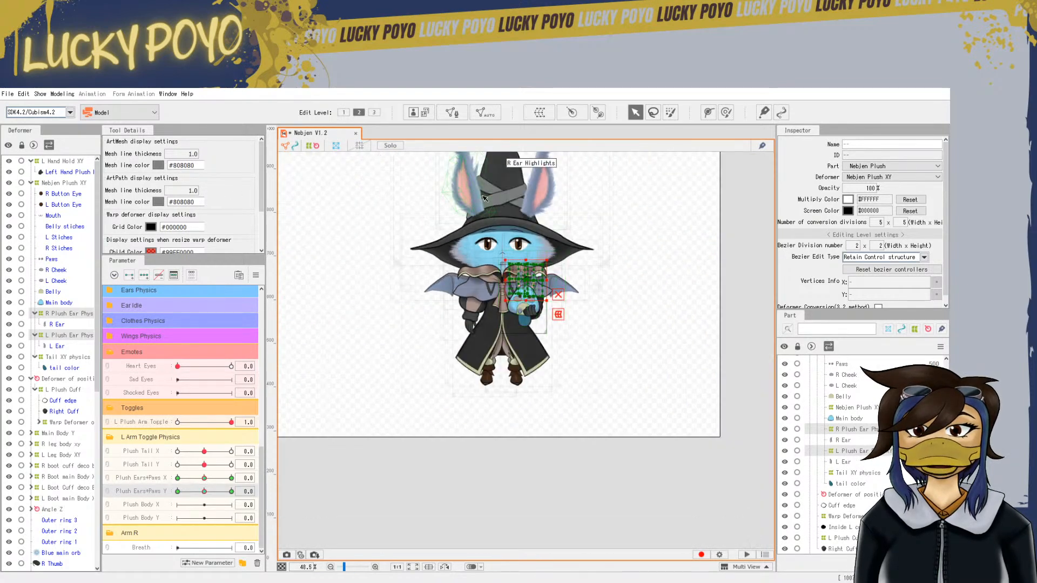
pyautogui.moveTo(482, 196); pyautogui.dragTo(523, 356)
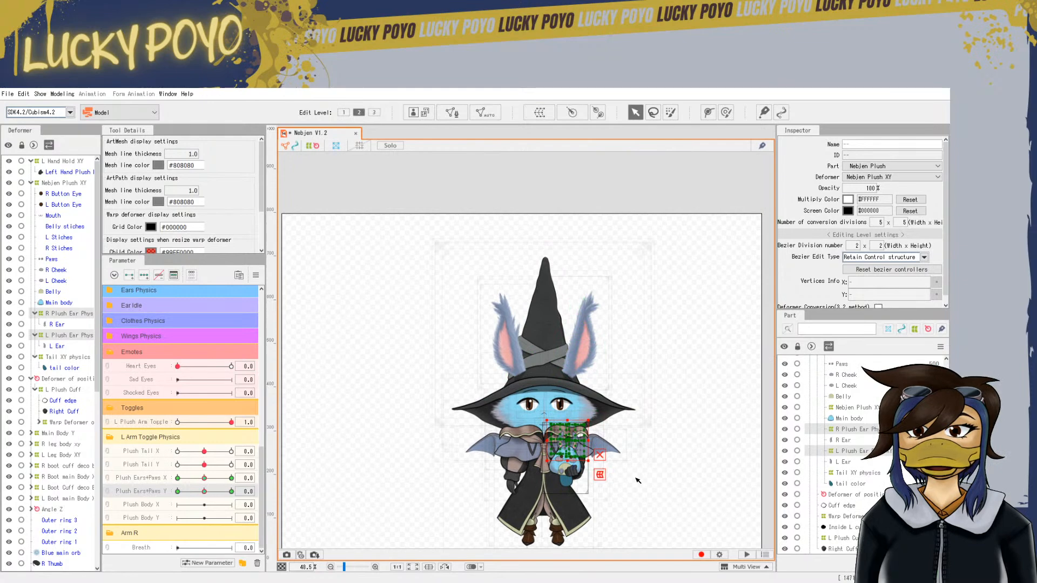
pyautogui.scroll(3, 605, 426)
pyautogui.scroll(1, 591, 422)
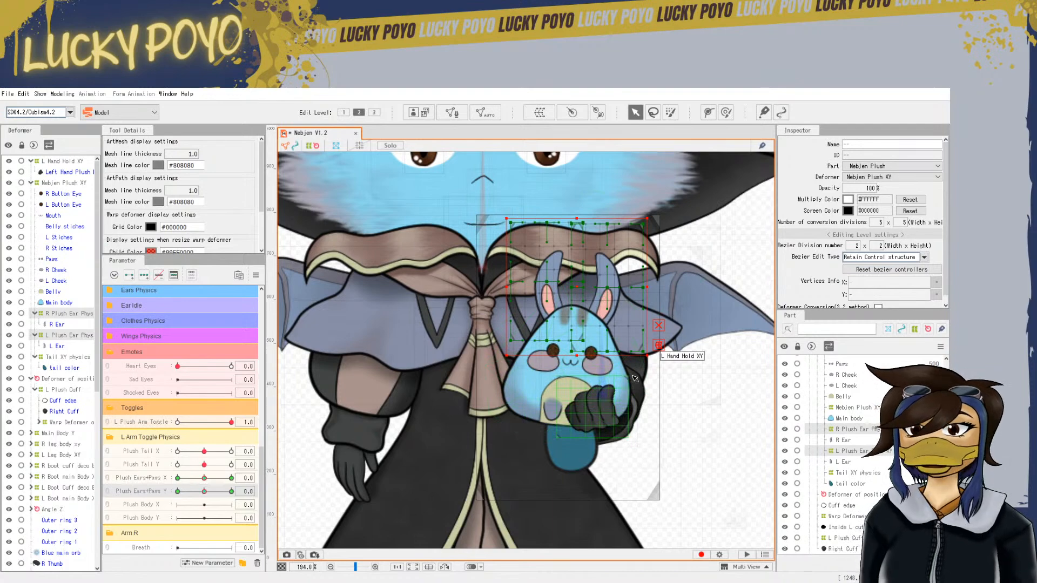
pyautogui.scroll(1, 623, 316)
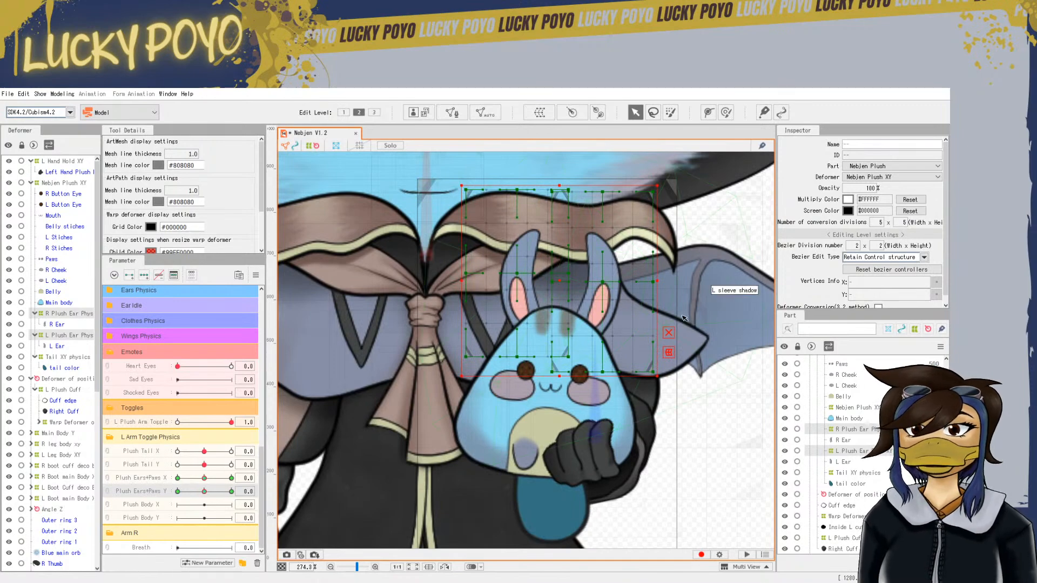
pyautogui.click(153, 478)
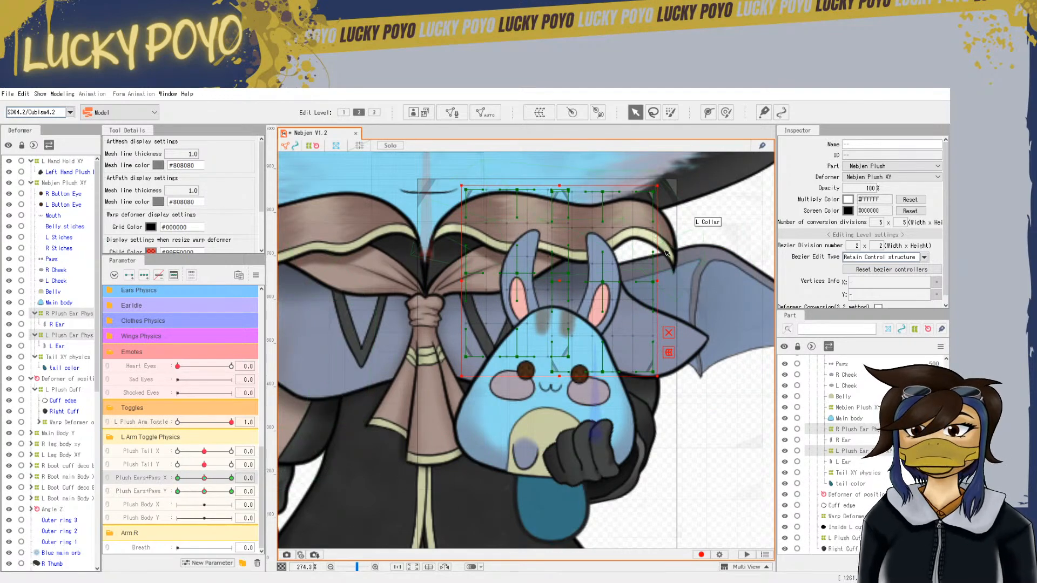
pyautogui.click(748, 408)
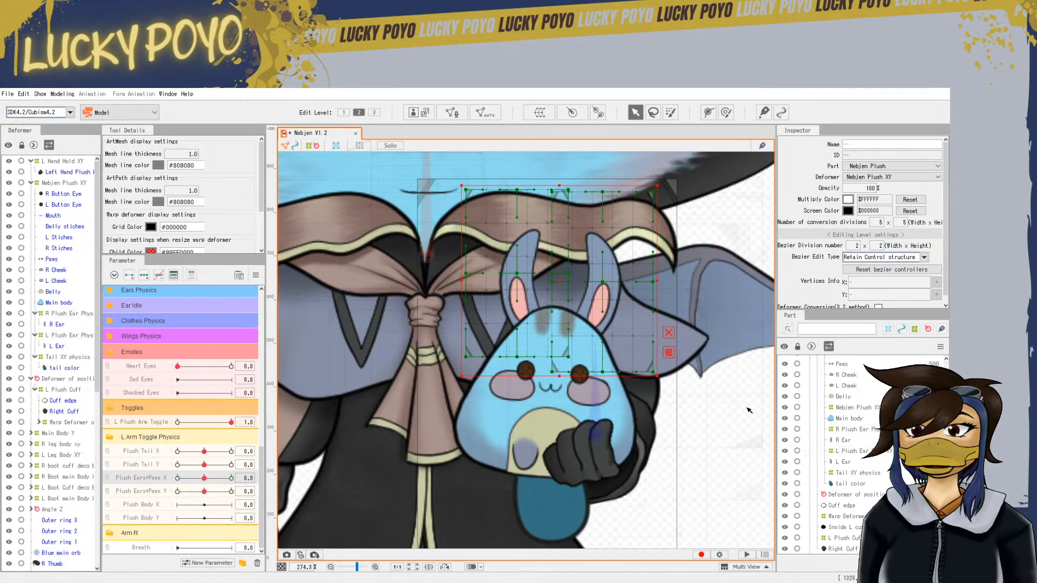
pyautogui.click(608, 275)
pyautogui.click(856, 451)
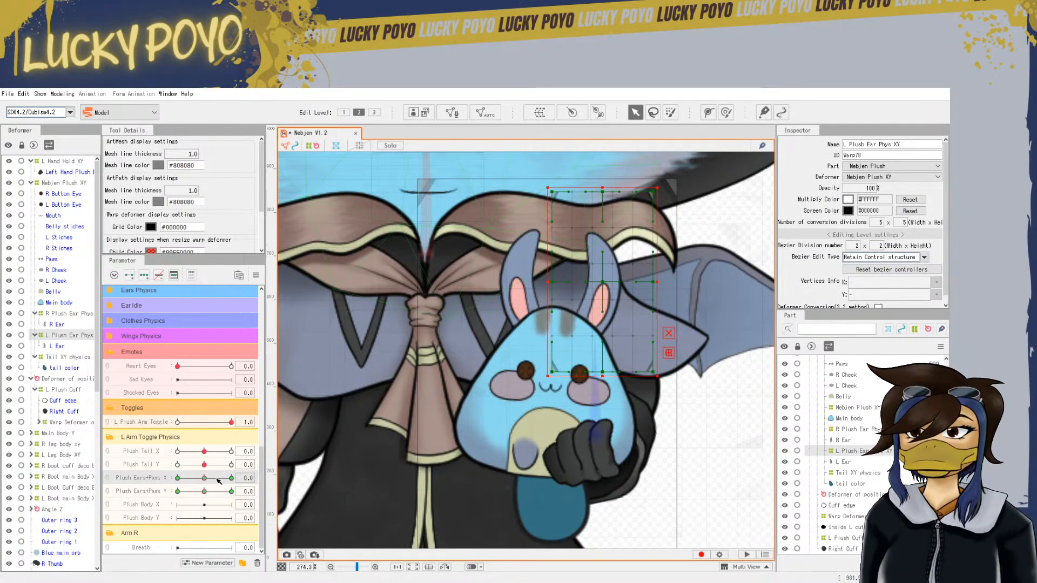
pyautogui.click(182, 481)
pyautogui.click(231, 478)
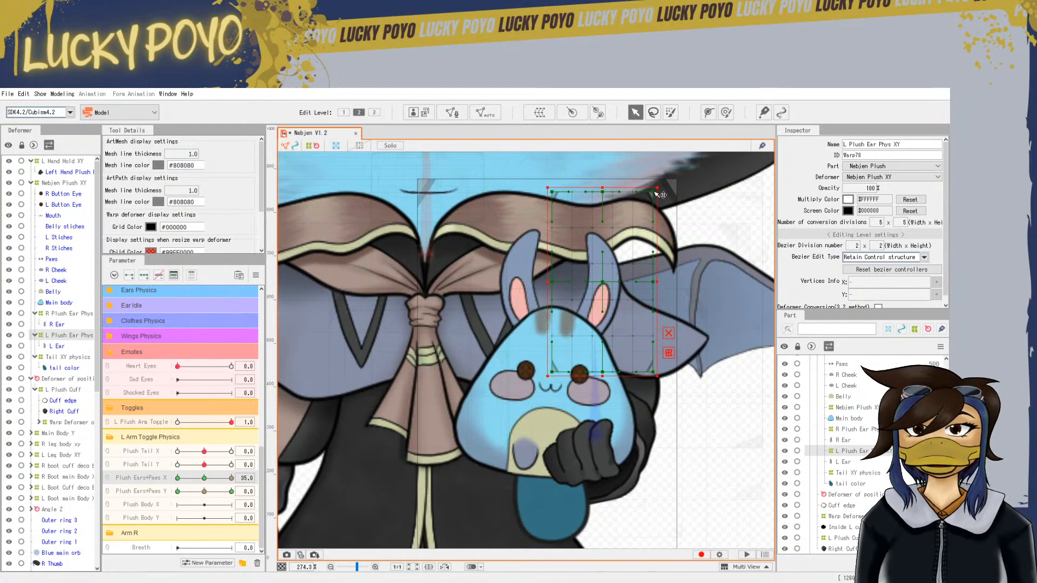
pyautogui.moveTo(662, 183); pyautogui.dragTo(675, 194)
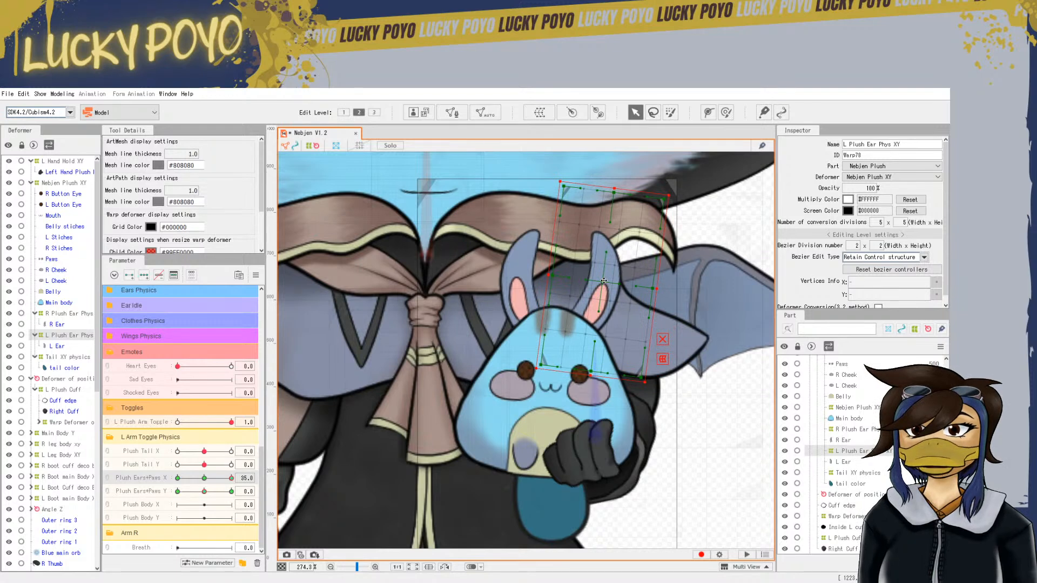
pyautogui.moveTo(603, 281); pyautogui.dragTo(608, 281)
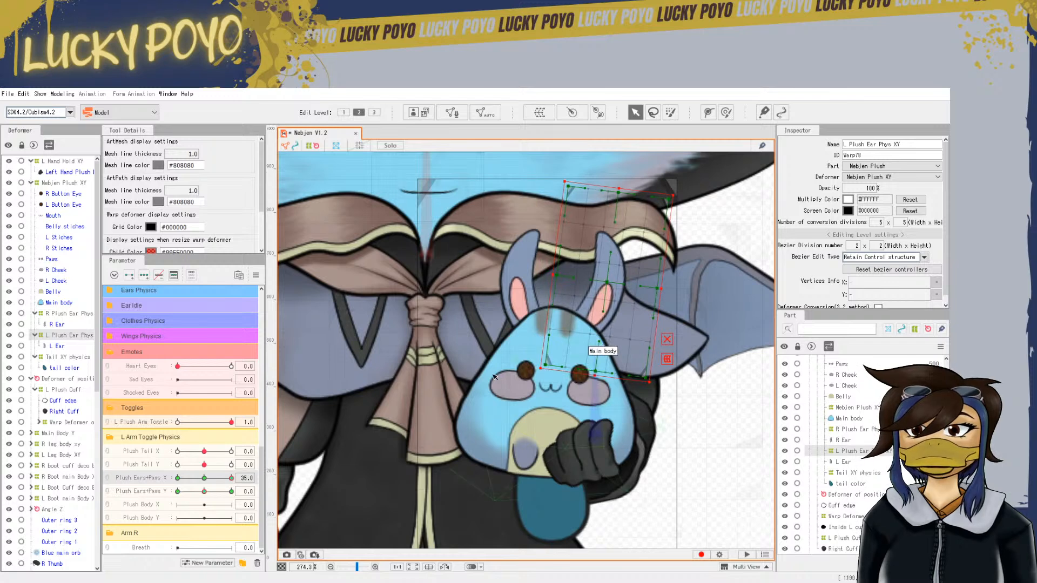
# Set Plush Ears+Paws X to -35.0 and tilt and shift the plush's left ear deformer inward
pyautogui.moveTo(231, 477)
pyautogui.mouseDown()
pyautogui.moveTo(192, 478)
pyautogui.moveTo(236, 478)
pyautogui.mouseUp()
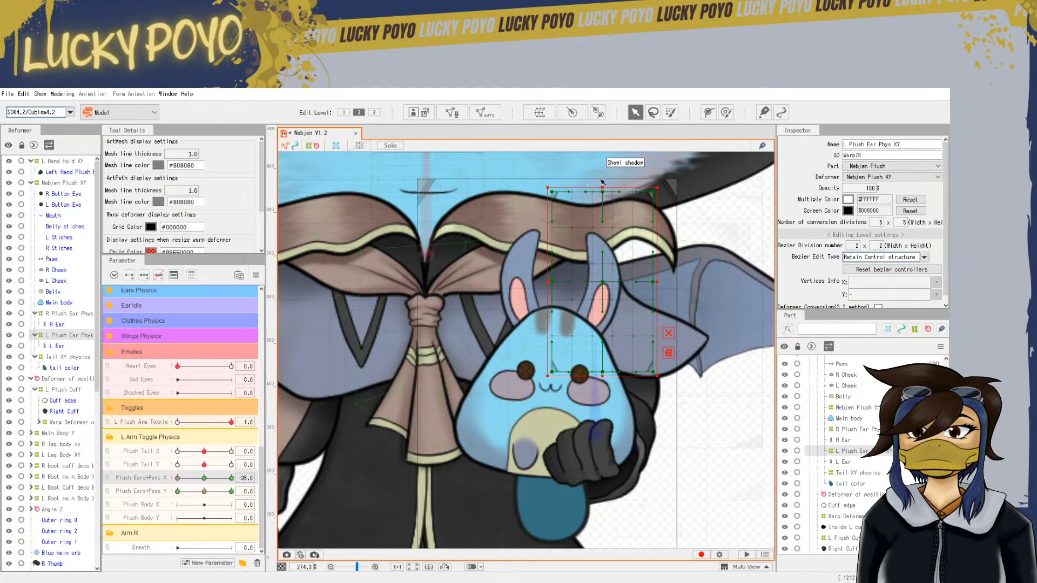
pyautogui.moveTo(661, 185); pyautogui.dragTo(649, 178)
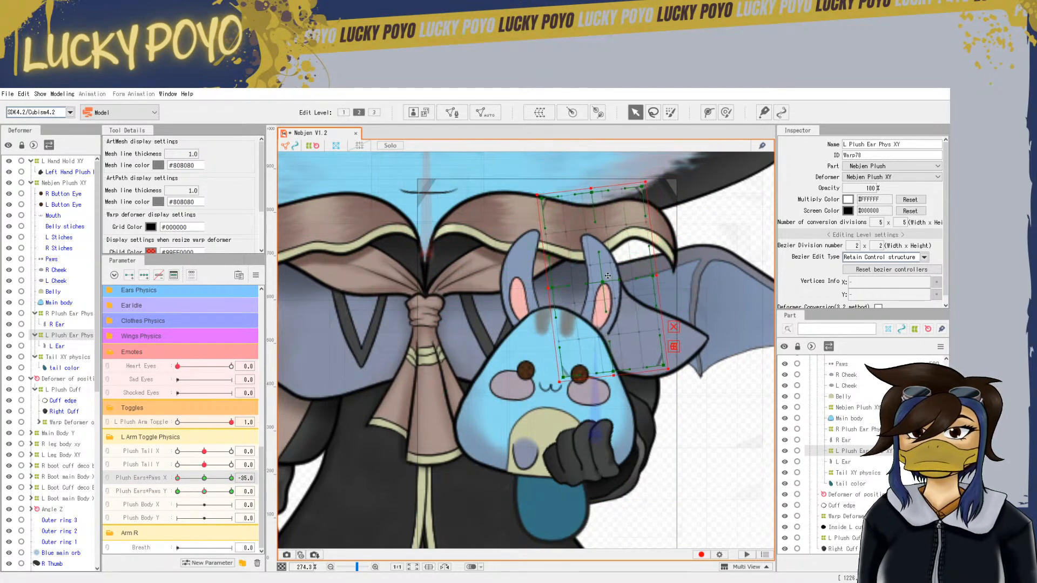
pyautogui.moveTo(604, 283); pyautogui.dragTo(596, 284)
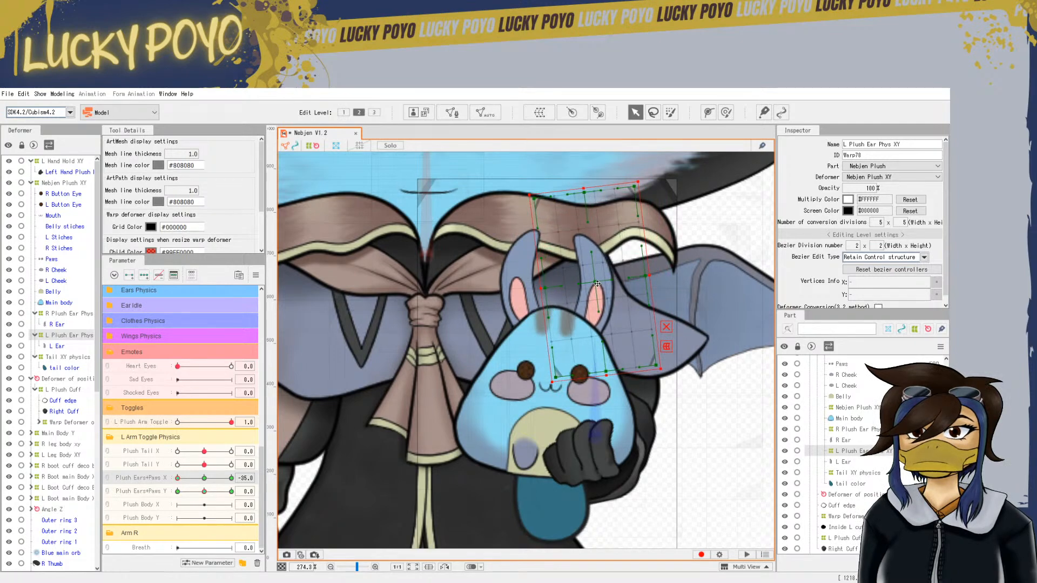
# Return Plush Ears+Paws X to 35.0 and refine the left ear's outward bend by adjusting the warp deformer's control points
pyautogui.moveTo(186, 480); pyautogui.dragTo(258, 486)
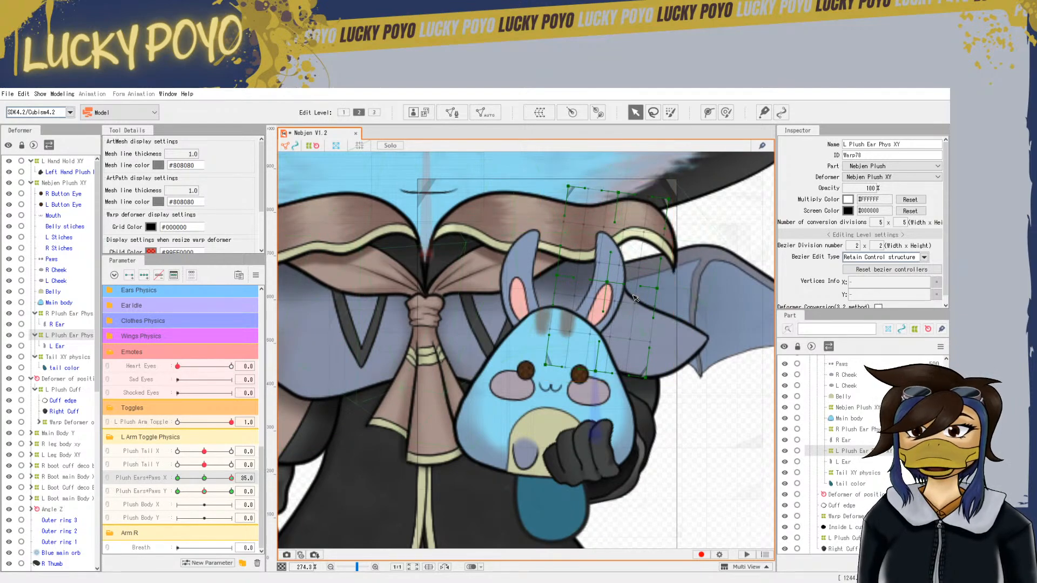
pyautogui.scroll(2, 639, 296)
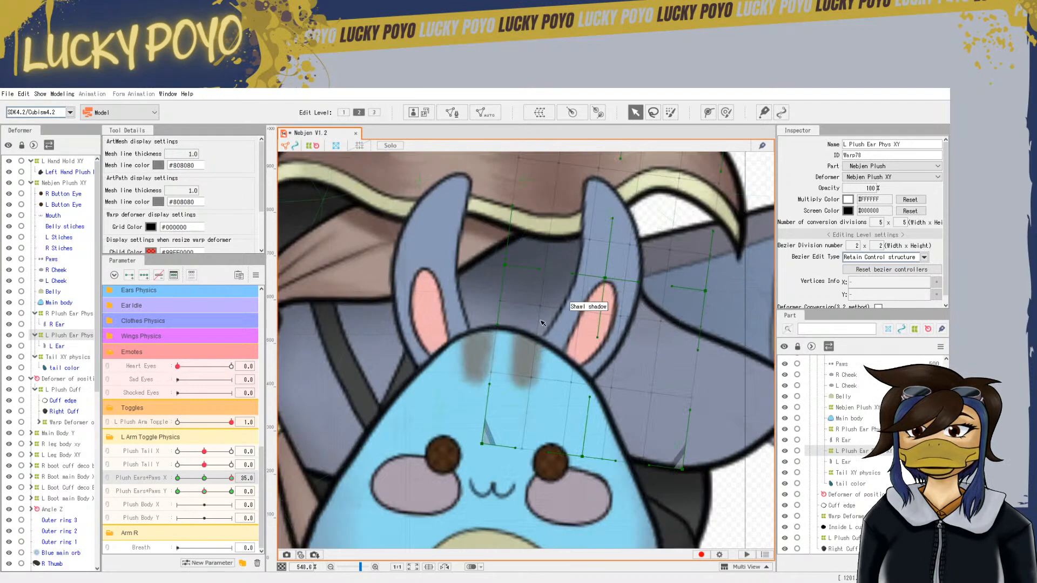
pyautogui.moveTo(505, 266); pyautogui.dragTo(516, 279)
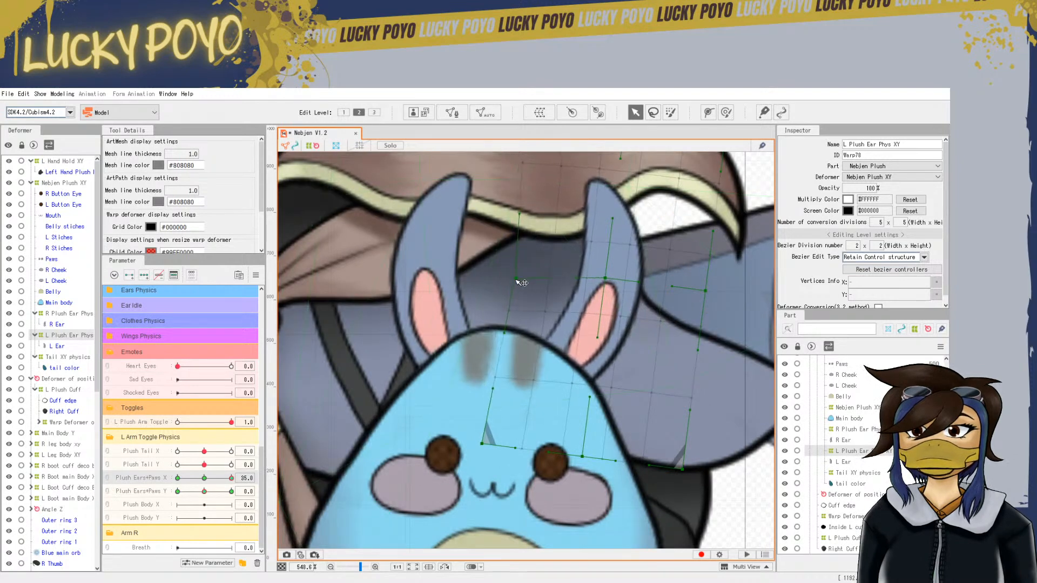
pyautogui.scroll(-2, 603, 289)
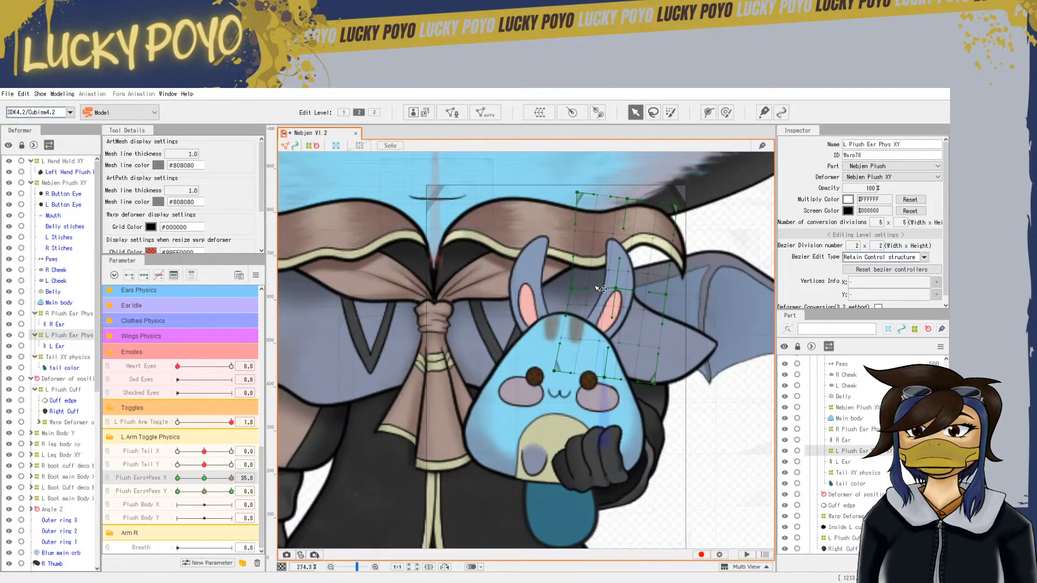
pyautogui.moveTo(616, 288); pyautogui.dragTo(670, 296)
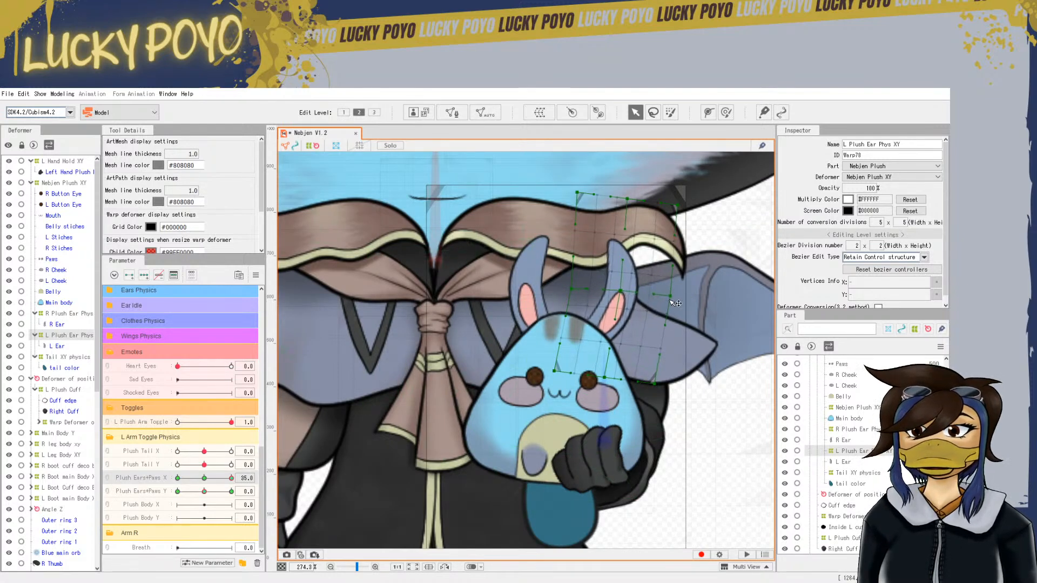
pyautogui.moveTo(577, 192); pyautogui.dragTo(586, 198)
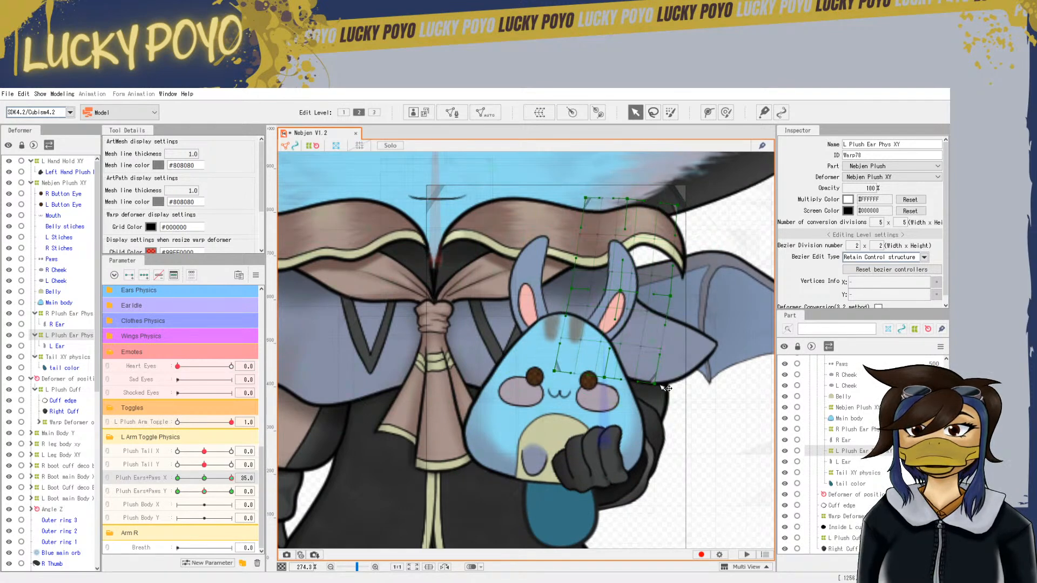
pyautogui.moveTo(658, 384); pyautogui.dragTo(598, 374)
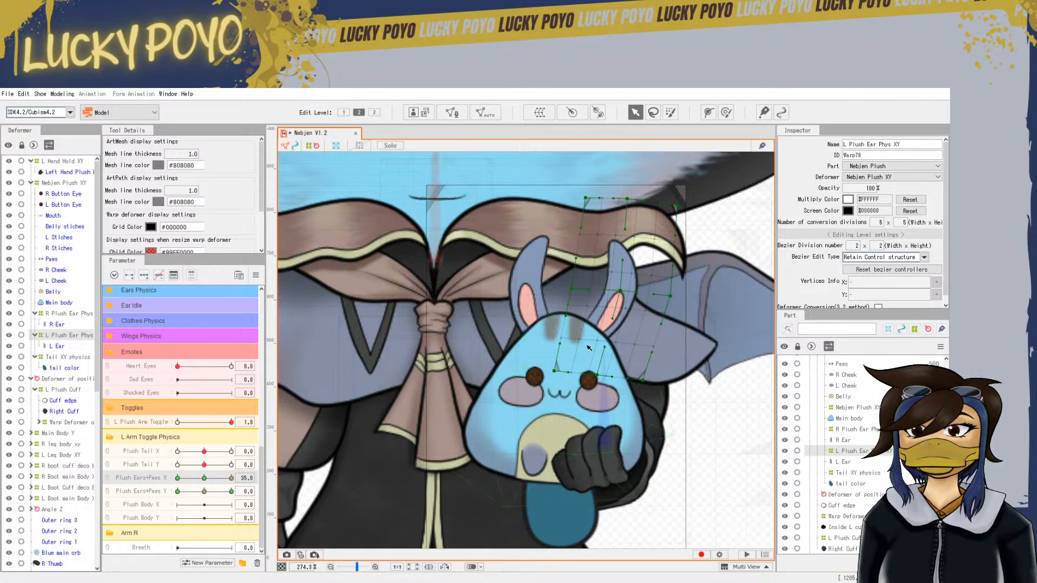
pyautogui.moveTo(620, 291); pyautogui.dragTo(625, 294)
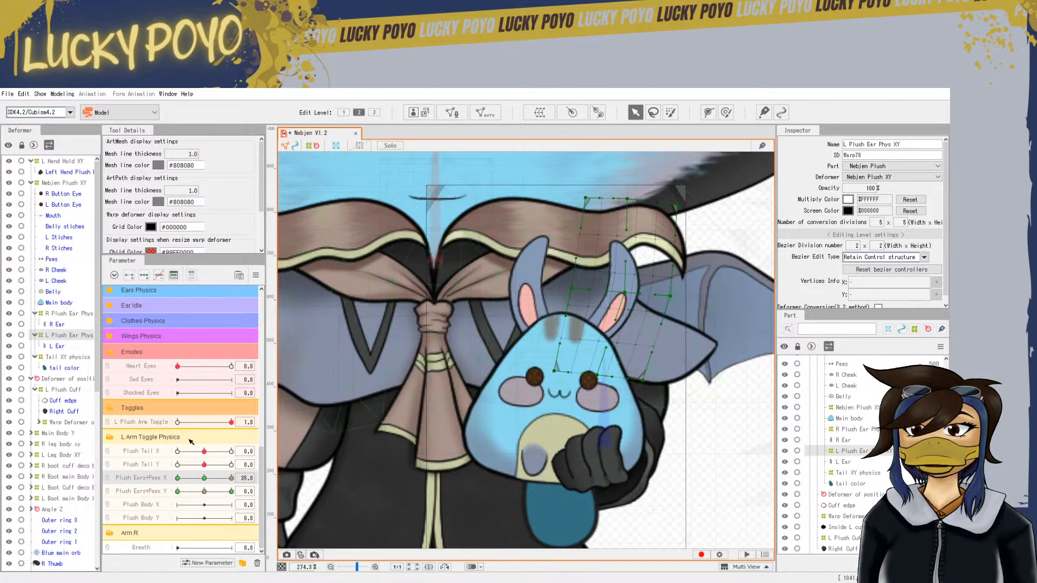
# Return Plush Ears+Paws X to -35.0 and refine the left ear's inward bend by adjusting the warp deformer's control points
pyautogui.moveTo(231, 479); pyautogui.dragTo(205, 488)
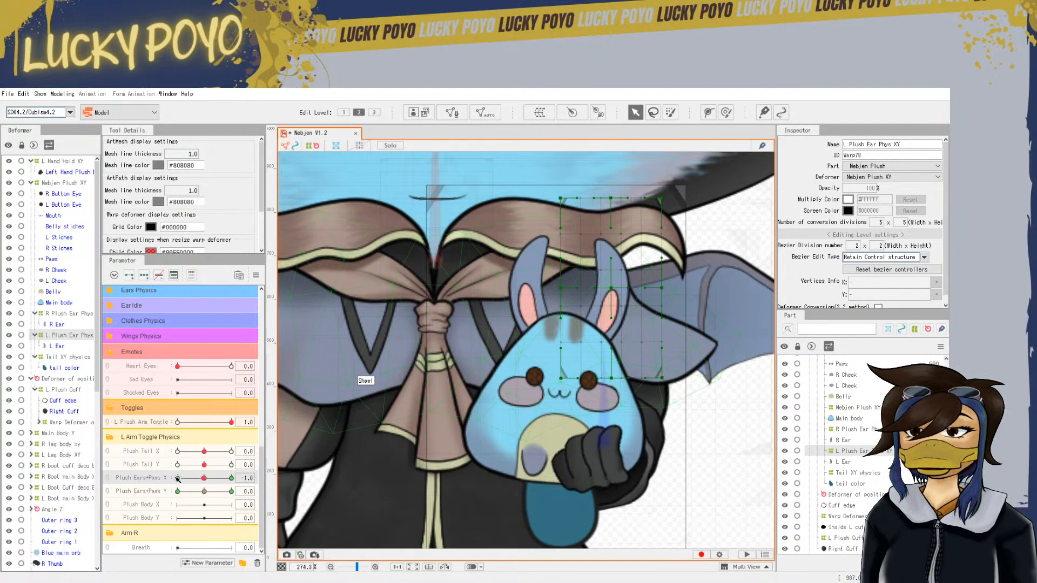
pyautogui.moveTo(204, 478); pyautogui.dragTo(185, 478)
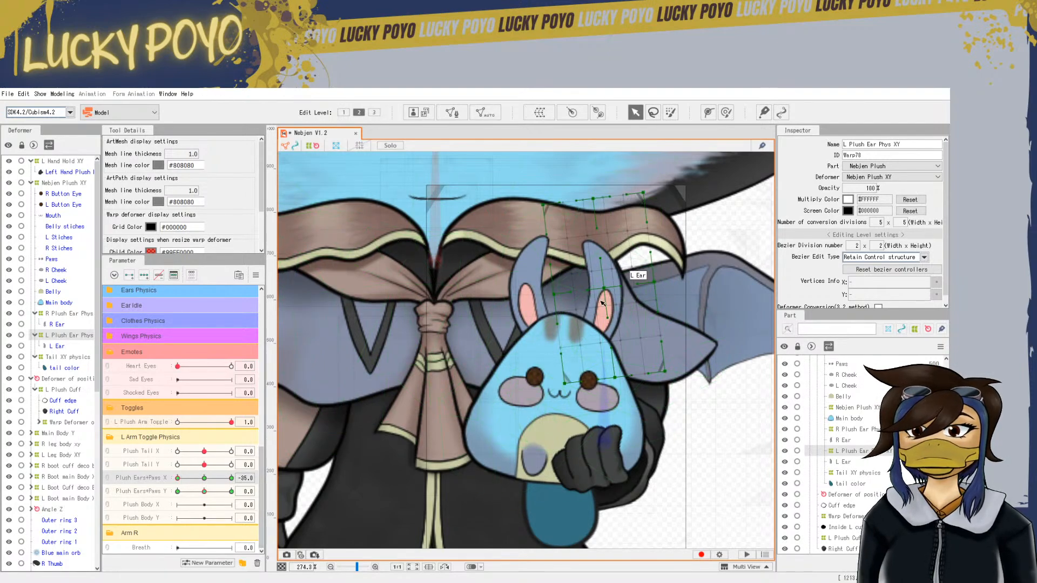
pyautogui.moveTo(545, 205); pyautogui.dragTo(584, 200)
pyautogui.moveTo(604, 285); pyautogui.dragTo(645, 283)
pyautogui.moveTo(645, 199); pyautogui.dragTo(636, 199)
pyautogui.moveTo(675, 373); pyautogui.dragTo(664, 373)
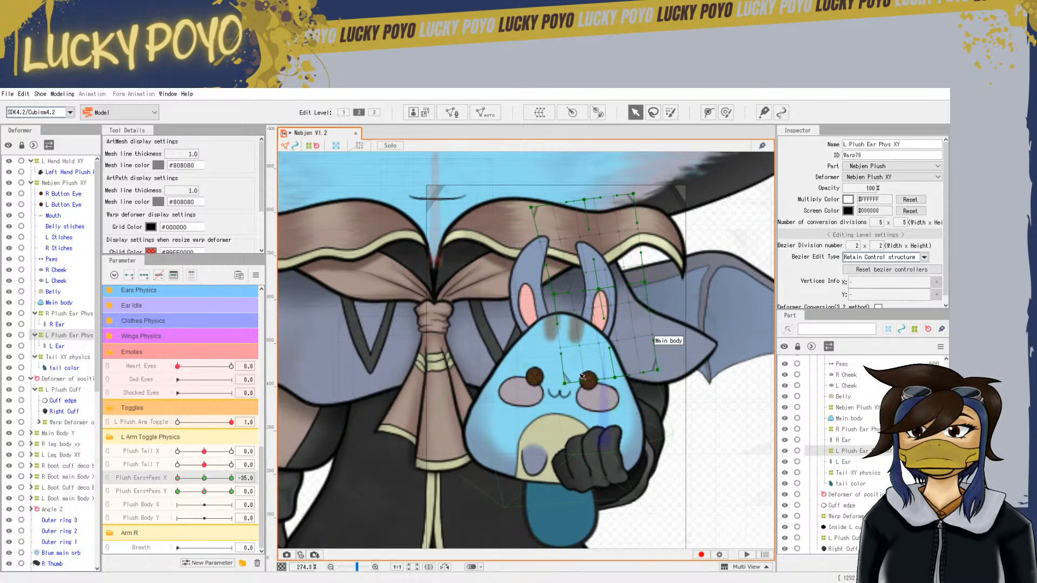
pyautogui.moveTo(565, 384); pyautogui.dragTo(560, 381)
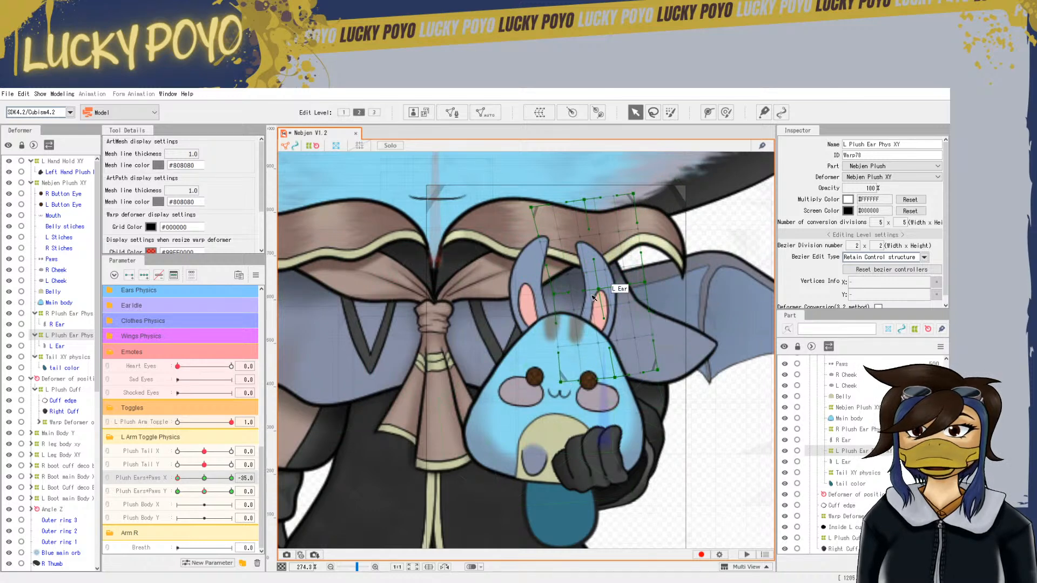
pyautogui.moveTo(560, 382); pyautogui.dragTo(567, 381)
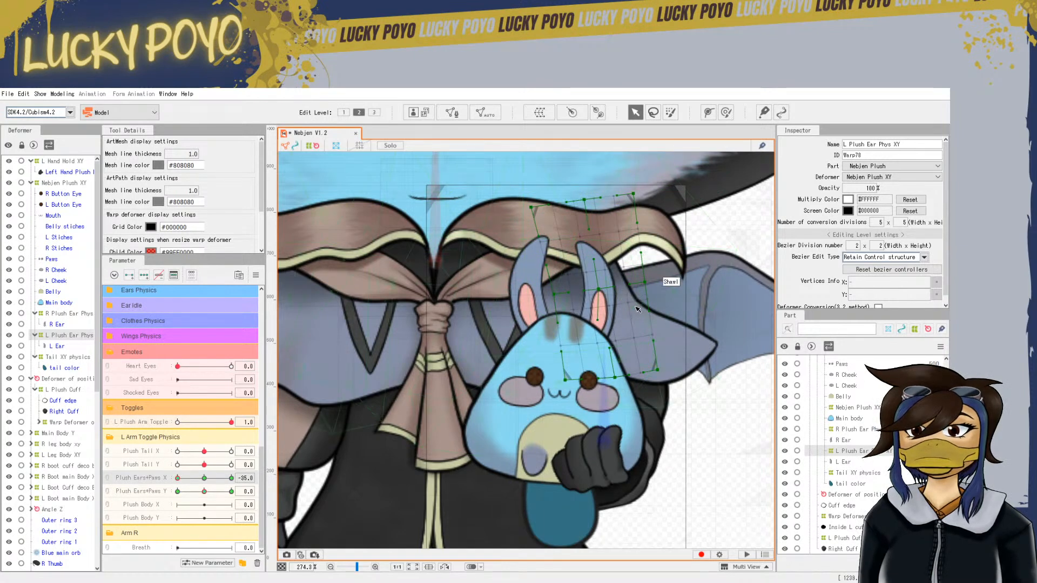
pyautogui.moveTo(602, 292); pyautogui.dragTo(602, 287)
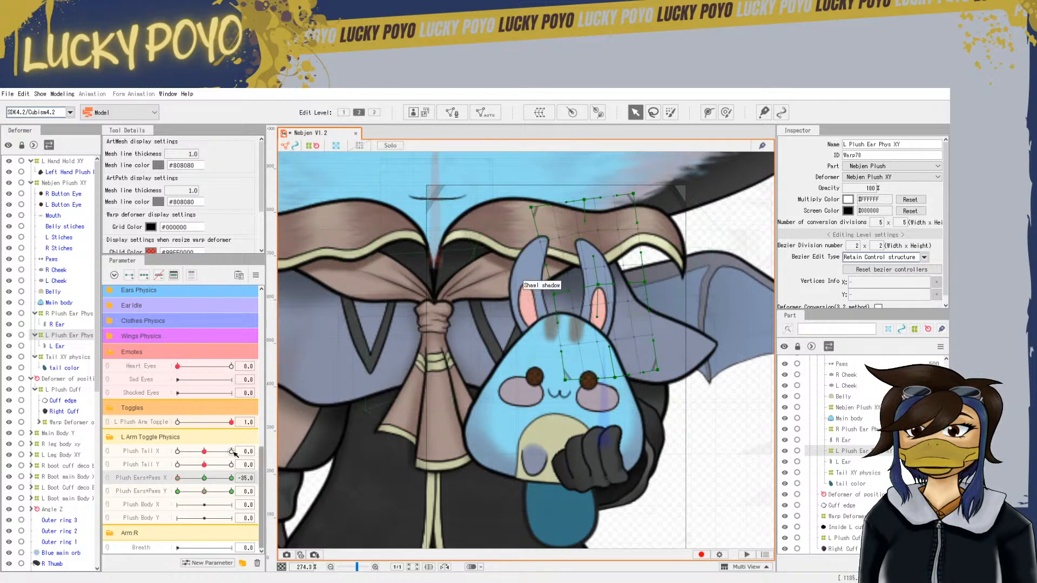
# Select R Plush Ear Phys XY with Plush Ears+Paws X at -35.0 and tilt and shift the ear deformer outward
pyautogui.moveTo(193, 474); pyautogui.dragTo(142, 457)
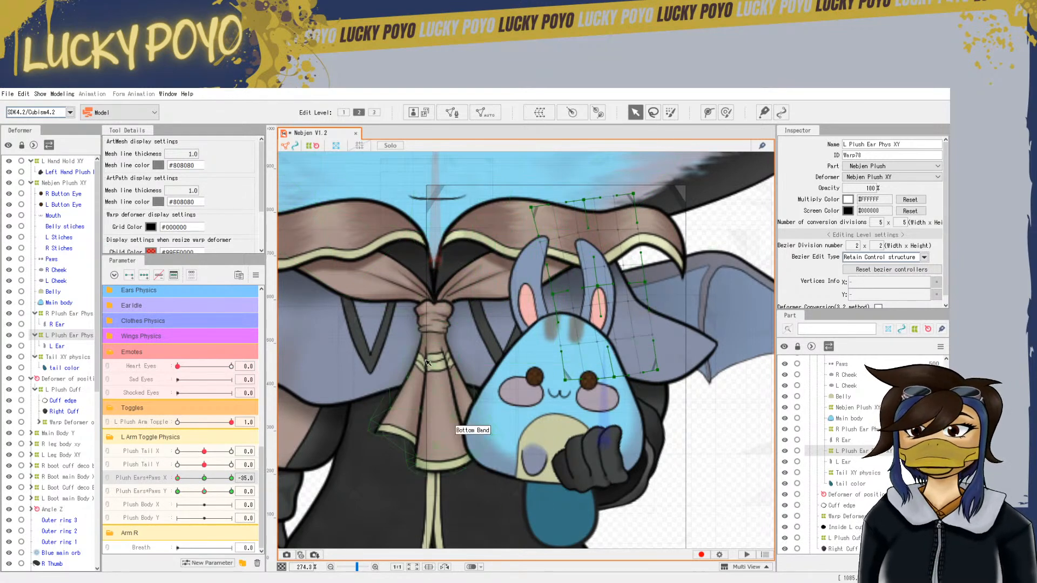
pyautogui.click(849, 429)
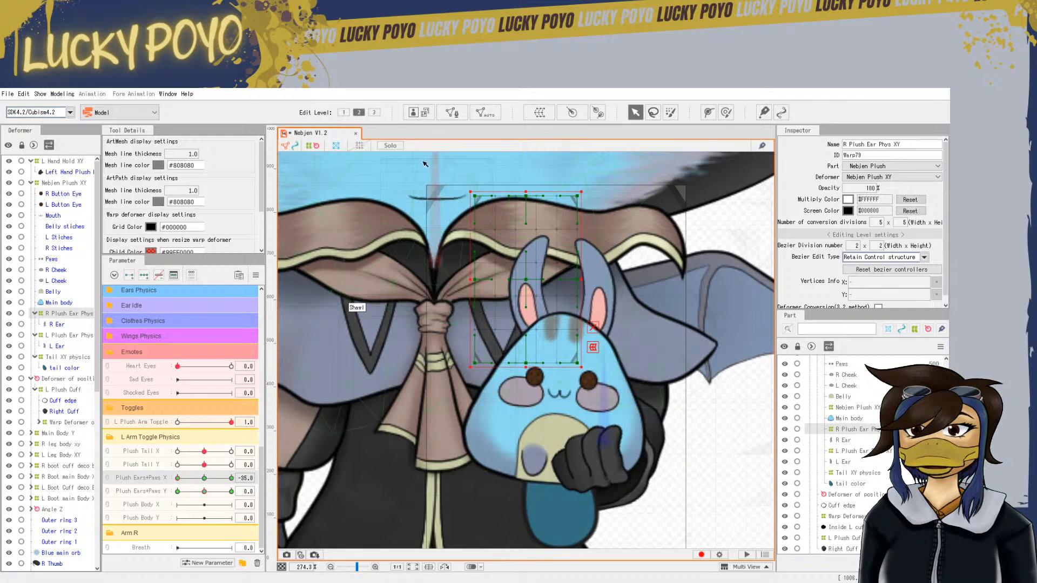
pyautogui.moveTo(466, 187); pyautogui.dragTo(469, 205)
pyautogui.moveTo(533, 281); pyautogui.dragTo(527, 283)
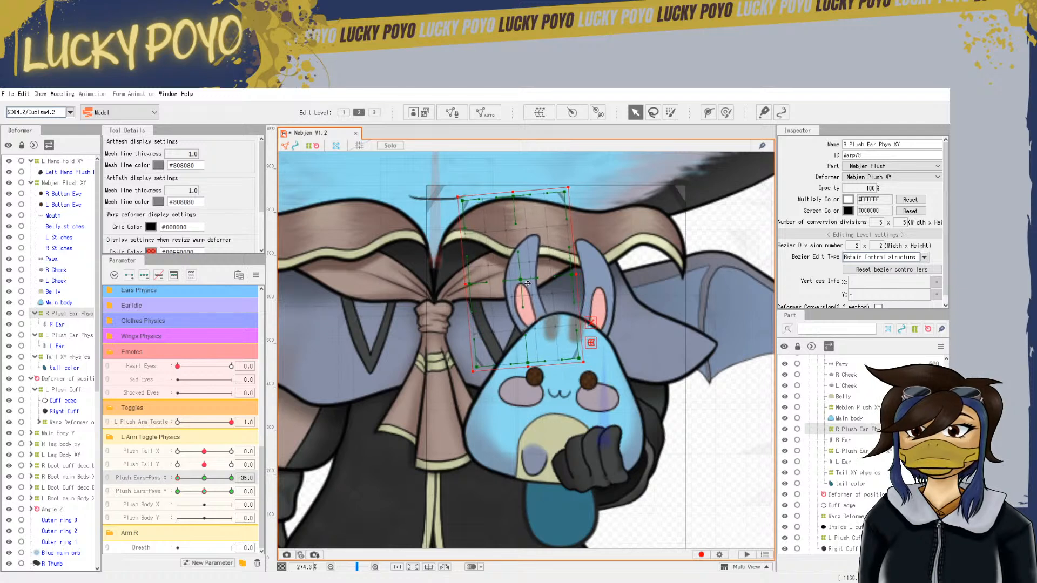
# Refine the plush's right ear bend at Plush Ears+Paws X -35.0 by moving the warp deformer's middle and upper control points outward
pyautogui.moveTo(523, 308); pyautogui.dragTo(524, 315)
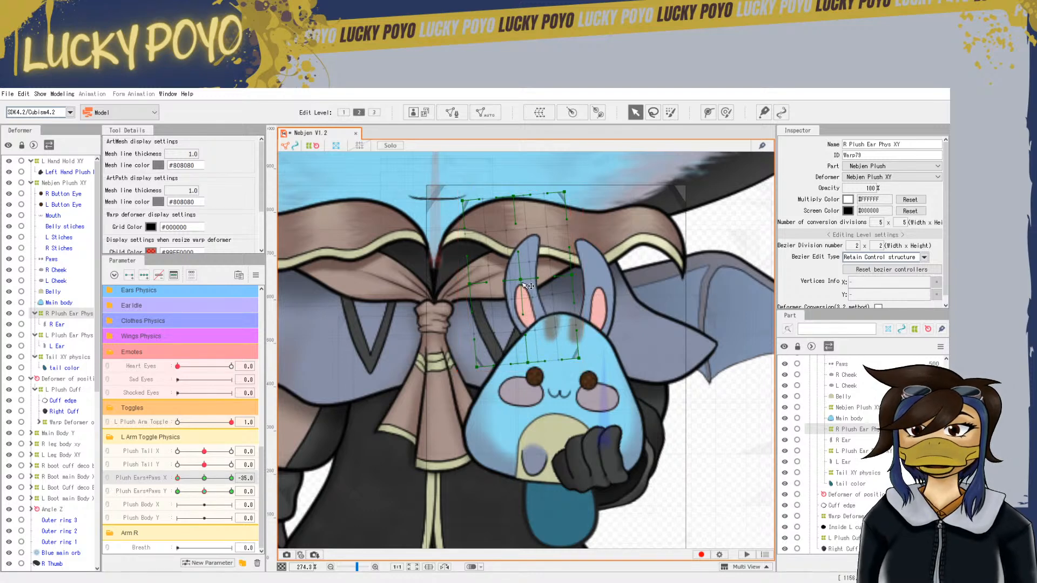
pyautogui.moveTo(523, 282); pyautogui.dragTo(517, 283)
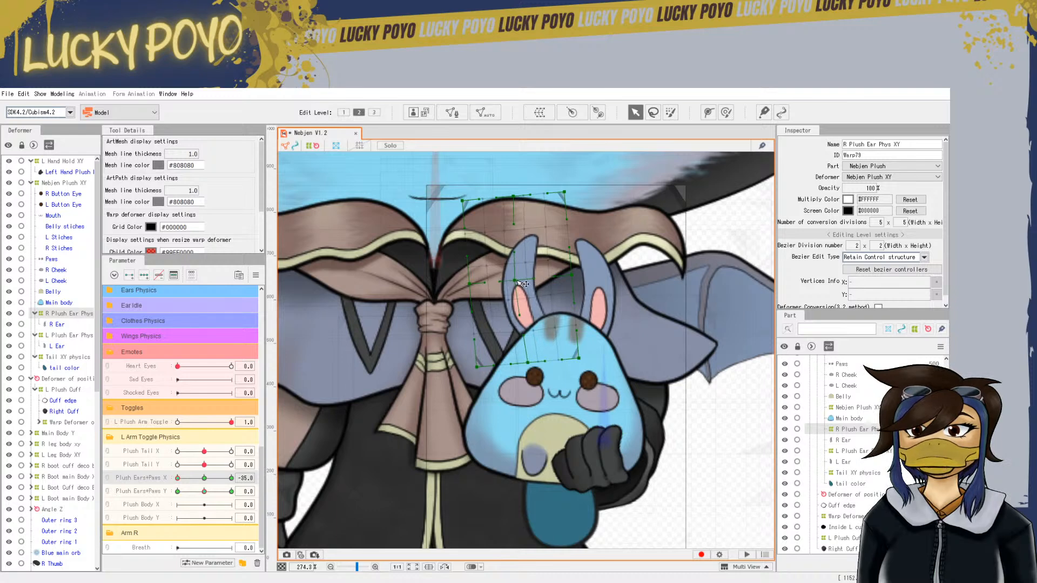
pyautogui.moveTo(564, 193); pyautogui.dragTo(548, 195)
pyautogui.moveTo(571, 276); pyautogui.dragTo(515, 285)
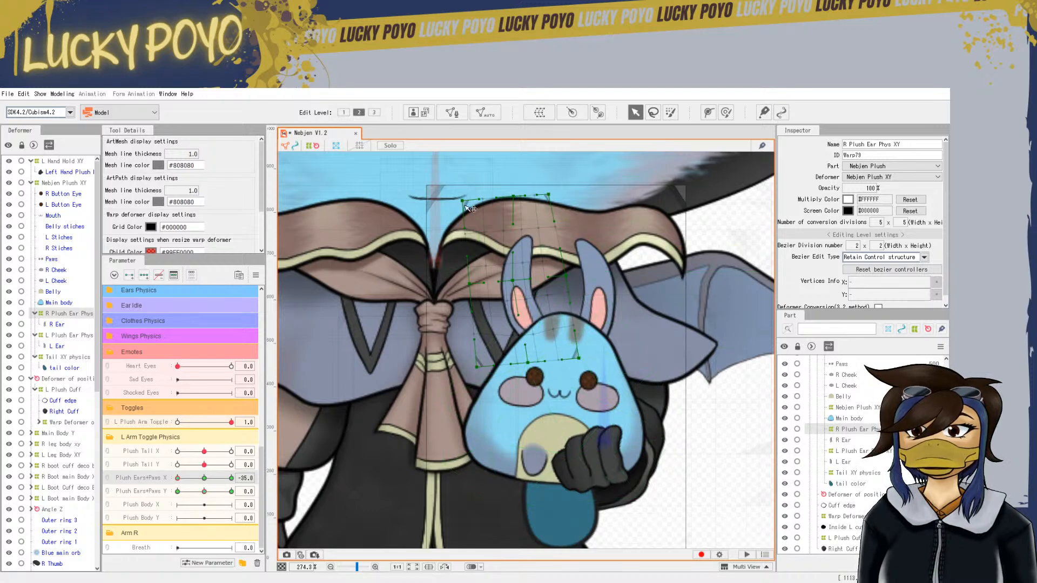
pyautogui.moveTo(463, 202); pyautogui.dragTo(455, 210)
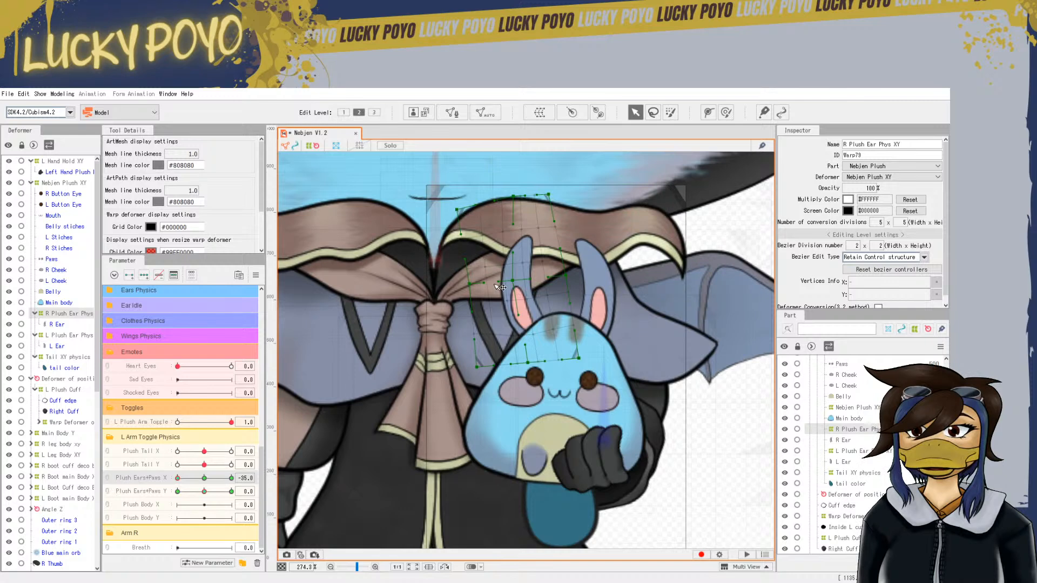
pyautogui.moveTo(469, 284); pyautogui.dragTo(465, 287)
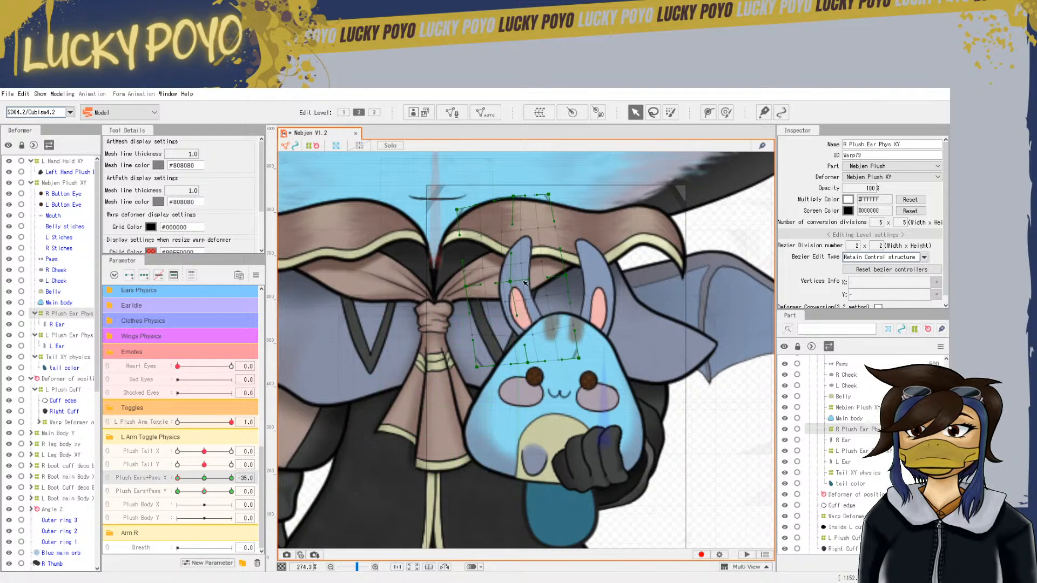
pyautogui.moveTo(563, 281); pyautogui.dragTo(562, 283)
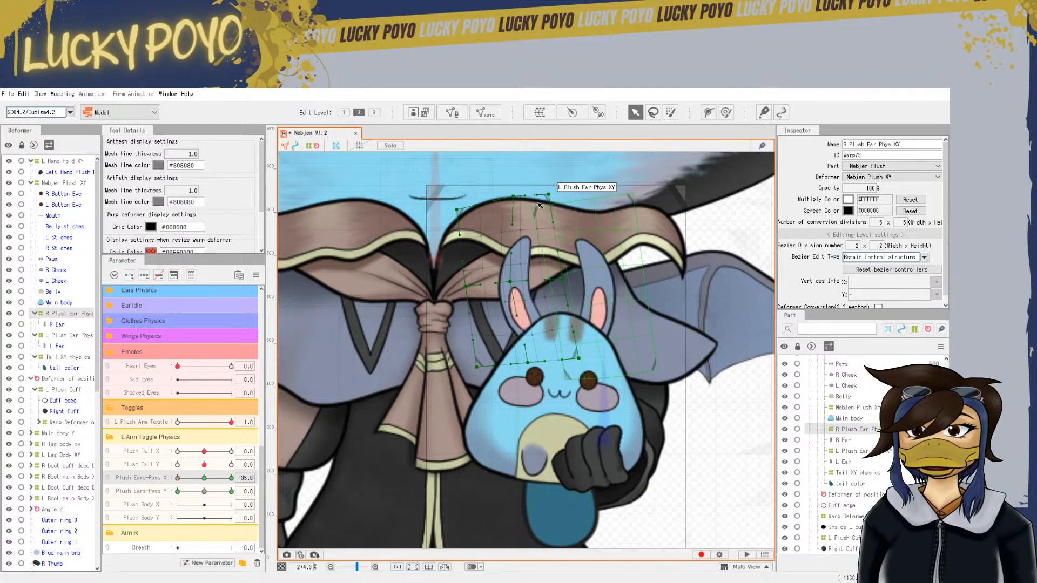
pyautogui.moveTo(548, 195); pyautogui.dragTo(543, 205)
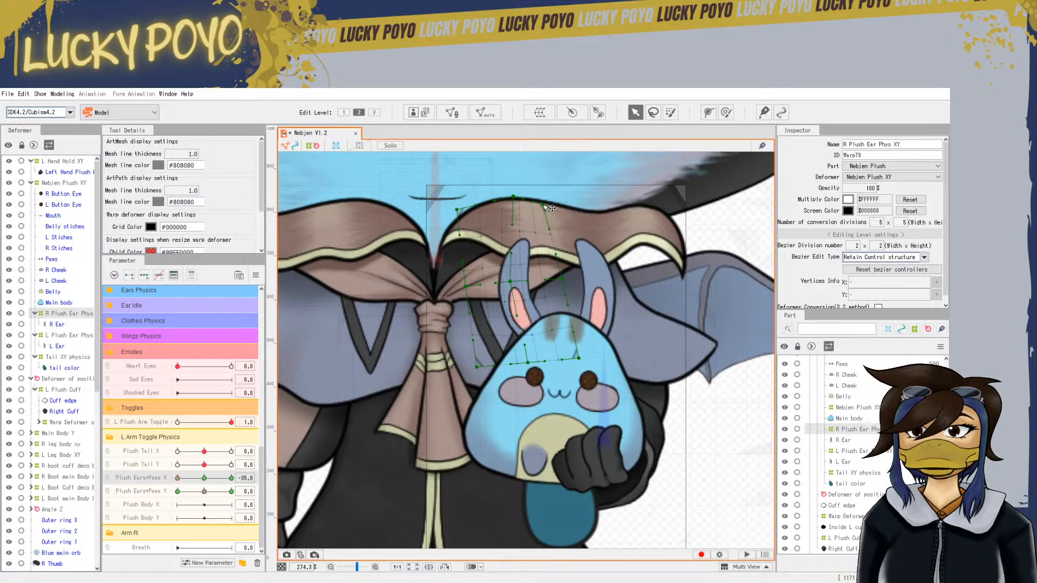
# Set Plush Ears+Paws X to 35.0 and tilt and shift the R Plush Ear Phys XY deformer inward
pyautogui.moveTo(189, 478); pyautogui.dragTo(178, 478)
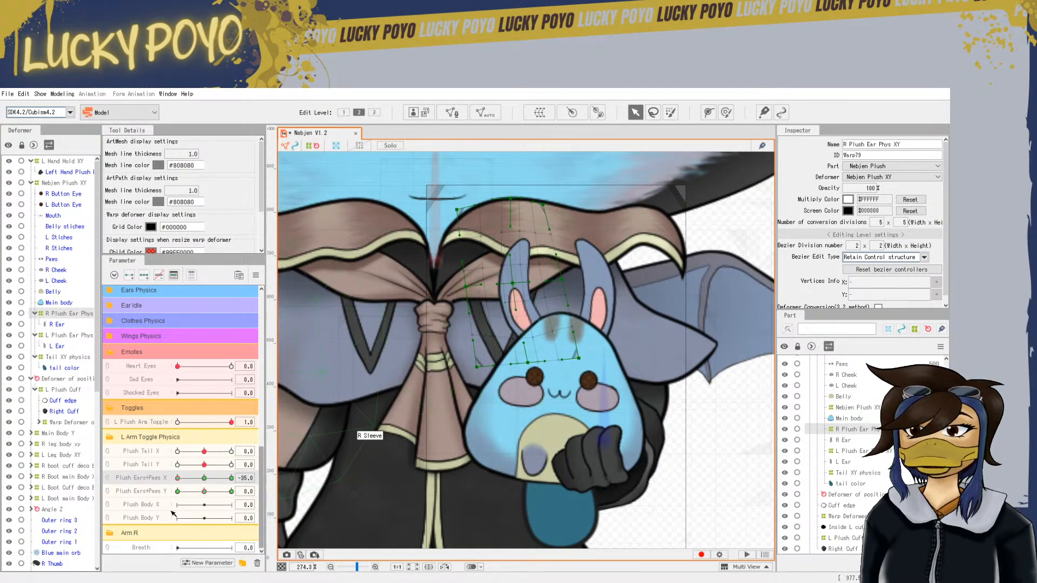
pyautogui.moveTo(177, 479); pyautogui.dragTo(232, 479)
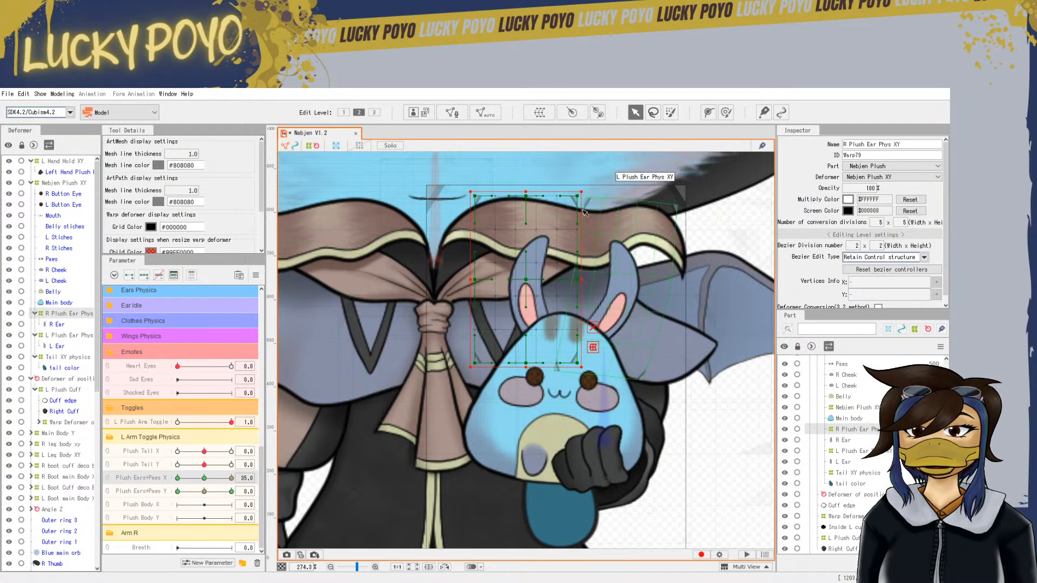
pyautogui.moveTo(524, 280); pyautogui.dragTo(528, 280)
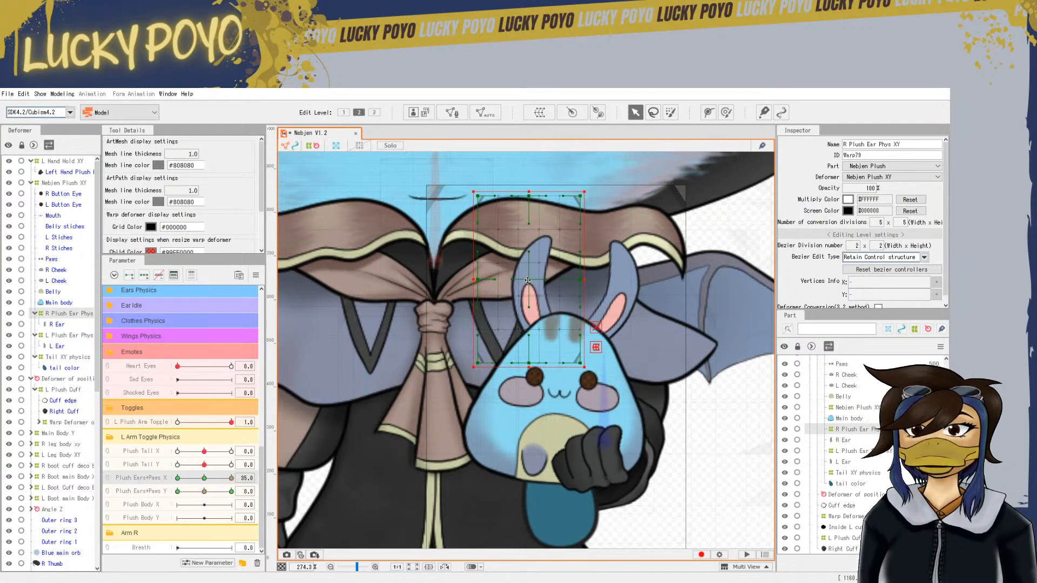
pyautogui.moveTo(591, 186)
pyautogui.mouseDown()
pyautogui.moveTo(605, 199)
pyautogui.moveTo(596, 192)
pyautogui.mouseUp()
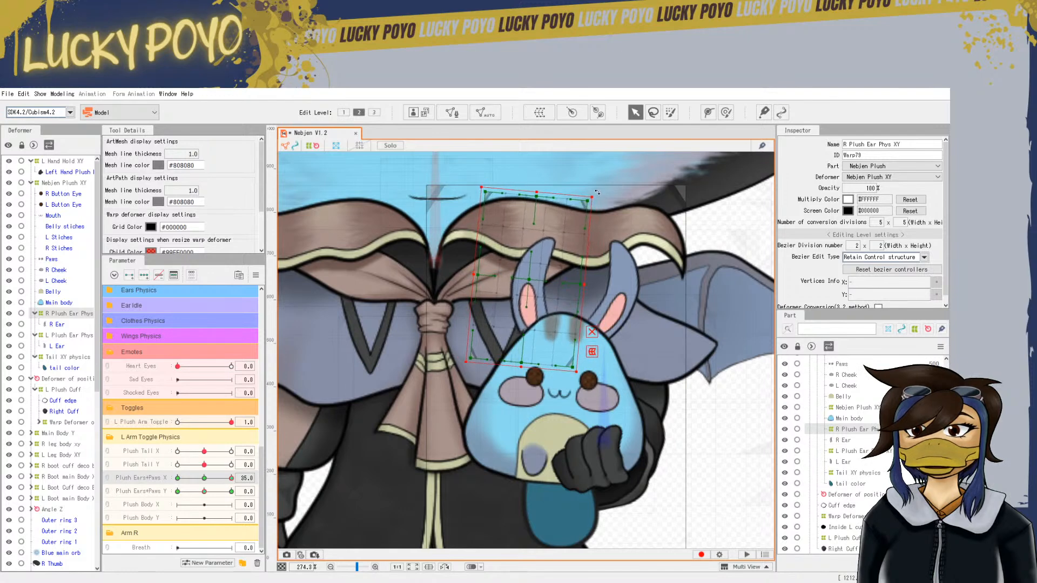
pyautogui.moveTo(522, 348); pyautogui.dragTo(476, 373)
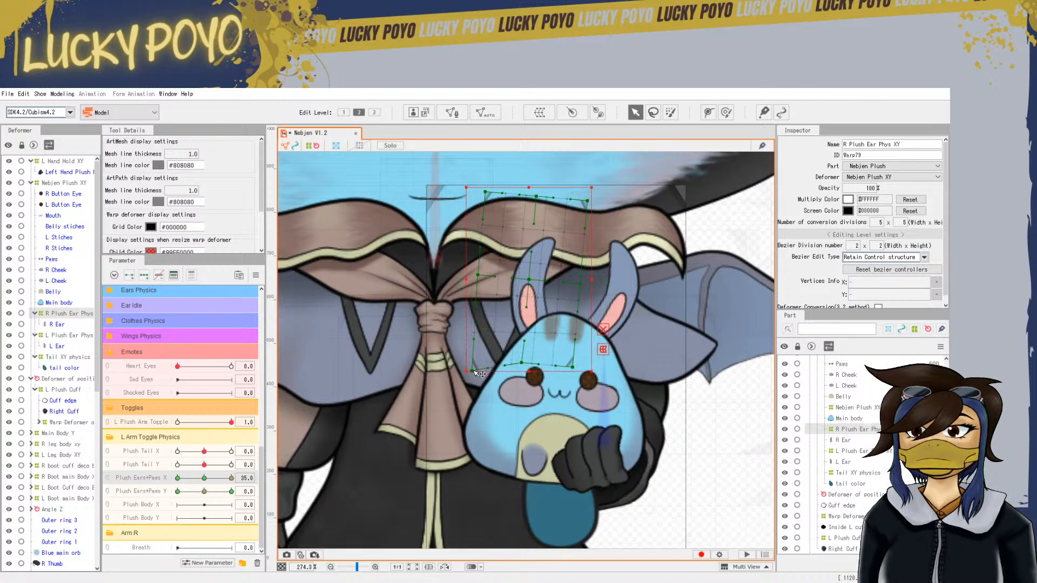
pyautogui.click(598, 184)
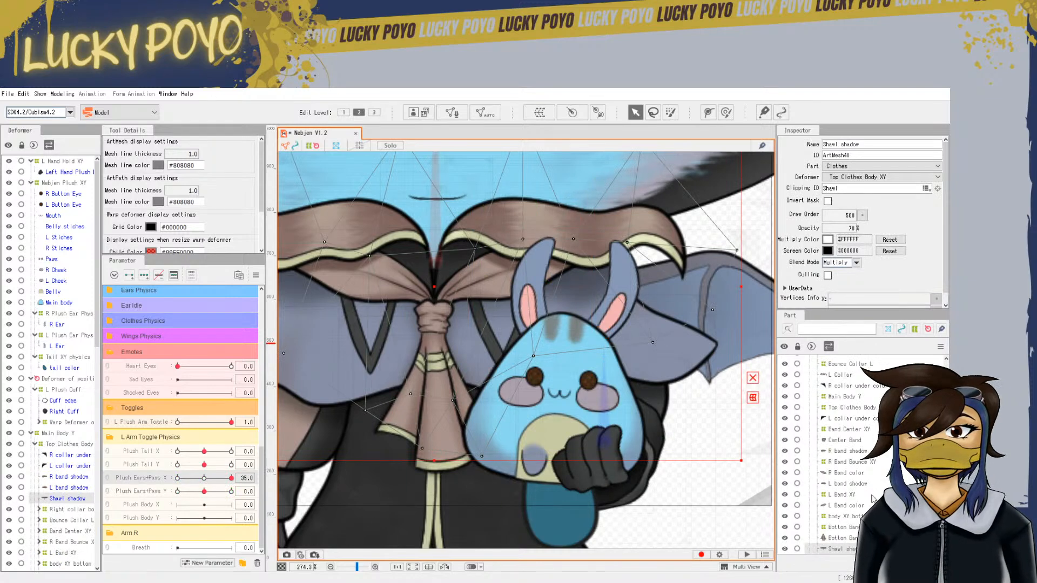
pyautogui.click(542, 281)
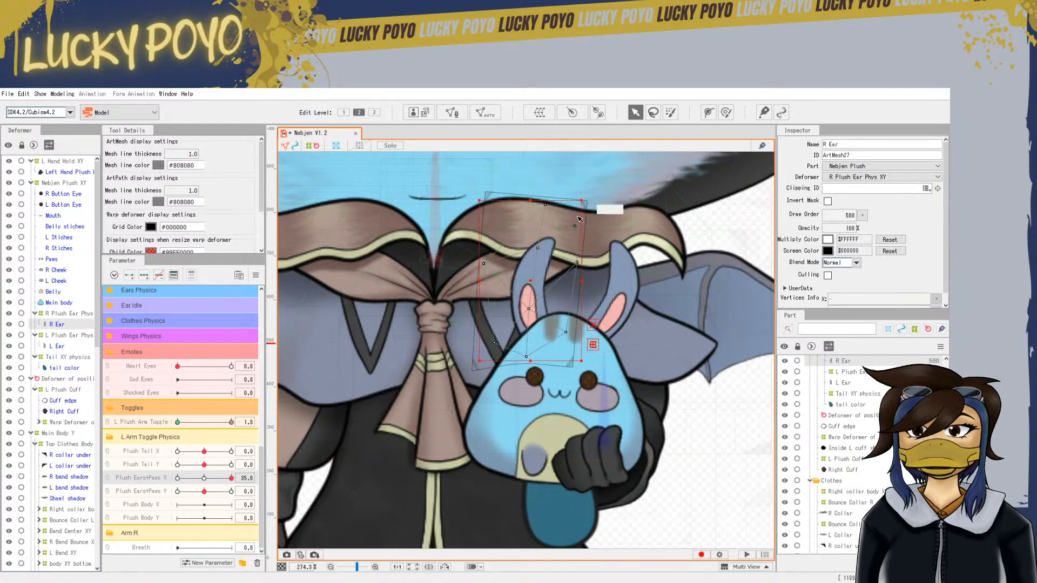
pyautogui.click(490, 197)
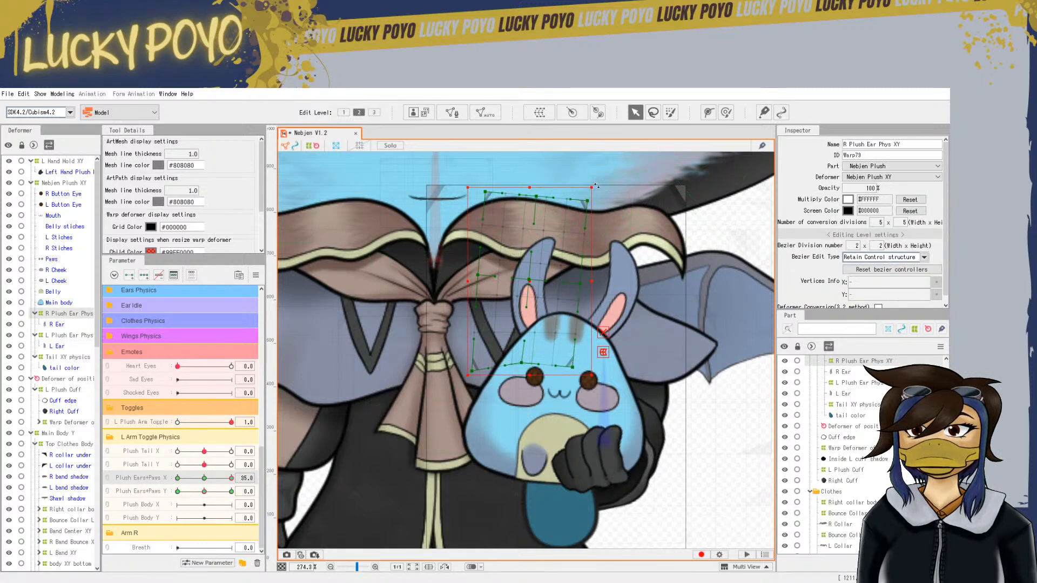
pyautogui.moveTo(596, 185); pyautogui.dragTo(603, 190)
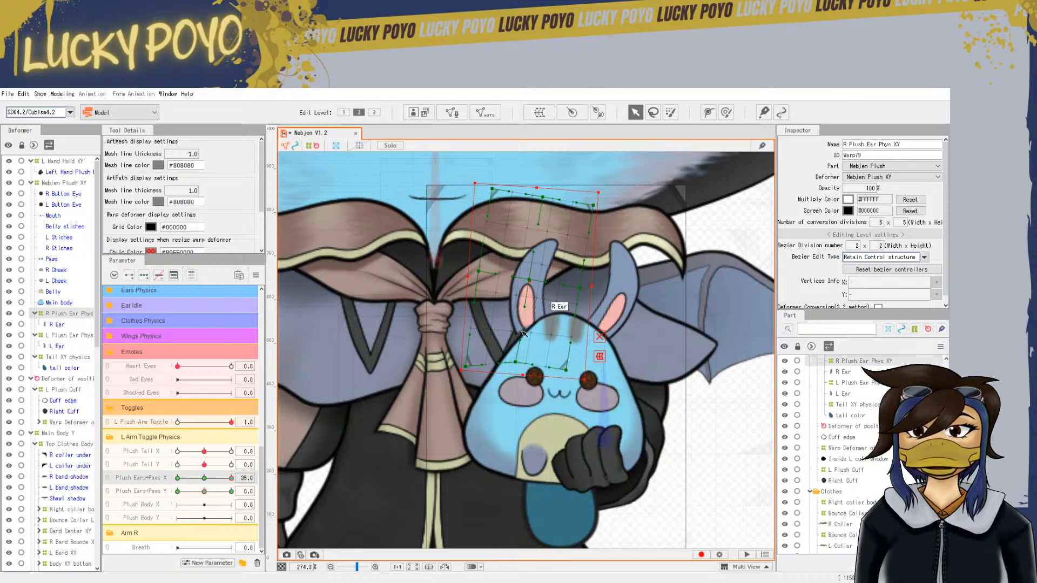
# Refine the right ear's inward bend by adjusting the lower, center and upper corner control points of its warp deformer
pyautogui.moveTo(516, 362); pyautogui.dragTo(517, 375)
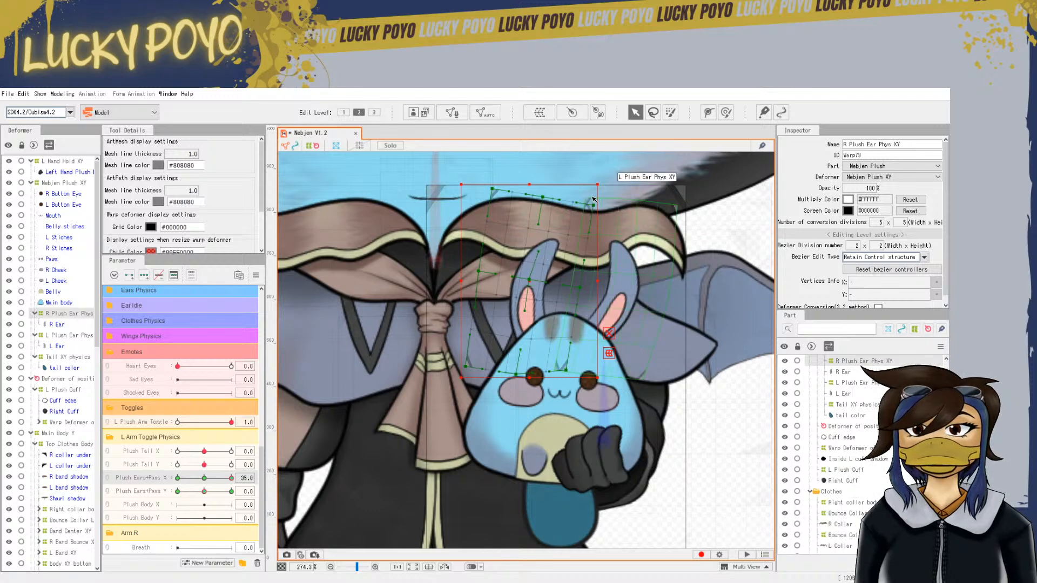
pyautogui.moveTo(603, 196); pyautogui.dragTo(609, 195)
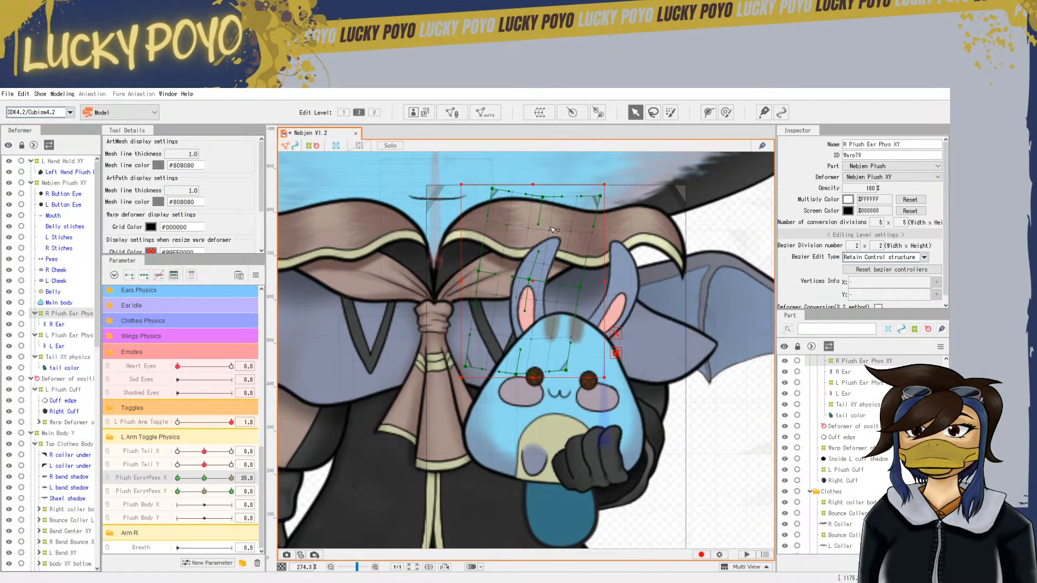
pyautogui.moveTo(549, 282); pyautogui.dragTo(543, 282)
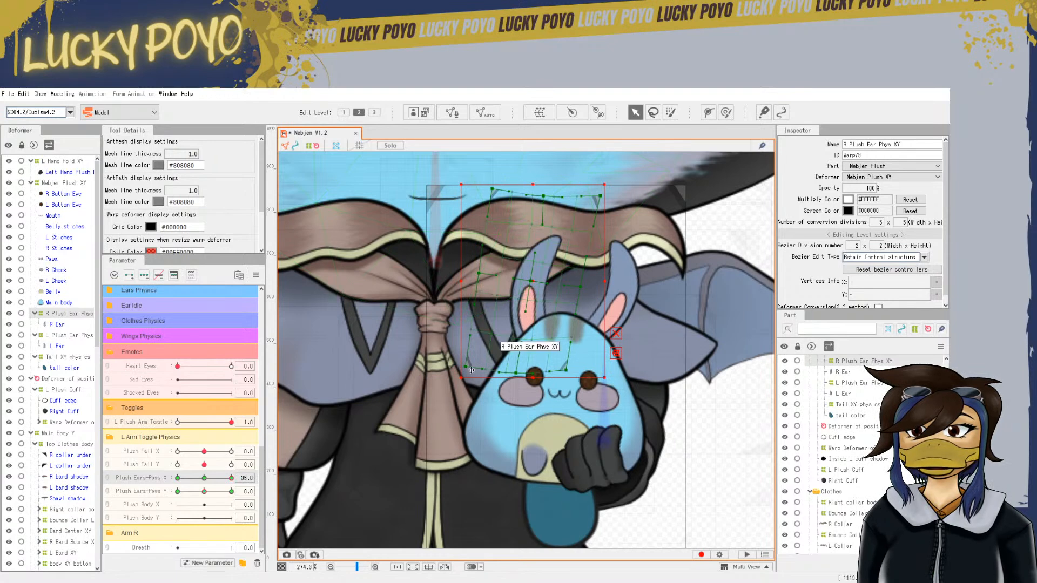
pyautogui.moveTo(474, 367); pyautogui.dragTo(485, 368)
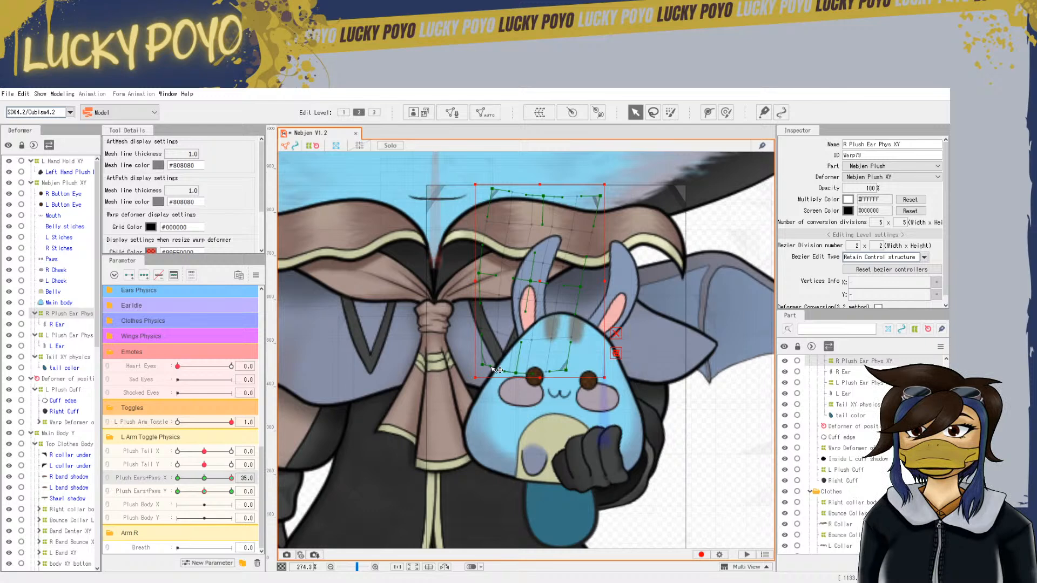
pyautogui.moveTo(520, 377); pyautogui.dragTo(526, 378)
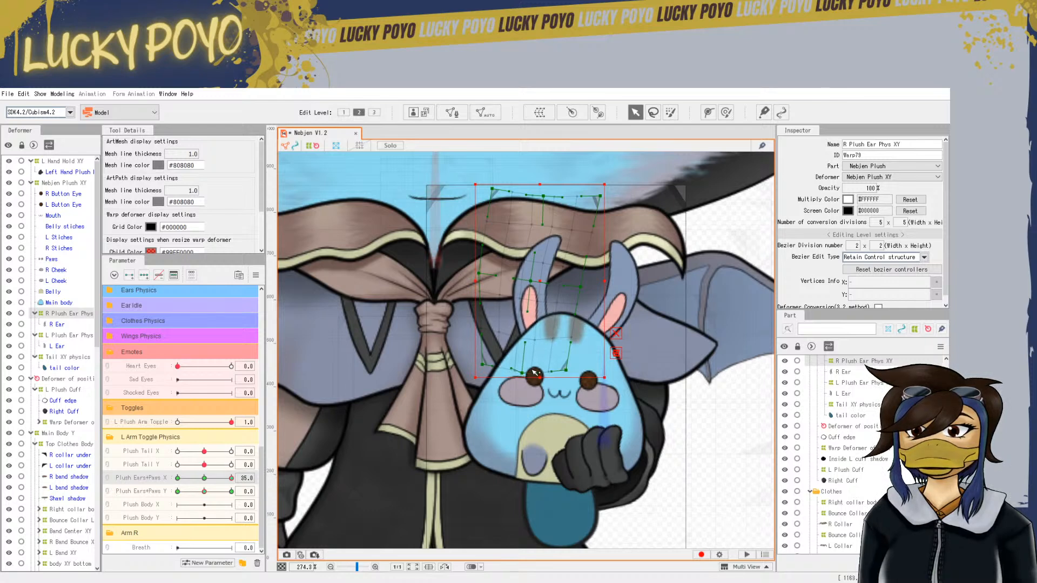
# Sweep Plush Ears+Paws X between both extremes to check the movement of both ears, and return it to 0.0
pyautogui.click(177, 478)
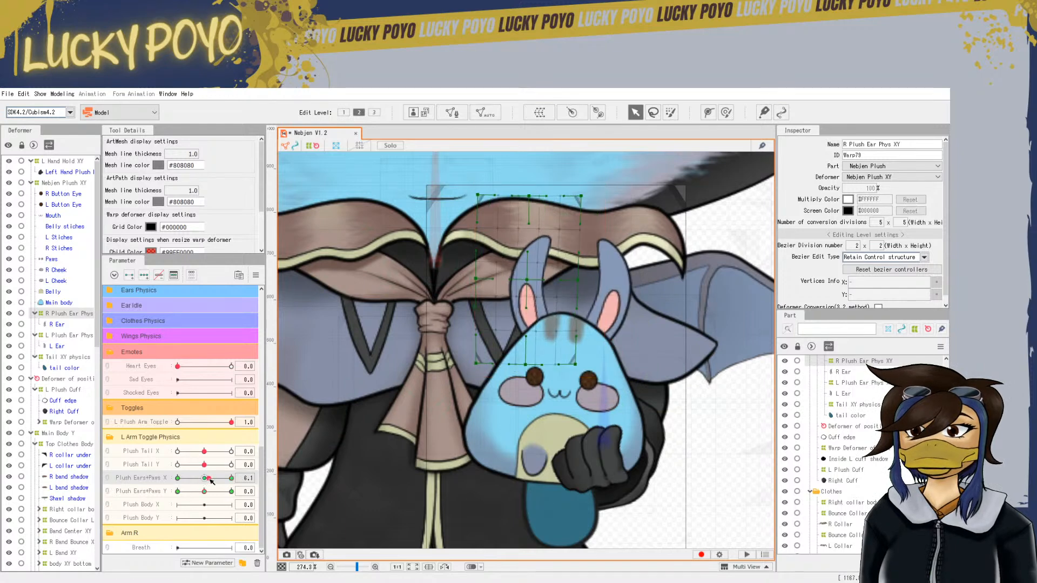
pyautogui.click(232, 477)
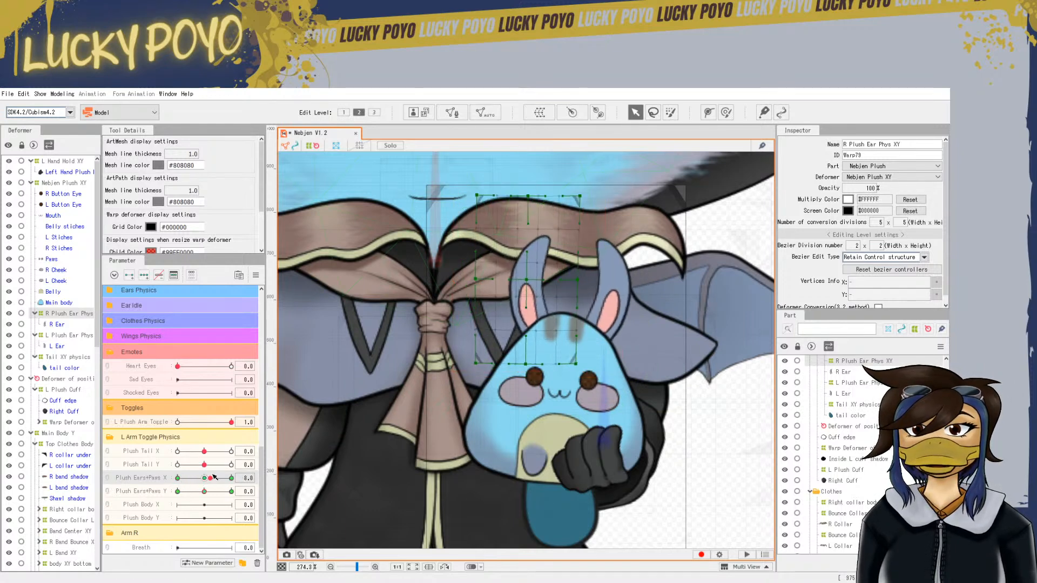
pyautogui.click(177, 477)
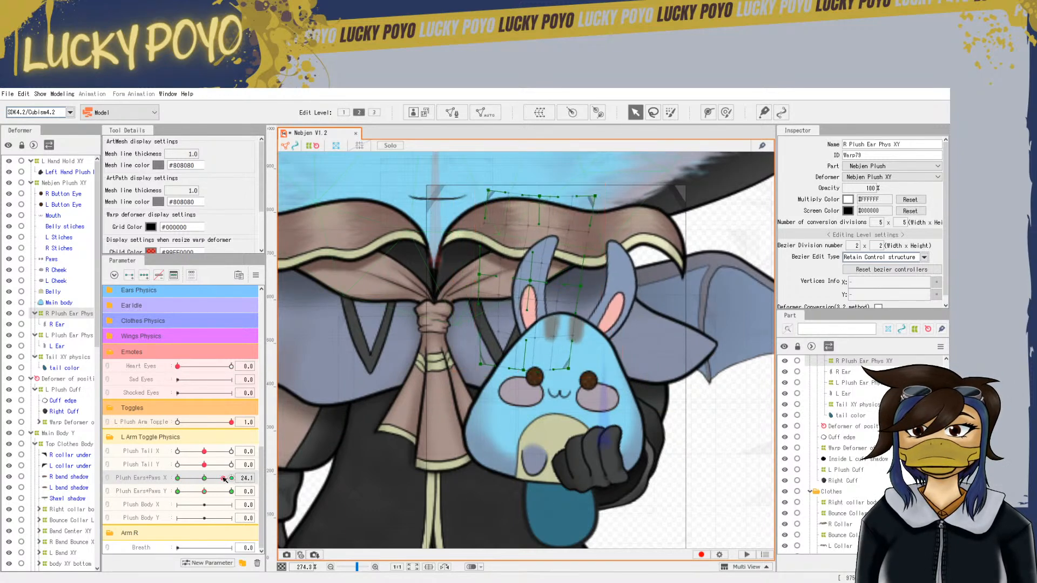
pyautogui.click(231, 478)
pyautogui.moveTo(244, 477)
pyautogui.mouseDown()
pyautogui.moveTo(161, 469)
pyautogui.moveTo(245, 474)
pyautogui.mouseUp()
pyautogui.moveTo(181, 468); pyautogui.dragTo(219, 478)
pyautogui.click(205, 479)
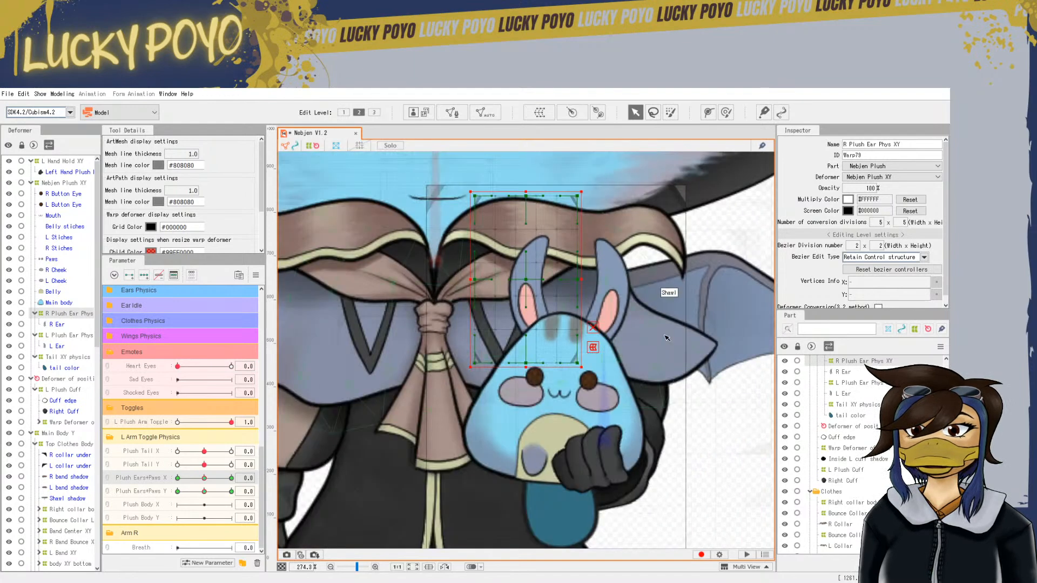
# Select the plush's Paws mesh and create a warp deformer named Plush Paws XY phys around it
pyautogui.click(537, 470)
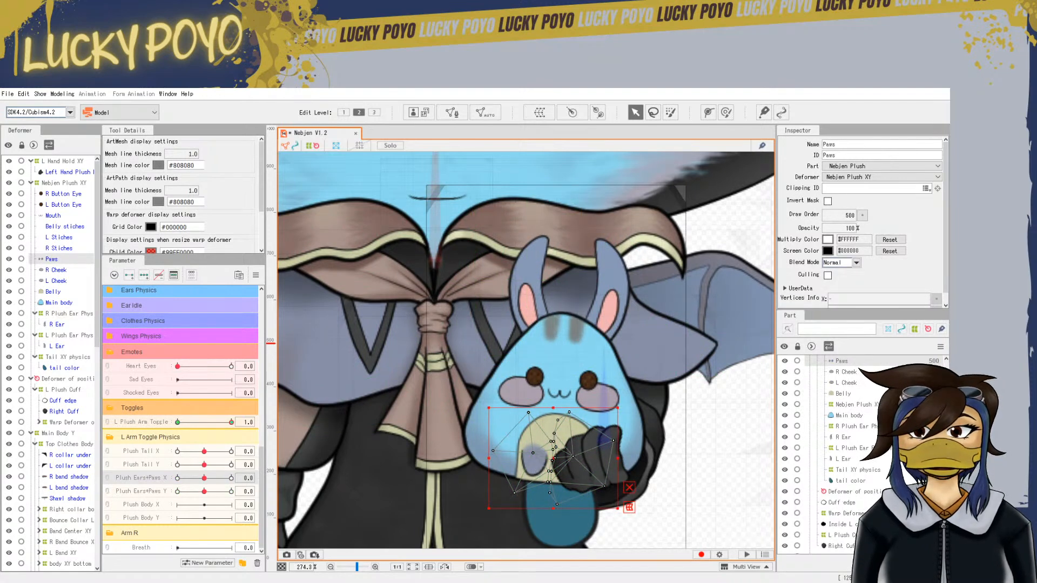
pyautogui.scroll(1, 858, 453)
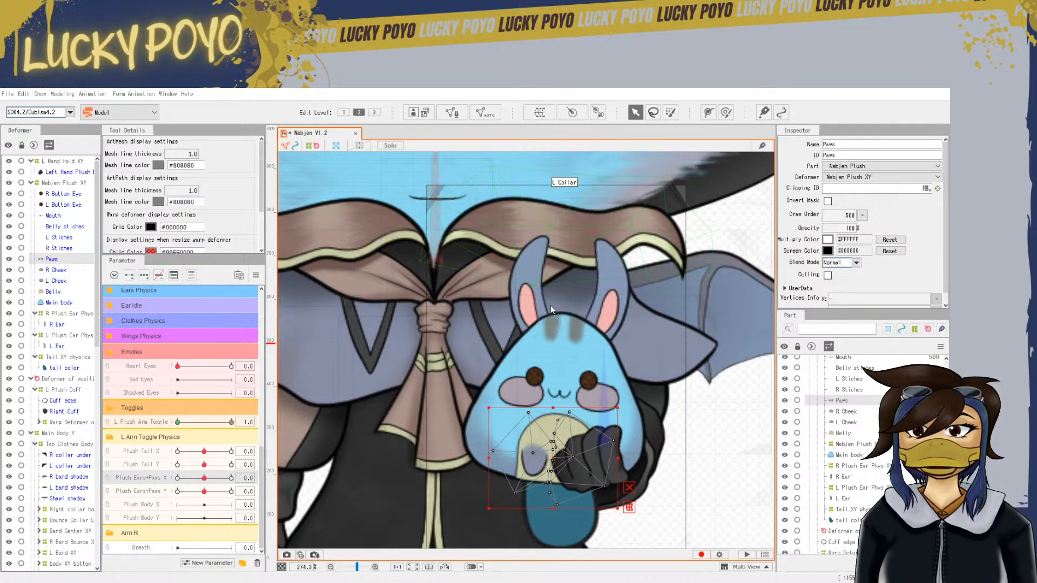
pyautogui.click(481, 428)
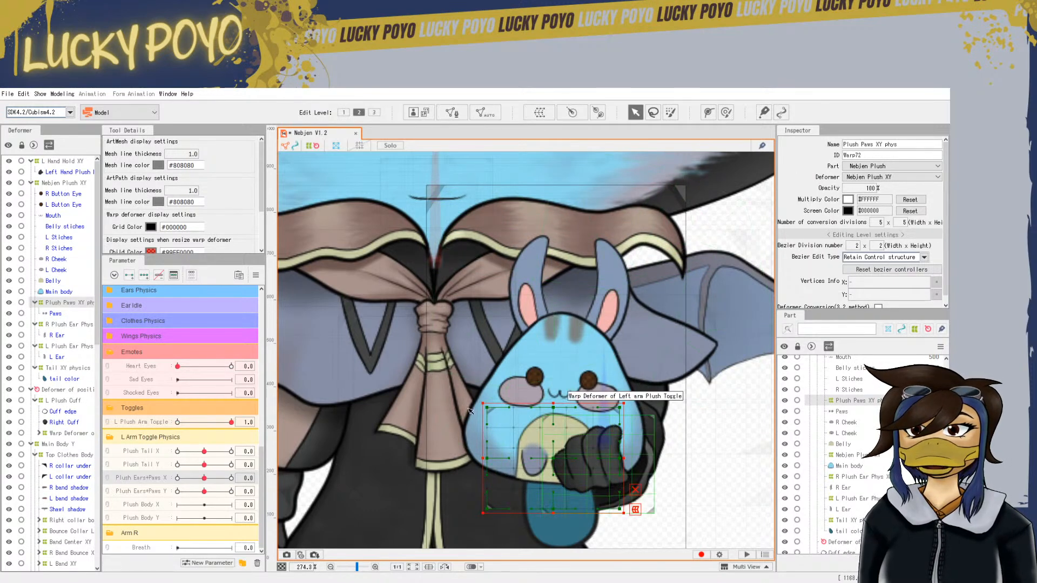
# Add three keys to both Plush Ears+Paws X and Plush Ears+Paws Y for the paws warp deformer
pyautogui.click(143, 274)
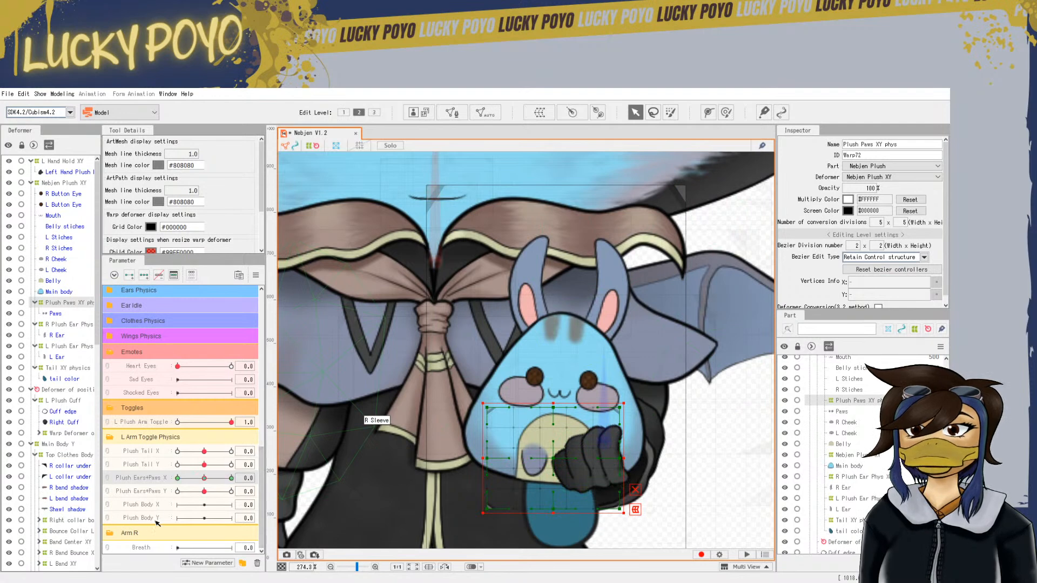
pyautogui.click(145, 493)
pyautogui.click(144, 275)
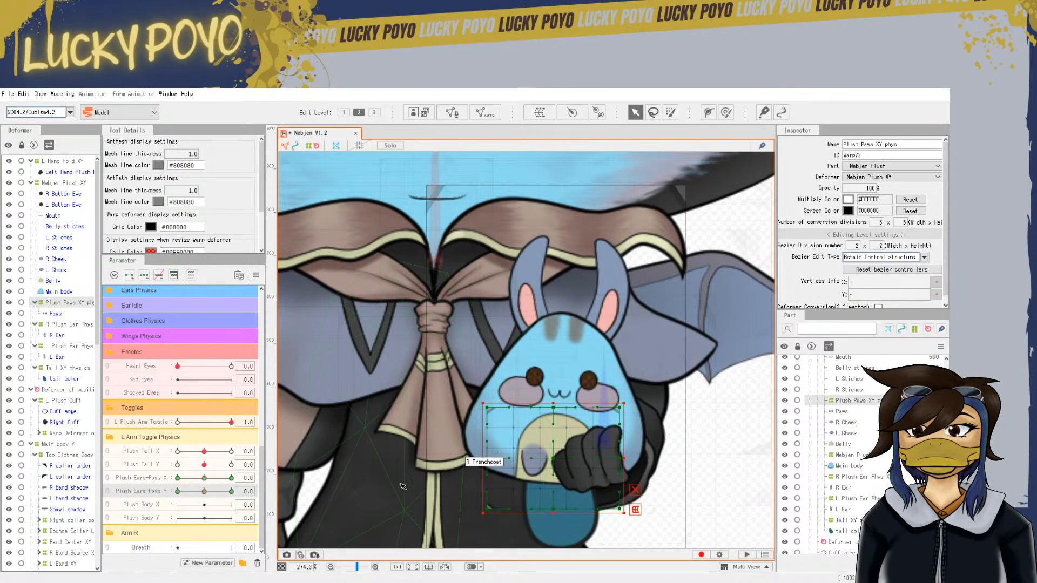
# At Plush Ears+Paws X -35.0, shape the paws warp deformer by shifting its center, left-edge, upper-left and both lower corner points
pyautogui.click(177, 478)
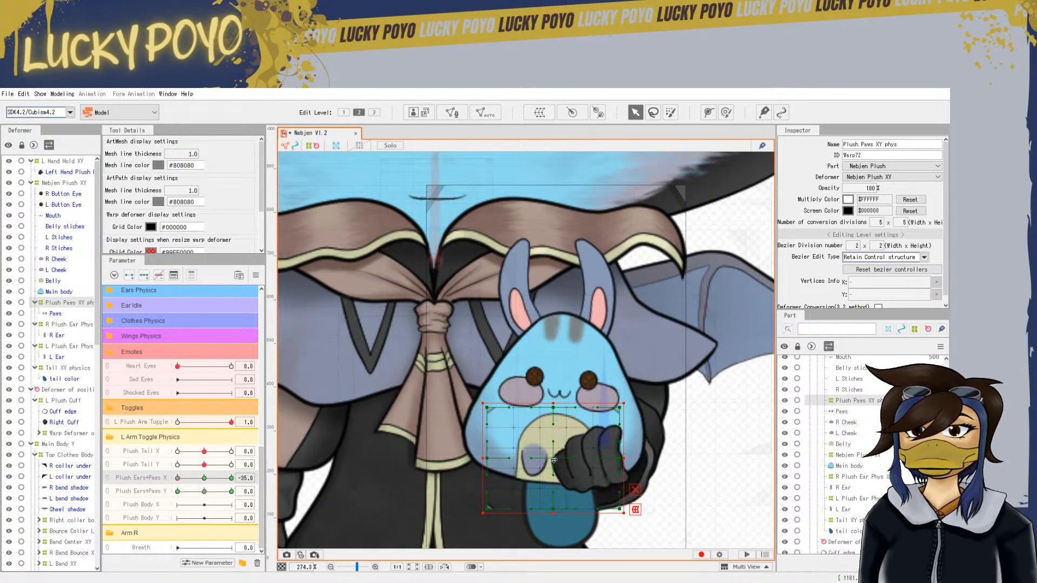
pyautogui.scroll(5, 559, 463)
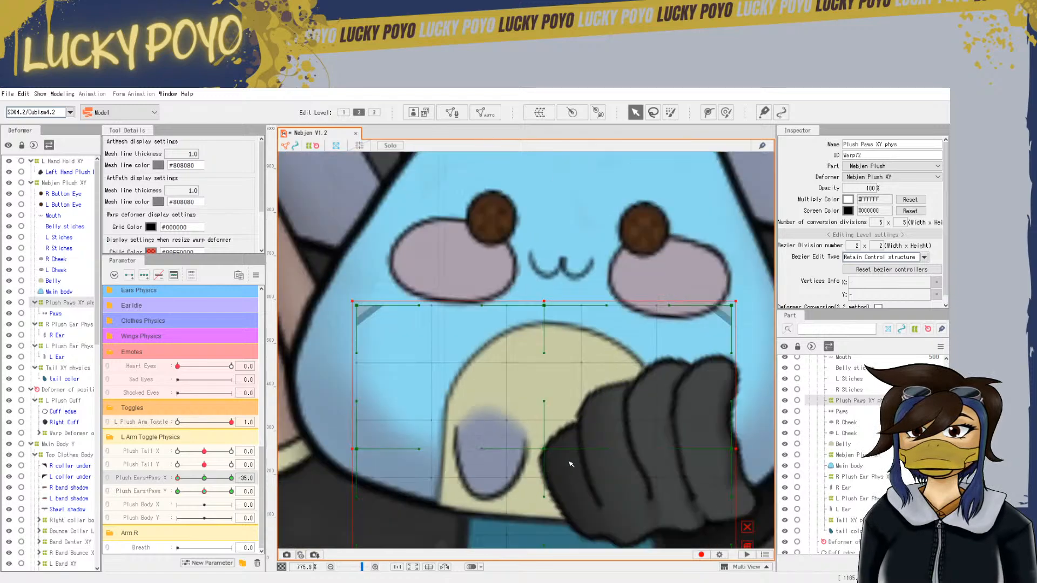
pyautogui.scroll(-2, 567, 464)
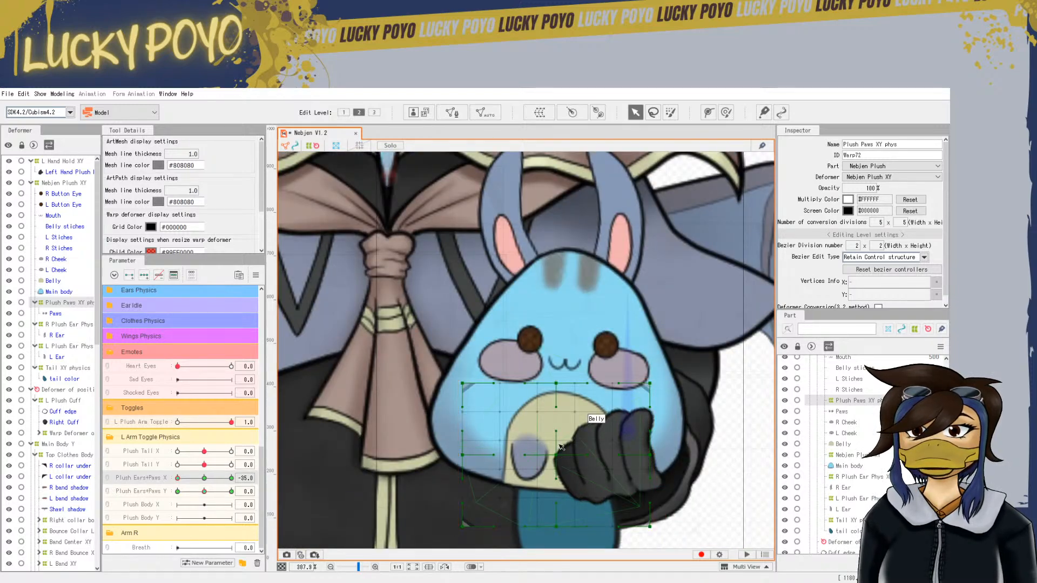
pyautogui.moveTo(555, 455); pyautogui.dragTo(550, 457)
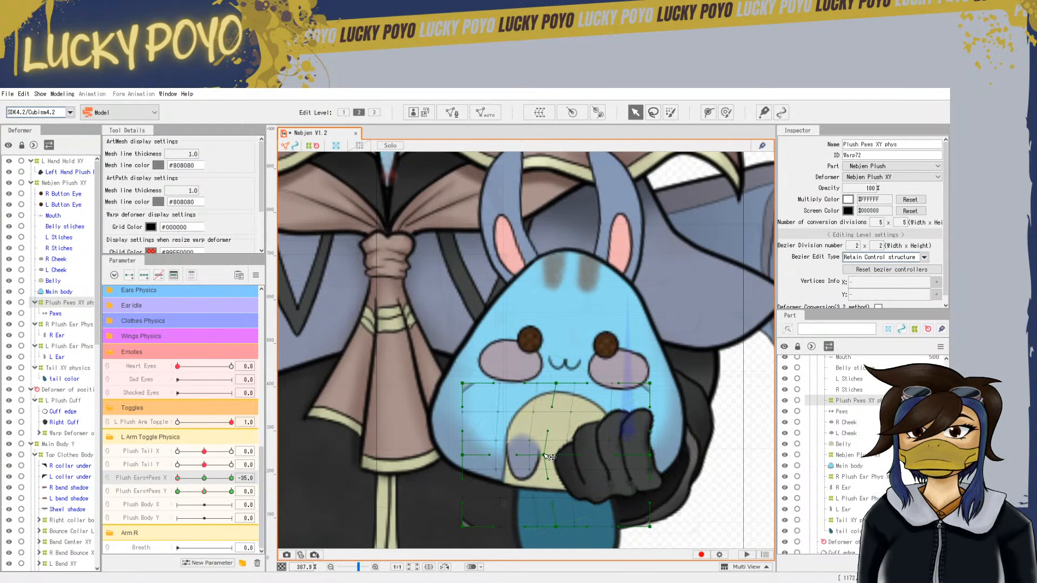
pyautogui.moveTo(465, 456); pyautogui.dragTo(477, 455)
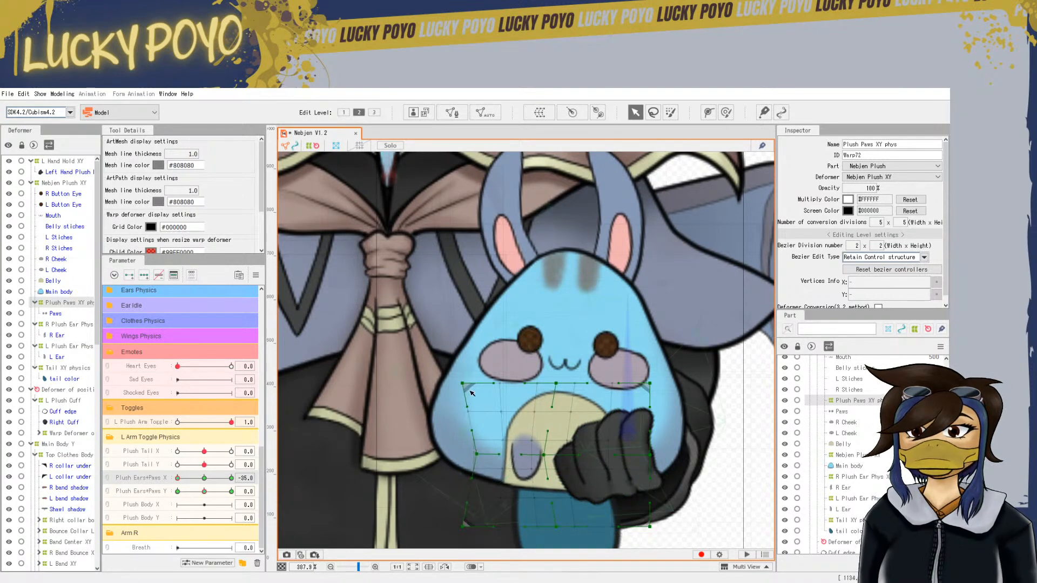
pyautogui.moveTo(463, 384); pyautogui.dragTo(475, 379)
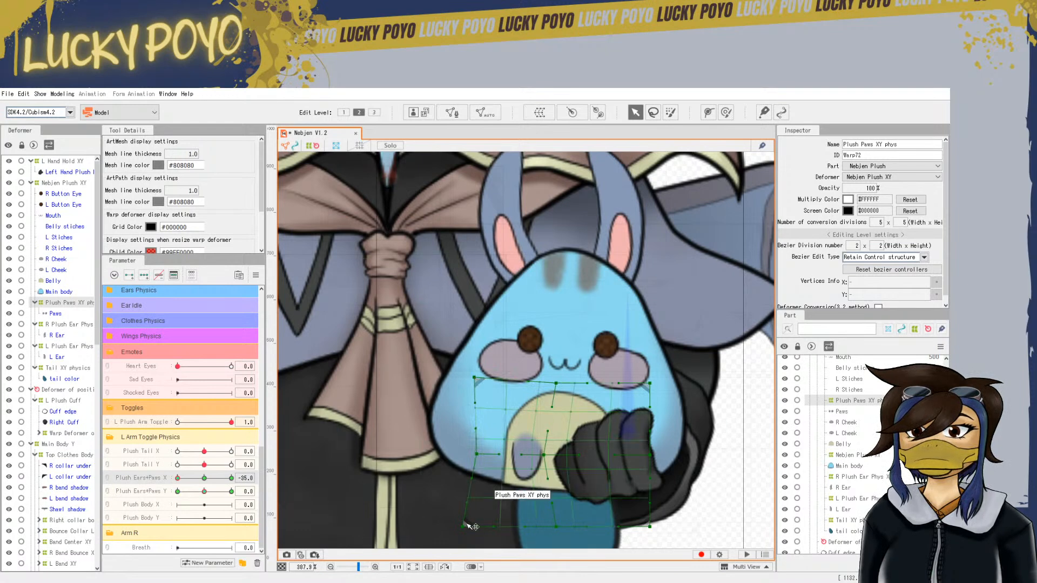
pyautogui.moveTo(463, 525); pyautogui.dragTo(455, 526)
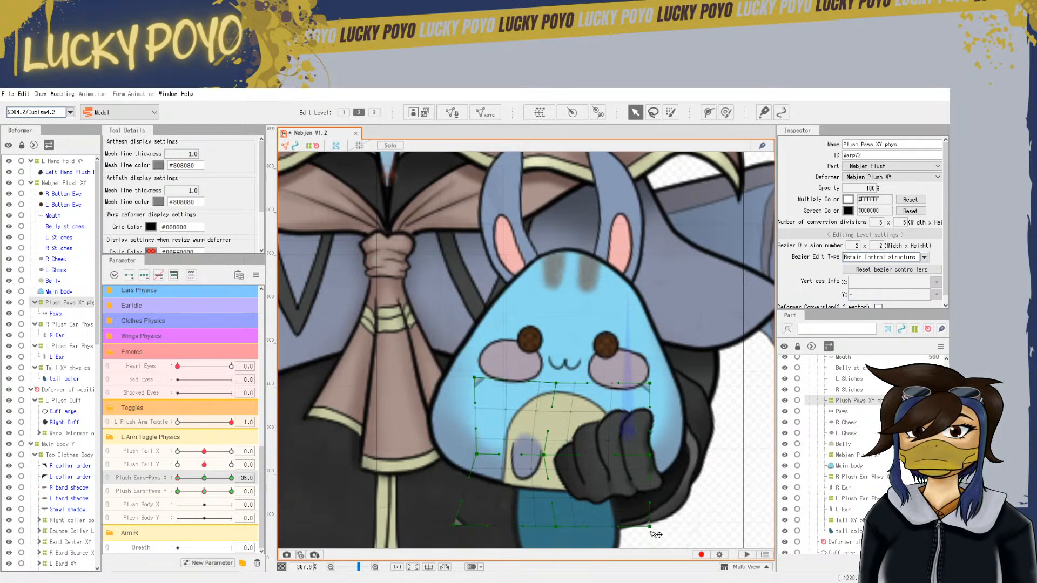
pyautogui.moveTo(650, 527); pyautogui.dragTo(627, 521)
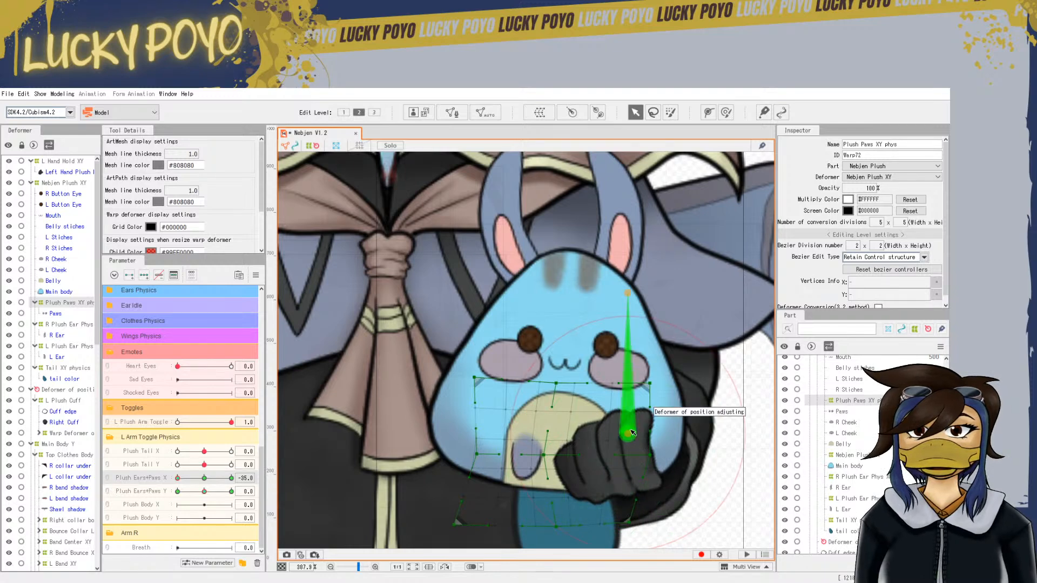
# Hide the left hand holding the plush, pull the paws deformer's right-edge and upper-right points inward, and rotate the whole deformer slightly clockwise
pyautogui.scroll(4, 885, 458)
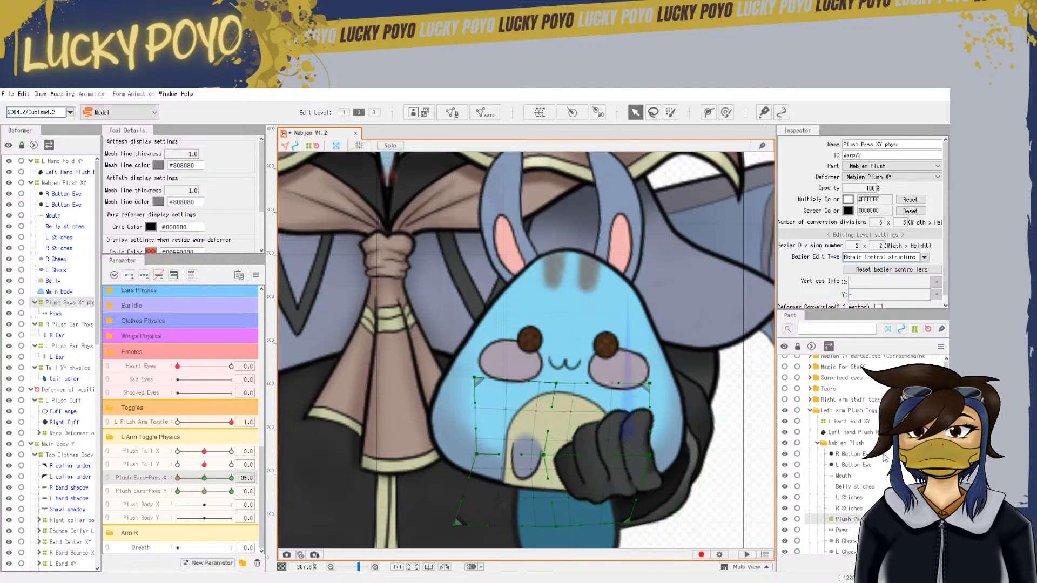
pyautogui.click(784, 432)
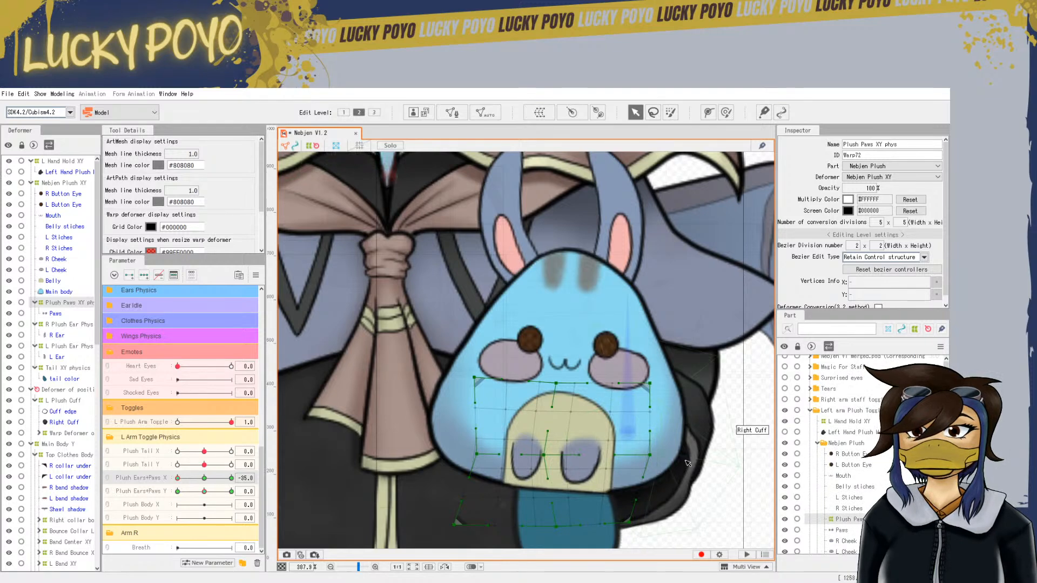
pyautogui.moveTo(650, 455); pyautogui.dragTo(643, 454)
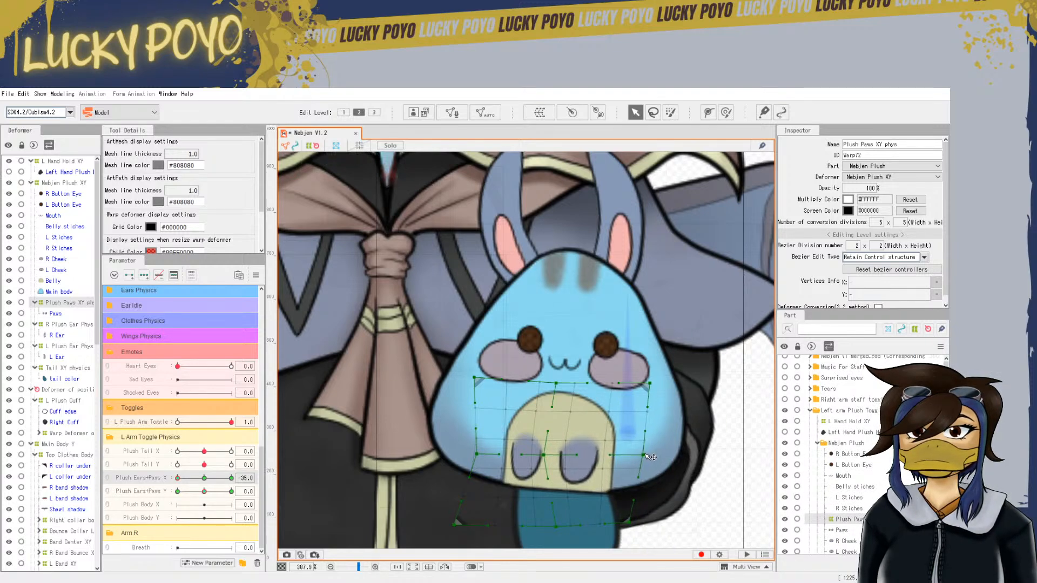
pyautogui.moveTo(654, 384); pyautogui.dragTo(650, 382)
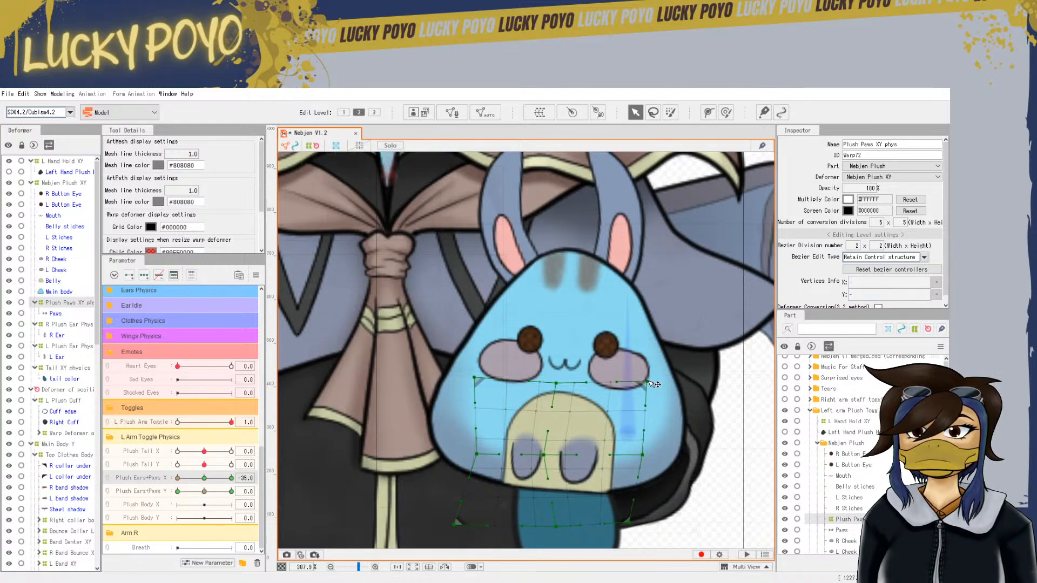
pyautogui.click(631, 508)
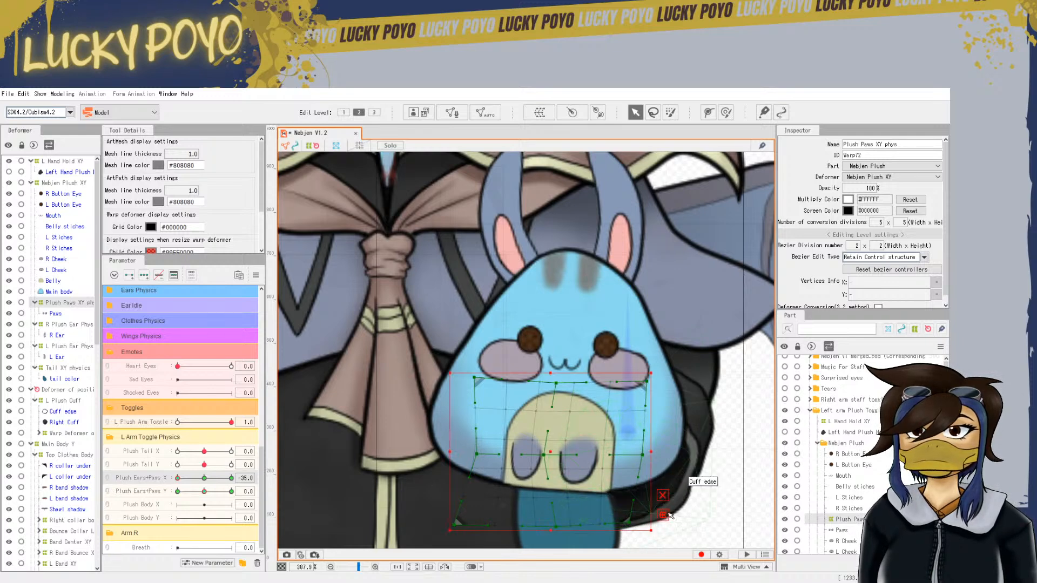
pyautogui.moveTo(655, 531); pyautogui.dragTo(648, 533)
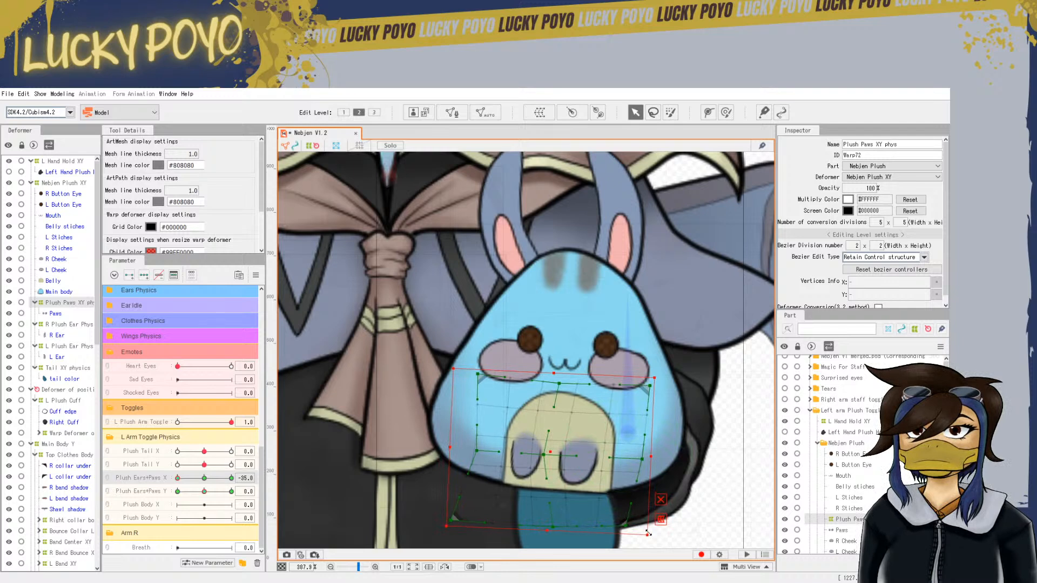
# At Plush Ears+Paws X 35.0, rotate the paws deformer slightly counter-clockwise and shift its center and lower points to the right
pyautogui.moveTo(177, 478); pyautogui.dragTo(233, 489)
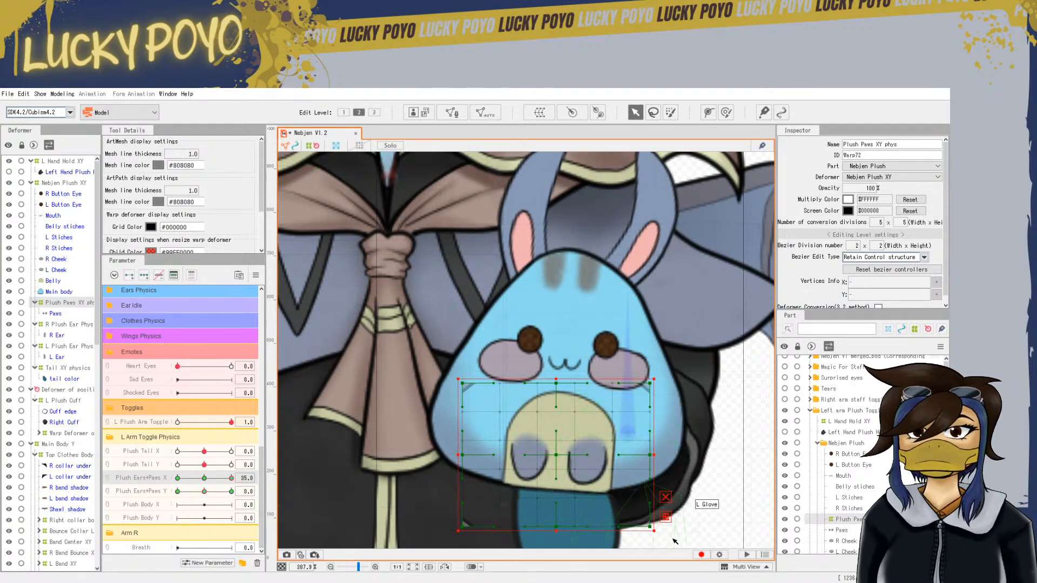
pyautogui.moveTo(659, 532); pyautogui.dragTo(671, 529)
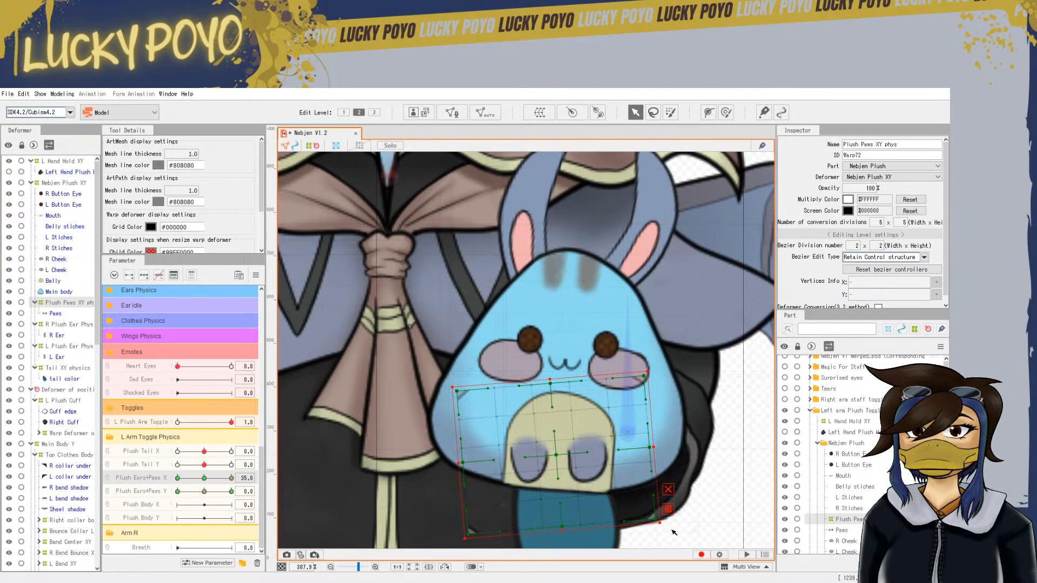
pyautogui.click(557, 455)
pyautogui.moveTo(558, 457)
pyautogui.mouseDown()
pyautogui.moveTo(620, 454)
pyautogui.moveTo(561, 485)
pyautogui.moveTo(561, 461)
pyautogui.mouseUp()
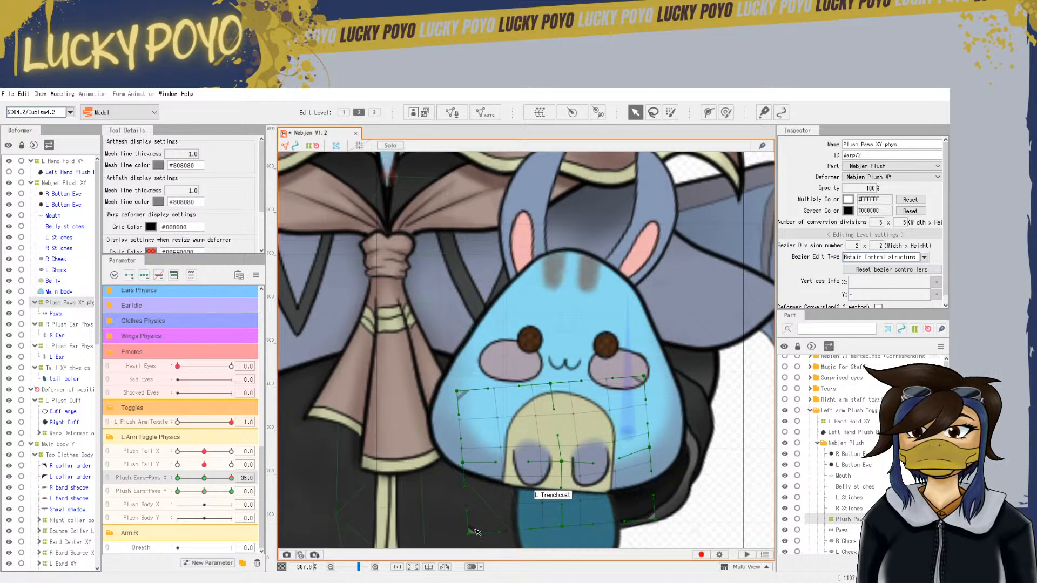
pyautogui.moveTo(469, 532); pyautogui.dragTo(566, 527)
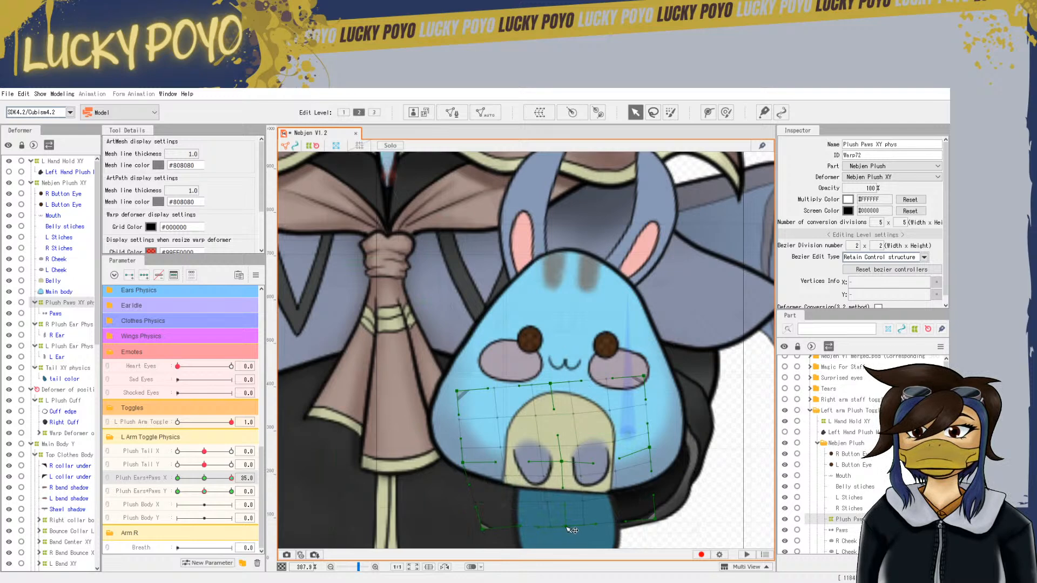
pyautogui.moveTo(655, 520); pyautogui.dragTo(660, 517)
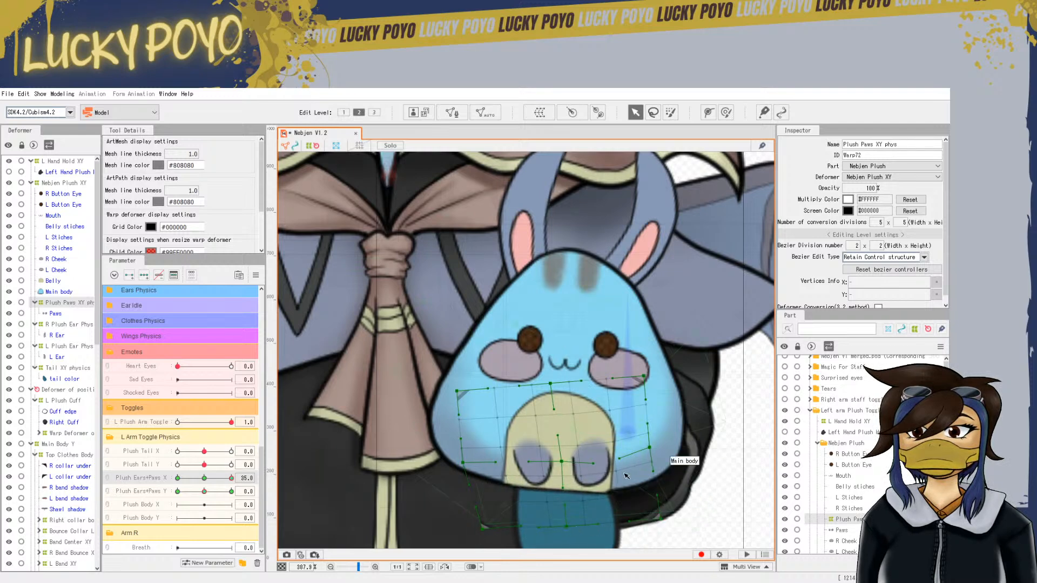
# Narrow the paws deformer at X 35.0 by pulling its right-edge, upper-right and upper-left control points inward
pyautogui.moveTo(619, 458); pyautogui.dragTo(581, 460)
pyautogui.moveTo(650, 448); pyautogui.dragTo(641, 454)
pyautogui.moveTo(649, 378); pyautogui.dragTo(642, 380)
pyautogui.moveTo(457, 390); pyautogui.dragTo(464, 390)
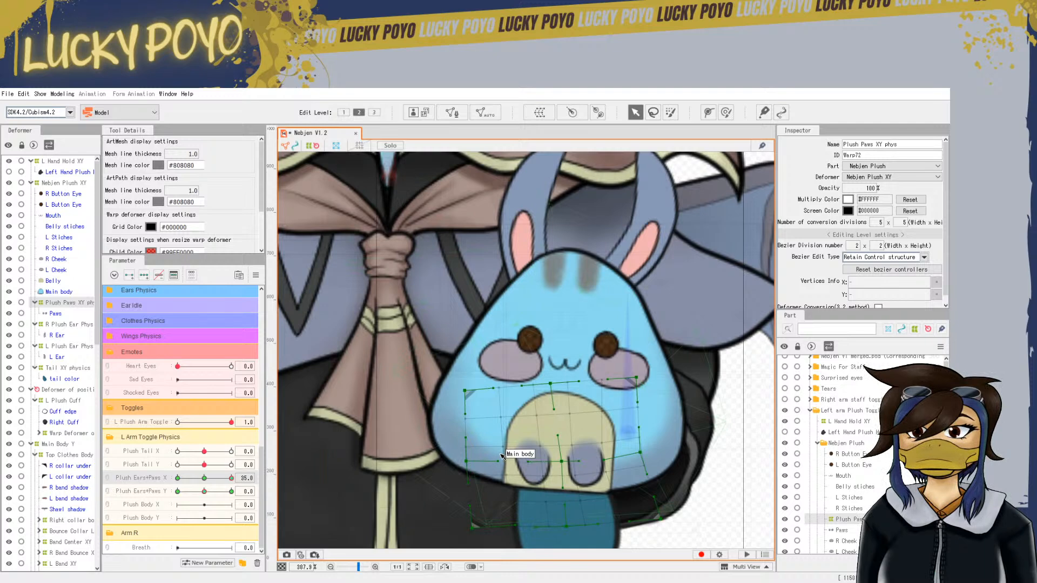
# Compare both X extremes, nudge the paws deformer's center, right-edge and lower-right points farther right at 35.0, and sweep the parameter to check
pyautogui.moveTo(177, 479)
pyautogui.mouseDown()
pyautogui.moveTo(237, 482)
pyautogui.moveTo(176, 488)
pyautogui.moveTo(222, 498)
pyautogui.moveTo(164, 490)
pyautogui.mouseUp()
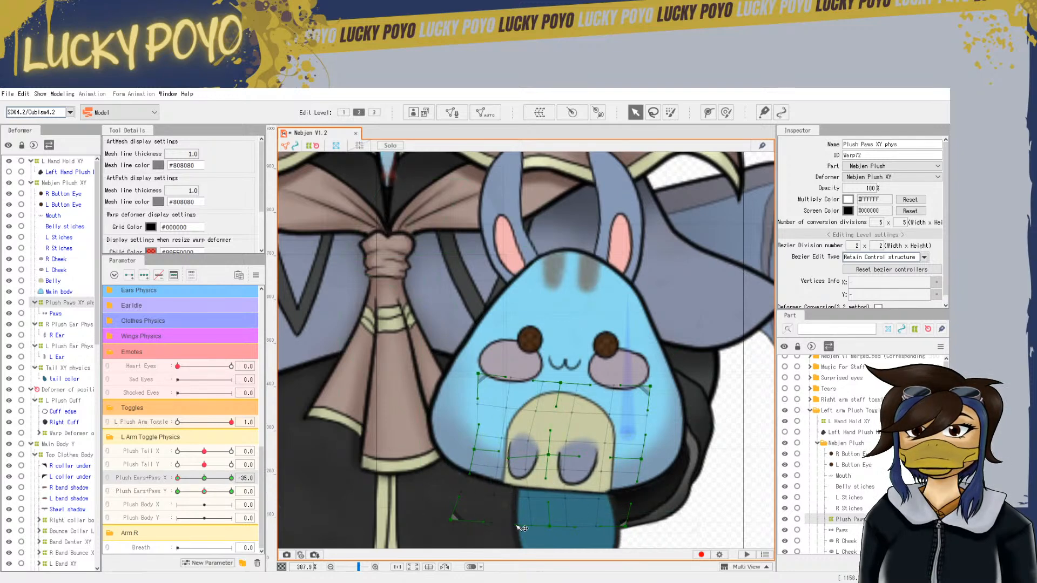
pyautogui.moveTo(178, 478); pyautogui.dragTo(232, 478)
pyautogui.moveTo(642, 451); pyautogui.dragTo(647, 447)
pyautogui.moveTo(561, 462); pyautogui.dragTo(566, 461)
pyautogui.moveTo(658, 521); pyautogui.dragTo(663, 519)
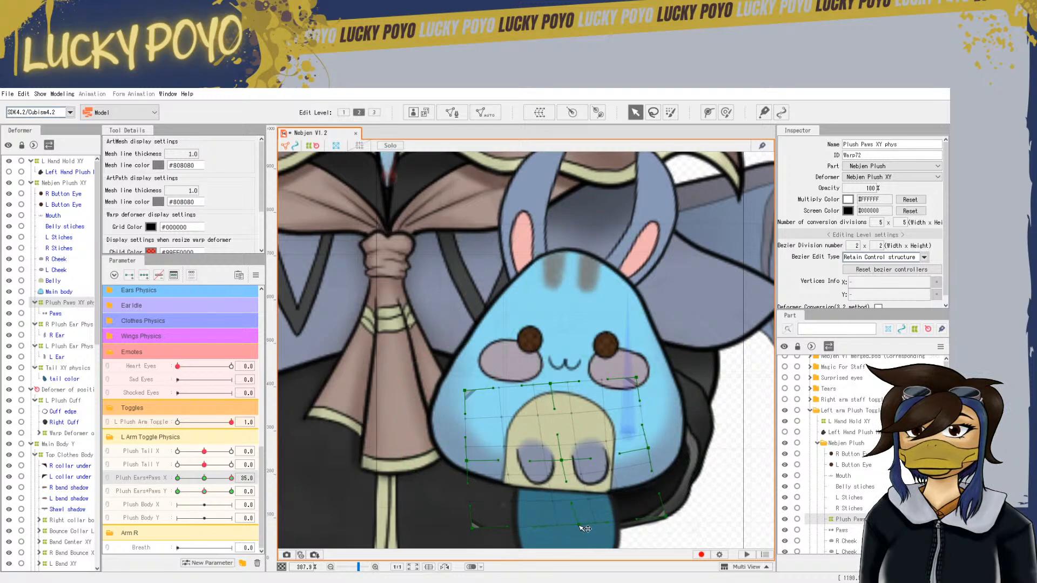
pyautogui.moveTo(229, 479)
pyautogui.mouseDown()
pyautogui.moveTo(177, 485)
pyautogui.moveTo(226, 488)
pyautogui.mouseUp()
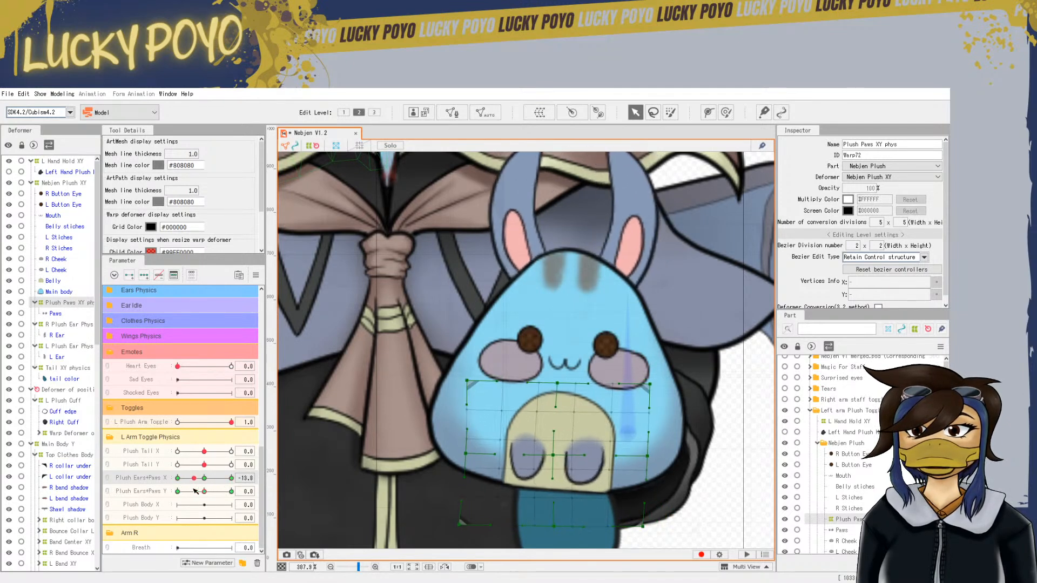
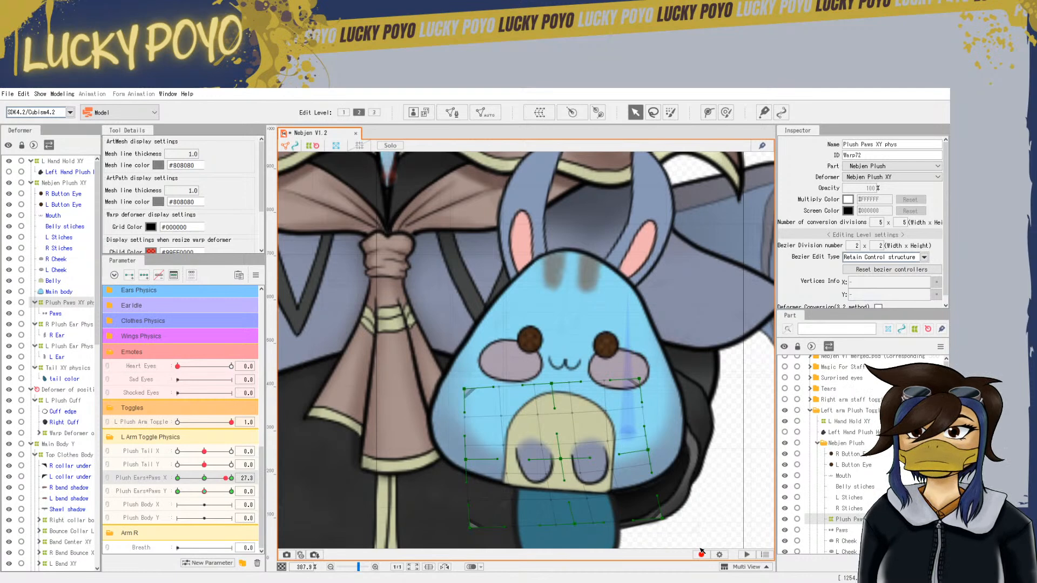
# At Plush Ears+Paws X -35.0, refine the left paw's bend by adjusting the deformer's left-edge and upper-left control points
pyautogui.moveTo(226, 478); pyautogui.dragTo(178, 489)
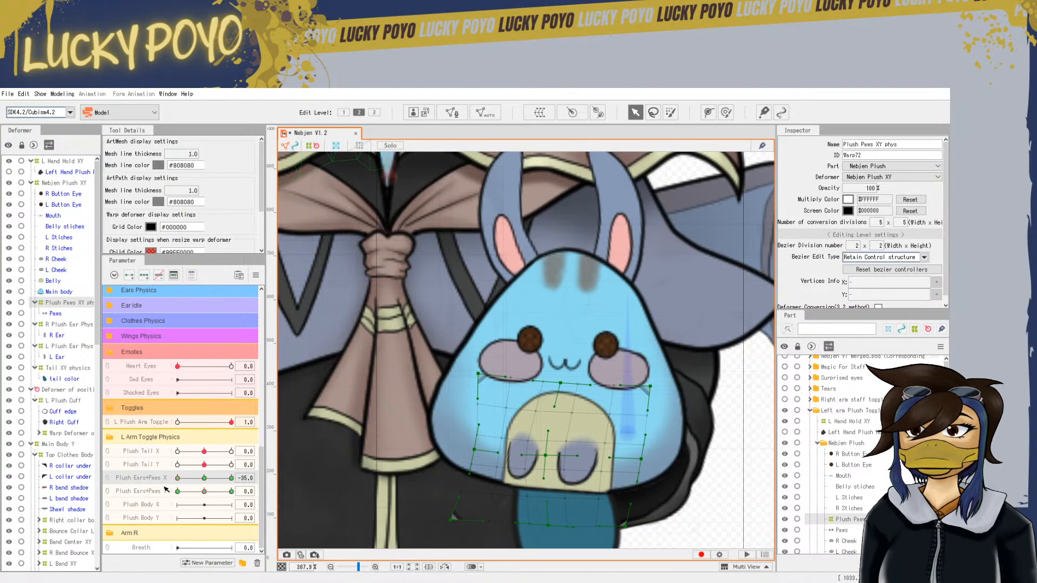
pyautogui.moveTo(165, 489)
pyautogui.mouseDown()
pyautogui.moveTo(272, 486)
pyautogui.moveTo(167, 490)
pyautogui.mouseUp()
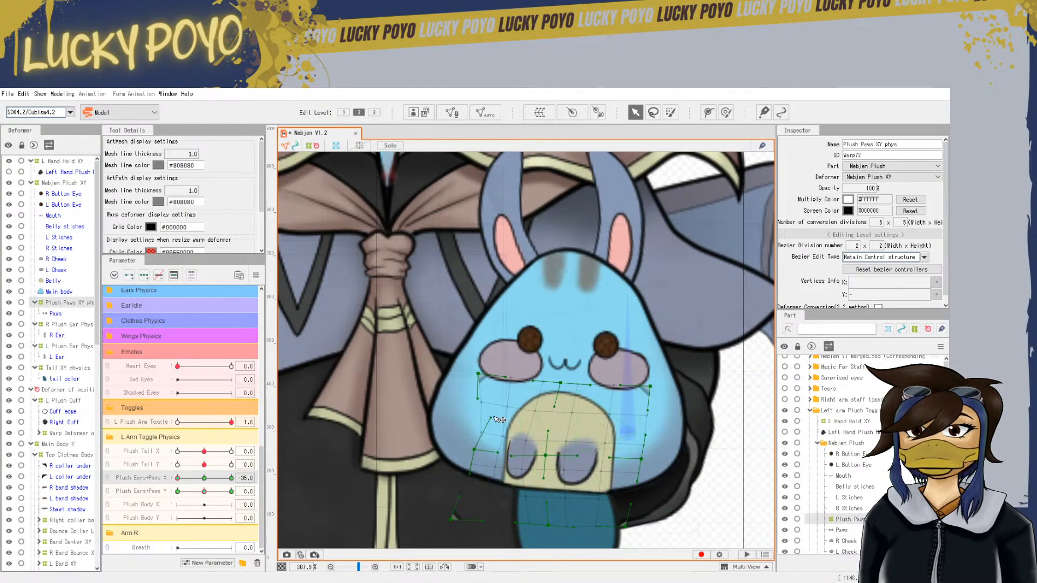
pyautogui.moveTo(484, 379); pyautogui.dragTo(493, 374)
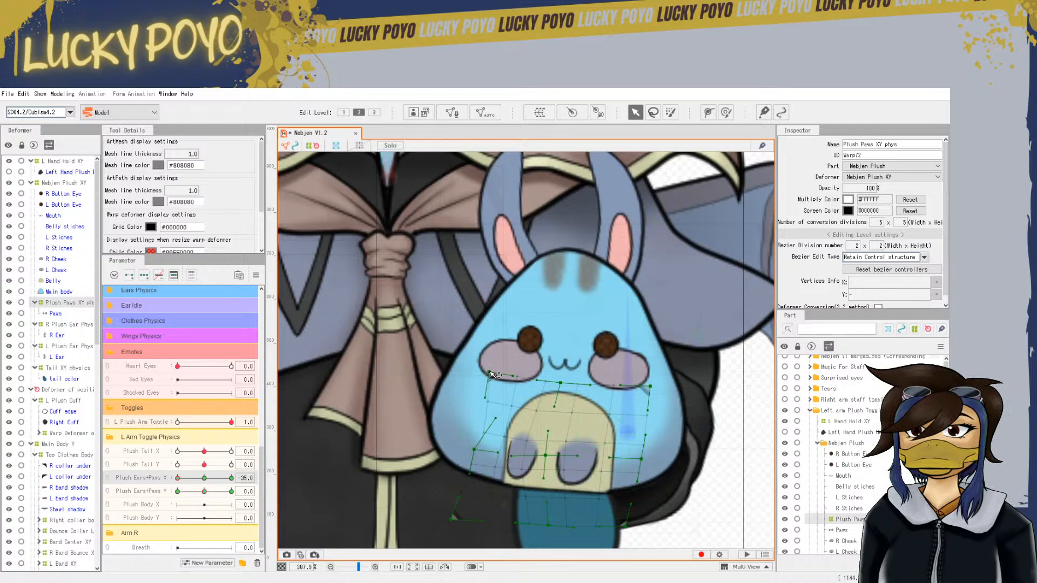
pyautogui.moveTo(466, 449); pyautogui.dragTo(471, 449)
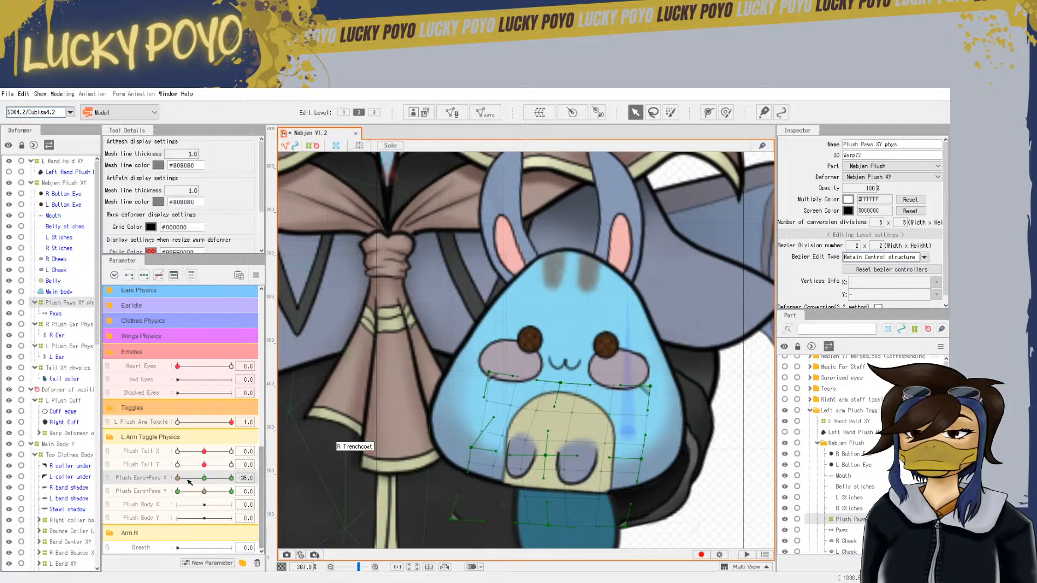
# At Plush Ears+Paws X 35.0, move the paws deformer's right-edge midpoint outward, and return the parameter to 0.0
pyautogui.moveTo(178, 478); pyautogui.dragTo(263, 484)
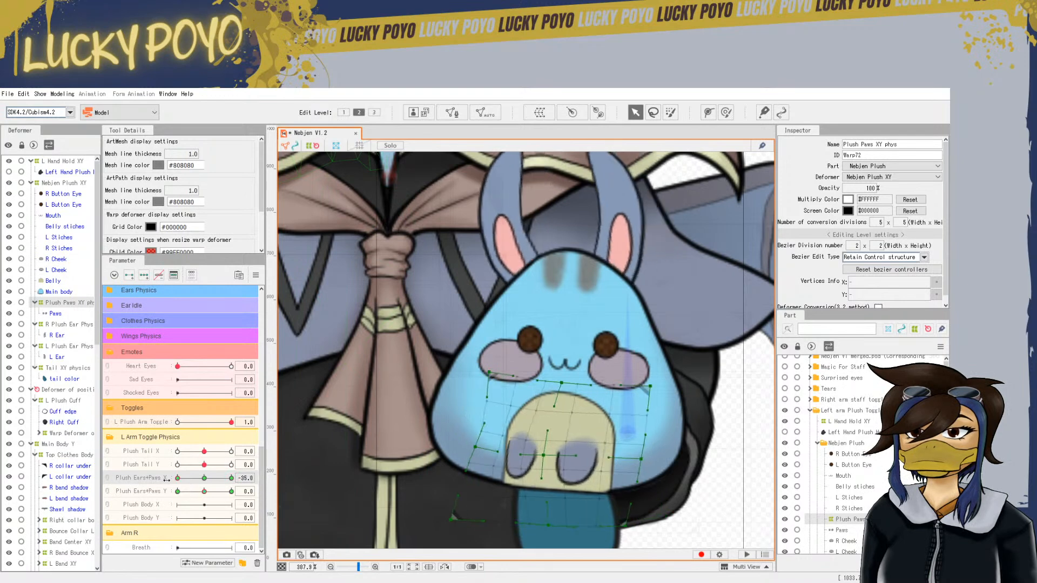
pyautogui.moveTo(647, 448); pyautogui.dragTo(659, 447)
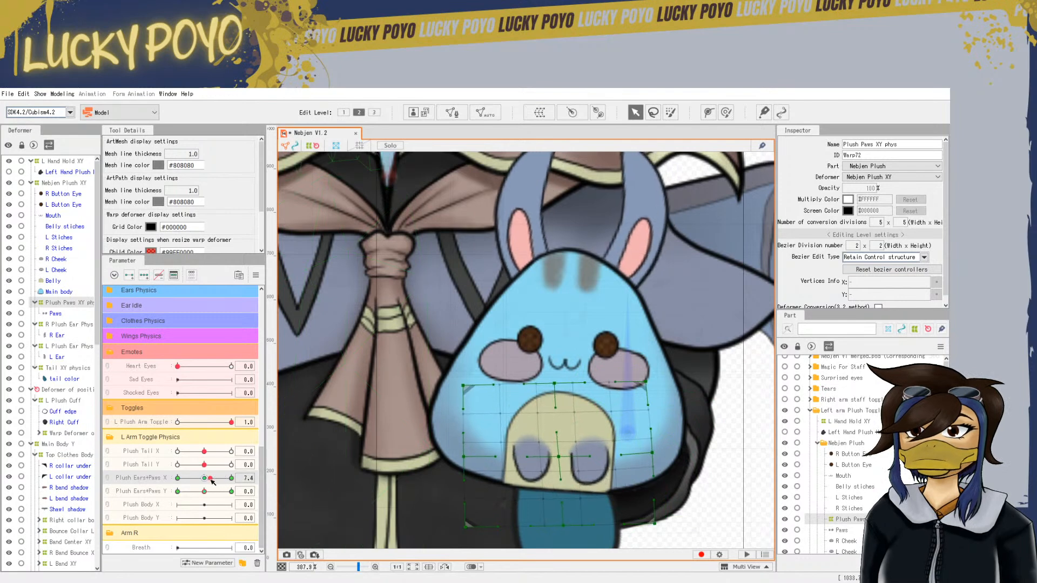
pyautogui.moveTo(250, 474); pyautogui.dragTo(204, 479)
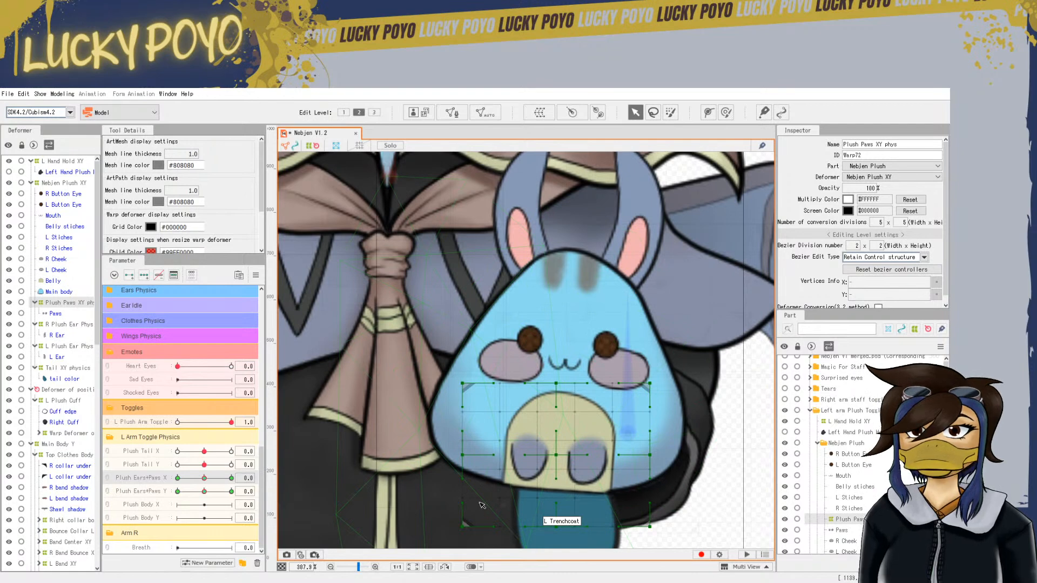
# At Plush Ears+Paws Y 35.0, select all the paws deformer's points and compress it slightly upward from its lower edge
pyautogui.click(147, 489)
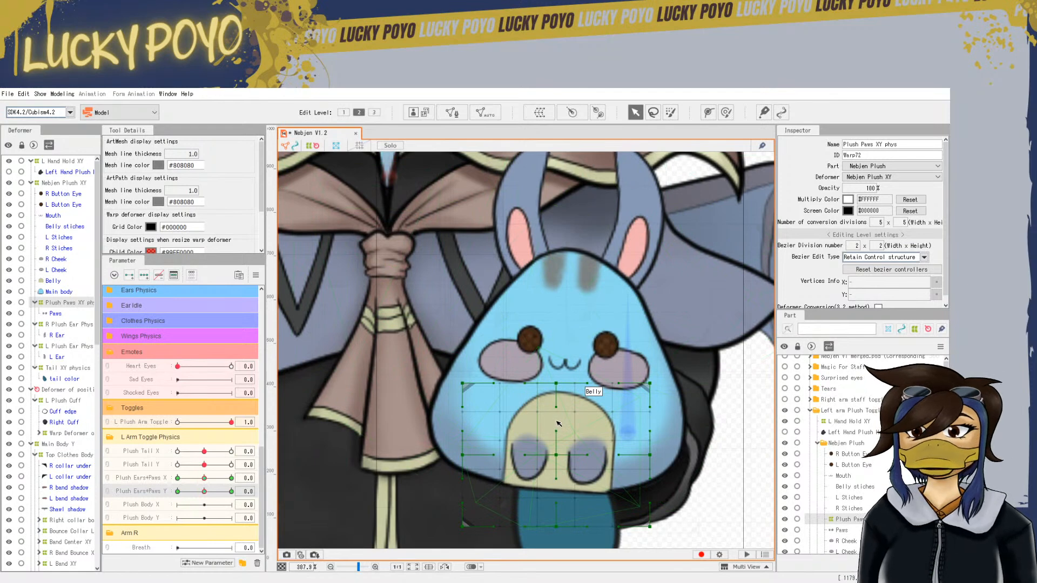
pyautogui.hotkey('ctrl', 'a')
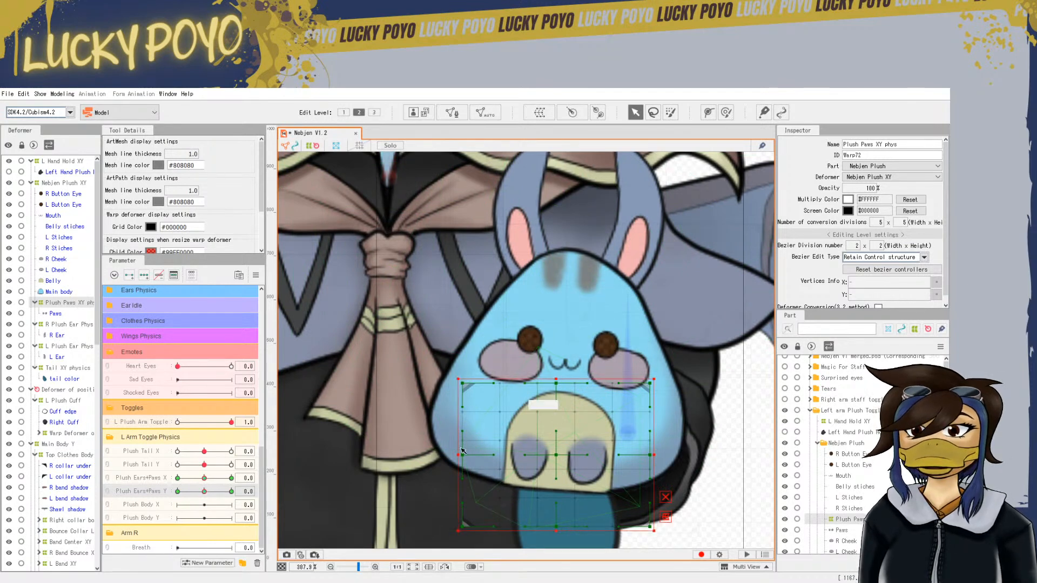
pyautogui.click(231, 491)
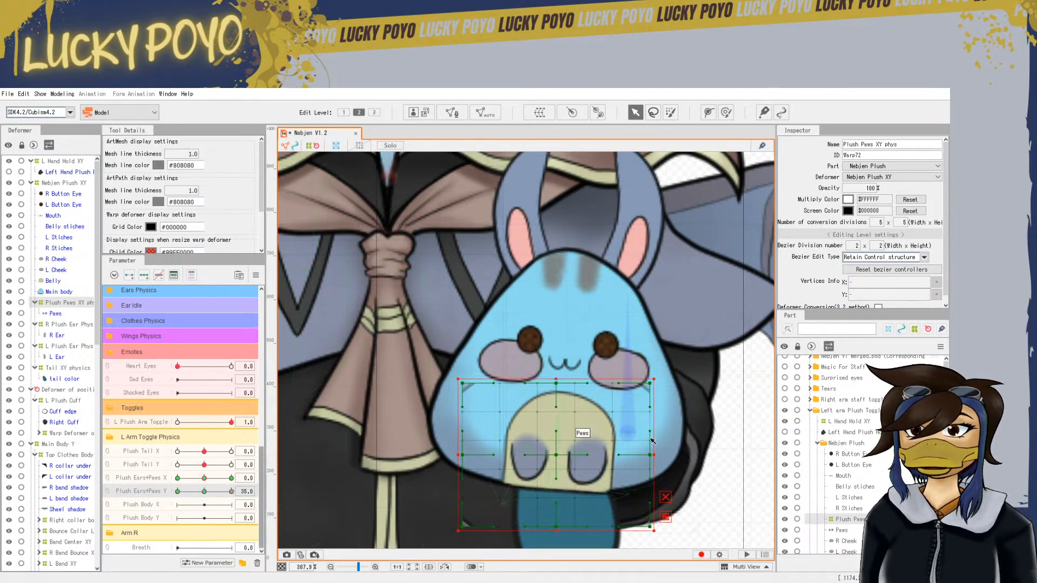
pyautogui.moveTo(558, 529); pyautogui.dragTo(561, 523)
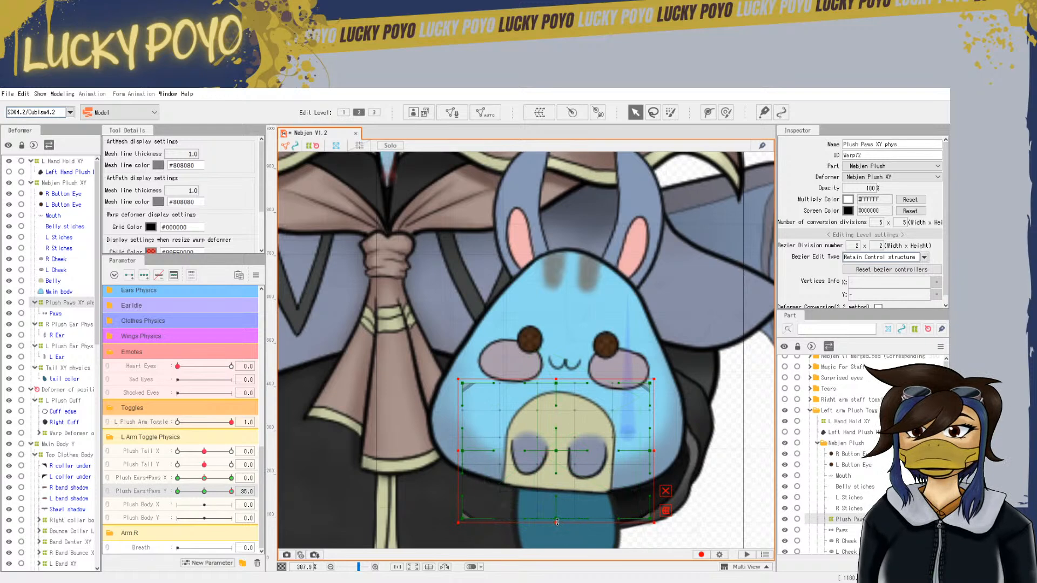
# At Plush Ears+Paws Y 35.0, compress the paws deformer vertically from its lower edge and raise its center point
pyautogui.moveTo(557, 522); pyautogui.dragTo(559, 513)
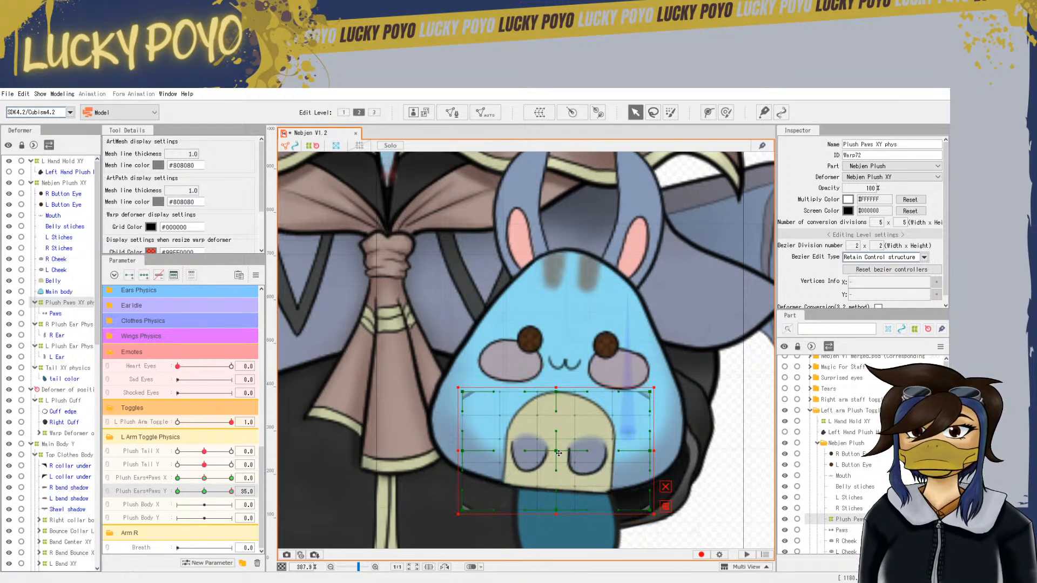
pyautogui.click(535, 474)
pyautogui.moveTo(558, 450); pyautogui.dragTo(558, 440)
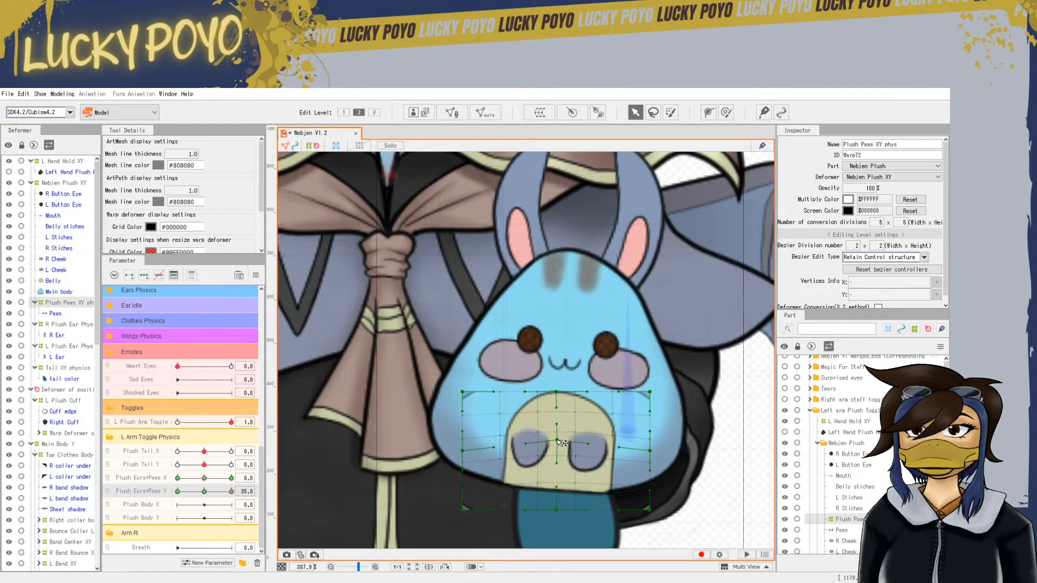
pyautogui.moveTo(556, 465); pyautogui.dragTo(555, 480)
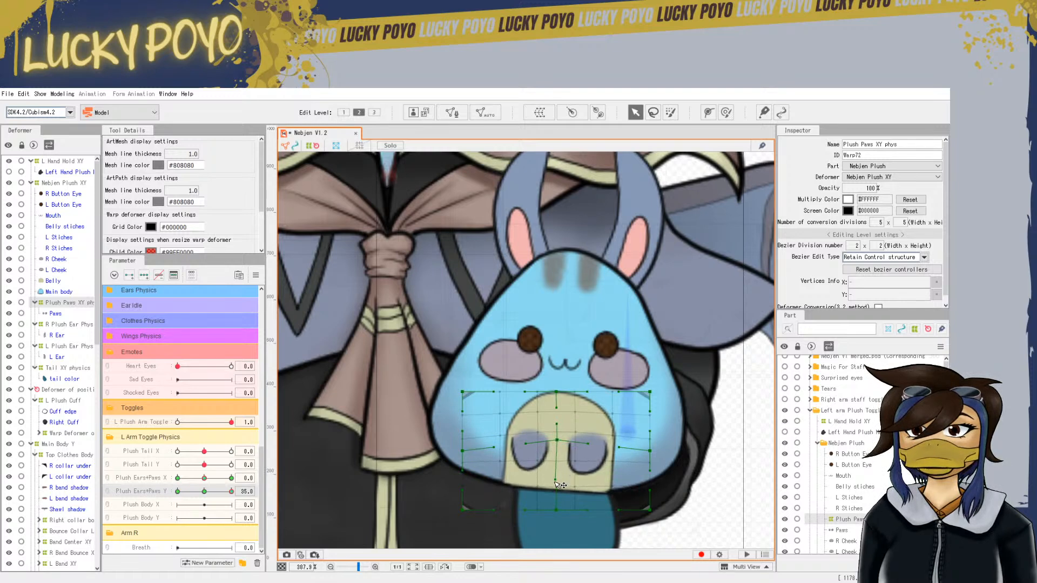
# At Plush Ears+Paws Y -35.0, move the whole paws deformer down, adjust its center and top-middle points, and sweep the parameter to check
pyautogui.moveTo(204, 491); pyautogui.dragTo(182, 496)
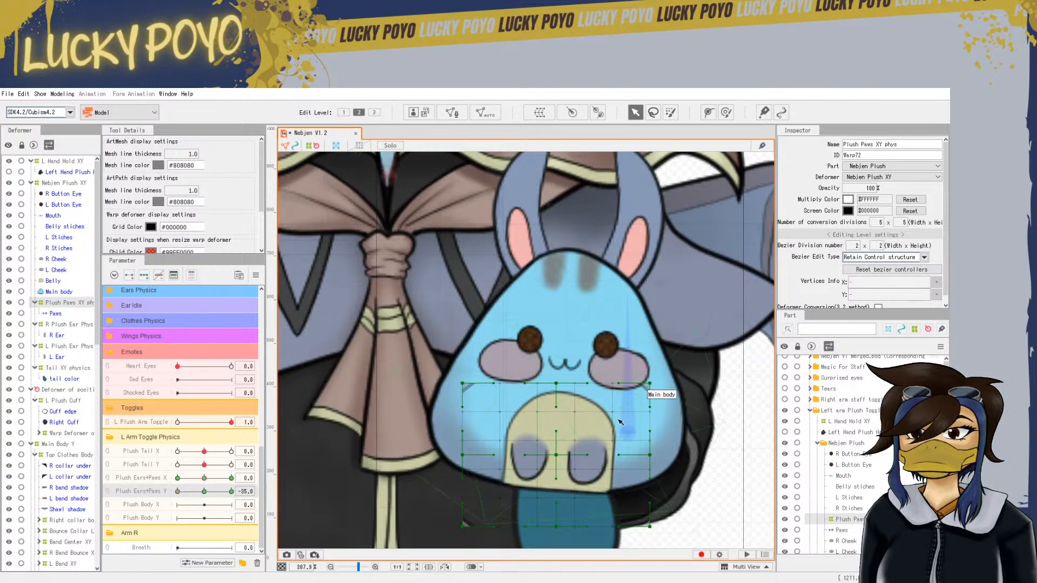
pyautogui.click(649, 385)
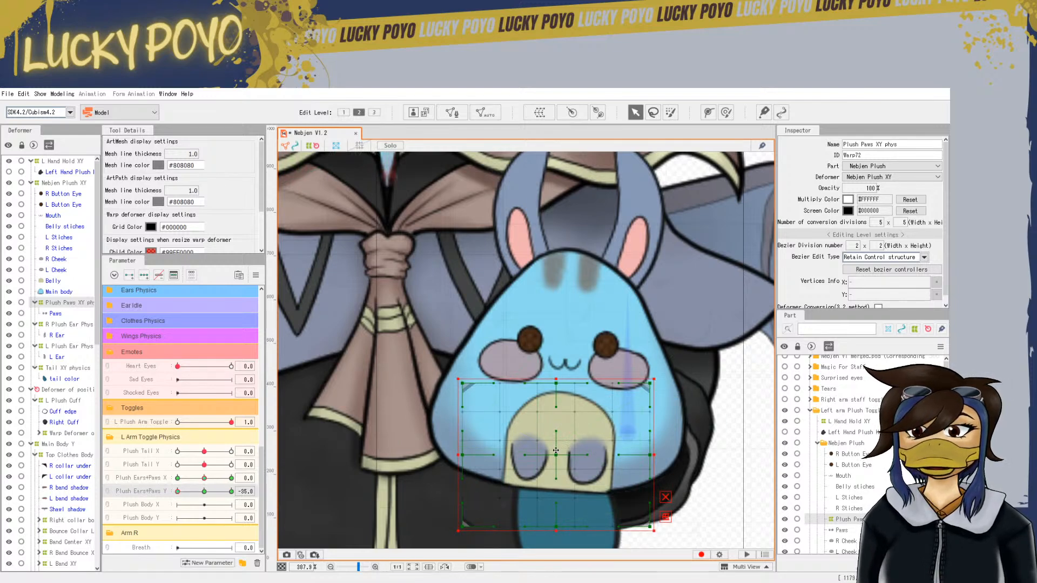
pyautogui.moveTo(559, 455); pyautogui.dragTo(559, 466)
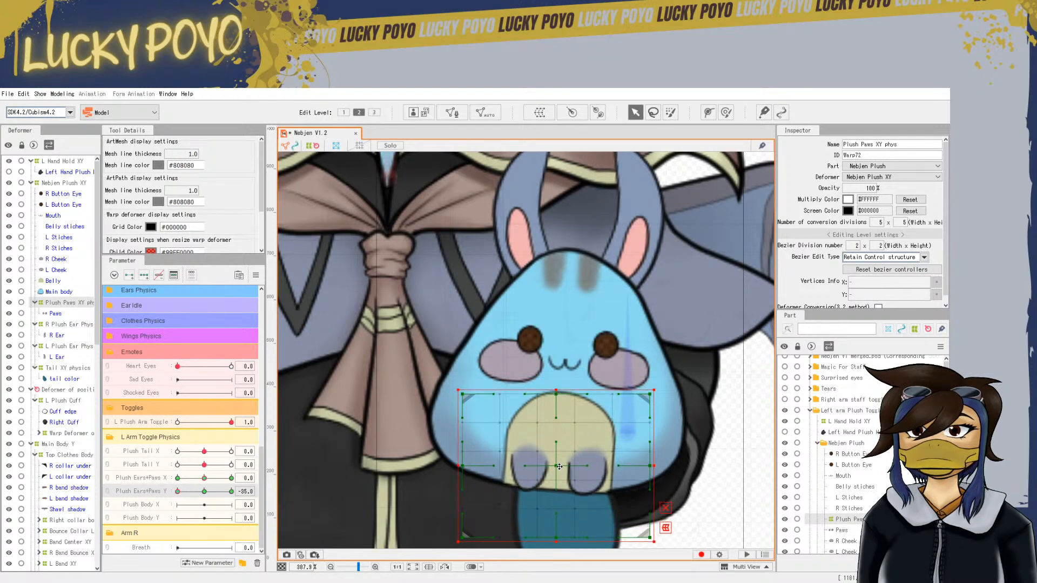
pyautogui.hotkey('ctrl', 's')
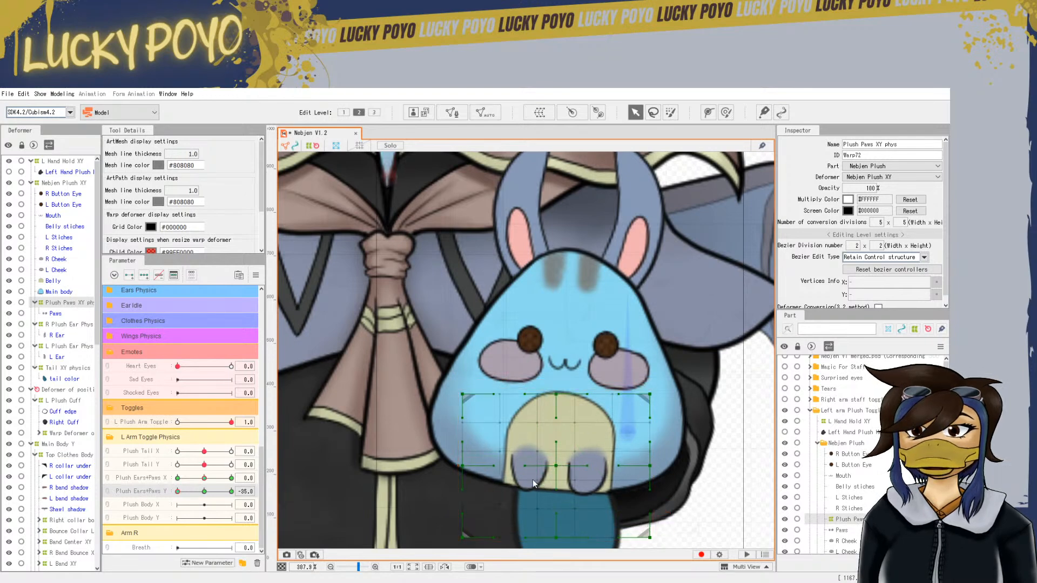
pyautogui.moveTo(558, 468); pyautogui.dragTo(565, 394)
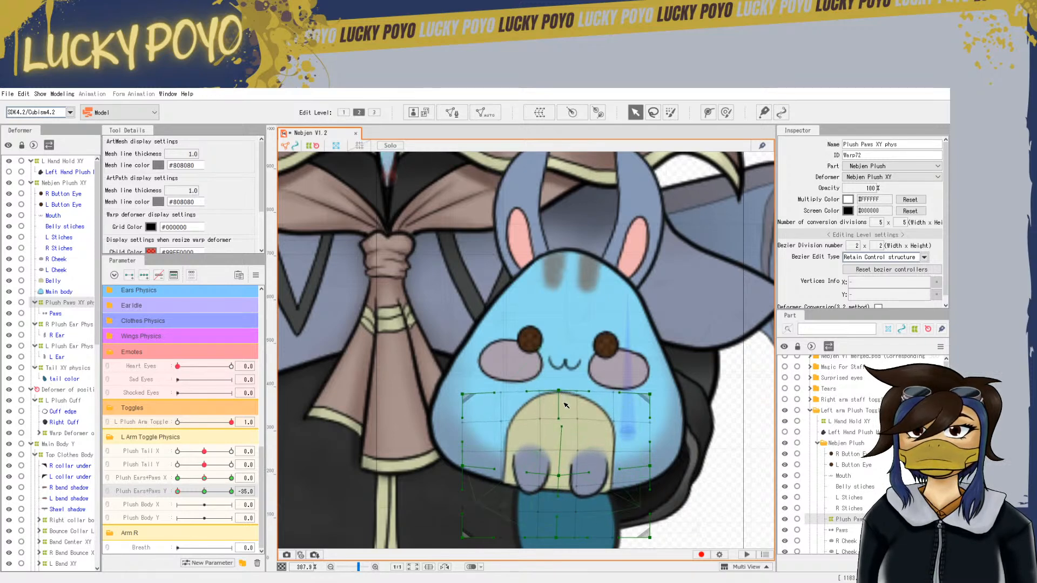
pyautogui.moveTo(185, 492); pyautogui.dragTo(159, 511)
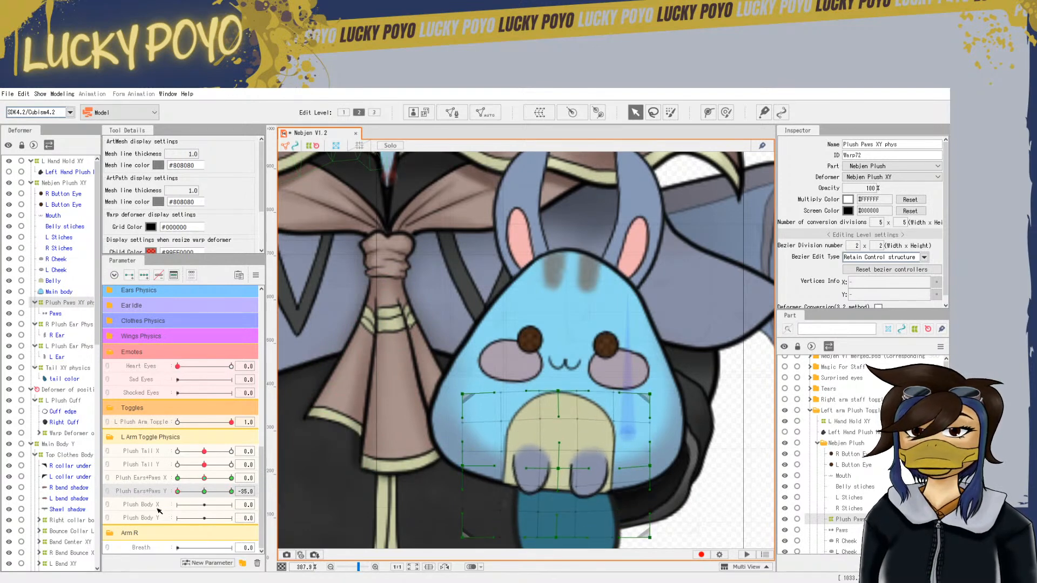
# Compare the paws at both X extremes with Y at -35.0, reset Y to 0.0, and reselect the paws deformer
pyautogui.click(178, 479)
pyautogui.click(230, 479)
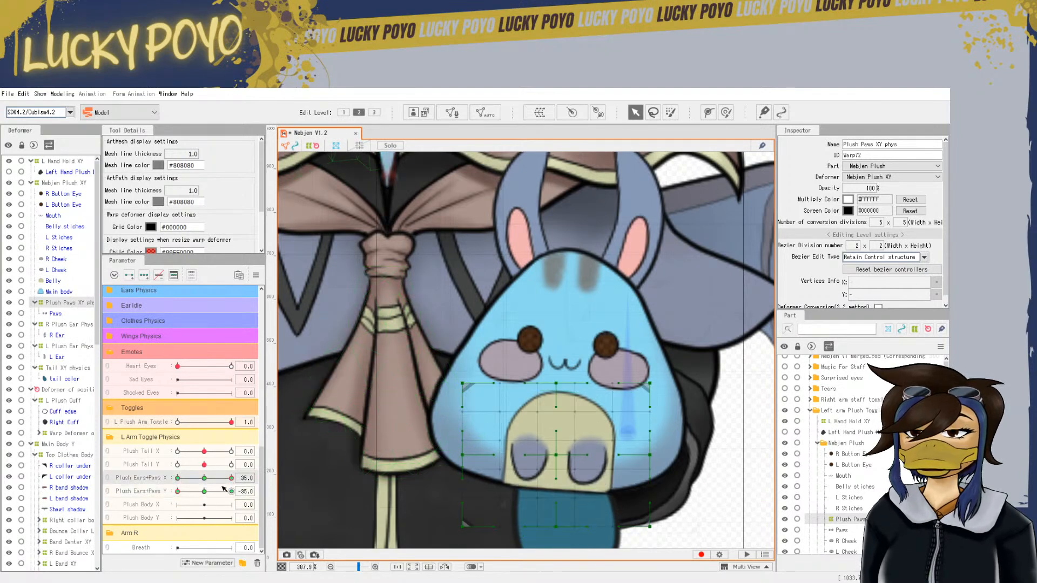
pyautogui.click(204, 491)
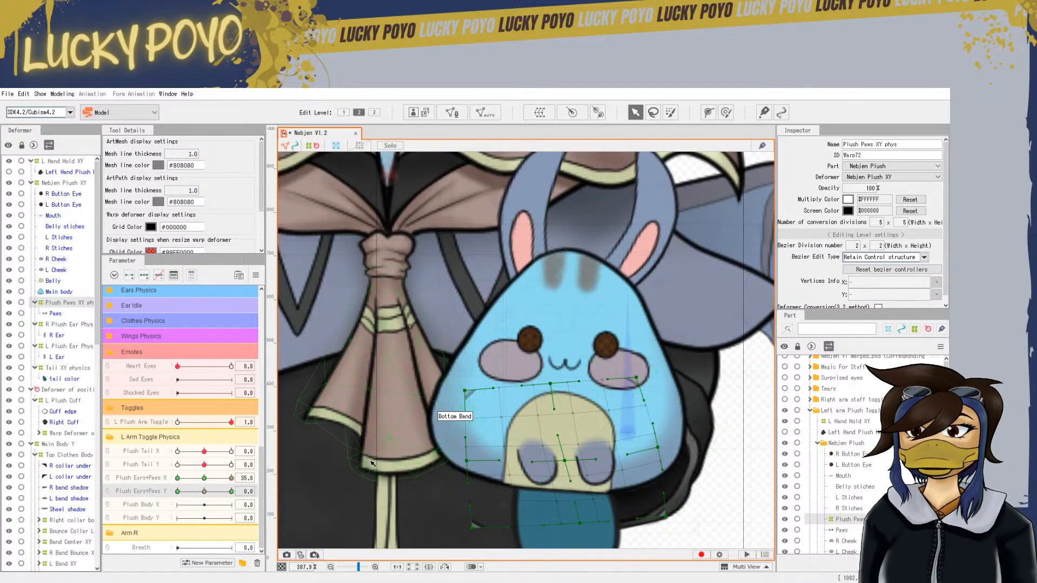
pyautogui.click(401, 464)
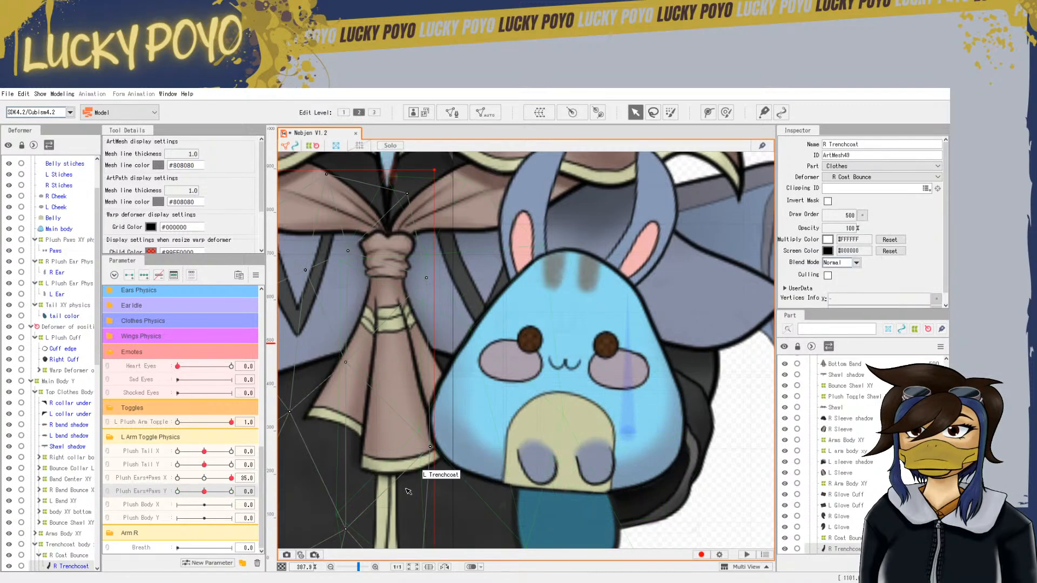
pyautogui.click(557, 466)
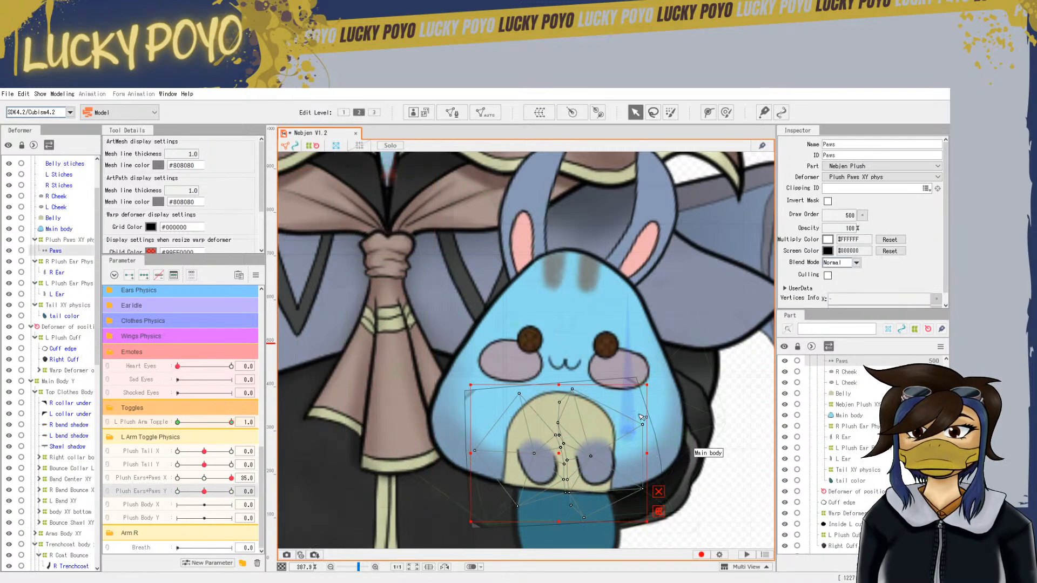
pyautogui.click(637, 382)
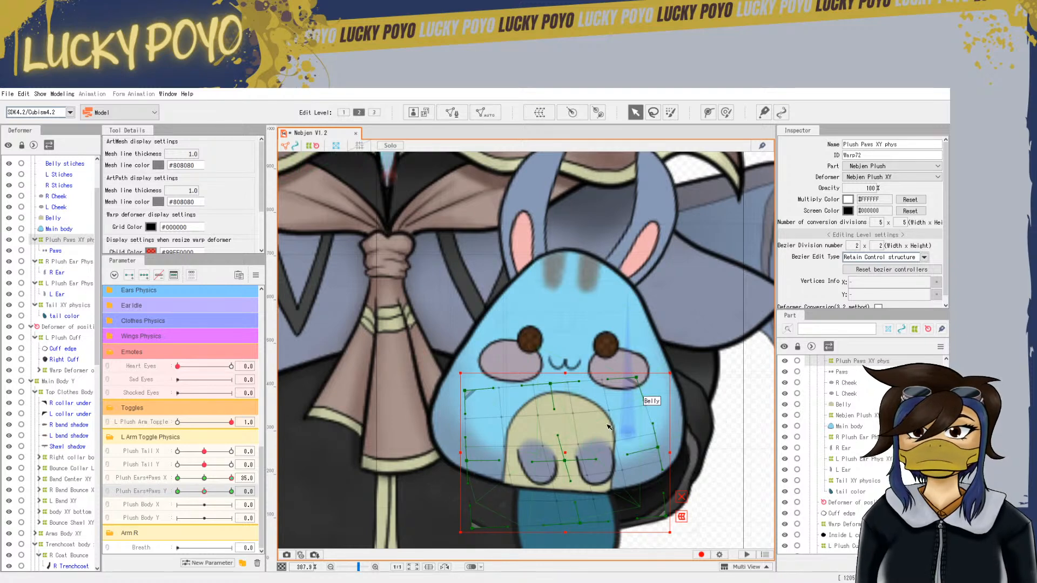
# Check the paws deformer at the separate and combined extremes of Plush Ears+Paws X and Y
pyautogui.click(180, 478)
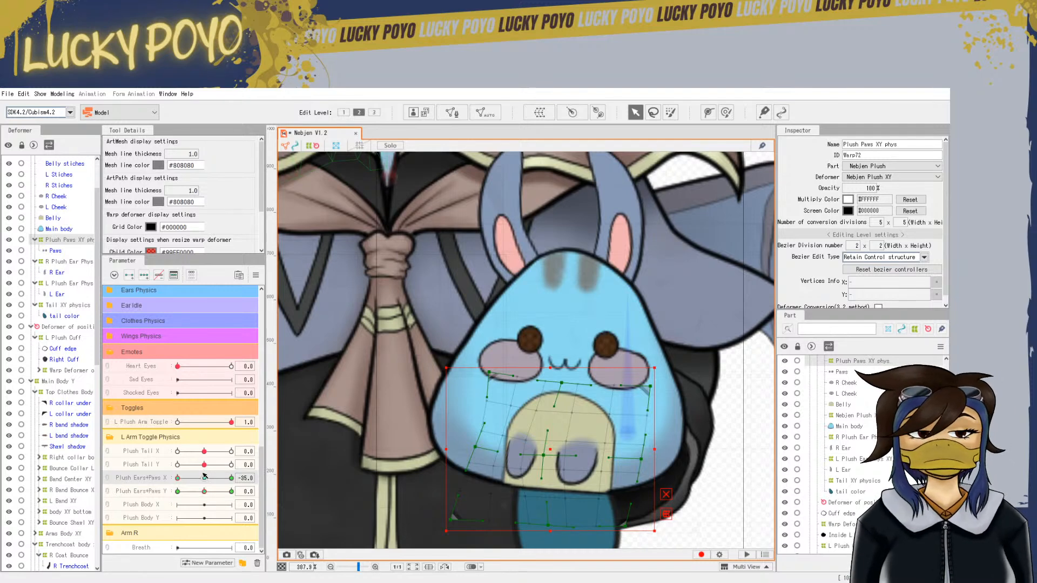
pyautogui.click(232, 478)
pyautogui.click(179, 478)
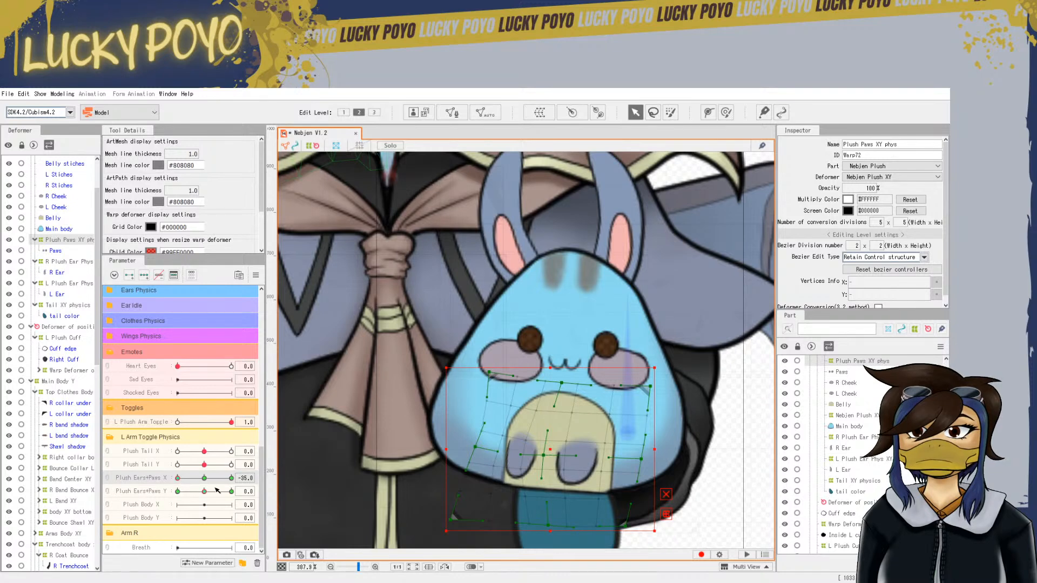
pyautogui.click(231, 478)
pyautogui.click(179, 491)
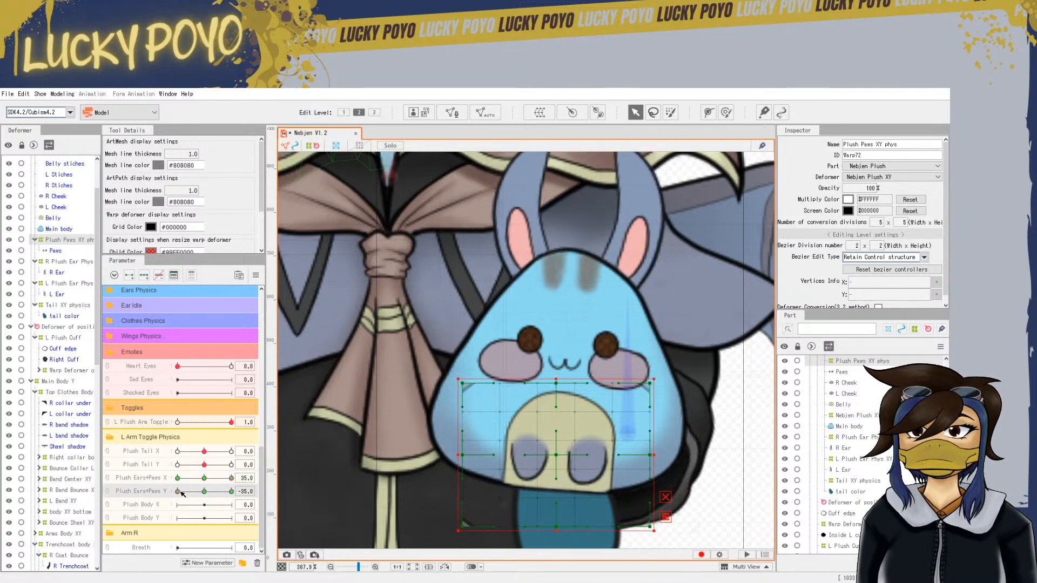
pyautogui.click(204, 479)
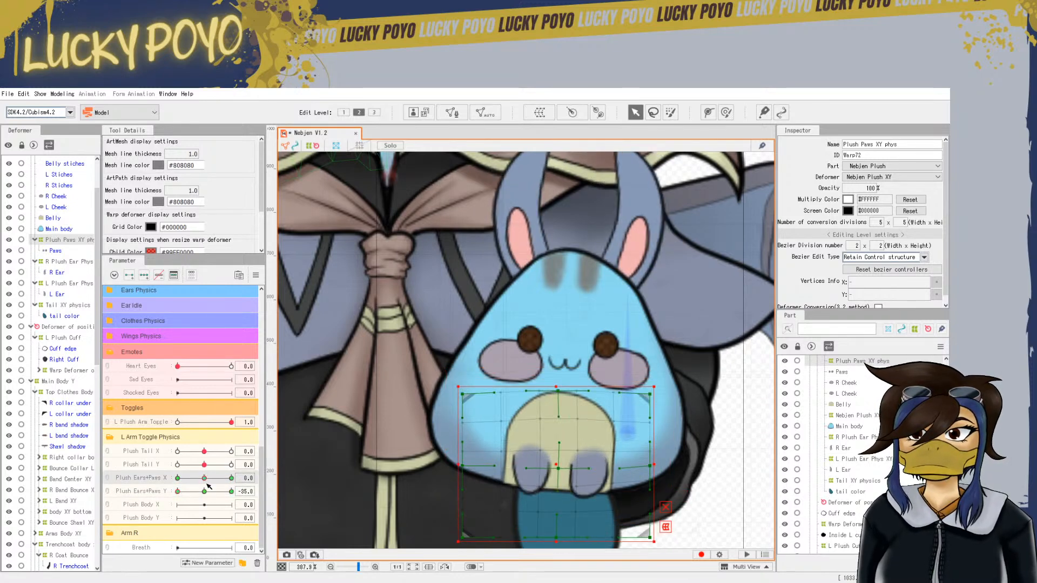
pyautogui.rightClick(204, 493)
pyautogui.click(204, 492)
pyautogui.click(205, 490)
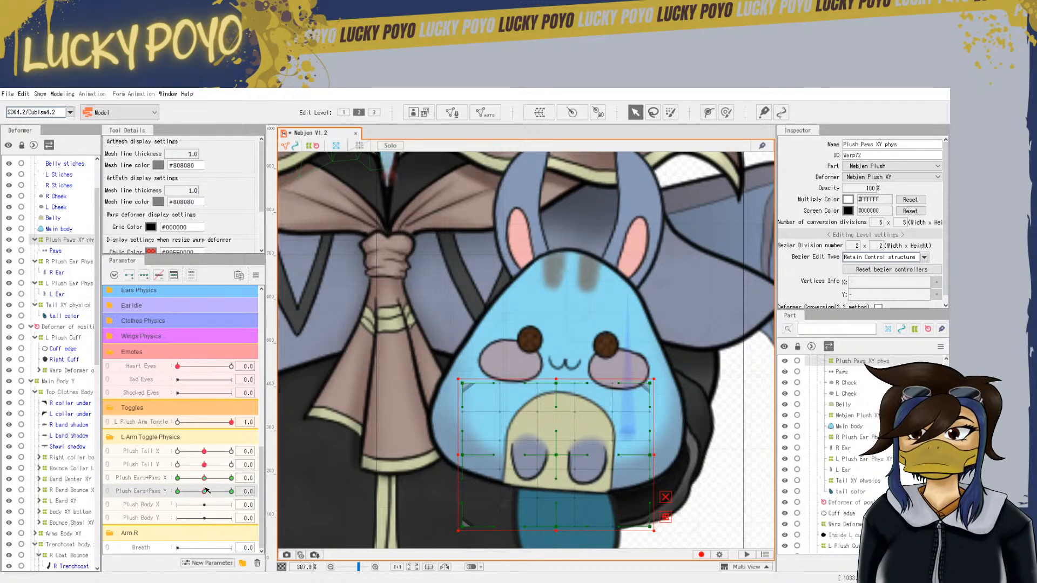
pyautogui.click(178, 492)
pyautogui.click(232, 492)
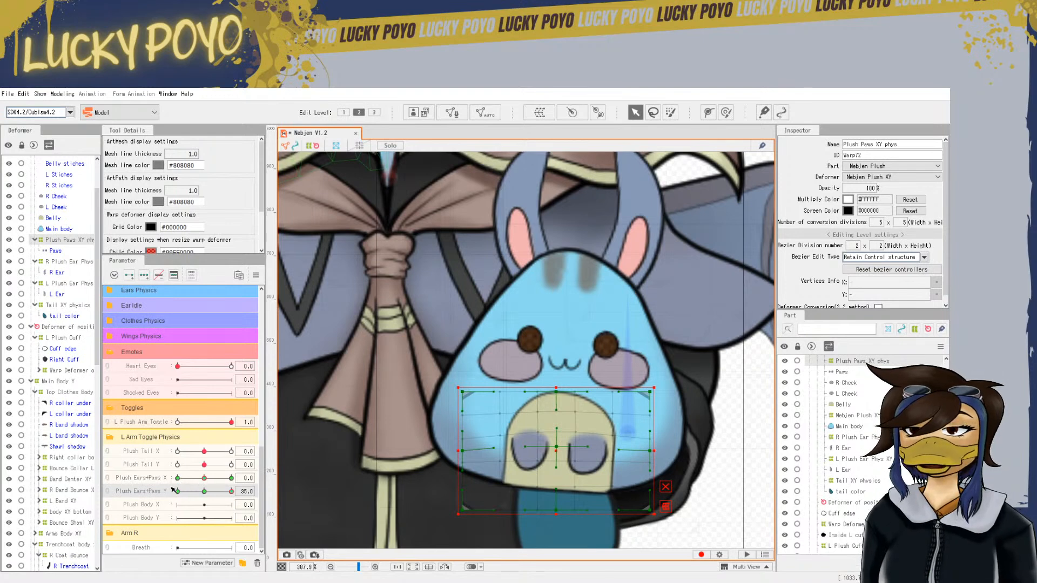
# Link the Plush Ears+Paws X and Y parameters, center both at 0.0, and synthesize the paws deformer's corners
pyautogui.click(107, 479)
pyautogui.moveTo(204, 479)
pyautogui.mouseDown()
pyautogui.moveTo(203, 503)
pyautogui.moveTo(204, 481)
pyautogui.mouseUp()
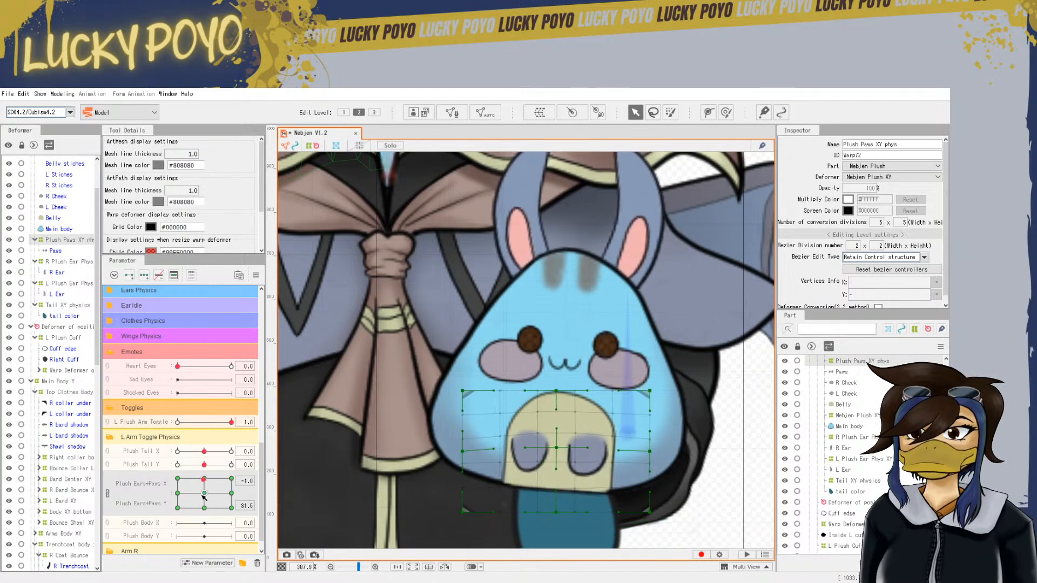
pyautogui.click(205, 492)
pyautogui.click(256, 275)
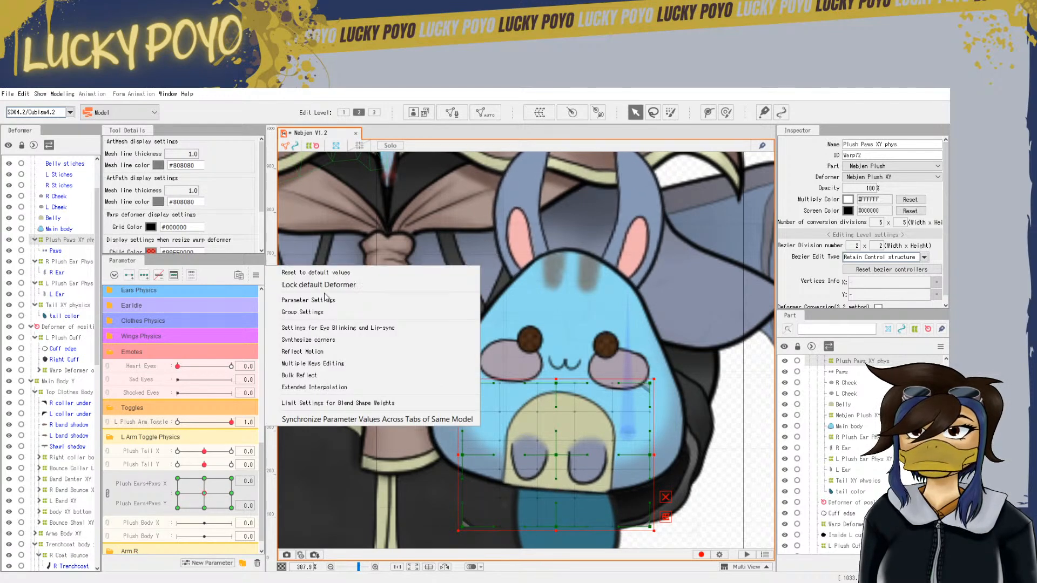
pyautogui.click(337, 344)
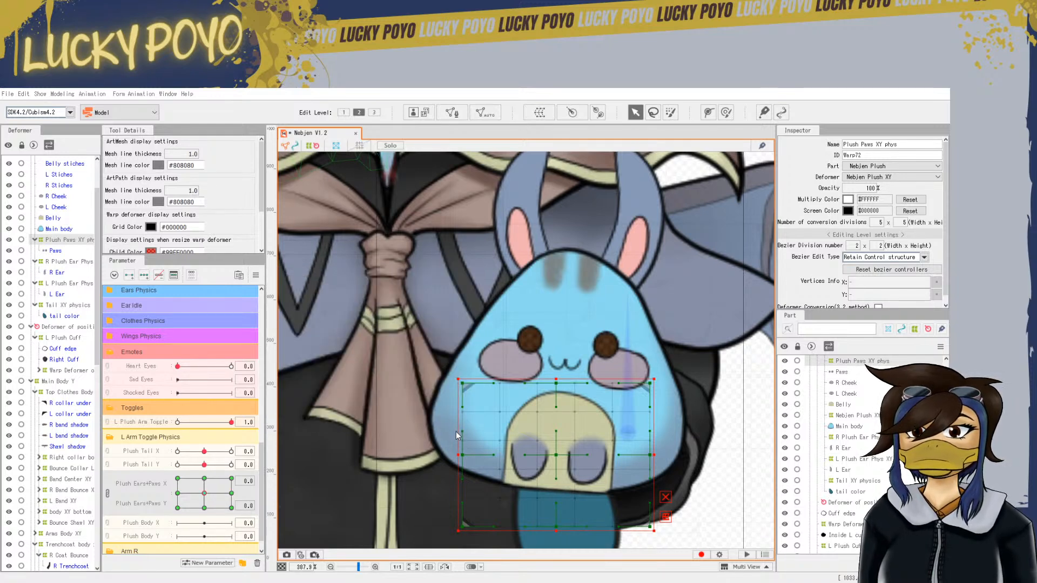
# Set L Plush Arm Toggle to 1.0 to show the plush
pyautogui.hotkey('ctrl', 'z')
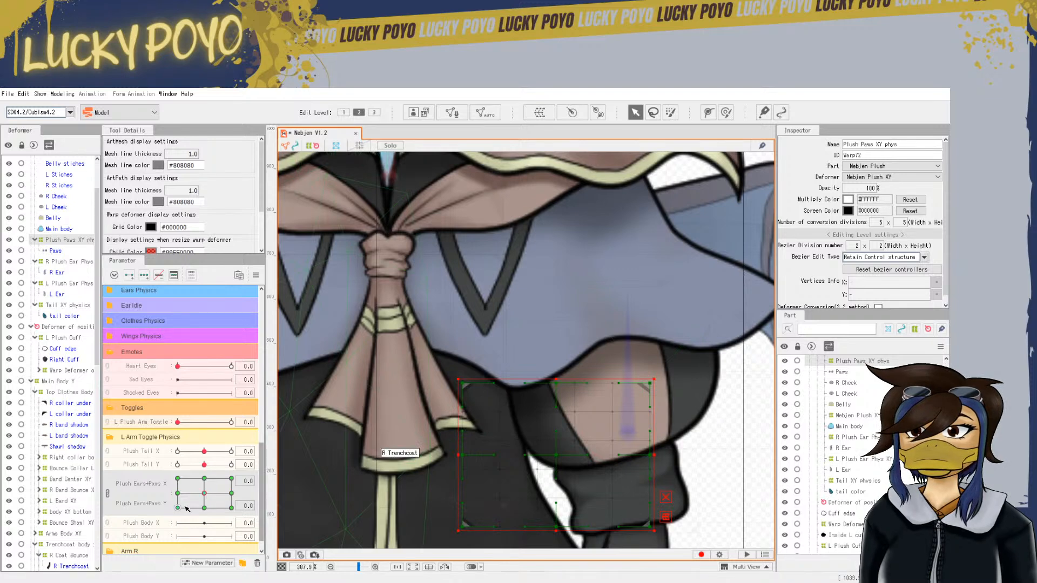
pyautogui.scroll(-1, 190, 511)
pyautogui.moveTo(177, 404); pyautogui.dragTo(253, 415)
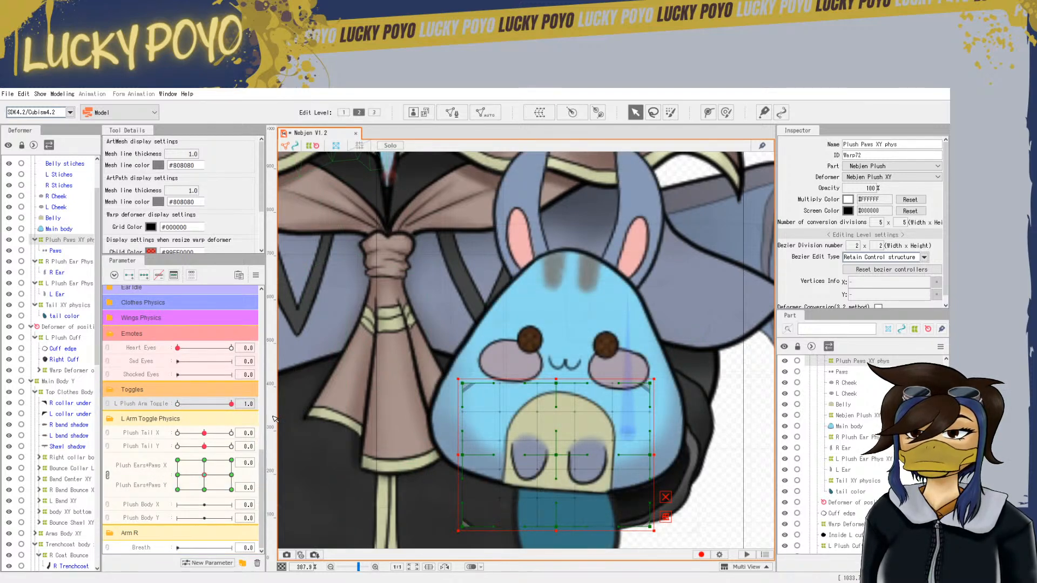
# Sweep the linked Plush Ears+Paws parameters through their corners to check the paws, and return both to 0.0
pyautogui.moveTo(204, 475); pyautogui.dragTo(226, 463)
pyautogui.moveTo(218, 521); pyautogui.dragTo(274, 451)
pyautogui.moveTo(178, 426)
pyautogui.mouseDown()
pyautogui.moveTo(138, 465)
pyautogui.moveTo(140, 479)
pyautogui.moveTo(169, 425)
pyautogui.moveTo(230, 430)
pyautogui.moveTo(172, 435)
pyautogui.mouseUp()
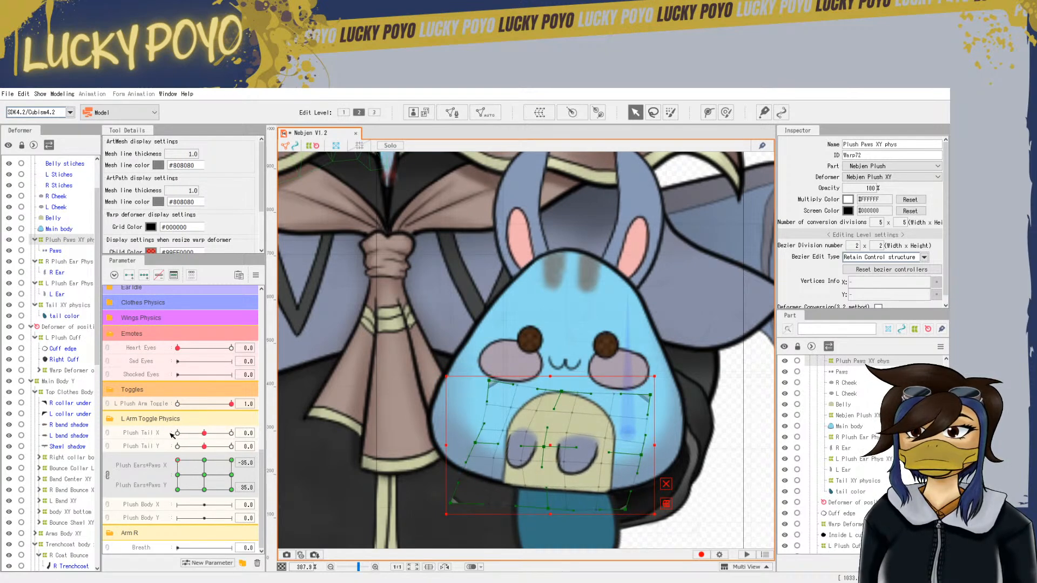
pyautogui.moveTo(177, 460); pyautogui.dragTo(202, 501)
pyautogui.click(204, 476)
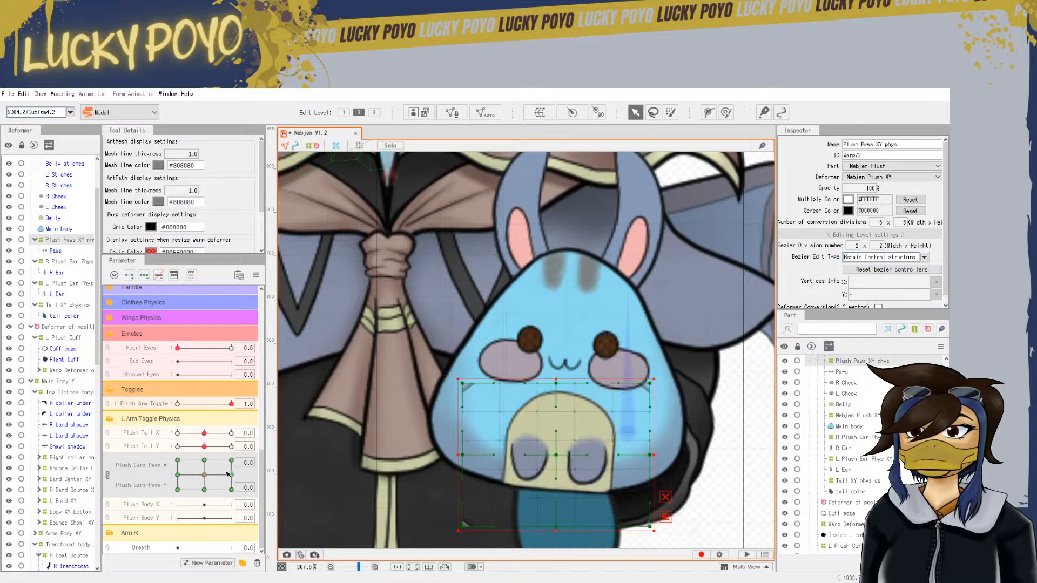
# Select the L Plush Ear Phys XY deformer and set Plush Ears+Paws X to 0.0 and Y to 35.0
pyautogui.moveTo(475, 315); pyautogui.dragTo(447, 421)
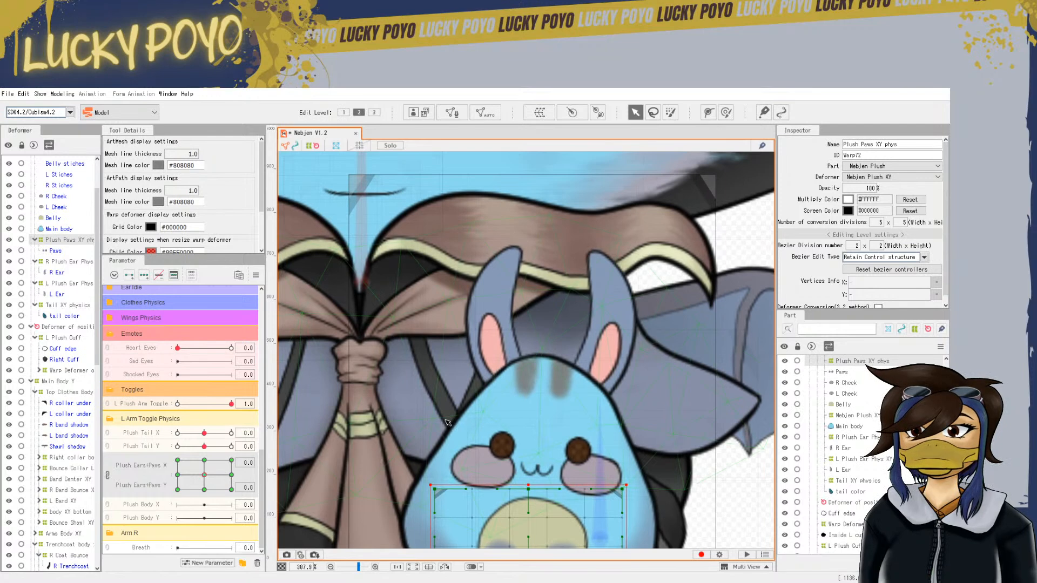
pyautogui.click(506, 293)
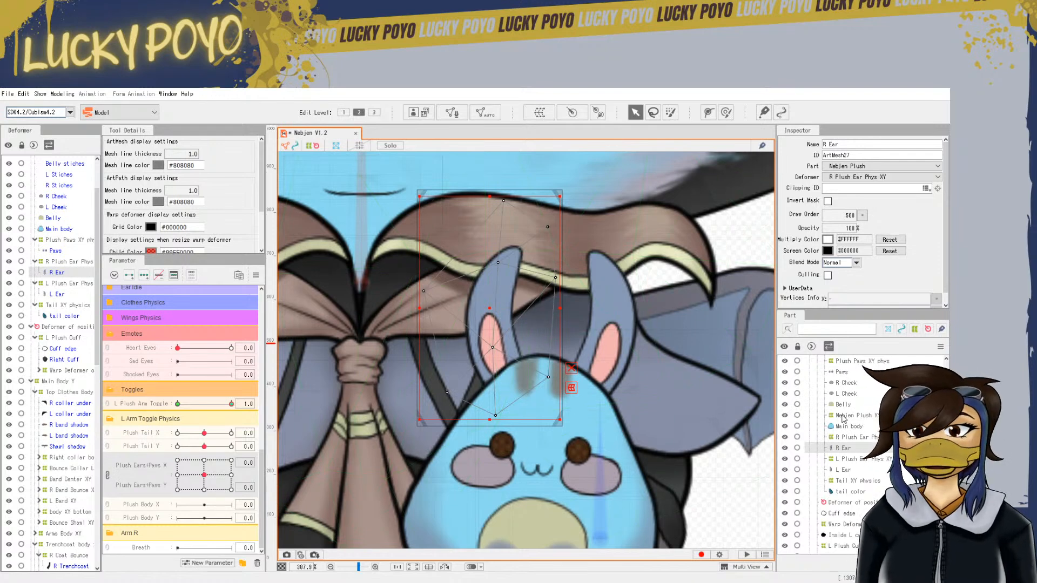
pyautogui.click(859, 459)
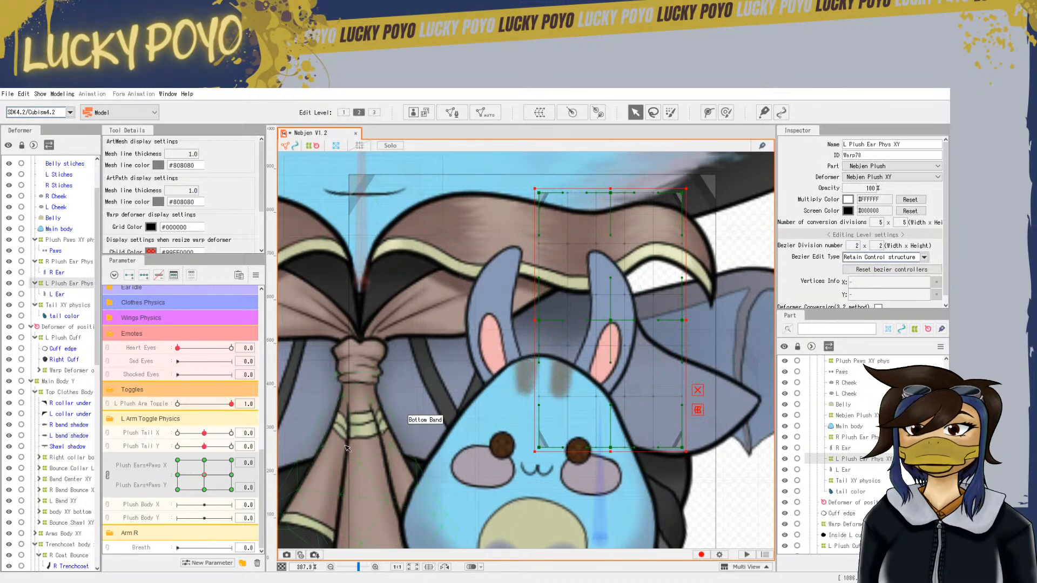
pyautogui.click(207, 462)
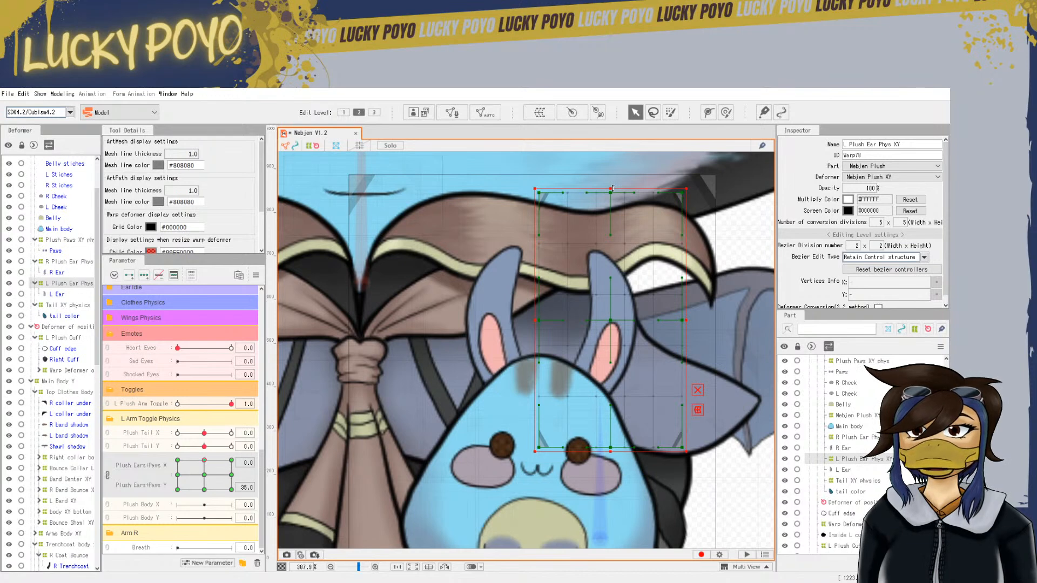
pyautogui.moveTo(612, 188); pyautogui.dragTo(610, 176)
pyautogui.click(24, 93)
pyautogui.click(38, 106)
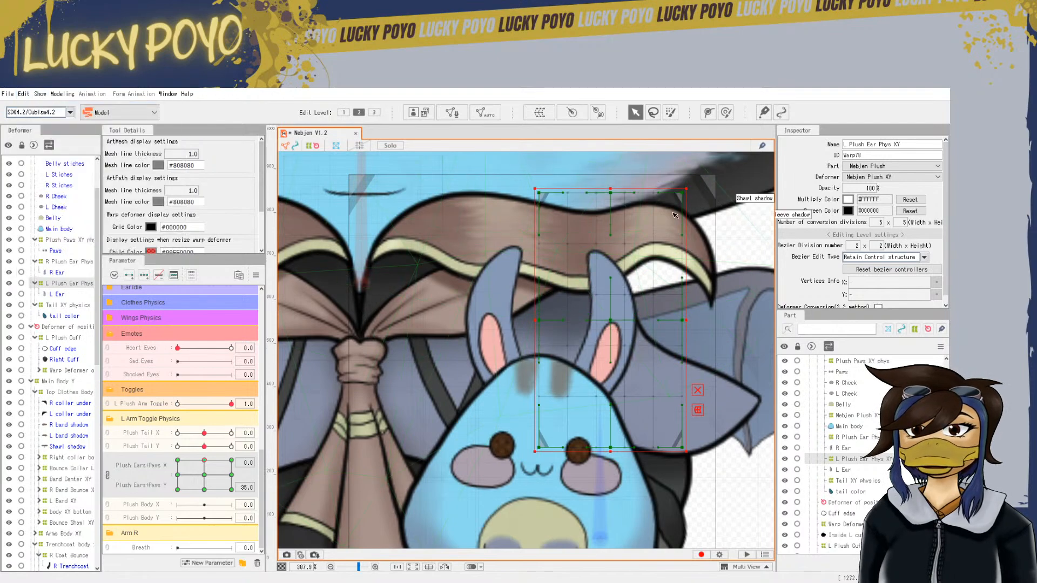
pyautogui.moveTo(613, 189); pyautogui.dragTo(618, 180)
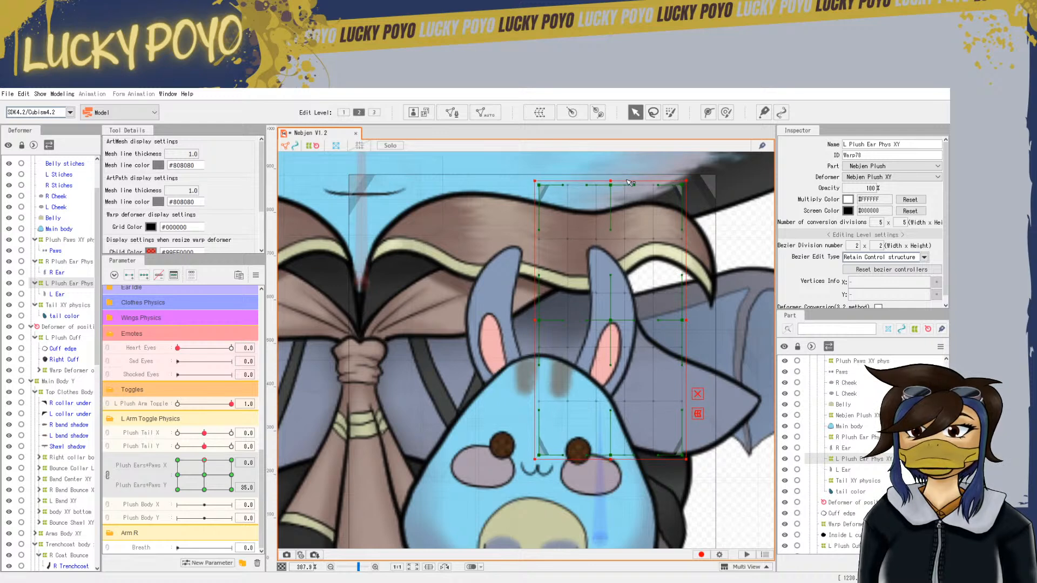
pyautogui.click(23, 93)
pyautogui.click(42, 104)
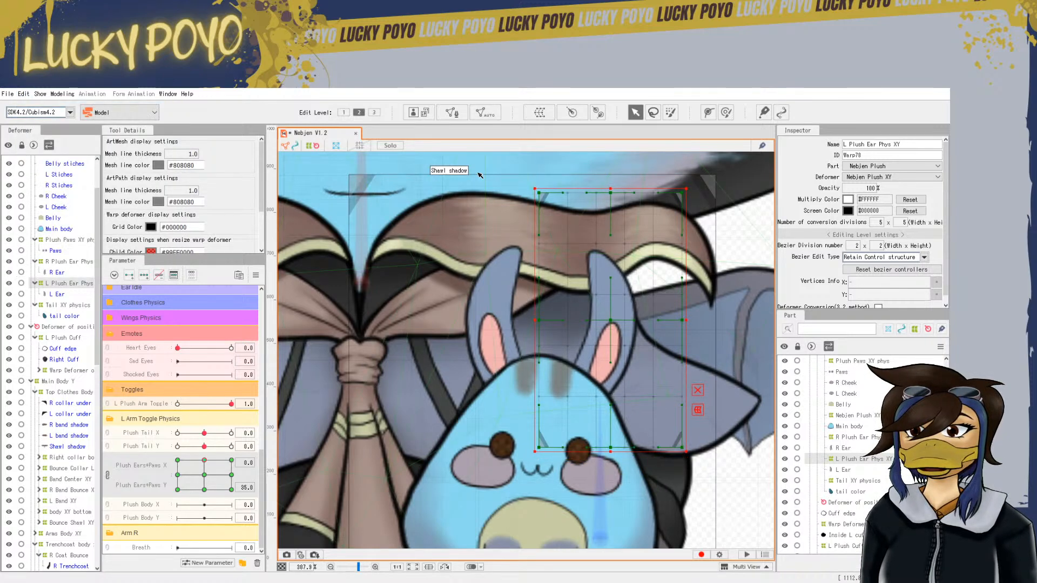
# Stretch the L Plush Ear Phys XY deformer upward and raise its center point to lengthen the left ear at Plush Ears+Paws Y 35.0
pyautogui.moveTo(610, 189); pyautogui.dragTo(617, 174)
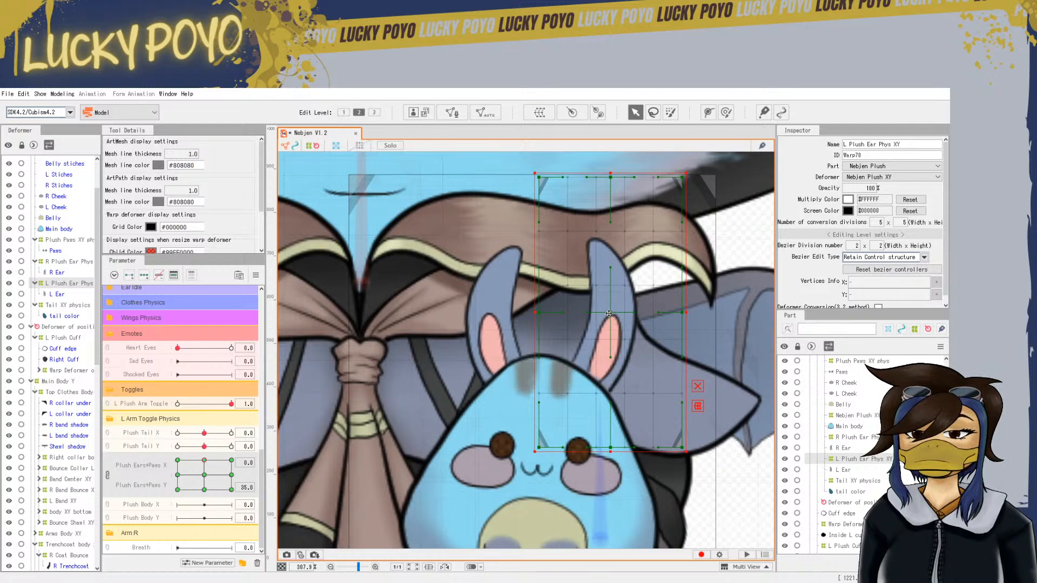
pyautogui.moveTo(608, 313); pyautogui.dragTo(609, 318)
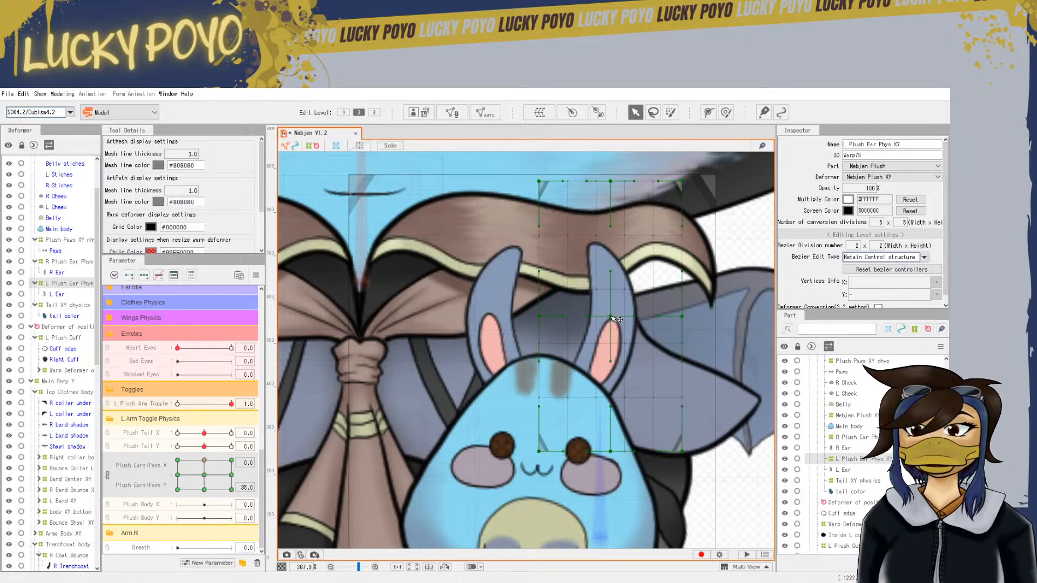
pyautogui.moveTo(614, 318); pyautogui.dragTo(614, 298)
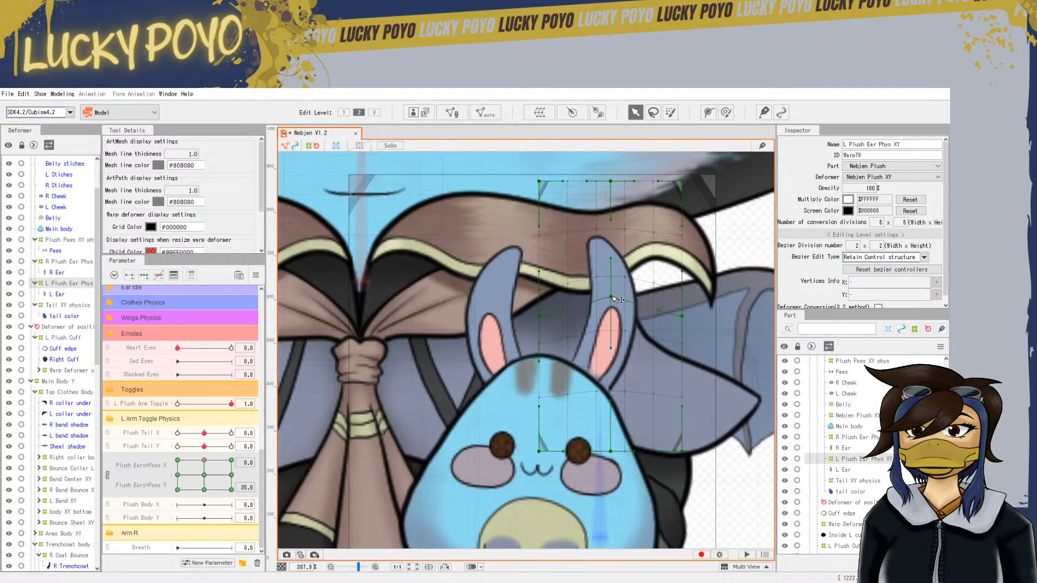
pyautogui.moveTo(611, 351); pyautogui.dragTo(605, 390)
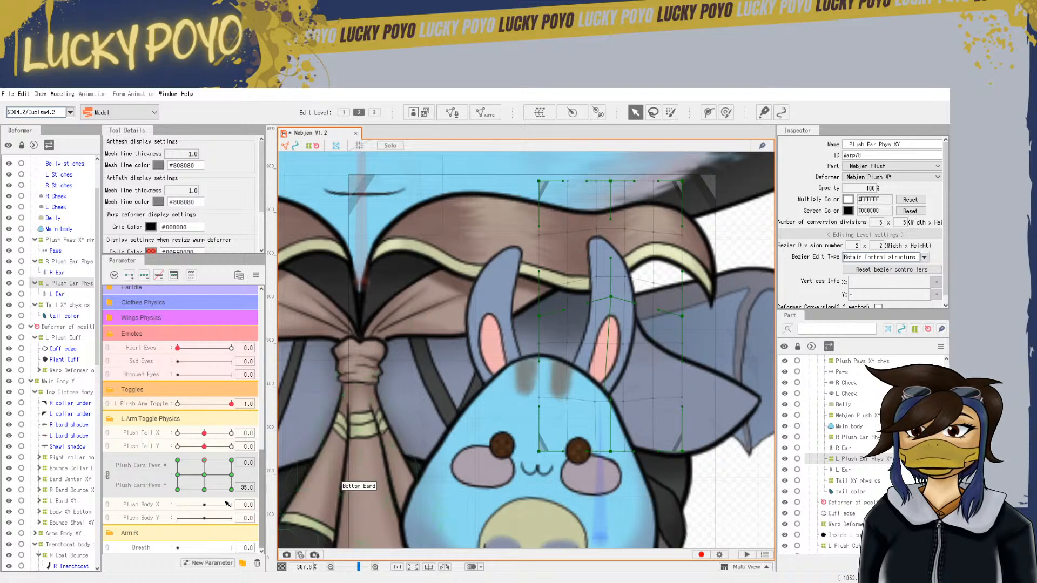
pyautogui.moveTo(204, 460)
pyautogui.mouseDown()
pyautogui.moveTo(207, 486)
pyautogui.moveTo(204, 460)
pyautogui.mouseUp()
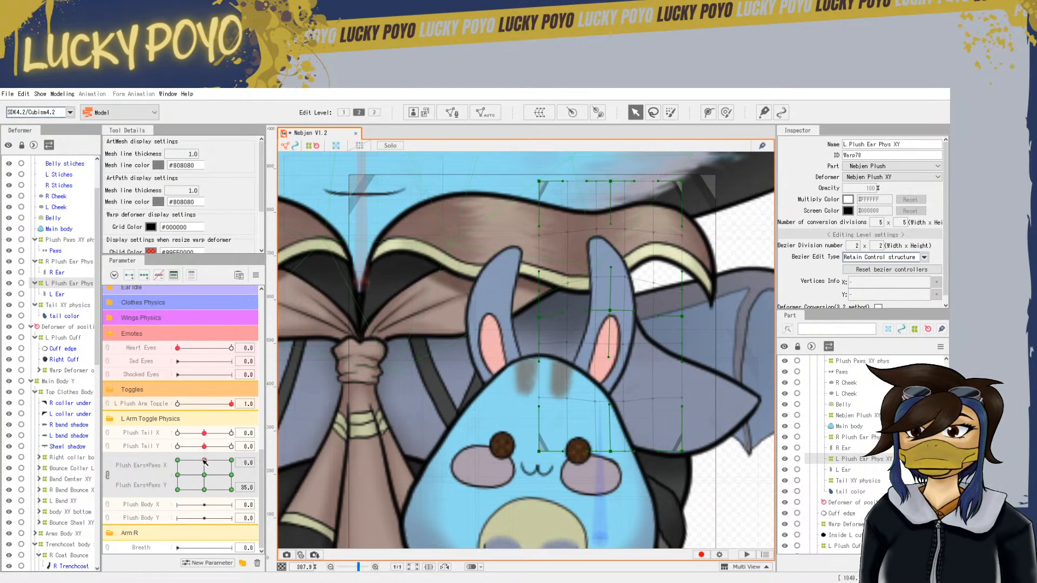
# Select the R Plush Ear Phys XY deformer and stretch it upward, raising its center point and lowering the handle beneath it
pyautogui.click(500, 254)
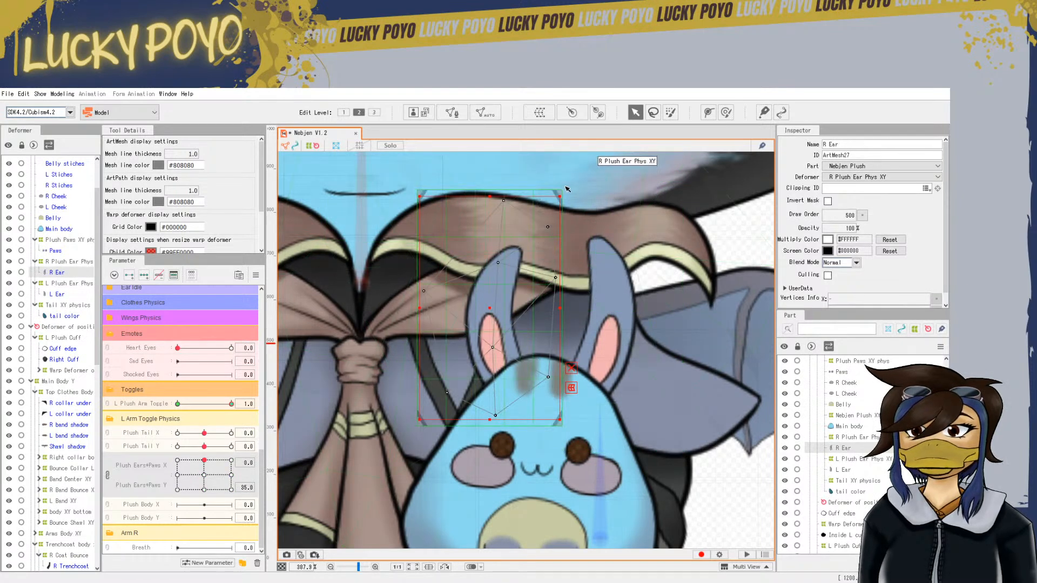
pyautogui.click(581, 172)
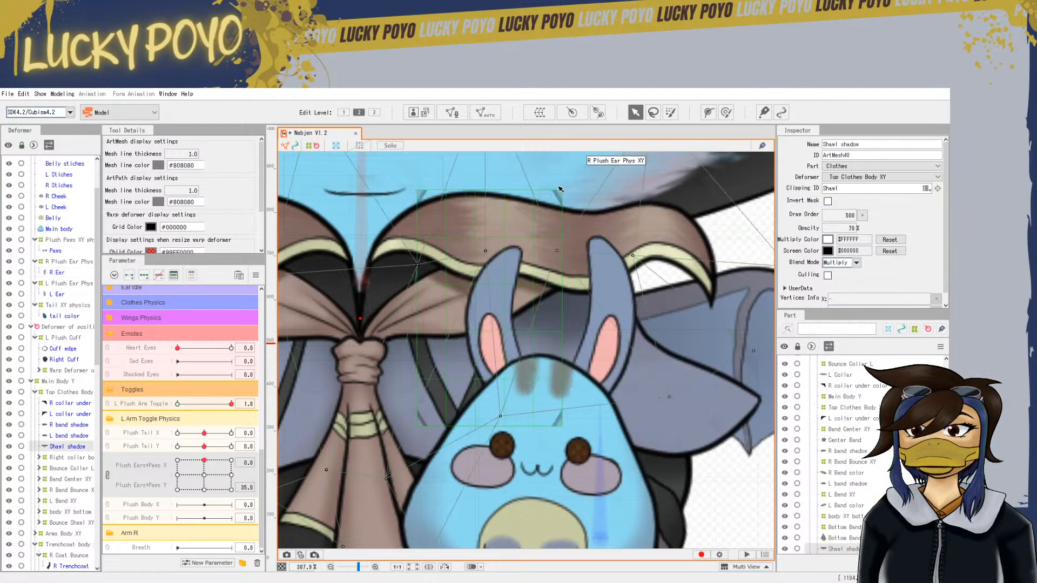
pyautogui.click(531, 250)
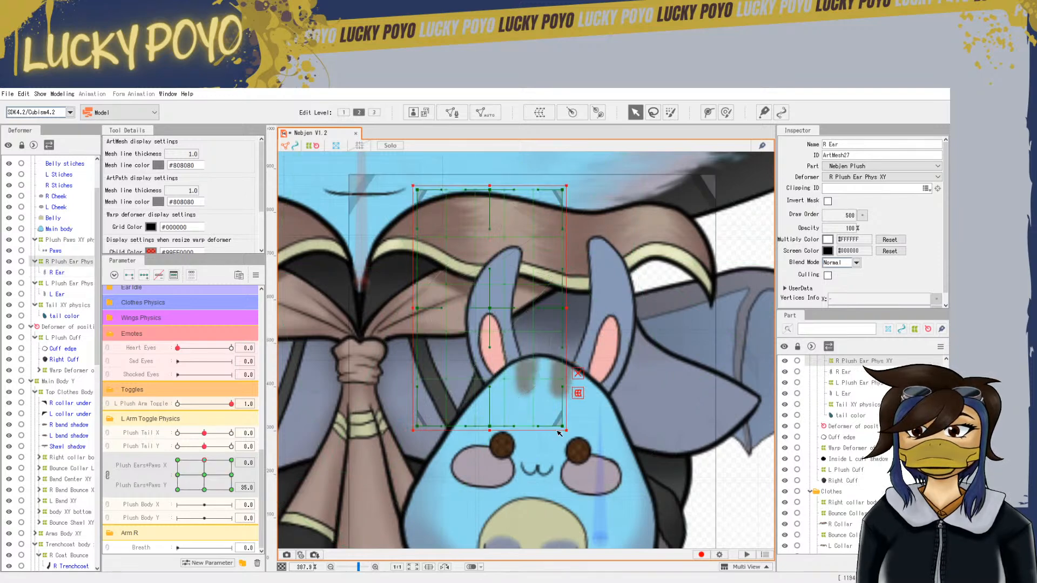
pyautogui.click(562, 430)
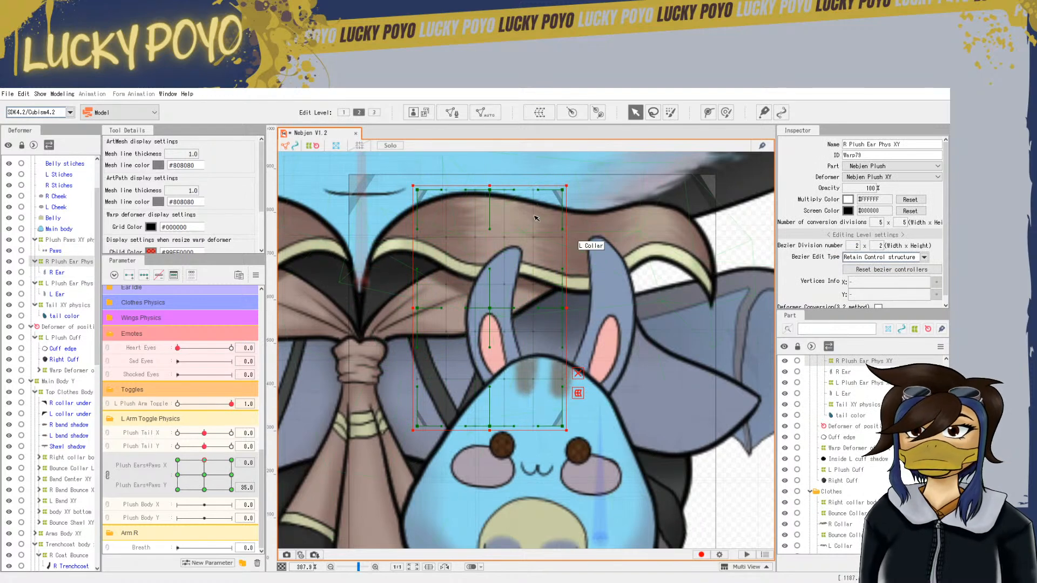
pyautogui.moveTo(490, 187); pyautogui.dragTo(496, 172)
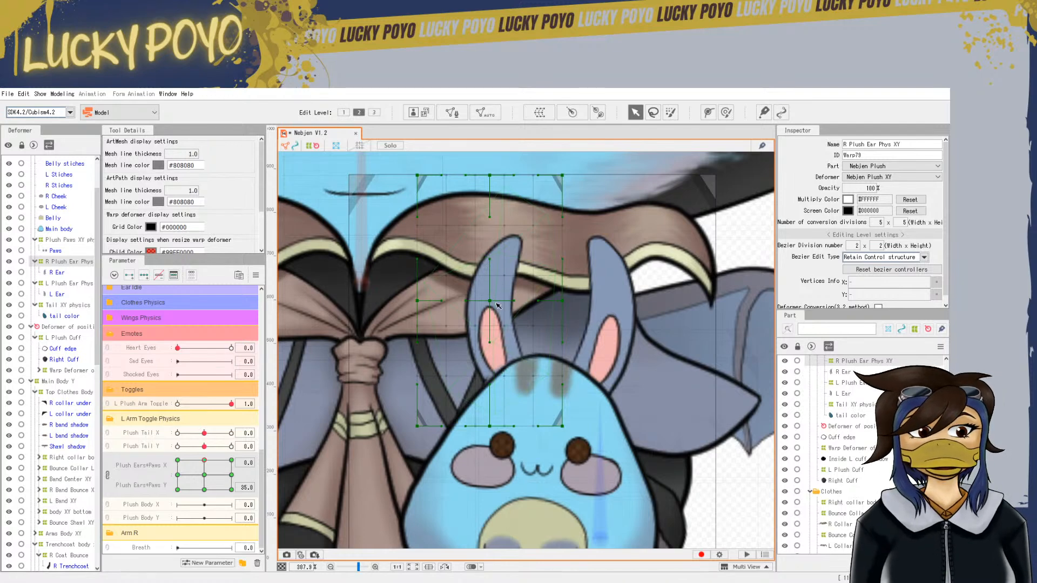
pyautogui.moveTo(494, 305); pyautogui.dragTo(494, 291)
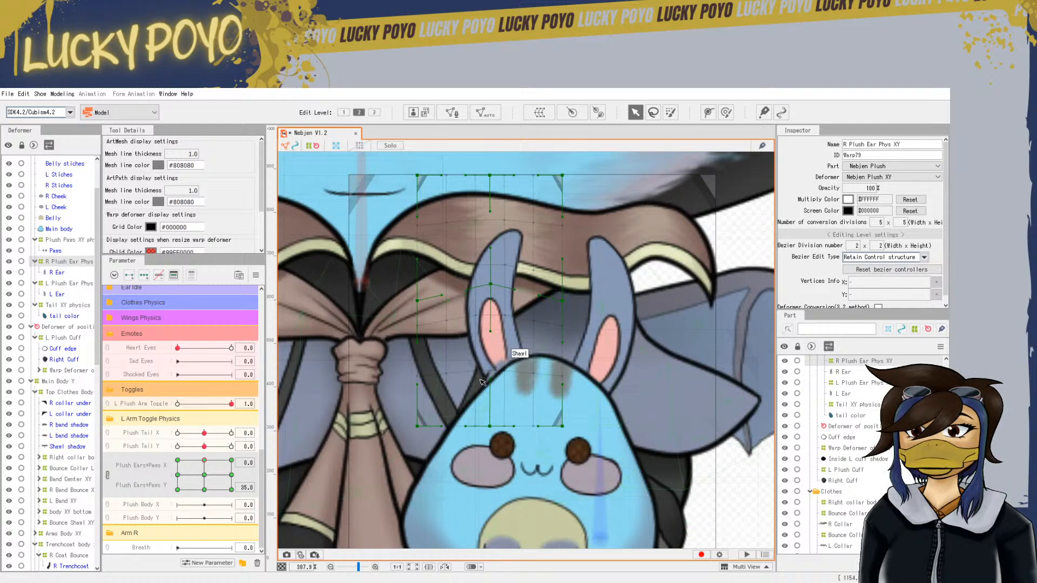
pyautogui.moveTo(491, 332); pyautogui.dragTo(491, 391)
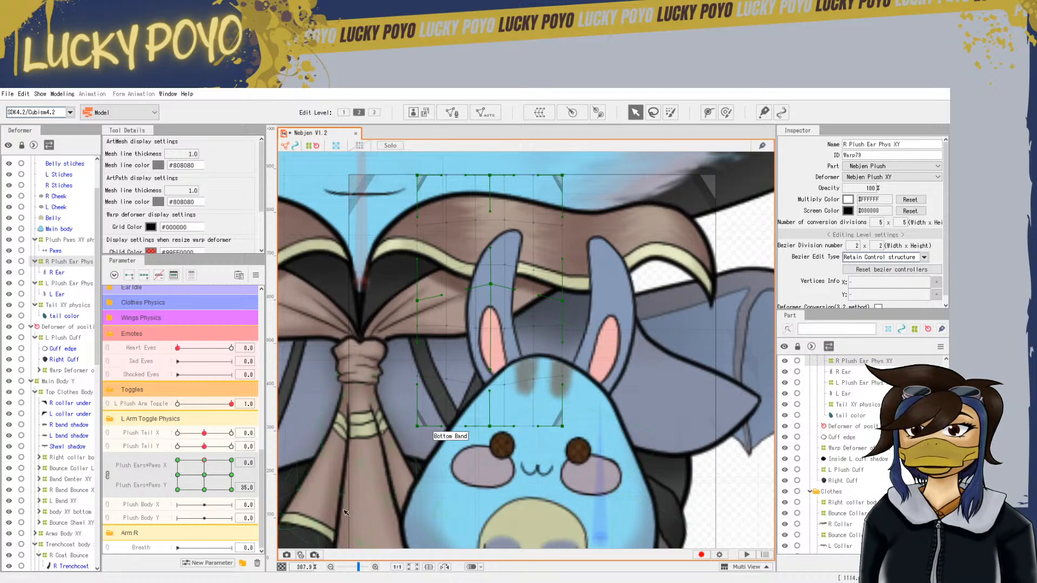
# Set Plush Ears+Paws Y to -35.0 and squash the right ear's deformer downward, pulling its upper corners down and inward
pyautogui.moveTo(208, 474); pyautogui.dragTo(206, 503)
pyautogui.click(203, 491)
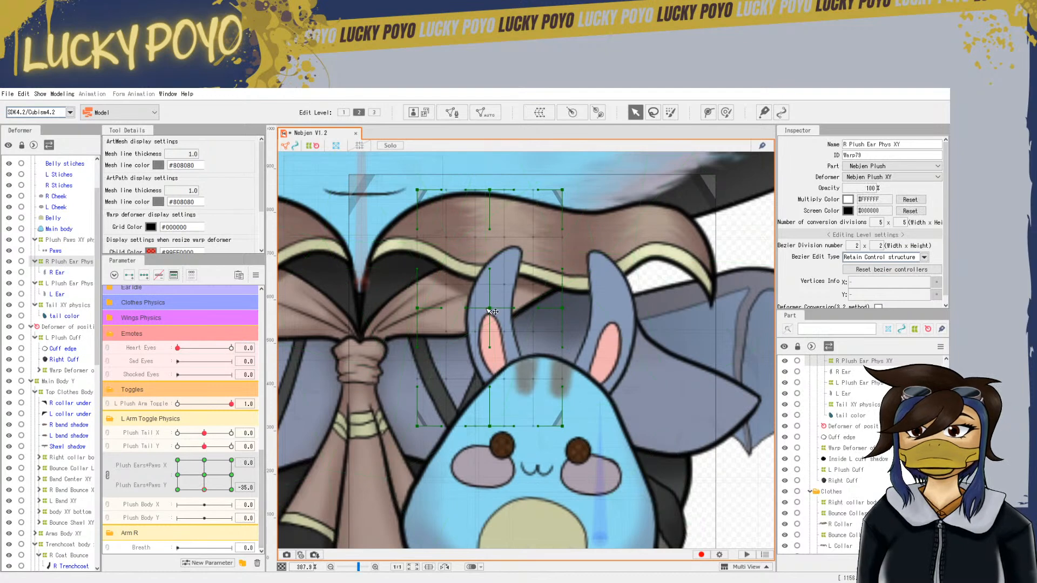
pyautogui.moveTo(492, 310)
pyautogui.mouseDown()
pyautogui.moveTo(495, 332)
pyautogui.moveTo(496, 314)
pyautogui.mouseUp()
pyautogui.moveTo(562, 190); pyautogui.dragTo(549, 215)
pyautogui.moveTo(417, 189); pyautogui.dragTo(420, 208)
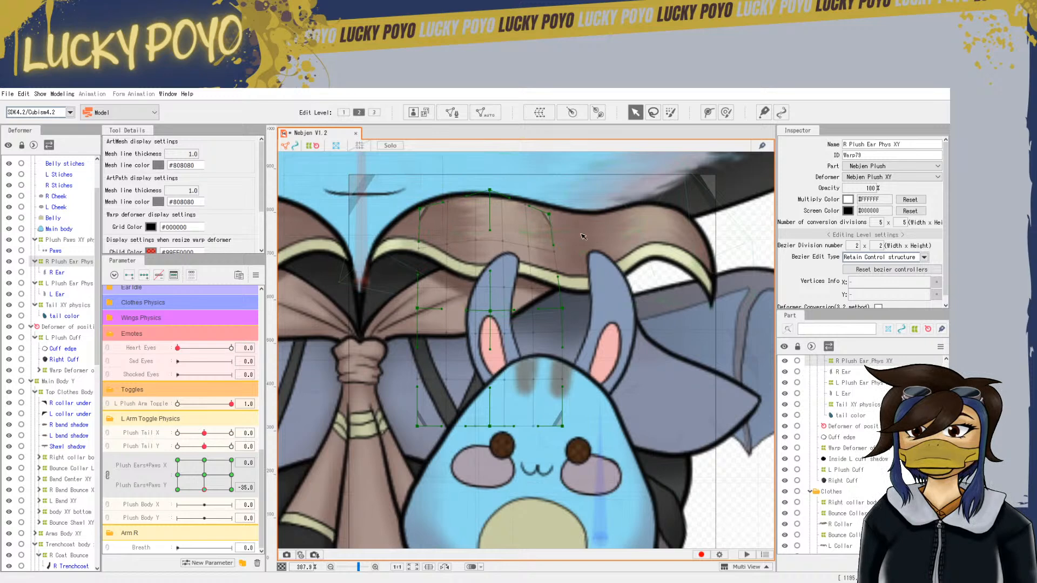
pyautogui.moveTo(204, 489)
pyautogui.mouseDown()
pyautogui.moveTo(204, 459)
pyautogui.moveTo(207, 490)
pyautogui.mouseUp()
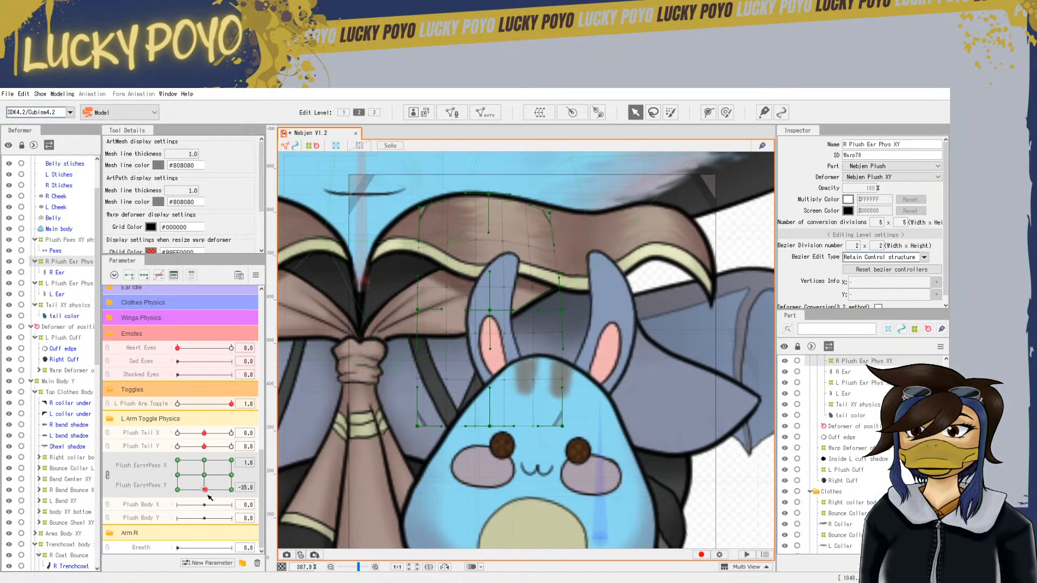
pyautogui.click(417, 401)
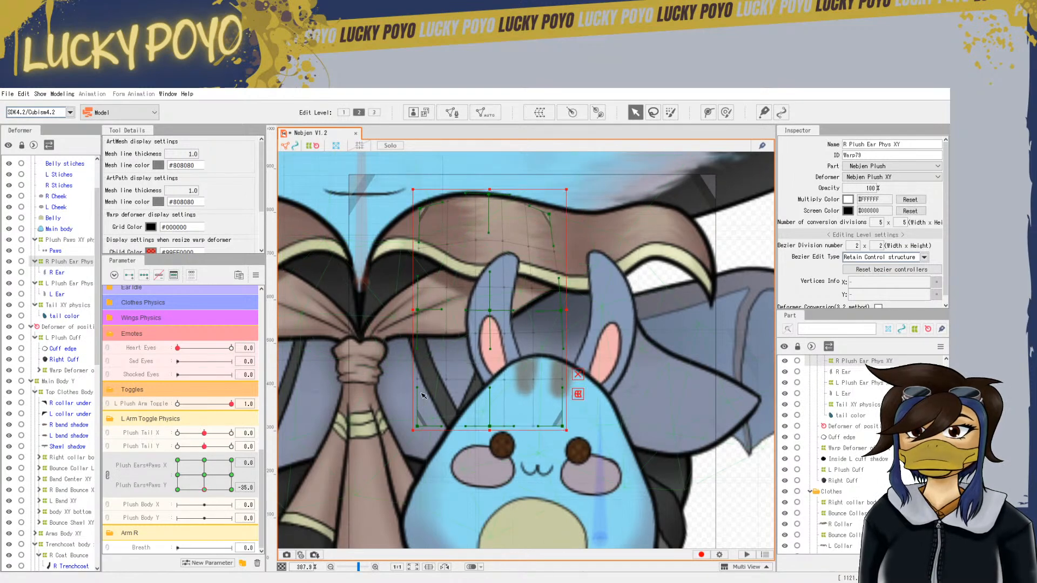
pyautogui.moveTo(489, 189); pyautogui.dragTo(489, 198)
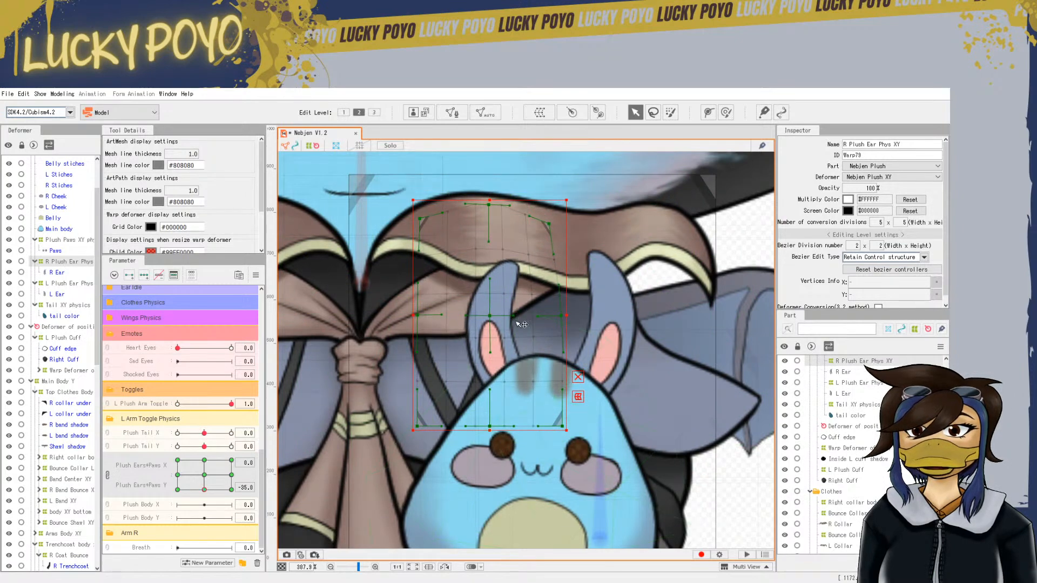
# Select the L Plush Ear Phys XY deformer and squash it downward at Y -35.0, lowering its center and upper points and drawing the corners inward
pyautogui.click(609, 257)
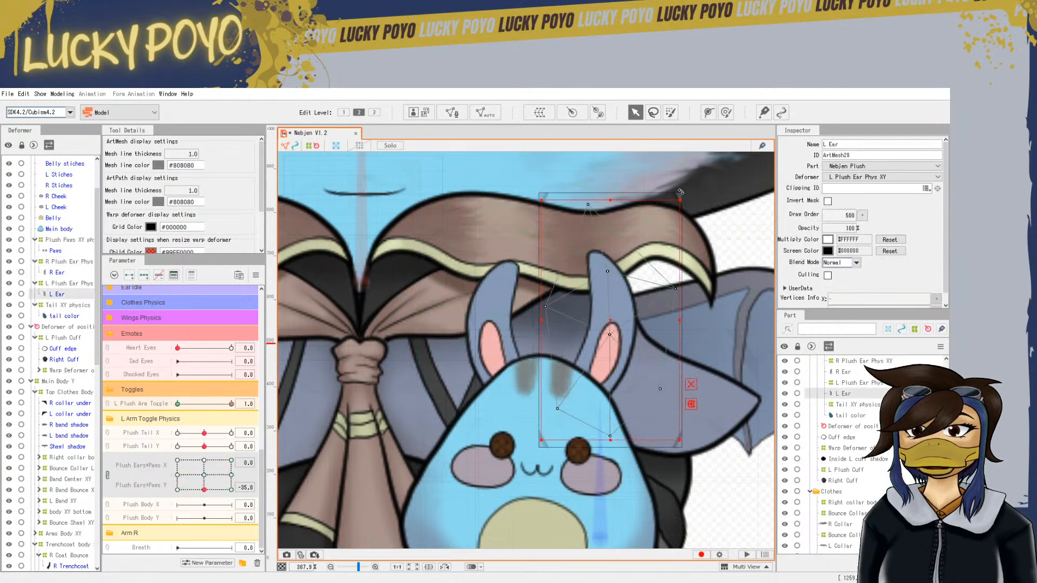
pyautogui.click(545, 195)
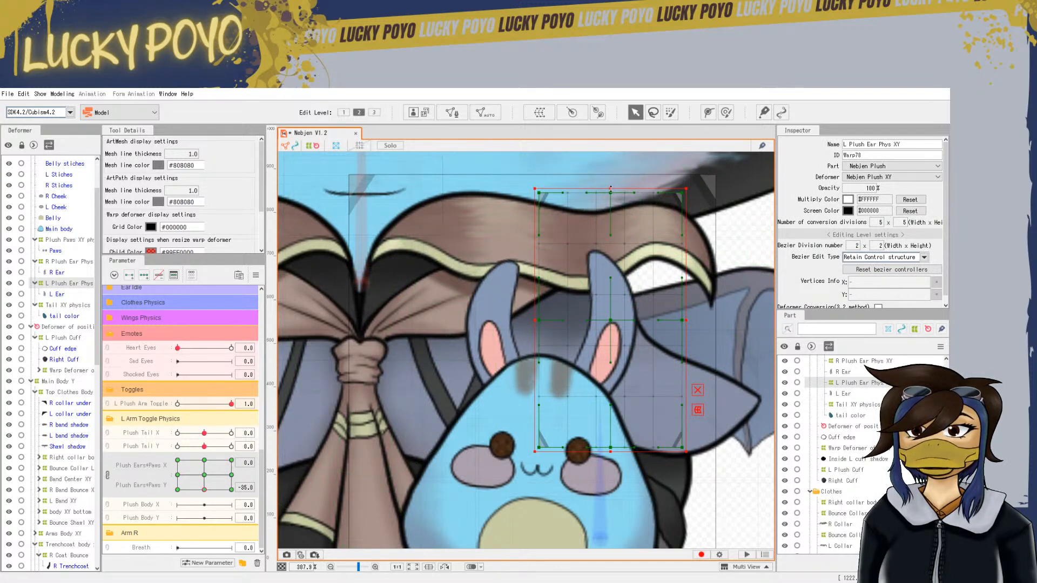
pyautogui.moveTo(610, 187); pyautogui.dragTo(611, 198)
pyautogui.click(599, 236)
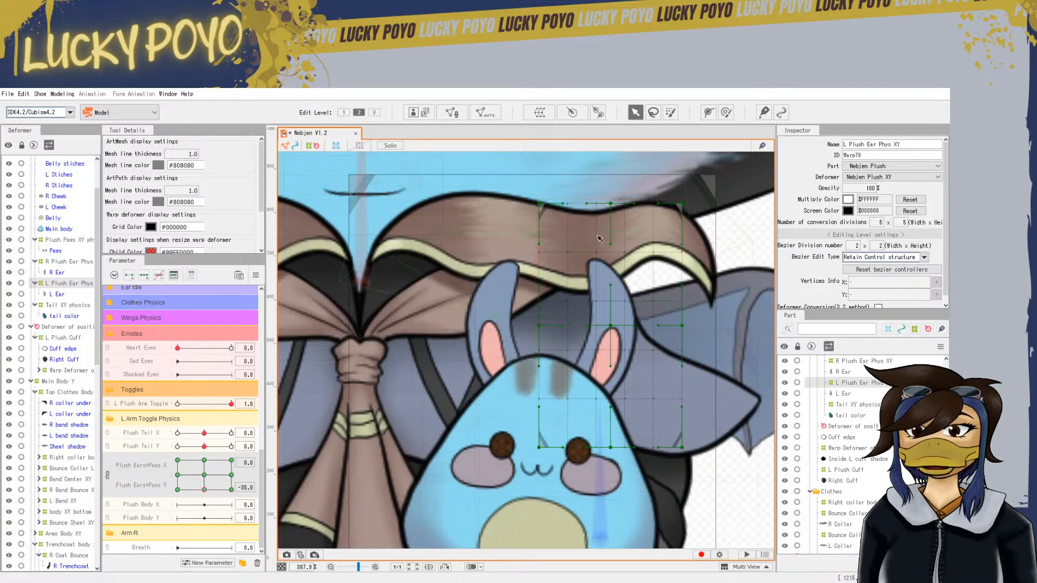
pyautogui.moveTo(610, 324); pyautogui.dragTo(611, 332)
pyautogui.moveTo(614, 204); pyautogui.dragTo(614, 210)
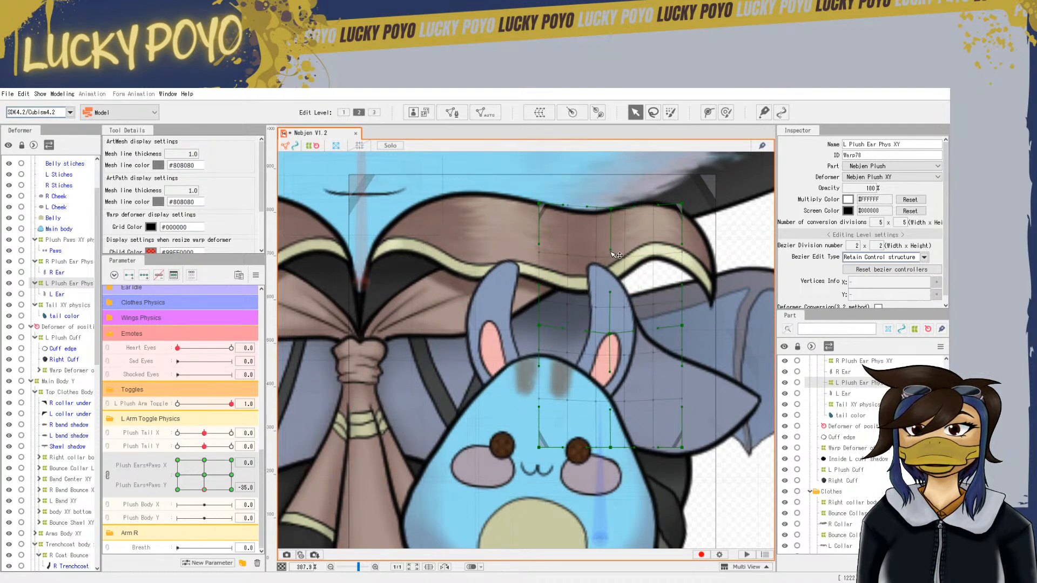
pyautogui.moveTo(683, 326); pyautogui.dragTo(679, 326)
pyautogui.moveTo(681, 204); pyautogui.dragTo(675, 208)
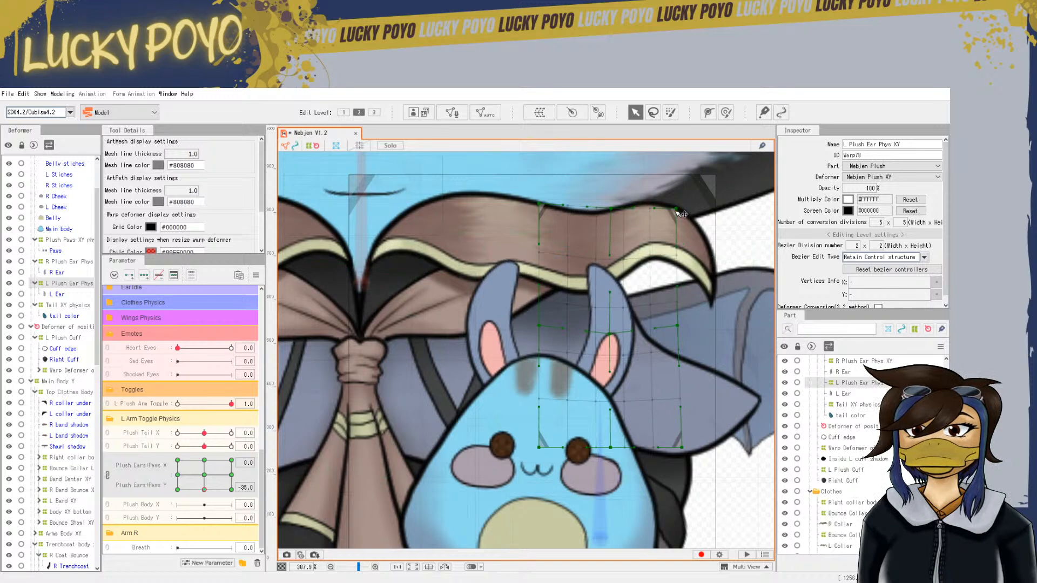
pyautogui.moveTo(544, 204); pyautogui.dragTo(547, 214)
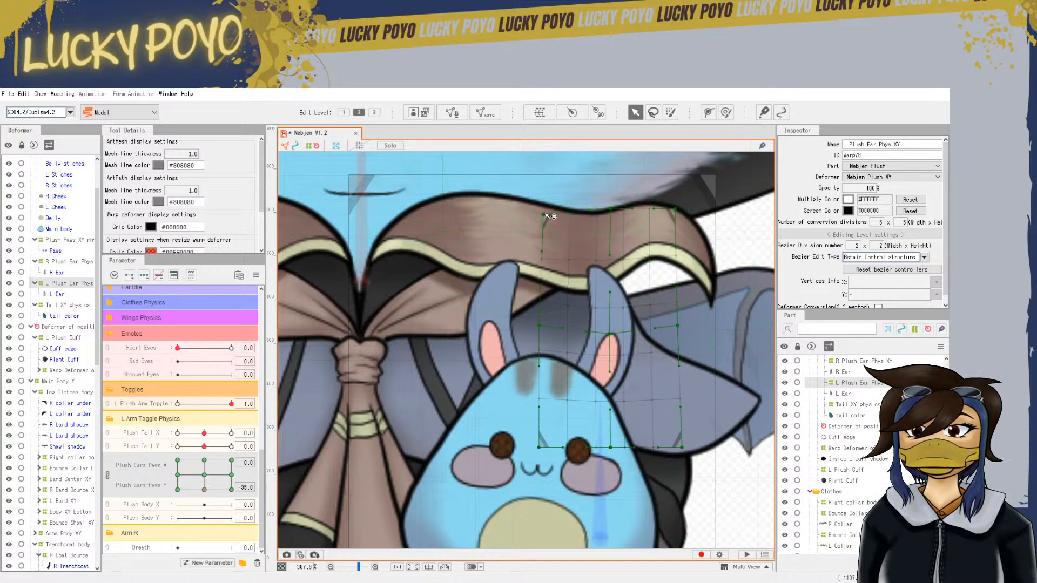
# Return Plush Ears+Paws X and Y to 0.0 and synthesize the corners of the L Plush Ear Phys XY deformer
pyautogui.moveTo(204, 488); pyautogui.dragTo(215, 460)
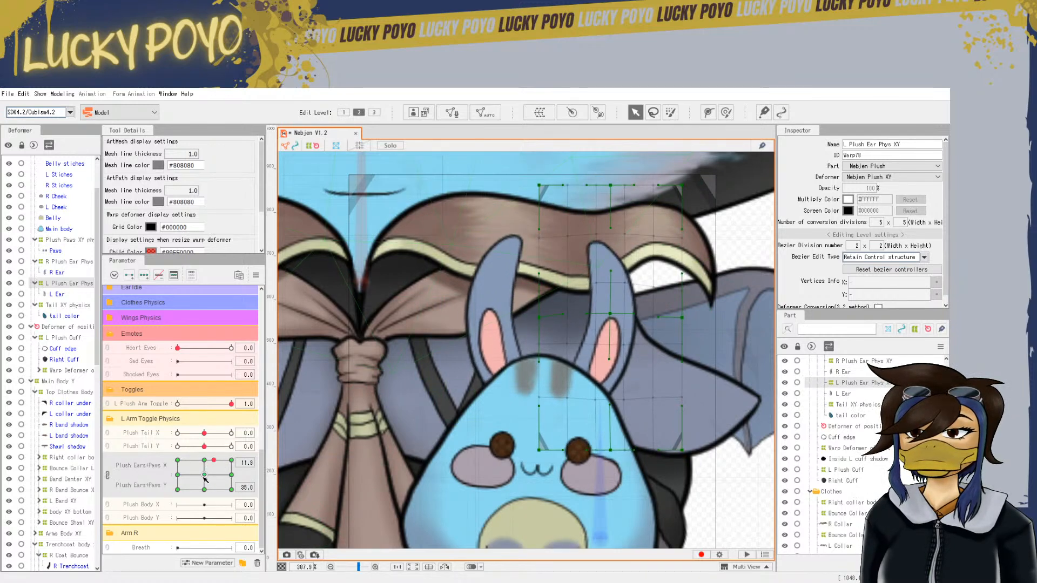
pyautogui.click(204, 476)
pyautogui.click(257, 277)
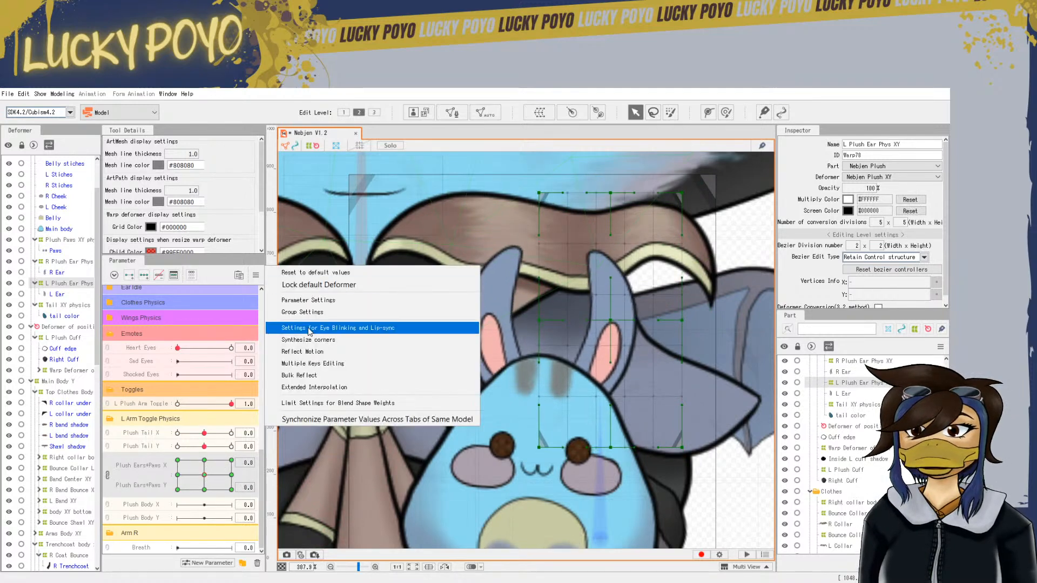
pyautogui.click(327, 346)
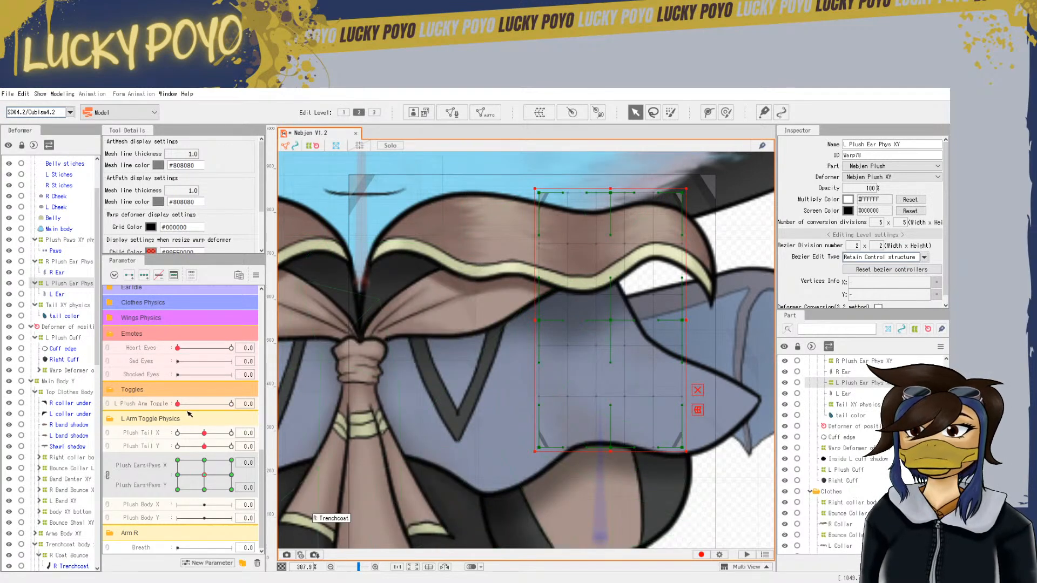
# Set L Plush Arm Toggle to 1.0 and move Plush Ears+Paws X and Y through their extremes to check the left ear
pyautogui.click(231, 404)
pyautogui.moveTo(209, 476); pyautogui.dragTo(177, 460)
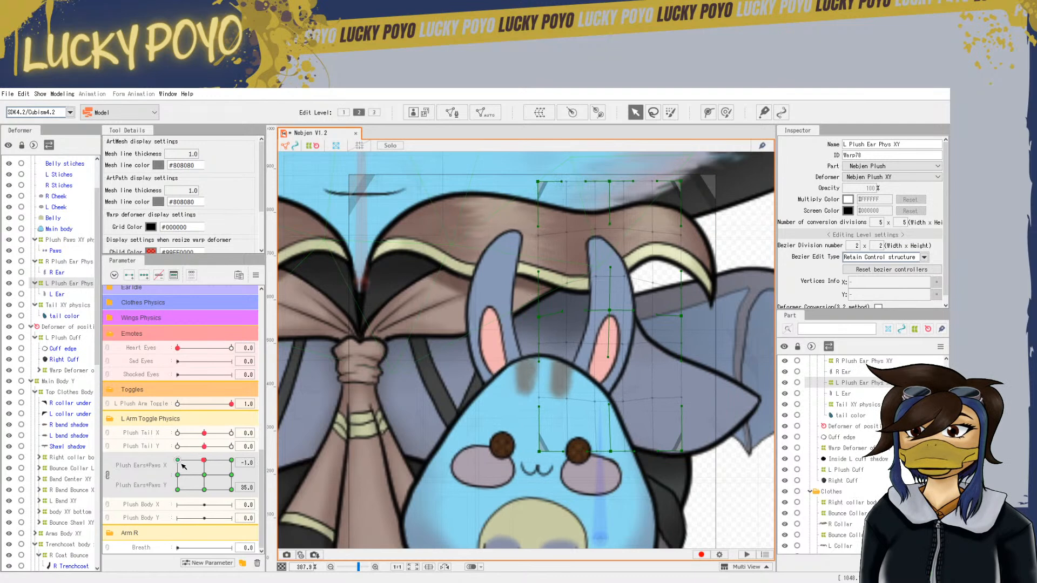
pyautogui.click(179, 476)
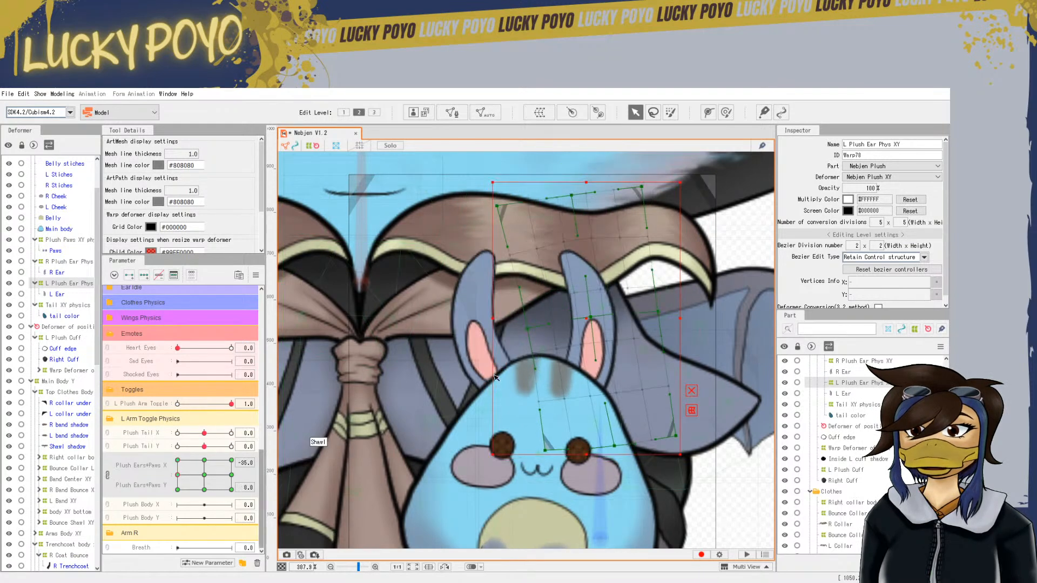
# Select the R Plush Ear Phys XY deformer, center Plush Ears+Paws X and Y at 0.0, and synthesize its corners
pyautogui.click(457, 320)
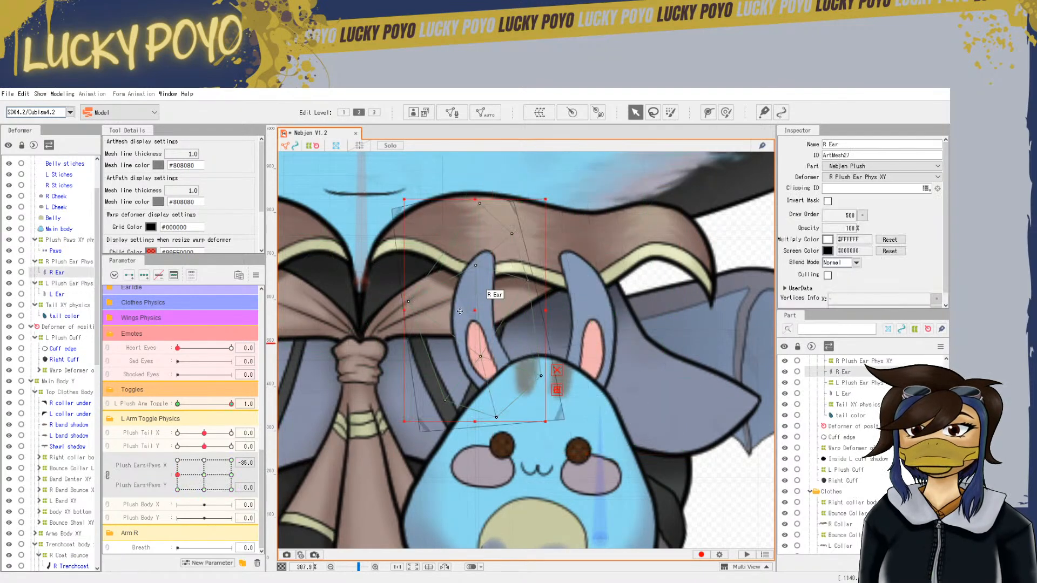
pyautogui.click(563, 420)
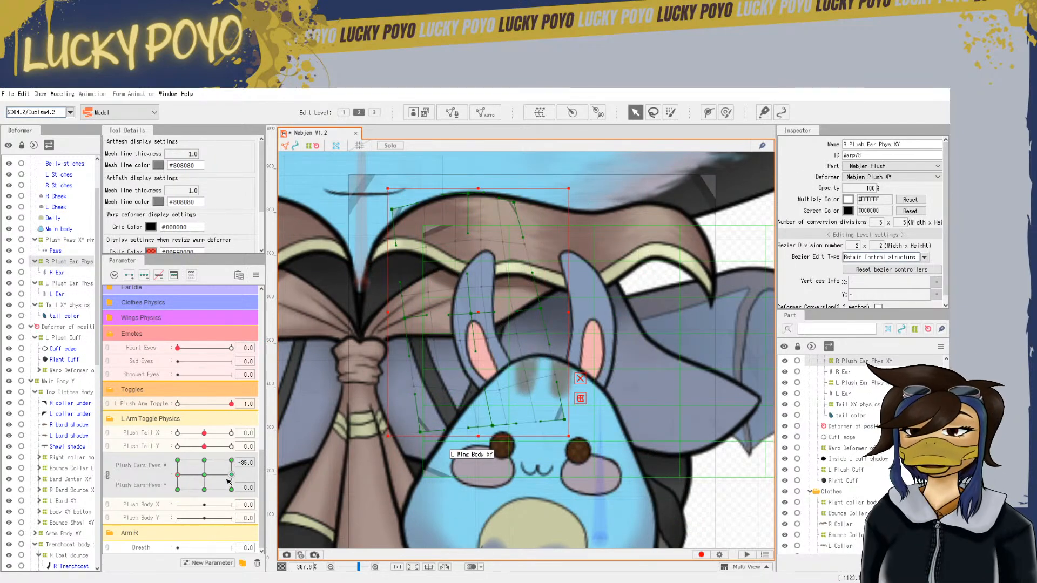
pyautogui.moveTo(206, 463); pyautogui.dragTo(178, 460)
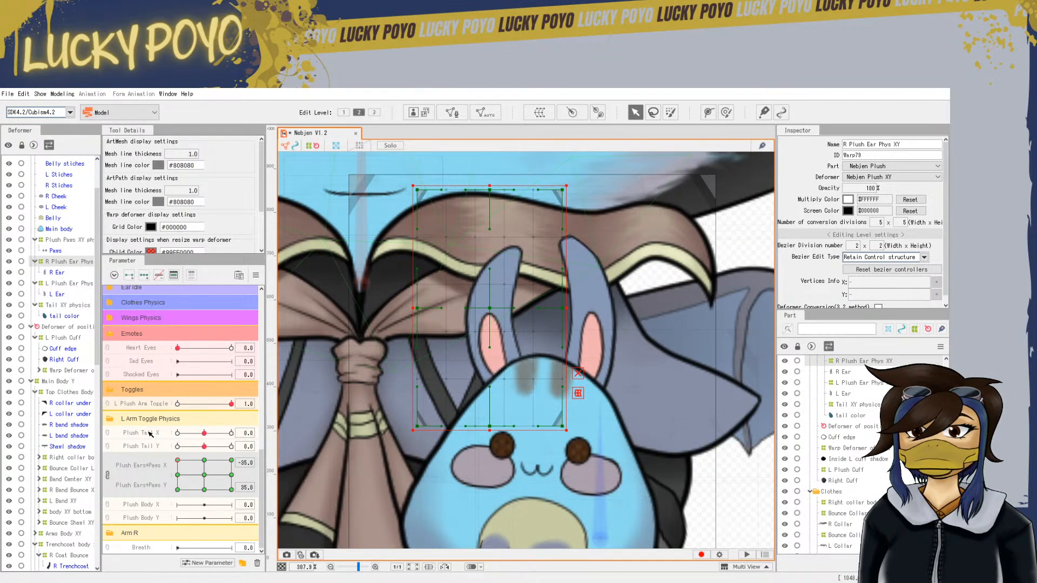
pyautogui.moveTo(181, 462); pyautogui.dragTo(204, 475)
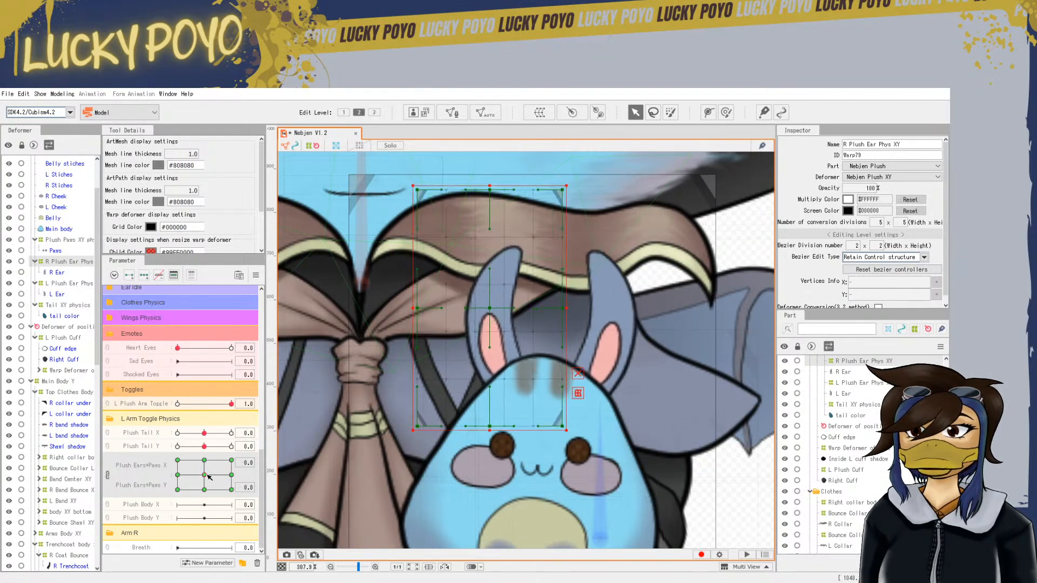
pyautogui.click(256, 276)
pyautogui.click(314, 341)
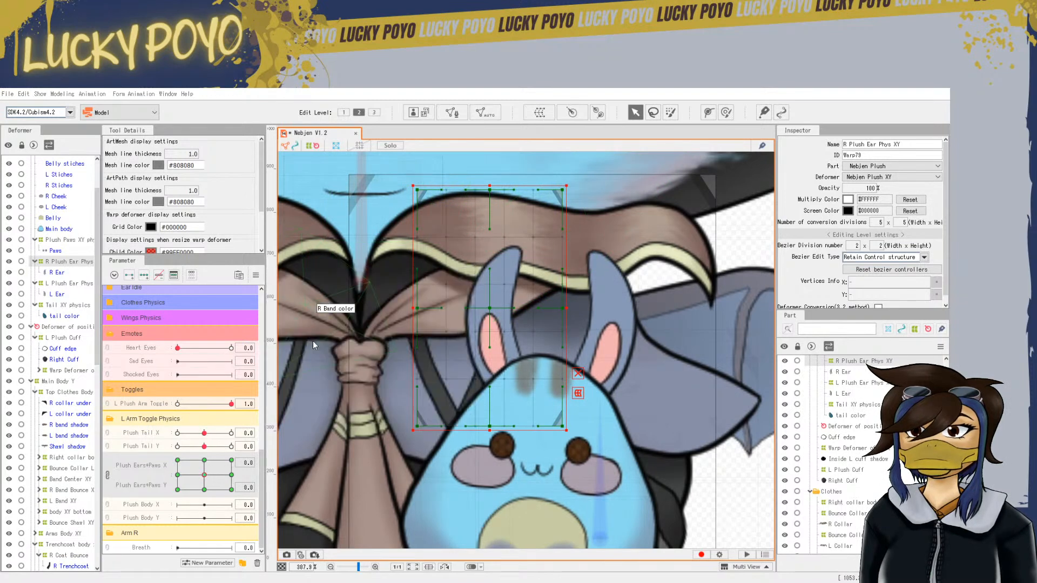
# Move Plush Ears+Paws X and Y to 35.0 and -35.0 to check the right ear, return them to 0.0 and deselect the deformer
pyautogui.click(455, 431)
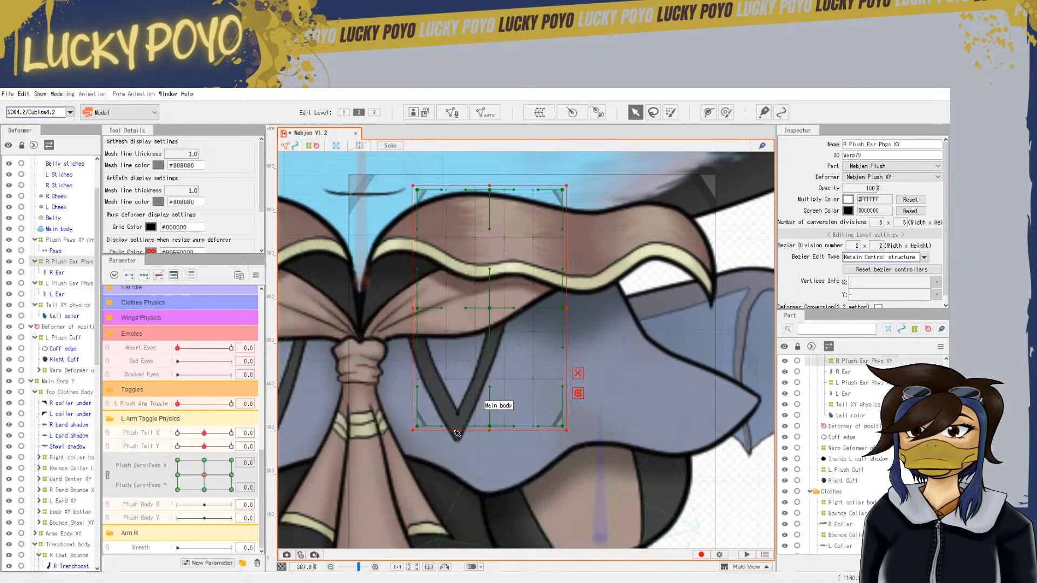
pyautogui.moveTo(227, 465); pyautogui.dragTo(232, 490)
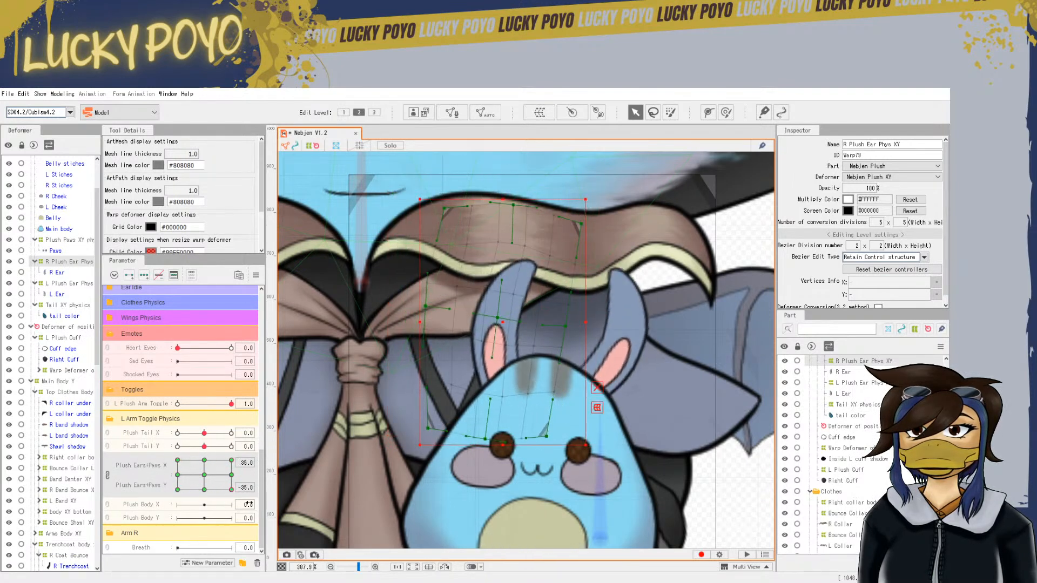
pyautogui.click(204, 475)
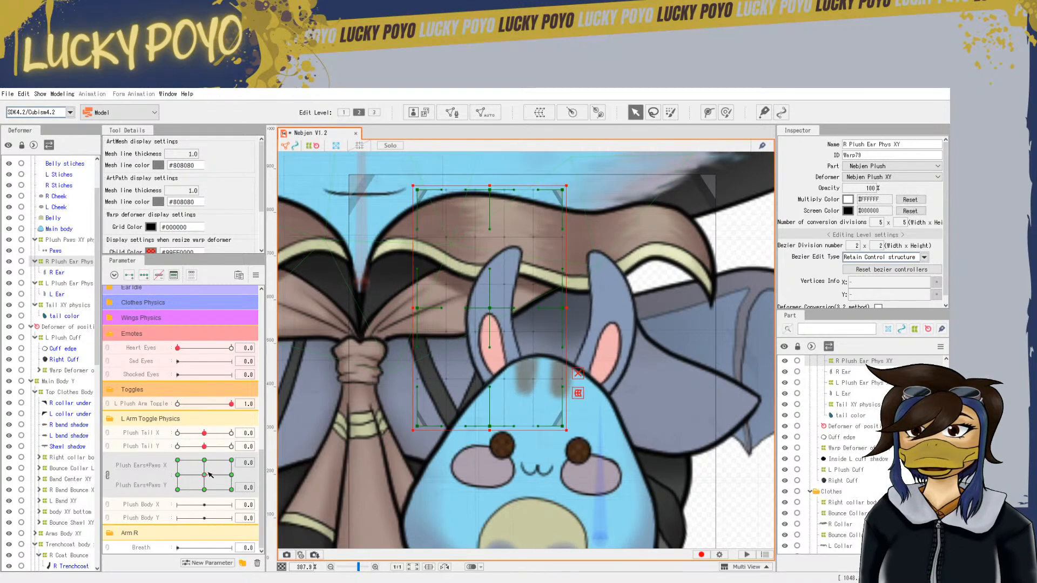
pyautogui.scroll(-4, 446, 439)
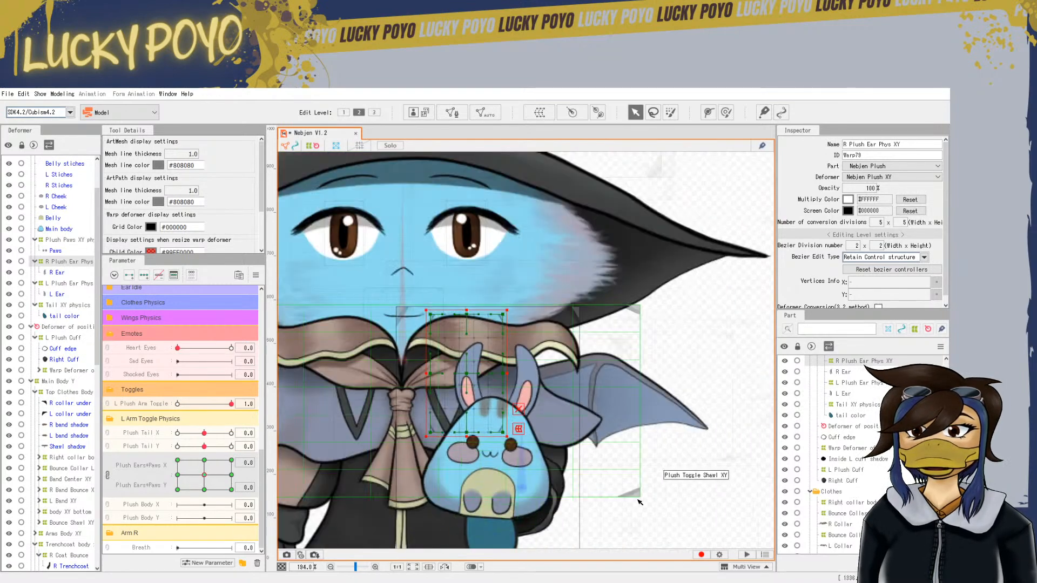
pyautogui.moveTo(639, 494); pyautogui.dragTo(749, 415)
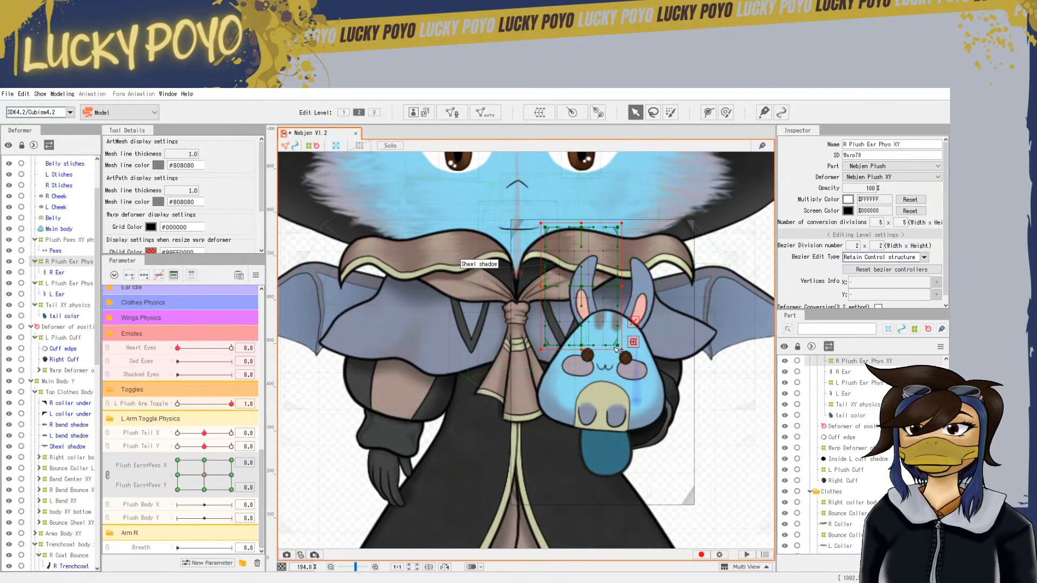
pyautogui.click(745, 488)
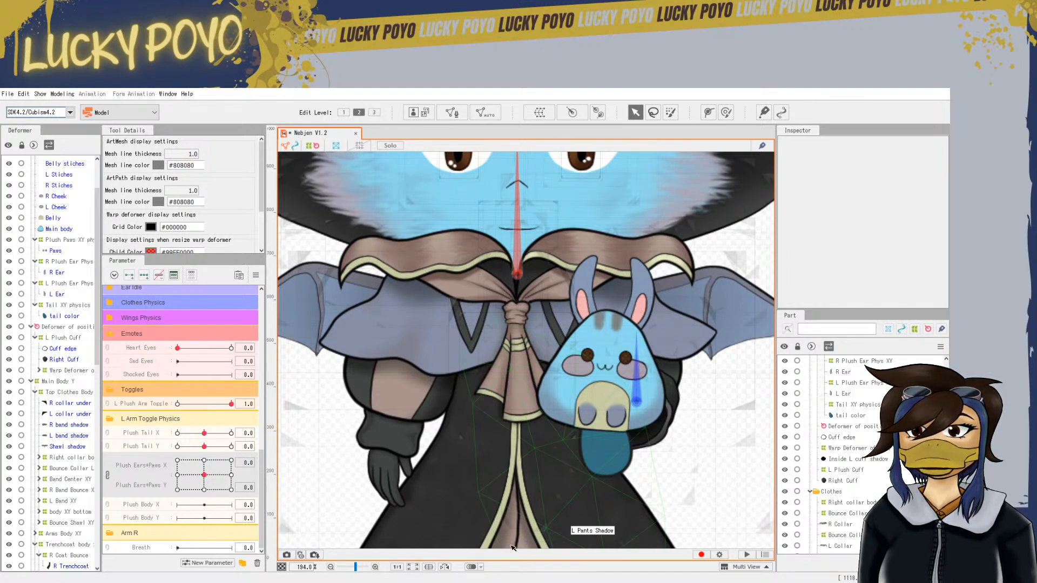
# Open the physics settings and add a group named Tail Physics XY using the Body Input preset
pyautogui.click(62, 94)
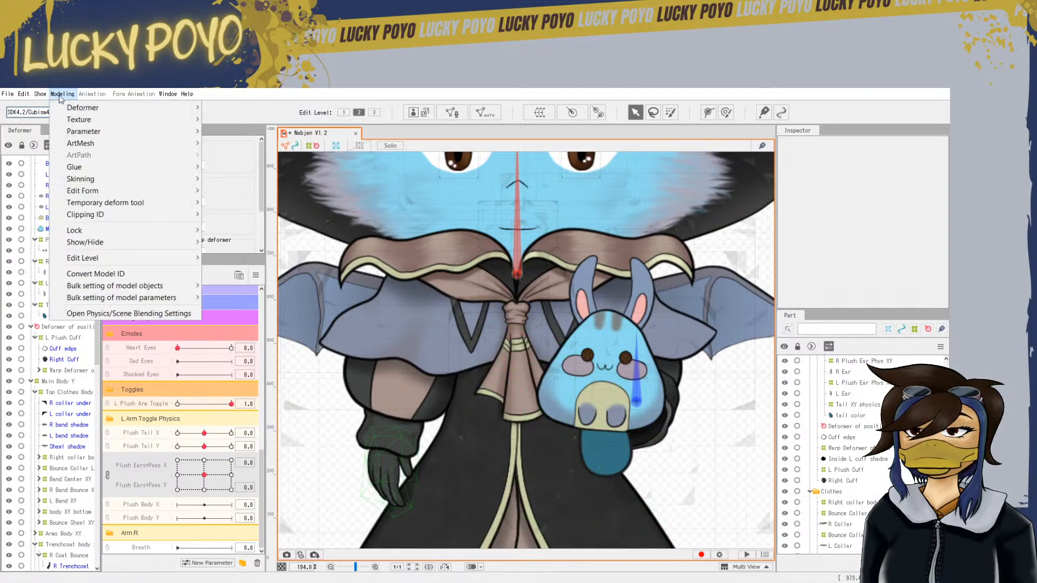
pyautogui.click(149, 313)
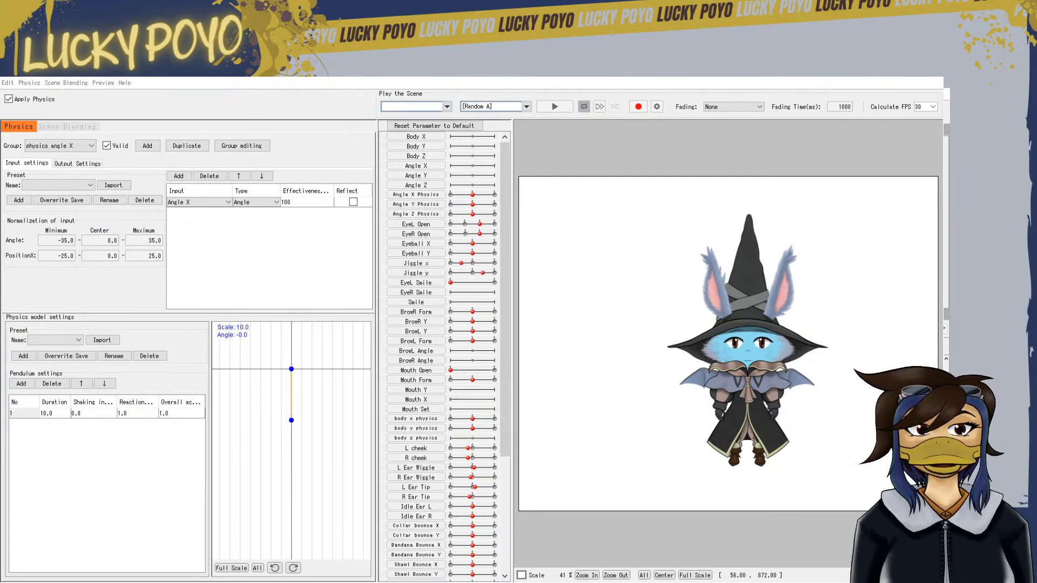
pyautogui.hotkey('alt', 'Tab')
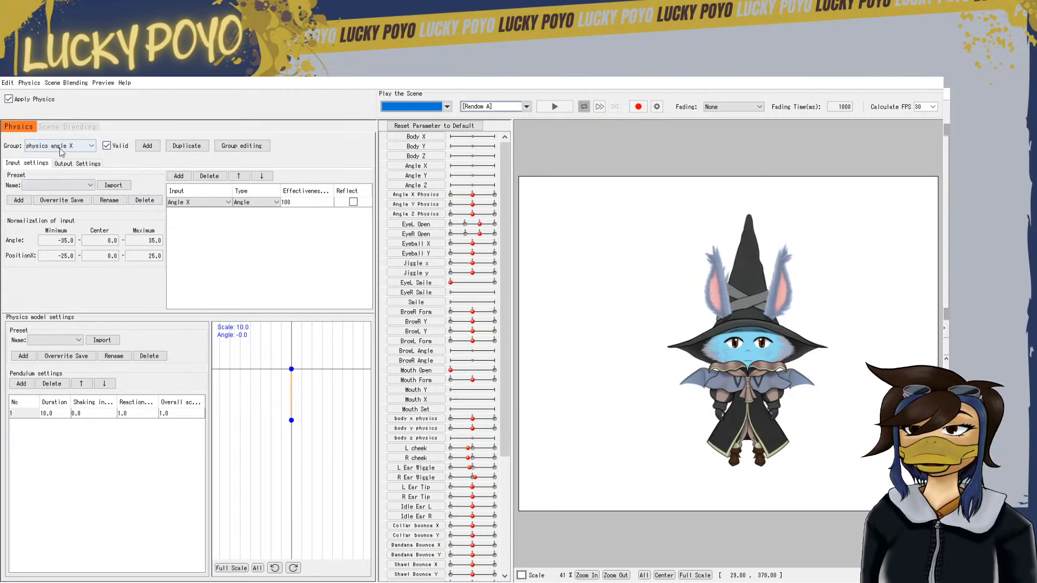
pyautogui.click(144, 151)
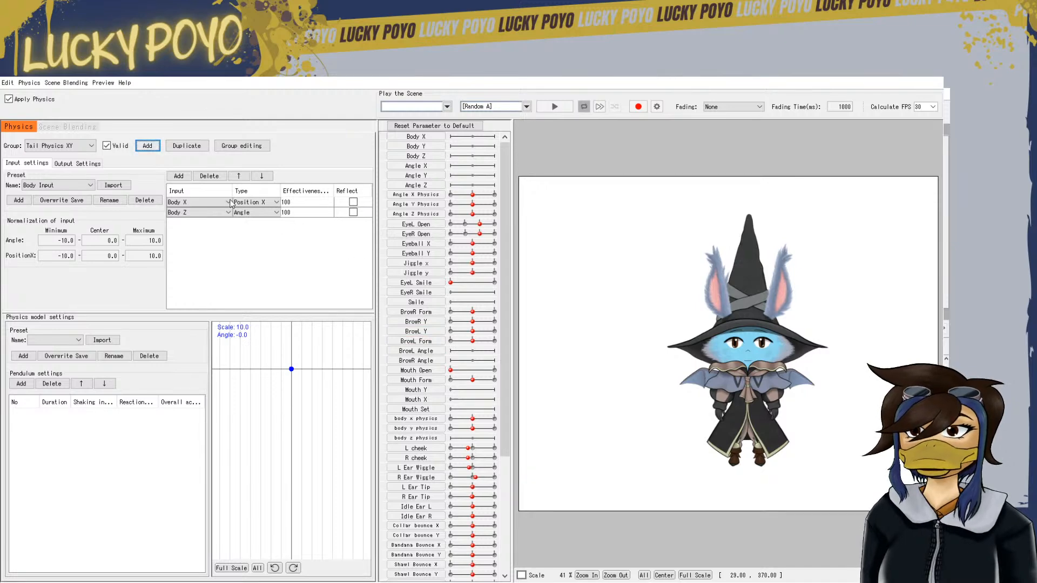
# Change the second input of Tail Physics XY to Body Y with the type Position X
pyautogui.click(203, 217)
pyautogui.click(191, 227)
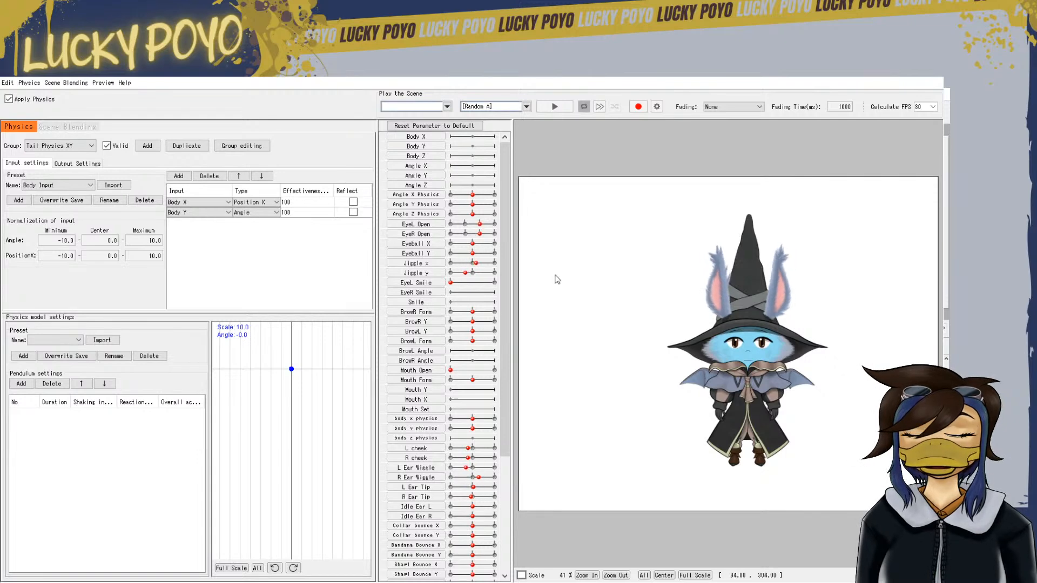
pyautogui.click(258, 214)
pyautogui.click(252, 222)
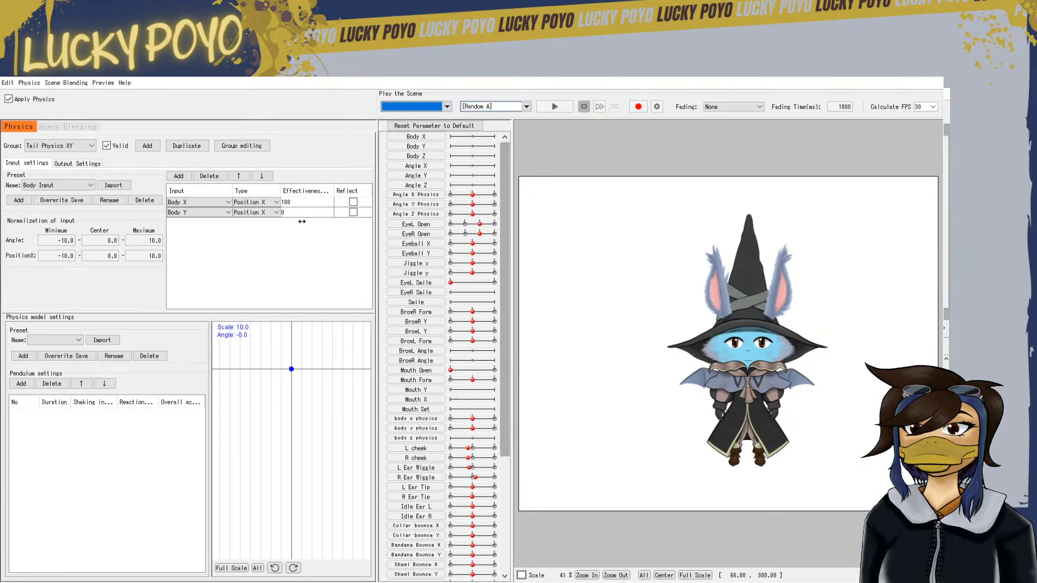
# Set the effectiveness of both the Body X and Body Y inputs to 50
pyautogui.click(300, 201)
pyautogui.click(300, 201)
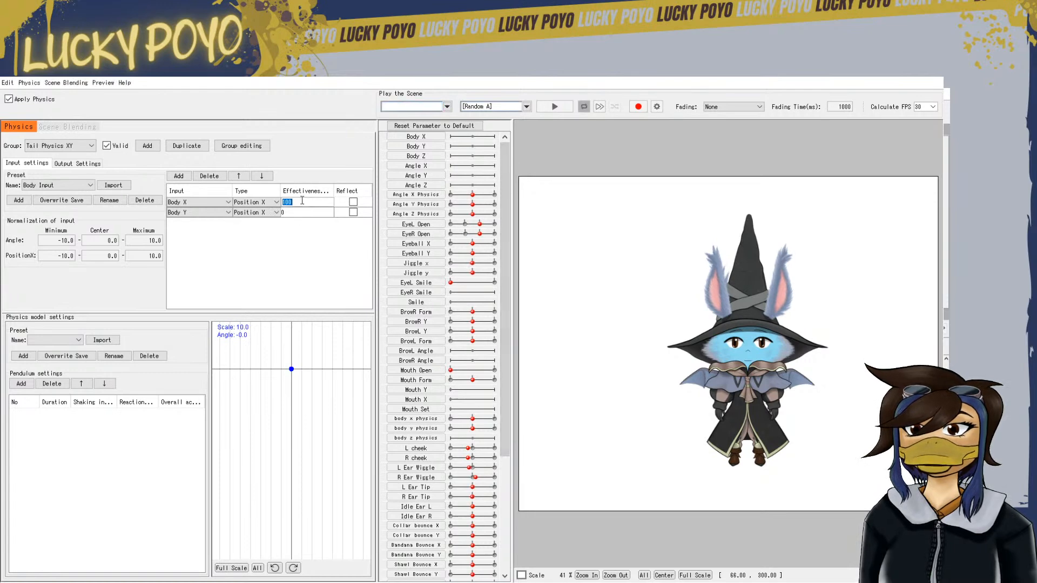
pyautogui.write('50')
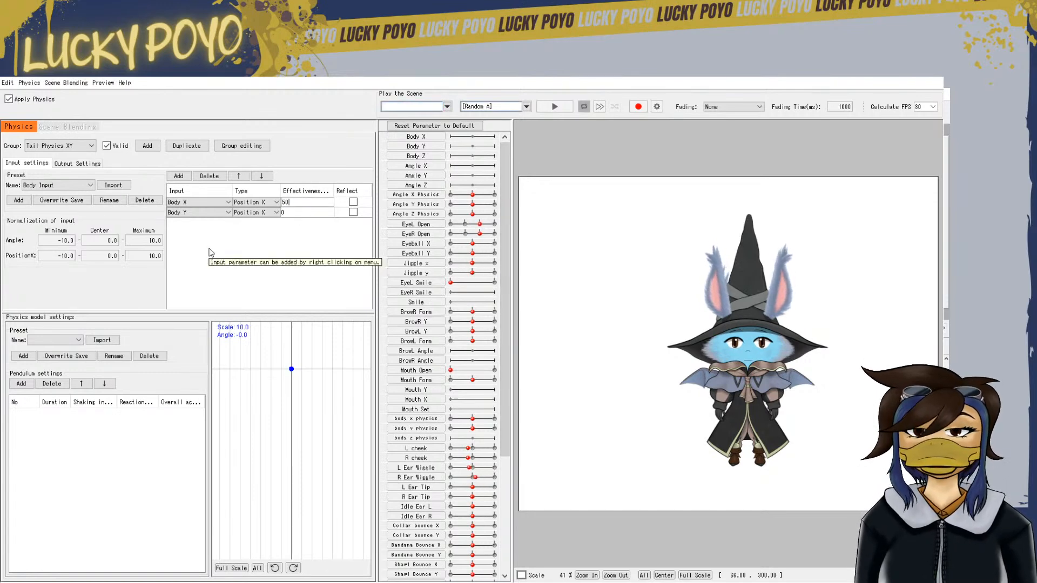
pyautogui.press('Return')
pyautogui.click(297, 212)
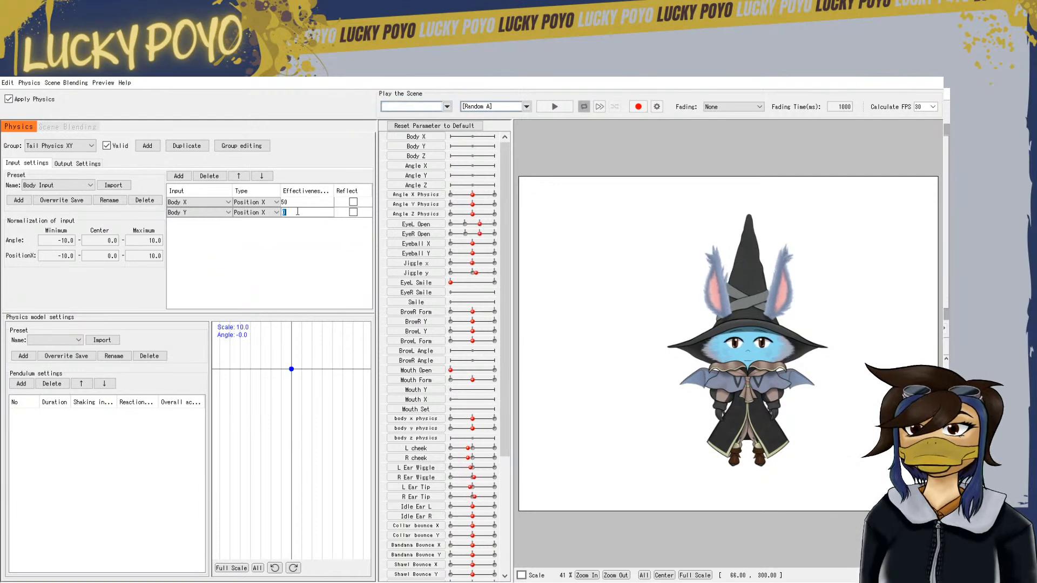
pyautogui.write('50')
pyautogui.press('Return')
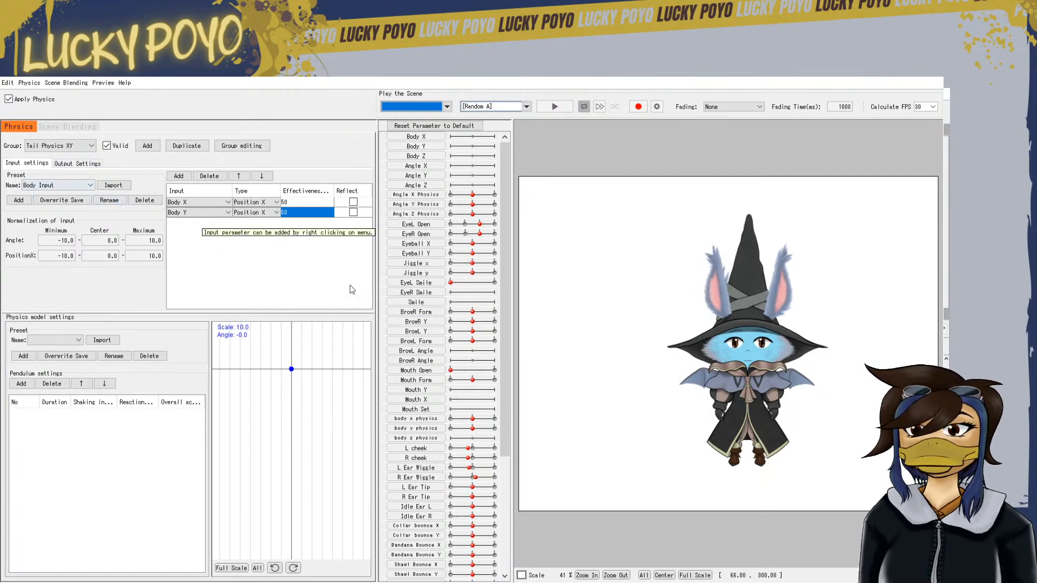
# Set L Plush Arm Toggle to its maximum in the physics preview to show the plush
pyautogui.moveTo(506, 348); pyautogui.dragTo(517, 469)
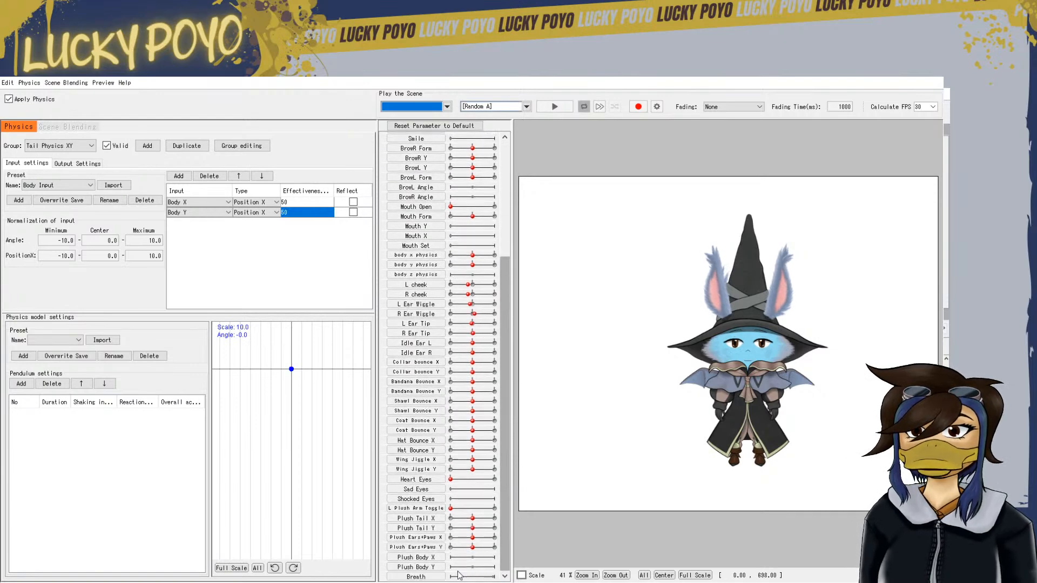
pyautogui.moveTo(450, 508); pyautogui.dragTo(494, 511)
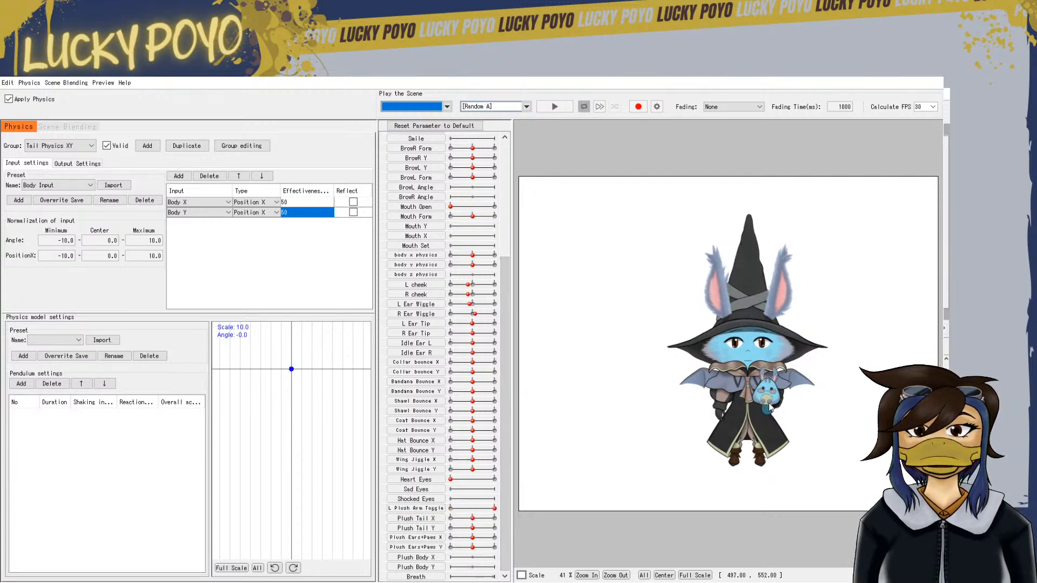
pyautogui.scroll(3, 783, 402)
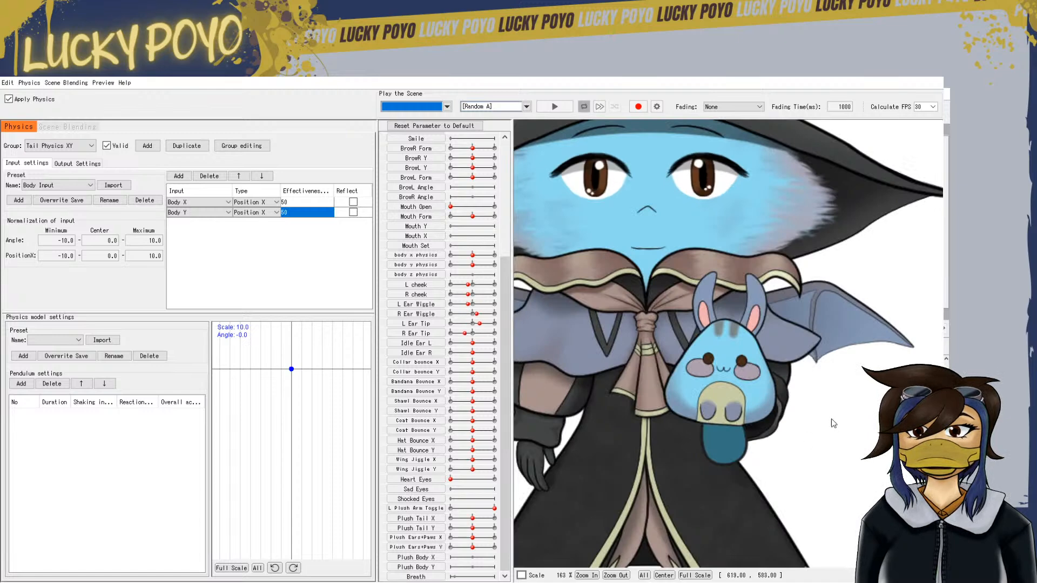
pyautogui.scroll(-3, 845, 427)
pyautogui.scroll(3, 789, 430)
pyautogui.scroll(-3, 789, 430)
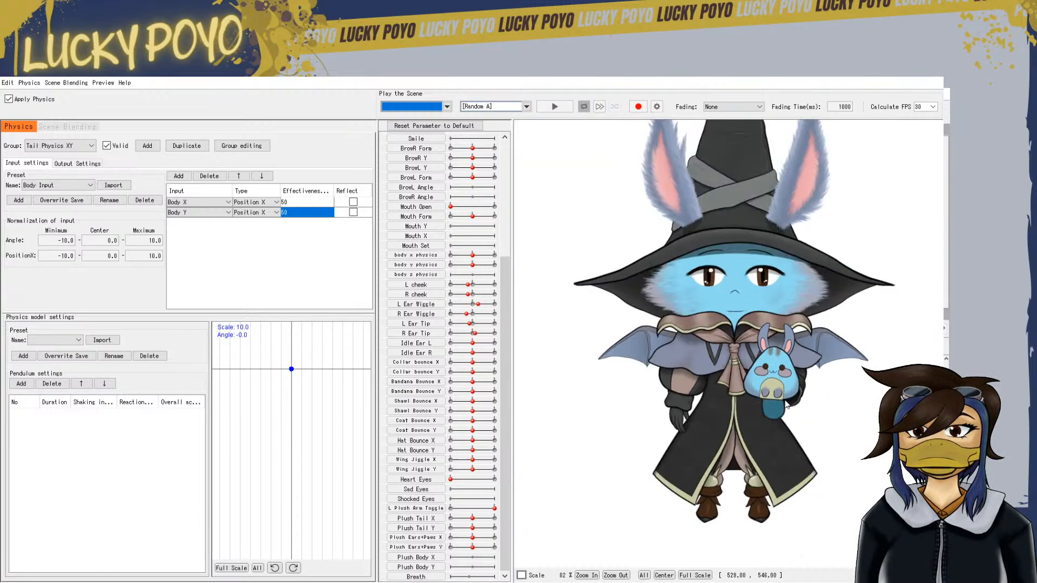
pyautogui.scroll(2, 786, 422)
pyautogui.moveTo(777, 443); pyautogui.dragTo(784, 441)
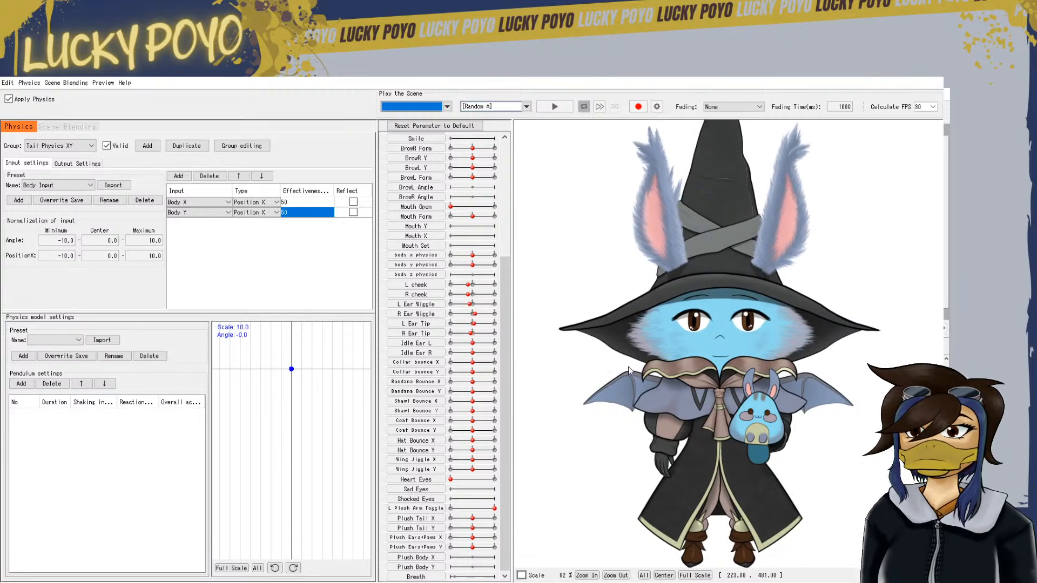
# Add one pendulum to Tail Physics XY and assign Plush Tail X and Plush Tail Y as its outputs
pyautogui.click(71, 163)
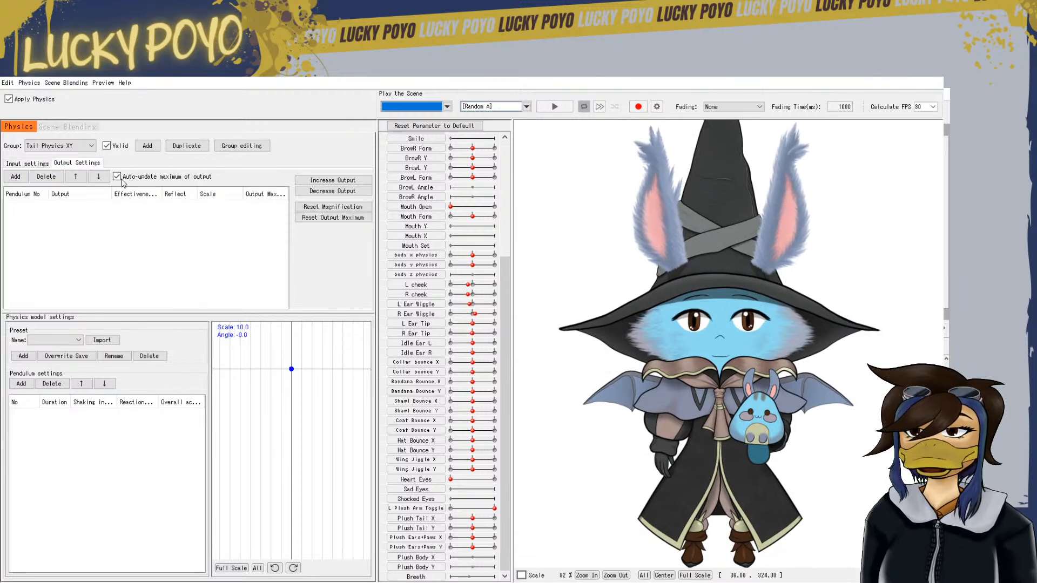
pyautogui.click(13, 179)
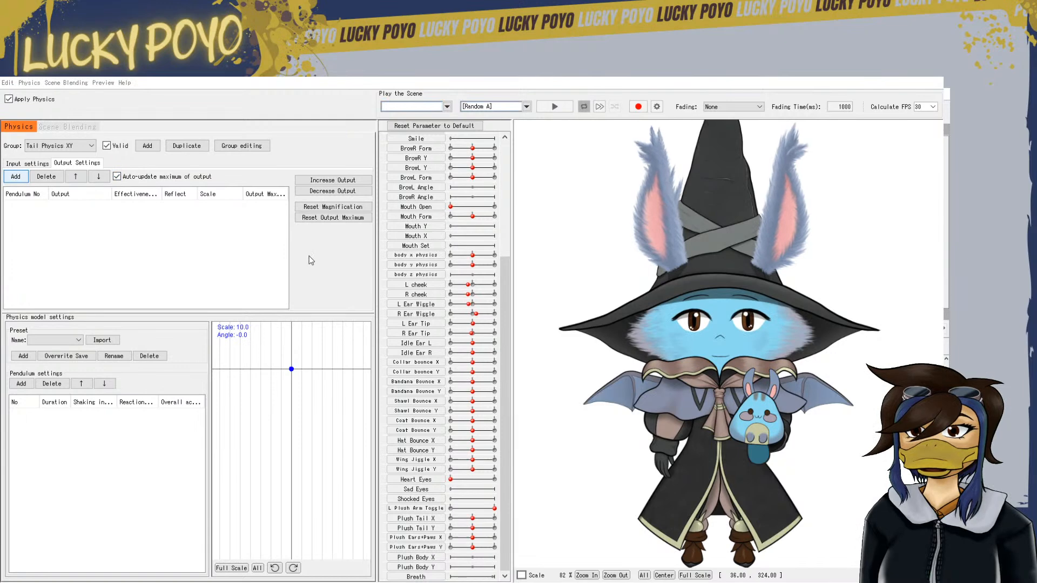
pyautogui.click(21, 384)
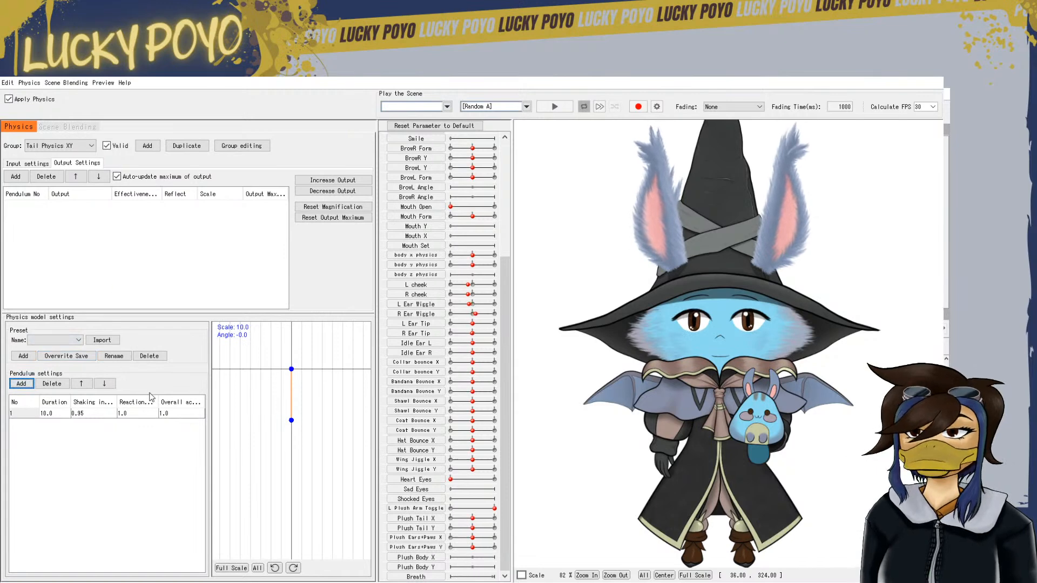
pyautogui.click(15, 177)
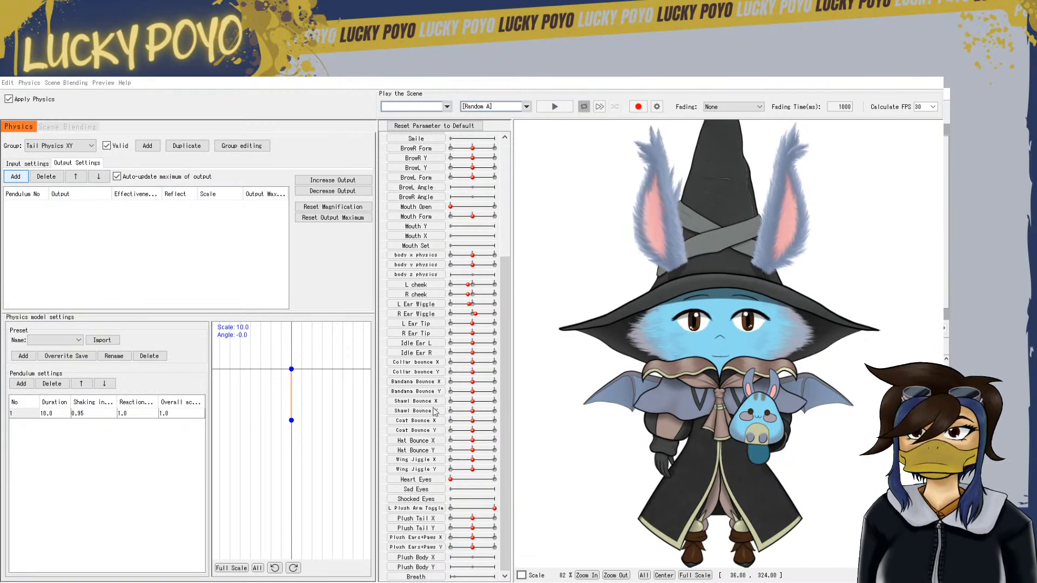
pyautogui.click(452, 465)
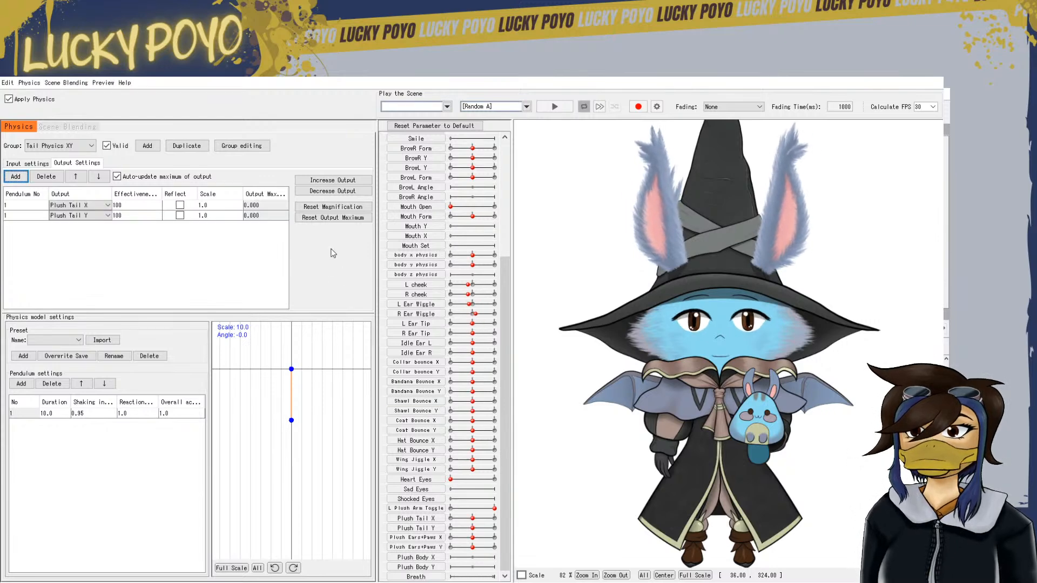
# Increase the output scale of Plush Tail X
pyautogui.moveTo(200, 204); pyautogui.dragTo(207, 212)
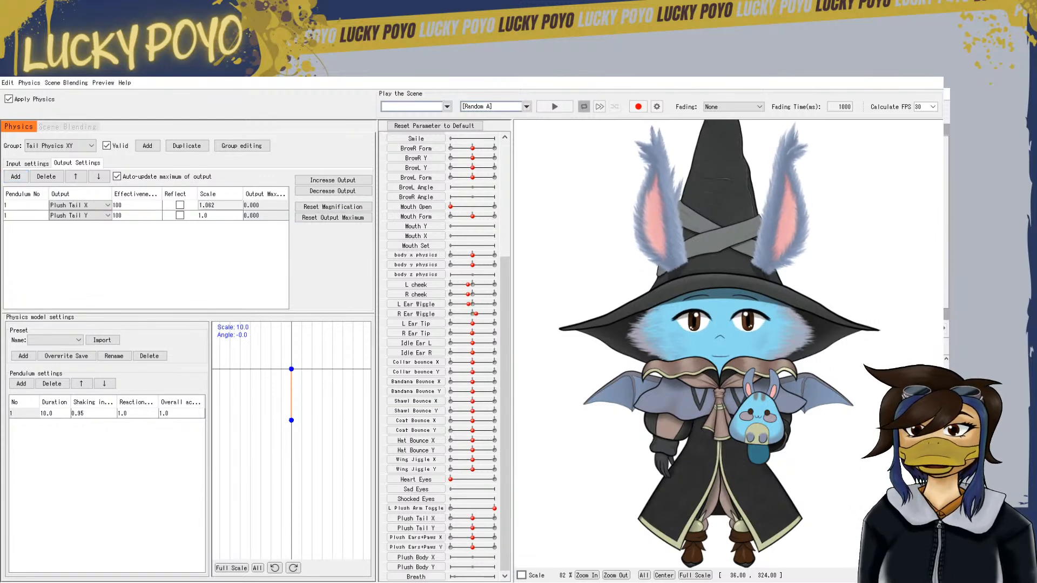
# Set the output scale of both Plush Tail X and Plush Tail Y to 20
pyautogui.click(213, 207)
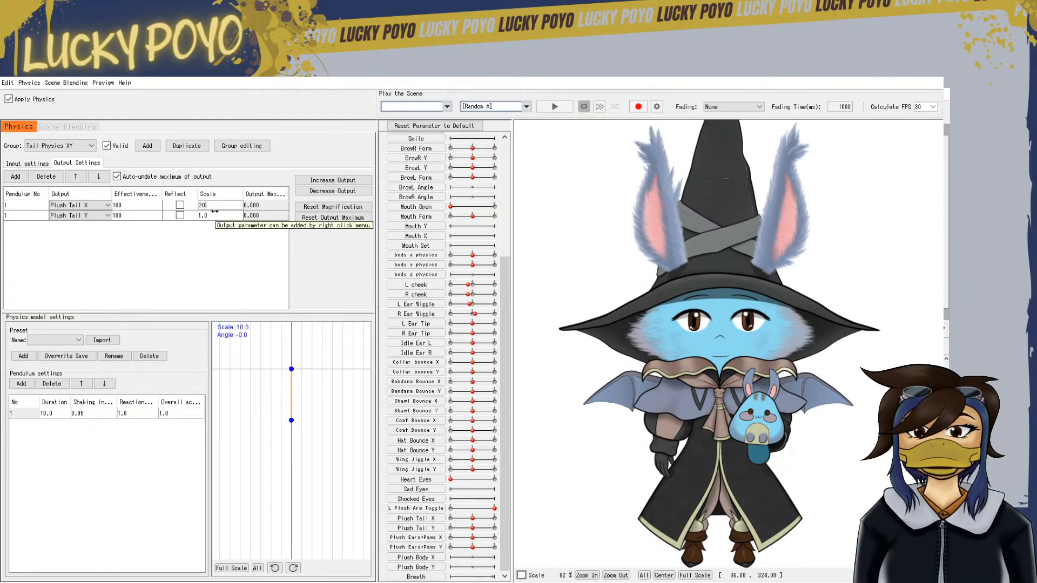
pyautogui.press('Return')
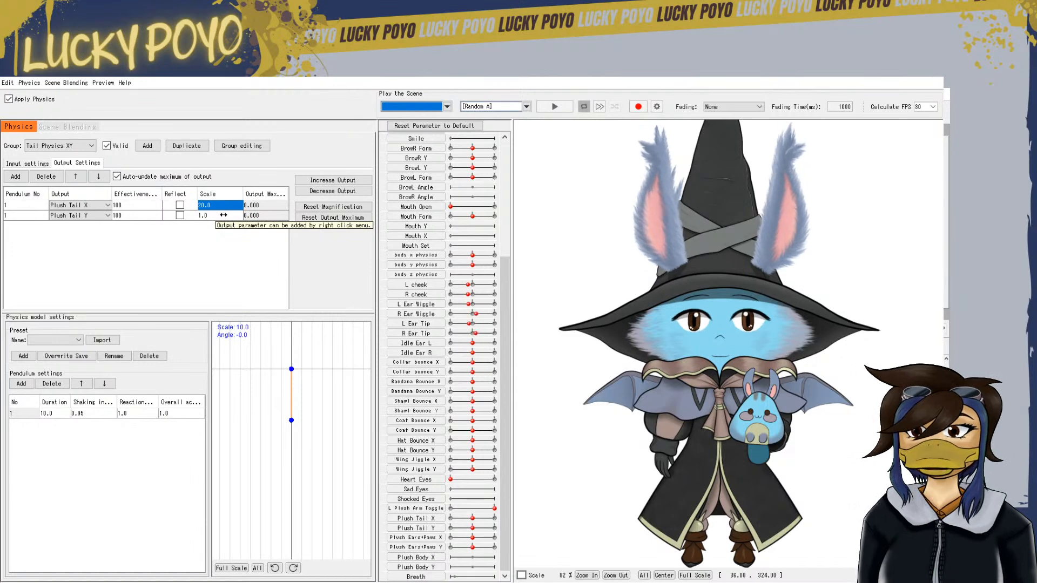
pyautogui.click(225, 215)
pyautogui.write('20')
pyautogui.press('Return')
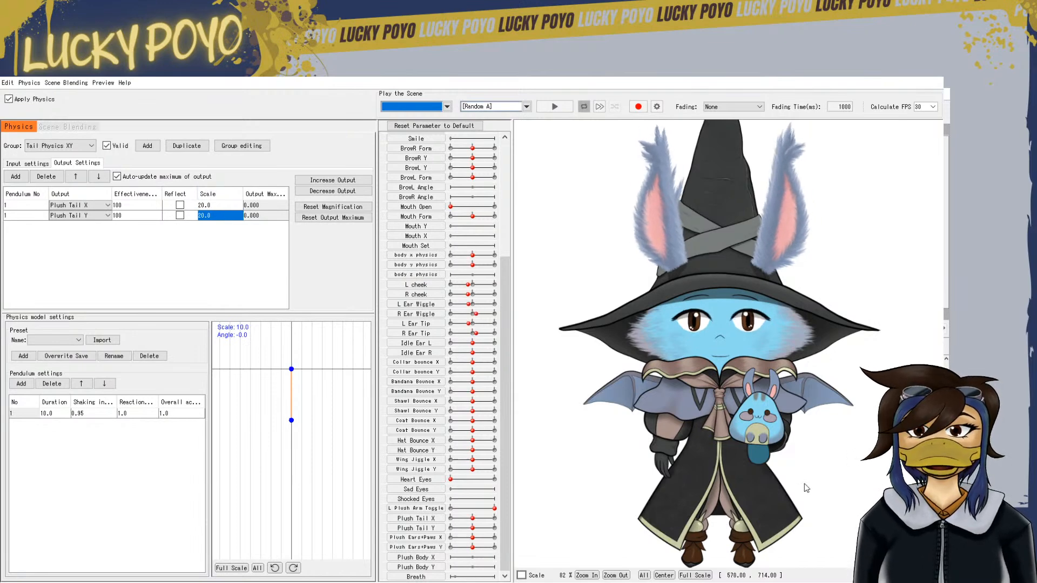
pyautogui.scroll(5, 726, 452)
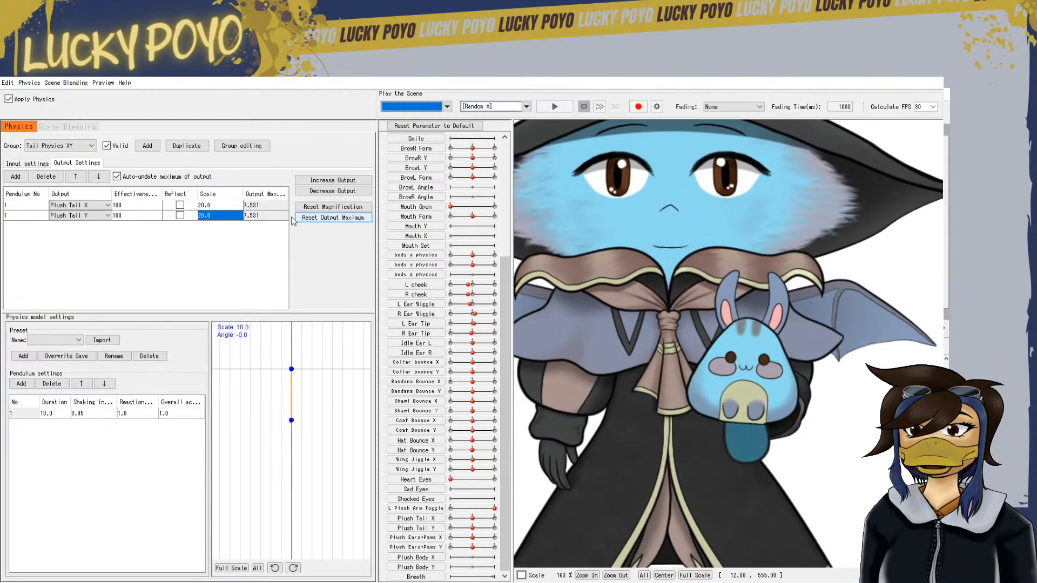
# Set the output scale of Plush Tail X and Plush Tail Y to 50 and swing the model to test the tail
pyautogui.doubleClick(209, 206)
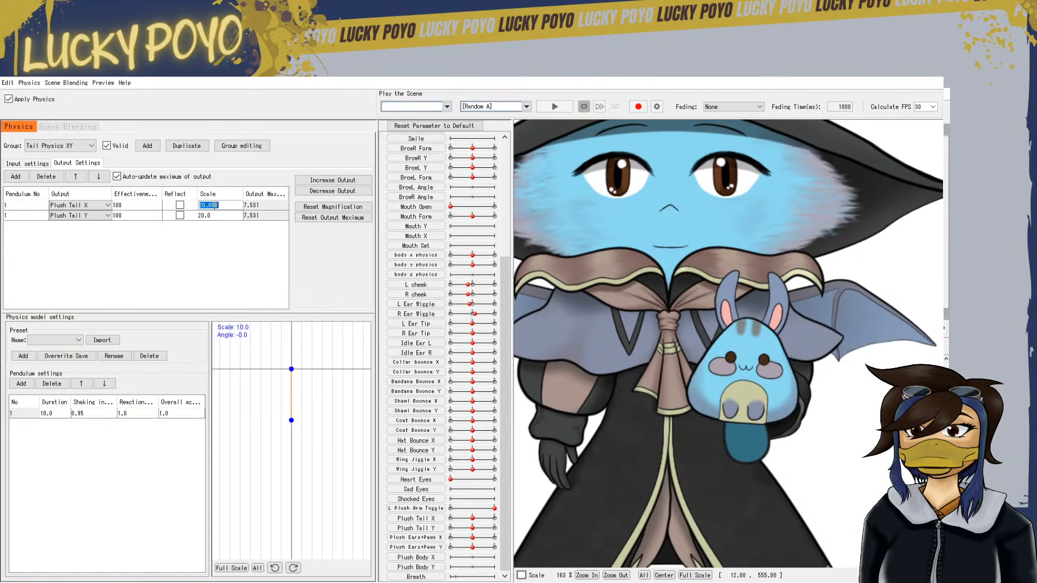
pyautogui.write('50')
pyautogui.press('Return')
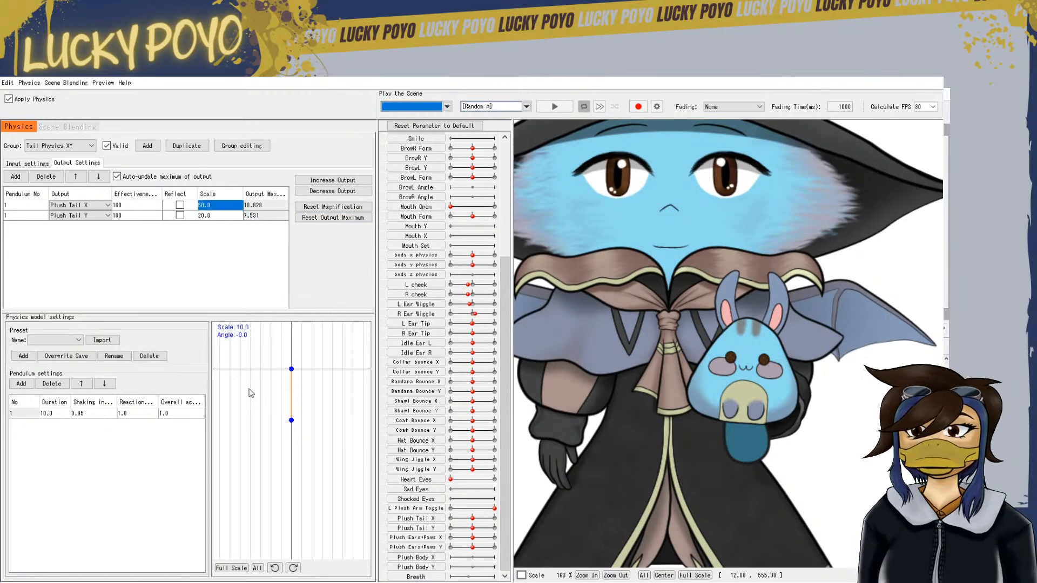
pyautogui.doubleClick(219, 216)
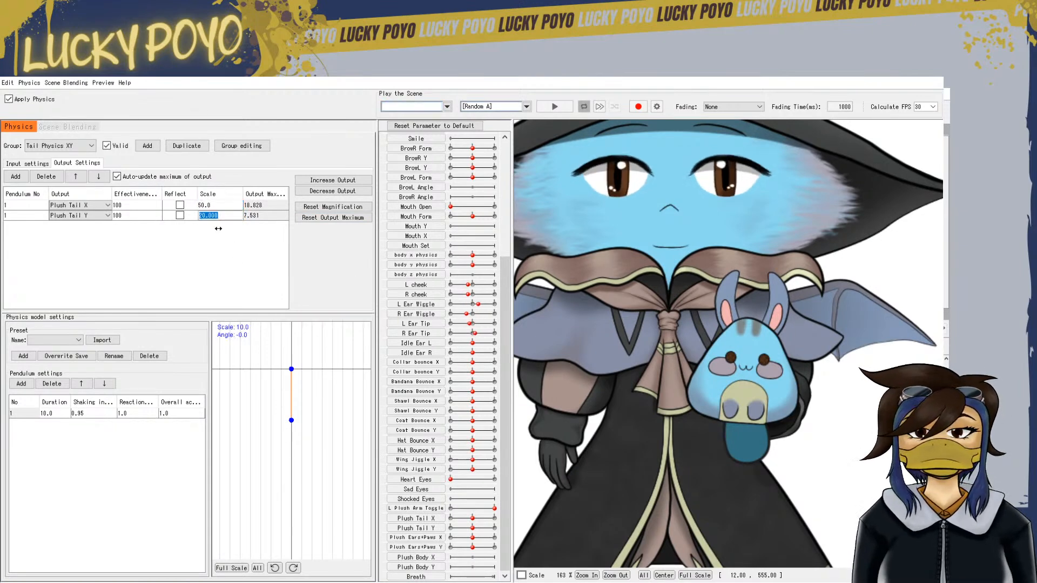
pyautogui.write('50')
pyautogui.press('Return')
pyautogui.moveTo(670, 221); pyautogui.dragTo(594, 378)
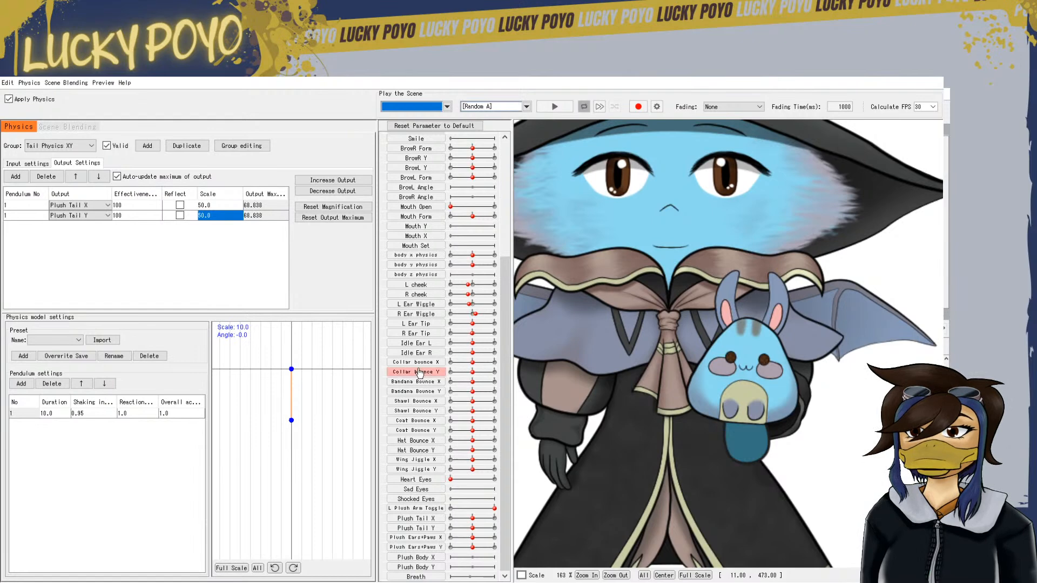
# Set the tail pendulum's duration to 16
pyautogui.moveTo(54, 414)
pyautogui.mouseDown()
pyautogui.moveTo(41, 414)
pyautogui.moveTo(54, 413)
pyautogui.mouseUp()
pyautogui.doubleClick(55, 414)
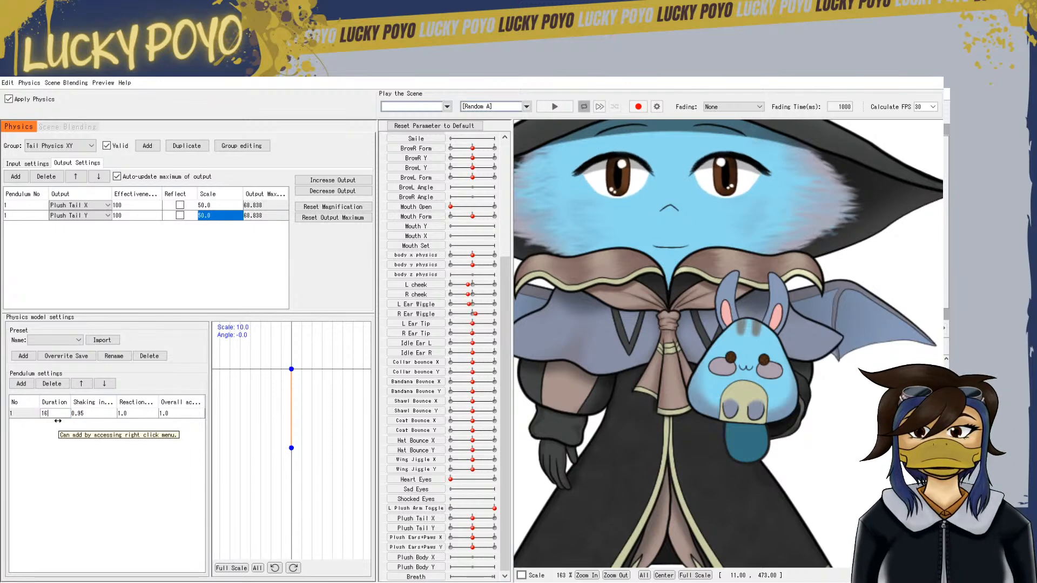
pyautogui.press('Return')
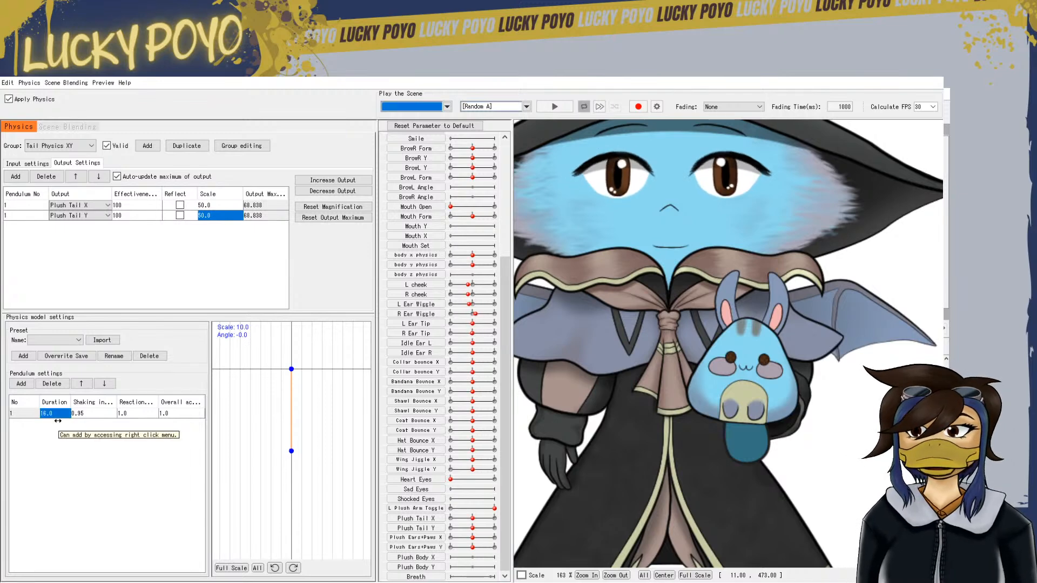
# Resize the pendulum settings pane and move the model around to test the plush tail's motion
pyautogui.click(98, 412)
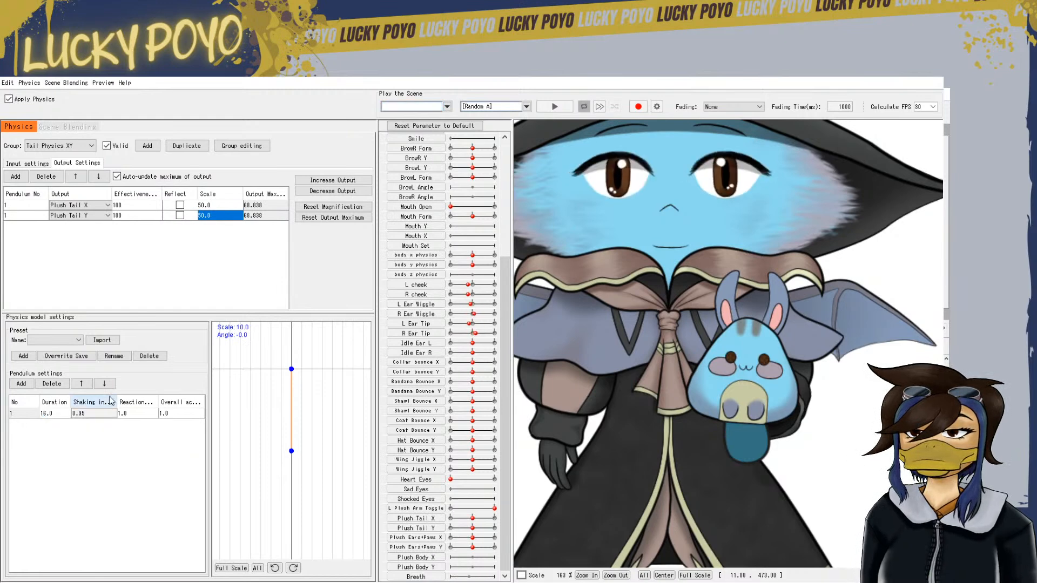
pyautogui.moveTo(210, 405)
pyautogui.mouseDown()
pyautogui.moveTo(240, 405)
pyautogui.moveTo(222, 405)
pyautogui.mouseUp()
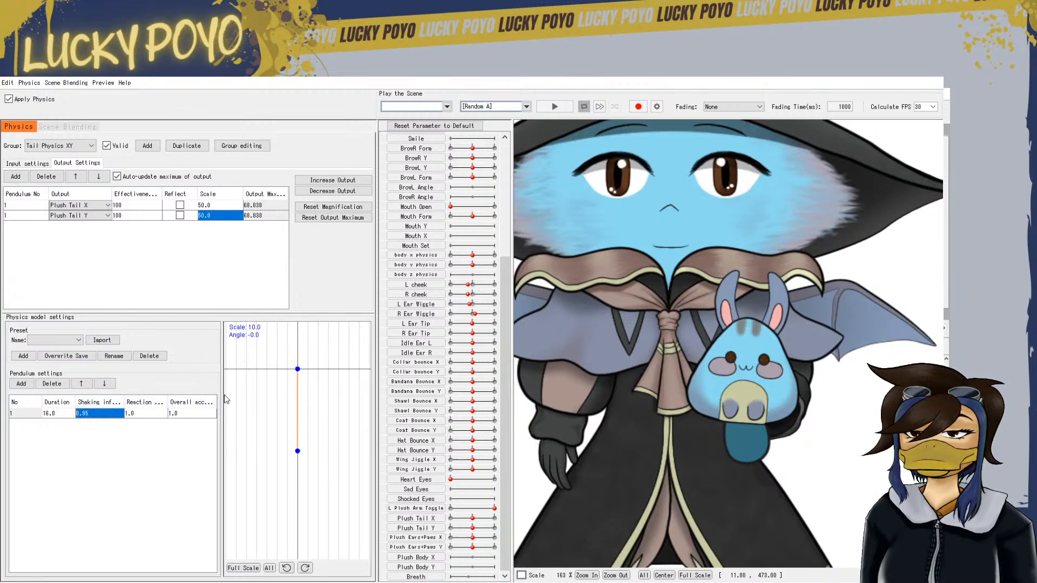
pyautogui.moveTo(222, 395); pyautogui.dragTo(235, 395)
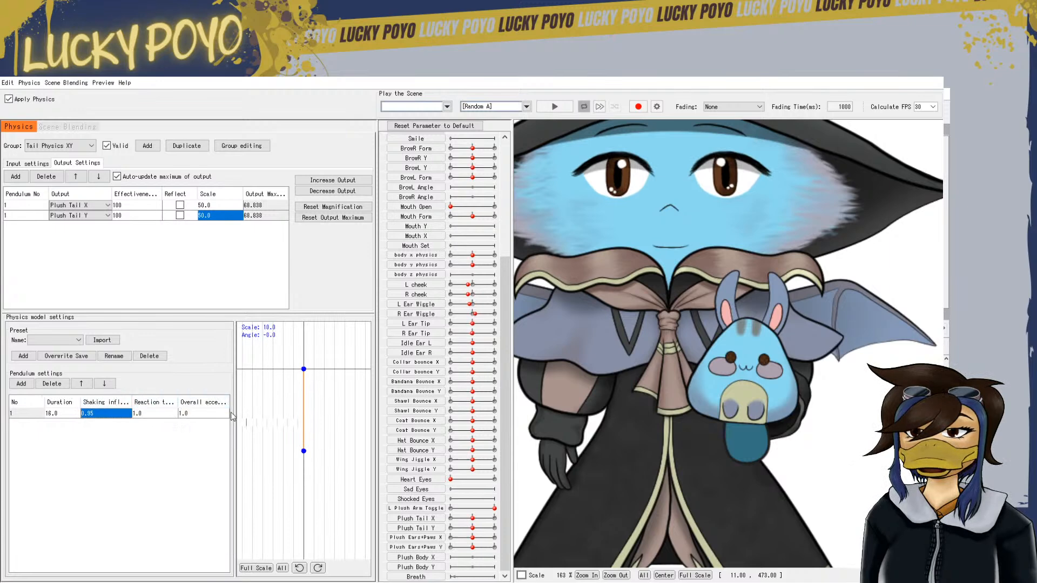
pyautogui.moveTo(234, 413); pyautogui.dragTo(194, 413)
pyautogui.moveTo(742, 415); pyautogui.dragTo(619, 398)
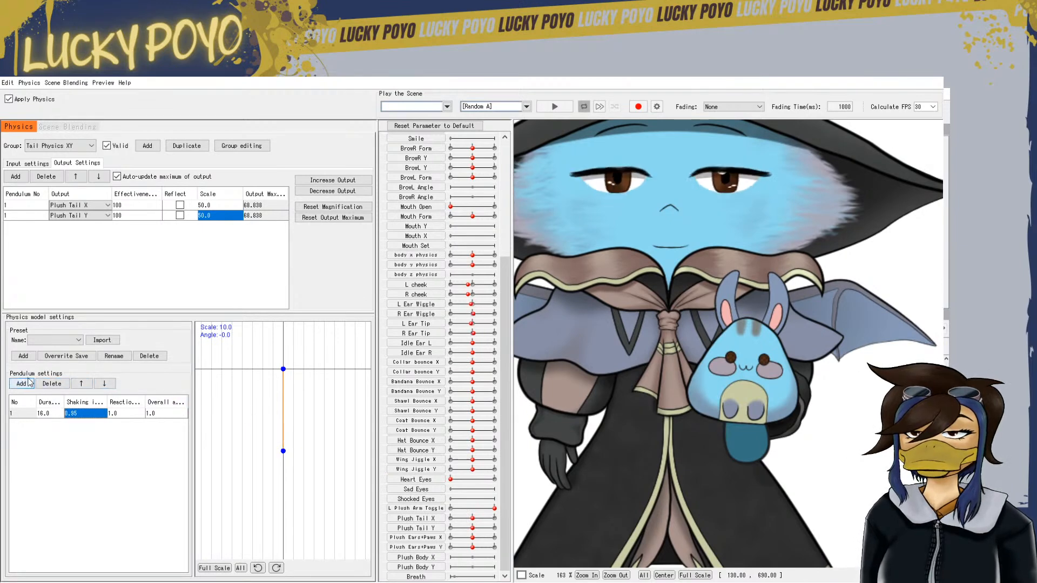
pyautogui.click(827, 421)
pyautogui.click(611, 436)
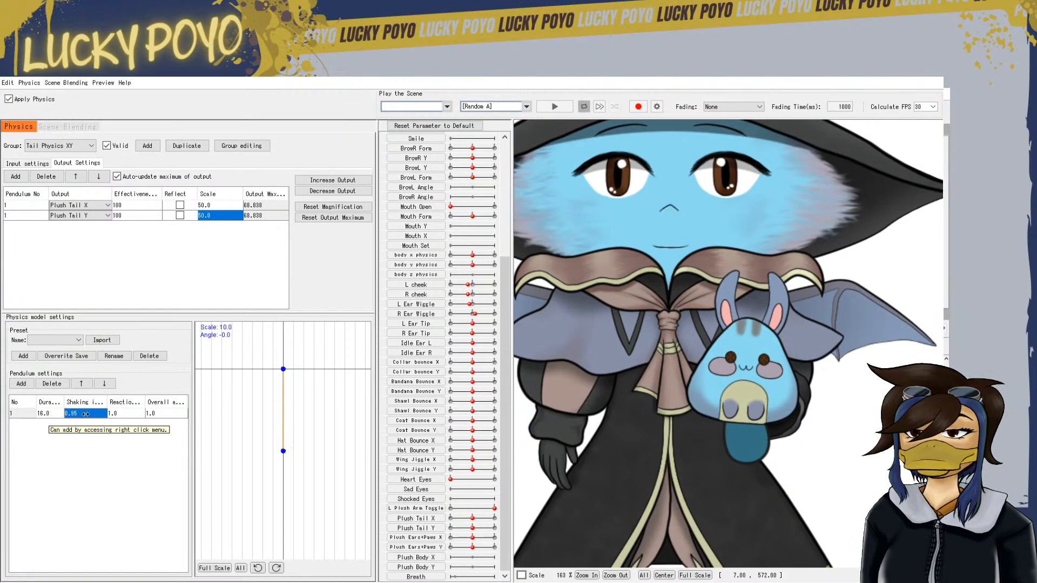
# Set the tail pendulum's shaking influence to 1.0 and move the model to test the swing
pyautogui.moveTo(86, 414); pyautogui.dragTo(109, 414)
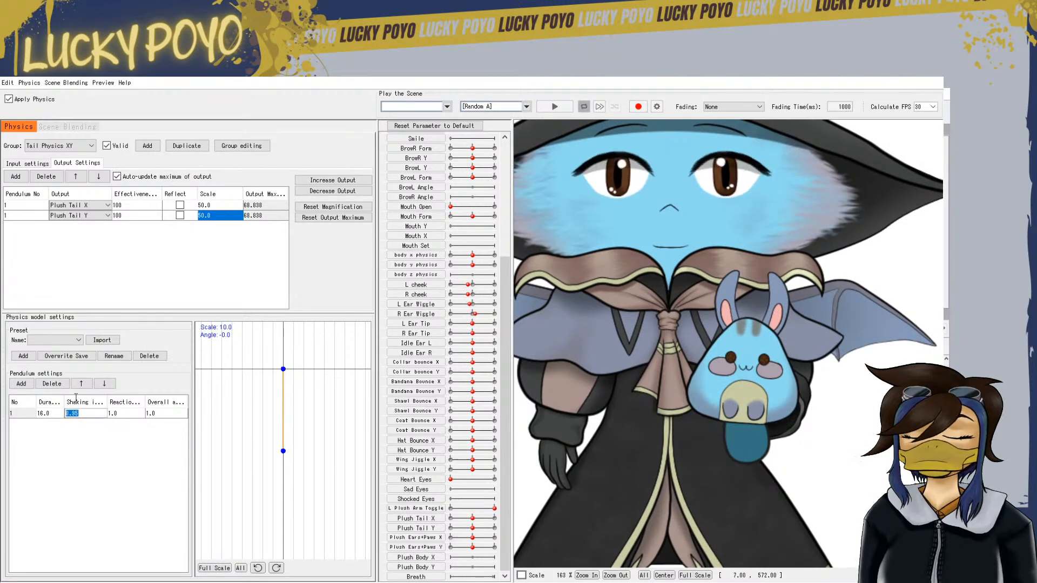
pyautogui.press('Return')
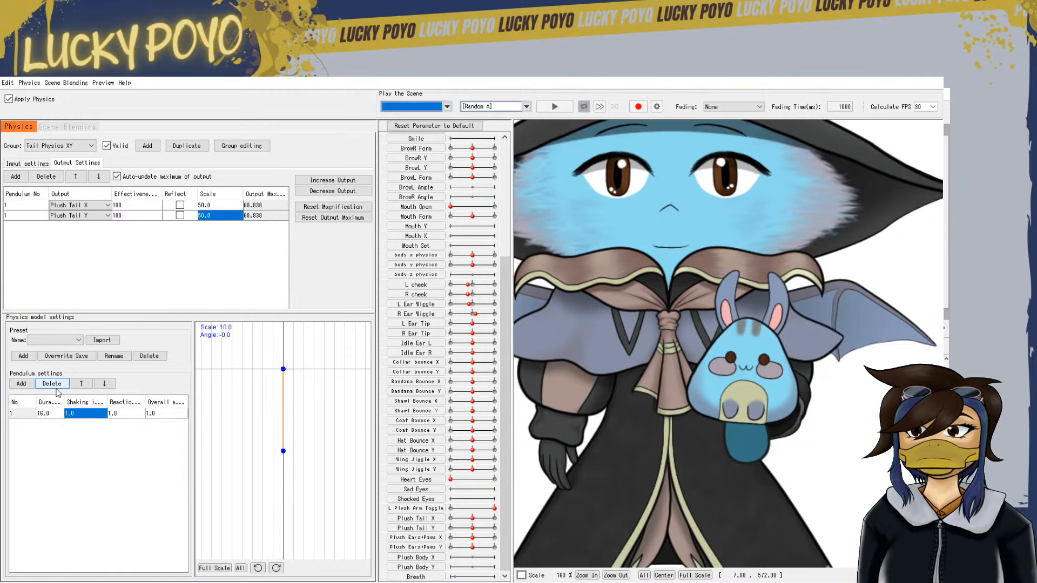
pyautogui.moveTo(726, 459); pyautogui.dragTo(625, 459)
pyautogui.click(625, 459)
pyautogui.click(612, 450)
pyautogui.click(611, 446)
pyautogui.click(607, 443)
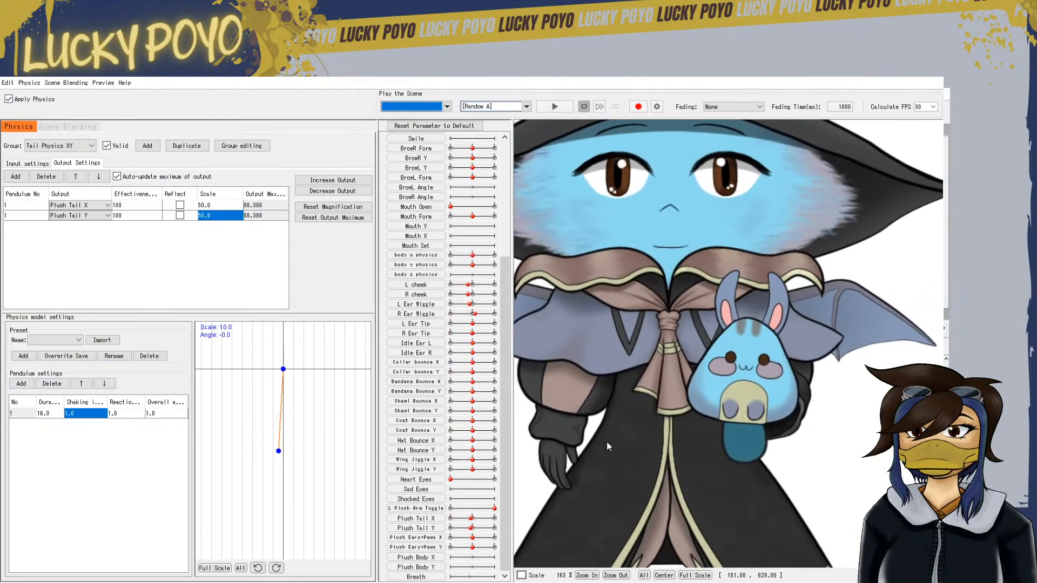
# Set the tail pendulum's reaction time to 1.5 and test the motion on the model
pyautogui.click(48, 417)
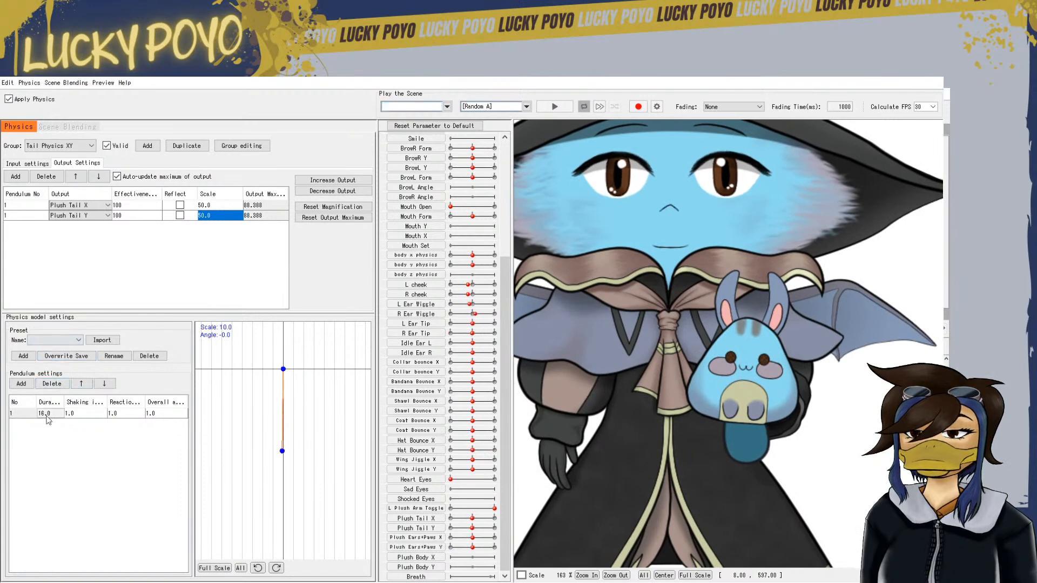
pyautogui.click(130, 414)
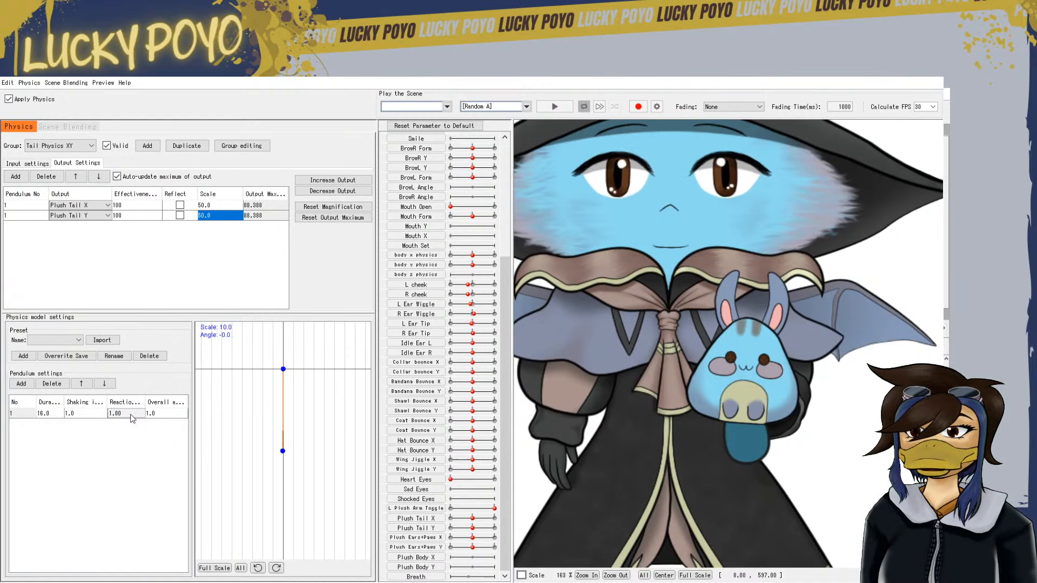
pyautogui.write('1.')
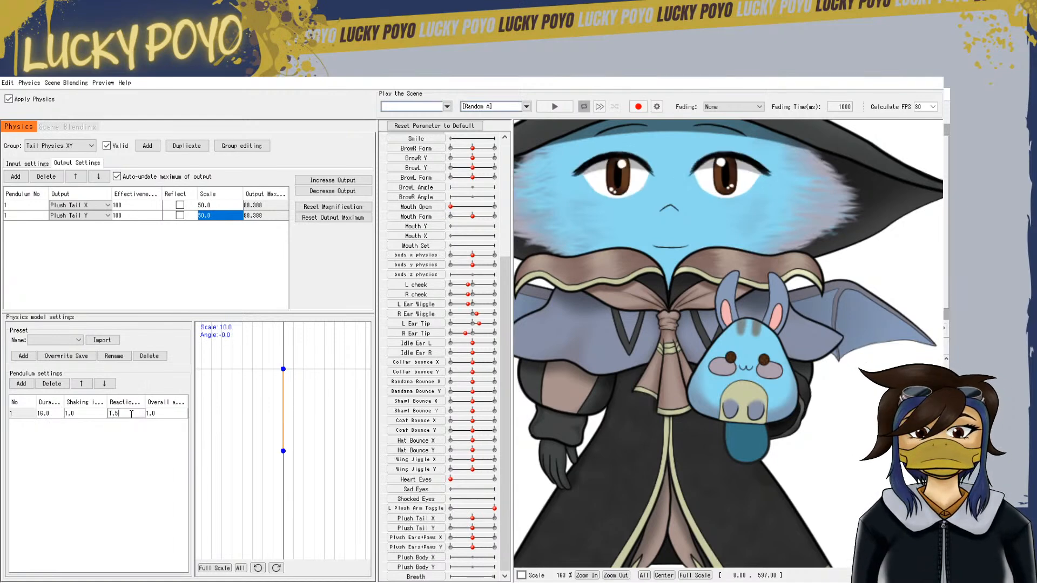
pyautogui.write('5')
pyautogui.press('Return')
pyautogui.click(584, 373)
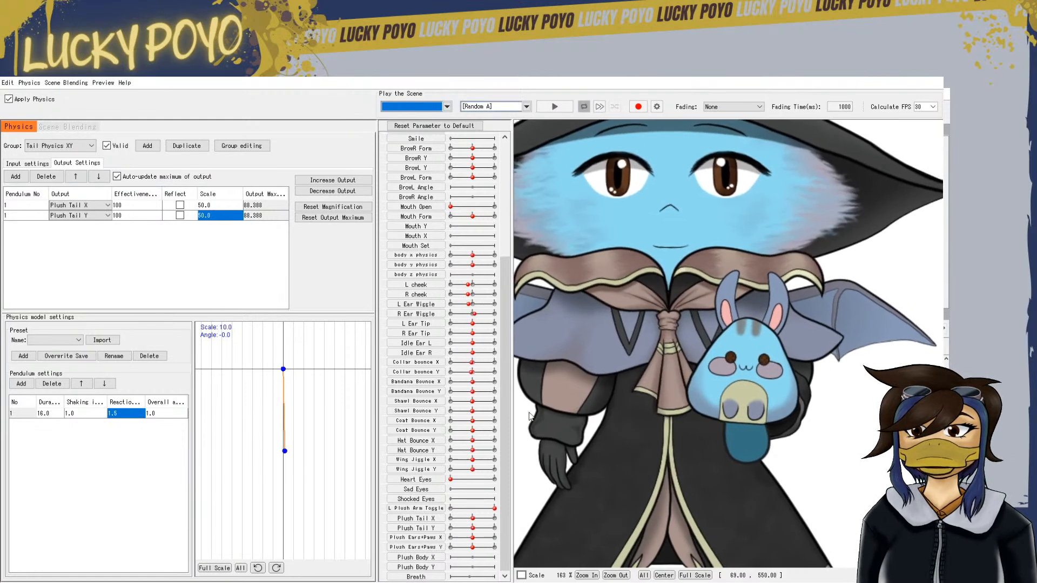
# Set the tail pendulum's reaction time to 2 and move the model to test the motion
pyautogui.doubleClick(126, 413)
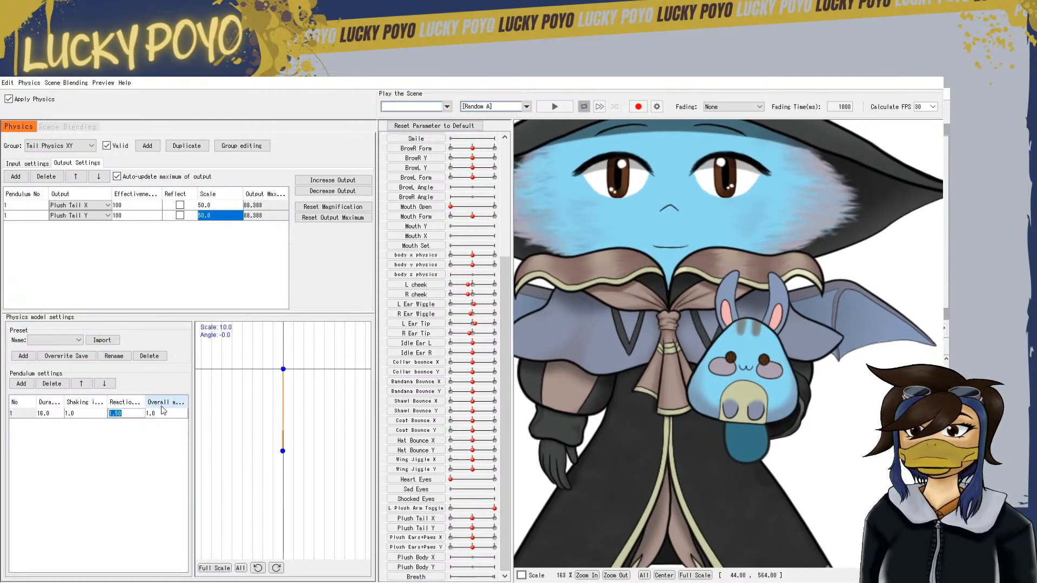
pyautogui.write('2')
pyautogui.press('Return')
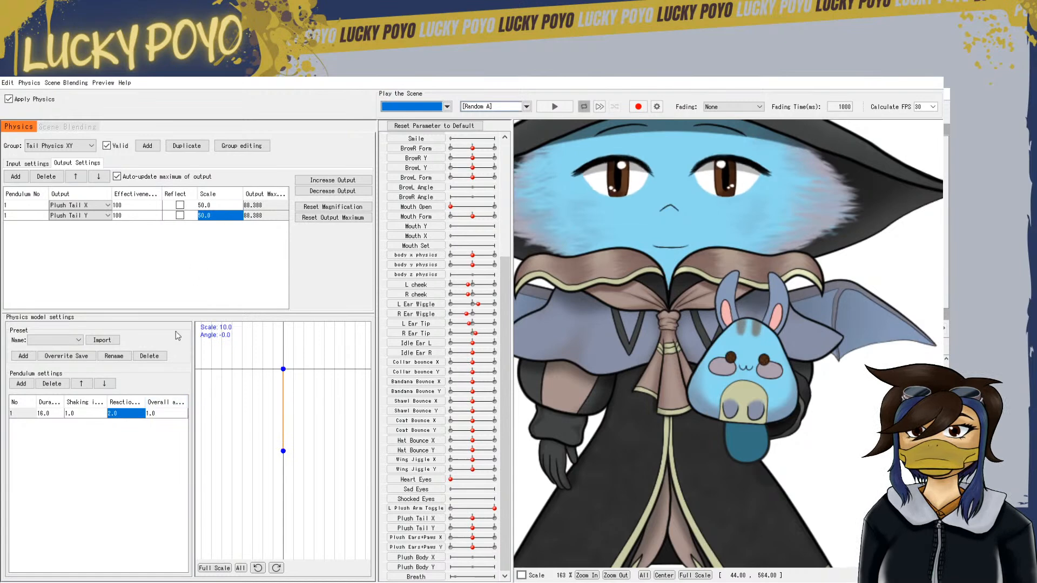
pyautogui.moveTo(509, 380); pyautogui.dragTo(583, 367)
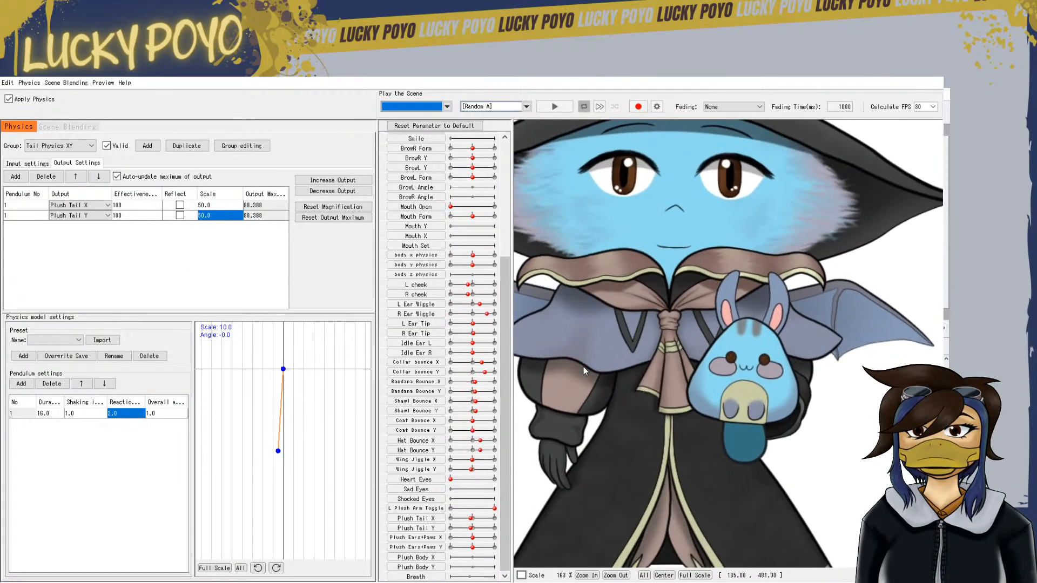
# Set the tail pendulum's duration to 9 and move the model in several directions to test the swing
pyautogui.doubleClick(53, 414)
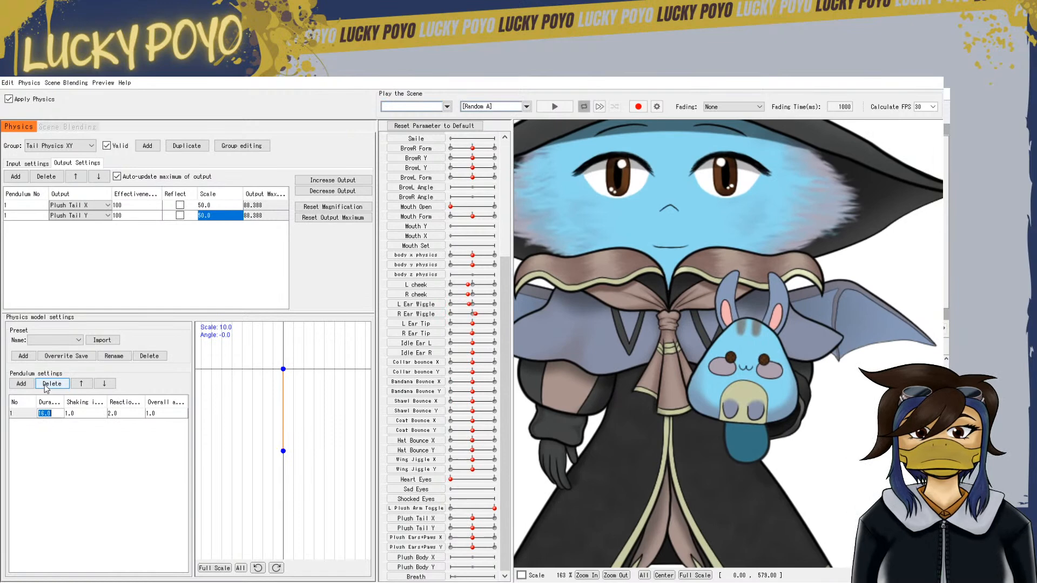
pyautogui.press('Return')
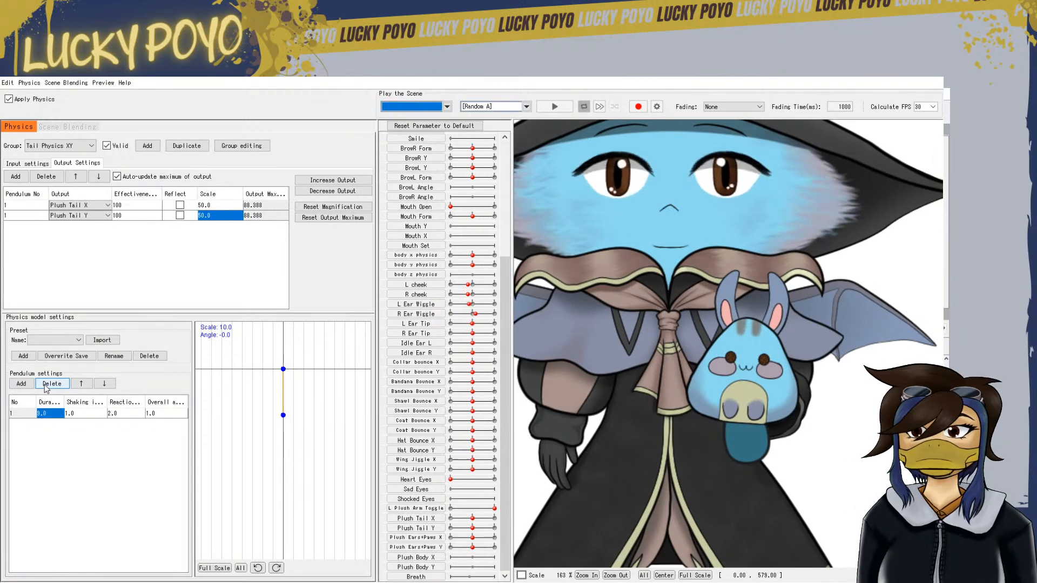
pyautogui.moveTo(586, 468); pyautogui.dragTo(675, 382)
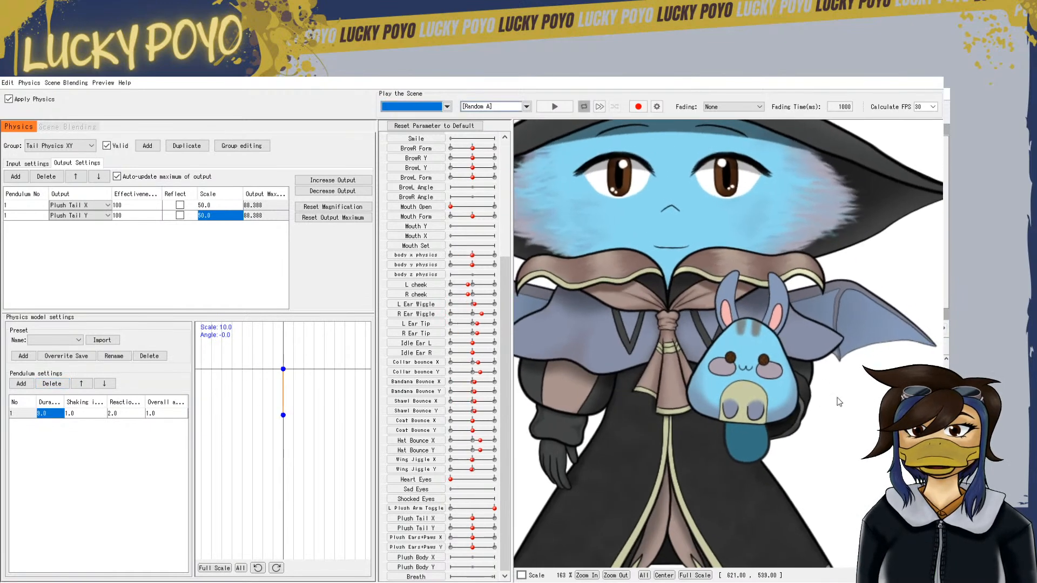
pyautogui.moveTo(828, 440); pyautogui.dragTo(587, 446)
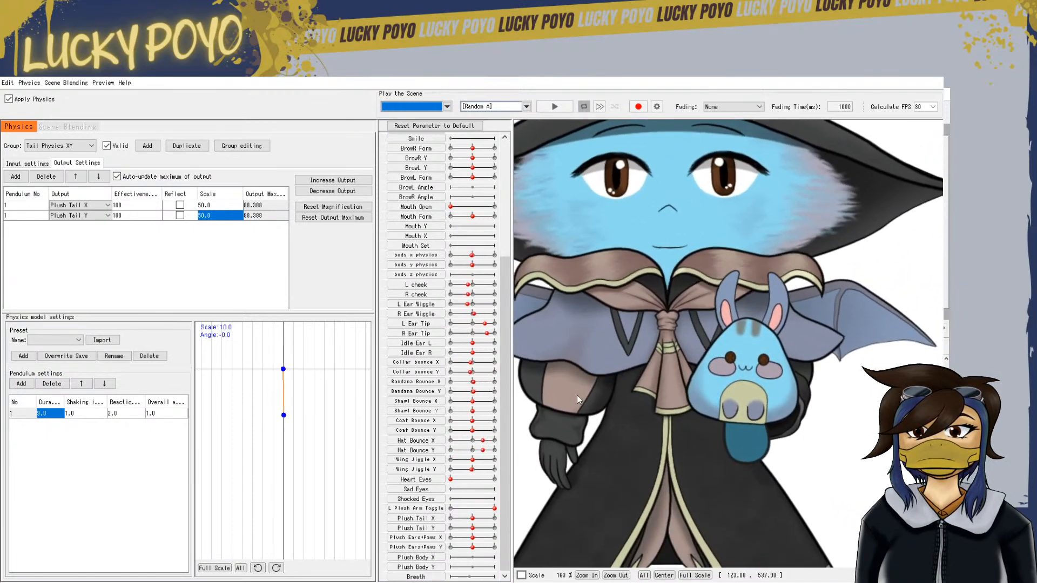
# Set the tail pendulum's duration to 12
pyautogui.doubleClick(44, 414)
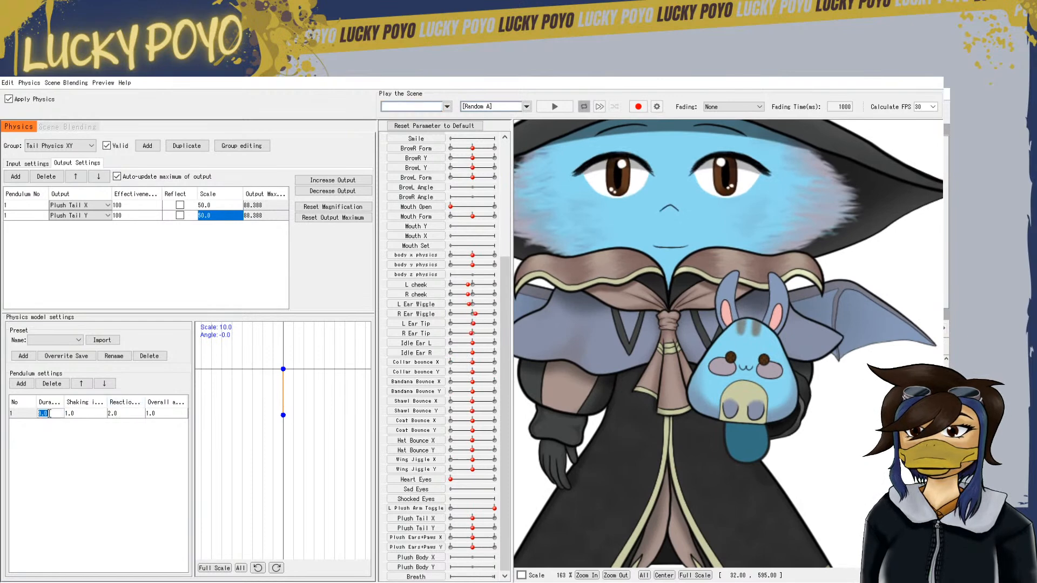
pyautogui.write('12')
pyautogui.press('Return')
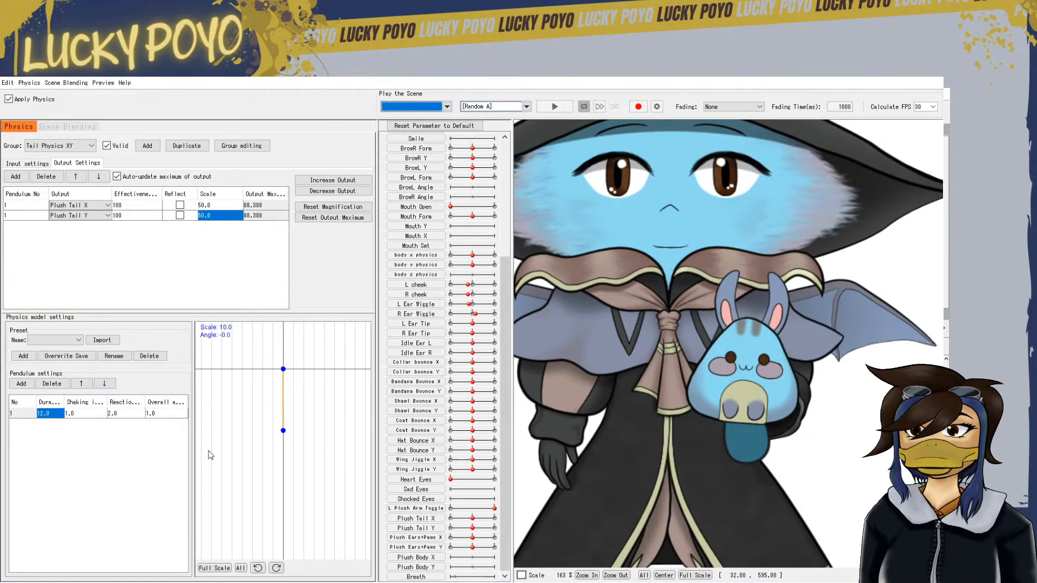
# Set the tail pendulum's shaking influence to 0.7 and test the motion on the model
pyautogui.doubleClick(87, 413)
pyautogui.write('0.72')
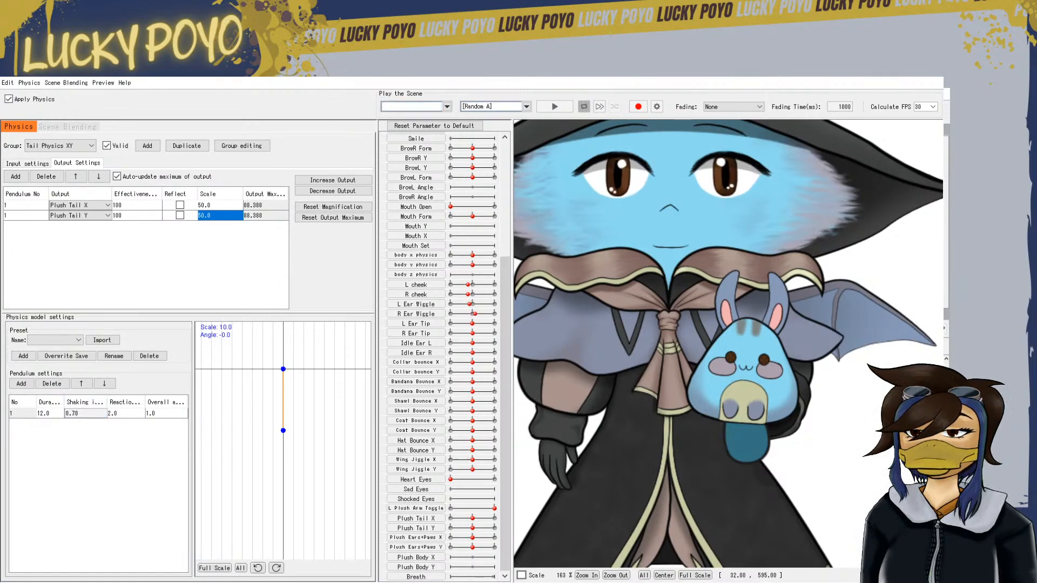
pyautogui.click(603, 423)
pyautogui.moveTo(603, 422); pyautogui.dragTo(575, 417)
pyautogui.click(565, 417)
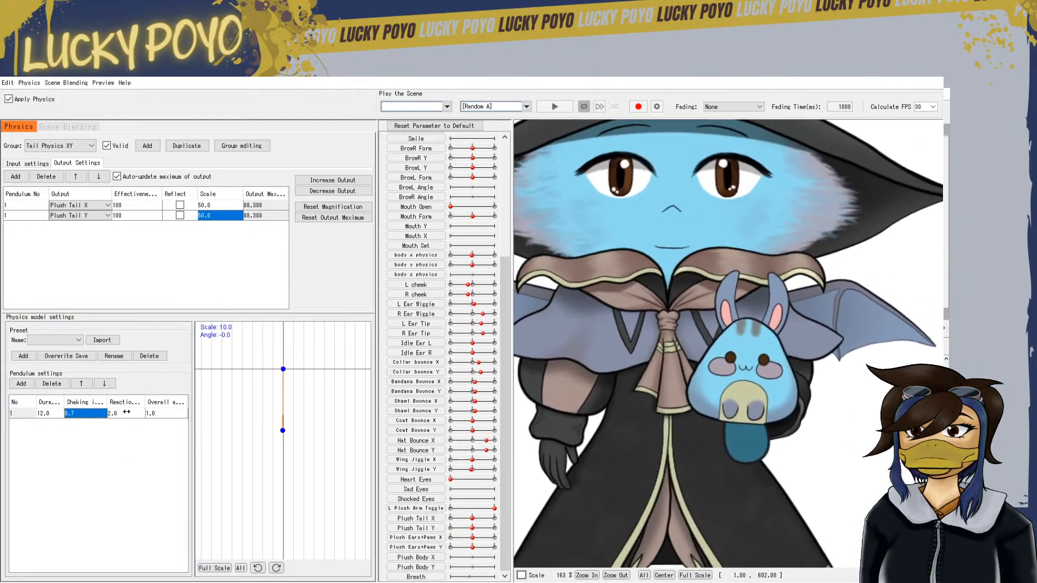
# Set the tail pendulum's reaction time to 3.7 and its shaking influence to 1.0
pyautogui.doubleClick(126, 414)
pyautogui.write('3.06')
pyautogui.moveTo(125, 414); pyautogui.dragTo(140, 413)
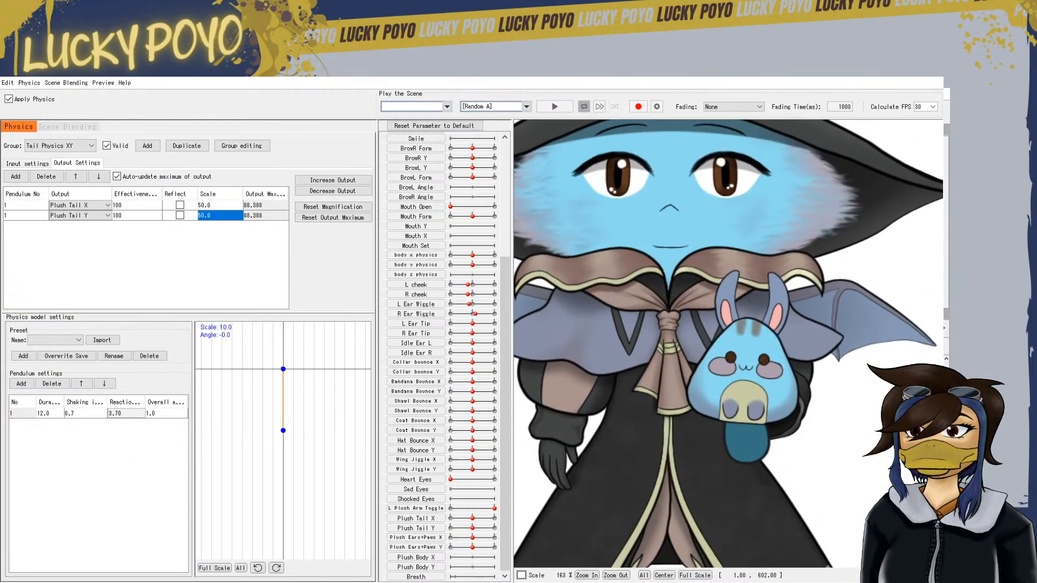
pyautogui.moveTo(89, 414); pyautogui.dragTo(106, 414)
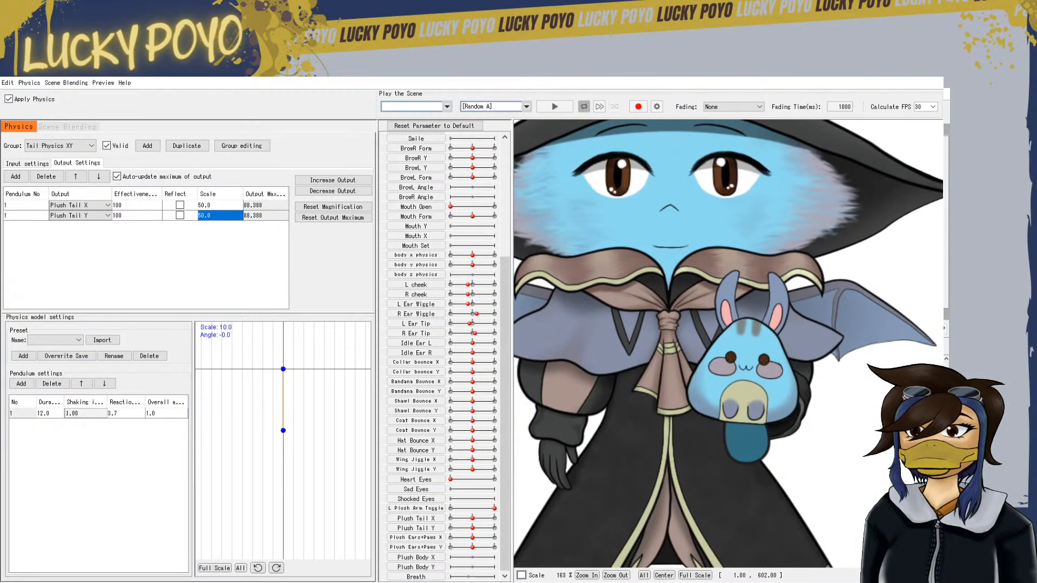
# Set the tail pendulum's shaking influence to 0.89 and its reaction time to 2.29, testing the motion on the model
pyautogui.click(631, 432)
pyautogui.click(631, 432)
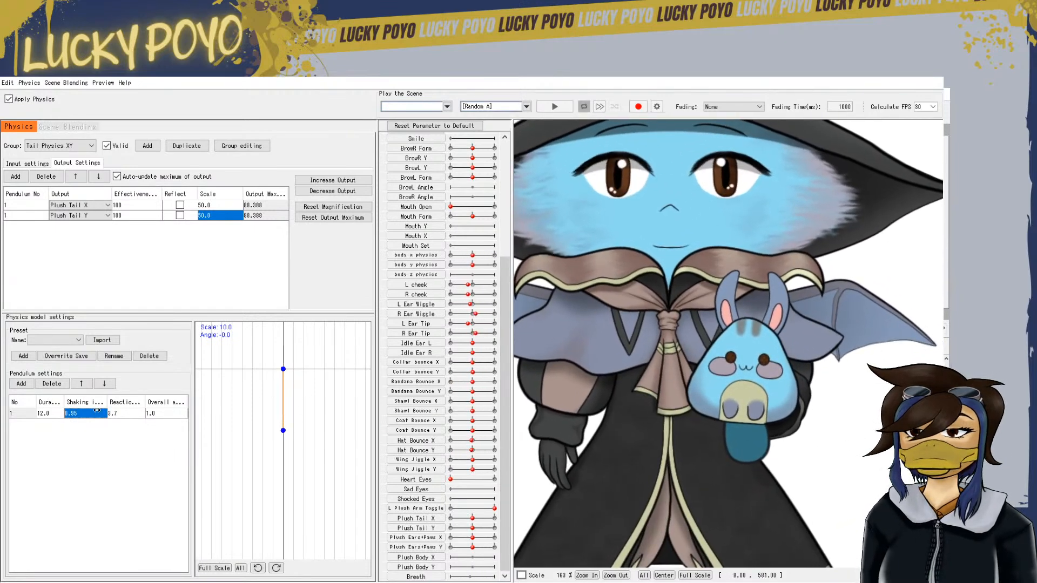
pyautogui.moveTo(103, 413); pyautogui.dragTo(100, 413)
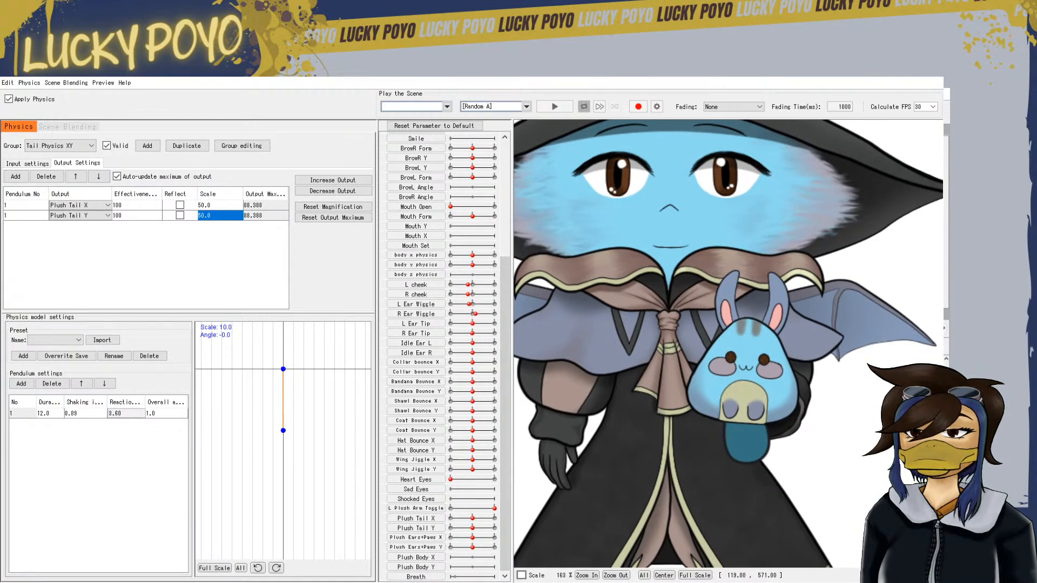
pyautogui.moveTo(126, 414); pyautogui.dragTo(111, 413)
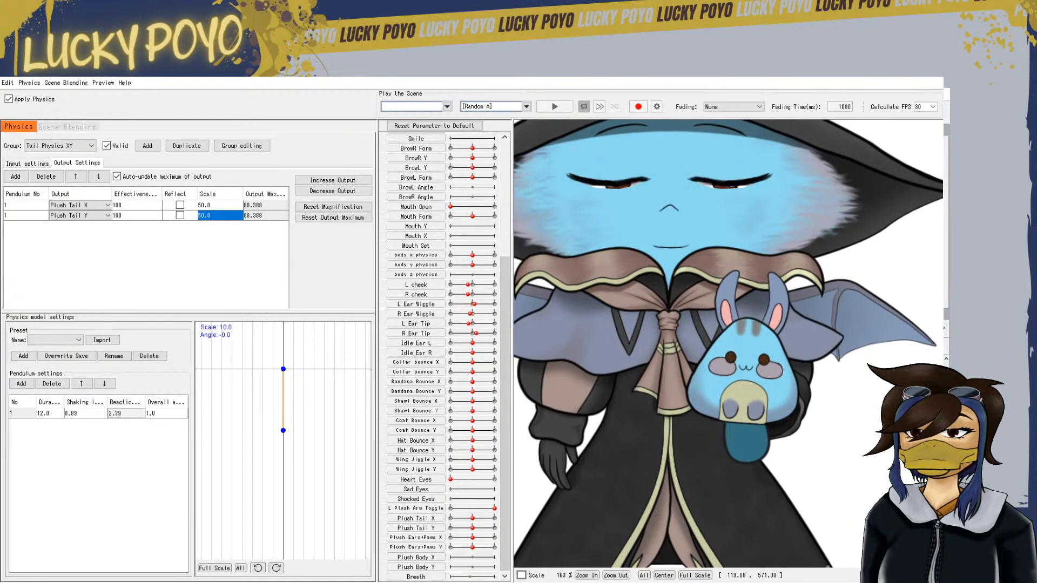
pyautogui.click(551, 420)
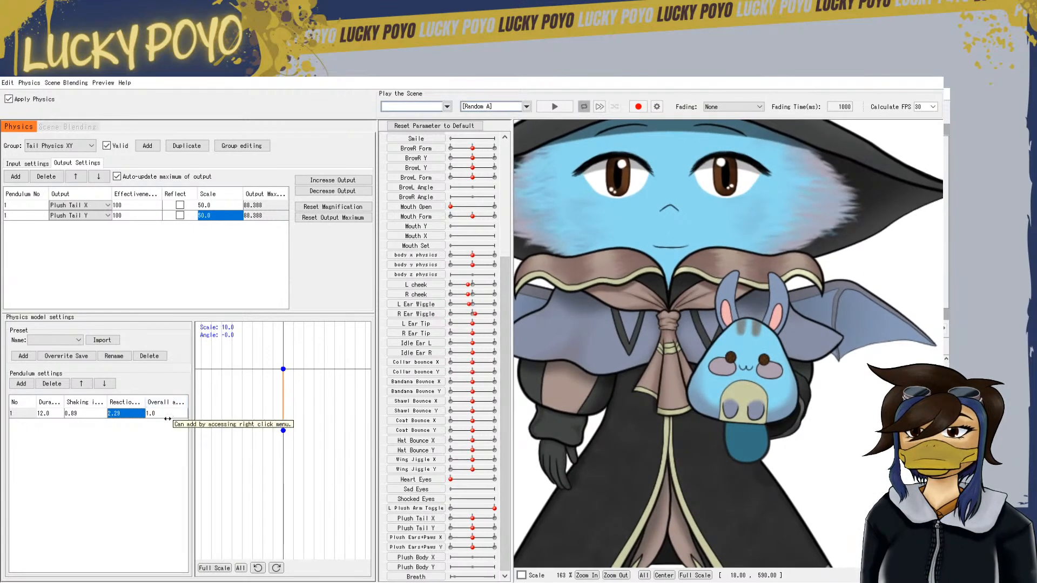
# Set the tail pendulum's overall acceleration to 2.07, test the swing, and reduce it to 1.67 with a duration of 10.8
pyautogui.moveTo(162, 414); pyautogui.dragTo(190, 413)
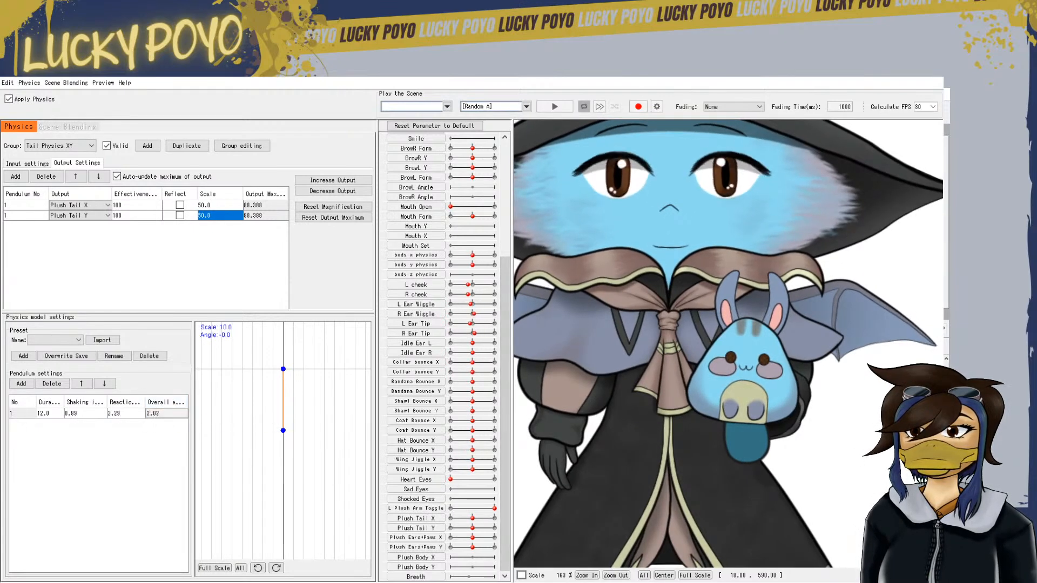
pyautogui.click(641, 396)
pyautogui.click(641, 397)
pyautogui.click(642, 397)
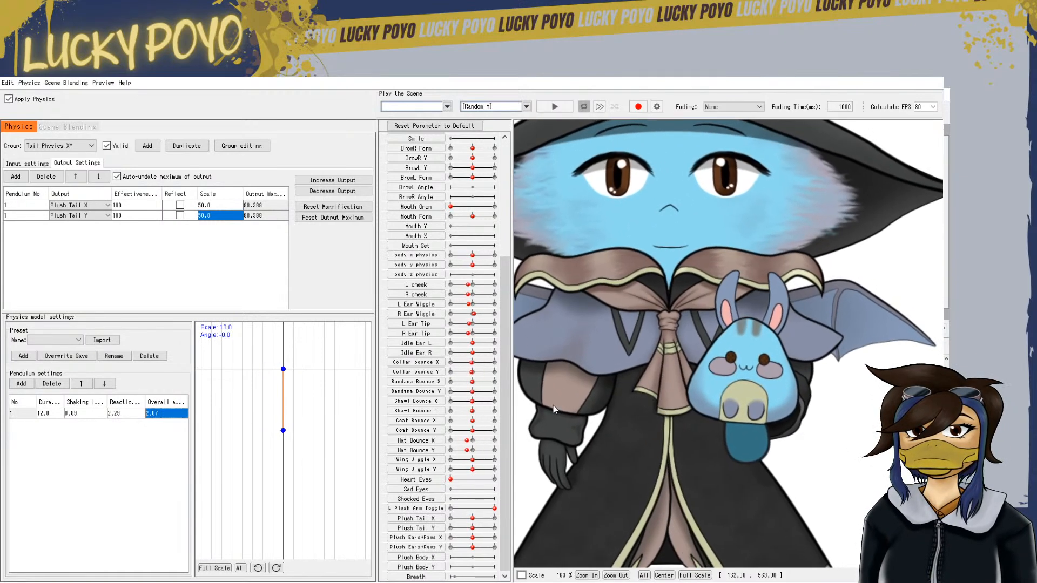
pyautogui.moveTo(170, 413); pyautogui.dragTo(149, 413)
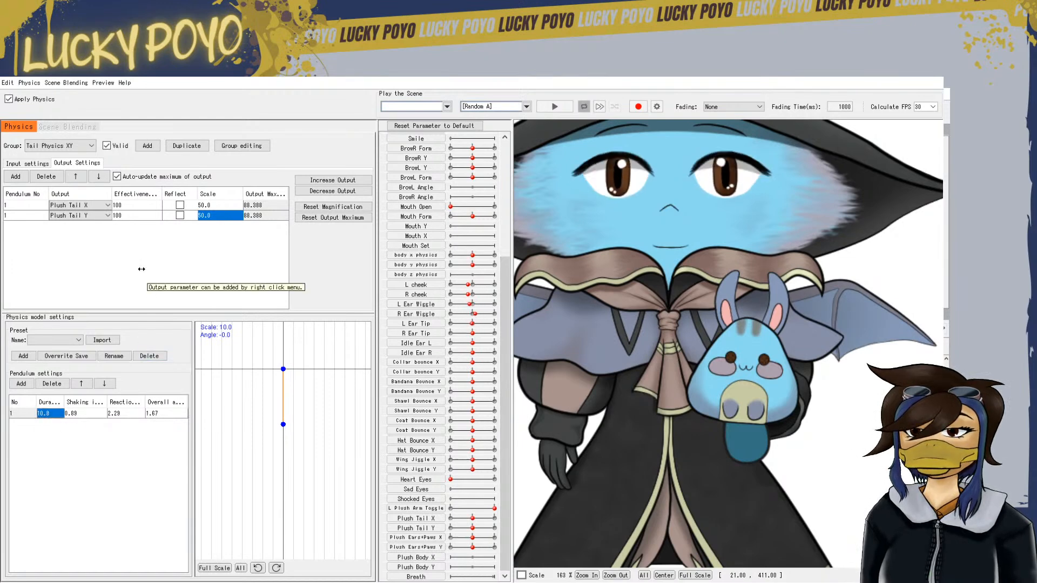
# Add a second pendulum for Plush Tail Y and set the scale of both tail outputs to 70
pyautogui.click(21, 384)
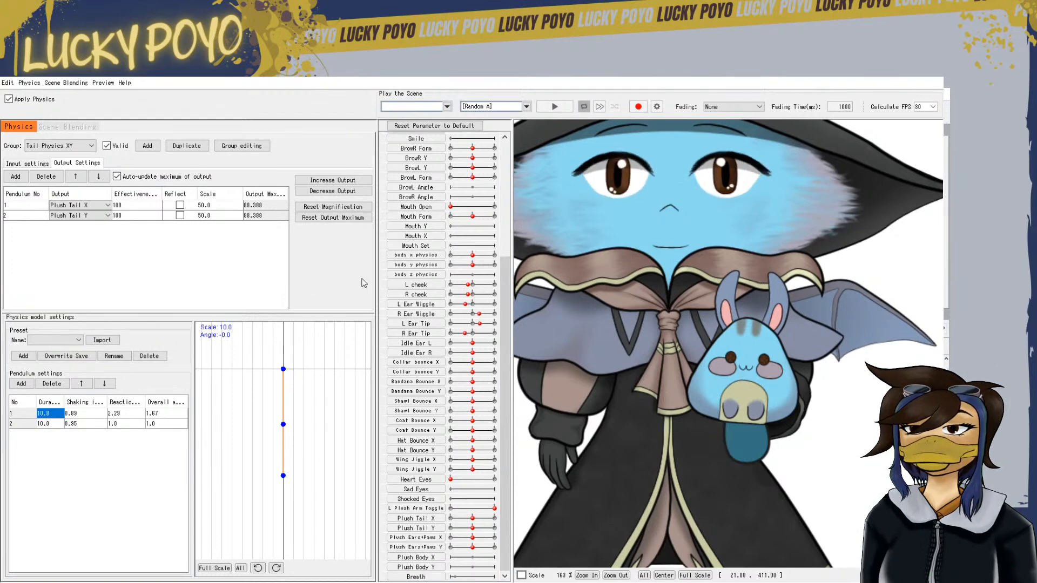
pyautogui.click(211, 213)
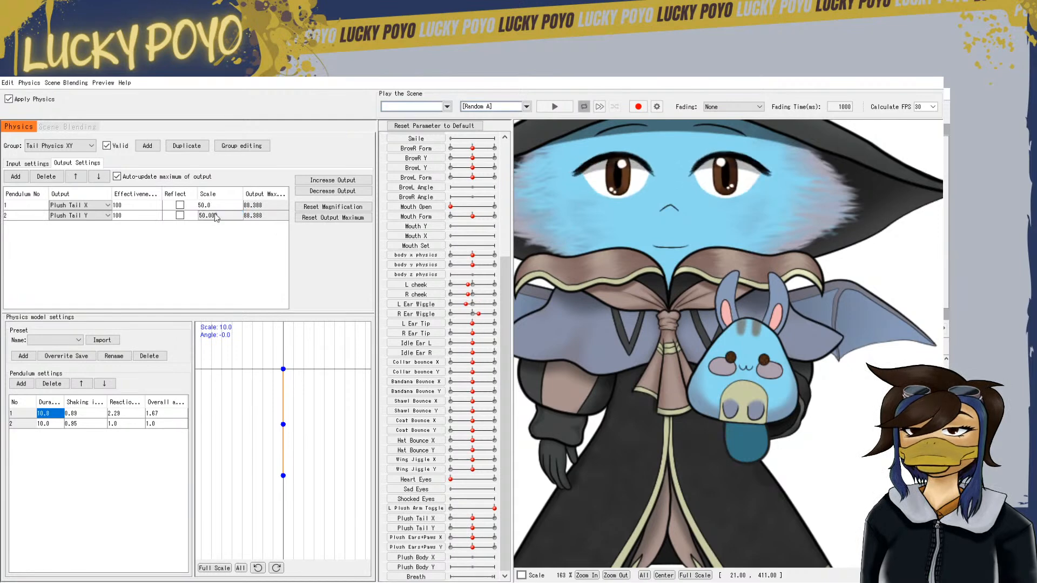
pyautogui.write('70')
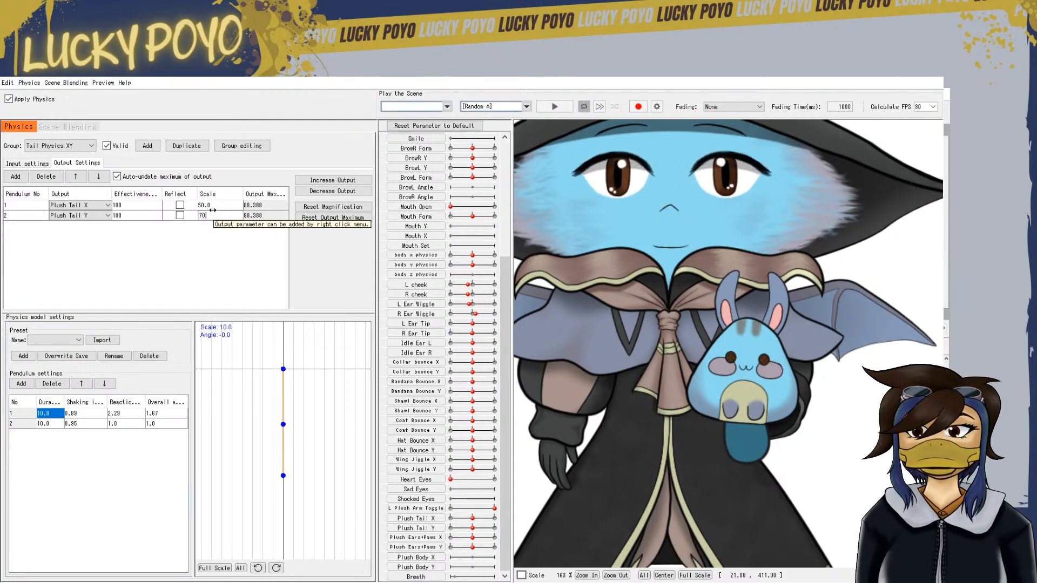
pyautogui.press('Return')
pyautogui.doubleClick(214, 205)
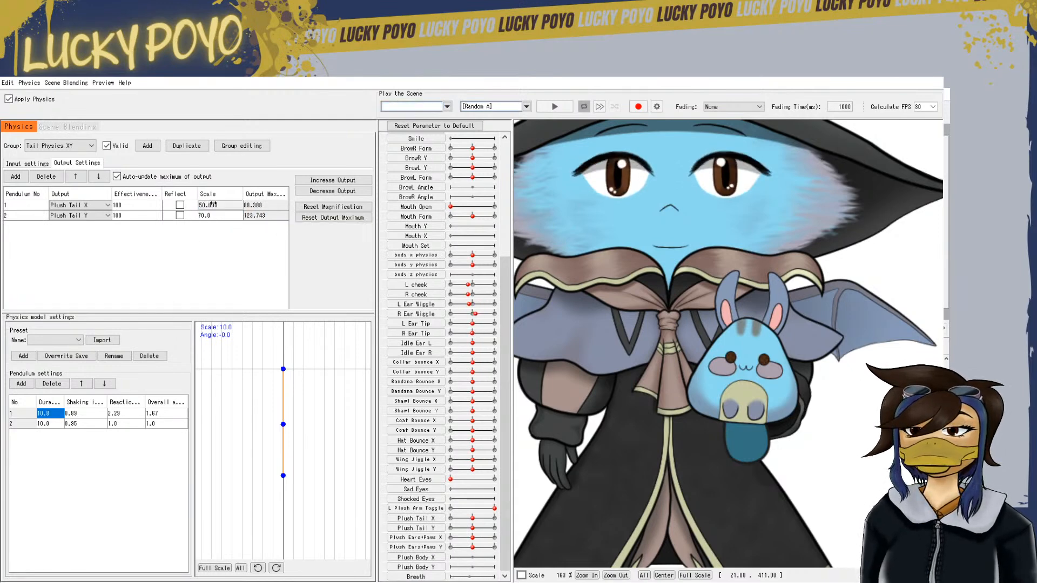
pyautogui.write('70')
pyautogui.press('Return')
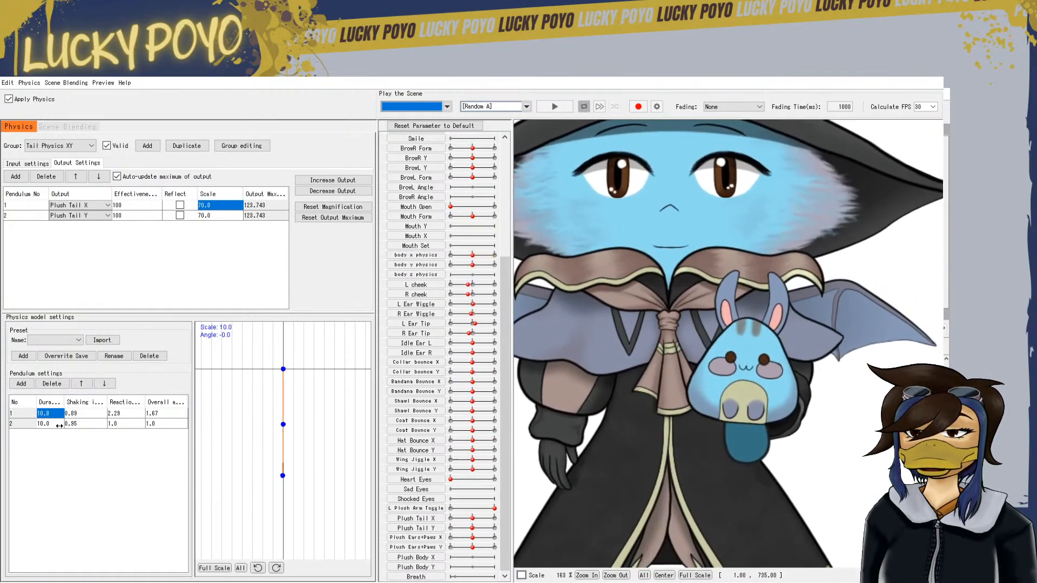
# Set the second pendulum's duration to 5.4 and shaking influence to 0.8, and assign pendulum 2 to Plush Tail X and 1 to Plush Tail Y
pyautogui.moveTo(54, 424); pyautogui.dragTo(49, 424)
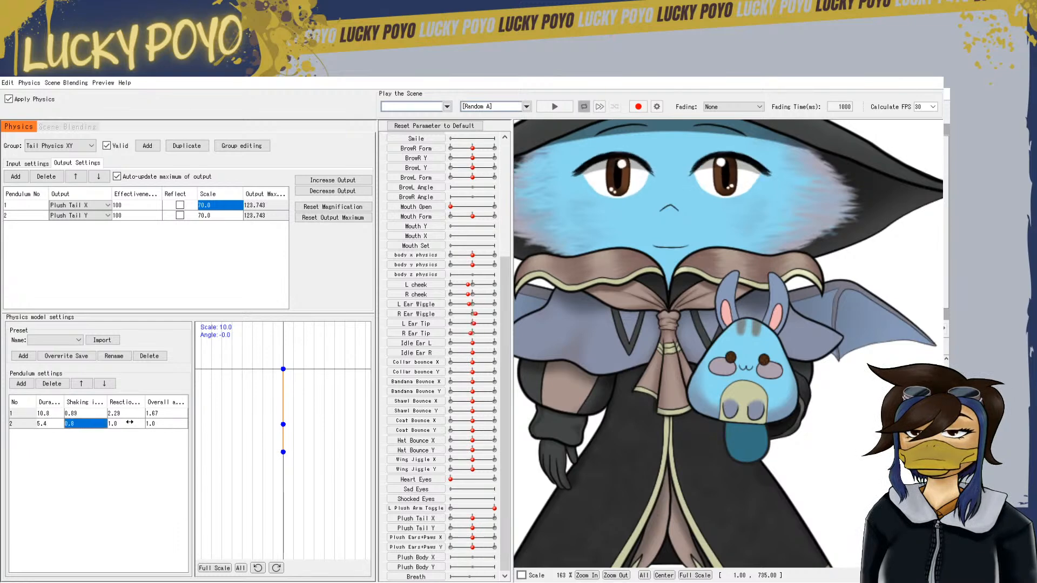
pyautogui.moveTo(669, 443); pyautogui.dragTo(679, 466)
pyautogui.click(837, 428)
pyautogui.click(837, 428)
pyautogui.moveTo(840, 431); pyautogui.dragTo(672, 479)
pyautogui.moveTo(743, 490); pyautogui.dragTo(814, 505)
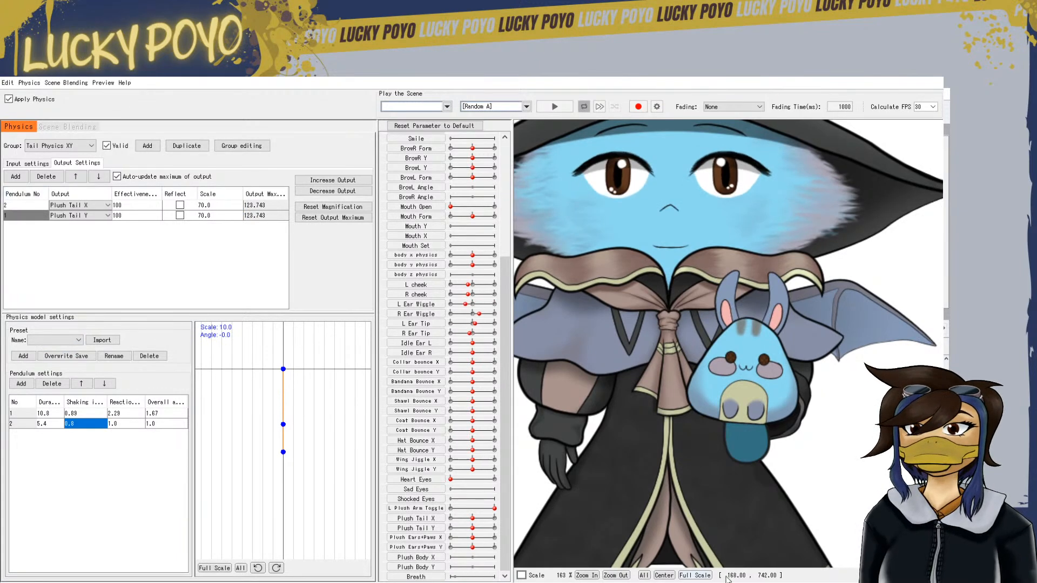
# Set the second pendulum's duration to 9.6 and the first pendulum's overall acceleration to 0.95, testing the swing on the model
pyautogui.click(643, 454)
pyautogui.click(645, 450)
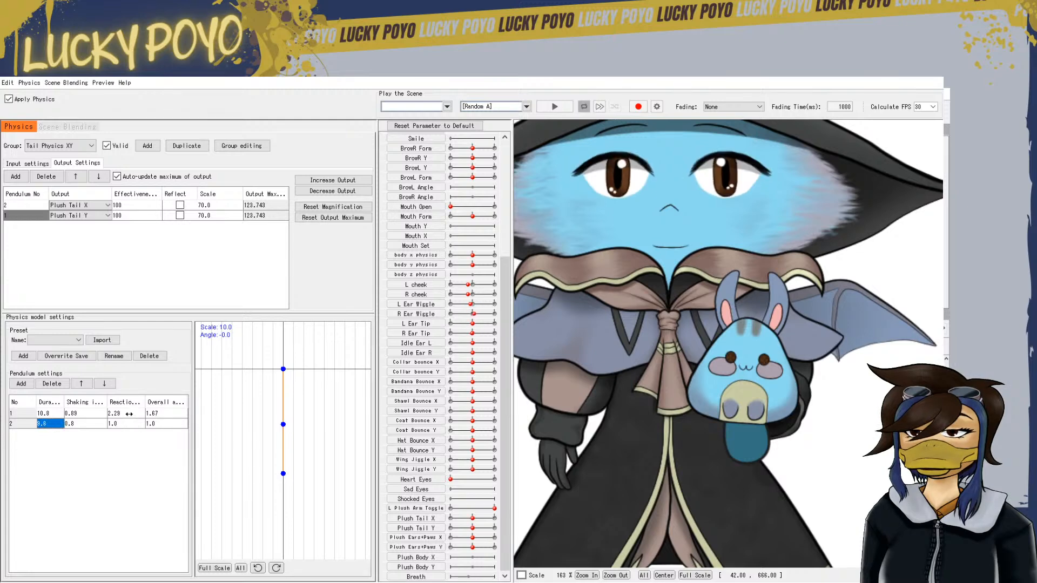
pyautogui.click(634, 442)
pyautogui.click(634, 442)
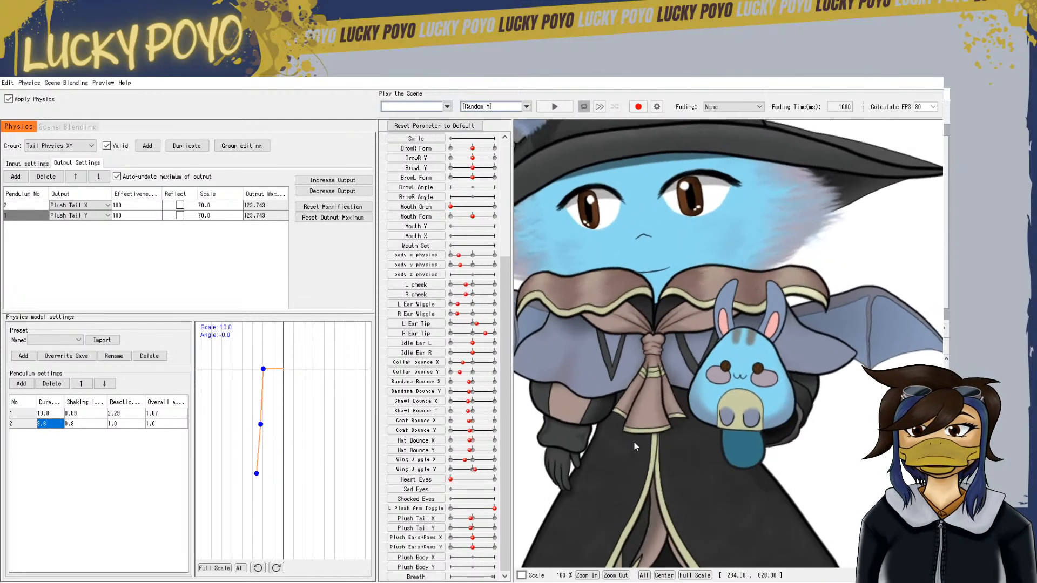
pyautogui.moveTo(162, 414); pyautogui.dragTo(124, 414)
pyautogui.click(645, 446)
pyautogui.click(643, 446)
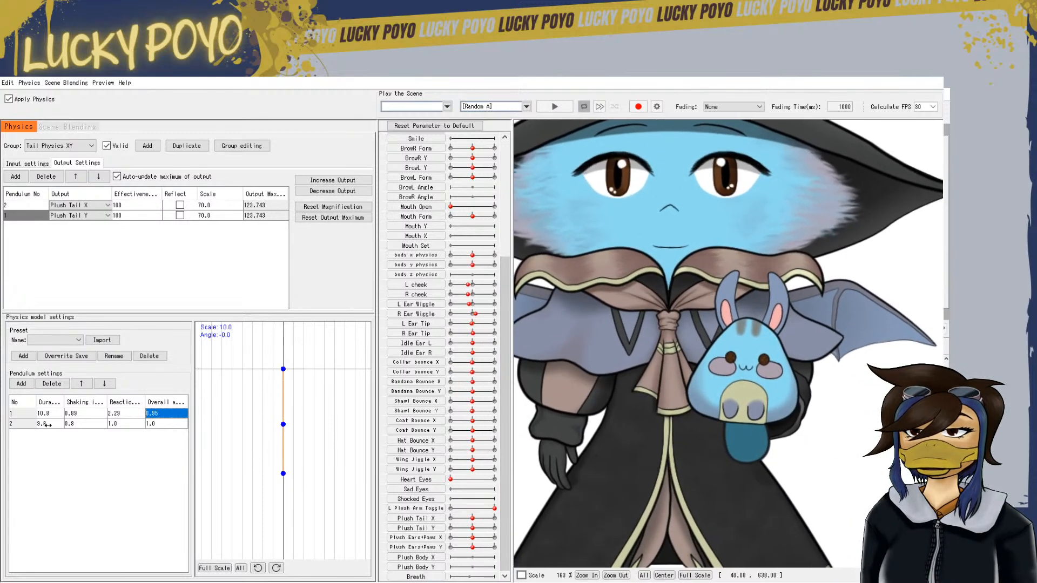
# Set the scale of the Plush Tail X and Plush Tail Y outputs to 60
pyautogui.doubleClick(217, 205)
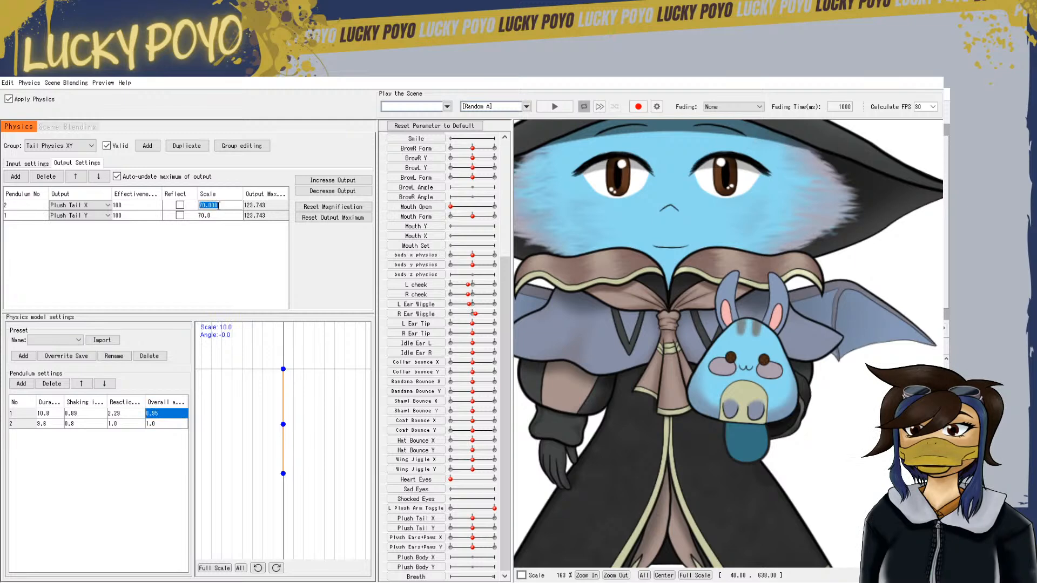
pyautogui.press('Return')
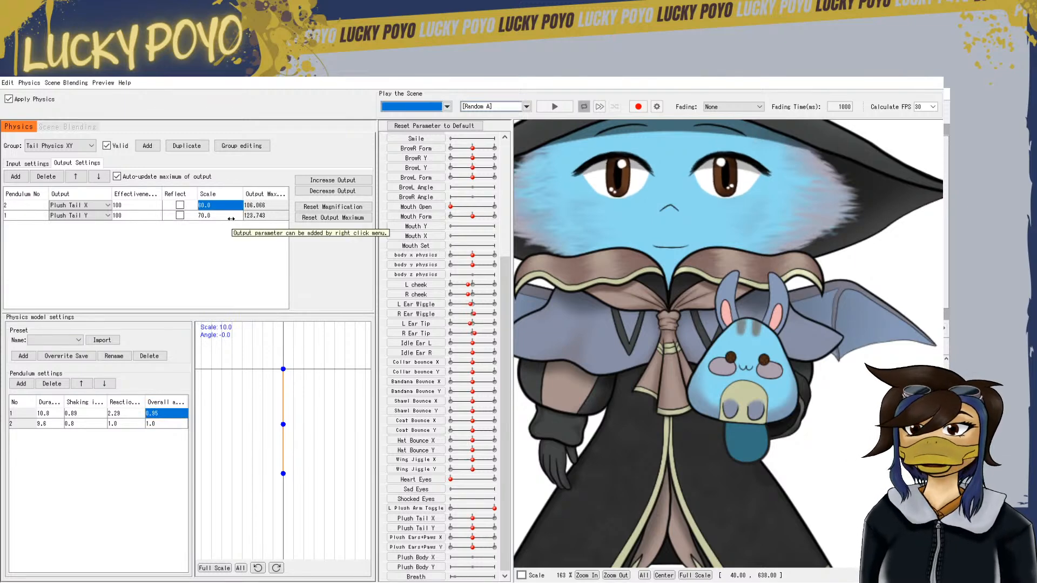
pyautogui.doubleClick(232, 217)
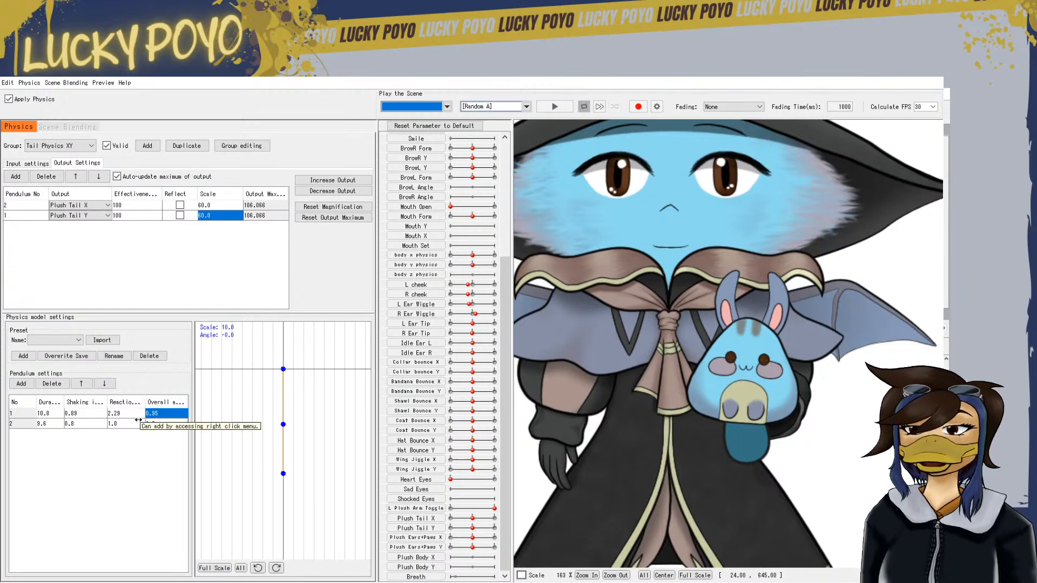
# Set the overall acceleration to 0.84 for the first pendulum and 0.64 for the second, and the second's duration to 7.0
pyautogui.moveTo(155, 414); pyautogui.dragTo(151, 413)
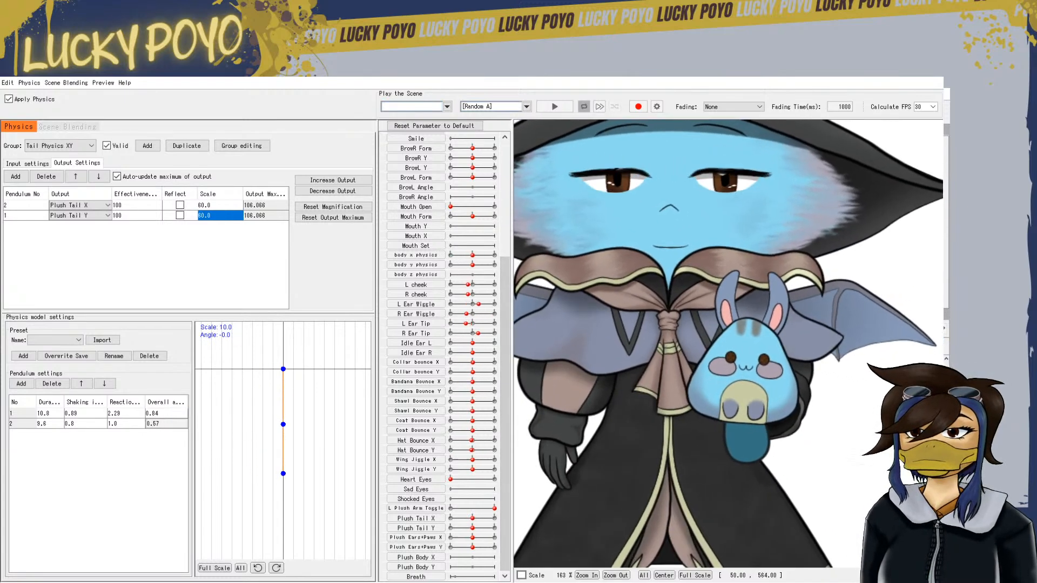
pyautogui.click(150, 424)
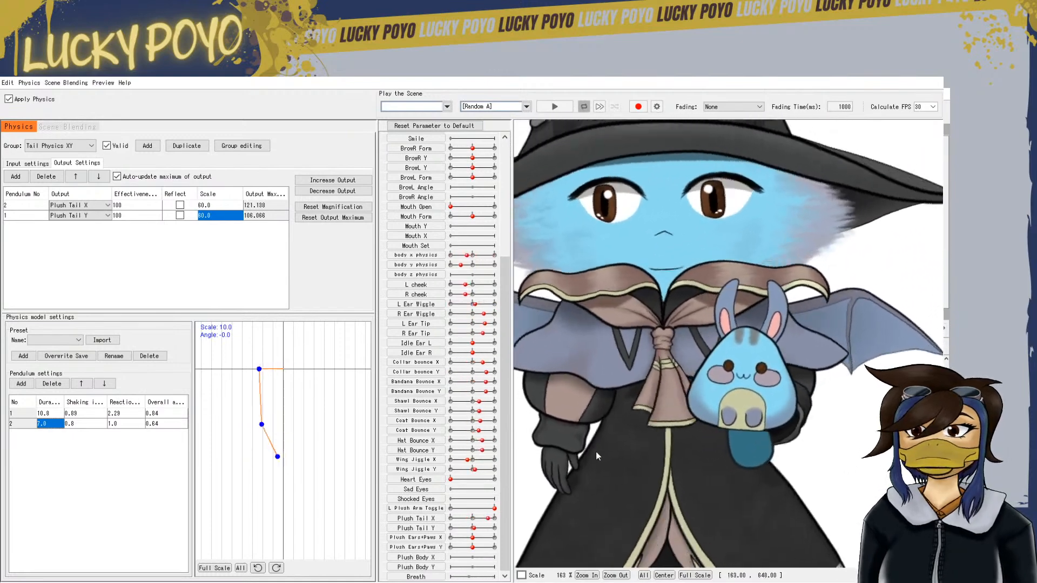
# Set the scale of both tail outputs to 50 and test the tail swing on the model
pyautogui.doubleClick(220, 207)
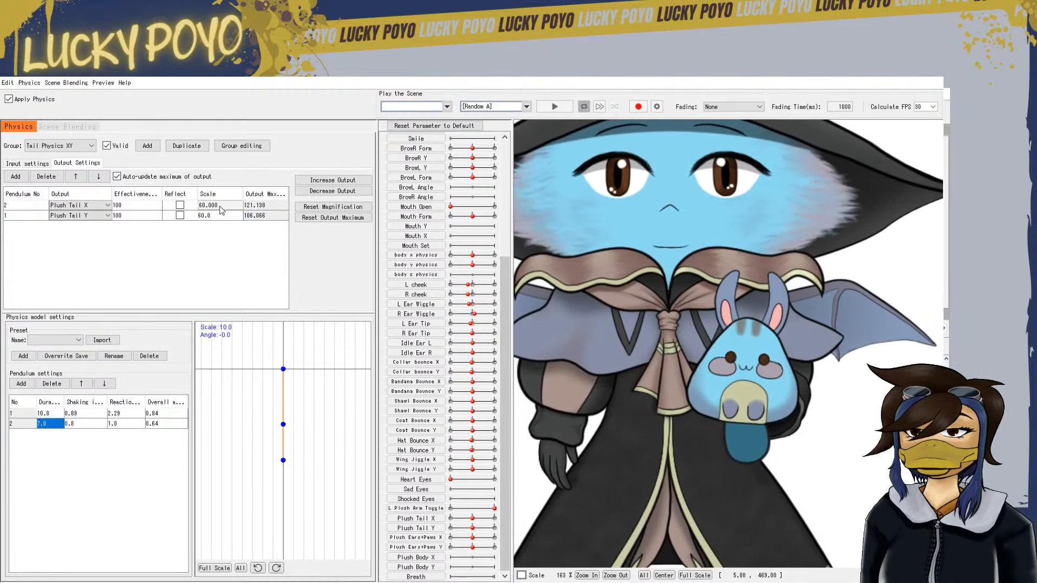
pyautogui.write('50')
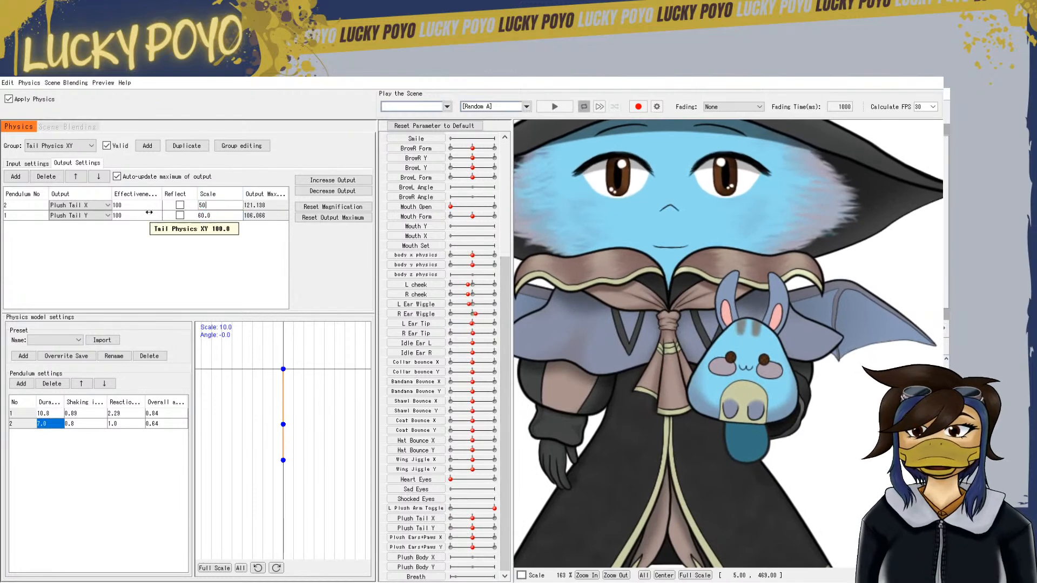
pyautogui.click(217, 215)
pyautogui.doubleClick(216, 216)
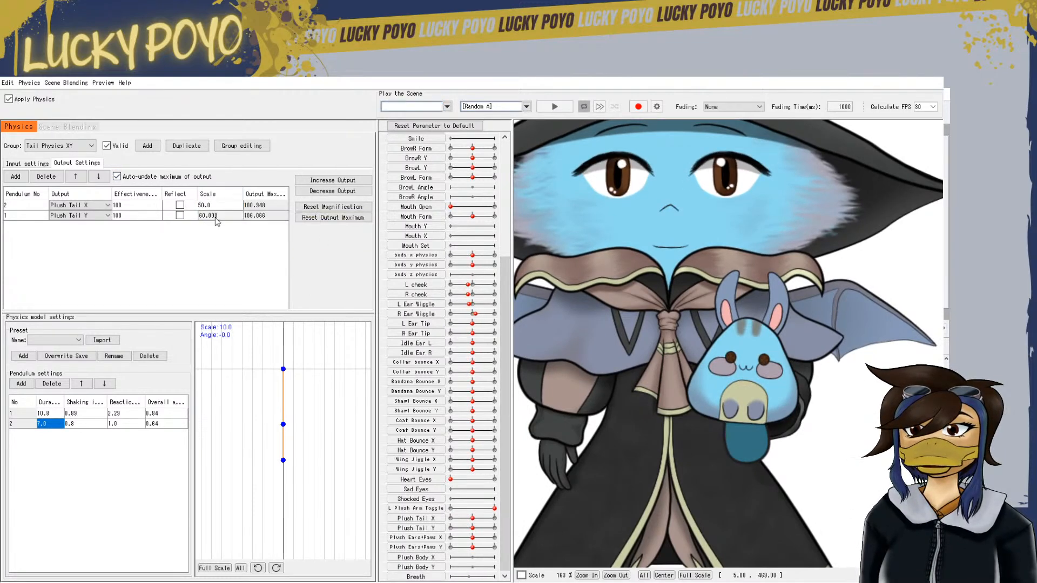
pyautogui.write('50')
pyautogui.press('Return')
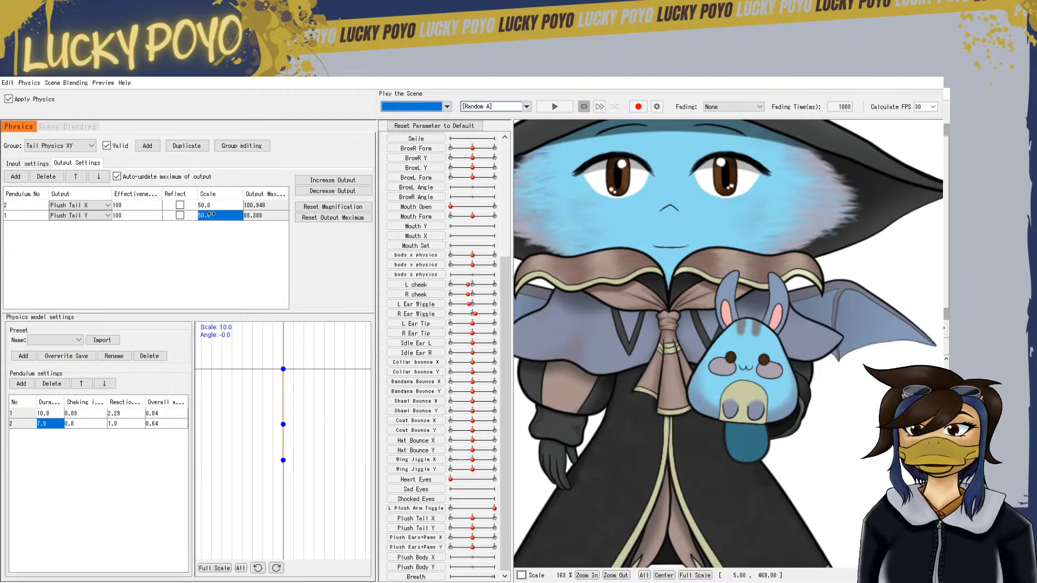
pyautogui.moveTo(662, 316); pyautogui.dragTo(858, 436)
pyautogui.click(861, 437)
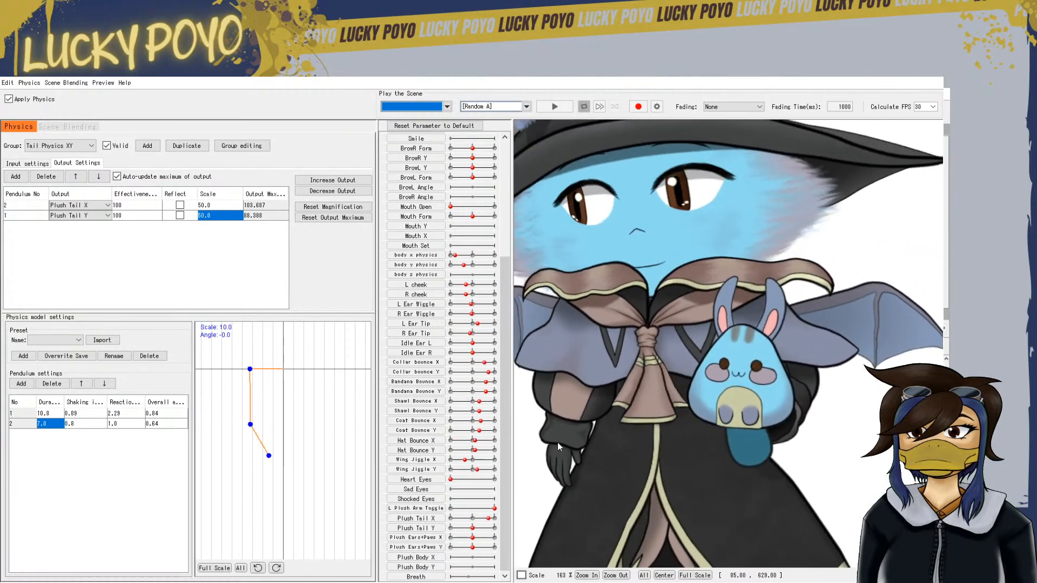
# Set the first pendulum's duration to 9.2 and reaction time to 1.93, and both pendulums' shaking influence to 0.68
pyautogui.moveTo(49, 413); pyautogui.dragTo(41, 414)
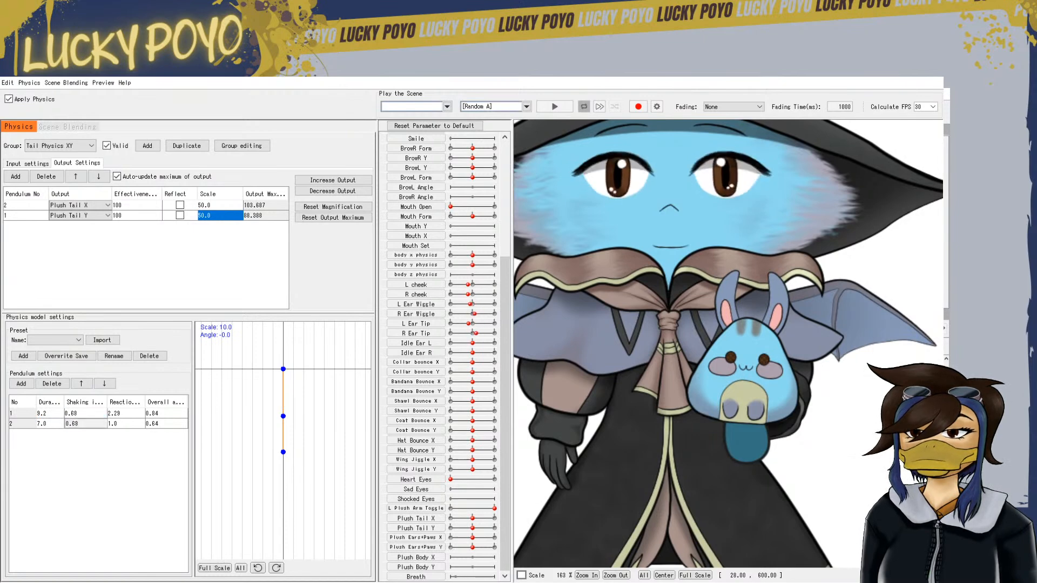
pyautogui.click(85, 423)
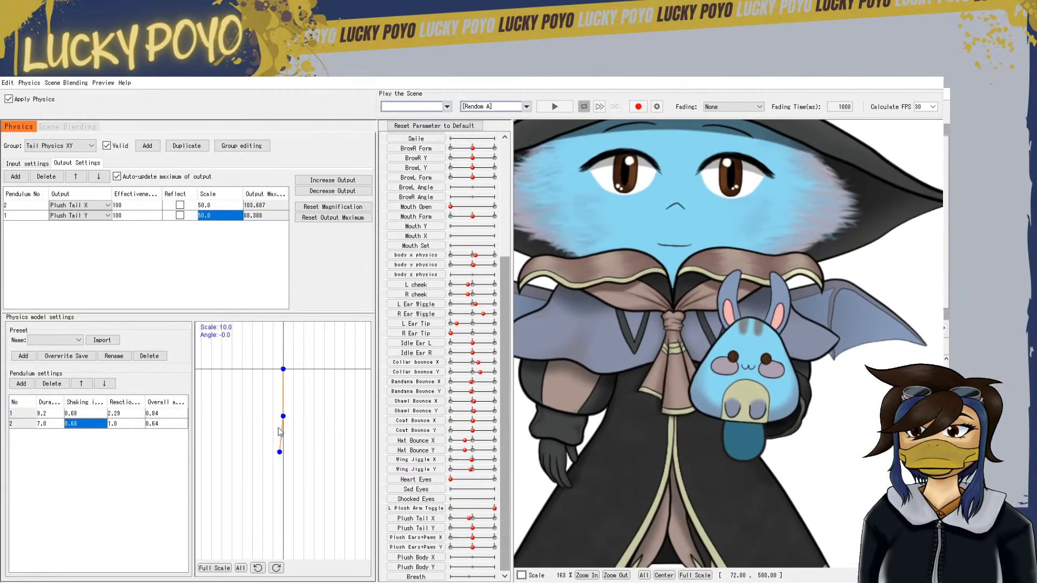
pyautogui.moveTo(125, 413); pyautogui.dragTo(106, 413)
pyautogui.moveTo(677, 419); pyautogui.dragTo(911, 335)
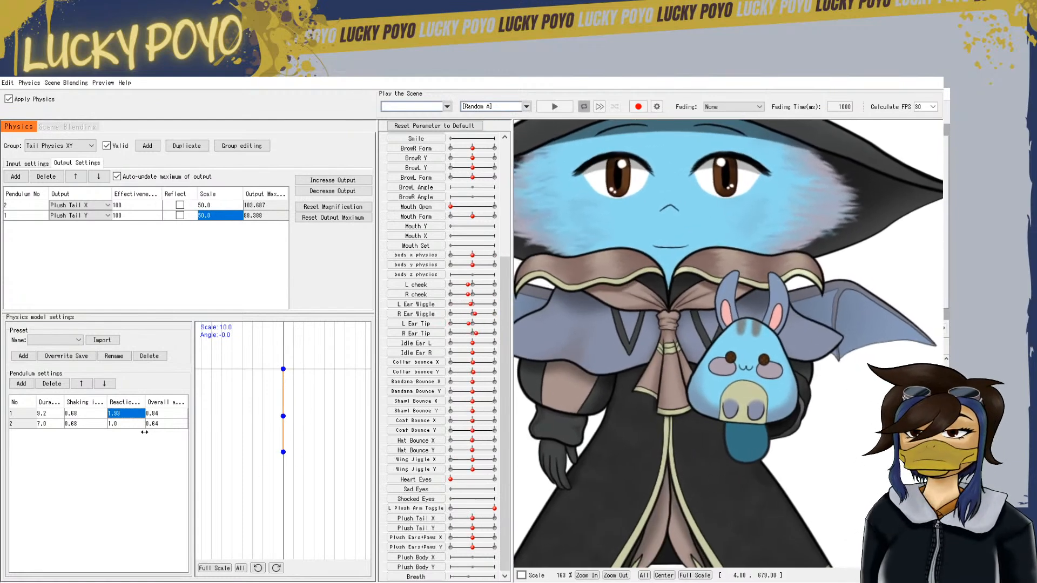
# Set the second pendulum's overall acceleration to 0.73 and move the model around to test the swing
pyautogui.moveTo(160, 423); pyautogui.dragTo(166, 424)
pyautogui.moveTo(771, 449); pyautogui.dragTo(545, 420)
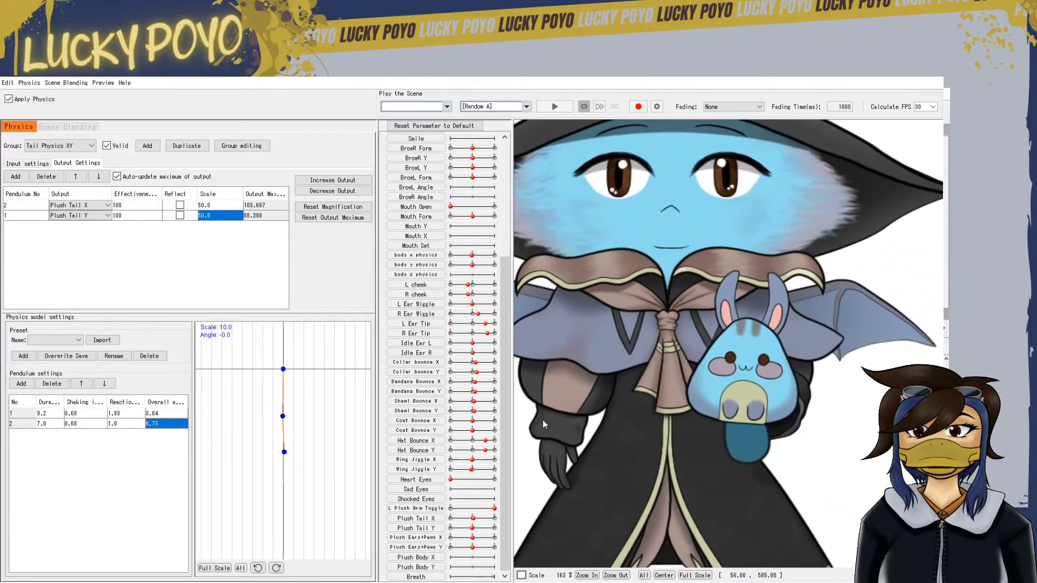
pyautogui.click(543, 420)
pyautogui.click(542, 419)
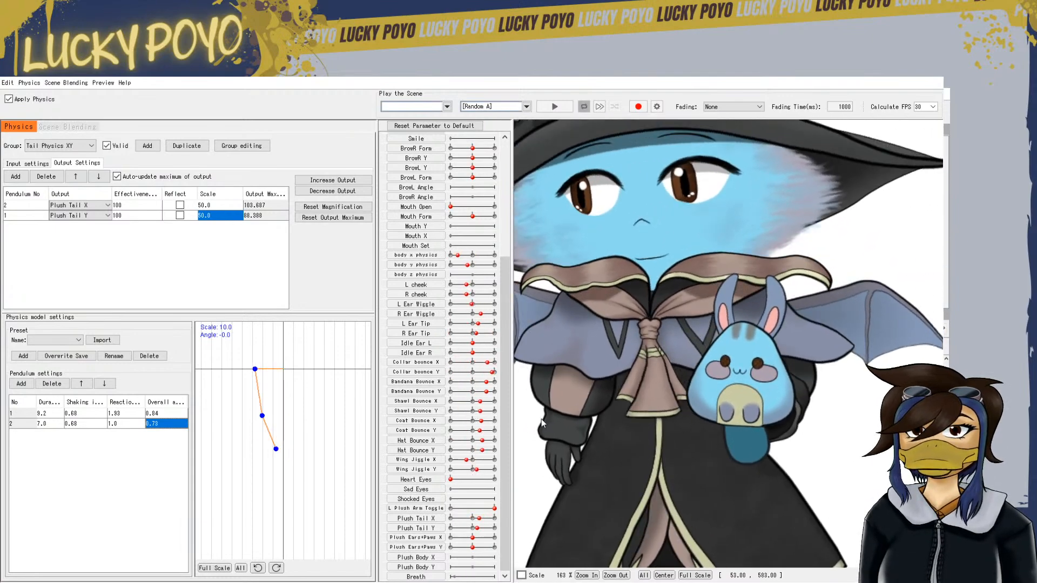
pyautogui.moveTo(541, 419); pyautogui.dragTo(595, 400)
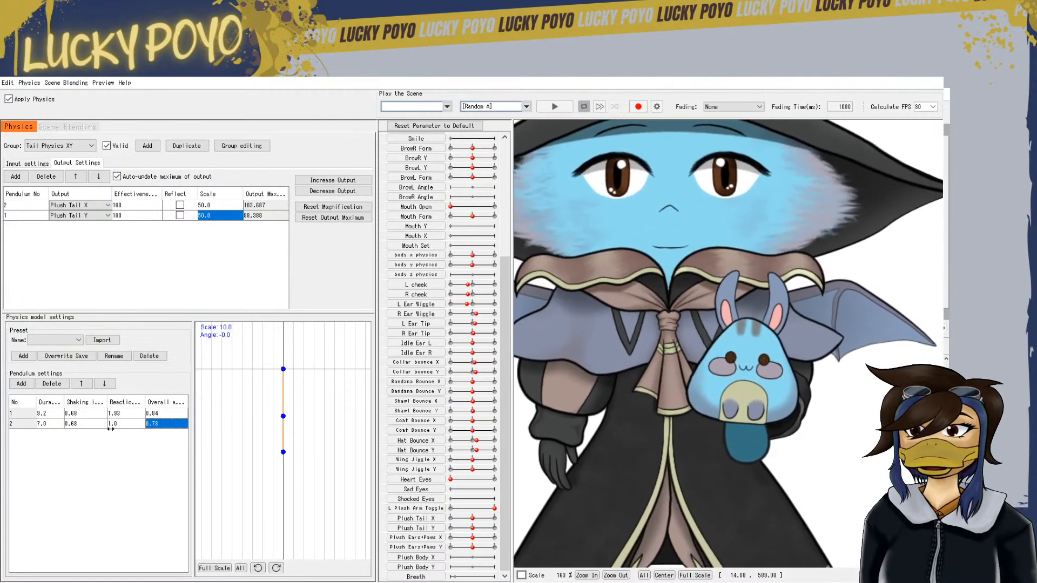
# Try the second pendulum's reaction time at 0.92, set it to 1.04, and test the motion on the model
pyautogui.moveTo(125, 424); pyautogui.dragTo(121, 425)
pyautogui.moveTo(737, 453); pyautogui.dragTo(602, 446)
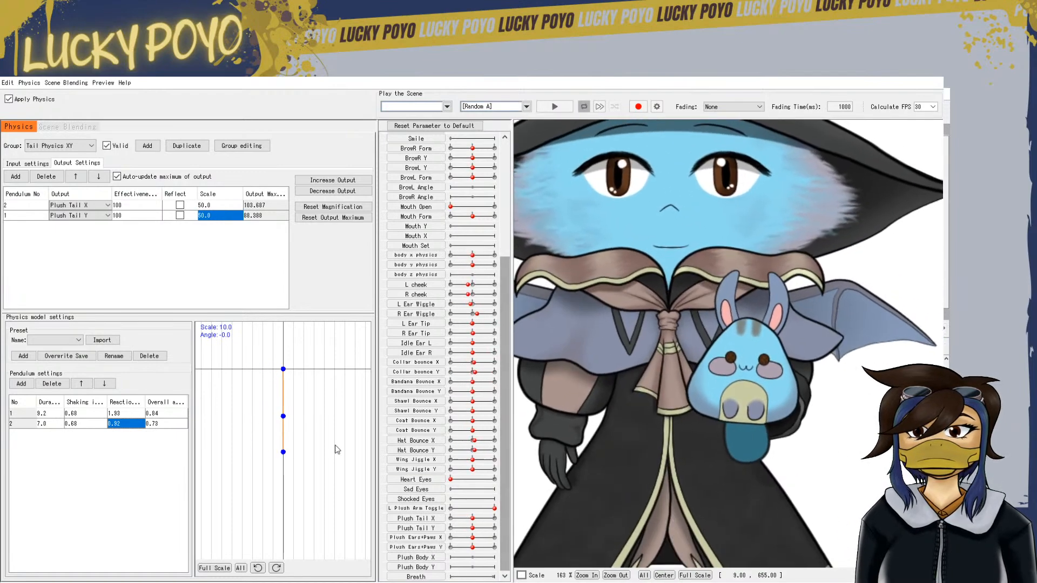
pyautogui.moveTo(744, 447); pyautogui.dragTo(562, 445)
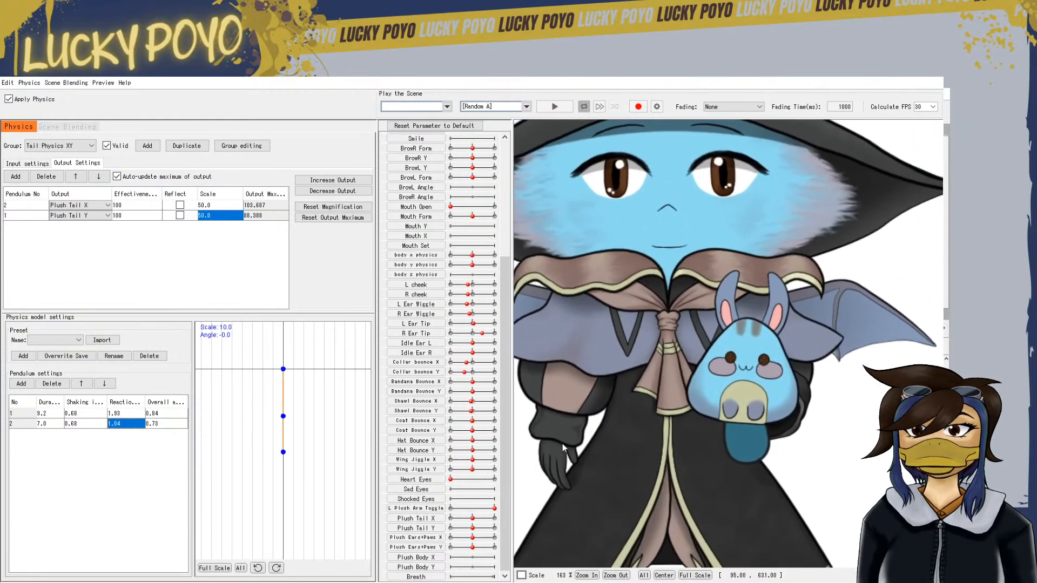
# Set the Plush Tail Y output's scale to 40 and move the model to test the tail swing
pyautogui.doubleClick(221, 216)
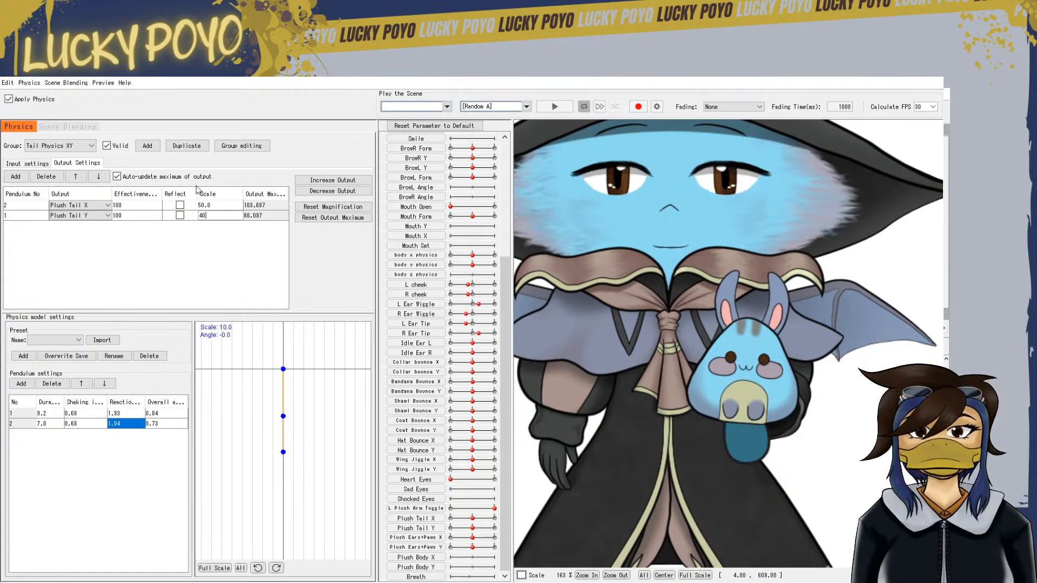
pyautogui.click(640, 426)
pyautogui.click(641, 426)
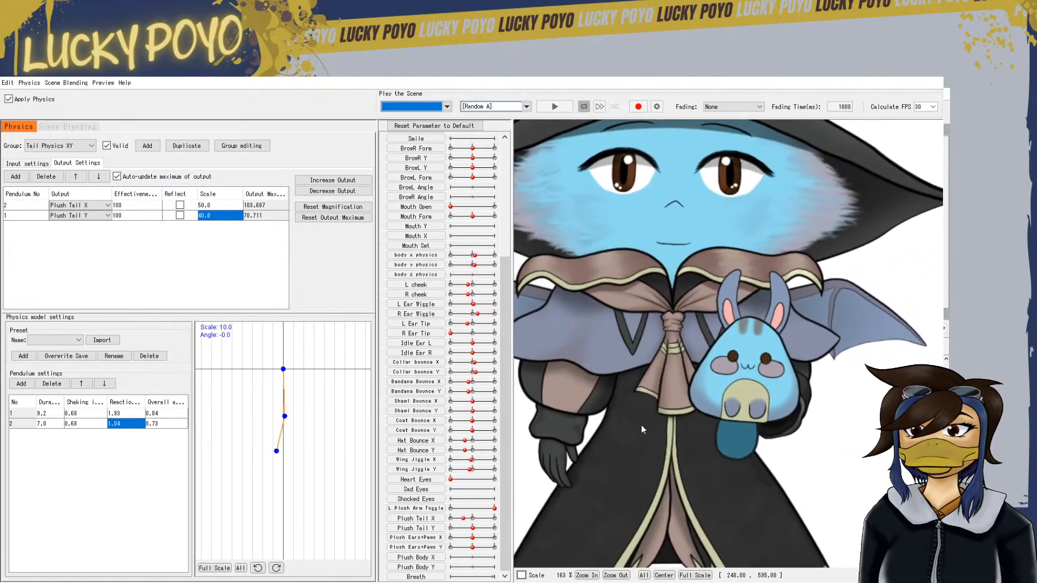
pyautogui.moveTo(775, 479); pyautogui.dragTo(545, 425)
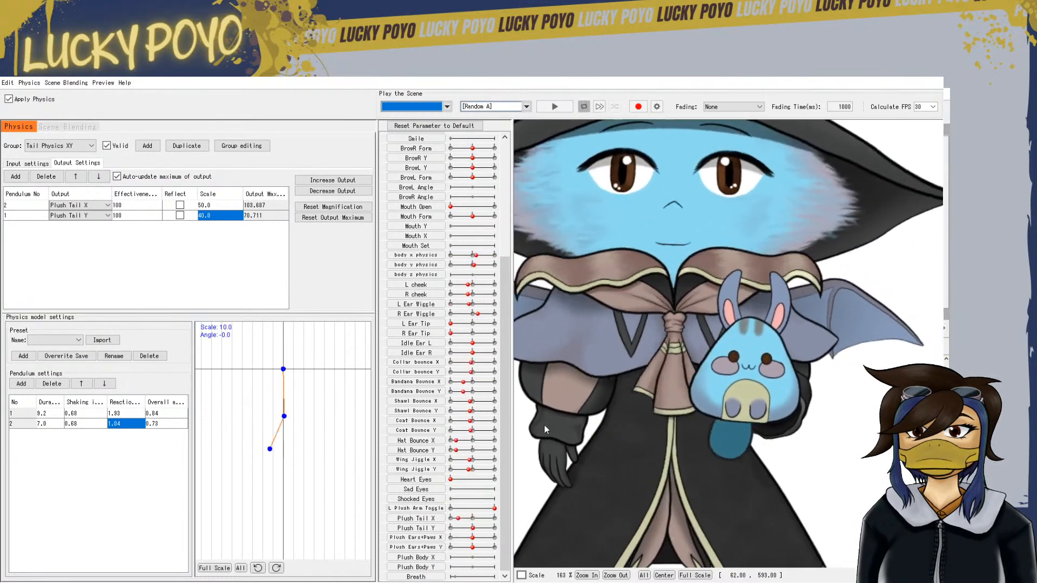
# Set the second pendulum's shaking influence to 0.76 and test the tail's motion on the model
pyautogui.doubleClick(73, 424)
pyautogui.moveTo(72, 424); pyautogui.dragTo(77, 425)
pyautogui.click(620, 434)
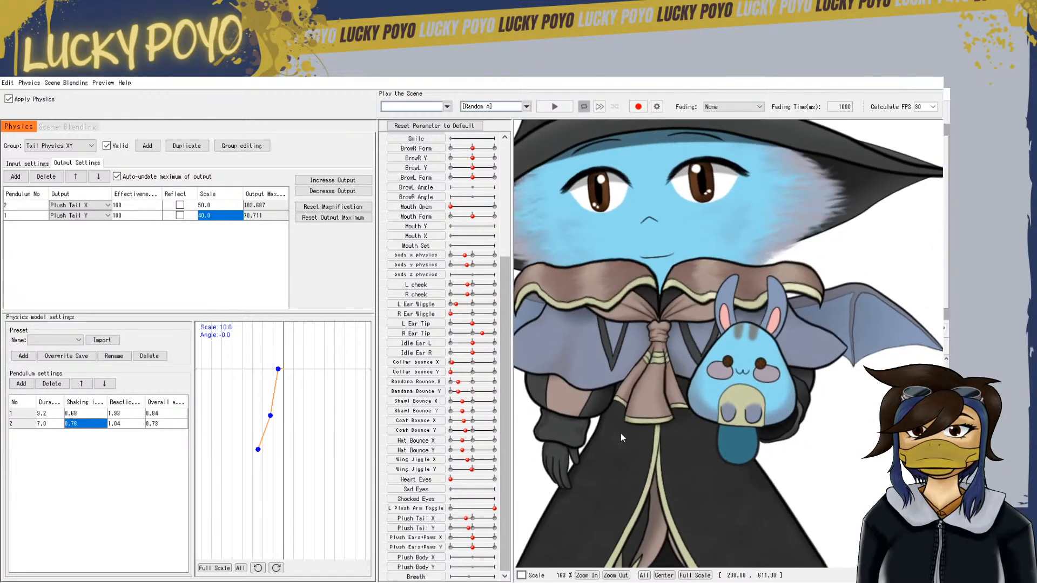
pyautogui.click(616, 434)
pyautogui.click(616, 434)
# Try longer durations of 8.6 and 10.0 on the second pendulum while moving the model
pyautogui.moveTo(43, 423); pyautogui.dragTo(46, 423)
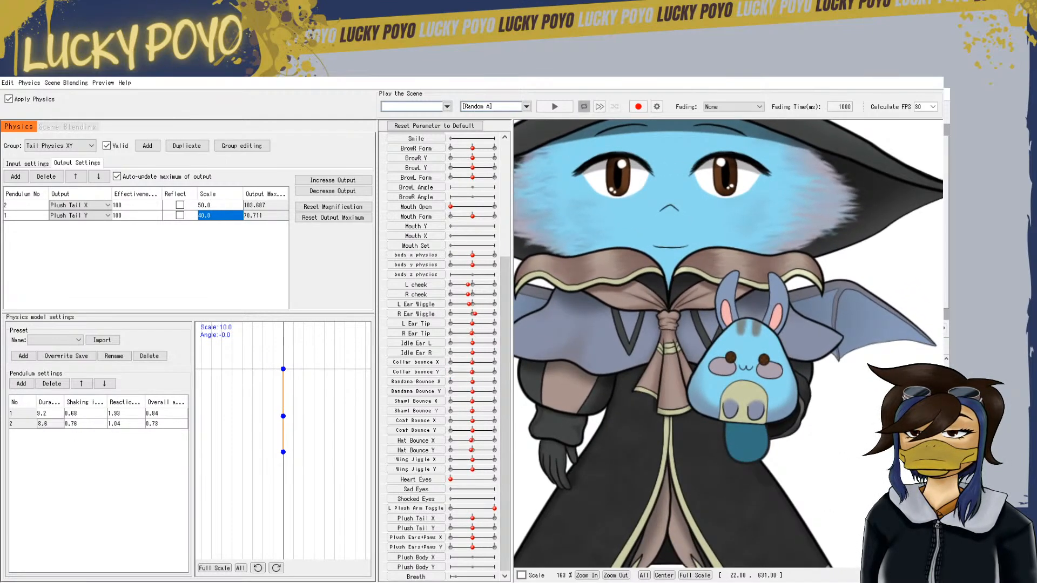
pyautogui.moveTo(678, 433); pyautogui.dragTo(865, 446)
pyautogui.moveTo(611, 469); pyautogui.dragTo(767, 457)
# Assign pendulum 1 to the Plush Tail X output and pendulum 2 to Plush Tail Y, and test the swing
pyautogui.click(21, 206)
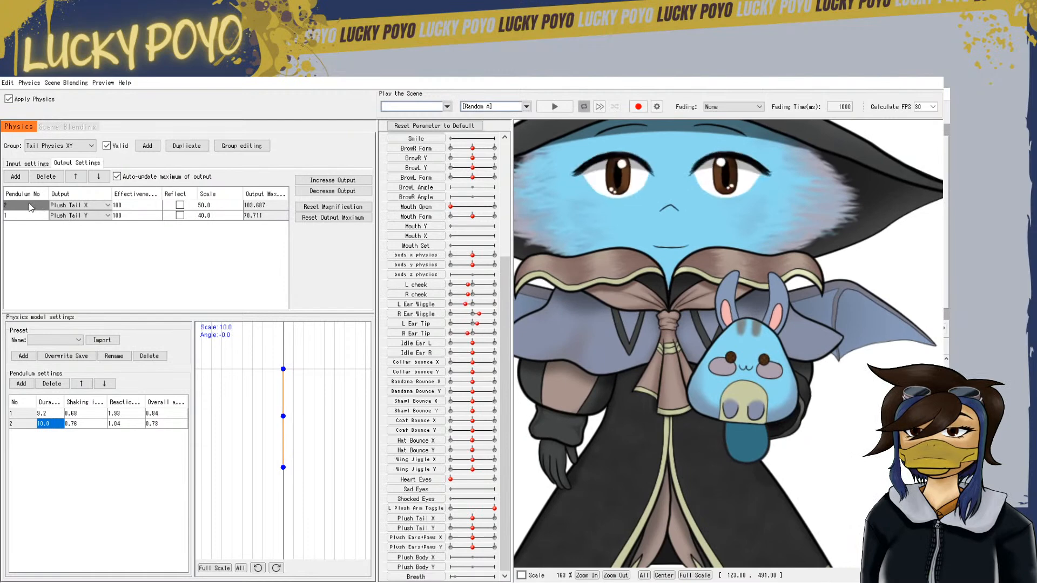
pyautogui.write('1')
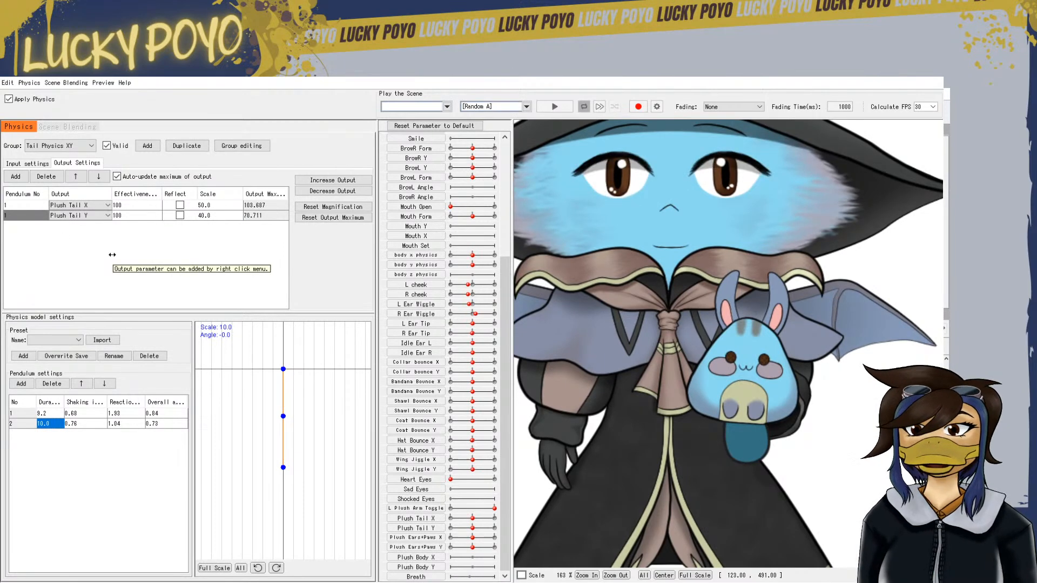
pyautogui.click(21, 215)
pyautogui.press('Return')
pyautogui.moveTo(599, 390); pyautogui.dragTo(539, 422)
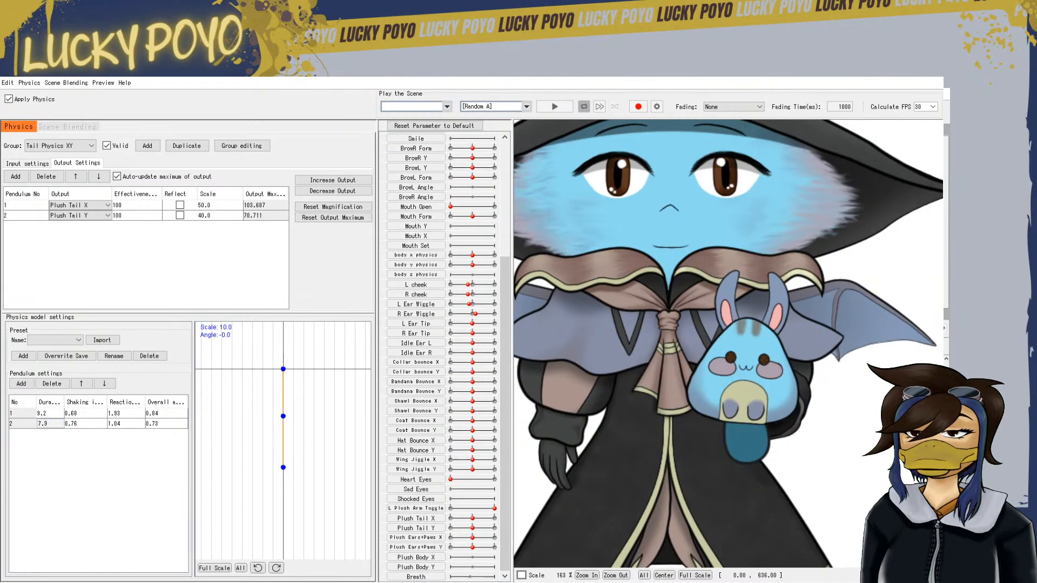
# Set the second pendulum's duration to 5.7 and move the model from side to side to test the tail
pyautogui.click(528, 449)
pyautogui.click(529, 450)
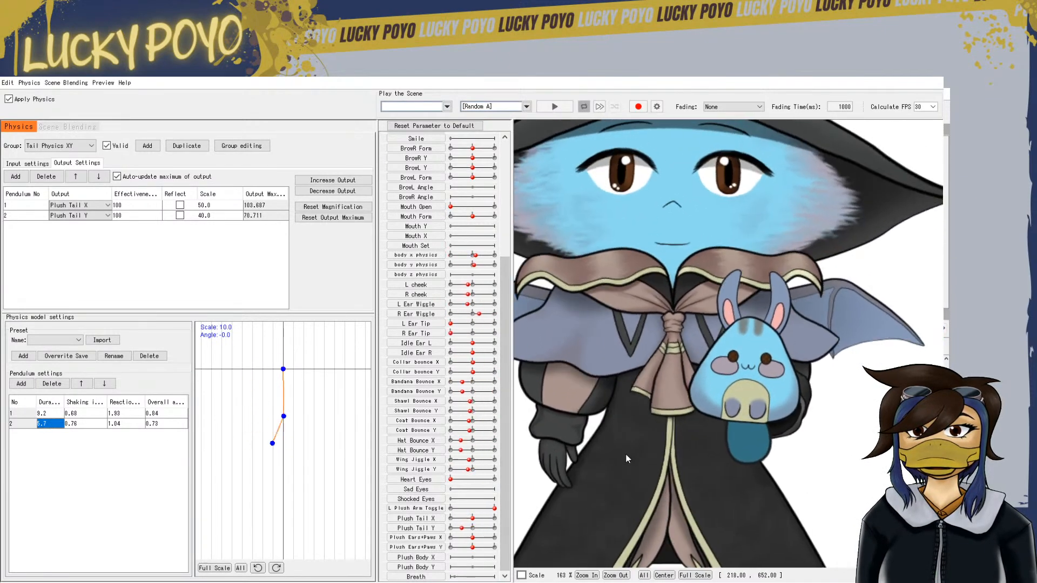
pyautogui.click(883, 432)
pyautogui.click(853, 425)
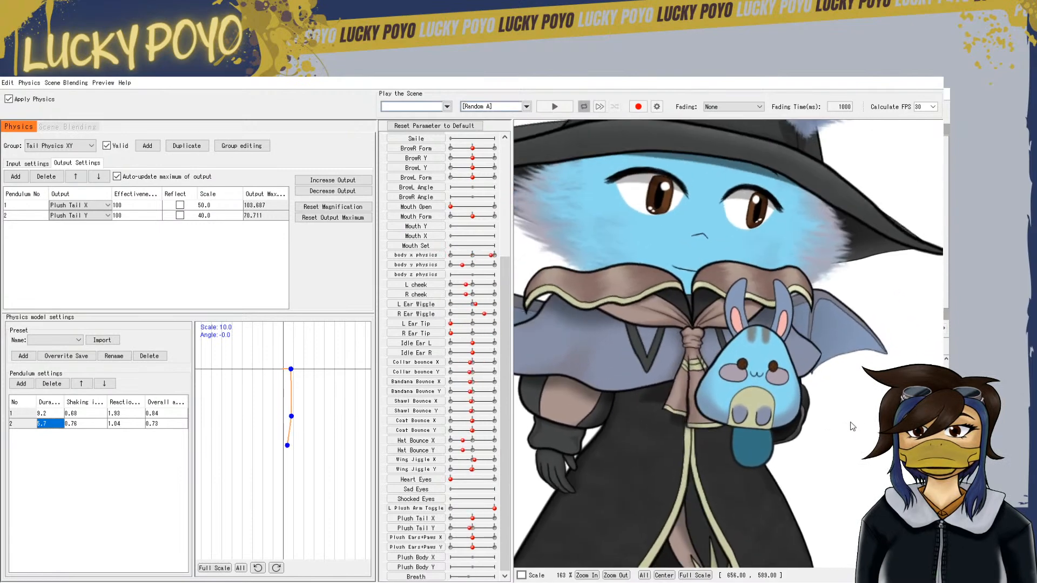
pyautogui.click(541, 459)
pyautogui.click(545, 446)
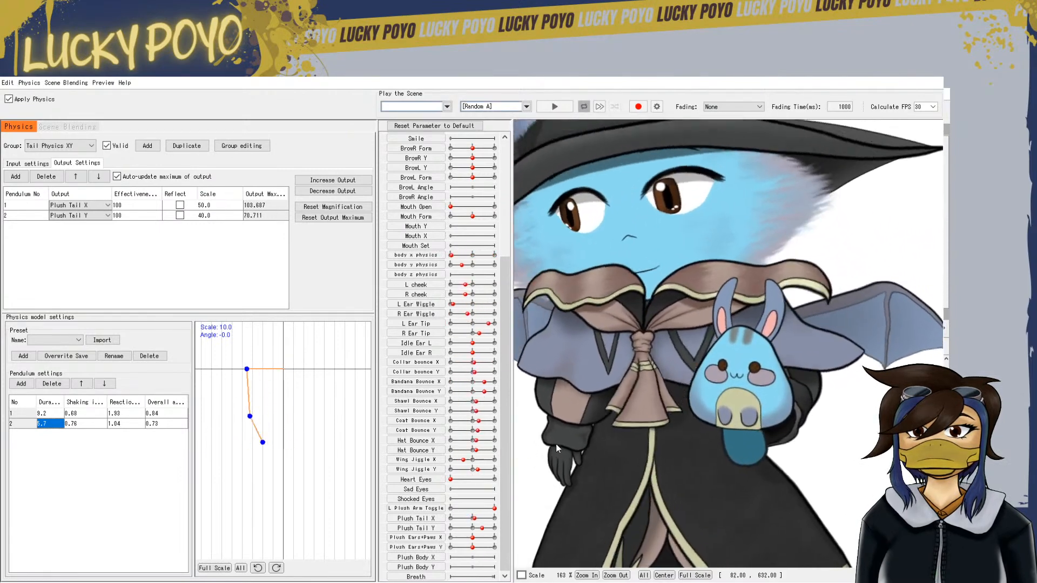
pyautogui.click(527, 433)
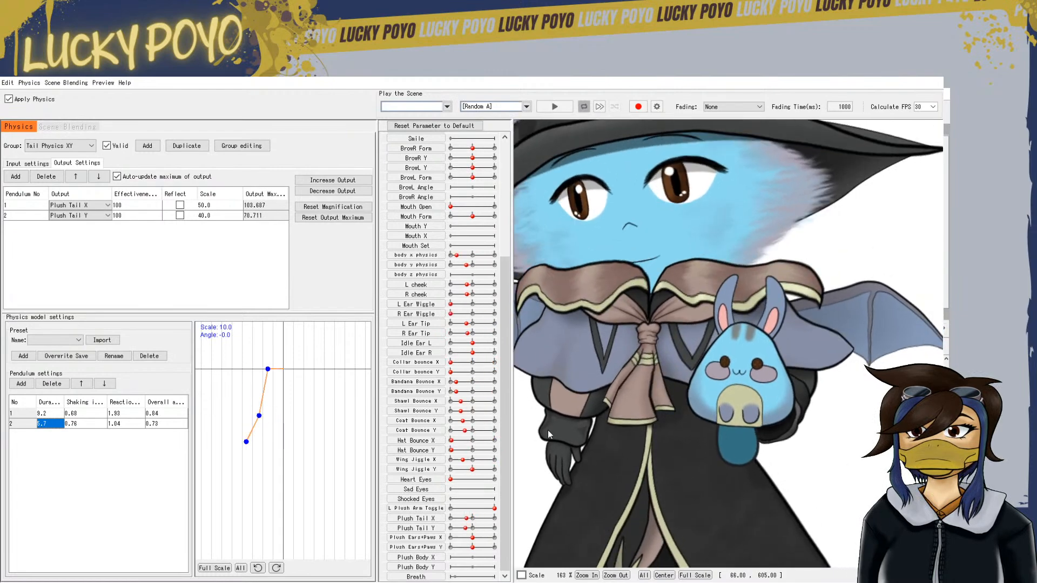
pyautogui.moveTo(770, 413); pyautogui.dragTo(827, 356)
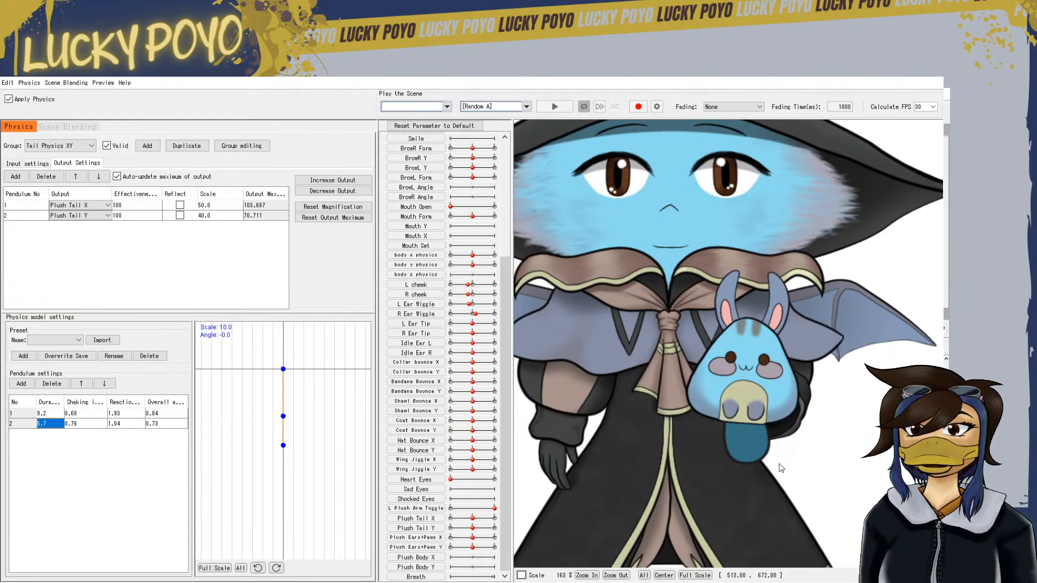
# Create the physics group "Ears paws plush Physics" with the Body Input preset and one pendulum, and change its Body Z input to Body Y
pyautogui.click(22, 164)
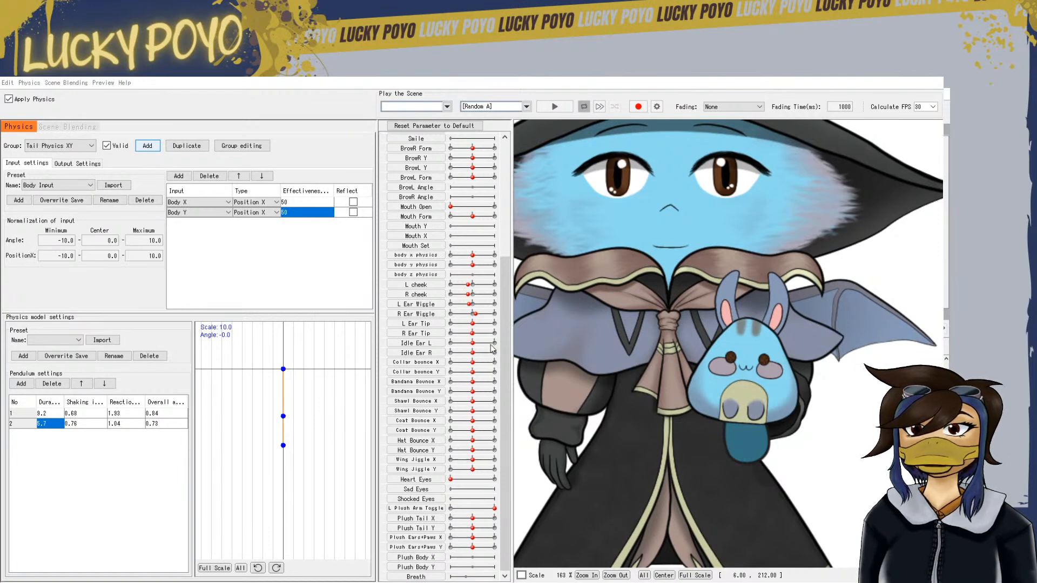
pyautogui.click(456, 366)
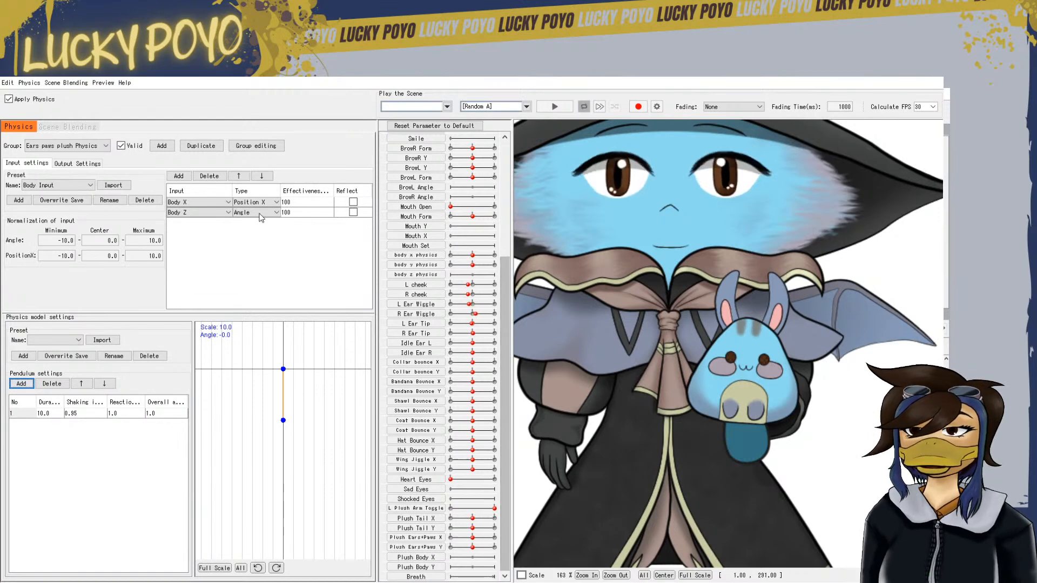
pyautogui.click(203, 214)
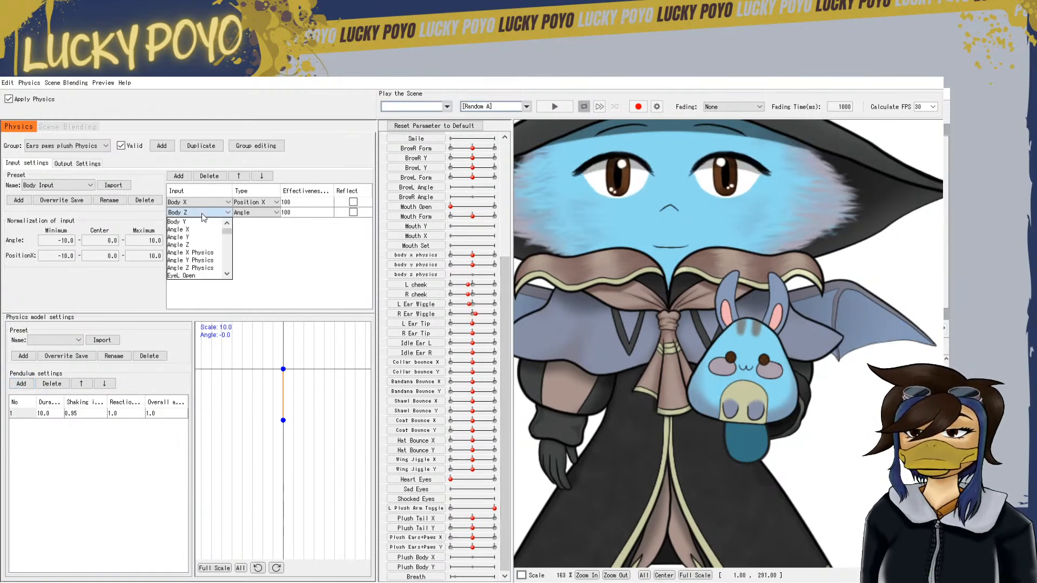
pyautogui.click(202, 221)
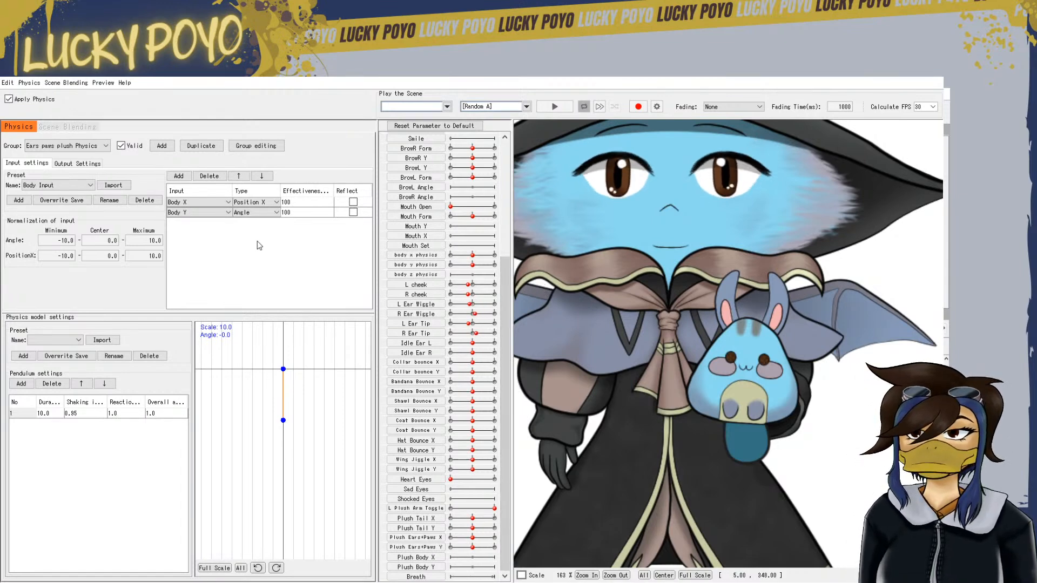
# Add the two Plush Ears+Paws parameters as outputs of the ears and paws group and set both scales to 40
pyautogui.click(61, 165)
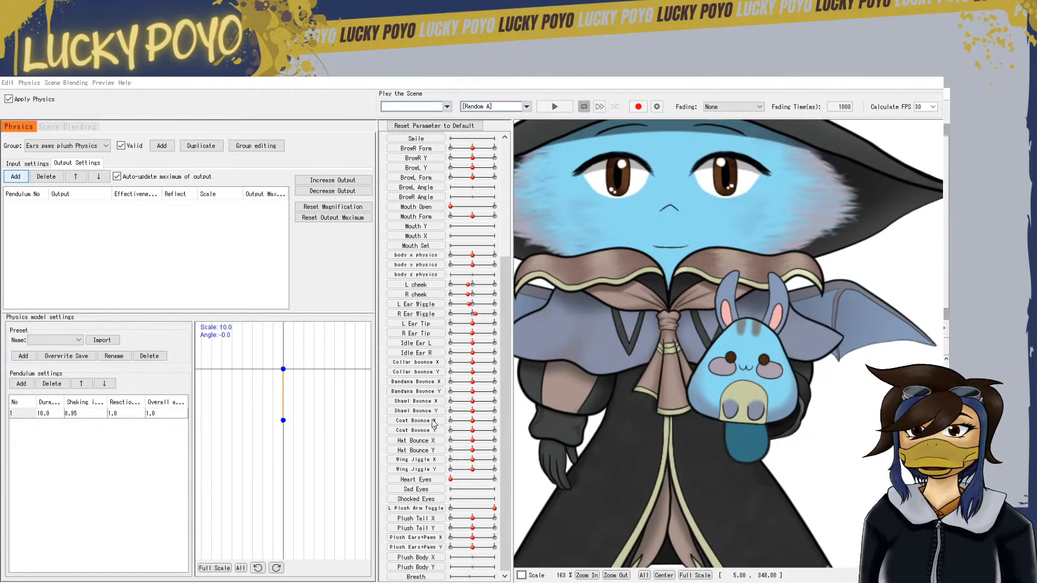
pyautogui.click(455, 459)
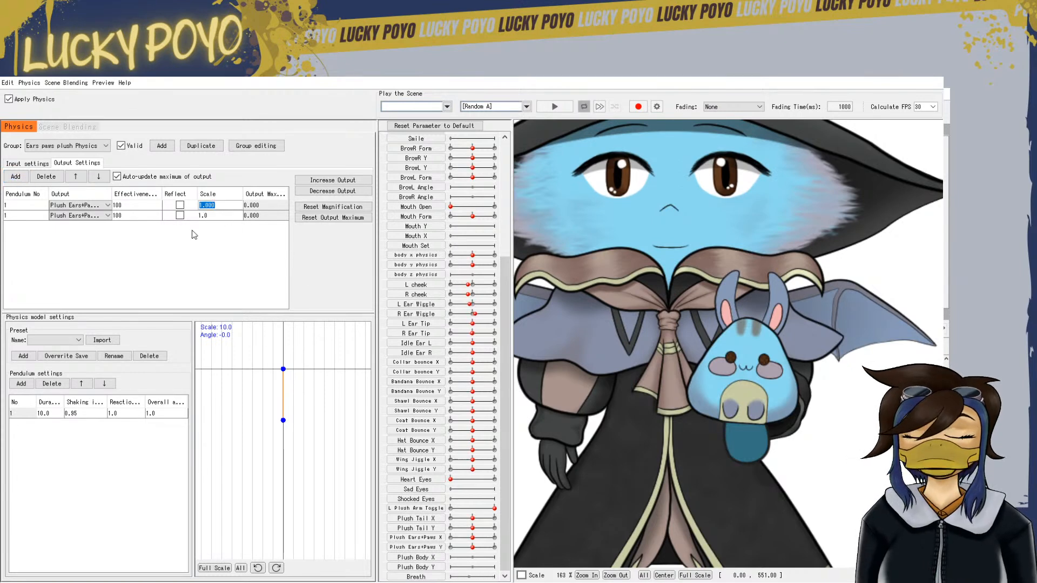
pyautogui.write('40')
pyautogui.press('Return')
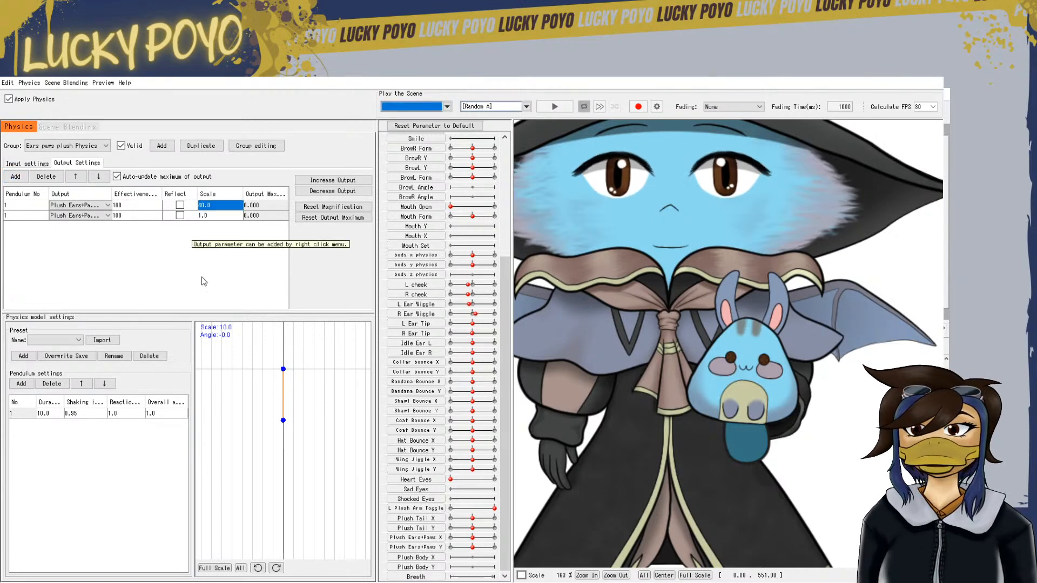
pyautogui.click(217, 216)
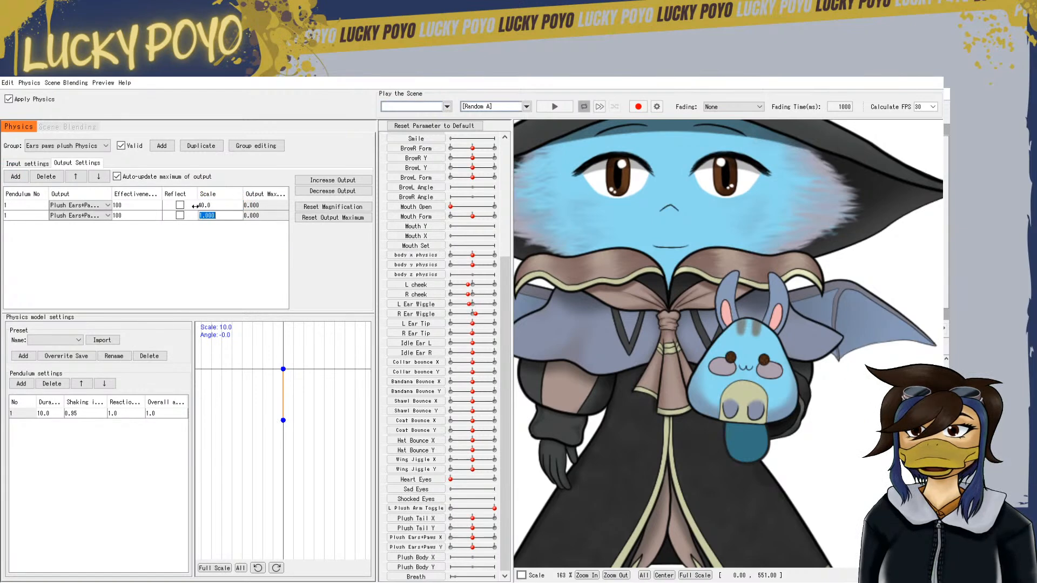
pyautogui.write('40')
pyautogui.press('Return')
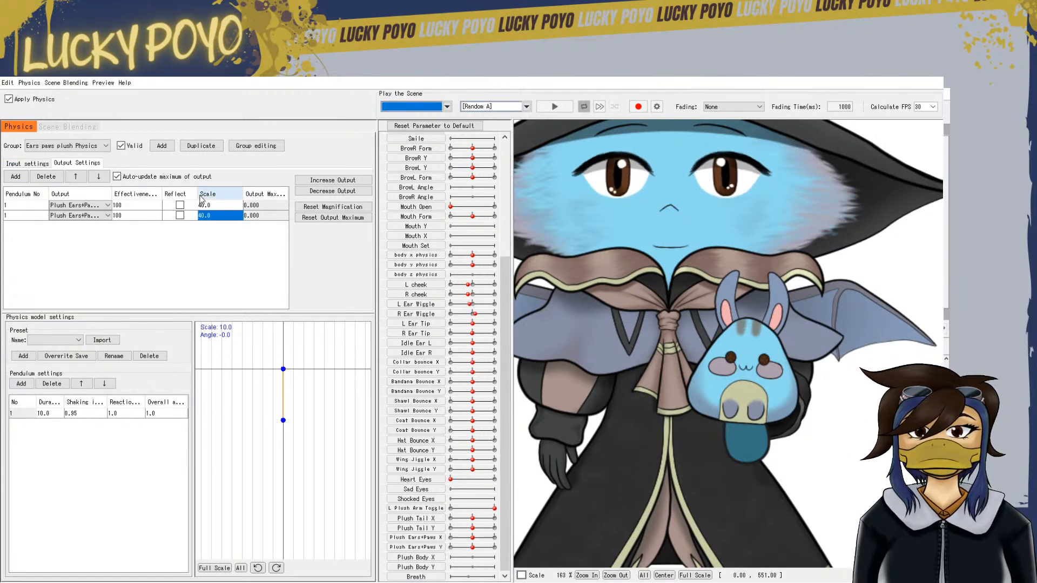
# Choose Angle as the Body Y input's type in the ears and paws group and return to its outputs
pyautogui.click(22, 164)
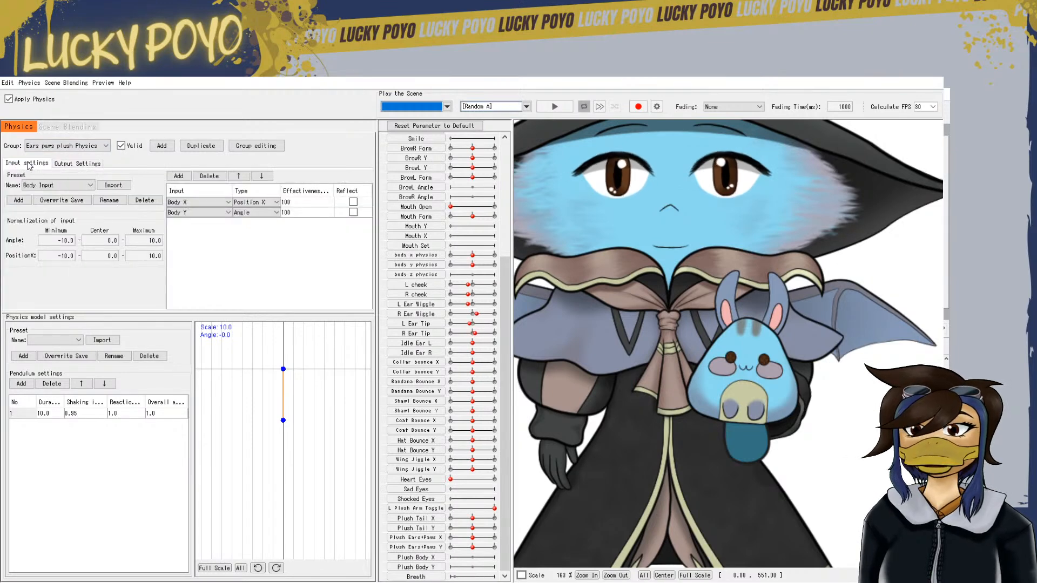
pyautogui.click(262, 213)
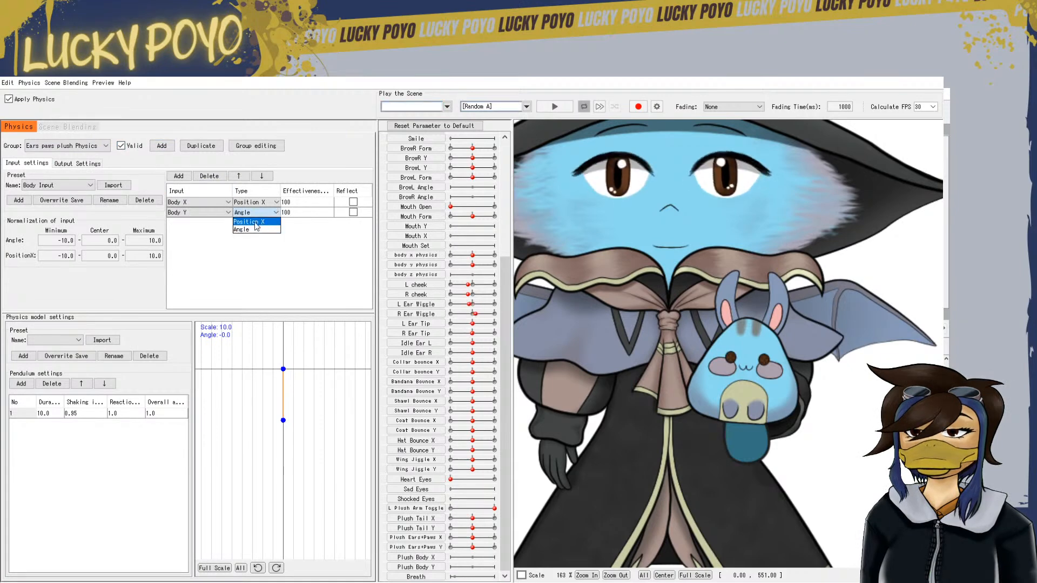
pyautogui.click(258, 230)
pyautogui.click(77, 163)
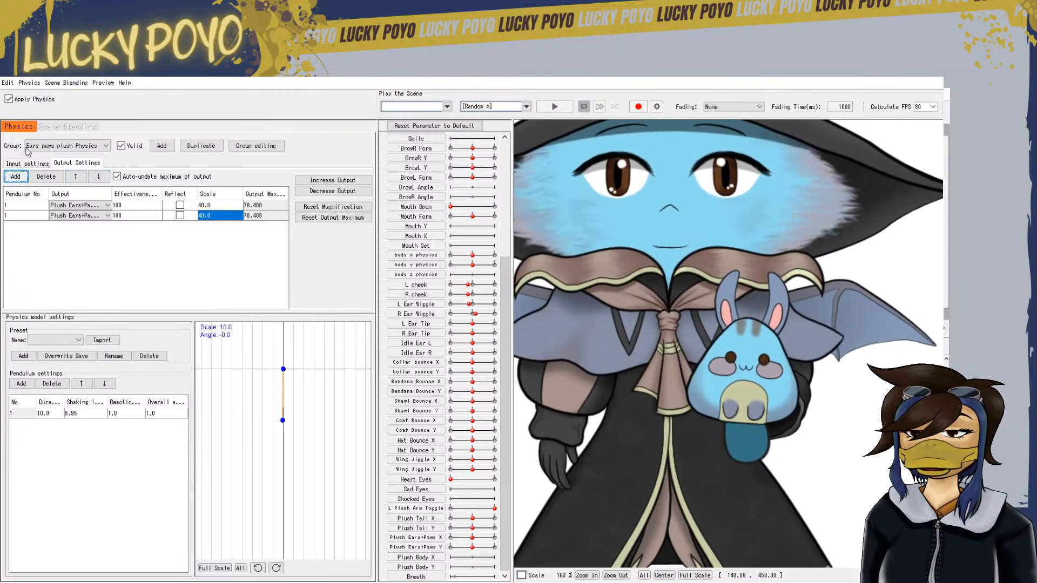
# Switch to the Tail Physics XY group and set its Body Y input's type to Angle
pyautogui.click(81, 146)
pyautogui.click(61, 202)
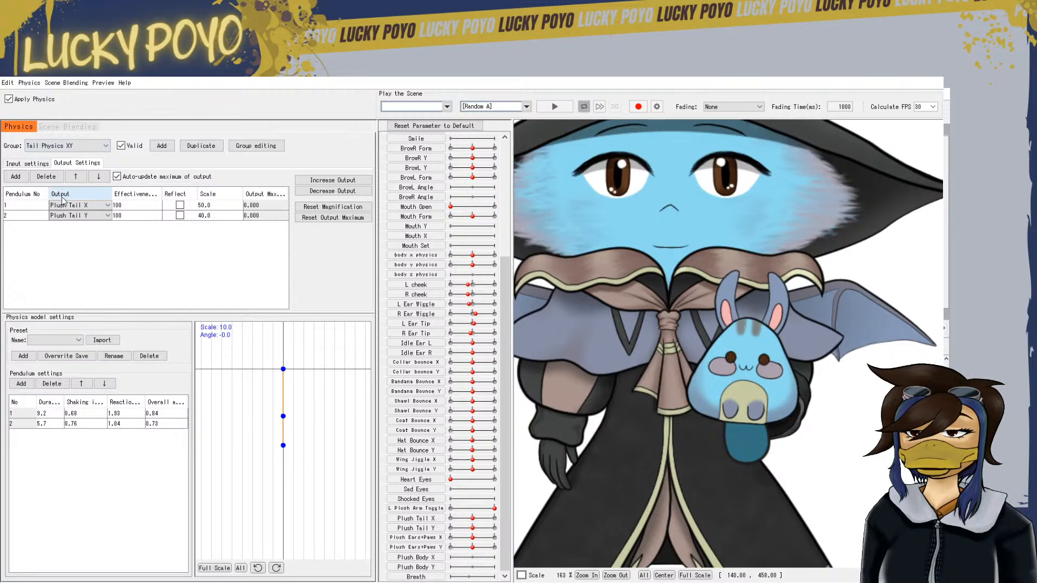
pyautogui.click(27, 166)
pyautogui.click(267, 214)
pyautogui.click(251, 228)
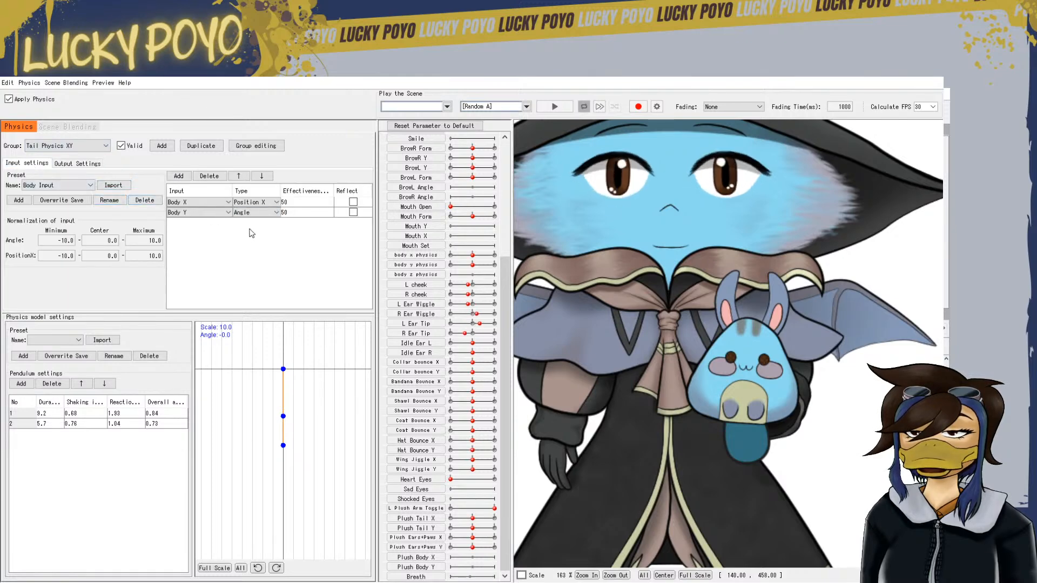
# Set the tail group's Body X input effectiveness to 100 and open the Body Y effectiveness for editing
pyautogui.doubleClick(292, 203)
pyautogui.write('100')
pyautogui.press('Return')
pyautogui.click(284, 213)
pyautogui.click(77, 163)
# Move the model repeatedly to examine how the tail swings with the changed input settings
pyautogui.moveTo(691, 408); pyautogui.dragTo(556, 436)
pyautogui.click(549, 432)
pyautogui.click(549, 433)
pyautogui.click(549, 432)
pyautogui.click(550, 431)
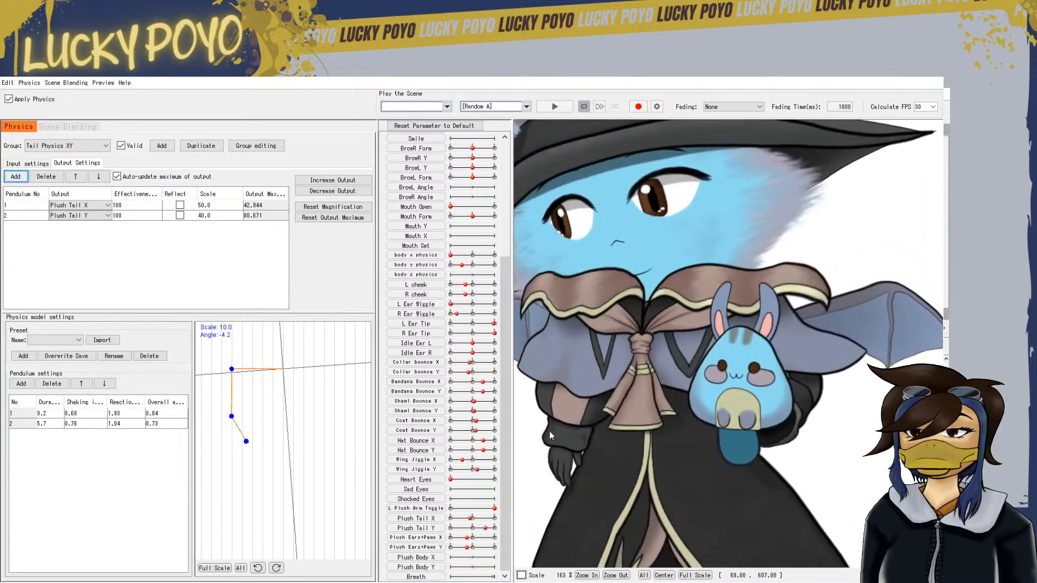
pyautogui.click(549, 432)
pyautogui.click(549, 432)
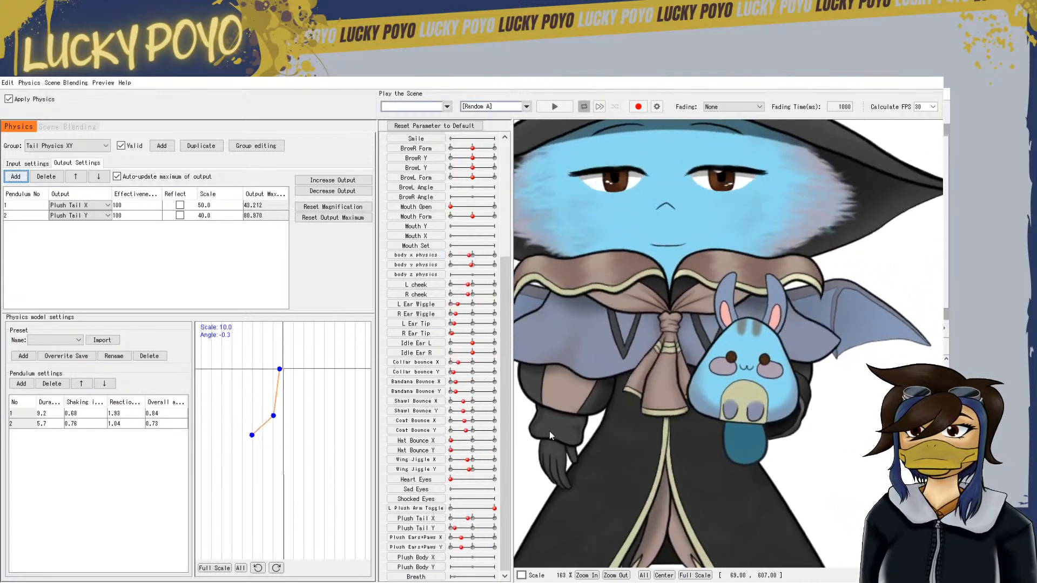
pyautogui.click(549, 430)
pyautogui.click(549, 431)
pyautogui.click(549, 431)
pyautogui.click(549, 431)
pyautogui.click(549, 431)
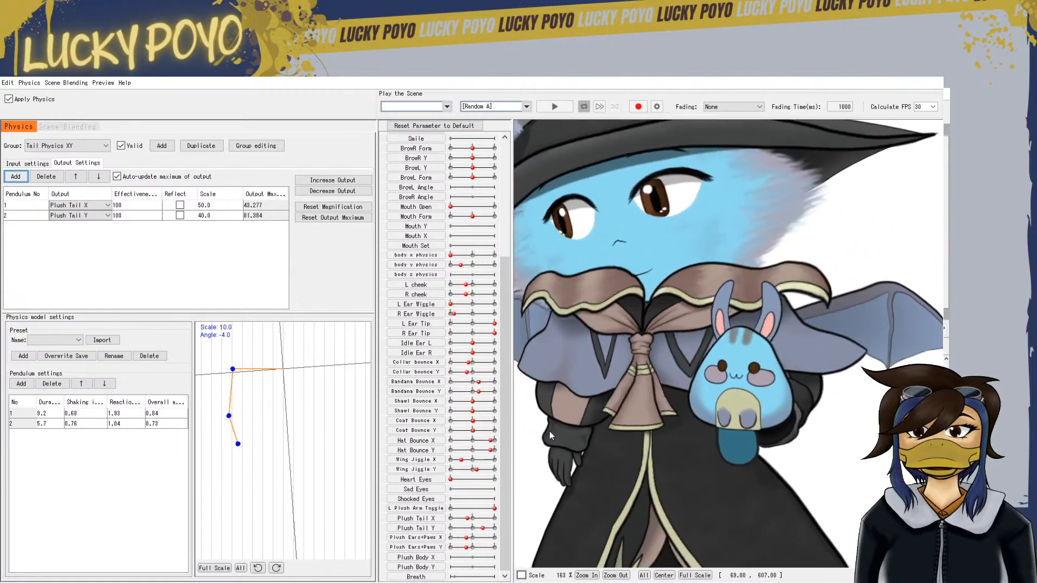
# Switch back to the Ears paws plush Physics group and set its pendulum's duration to 9.0
pyautogui.click(75, 147)
pyautogui.click(68, 213)
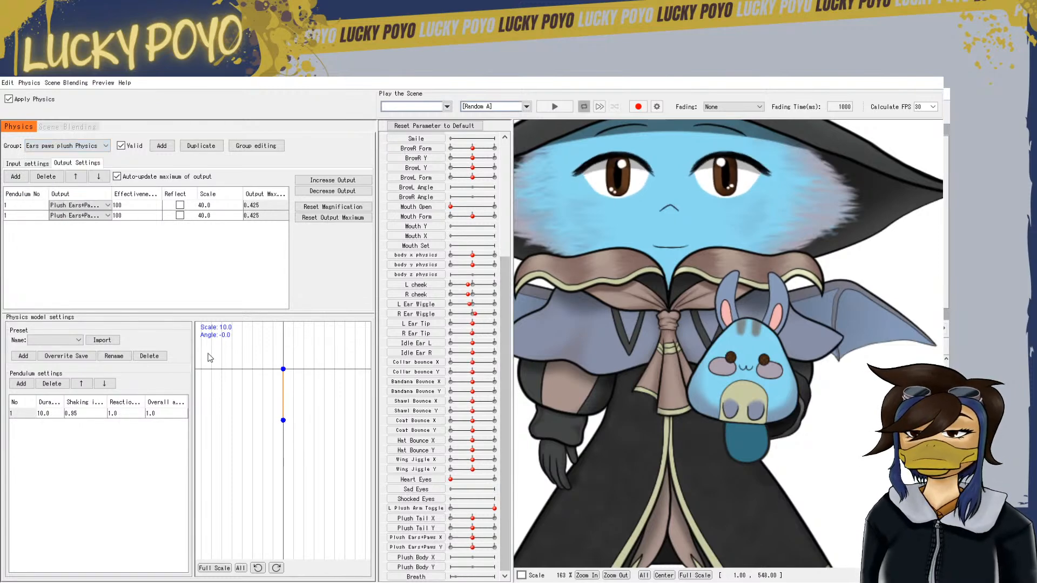
pyautogui.moveTo(50, 413); pyautogui.dragTo(45, 413)
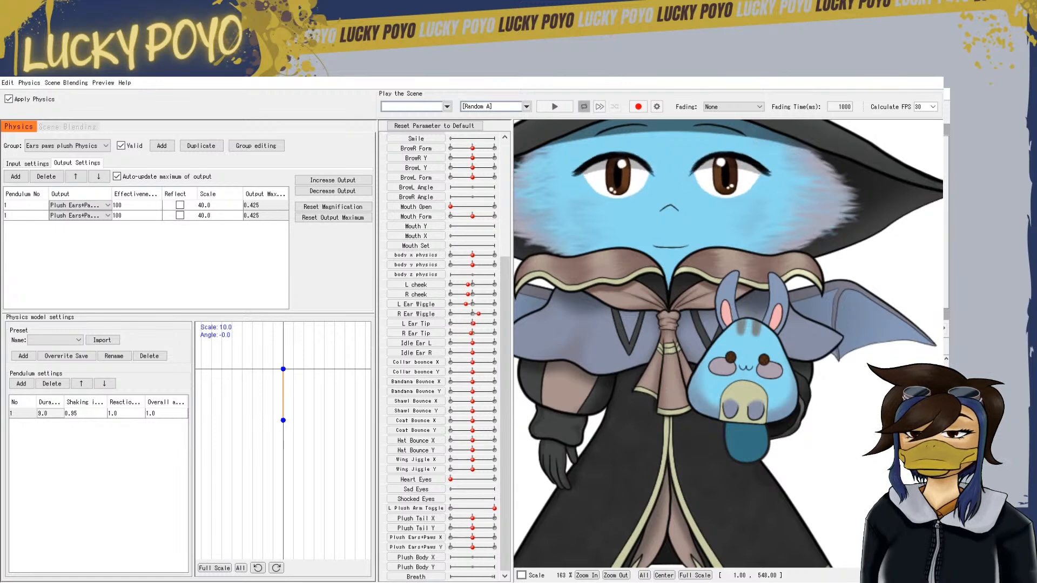
pyautogui.click(128, 415)
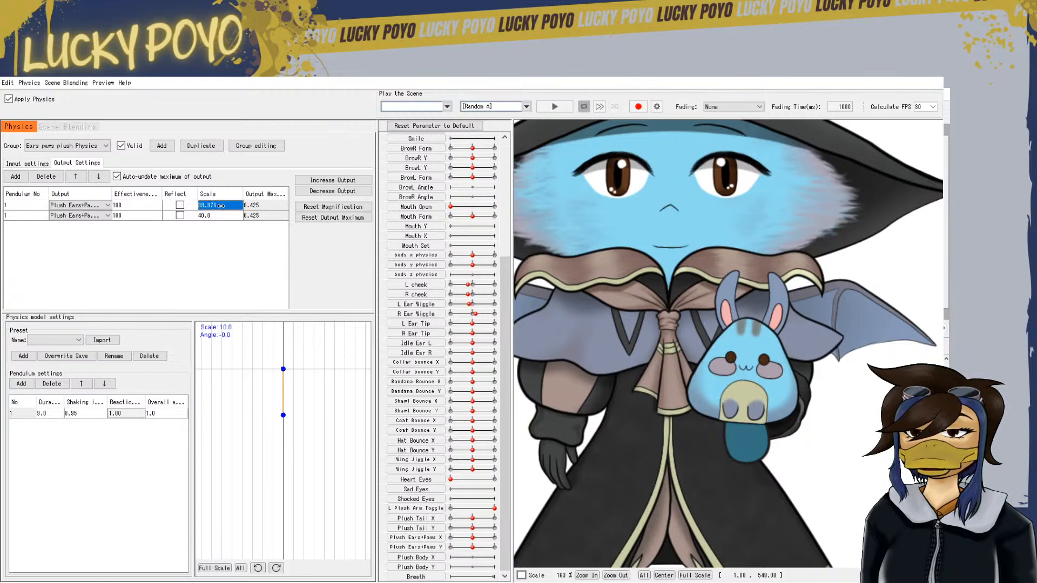
# Set the scale of both Plush Ears+Paws outputs to 35 and move the model to test the swing
pyautogui.write('3')
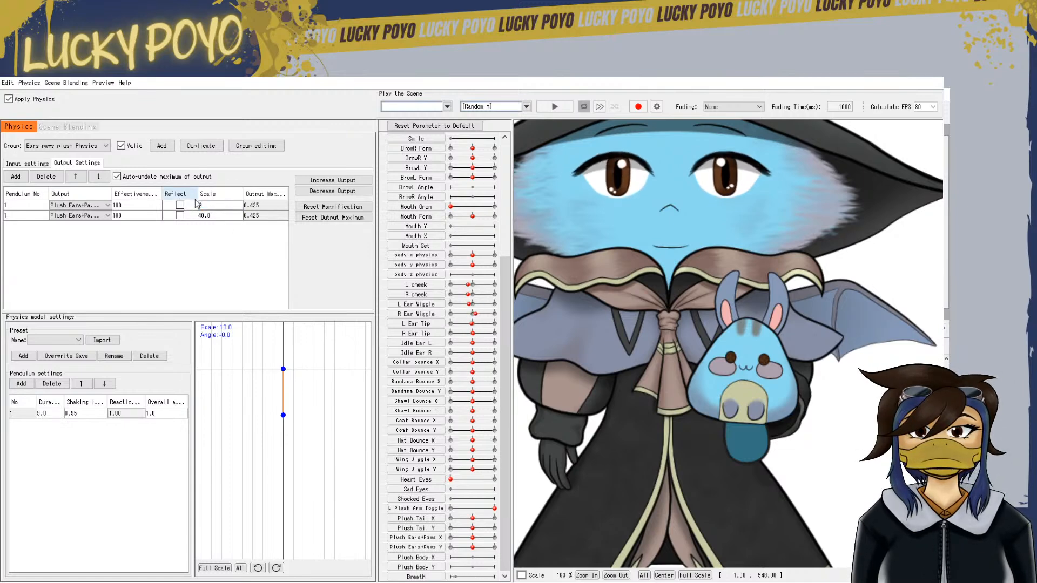
pyautogui.write('5')
pyautogui.press('Return')
pyautogui.click(226, 215)
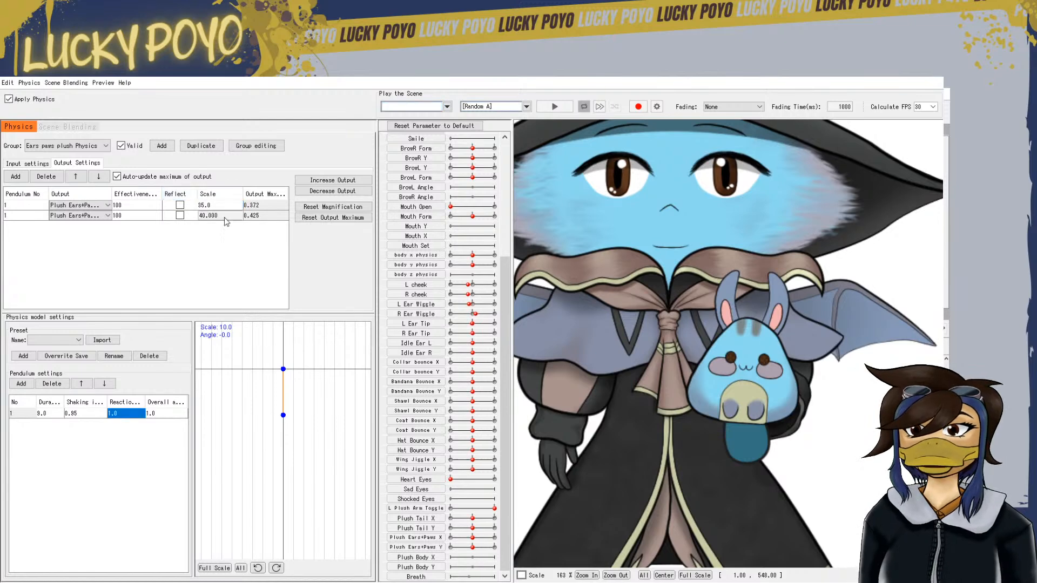
pyautogui.write('35')
pyautogui.press('Return')
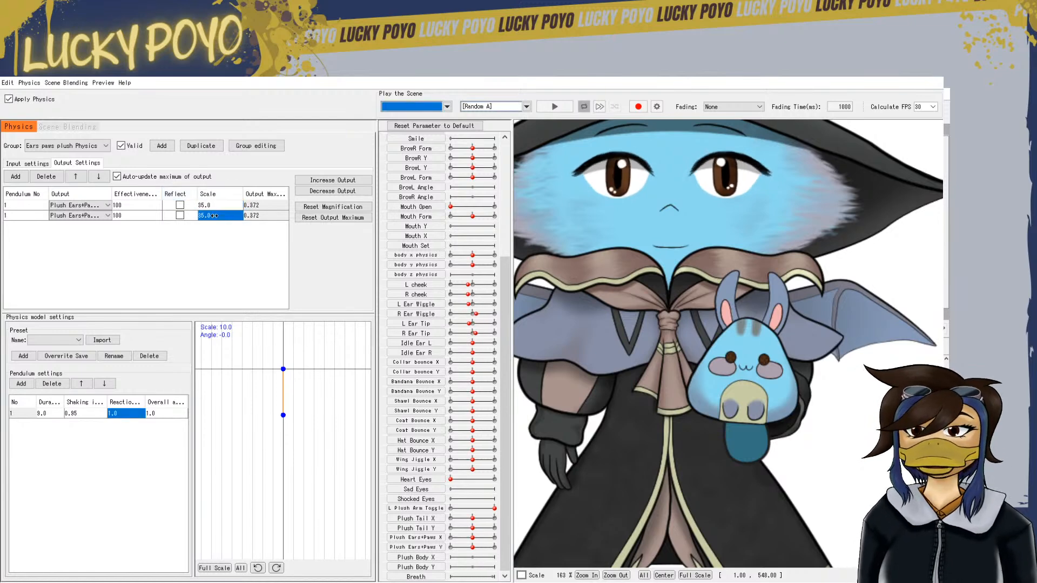
pyautogui.scroll(1, 424, 279)
pyautogui.moveTo(667, 354); pyautogui.dragTo(799, 388)
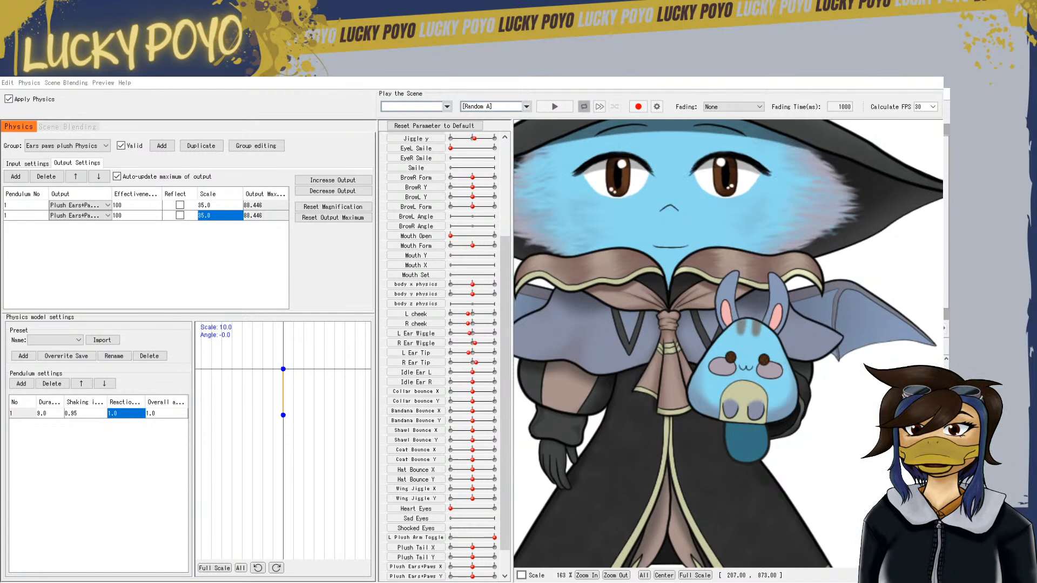
# Switch to the model editor window and save the Nebjen V1.2 model
pyautogui.hotkey('alt', 'Tab')
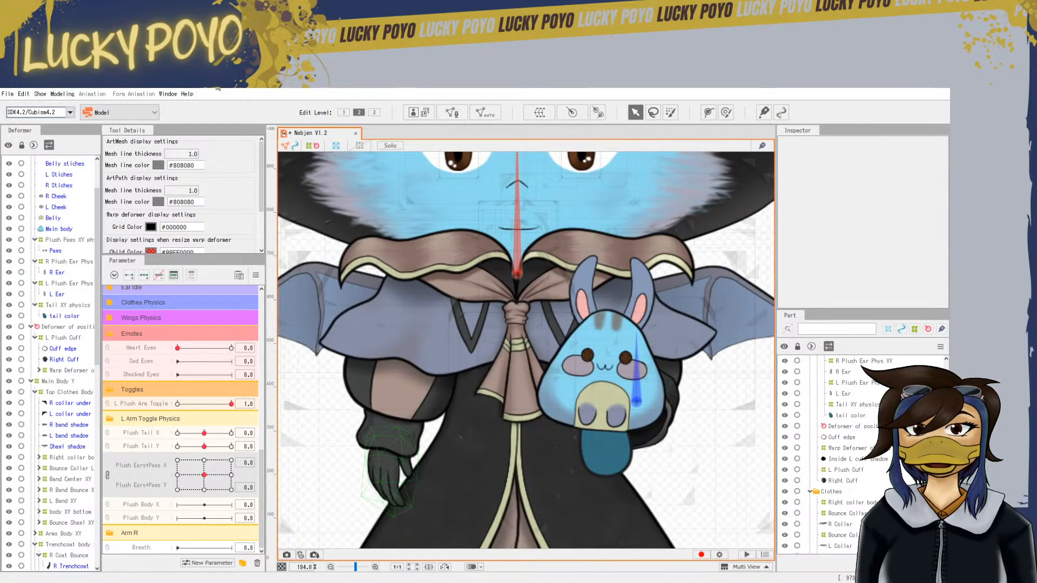
pyautogui.click(7, 97)
pyautogui.click(80, 188)
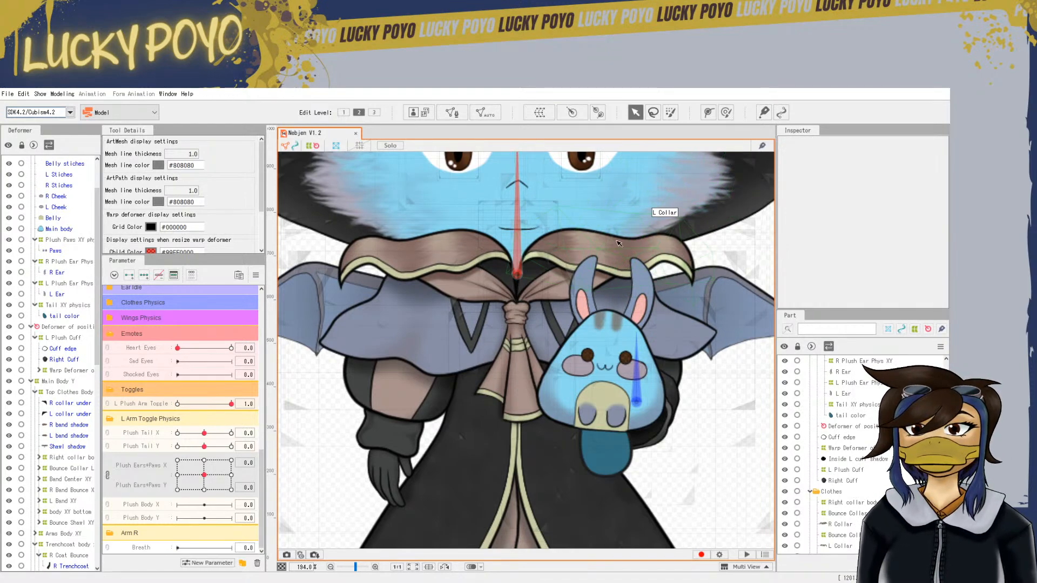
# Make the Left Hand Plush Hold artmesh visible in the Left arm Plush Toggle part group
pyautogui.scroll(-2, 644, 332)
pyautogui.scroll(5, 863, 495)
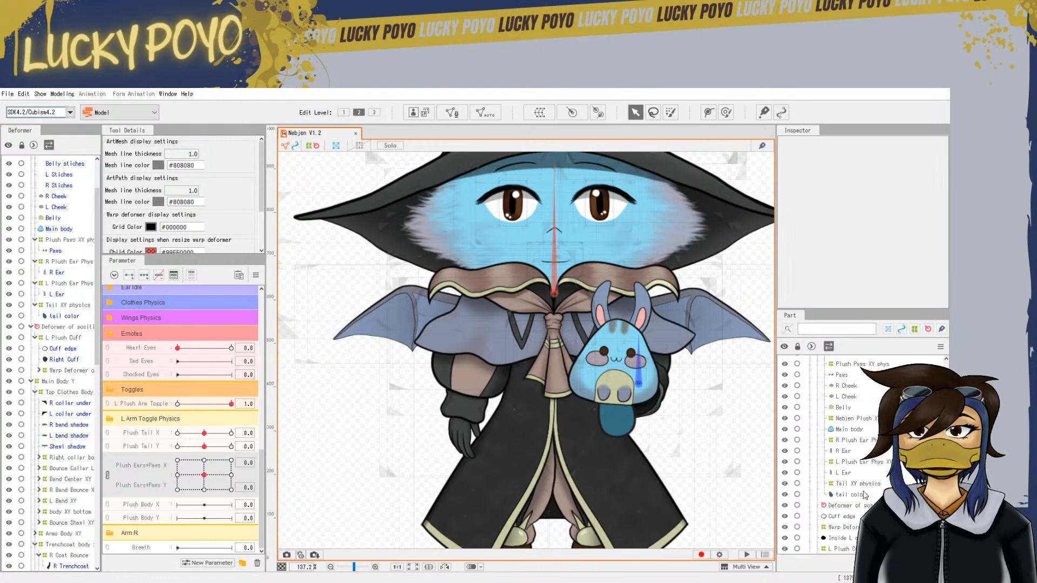
pyautogui.scroll(2, 826, 423)
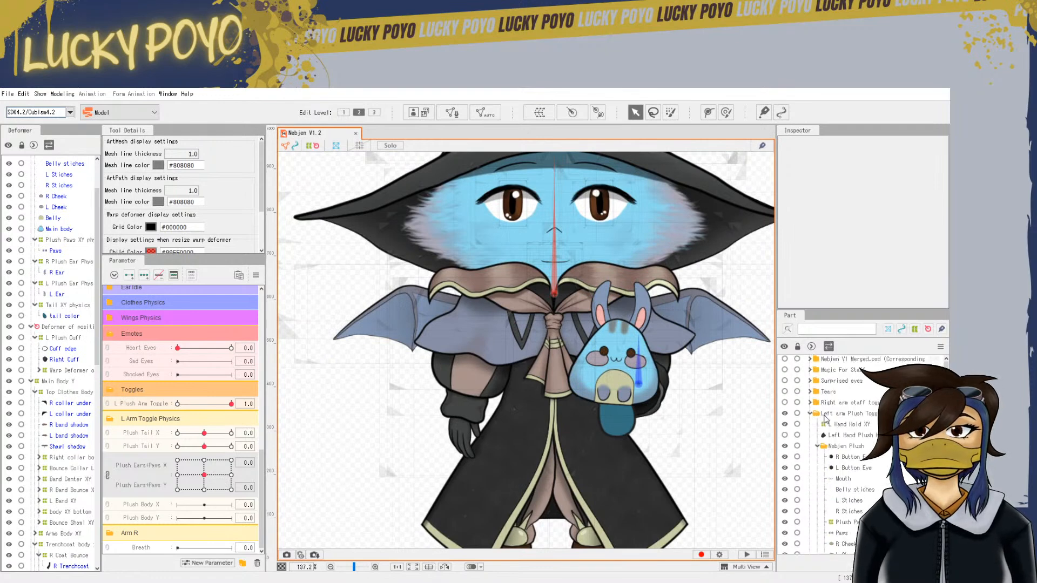
pyautogui.click(785, 436)
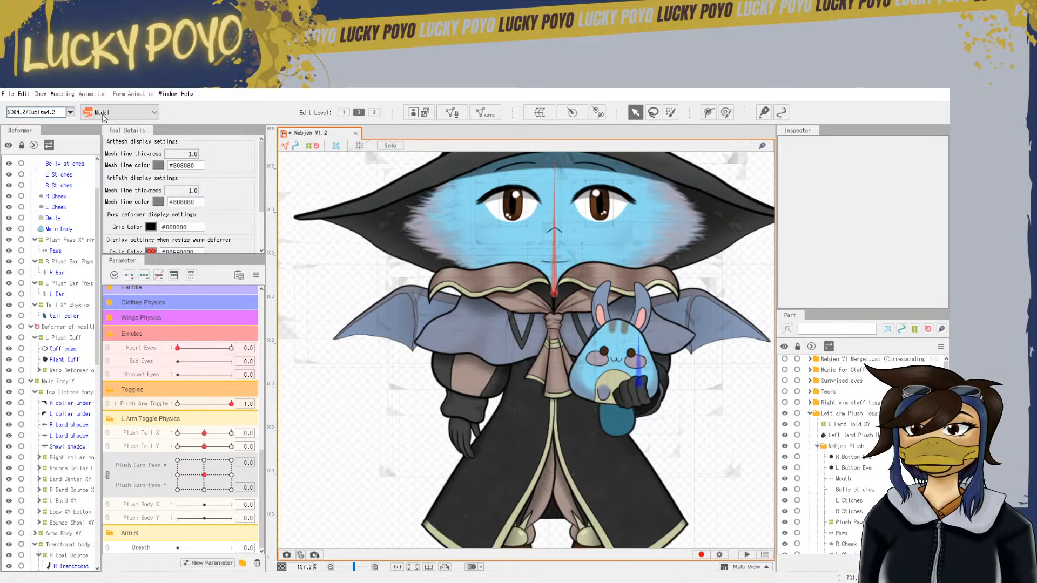
# Reopen the physics and scene blending settings and raise L Plush Arm Toggle to its maximum to show the plush
pyautogui.click(65, 95)
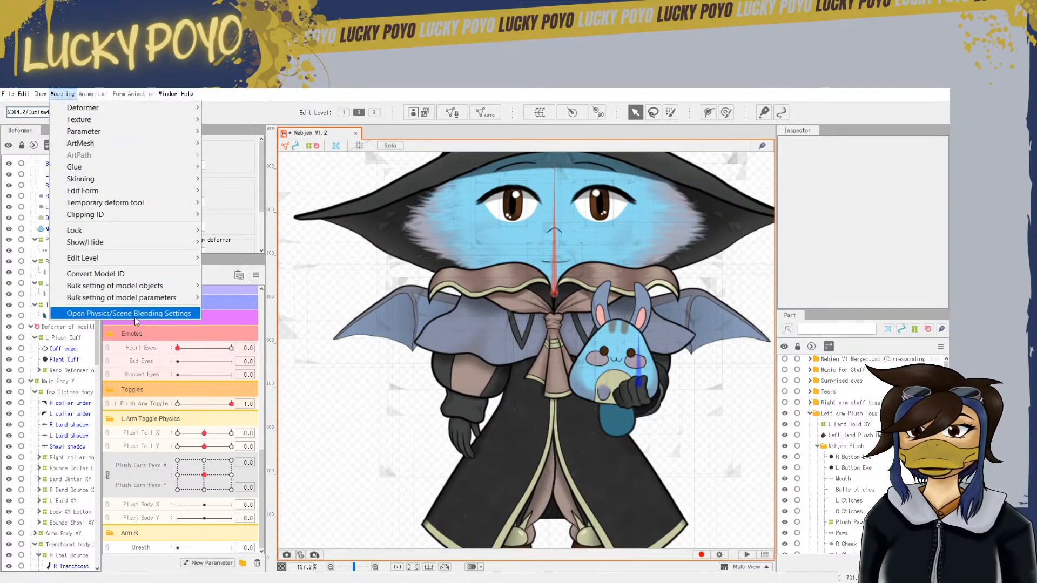
pyautogui.click(129, 313)
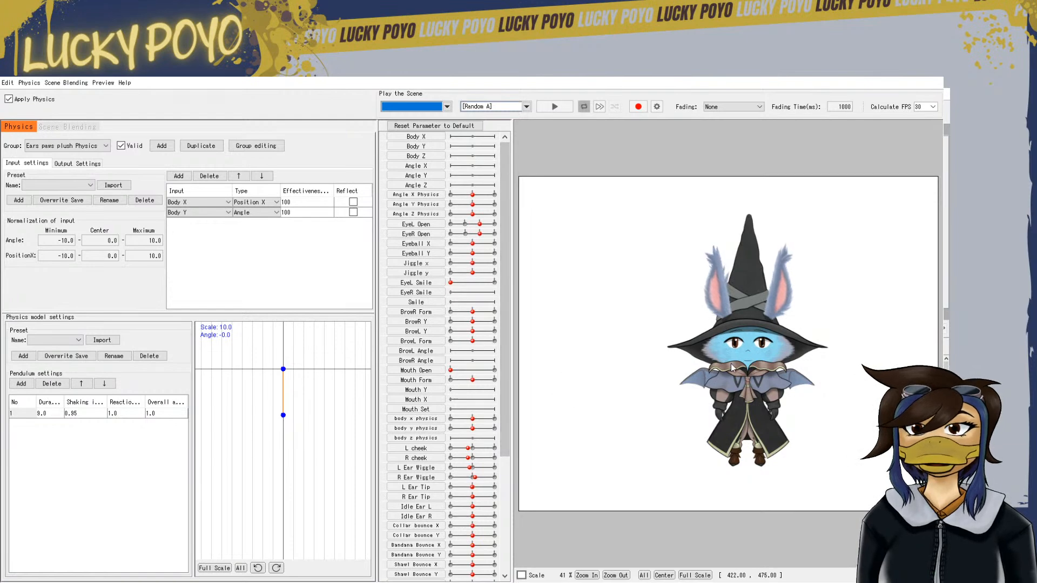
pyautogui.scroll(2, 562, 376)
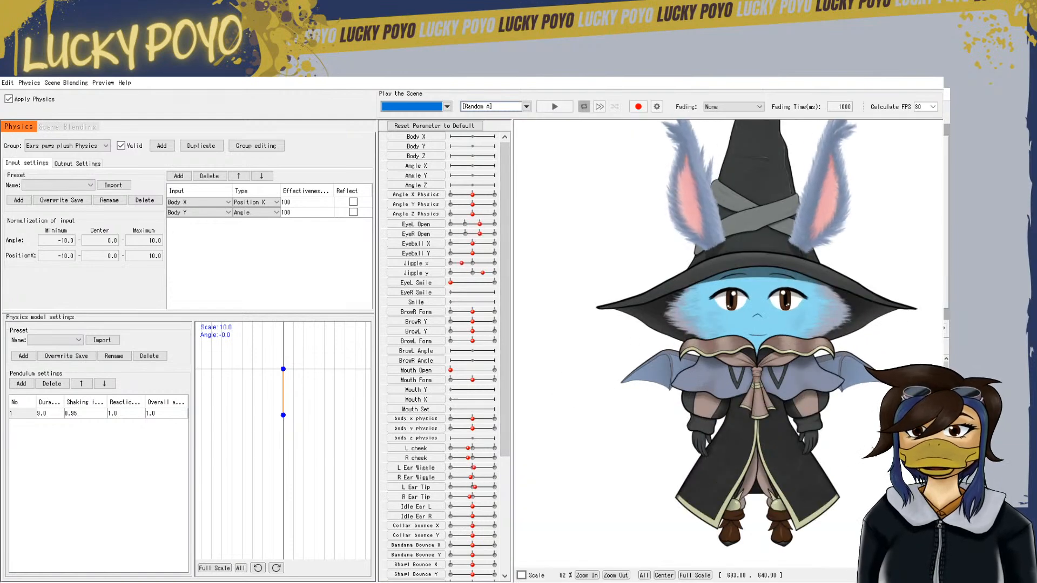
pyautogui.moveTo(826, 435); pyautogui.dragTo(775, 412)
pyautogui.scroll(-3, 448, 486)
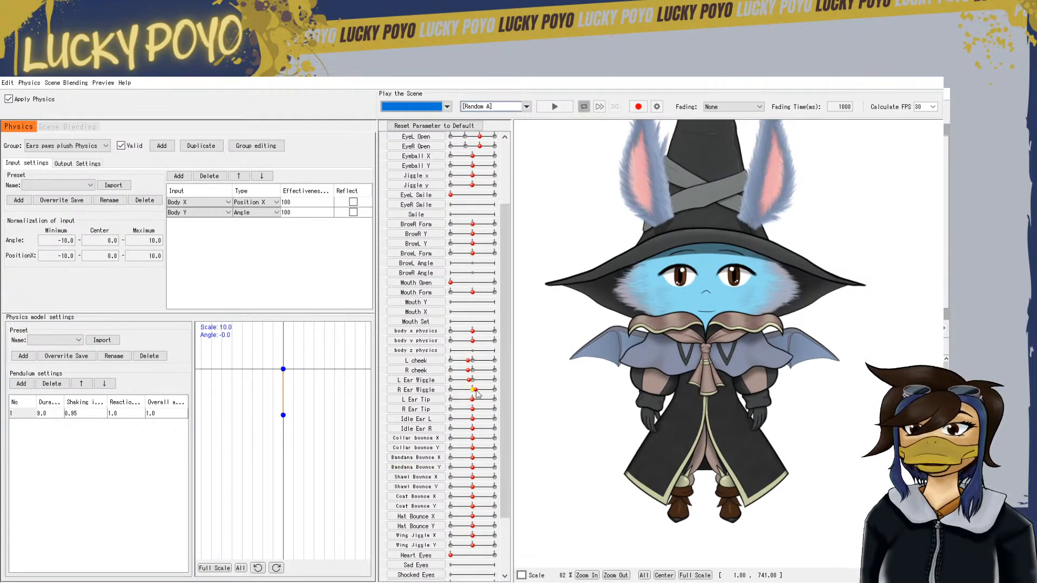
pyautogui.scroll(-3, 474, 477)
pyautogui.moveTo(460, 511); pyautogui.dragTo(494, 508)
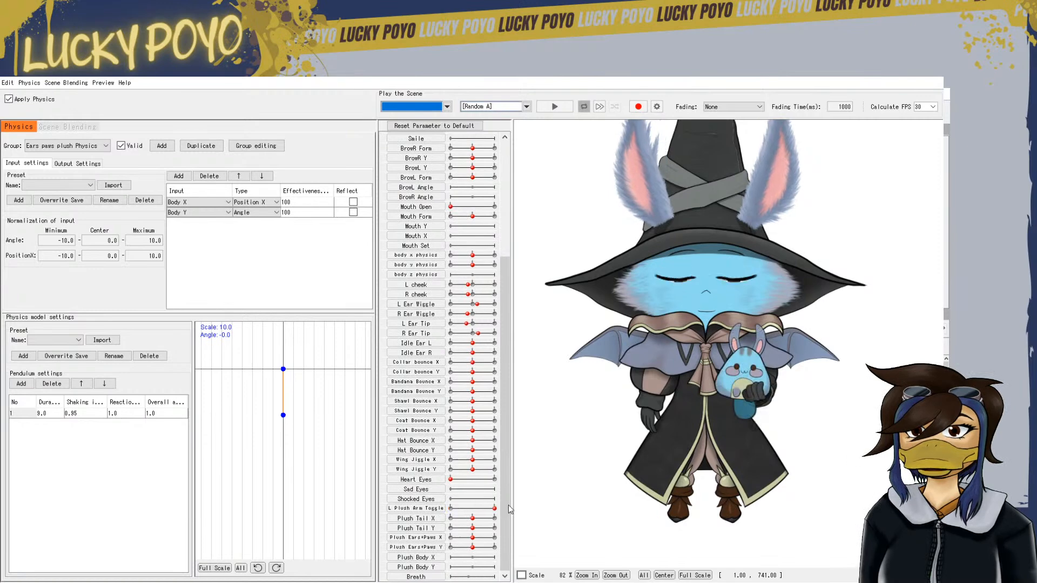
# Move the model in different directions to examine how the held plush's ears, paws and tail swing
pyautogui.moveTo(683, 399); pyautogui.dragTo(528, 382)
pyautogui.click(552, 393)
pyautogui.click(567, 401)
pyautogui.click(583, 395)
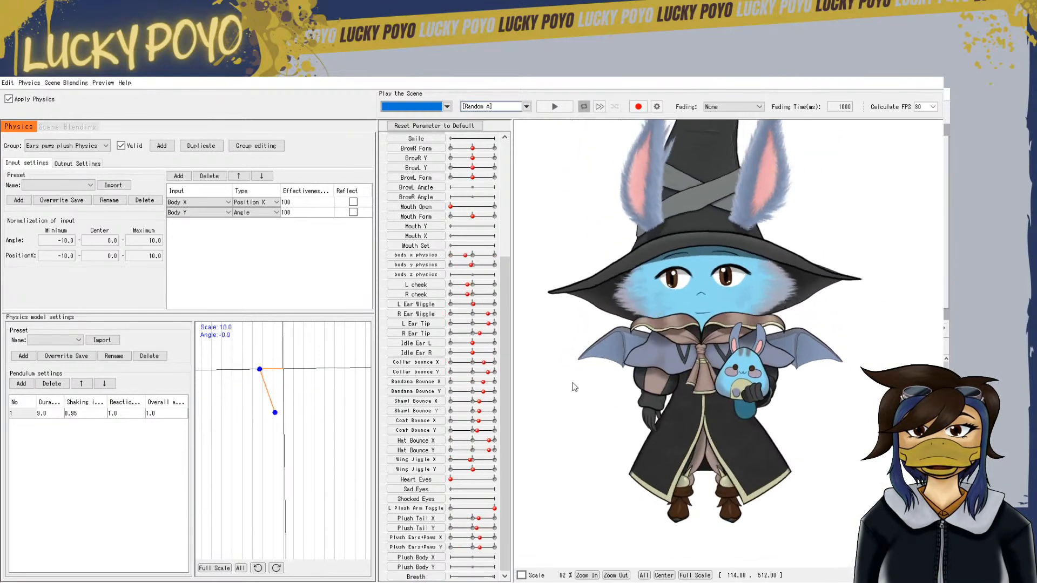
pyautogui.click(655, 377)
pyautogui.click(858, 429)
pyautogui.click(843, 367)
pyautogui.click(856, 273)
pyautogui.moveTo(856, 265); pyautogui.dragTo(851, 232)
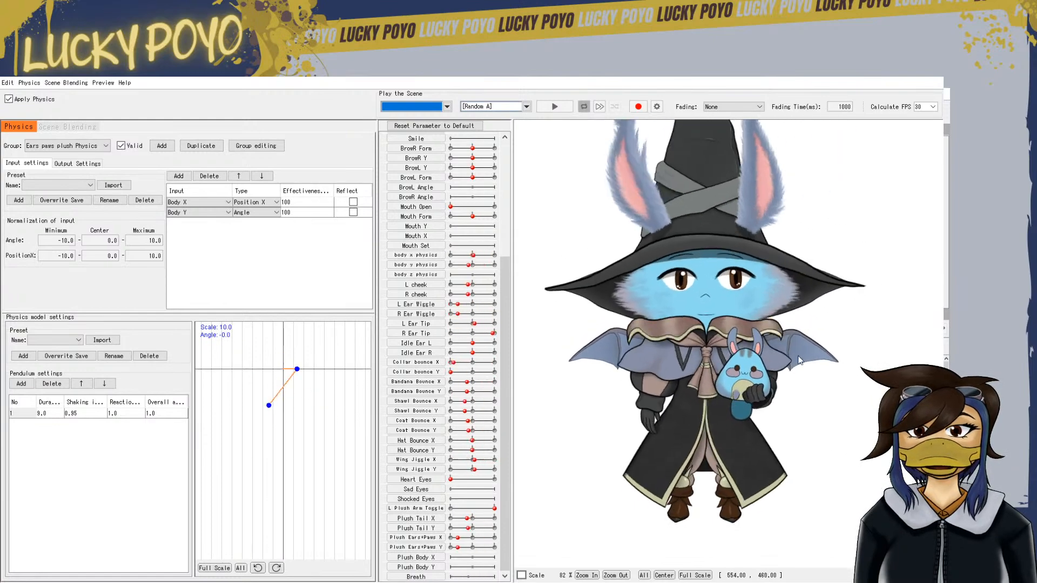
pyautogui.moveTo(713, 299); pyautogui.dragTo(574, 208)
pyautogui.moveTo(667, 292); pyautogui.dragTo(856, 370)
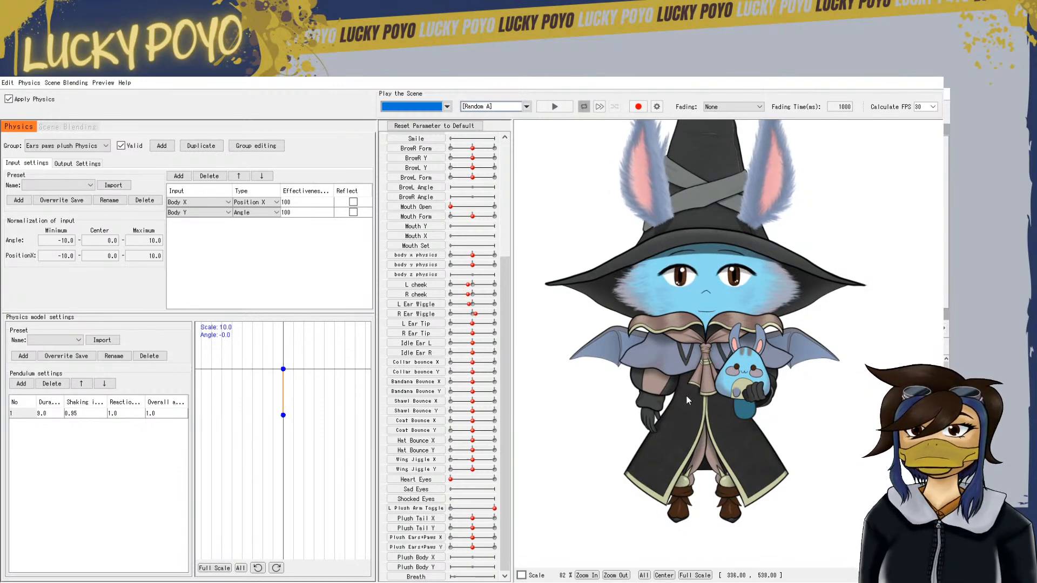
pyautogui.moveTo(712, 410); pyautogui.dragTo(604, 382)
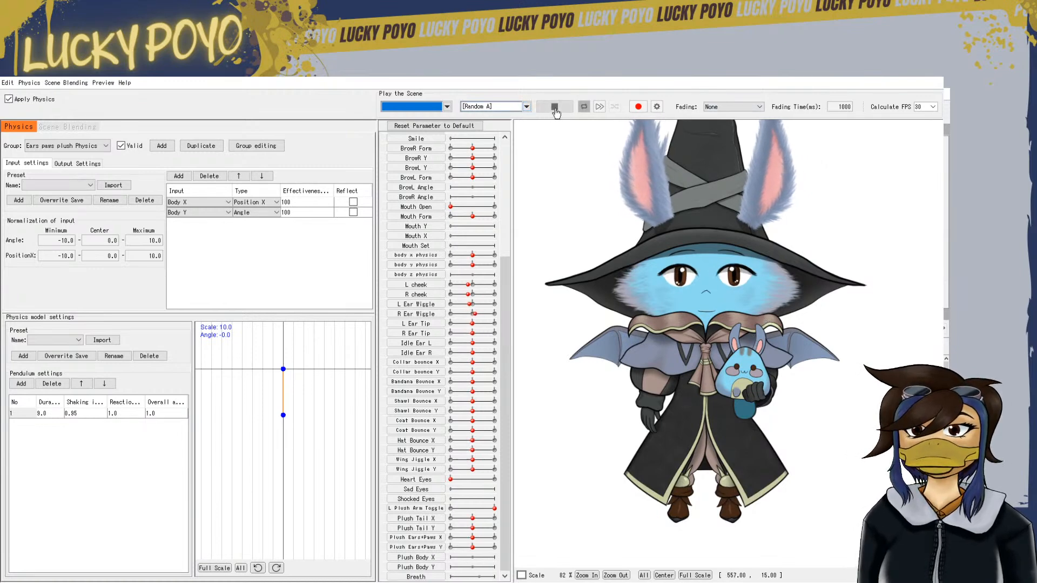
# Play the Random A, Random B and Random Pose scenes to examine the plush physics in motion
pyautogui.click(554, 107)
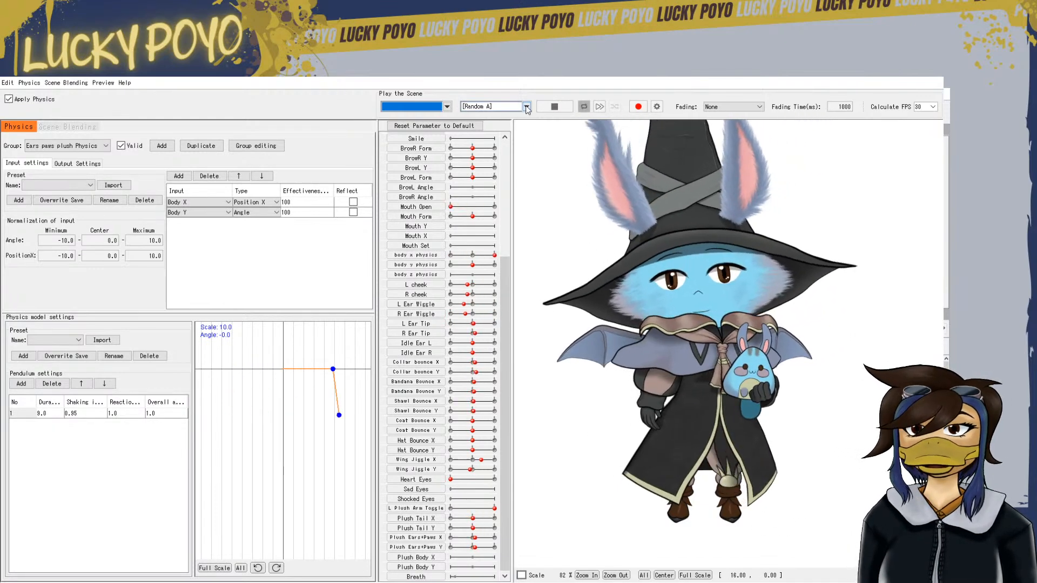
pyautogui.click(488, 106)
pyautogui.click(475, 124)
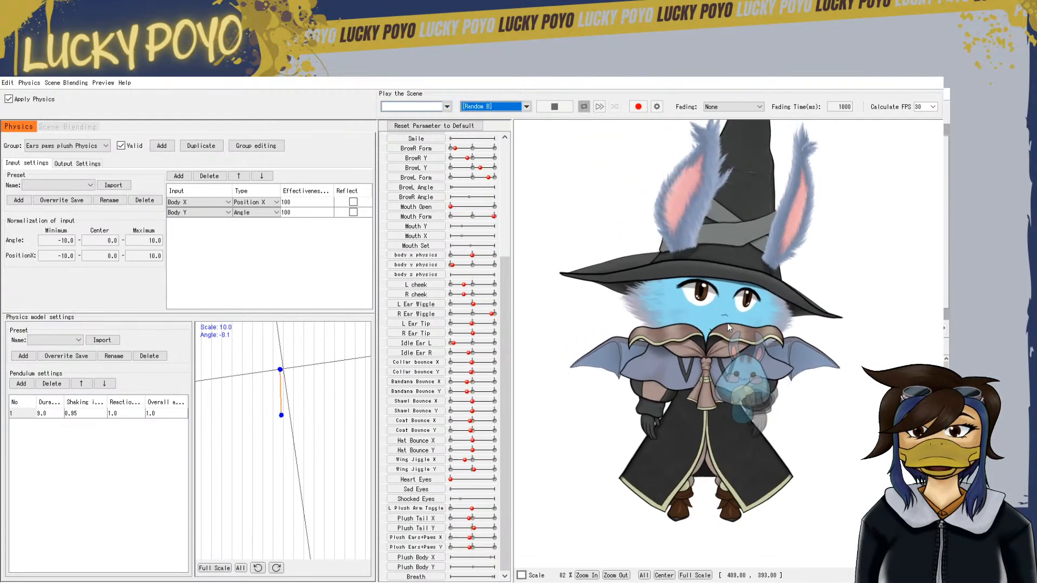
pyautogui.click(489, 107)
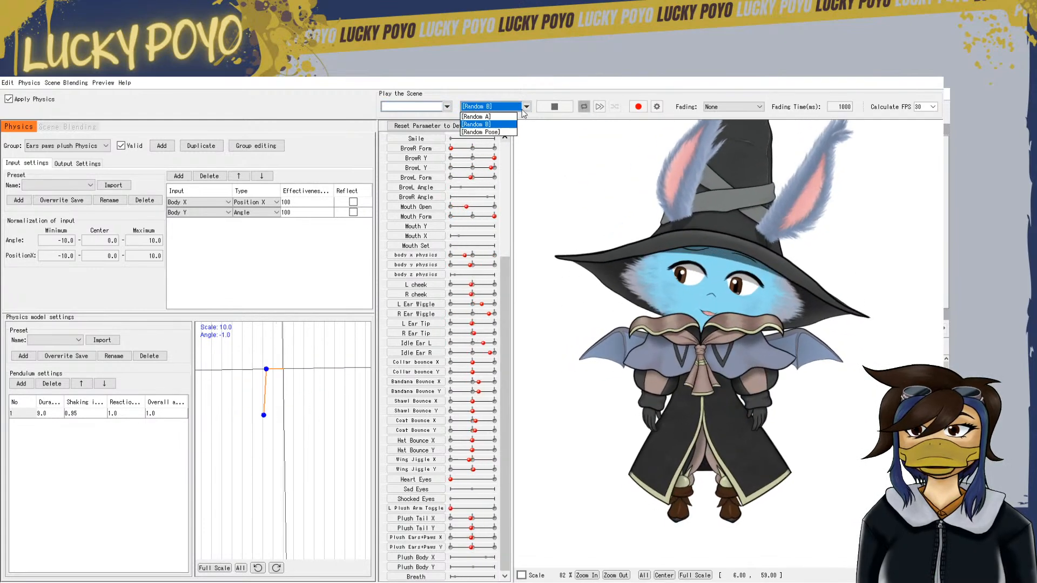
pyautogui.click(494, 132)
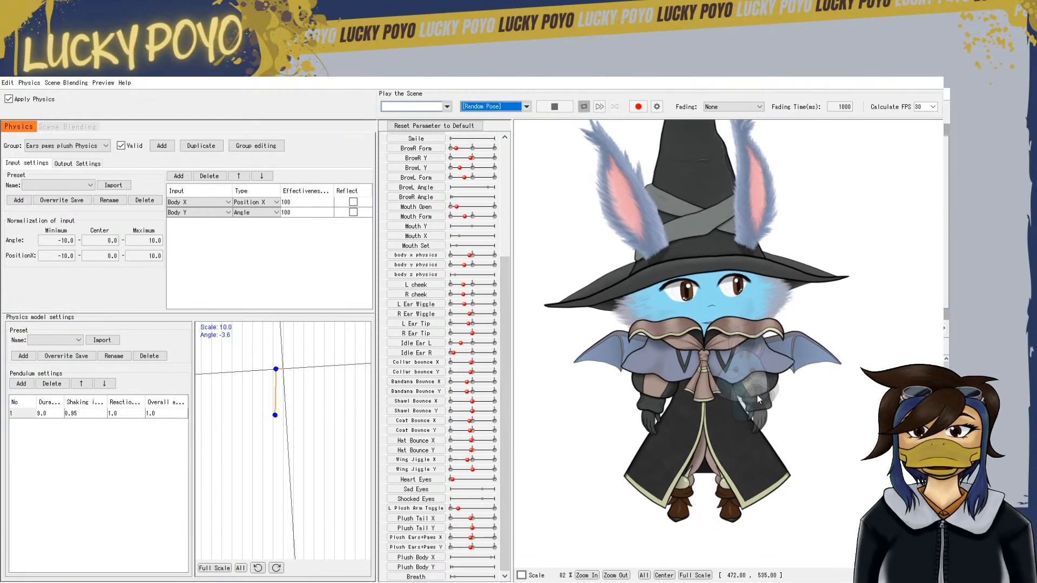
pyautogui.click(489, 107)
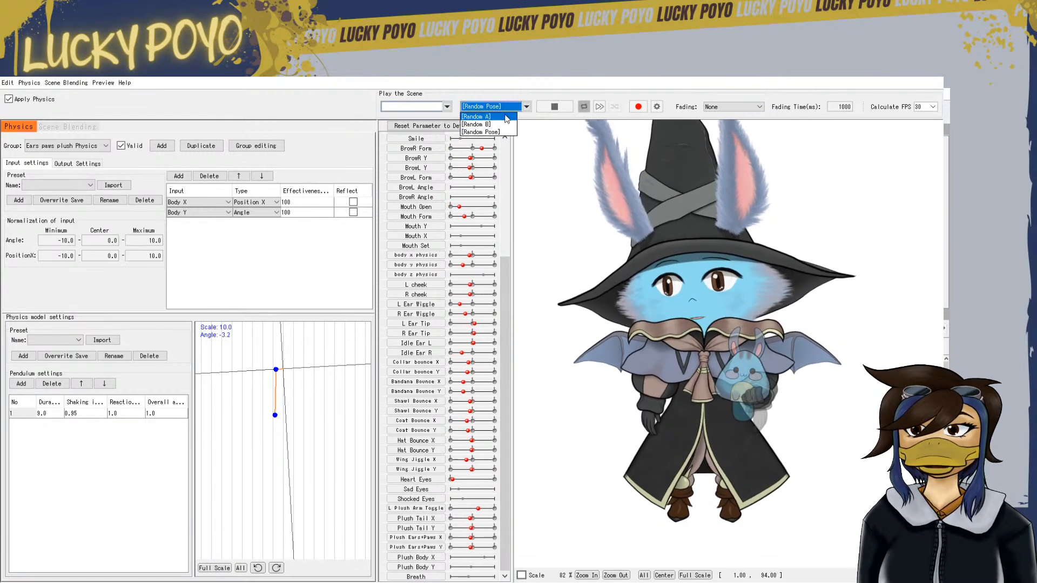
pyautogui.click(507, 123)
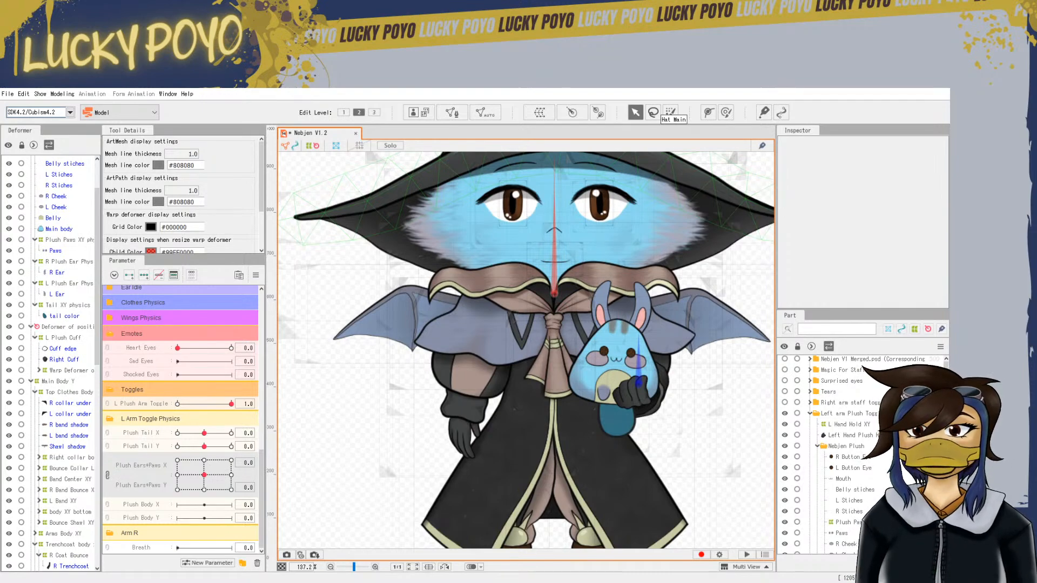
# Save the model in the model editor and select the plush's Main body, Belly, L Cheek, R Cheek and Mouth together
pyautogui.click(8, 94)
pyautogui.click(108, 197)
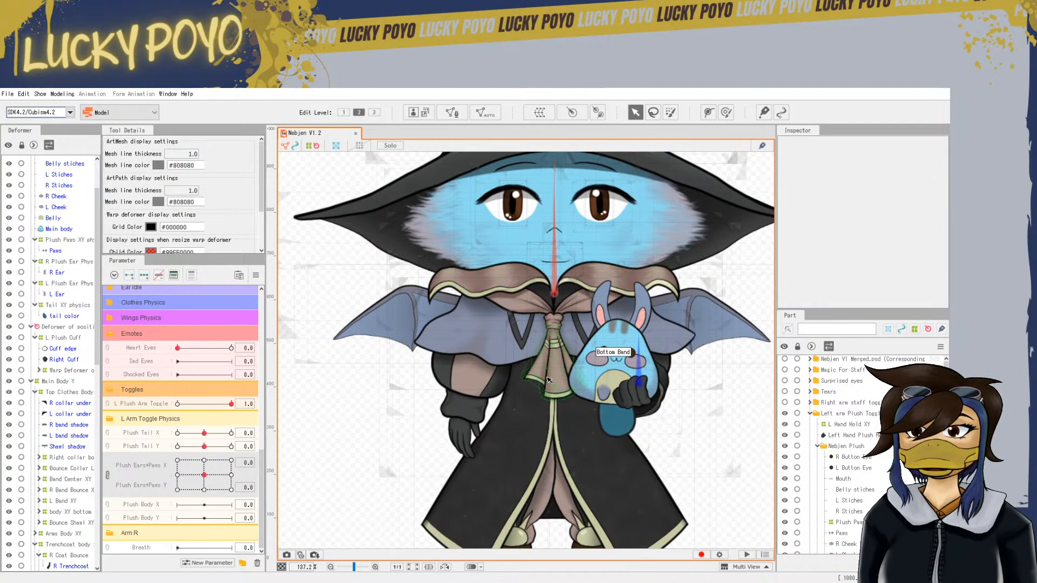
pyautogui.scroll(5, 655, 364)
pyautogui.click(545, 271)
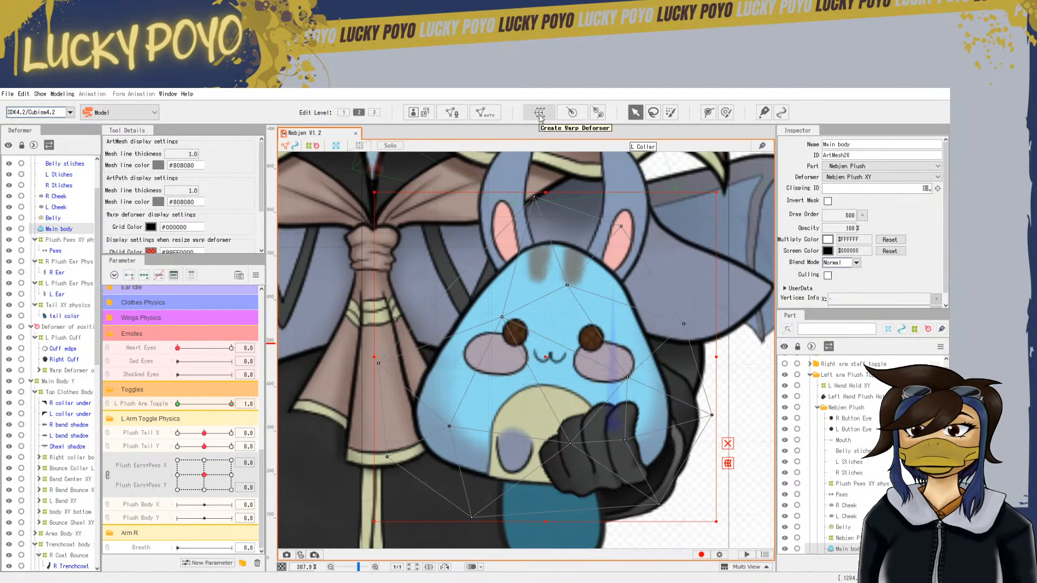
pyautogui.scroll(-3, 821, 454)
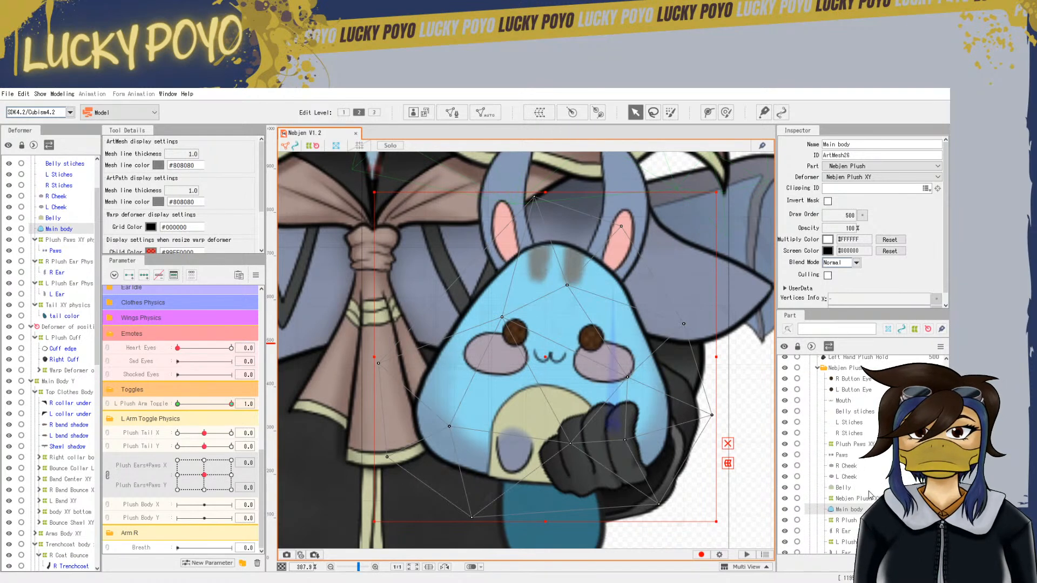
pyautogui.keyDown('ctrl'); pyautogui.click(852, 488); pyautogui.keyUp('ctrl')
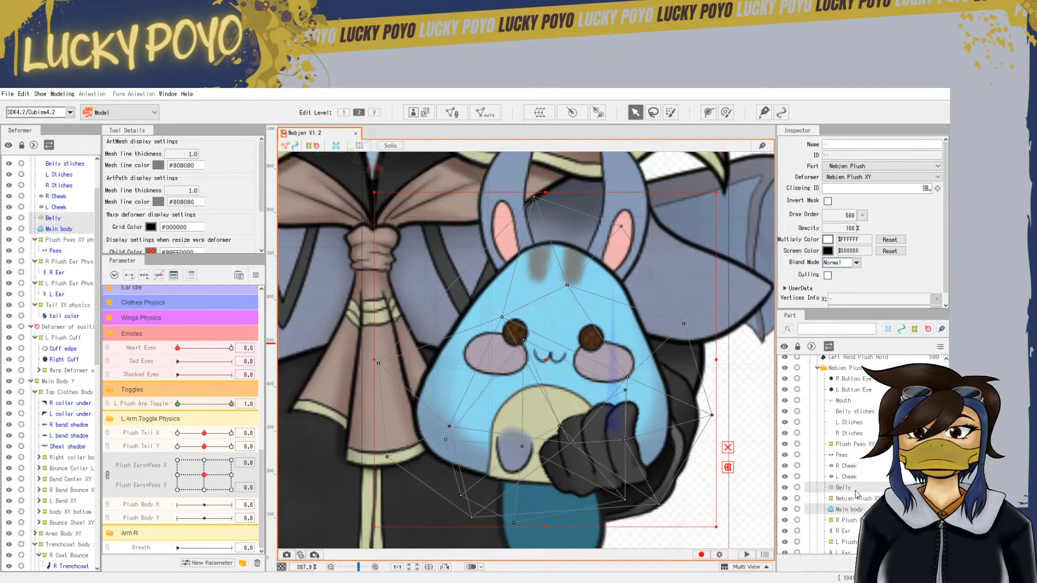
pyautogui.keyDown('ctrl'); pyautogui.click(852, 477); pyautogui.keyUp('ctrl')
pyautogui.keyDown('ctrl'); pyautogui.click(858, 466); pyautogui.keyUp('ctrl')
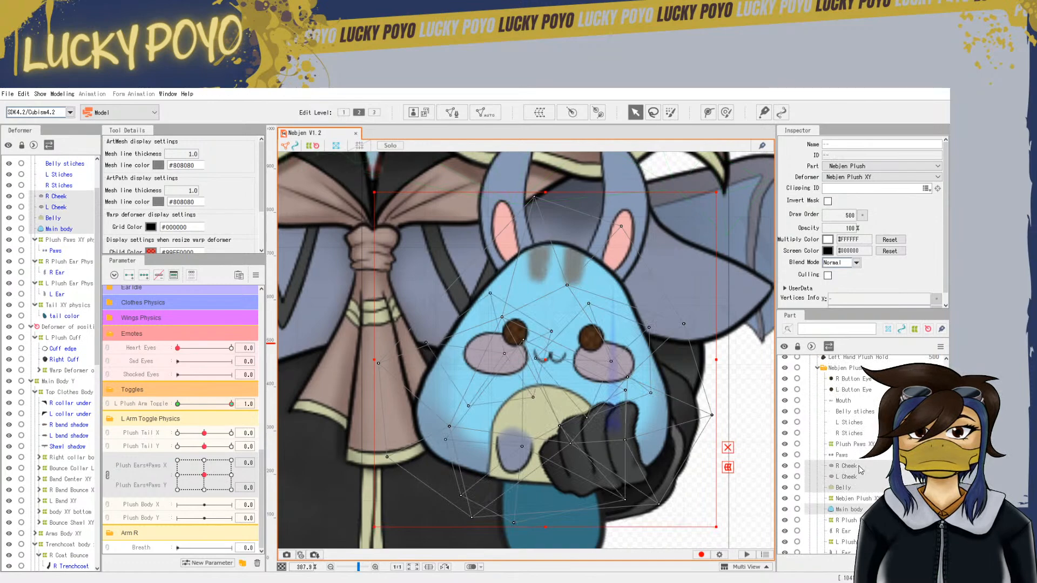
pyautogui.keyDown('ctrl'); pyautogui.click(855, 406); pyautogui.keyUp('ctrl')
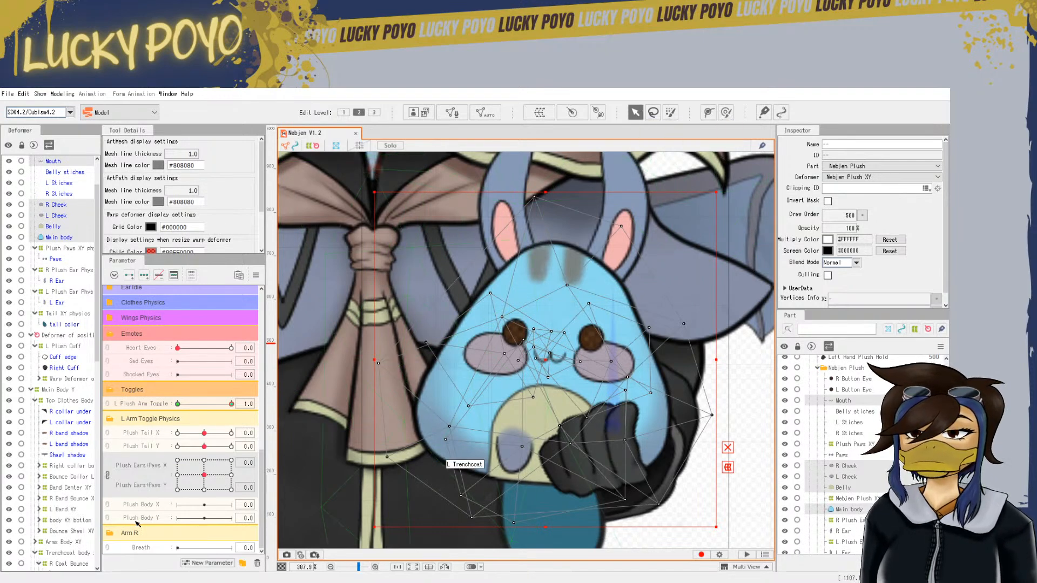
# Unlink the Plush Ears+Paws X and Y parameters and add three keys each on Plush Body X and Y for the Plush main body phys deformer
pyautogui.click(139, 505)
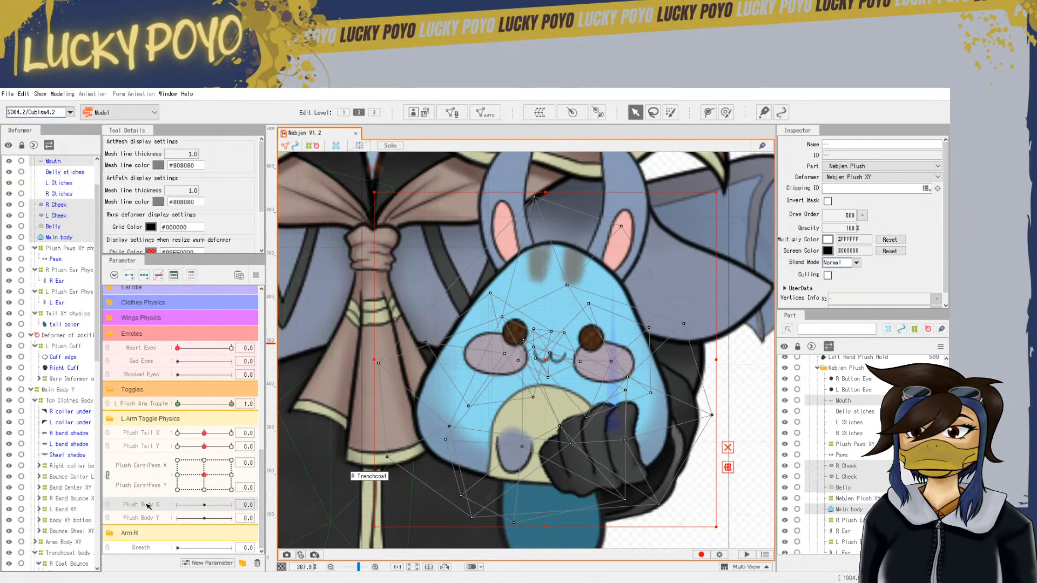
pyautogui.click(108, 475)
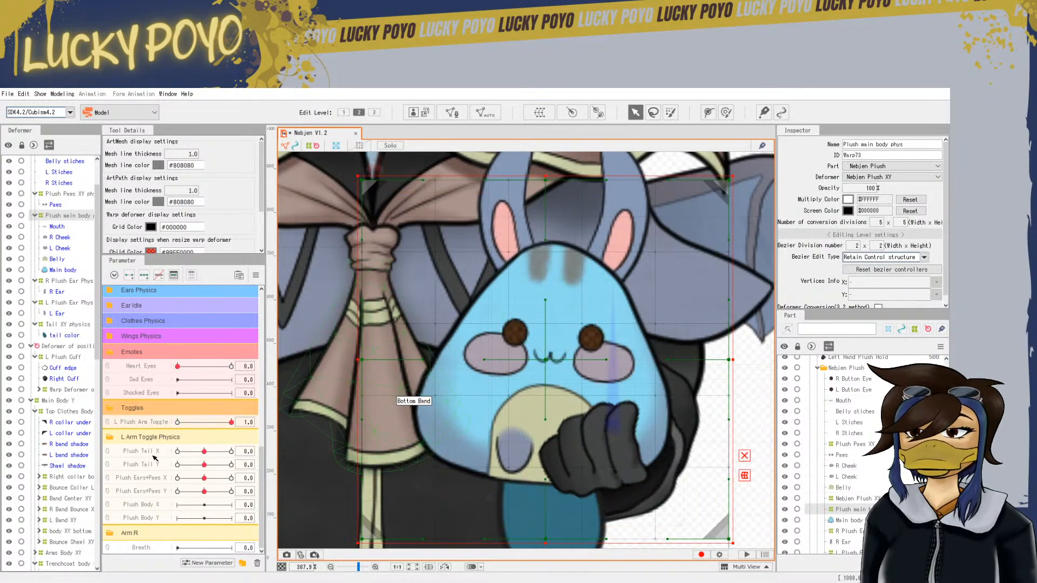
pyautogui.click(151, 506)
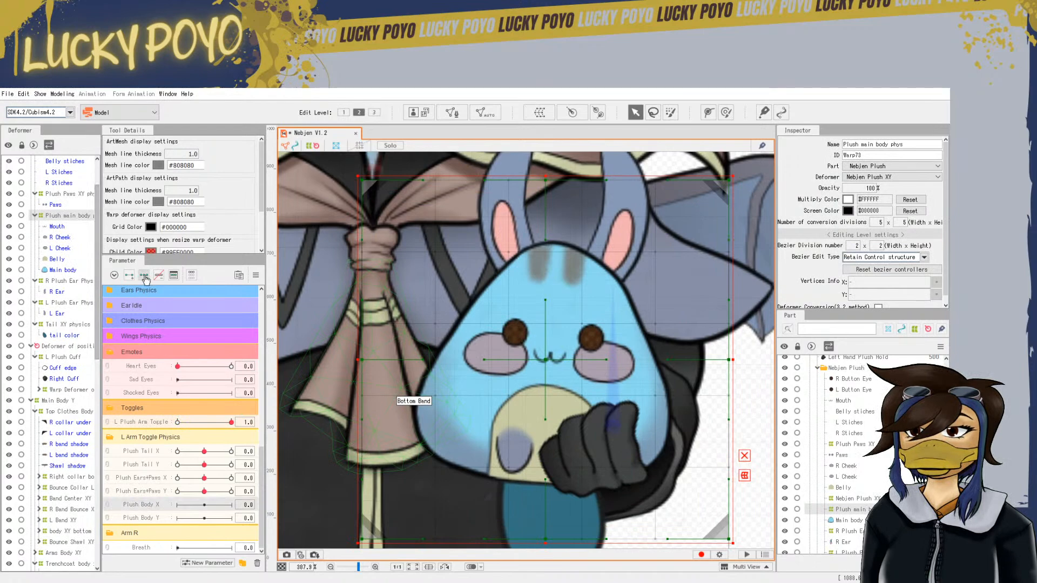
pyautogui.click(141, 519)
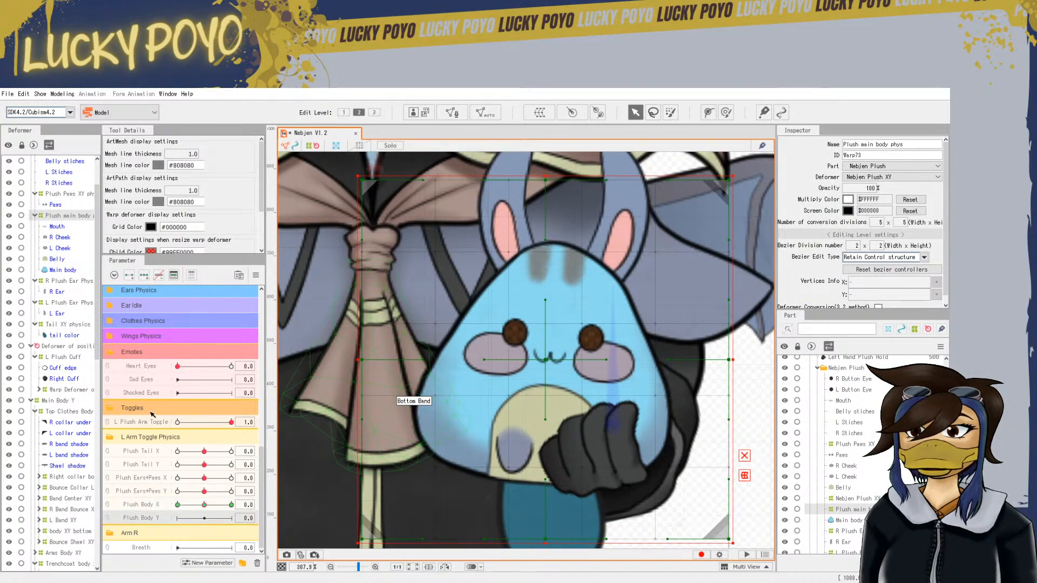
pyautogui.click(144, 275)
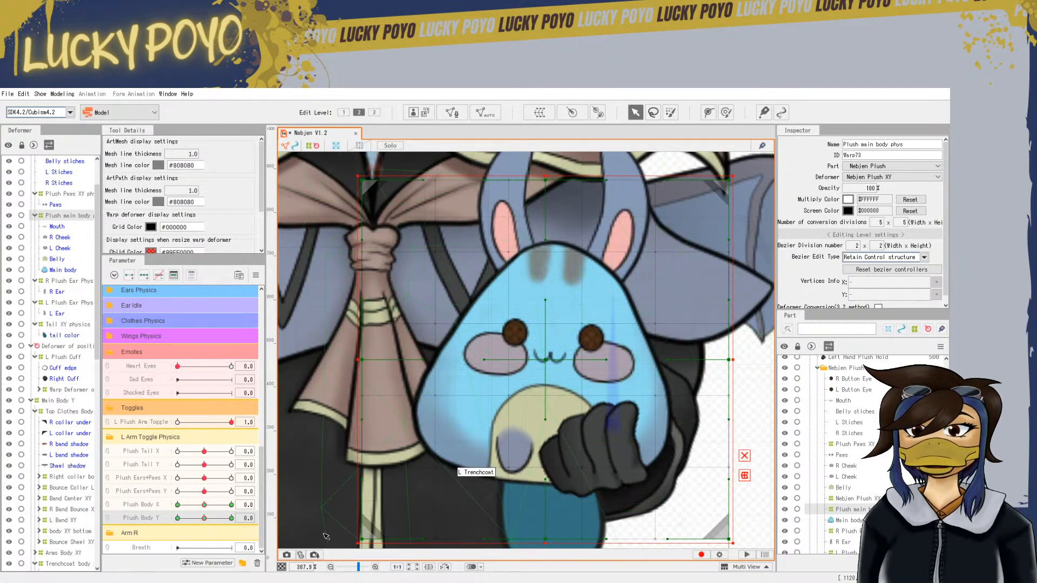
# At Plush Body X 35, shift the centre of the Plush main body phys deformer slightly towards the hand holding the plush
pyautogui.scroll(-5, 584, 399)
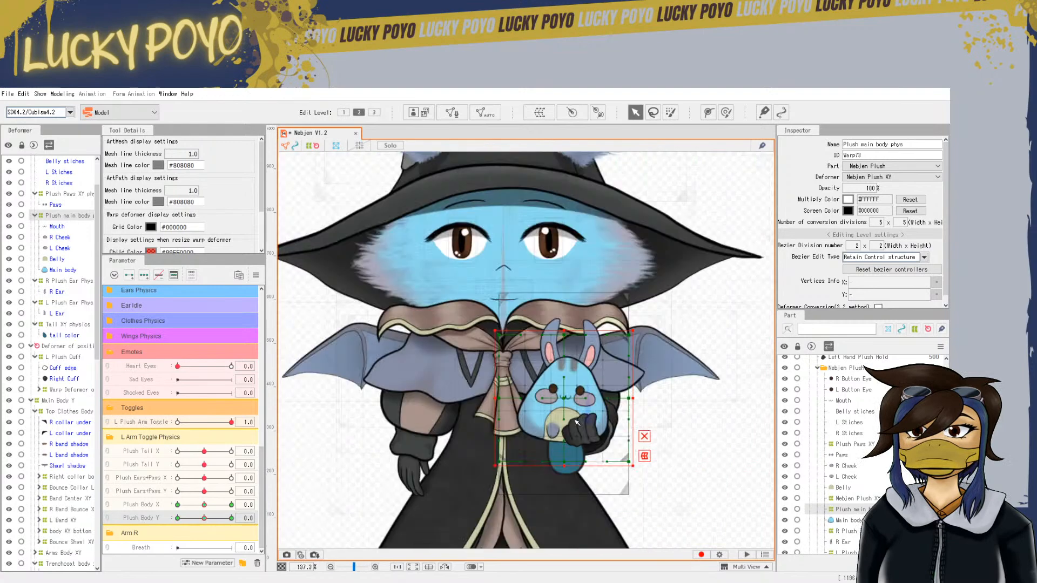
pyautogui.scroll(4, 591, 411)
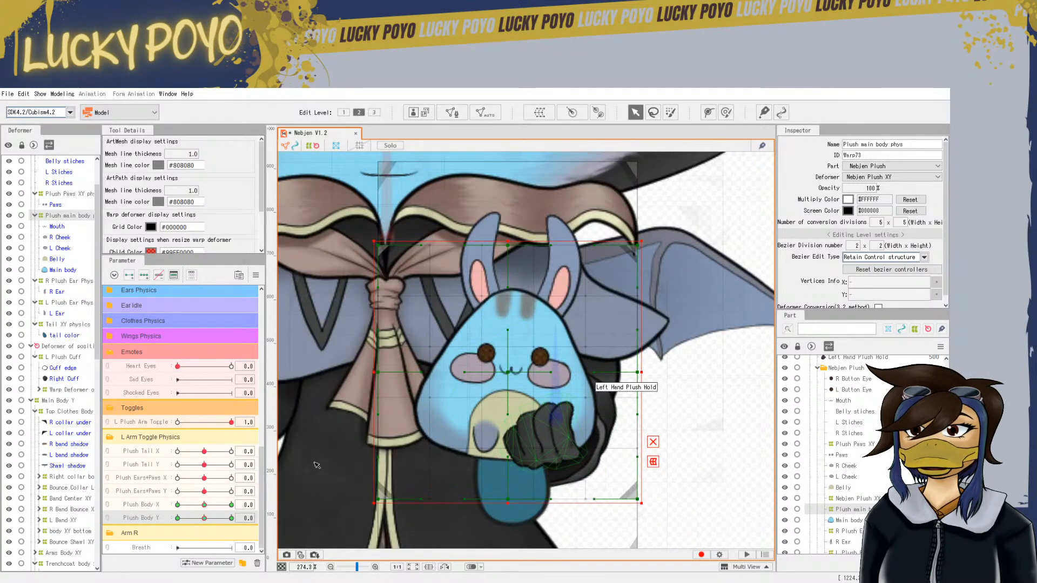
pyautogui.click(229, 505)
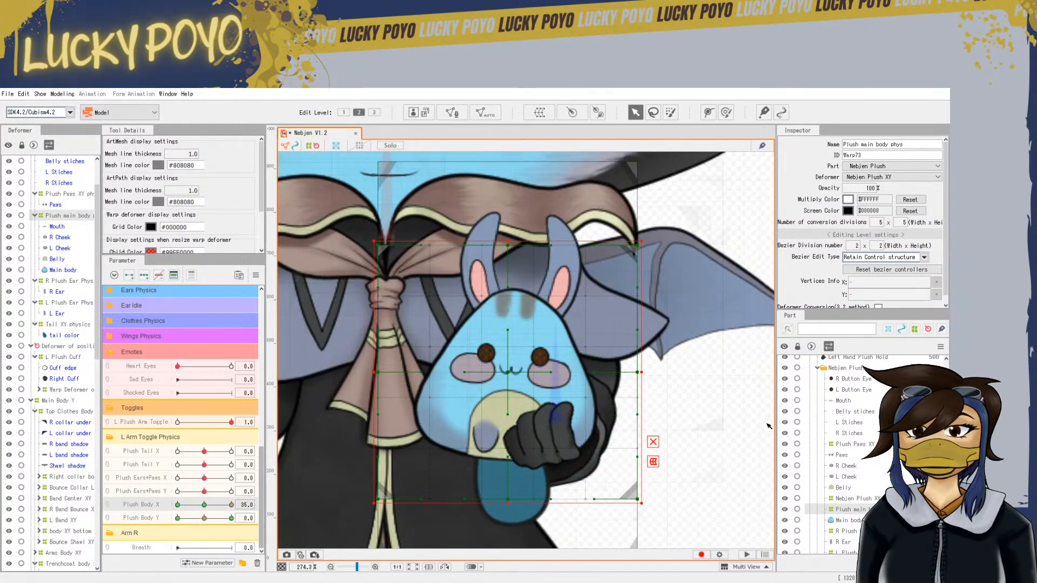
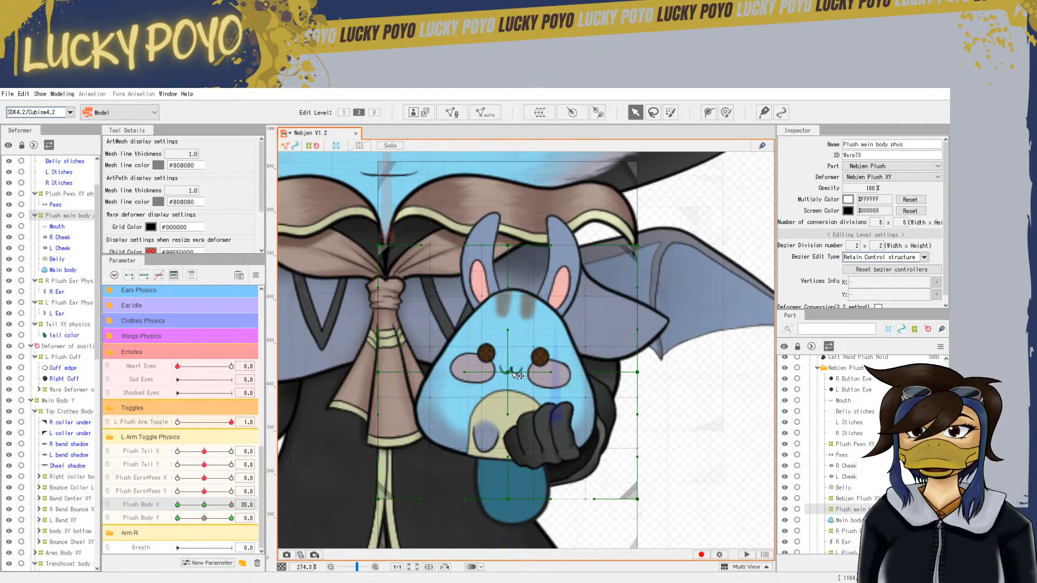
pyautogui.moveTo(514, 374); pyautogui.dragTo(518, 374)
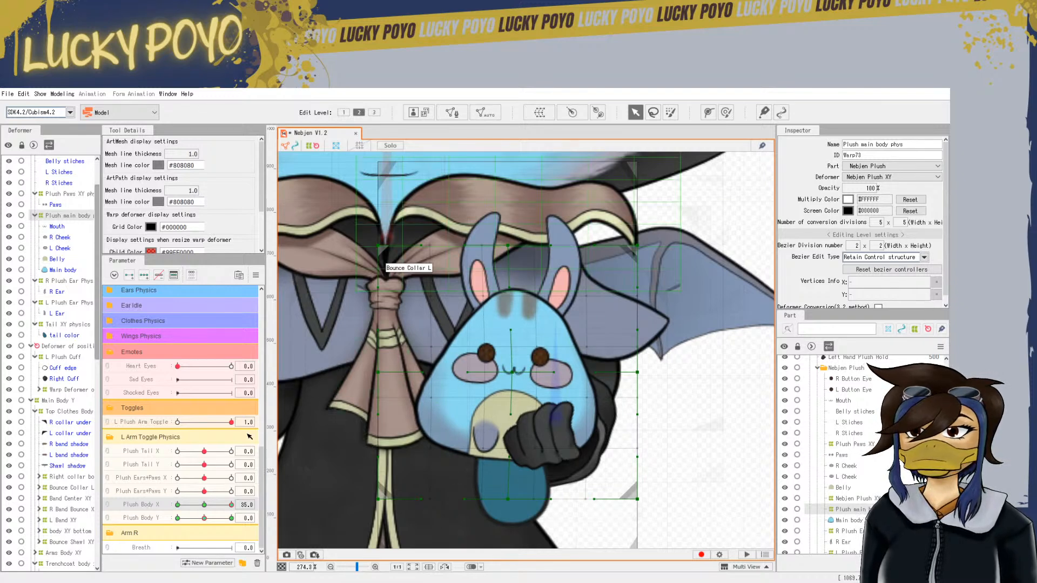
pyautogui.click(205, 504)
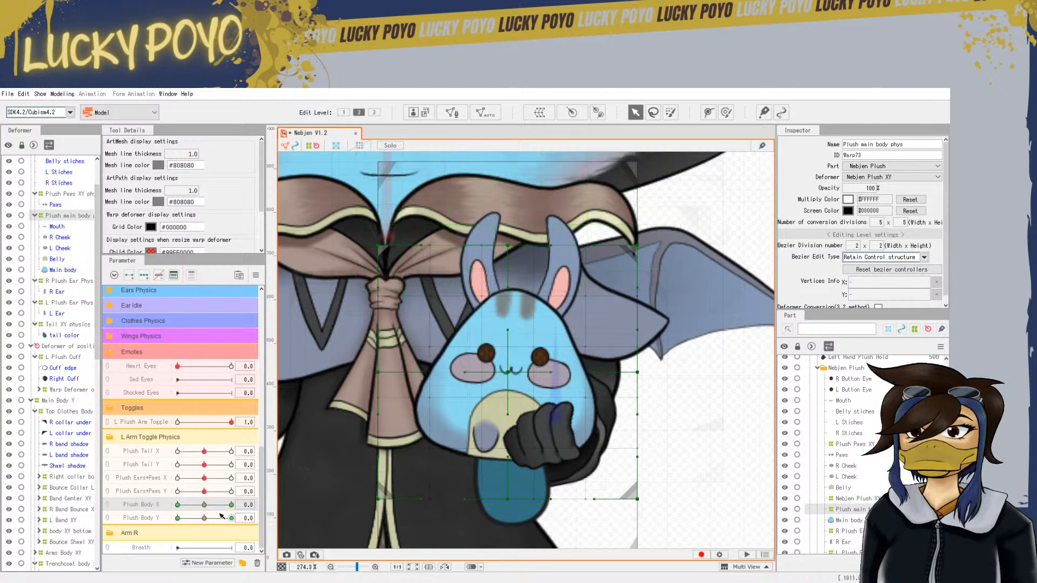
pyautogui.click(230, 505)
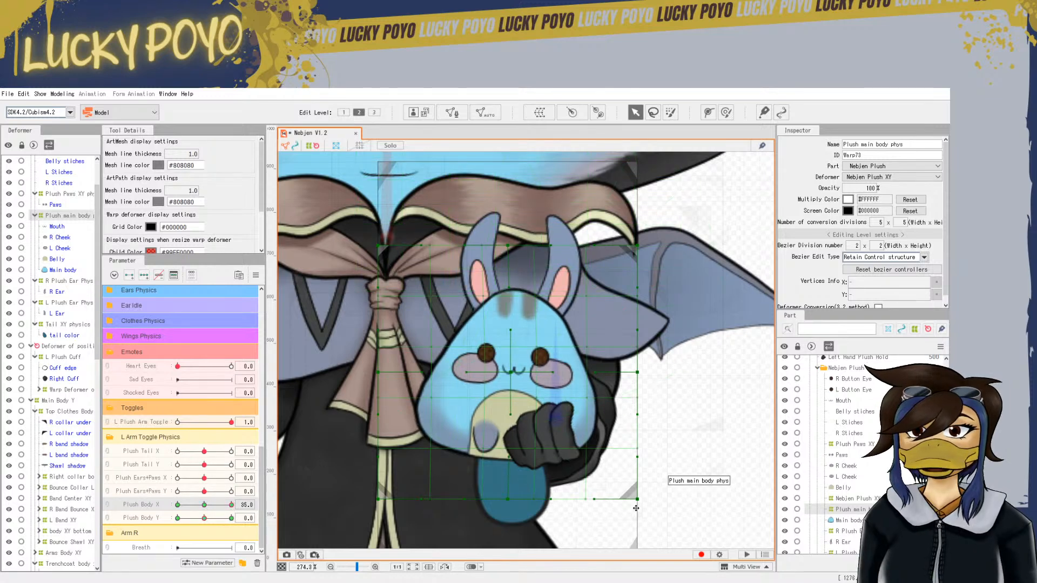
# At Plush Body X 35, pull in the hand-side corners, reshape the opposite edge, and nudge the main body deformer's centre further towards the hand
pyautogui.moveTo(638, 499); pyautogui.dragTo(632, 498)
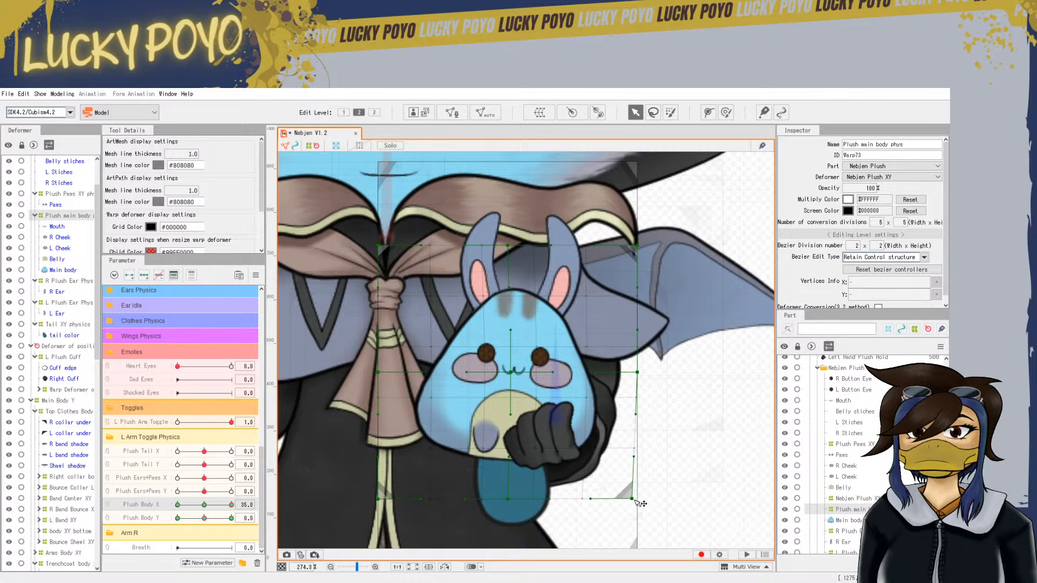
pyautogui.moveTo(638, 246); pyautogui.dragTo(632, 250)
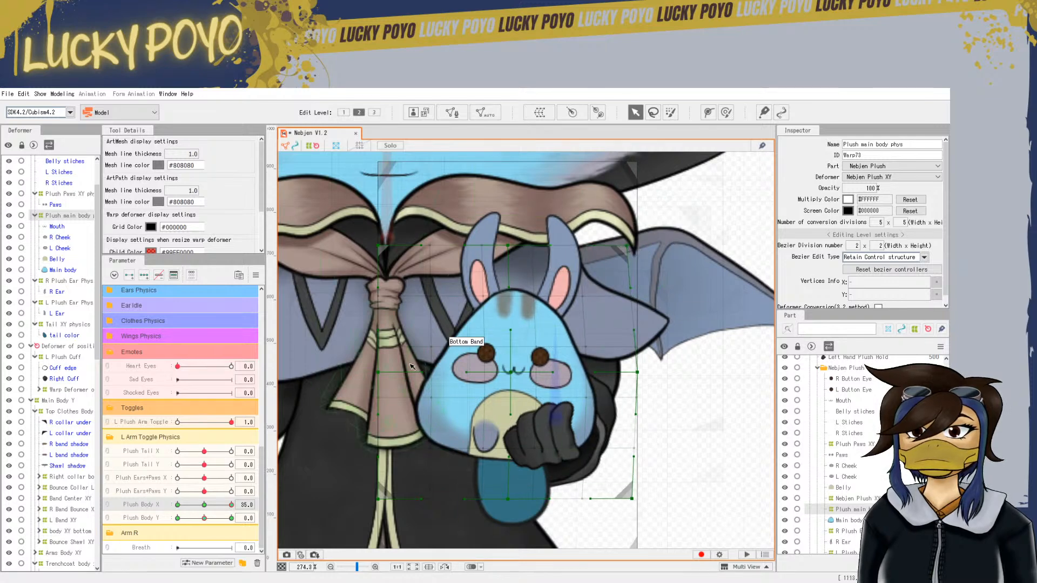
pyautogui.moveTo(378, 372); pyautogui.dragTo(383, 371)
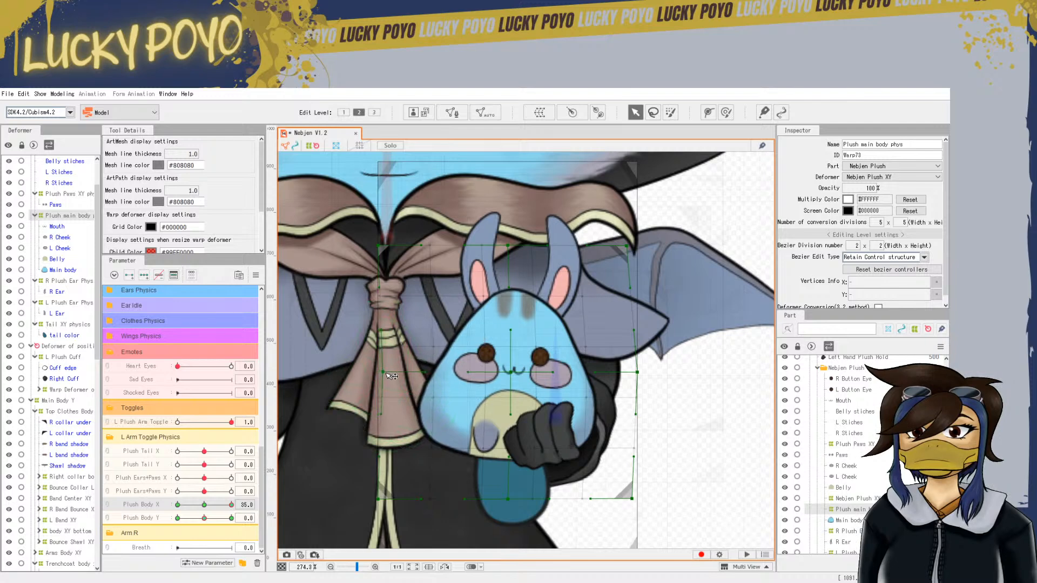
pyautogui.moveTo(379, 499); pyautogui.dragTo(376, 500)
pyautogui.moveTo(384, 250); pyautogui.dragTo(380, 250)
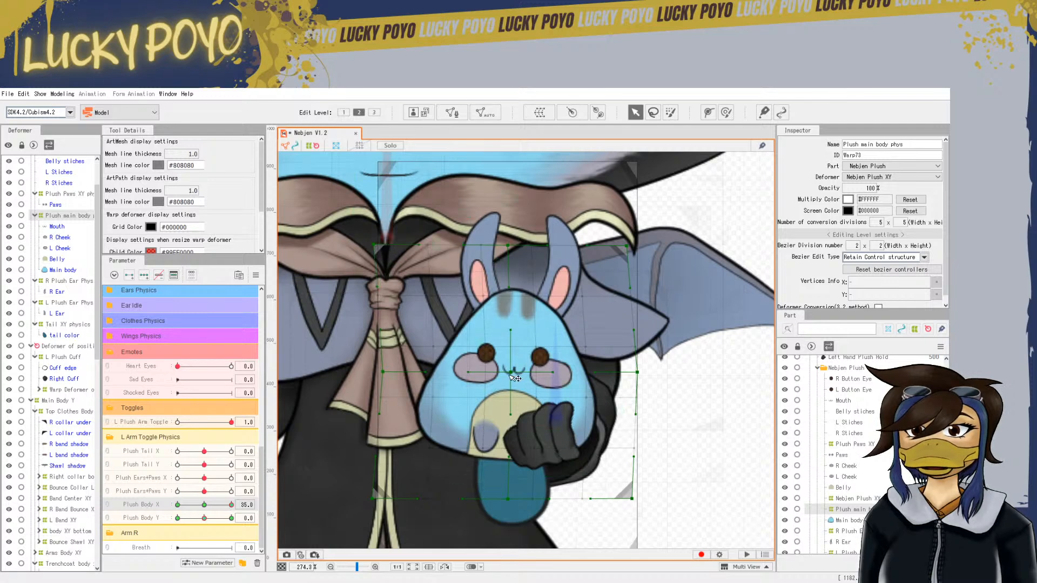
pyautogui.moveTo(510, 374); pyautogui.dragTo(513, 376)
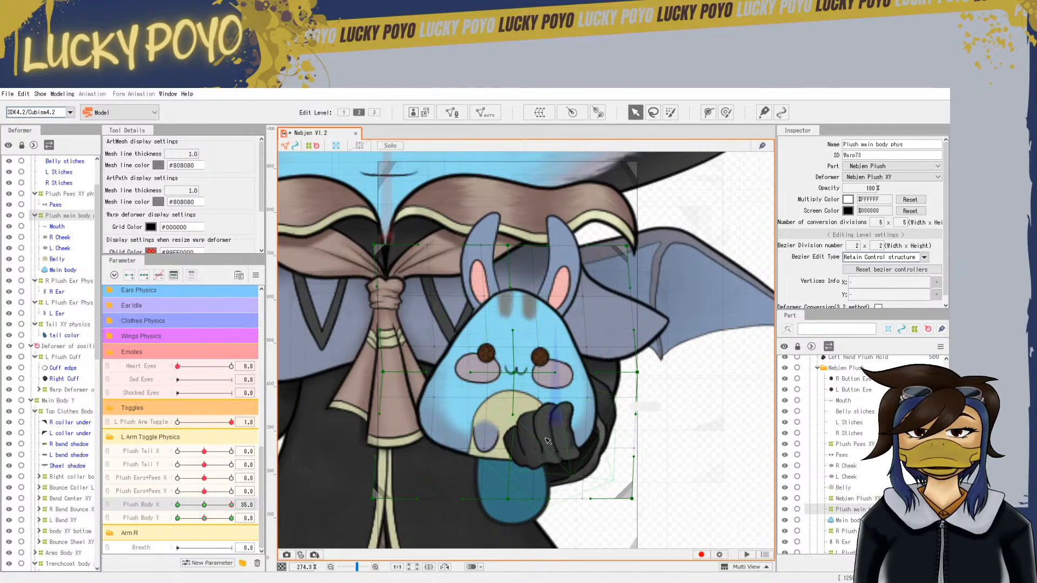
# At Plush Body X -35, shift the main body deformer's centre away from the hand and bend its side edges and corners to match
pyautogui.click(177, 504)
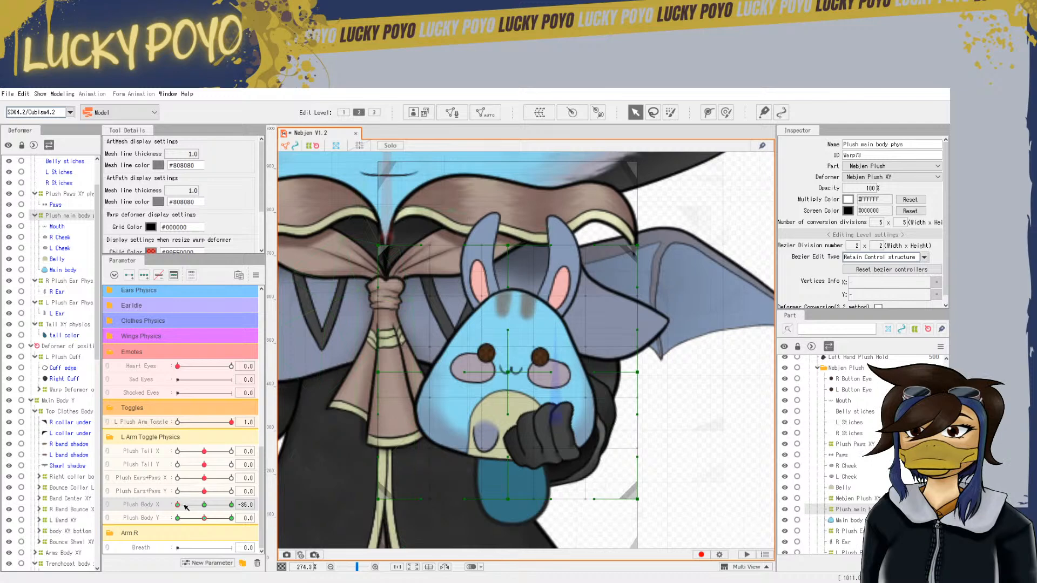
pyautogui.moveTo(509, 373); pyautogui.dragTo(504, 376)
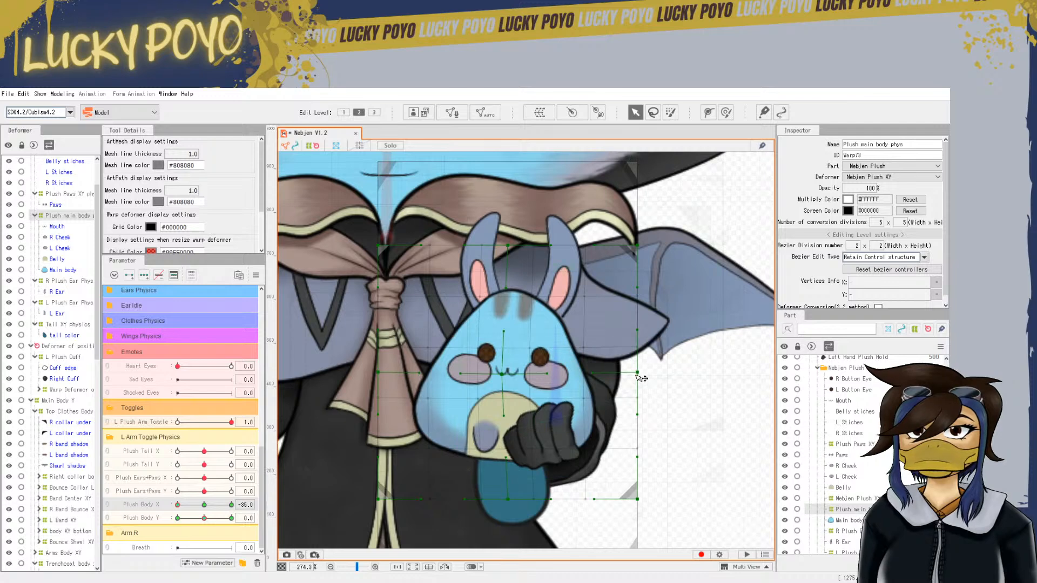
pyautogui.moveTo(639, 374); pyautogui.dragTo(633, 374)
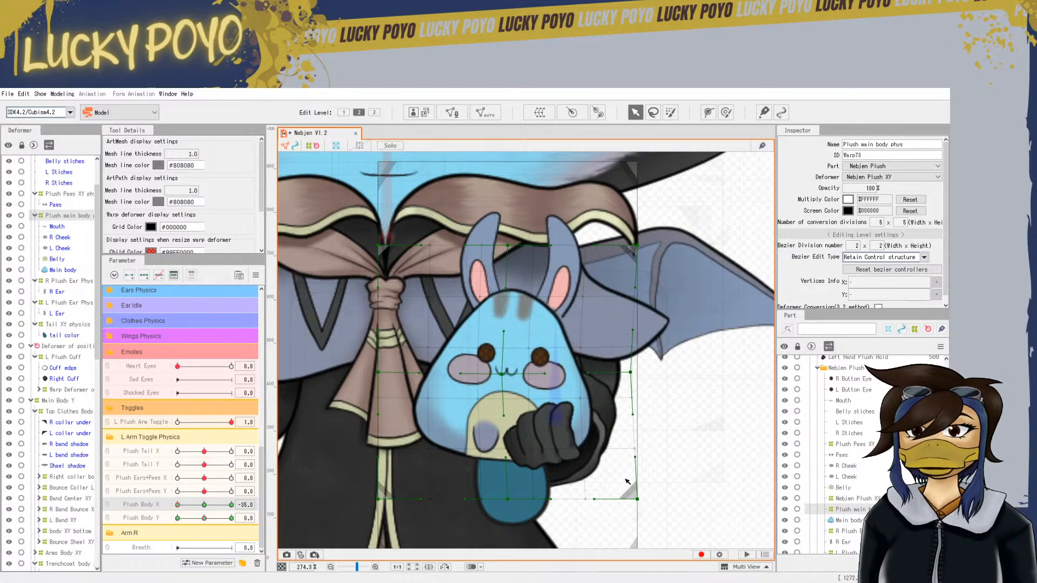
pyautogui.moveTo(381, 504); pyautogui.dragTo(387, 504)
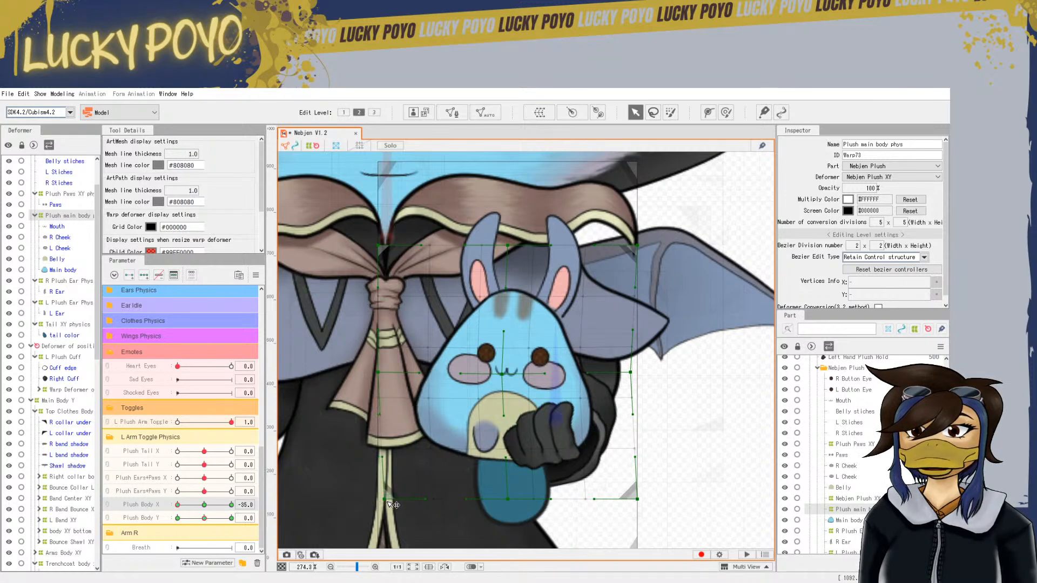
pyautogui.moveTo(379, 372); pyautogui.dragTo(380, 372)
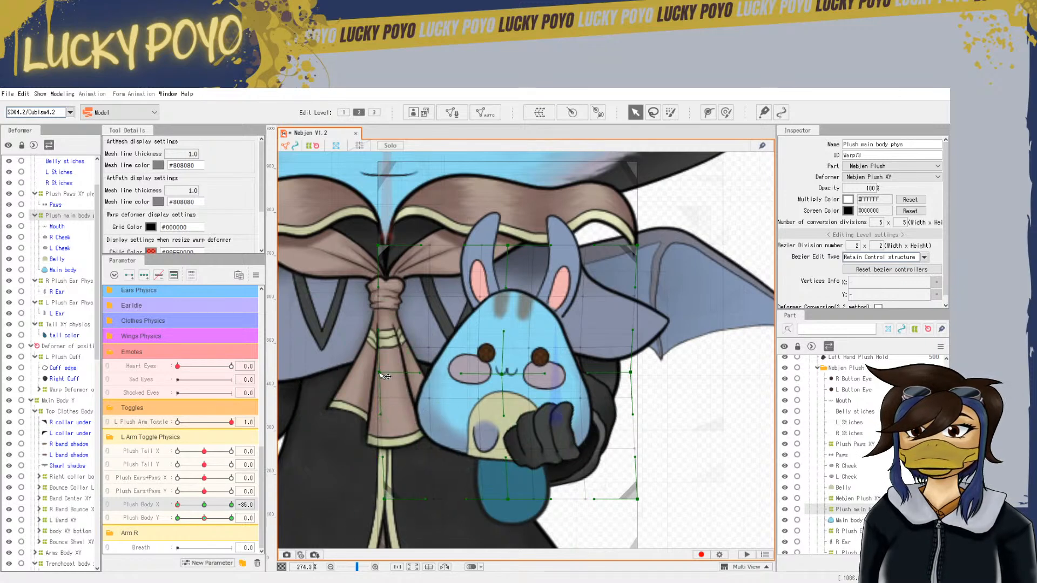
pyautogui.moveTo(380, 246); pyautogui.dragTo(387, 248)
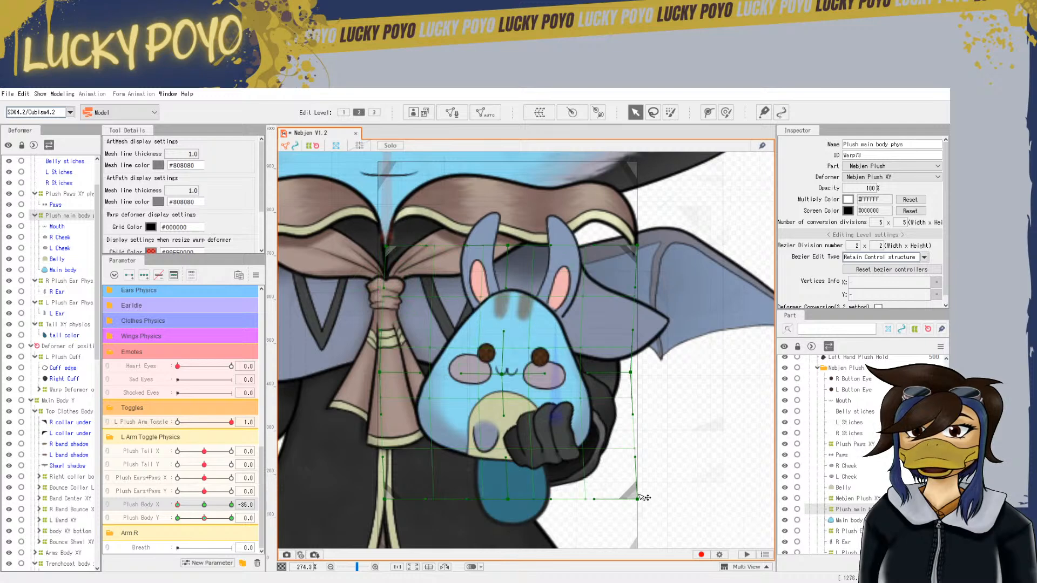
pyautogui.moveTo(642, 505)
pyautogui.mouseDown()
pyautogui.moveTo(619, 500)
pyautogui.moveTo(645, 503)
pyautogui.mouseUp()
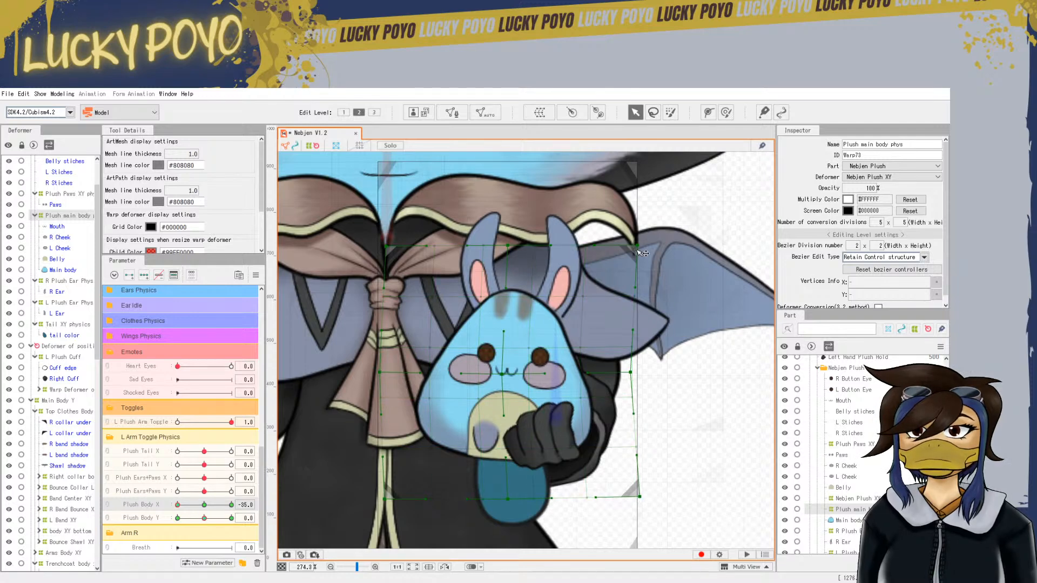
pyautogui.moveTo(639, 248); pyautogui.dragTo(641, 249)
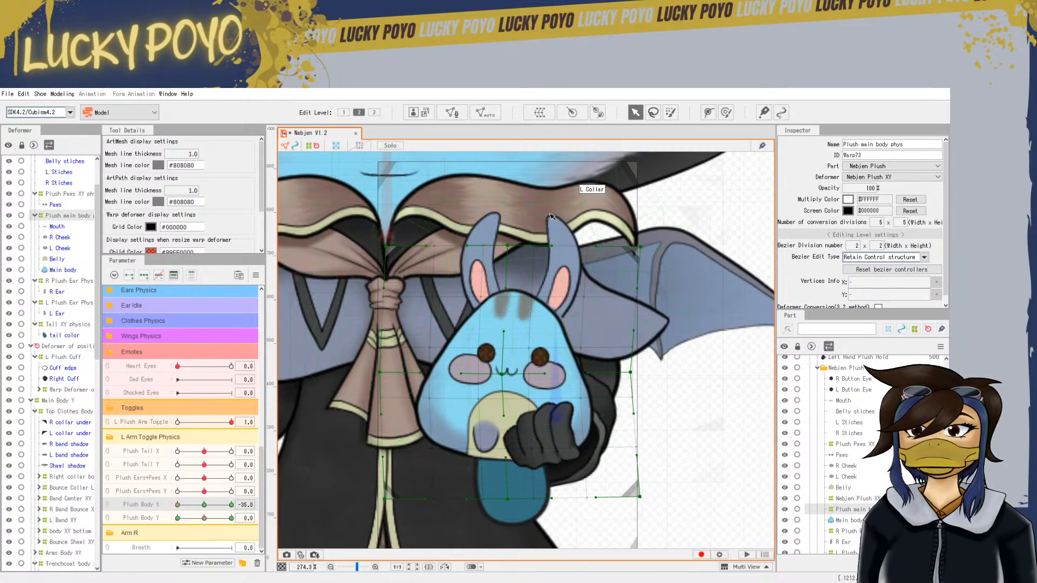
# Lower the bottom middle control points of the L and R Plush Ear Phys XY deformers slightly to adjust the ear bases
pyautogui.click(557, 228)
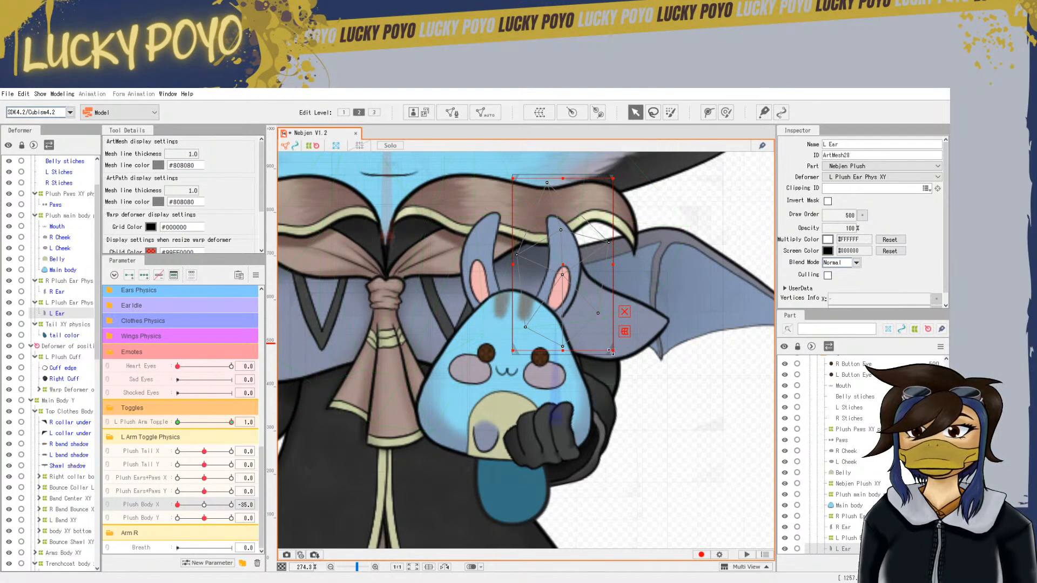
pyautogui.click(851, 537)
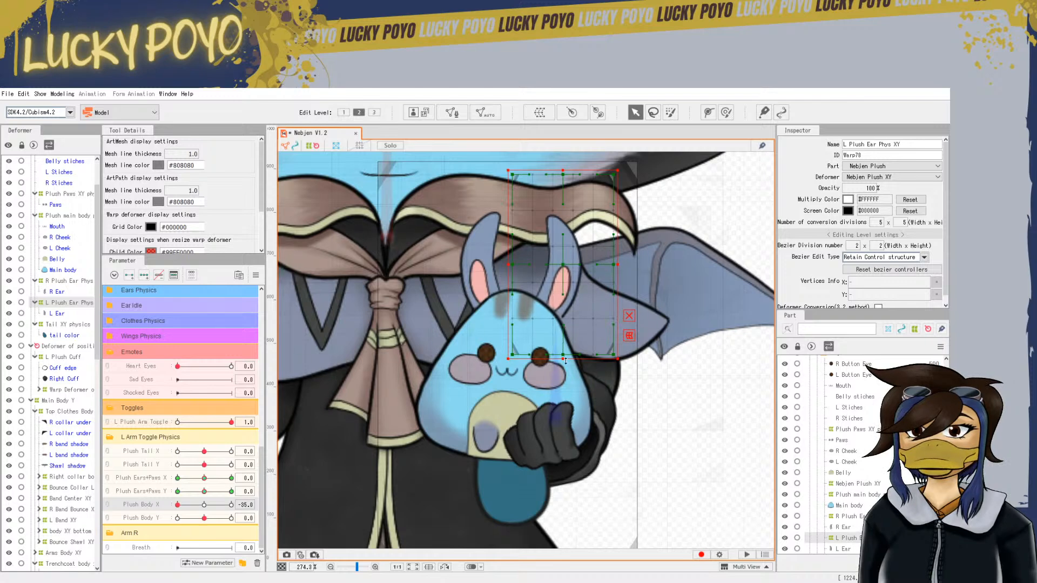
pyautogui.moveTo(562, 354); pyautogui.dragTo(562, 362)
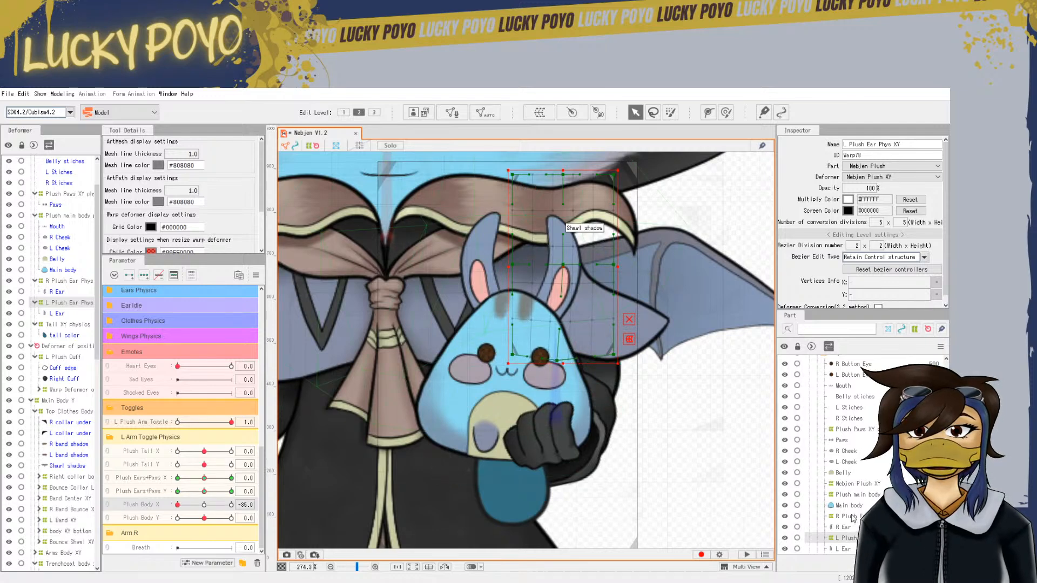
pyautogui.click(490, 332)
pyautogui.moveTo(485, 342); pyautogui.dragTo(486, 353)
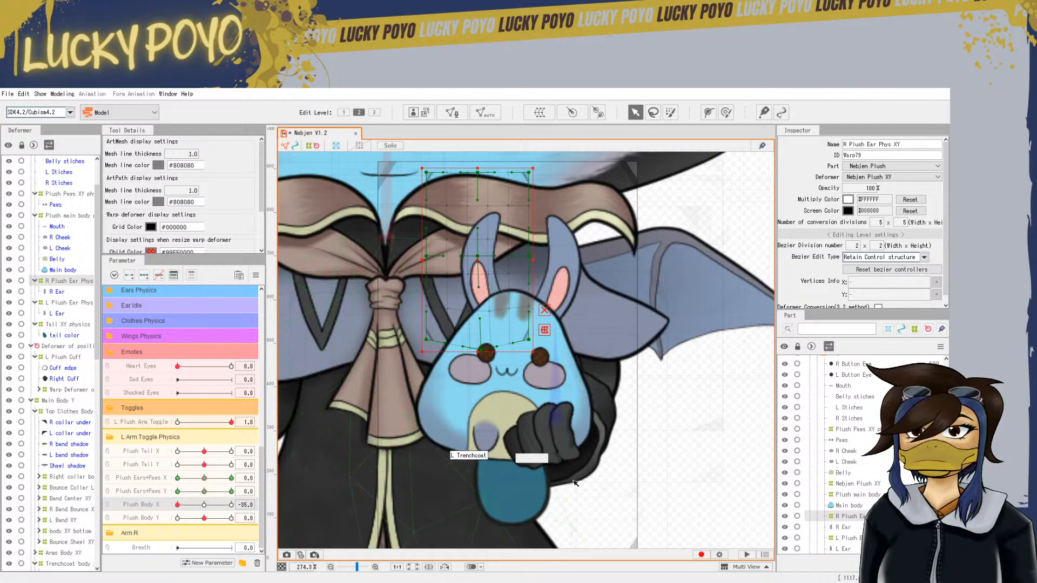
# Reselect the Plush main body phys deformer and return Plush Body X to 0
pyautogui.click(862, 494)
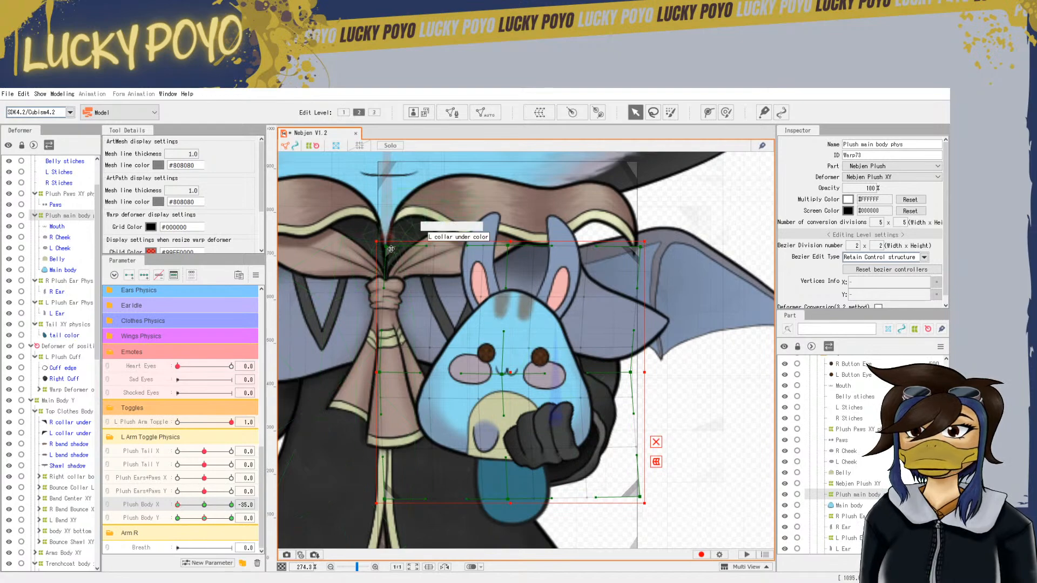
pyautogui.click(494, 372)
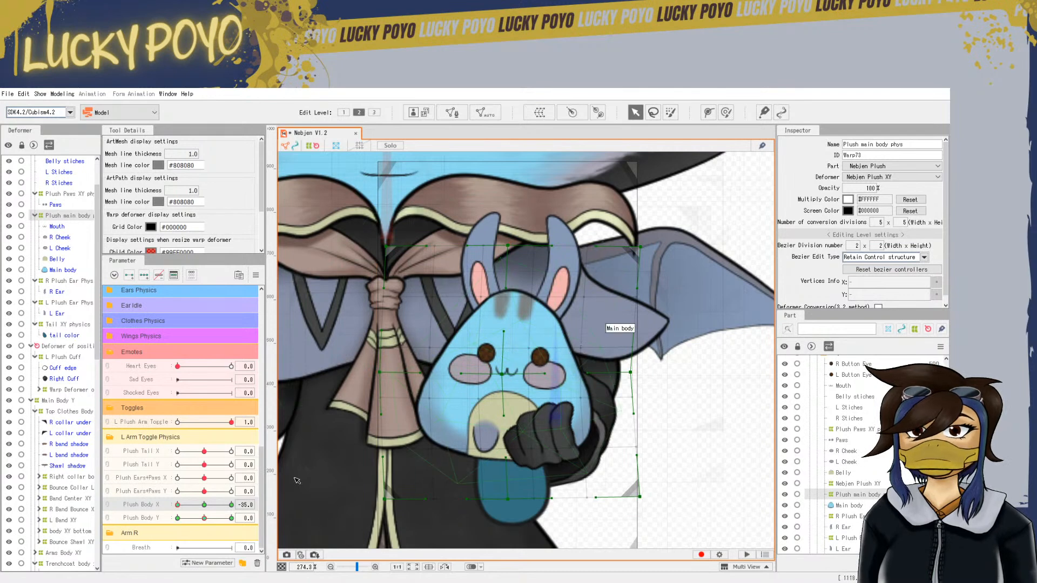
pyautogui.moveTo(194, 504)
pyautogui.mouseDown()
pyautogui.moveTo(266, 522)
pyautogui.moveTo(181, 521)
pyautogui.moveTo(254, 523)
pyautogui.moveTo(170, 531)
pyautogui.moveTo(245, 531)
pyautogui.moveTo(180, 534)
pyautogui.moveTo(243, 533)
pyautogui.moveTo(205, 528)
pyautogui.moveTo(209, 508)
pyautogui.mouseUp()
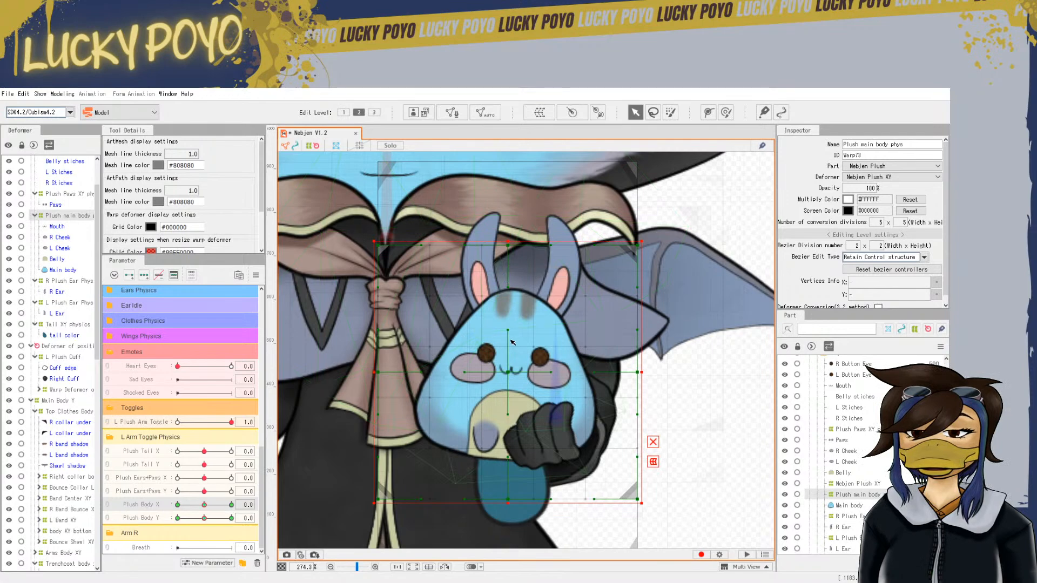
pyautogui.moveTo(510, 333); pyautogui.dragTo(510, 332)
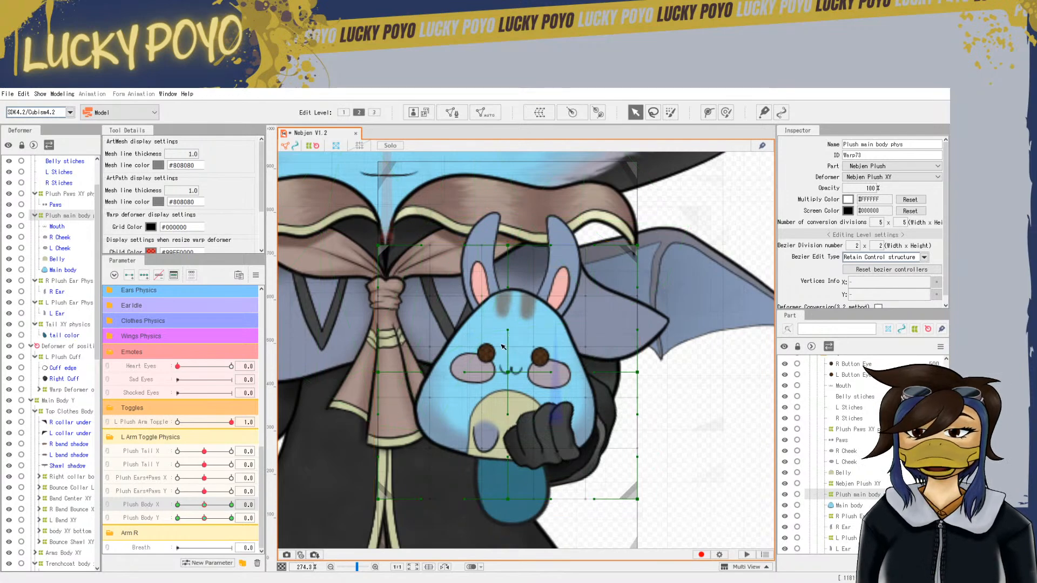
# At Plush Body Y 35, raise the main body deformer's centre, lower its upper edge and corners, and adjust its side midpoints
pyautogui.click(231, 517)
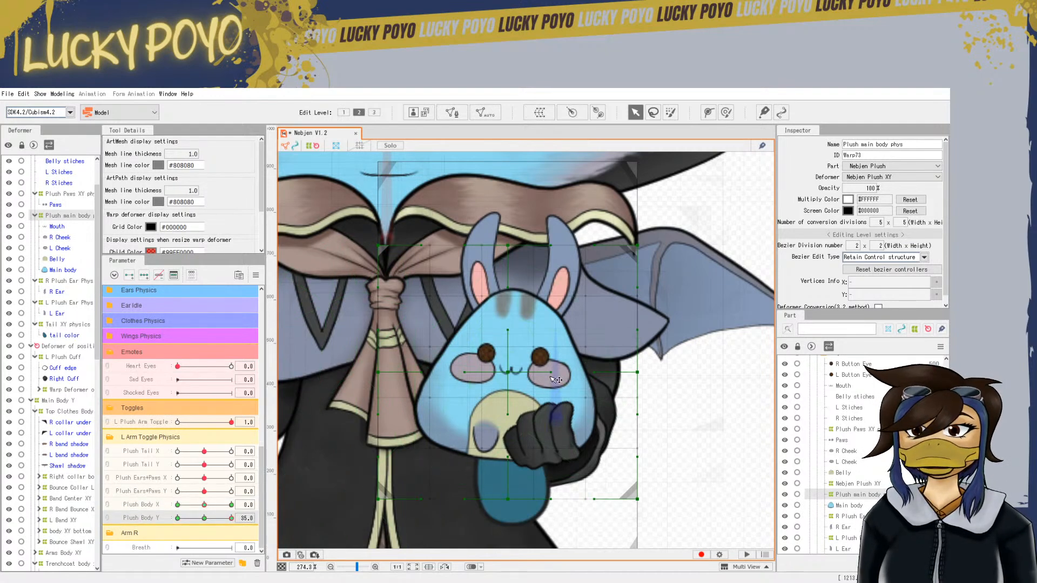
pyautogui.moveTo(510, 373); pyautogui.dragTo(510, 370)
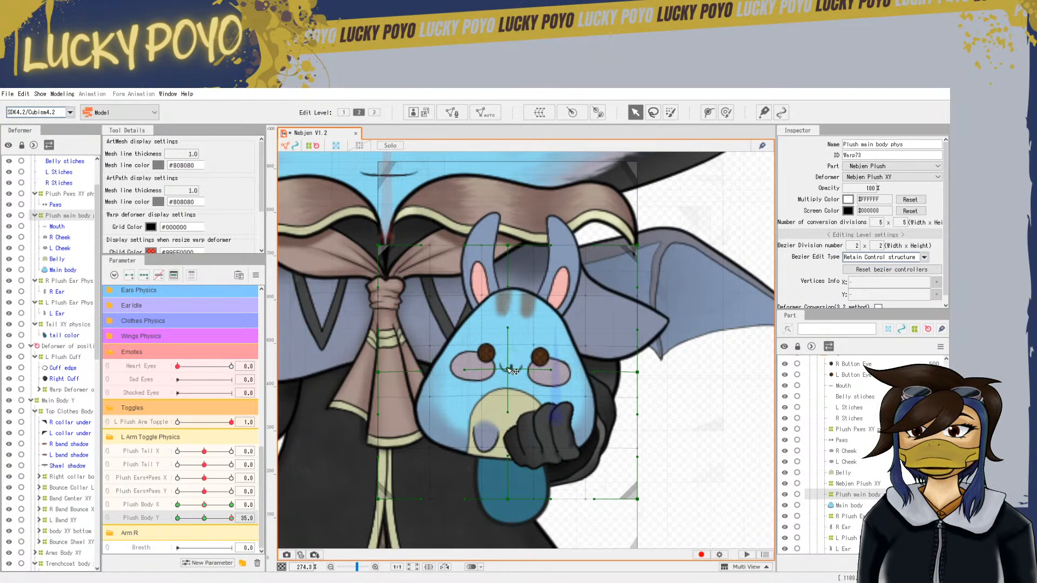
pyautogui.moveTo(508, 245); pyautogui.dragTo(508, 249)
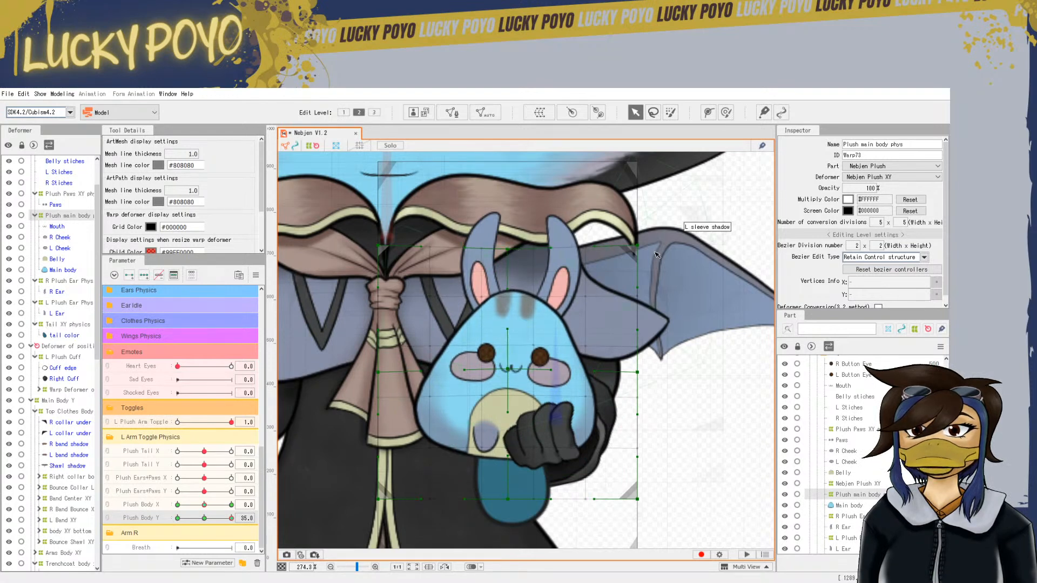
pyautogui.moveTo(641, 250); pyautogui.dragTo(645, 259)
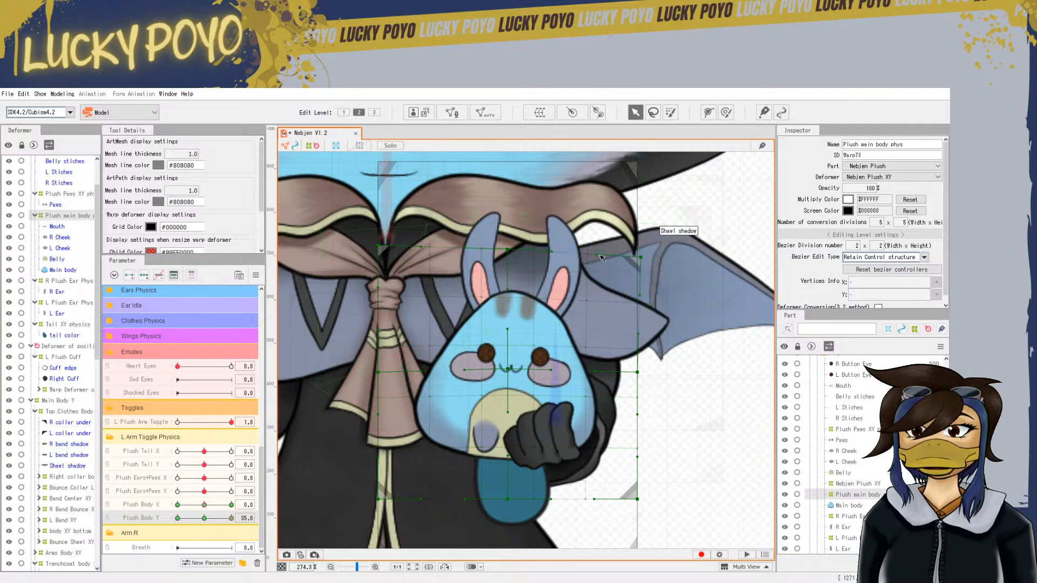
pyautogui.moveTo(384, 248); pyautogui.dragTo(388, 258)
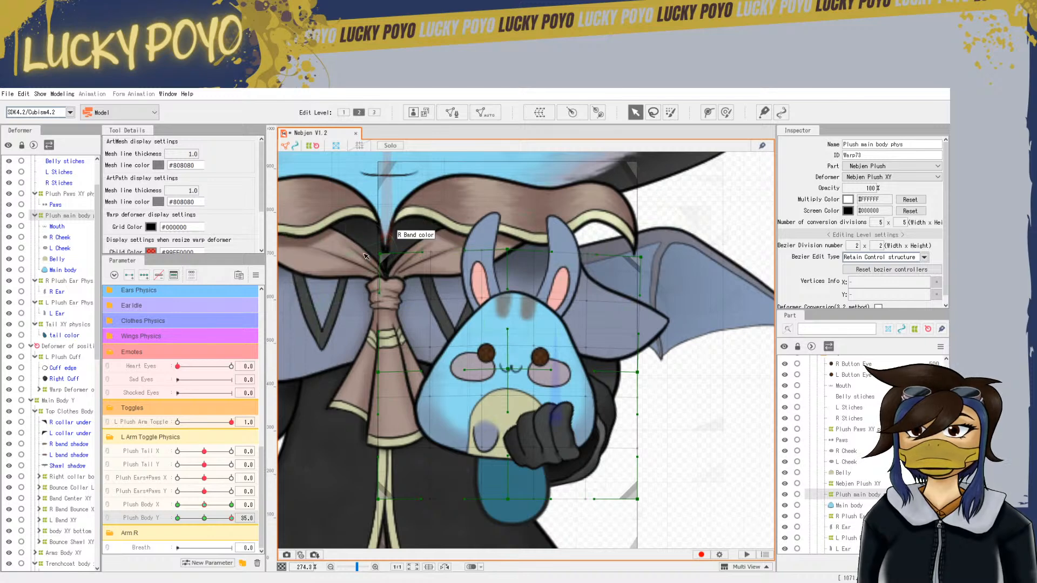
pyautogui.moveTo(380, 254); pyautogui.dragTo(377, 256)
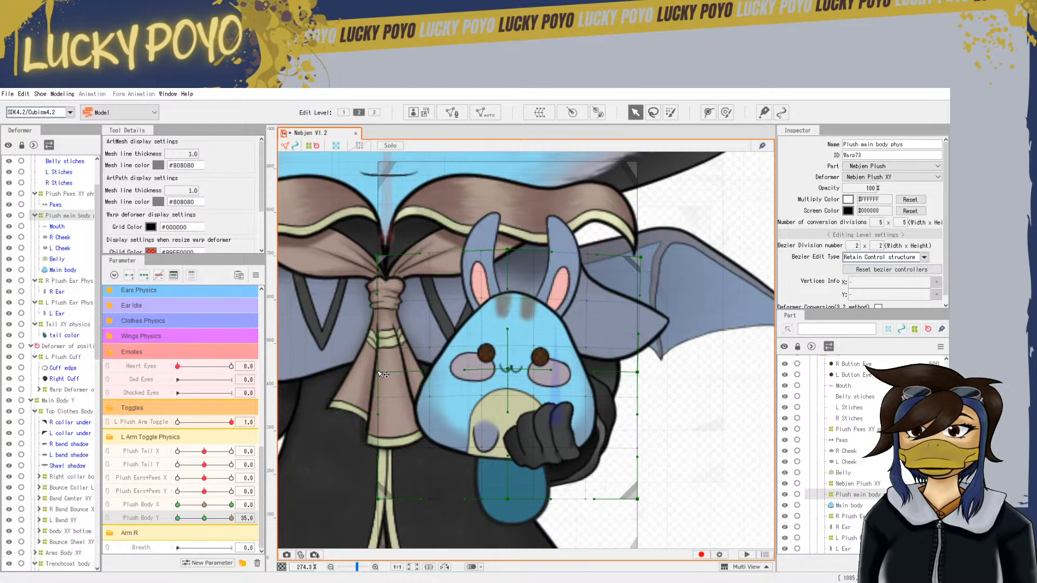
pyautogui.moveTo(638, 373); pyautogui.dragTo(641, 377)
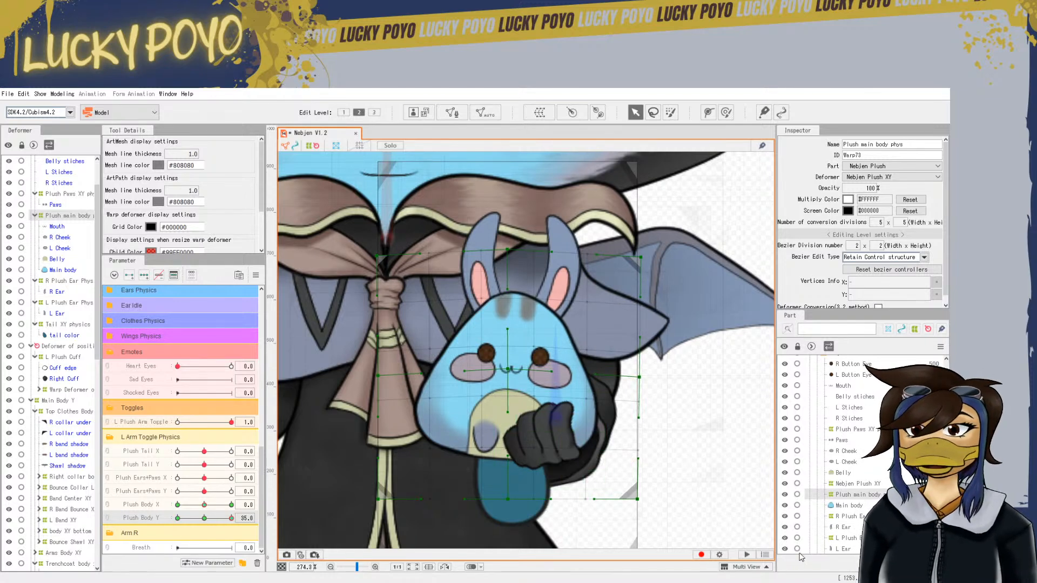
# At Plush Body Y 35, lower the main body deformer's bottom corners slightly and adjust its lower edge handles and bottom midpoint
pyautogui.moveTo(637, 499); pyautogui.dragTo(639, 505)
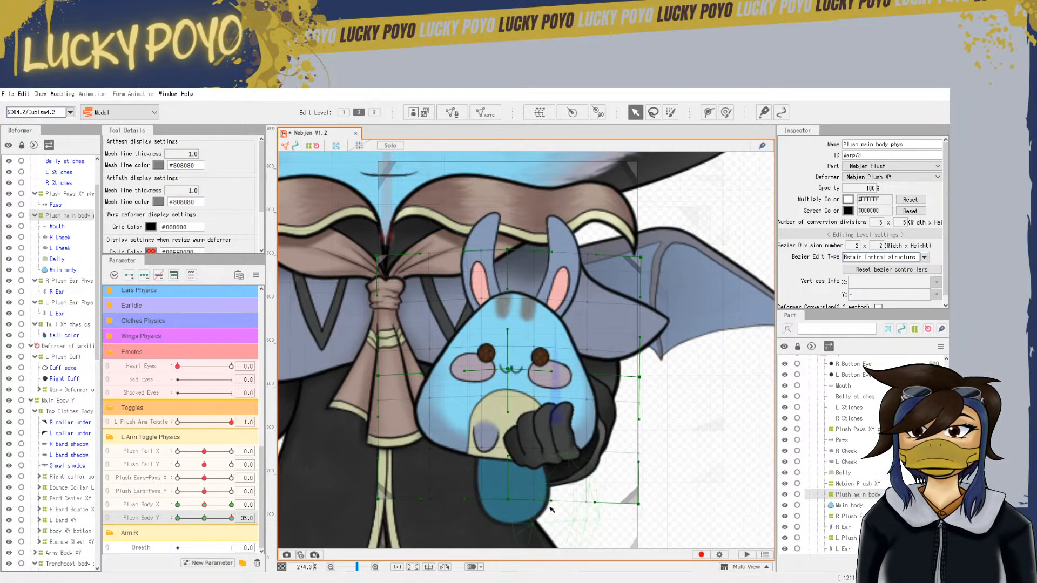
pyautogui.moveTo(596, 504); pyautogui.dragTo(596, 493)
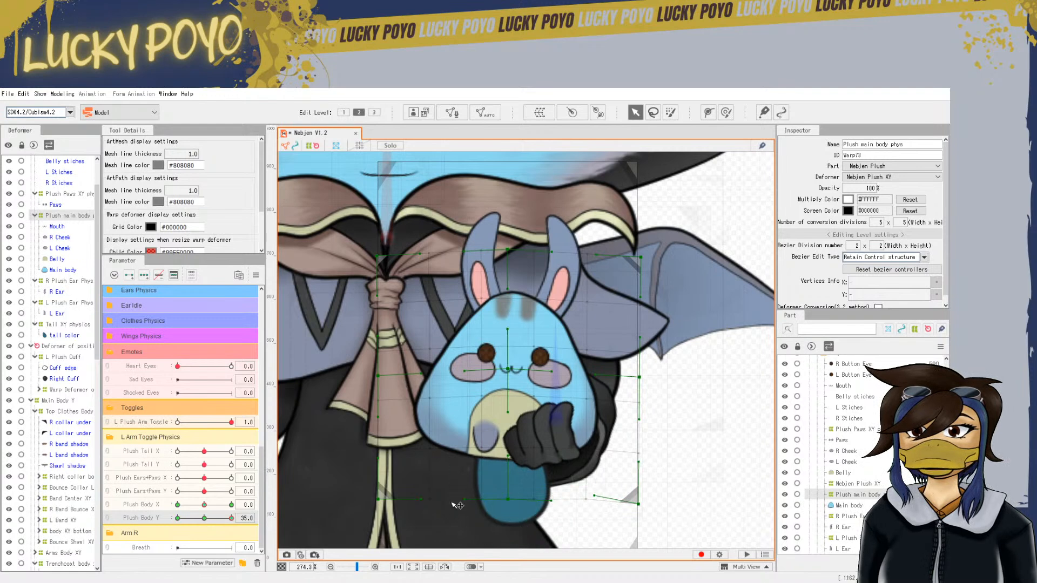
pyautogui.moveTo(378, 499); pyautogui.dragTo(381, 513)
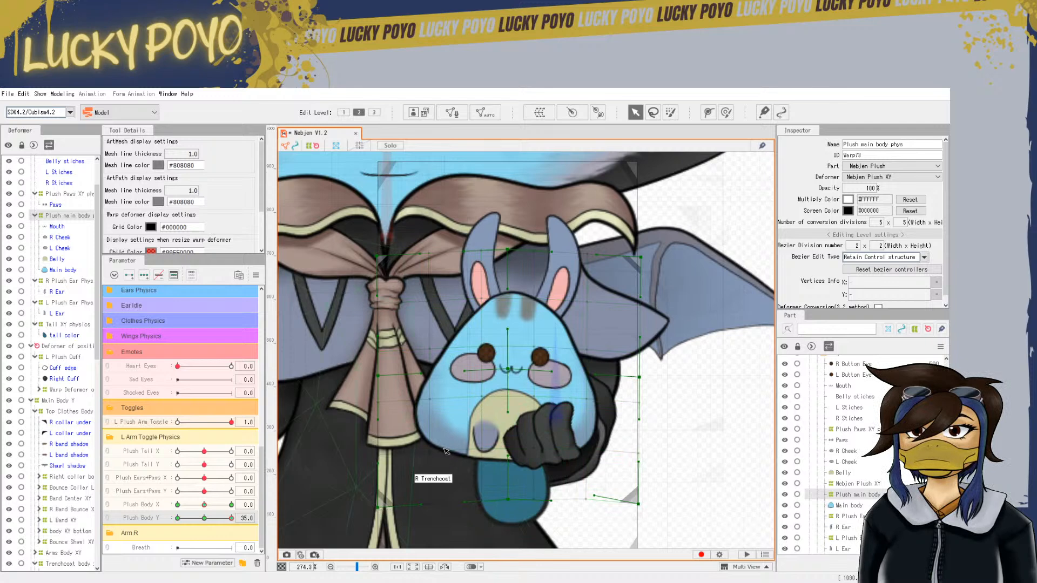
pyautogui.moveTo(509, 500); pyautogui.dragTo(509, 497)
pyautogui.moveTo(422, 504); pyautogui.dragTo(422, 498)
# At Plush Body Y -35, lower the main body deformer's centre and upper midpoint, and raise its bottom corners and side midpoints
pyautogui.moveTo(232, 518); pyautogui.dragTo(174, 534)
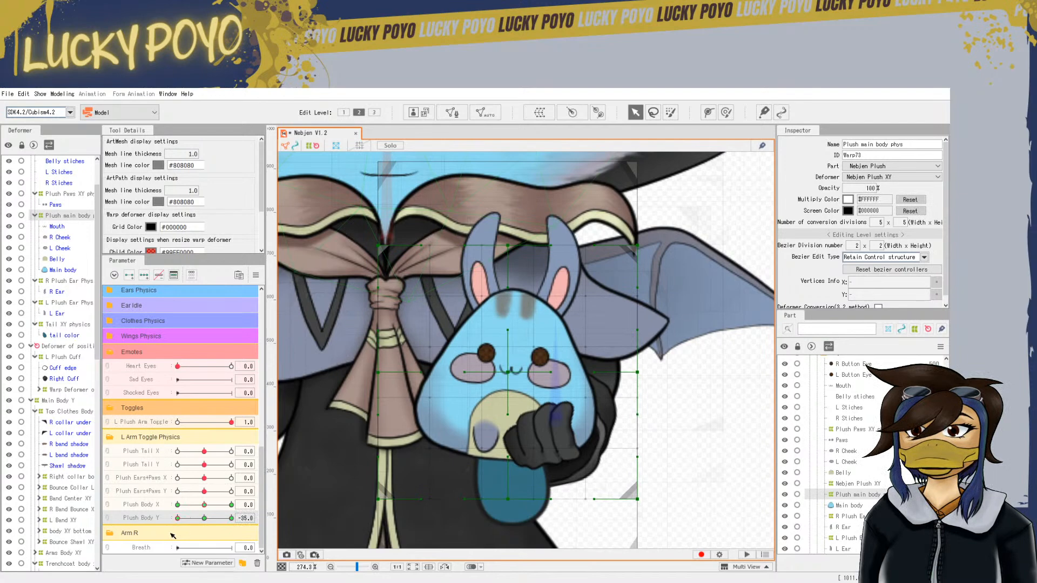
pyautogui.moveTo(514, 376)
pyautogui.mouseDown()
pyautogui.moveTo(524, 379)
pyautogui.moveTo(486, 381)
pyautogui.moveTo(513, 382)
pyautogui.mouseUp()
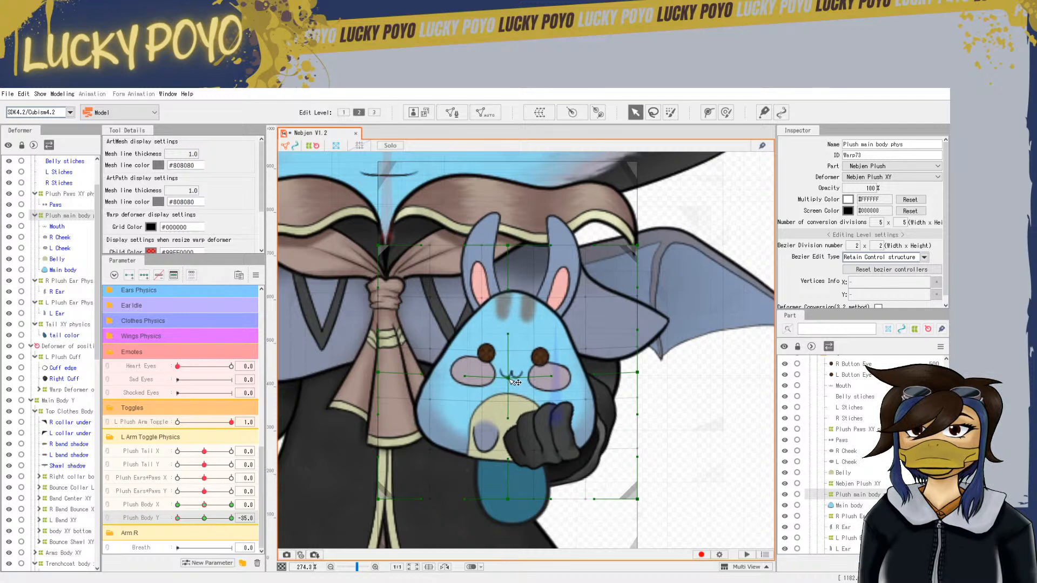
pyautogui.moveTo(508, 247); pyautogui.dragTo(509, 252)
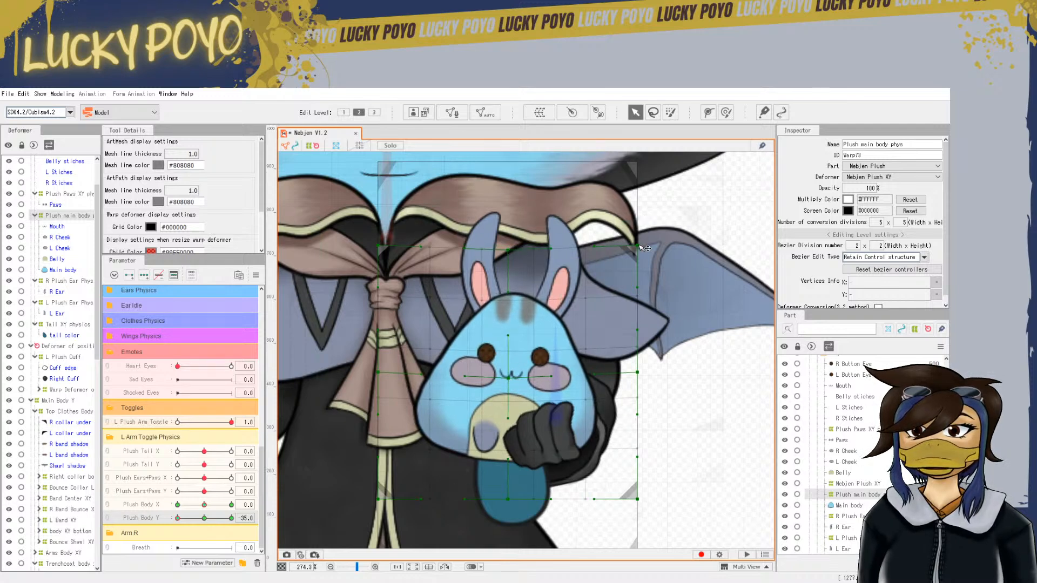
pyautogui.moveTo(509, 250); pyautogui.dragTo(510, 252)
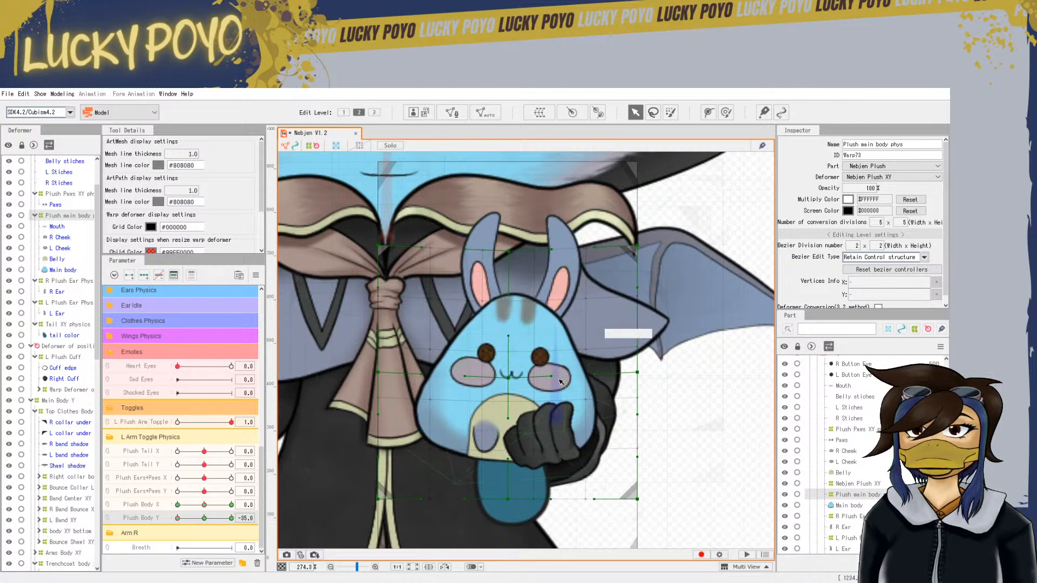
pyautogui.moveTo(382, 503); pyautogui.dragTo(384, 496)
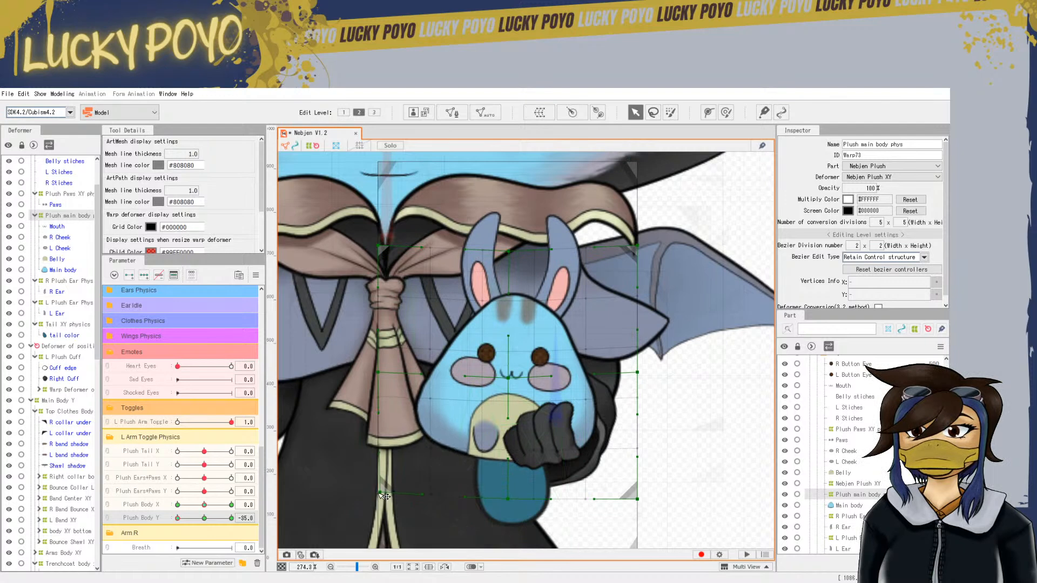
pyautogui.moveTo(639, 500); pyautogui.dragTo(639, 492)
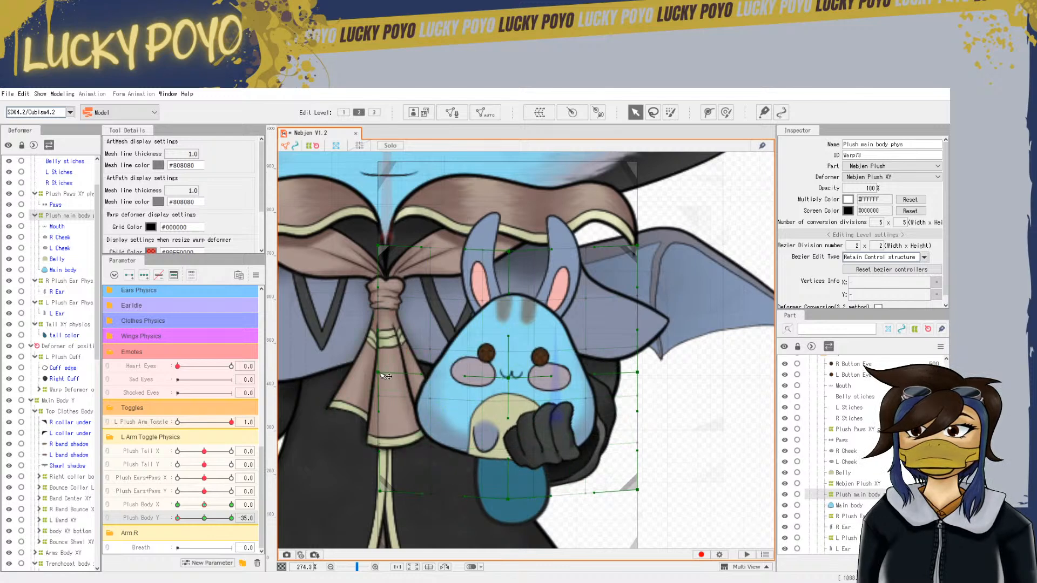
pyautogui.moveTo(380, 375); pyautogui.dragTo(381, 372)
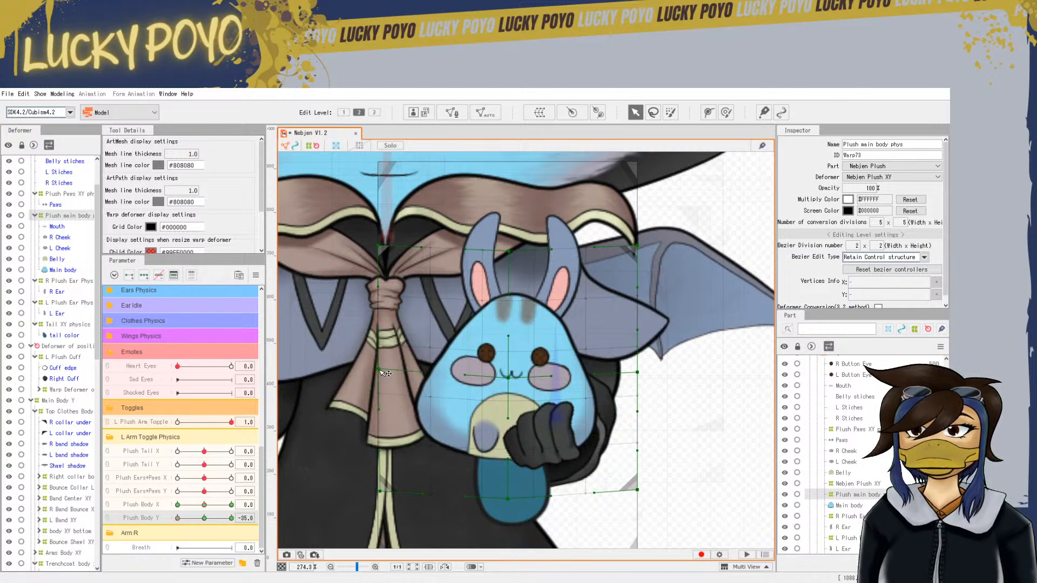
pyautogui.moveTo(638, 373); pyautogui.dragTo(636, 367)
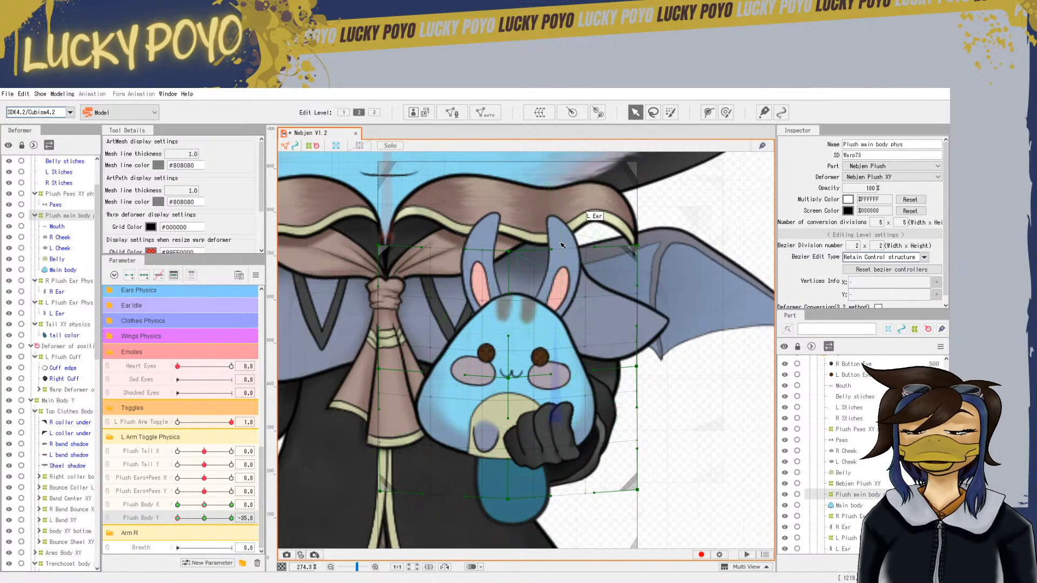
# Return Plush Body Y to 0, link Plush Body X with Plush Body Y, and synthesize the corner forms
pyautogui.moveTo(186, 523); pyautogui.dragTo(250, 534)
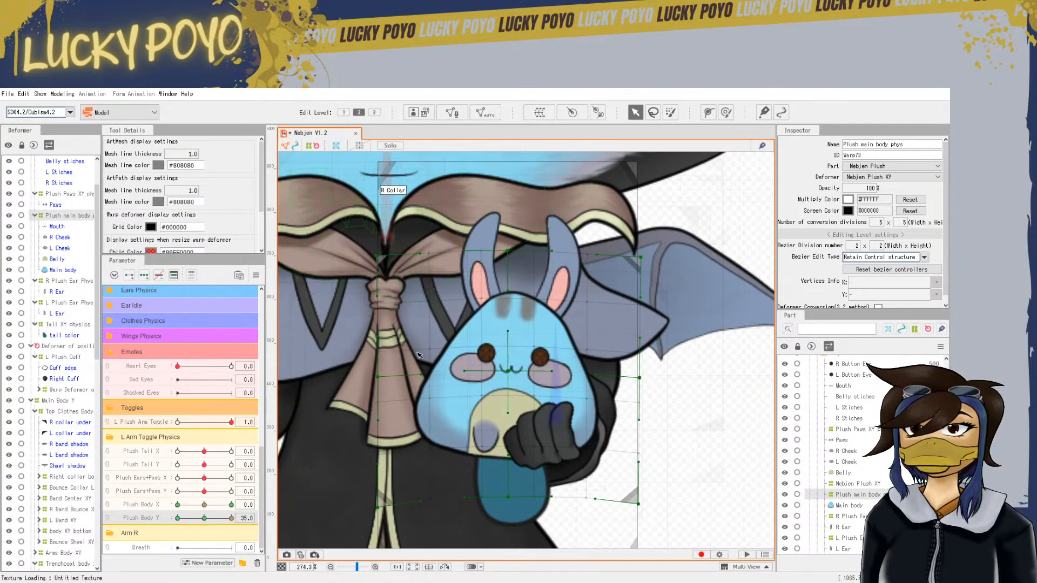
pyautogui.click(205, 518)
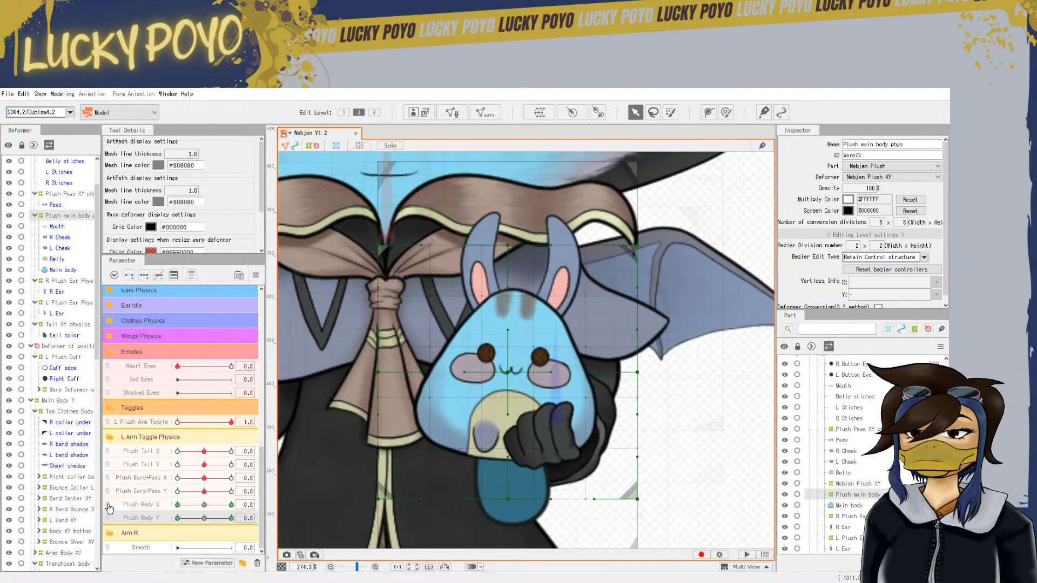
pyautogui.click(106, 512)
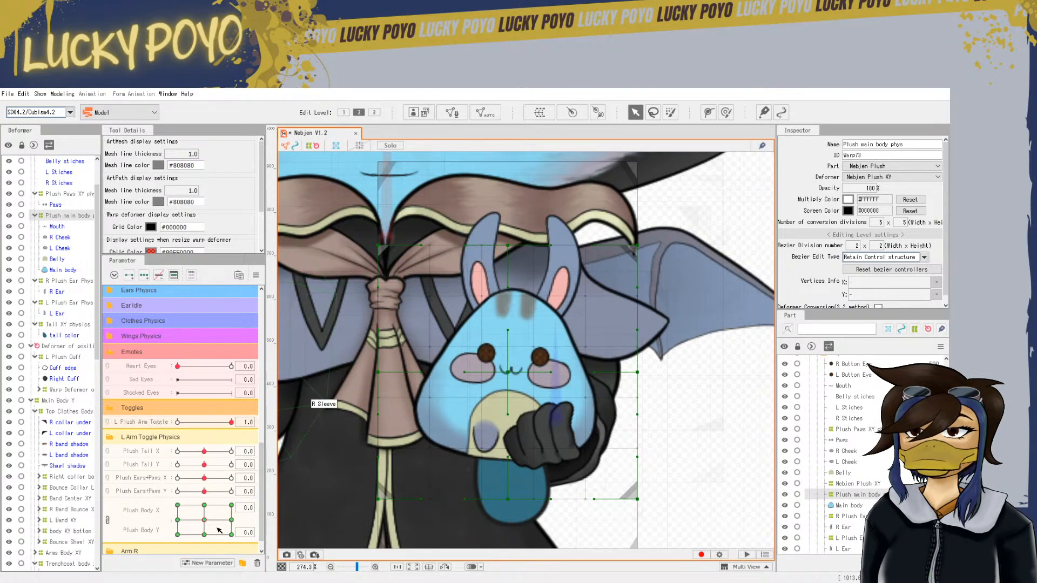
pyautogui.click(256, 275)
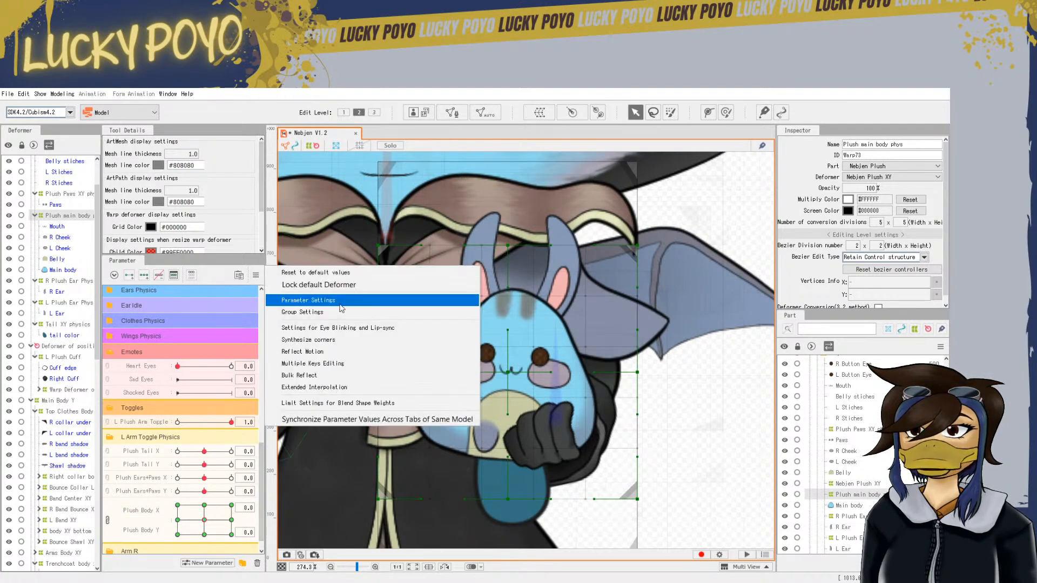
pyautogui.click(485, 322)
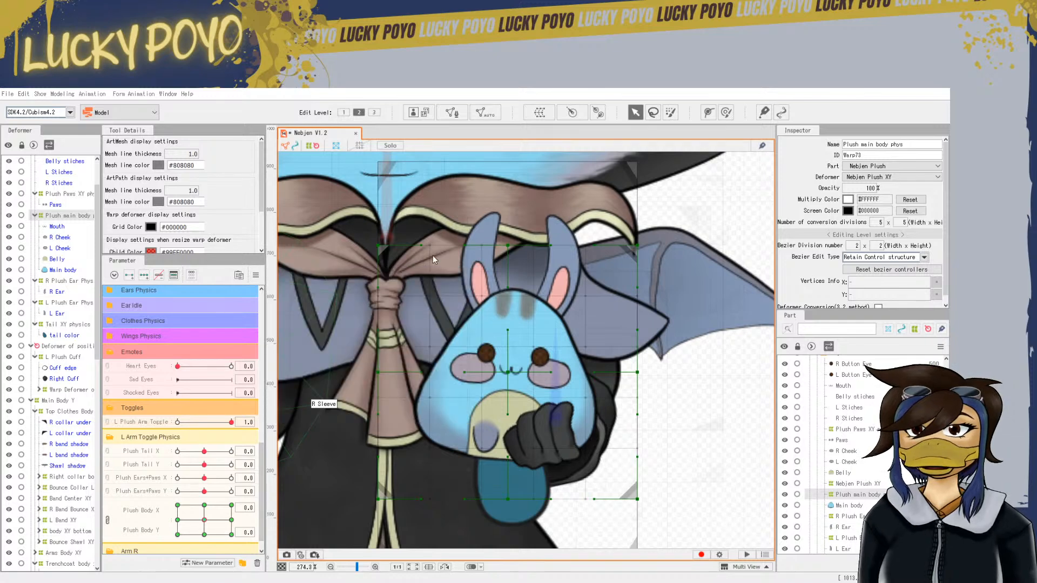
pyautogui.click(458, 434)
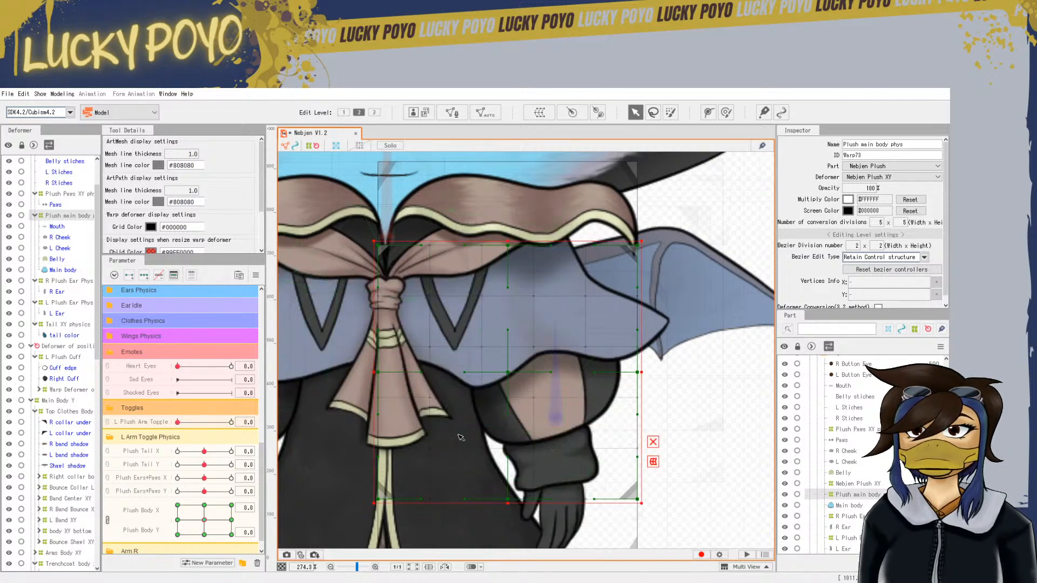
# Set L Plush Arm Toggle to 1, check the combined Plush Body X and Y movement, and return both to 0
pyautogui.click(231, 422)
pyautogui.moveTo(204, 520)
pyautogui.mouseDown()
pyautogui.moveTo(216, 499)
pyautogui.moveTo(208, 563)
pyautogui.moveTo(204, 487)
pyautogui.moveTo(186, 510)
pyautogui.moveTo(213, 531)
pyautogui.moveTo(189, 518)
pyautogui.moveTo(173, 525)
pyautogui.moveTo(184, 515)
pyautogui.moveTo(176, 527)
pyautogui.moveTo(178, 511)
pyautogui.moveTo(164, 505)
pyautogui.moveTo(213, 526)
pyautogui.moveTo(182, 538)
pyautogui.moveTo(184, 521)
pyautogui.mouseUp()
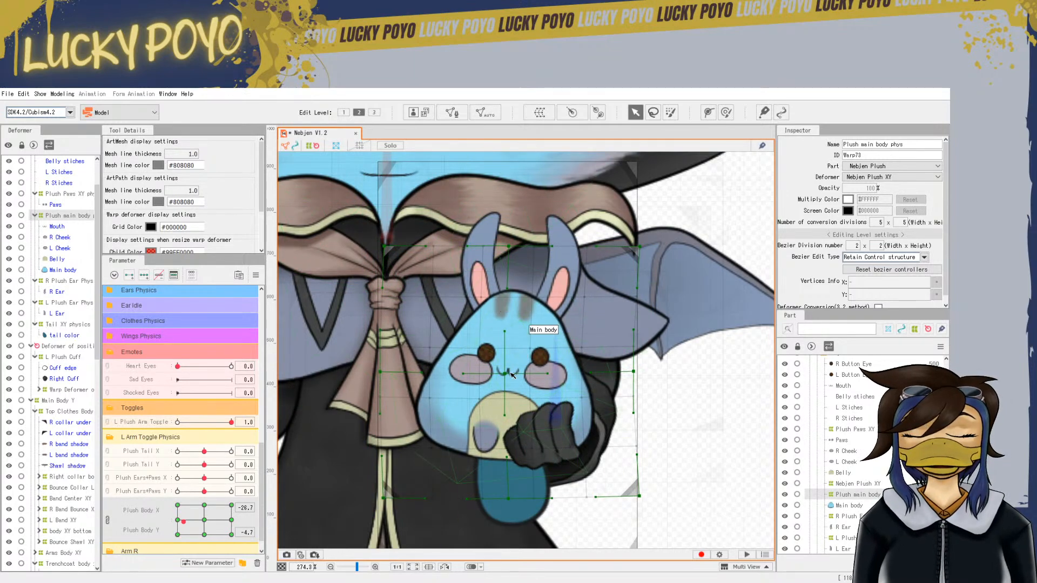
pyautogui.click(203, 518)
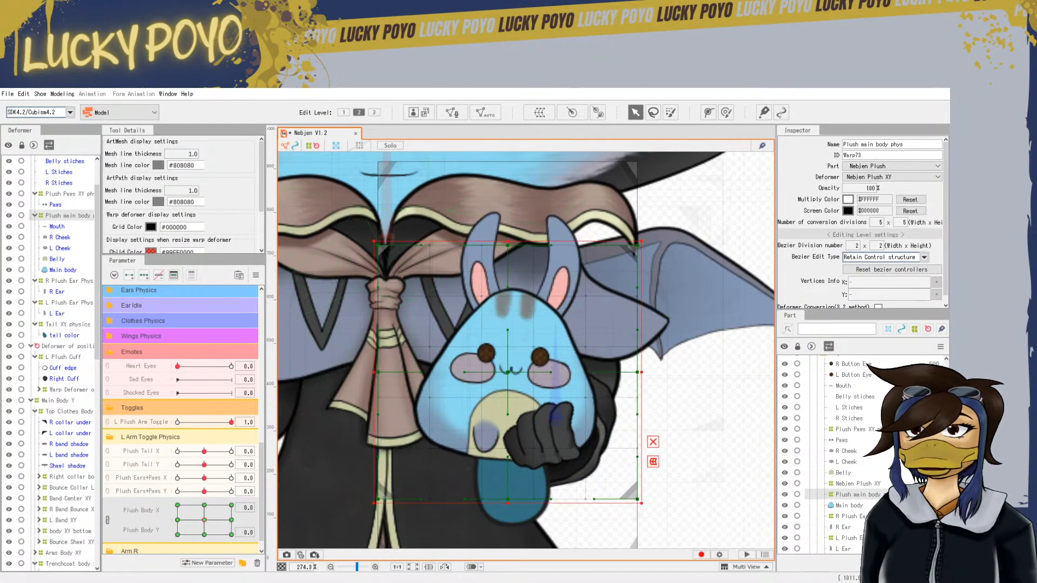
# In the physics settings, add the group Plush Body physics with the Body Input preset and change its angle input to Body Y
pyautogui.click(61, 94)
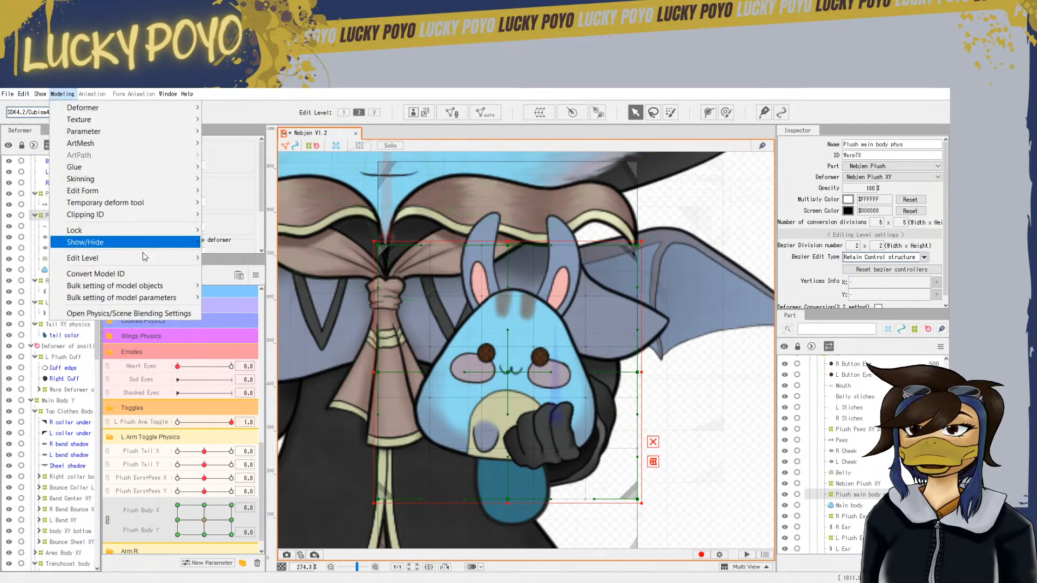
pyautogui.click(126, 314)
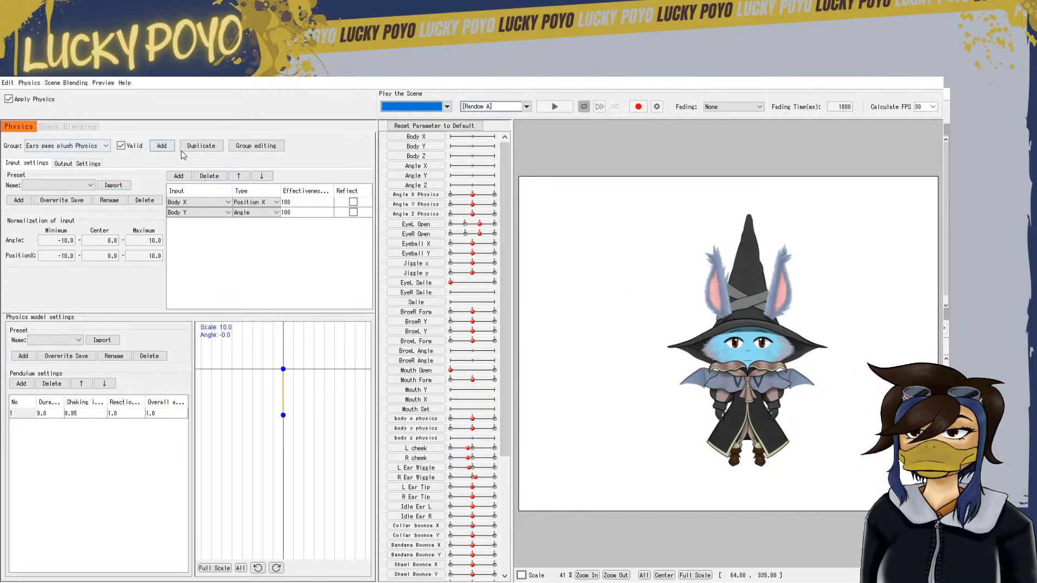
pyautogui.click(160, 147)
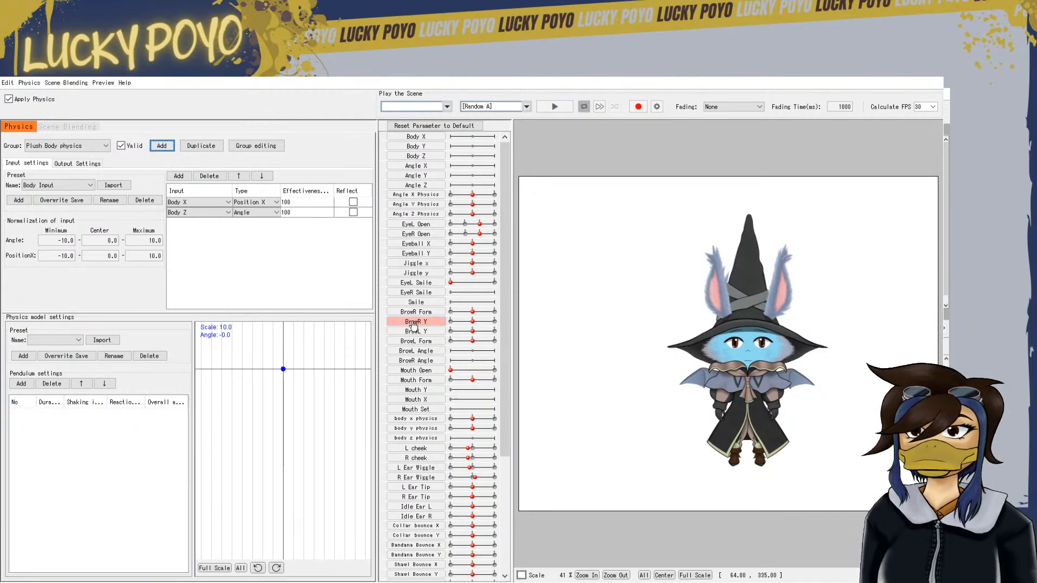
pyautogui.click(193, 214)
pyautogui.click(194, 222)
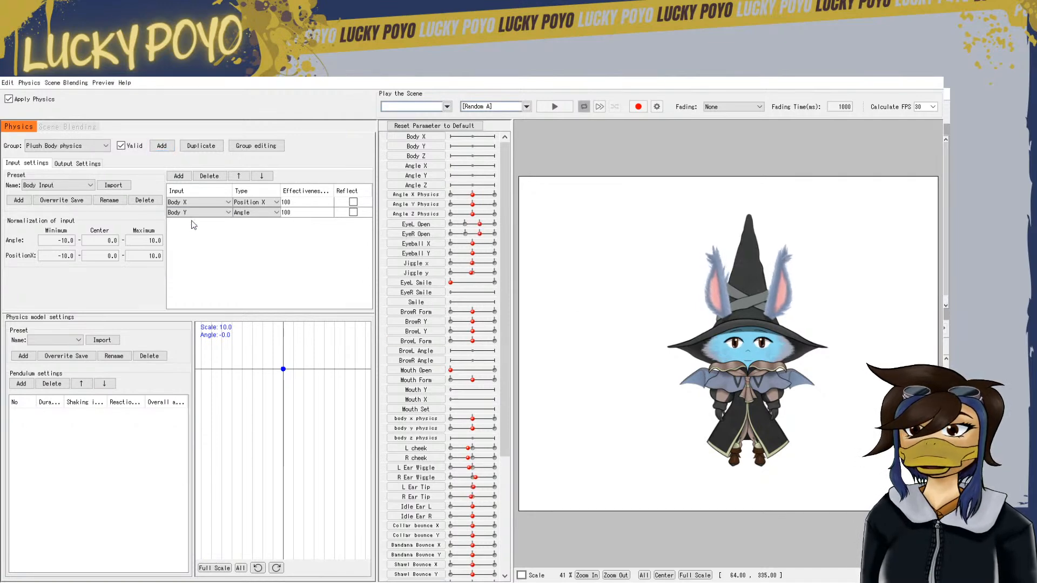
# Add one pendulum to Plush Body physics and assign Plush Body X and Plush Body Y as its outputs
pyautogui.click(21, 384)
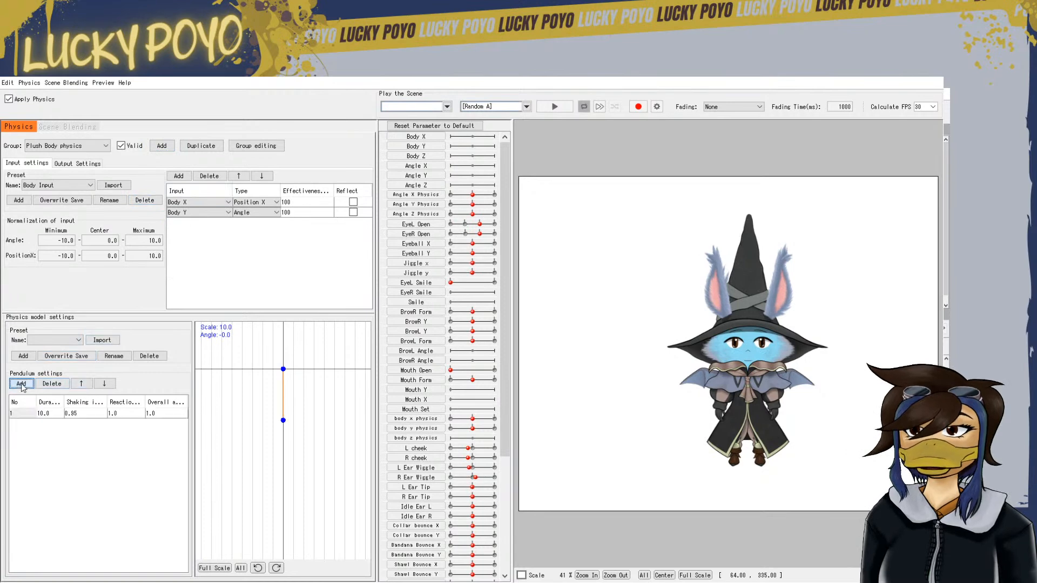
pyautogui.click(75, 165)
pyautogui.click(18, 177)
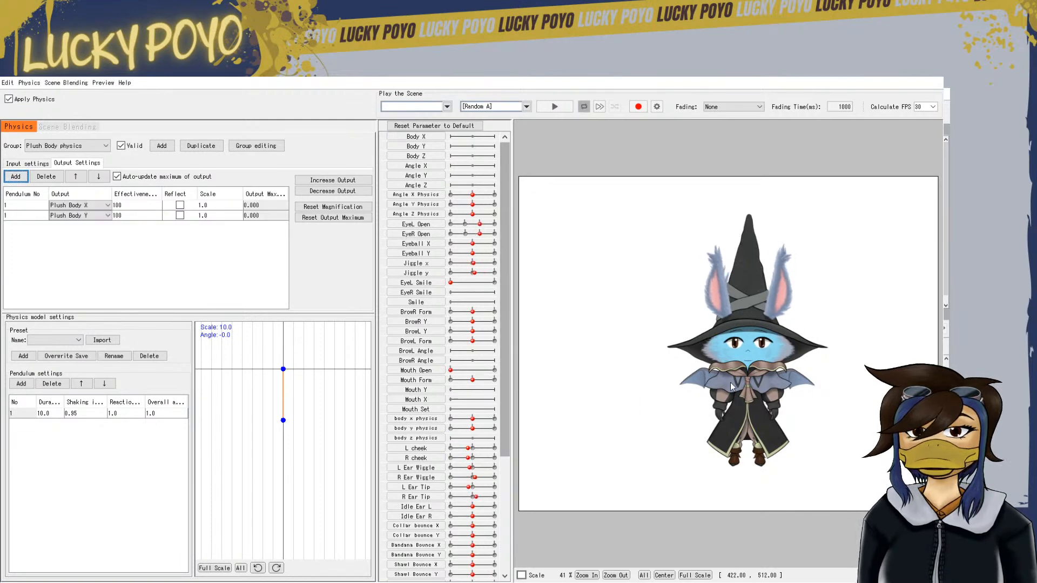
# Set L Plush Arm Toggle to maximum in the physics preview and swing the model to examine the held plush's movement
pyautogui.scroll(-4, 423, 430)
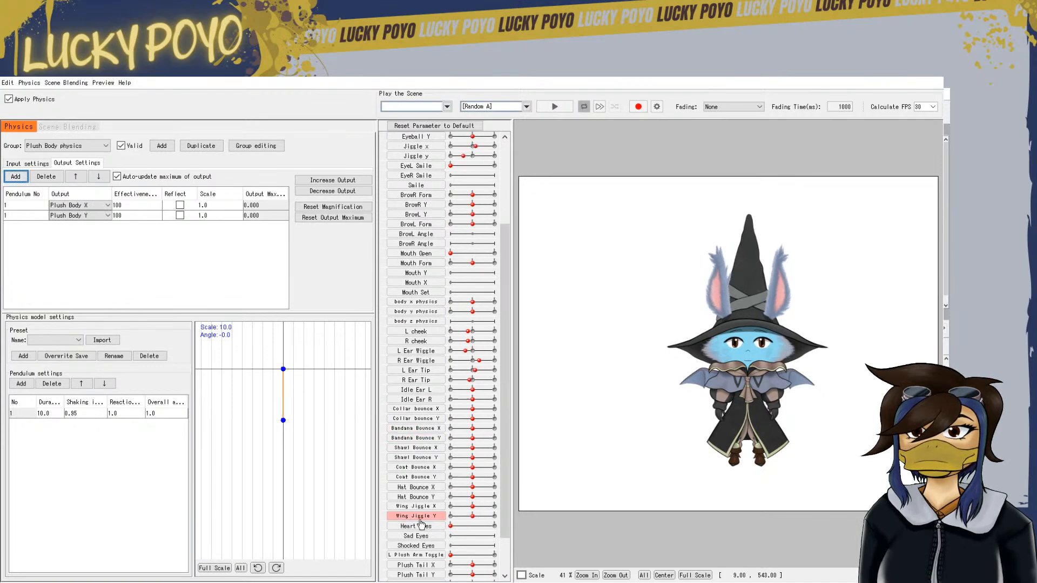
pyautogui.moveTo(467, 553); pyautogui.dragTo(505, 563)
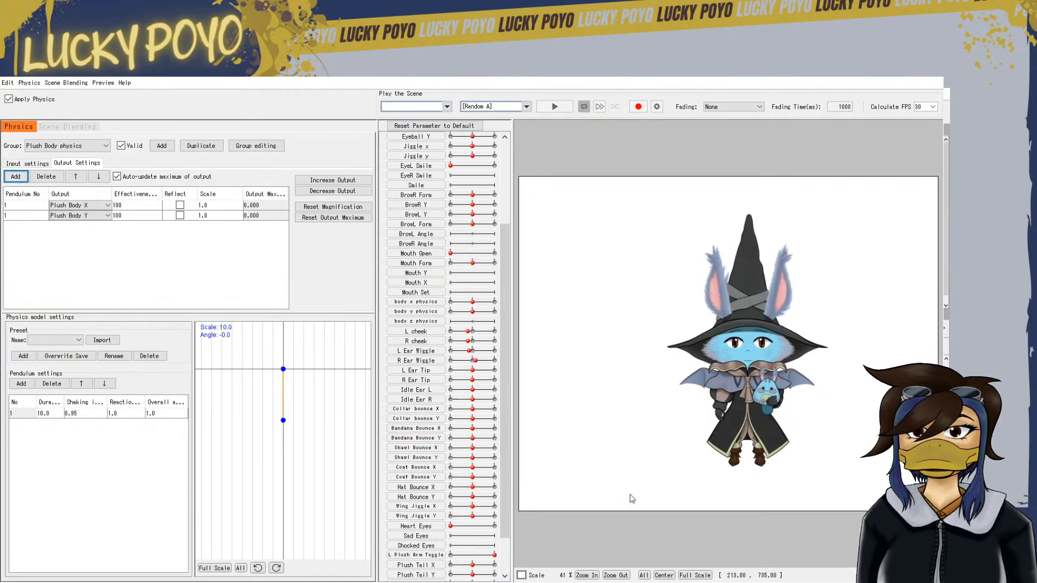
pyautogui.scroll(2, 763, 413)
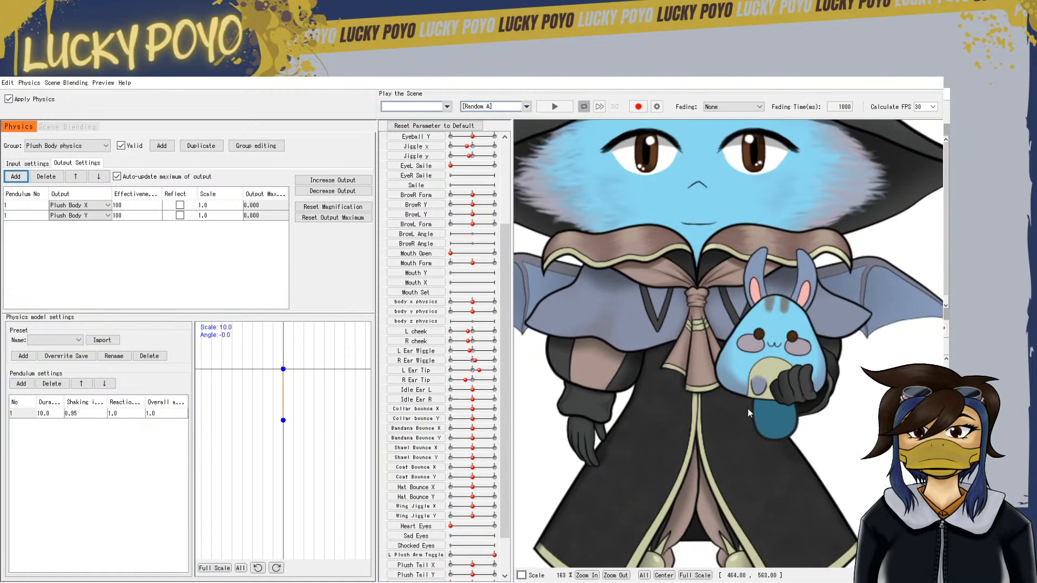
pyautogui.moveTo(659, 393); pyautogui.dragTo(903, 417)
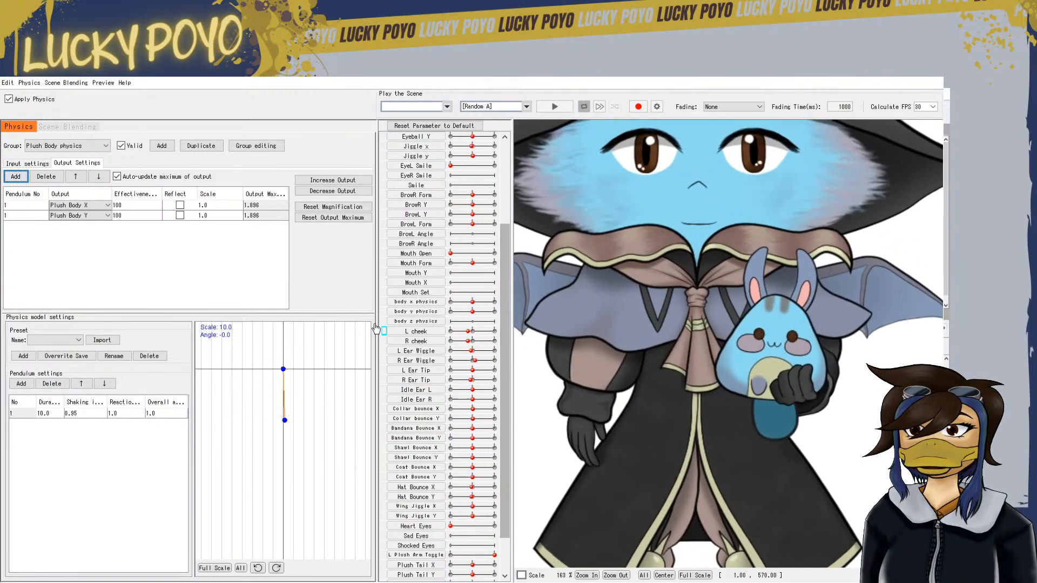
# Set the output scale of both Plush Body X and Plush Body Y to 20
pyautogui.moveTo(207, 204); pyautogui.dragTo(248, 204)
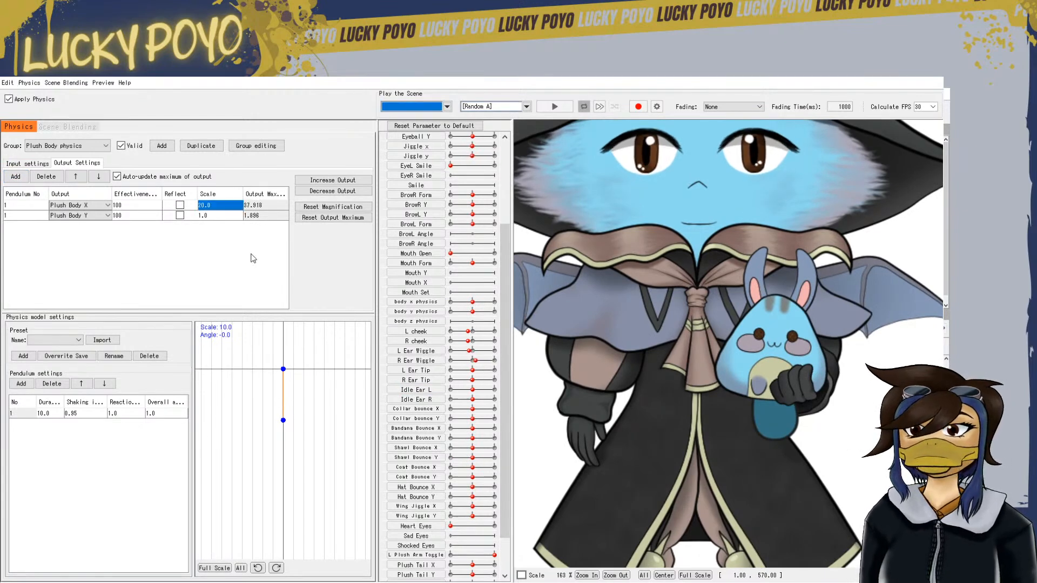
pyautogui.doubleClick(220, 215)
pyautogui.write('20')
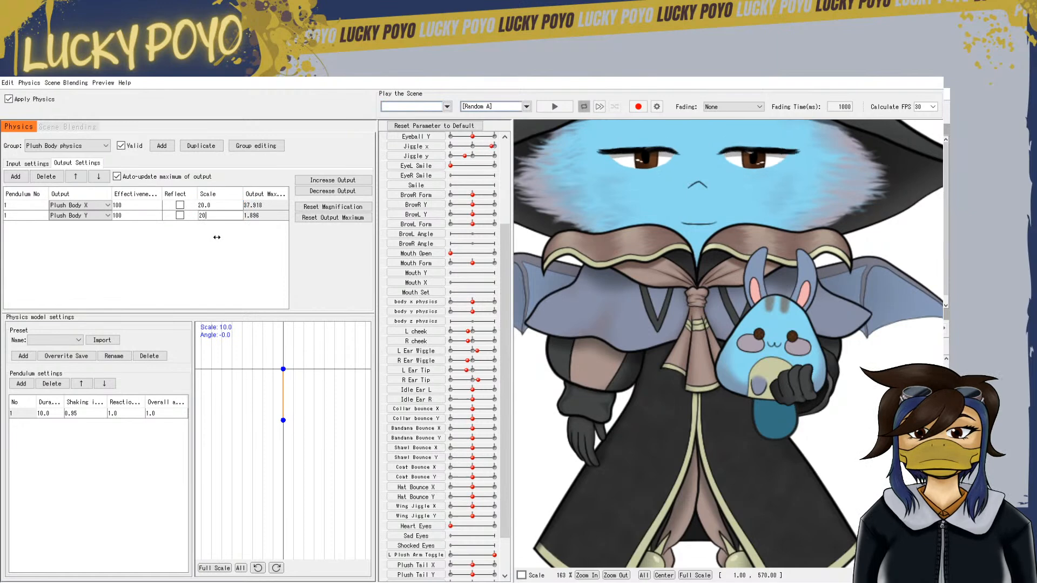
pyautogui.press('Return')
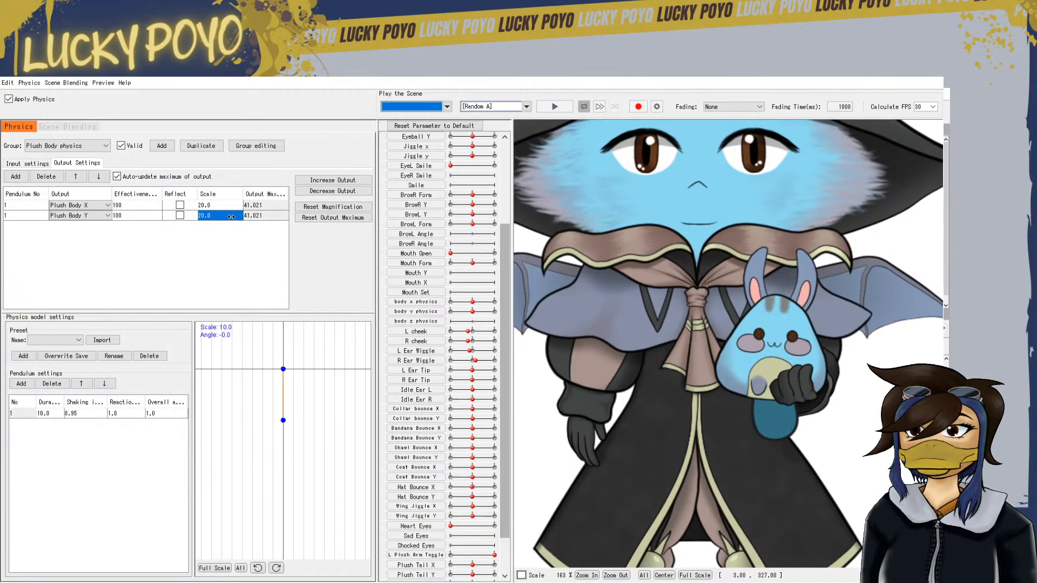
# Set the Plush Body X output scale to 30 and test the plush's sway by moving the previewed model
pyautogui.click(208, 204)
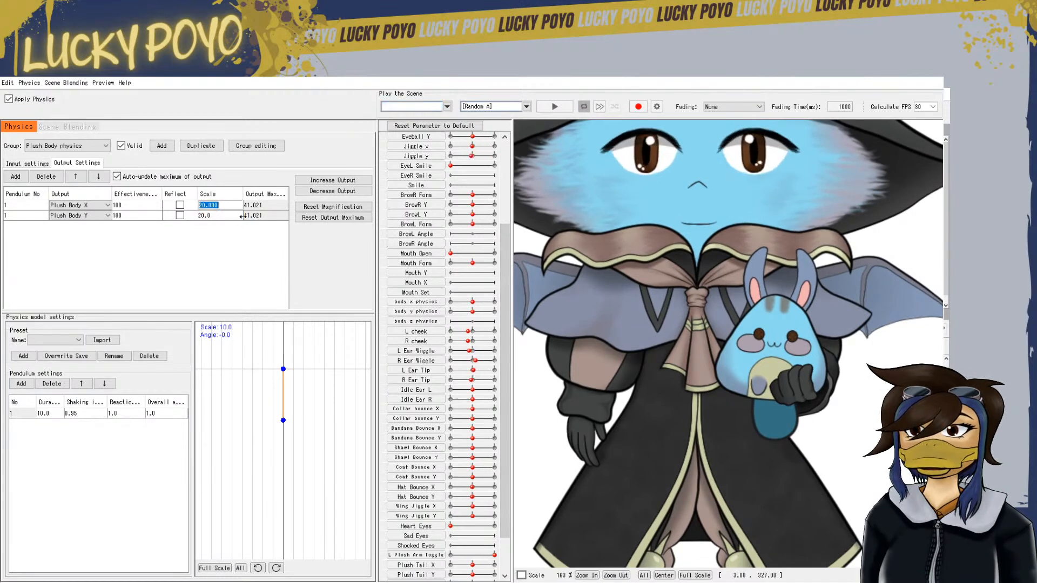
pyautogui.write('30')
pyautogui.press('Return')
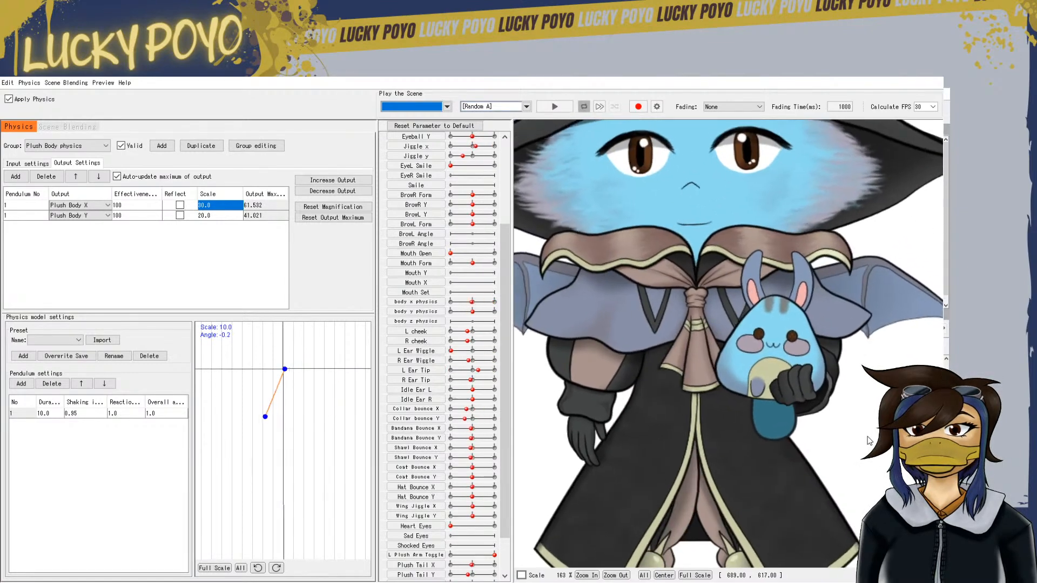
pyautogui.moveTo(867, 437); pyautogui.dragTo(618, 248)
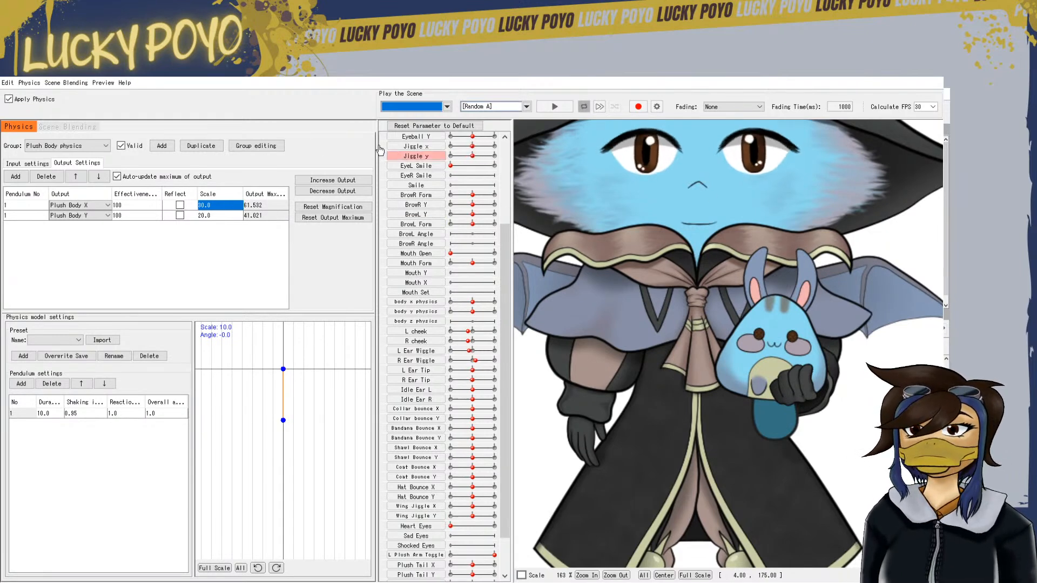
# Swing the previewed model around to examine the held plush's sway with the whole character in view
pyautogui.moveTo(763, 282); pyautogui.dragTo(672, 265)
pyautogui.scroll(-3, 673, 264)
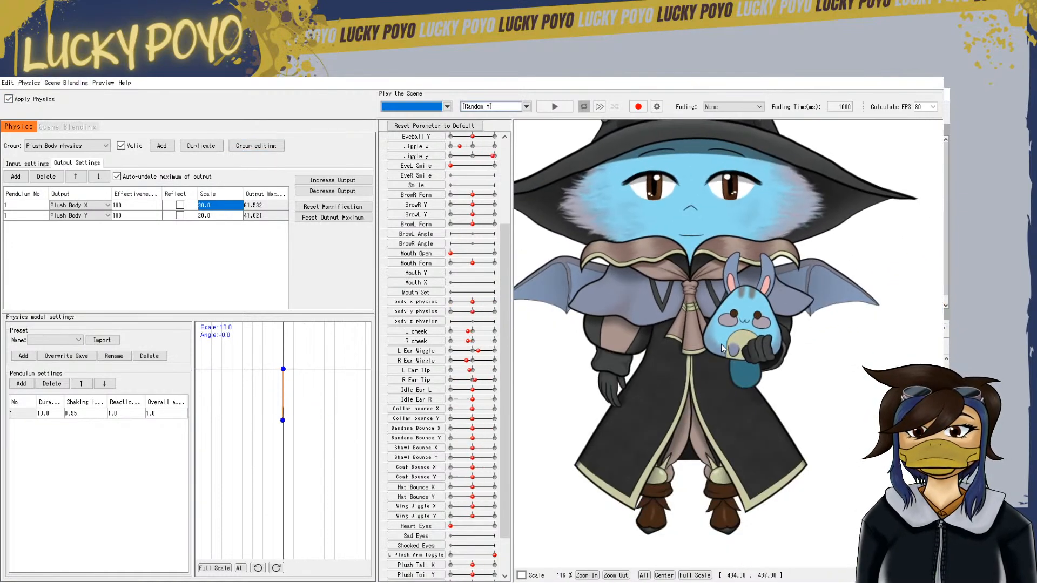
pyautogui.moveTo(717, 340); pyautogui.dragTo(738, 392)
pyautogui.scroll(-2, 730, 372)
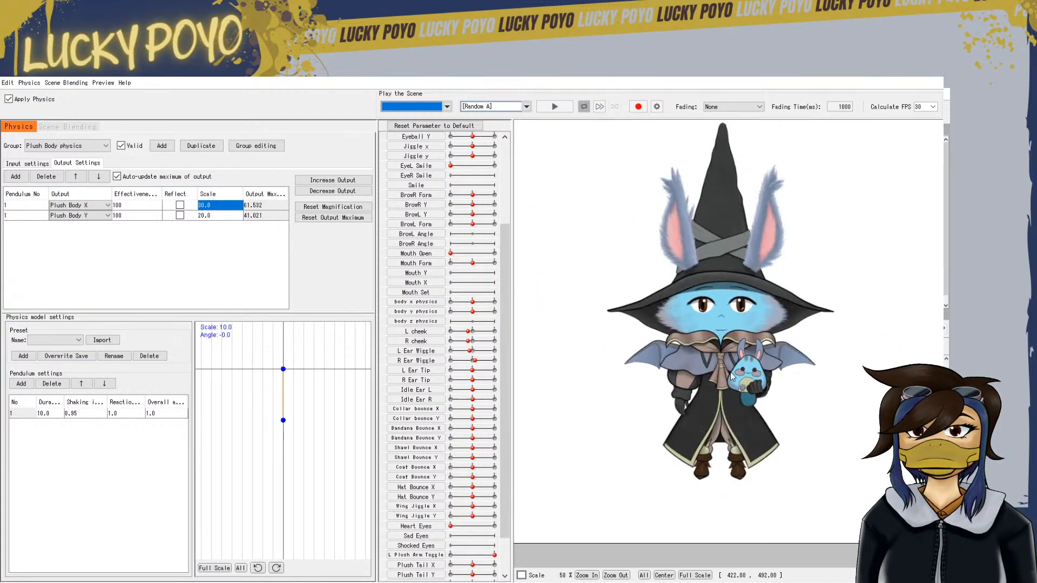
pyautogui.scroll(-2, 720, 381)
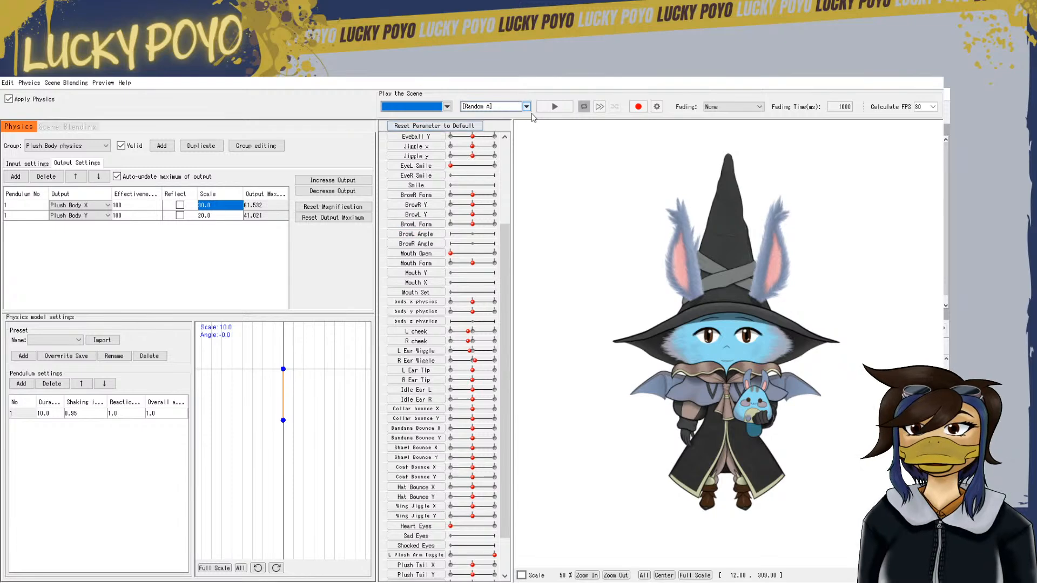
# Play the Random A scene to examine the plush's motion up close and at full size, and stop playback
pyautogui.click(554, 106)
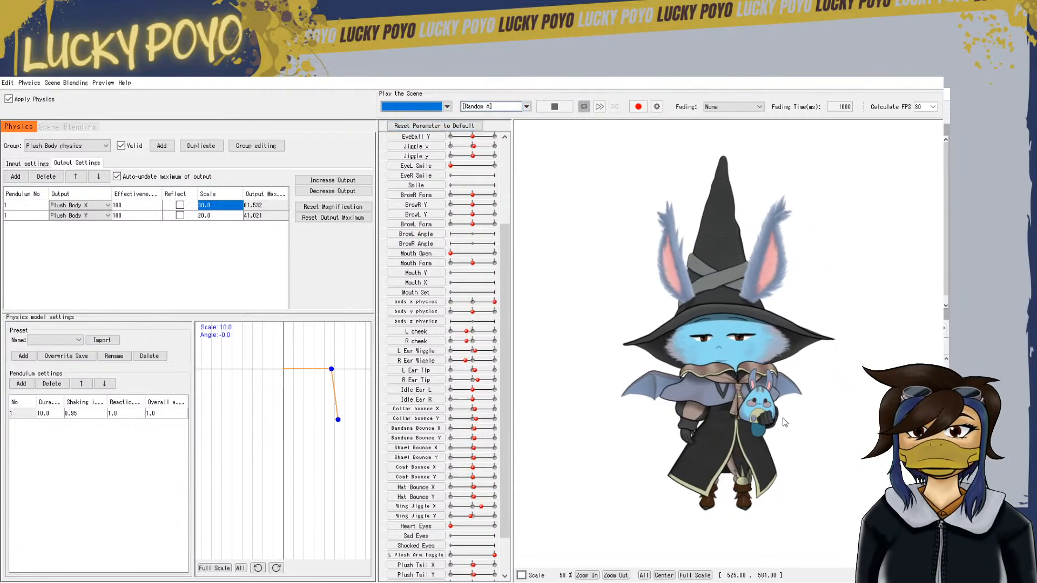
pyautogui.scroll(4, 767, 423)
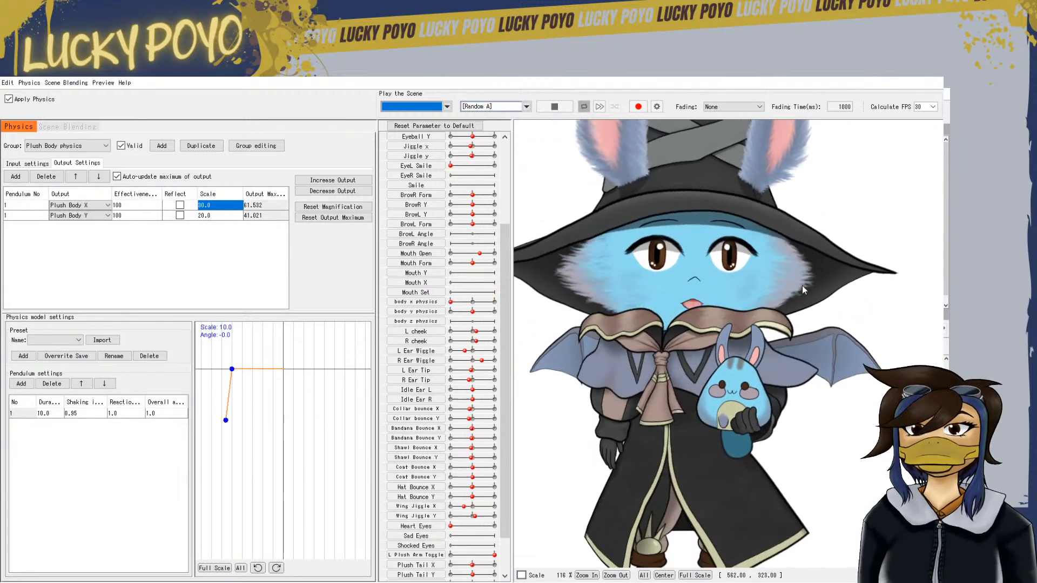
pyautogui.scroll(-3, 801, 285)
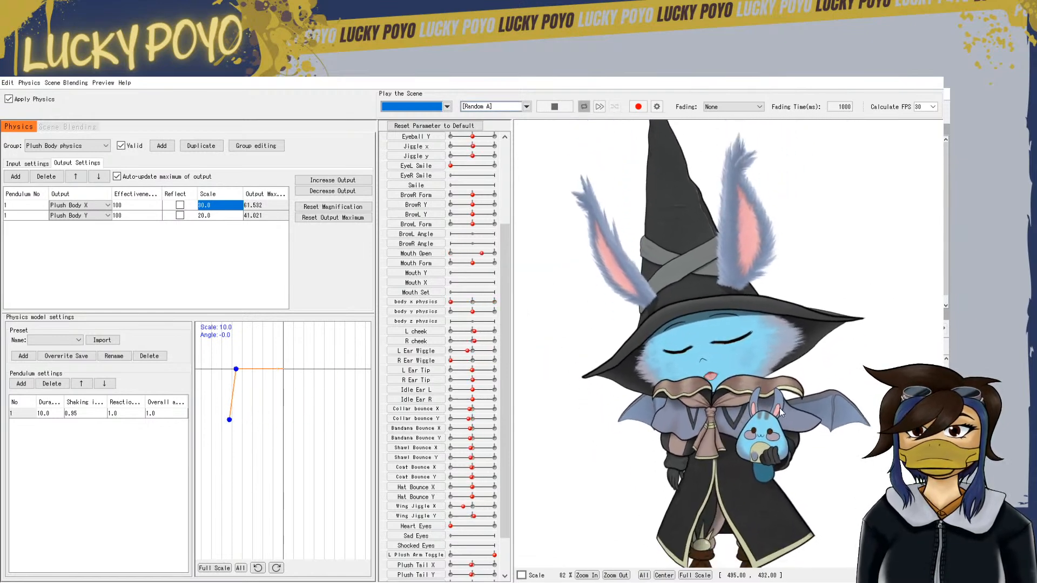
pyautogui.scroll(-3, 762, 397)
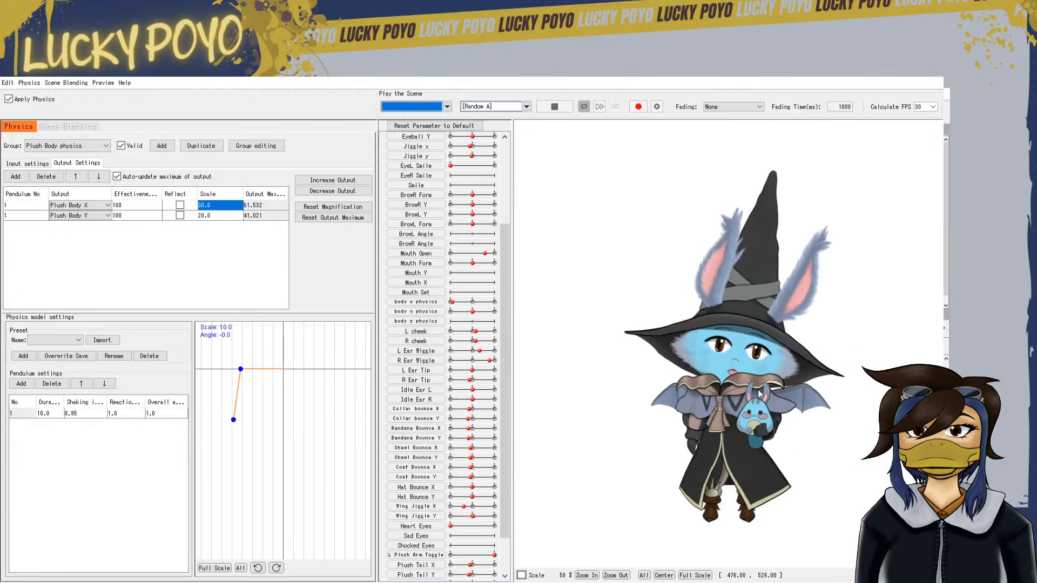
pyautogui.click(552, 108)
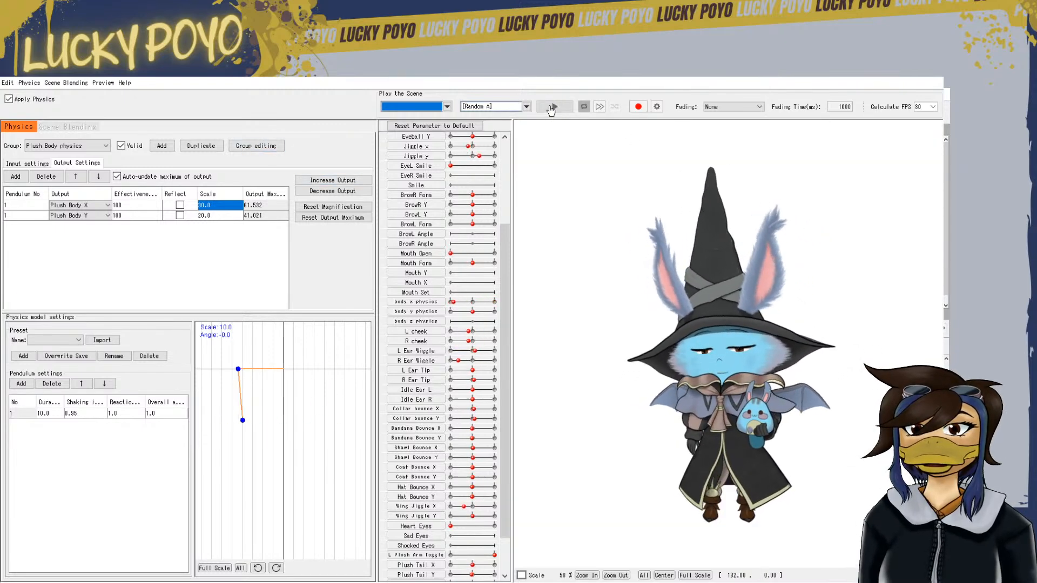
# Close the physics settings and save the model file
pyautogui.click(940, 78)
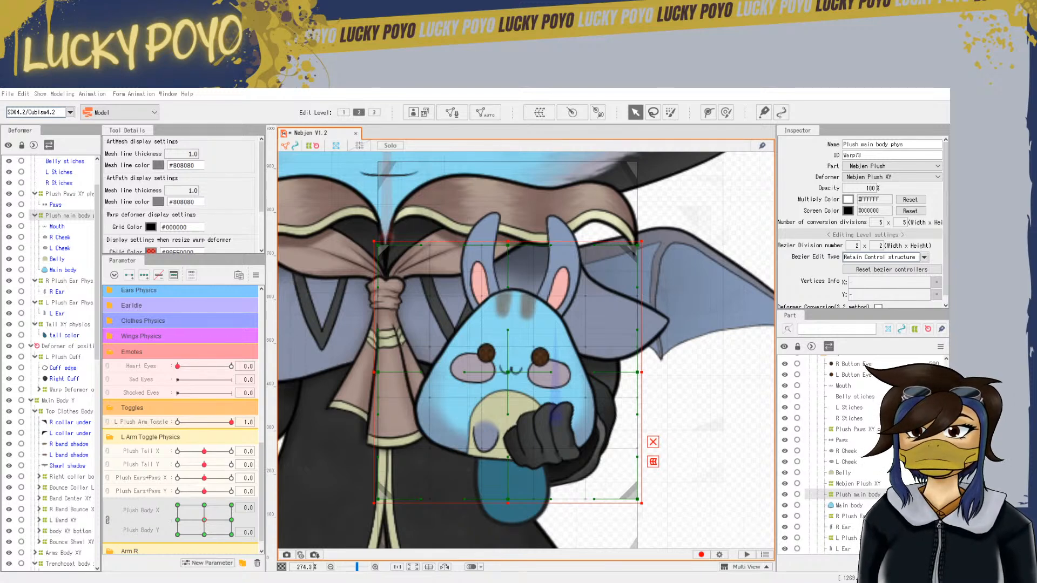
pyautogui.click(8, 94)
pyautogui.click(45, 189)
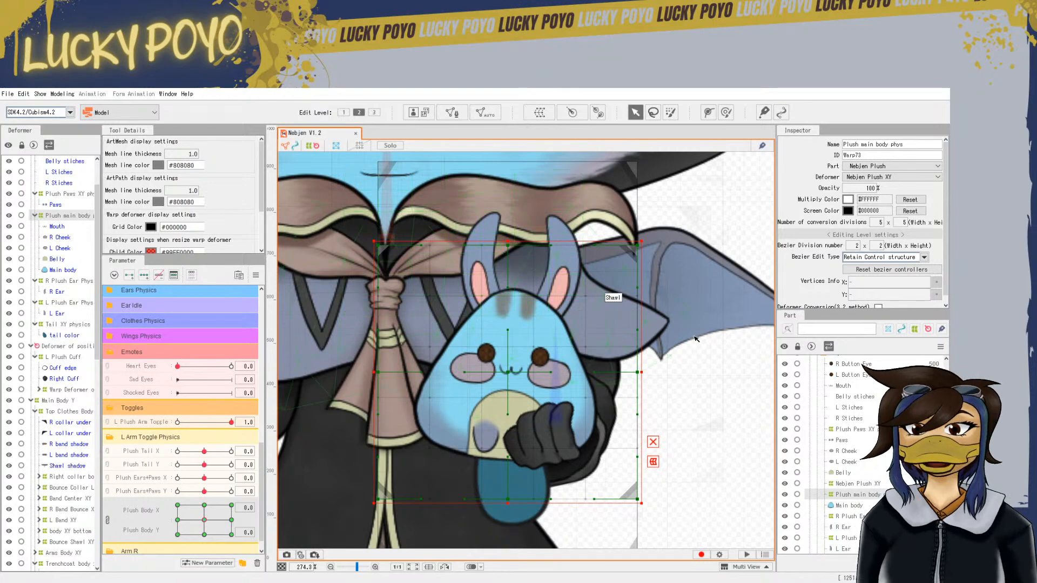
# Set L Plush Arm Toggle to 0 and create a parameter named R Staff Arm Toggle in the Toggles folder
pyautogui.scroll(-3, 703, 427)
pyautogui.click(745, 413)
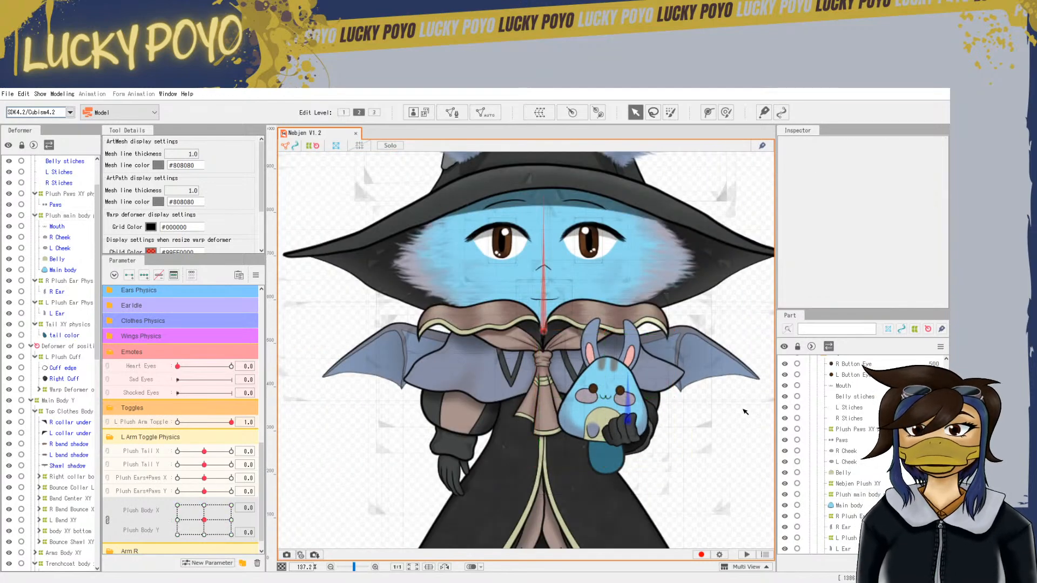
pyautogui.scroll(-1, 744, 401)
pyautogui.moveTo(728, 438); pyautogui.dragTo(707, 478)
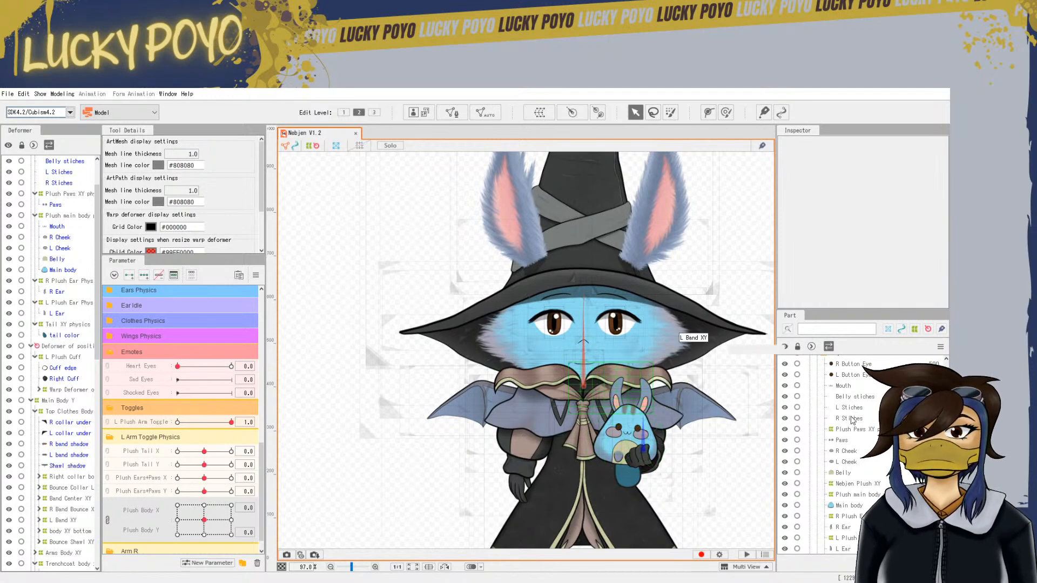
pyautogui.scroll(3, 831, 453)
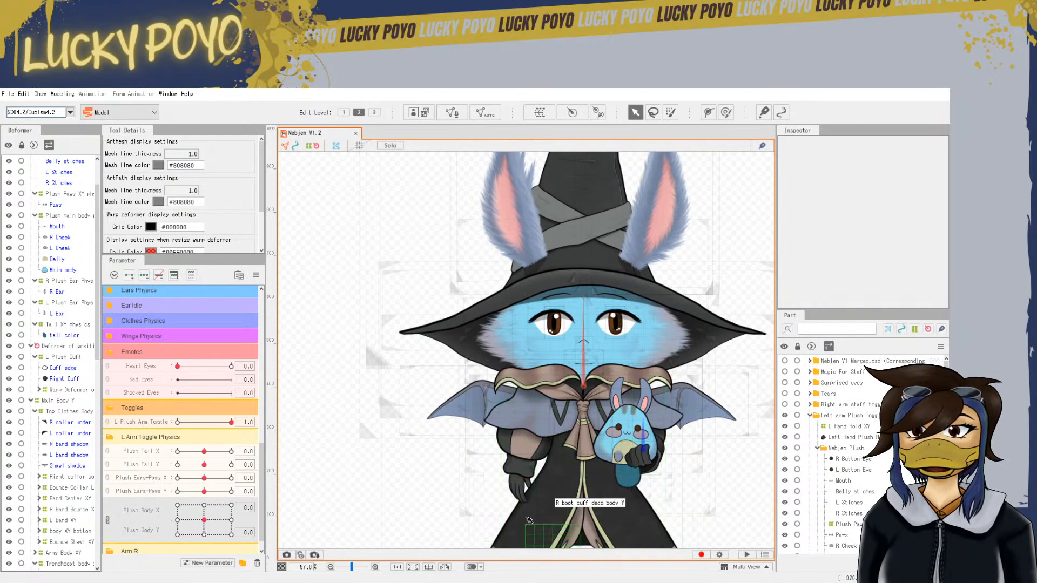
pyautogui.moveTo(231, 422); pyautogui.dragTo(166, 429)
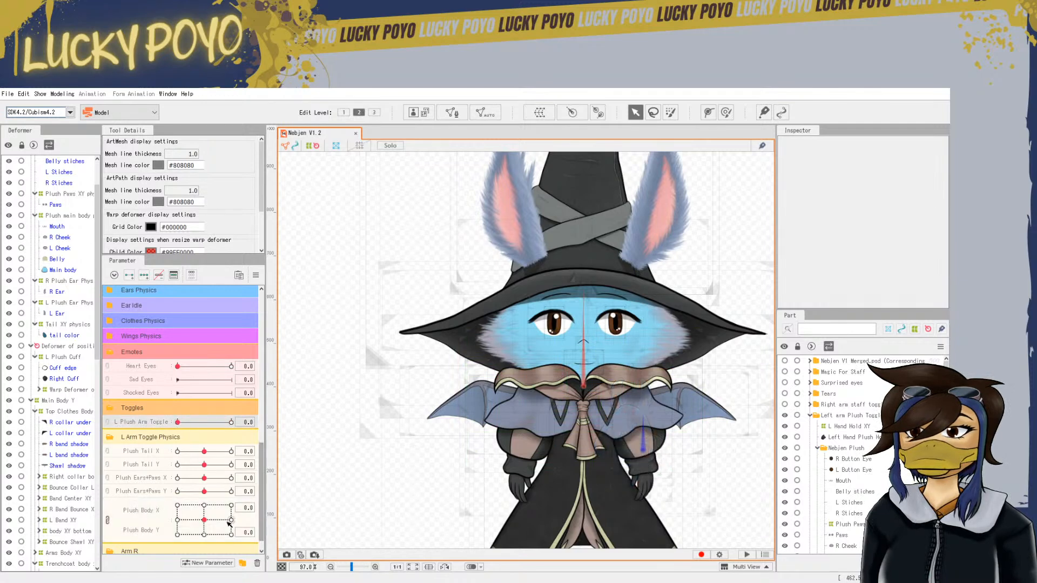
pyautogui.rightClick(133, 425)
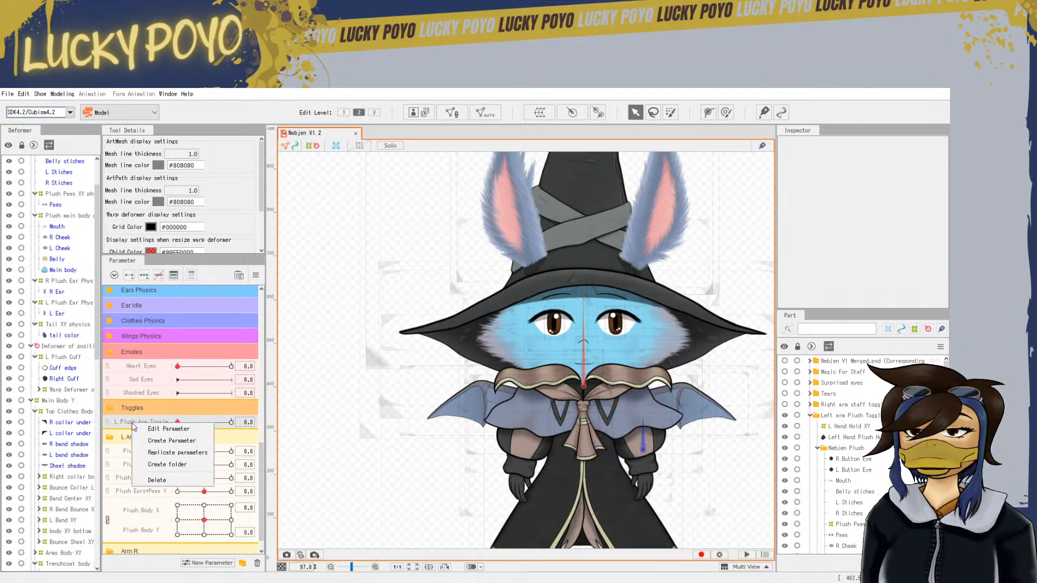
pyautogui.click(192, 449)
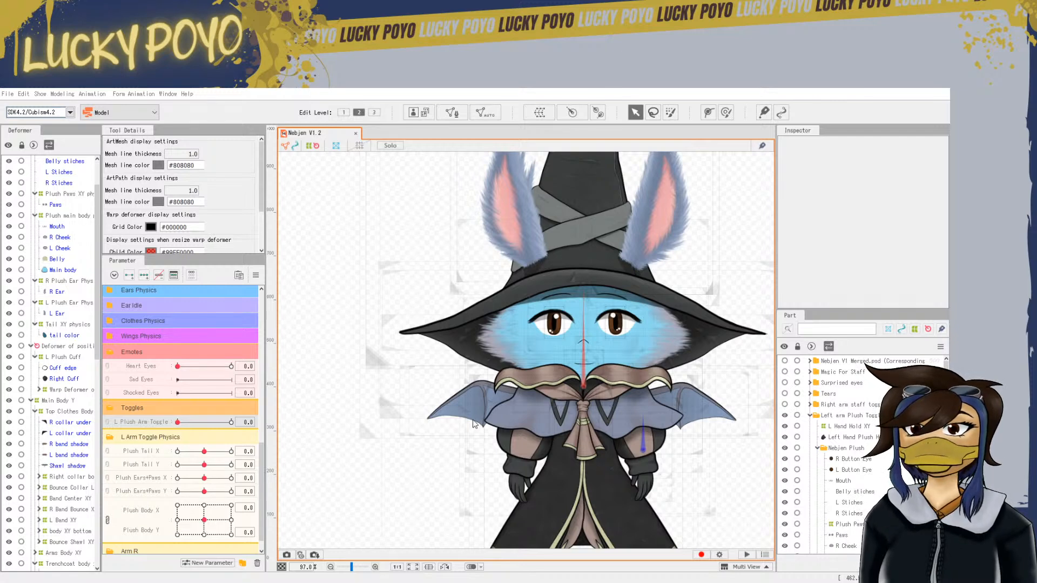
# Make the Right arm staff toggle part folder visible while leaving Magic For Staff hidden
pyautogui.moveTo(562, 475); pyautogui.dragTo(605, 385)
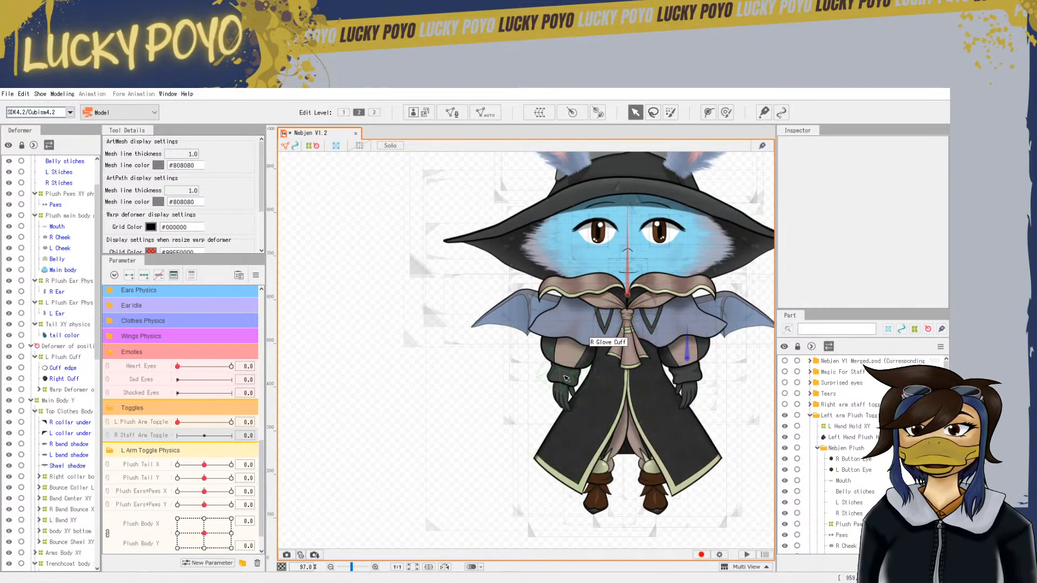
pyautogui.scroll(4, 567, 378)
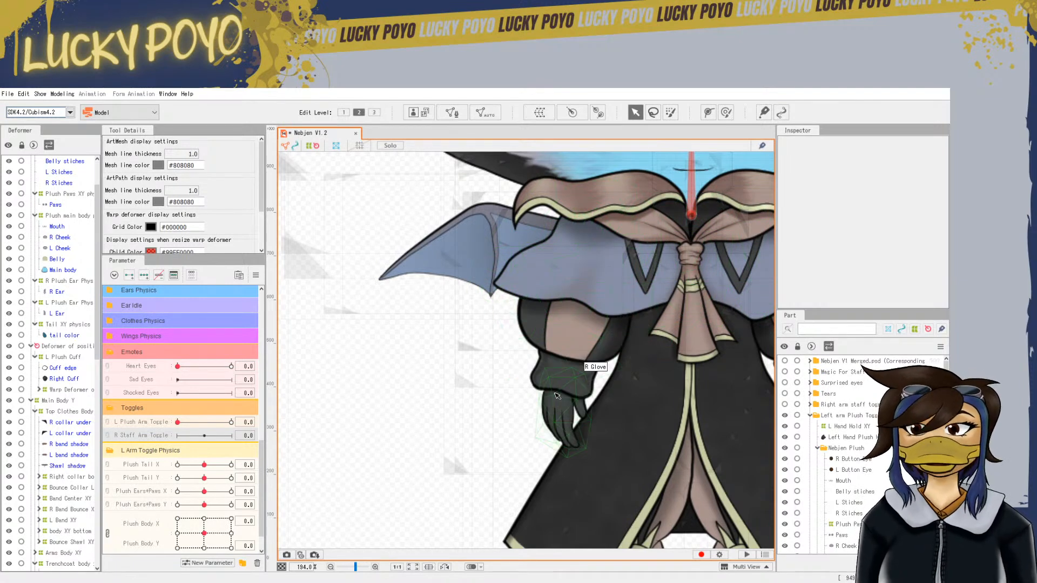
pyautogui.scroll(-4, 552, 405)
pyautogui.scroll(1, 552, 405)
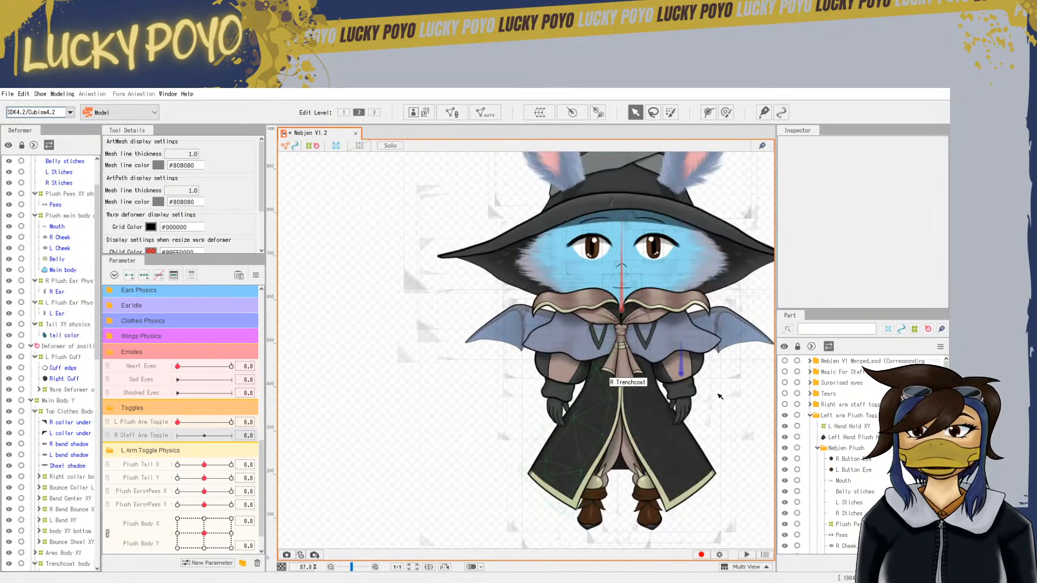
pyautogui.click(784, 372)
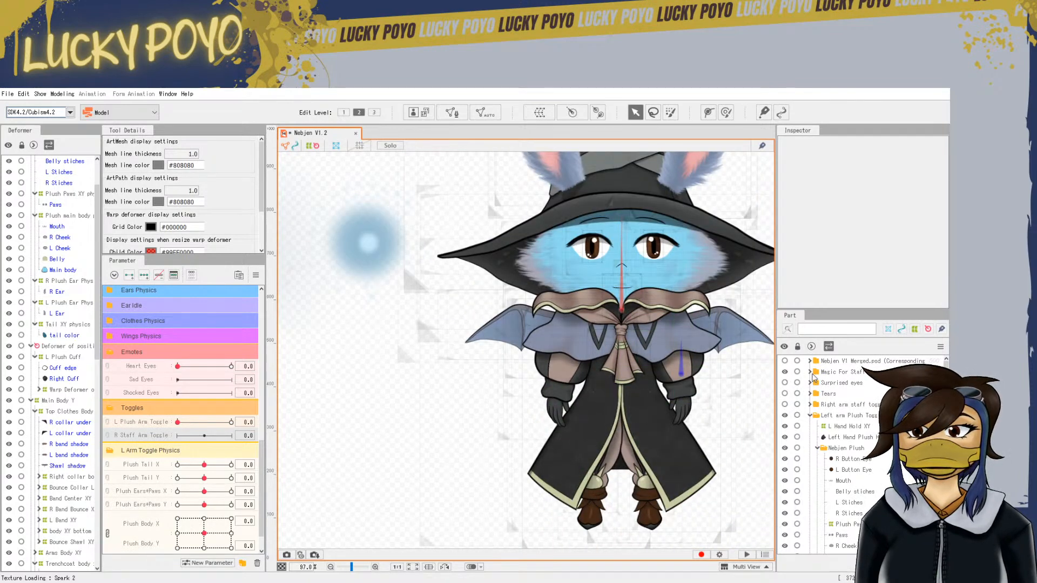
pyautogui.click(785, 372)
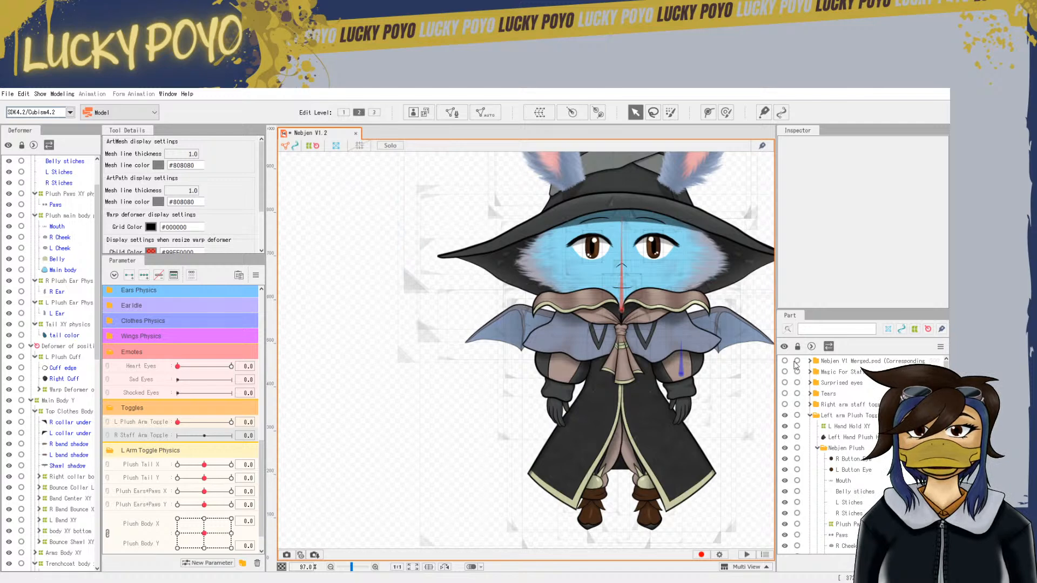
pyautogui.click(784, 405)
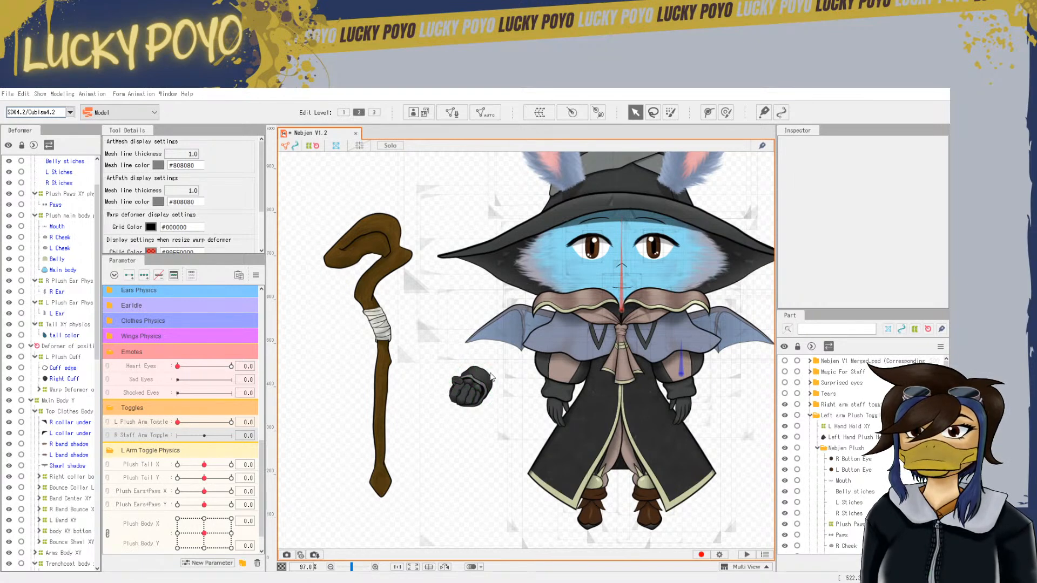
# Edit the R Staff Arm Toggle parameter so its range starts at 0
pyautogui.rightClick(157, 437)
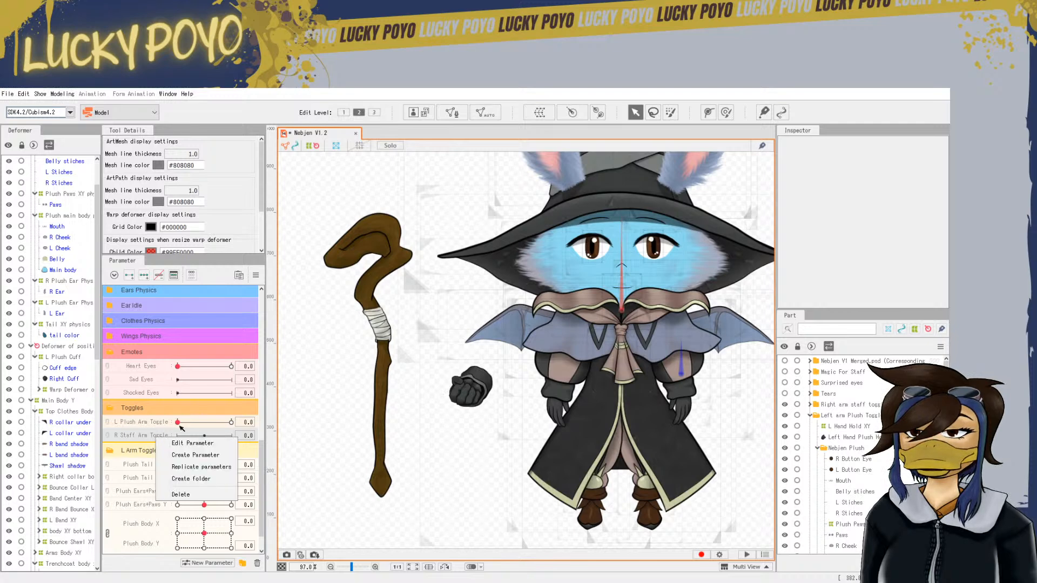
pyautogui.click(216, 443)
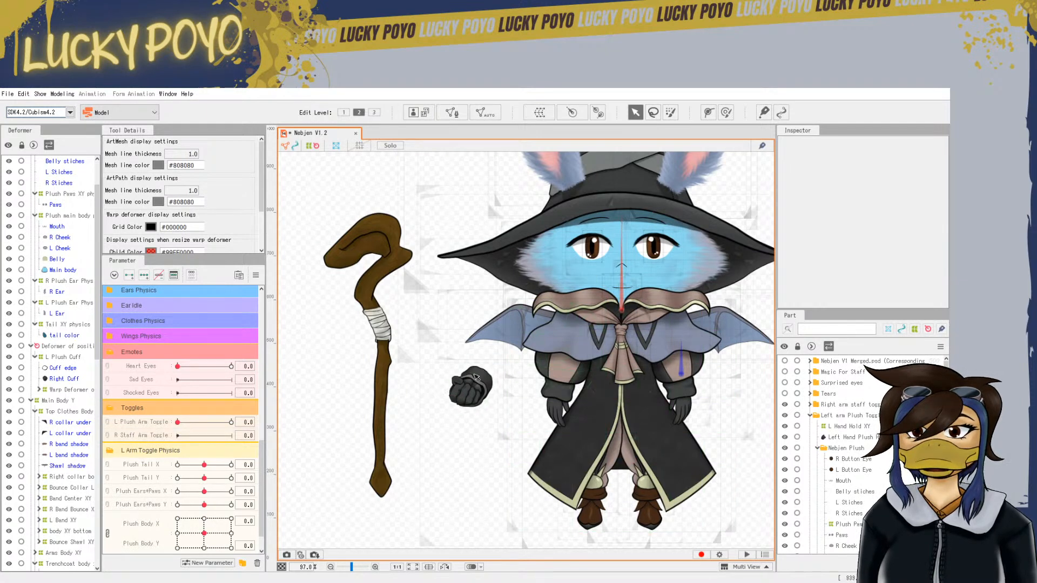
pyautogui.moveTo(178, 423)
pyautogui.mouseDown()
pyautogui.moveTo(236, 430)
pyautogui.moveTo(169, 433)
pyautogui.mouseUp()
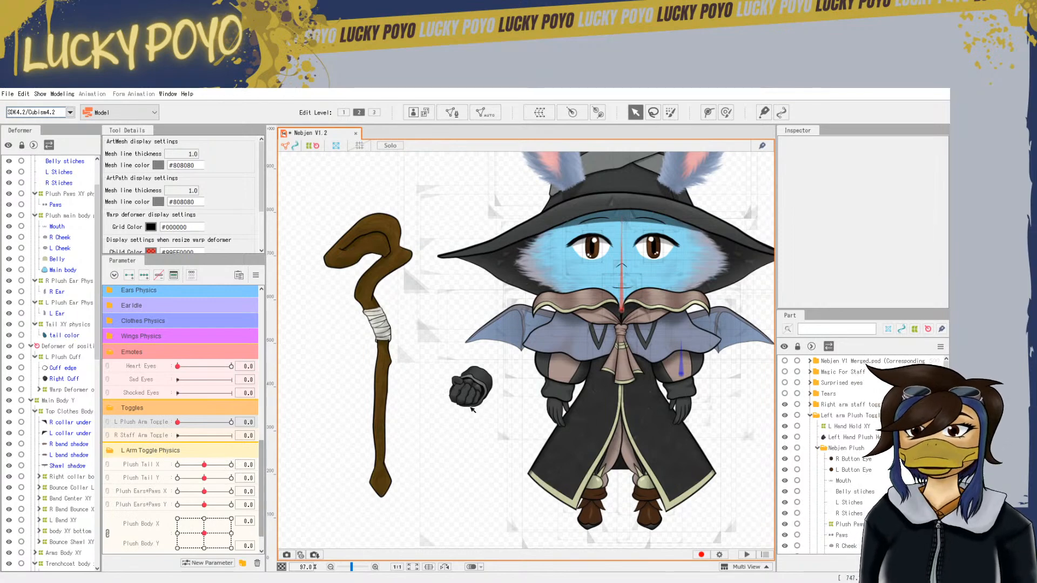
# Move all art meshes in the Right arm staff toggle folder, from R Thumb to Right Cuff including the staff, beside the character's right hand
pyautogui.scroll(5, 478, 391)
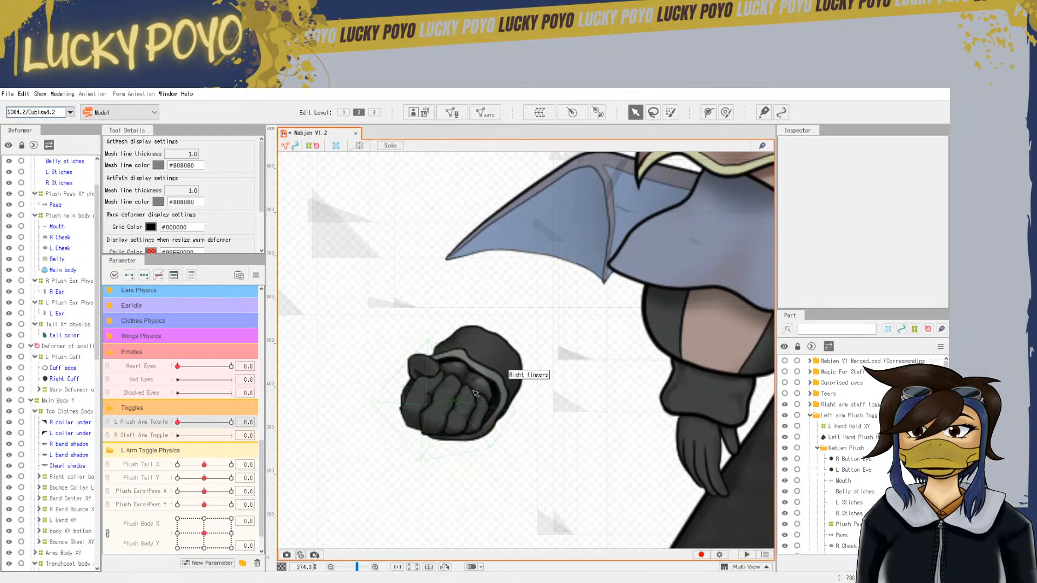
pyautogui.scroll(-2, 475, 394)
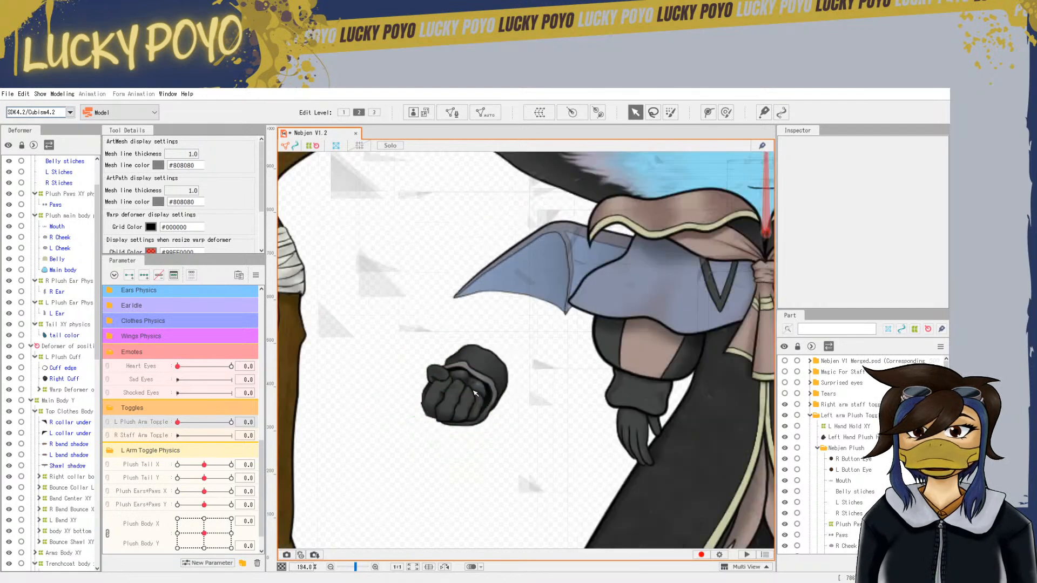
pyautogui.click(810, 404)
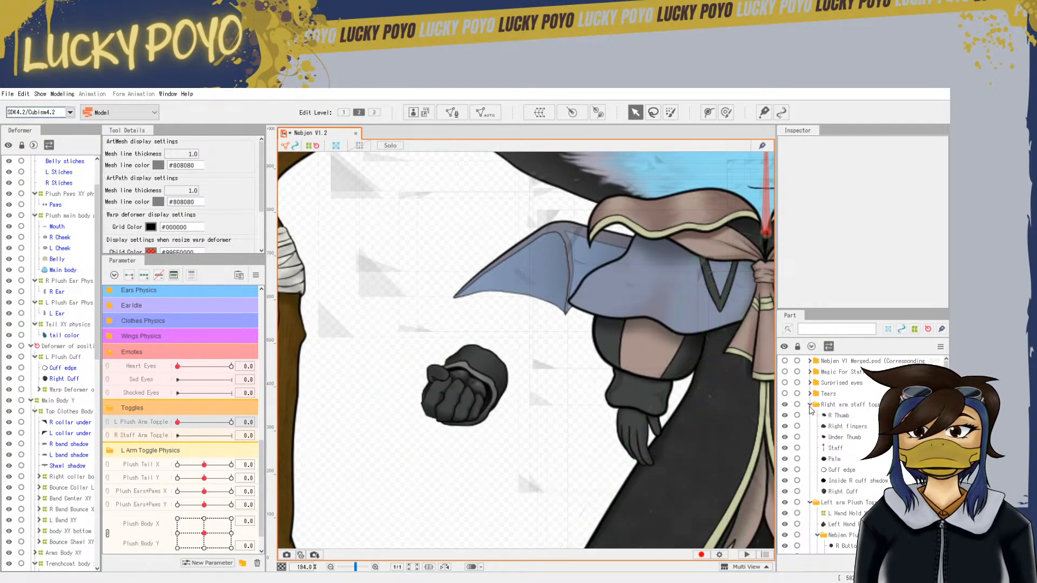
pyautogui.click(846, 405)
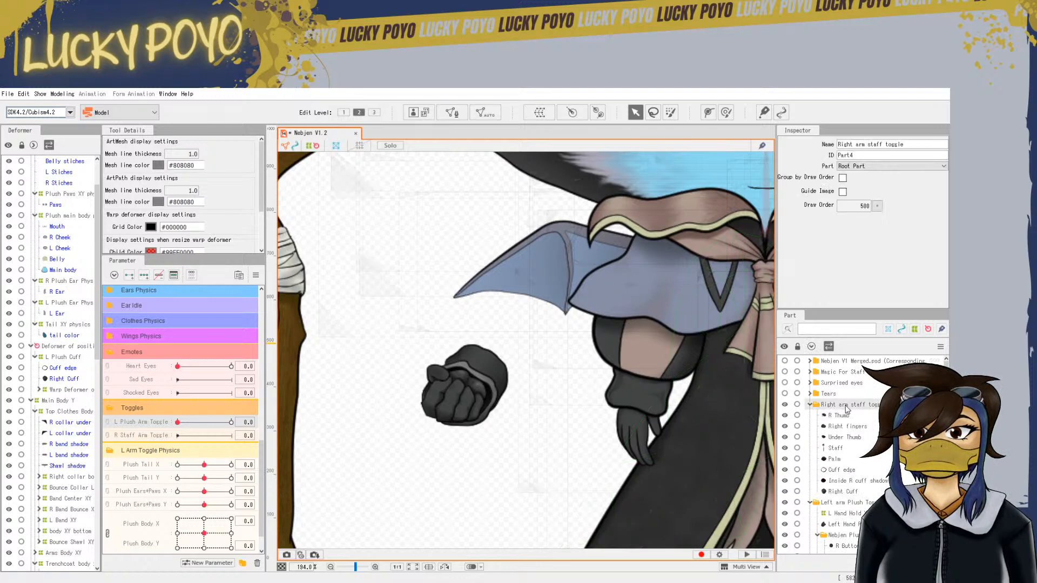
pyautogui.click(846, 415)
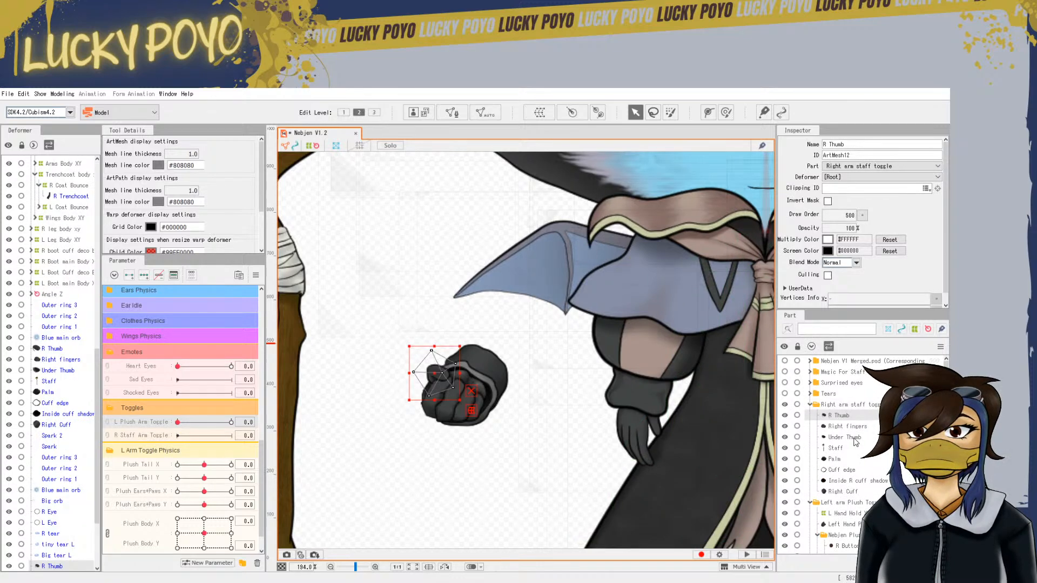
pyautogui.keyDown('ctrl'); pyautogui.click(847, 492); pyautogui.keyUp('ctrl')
pyautogui.keyDown('ctrl'); pyautogui.click(847, 481); pyautogui.keyUp('ctrl')
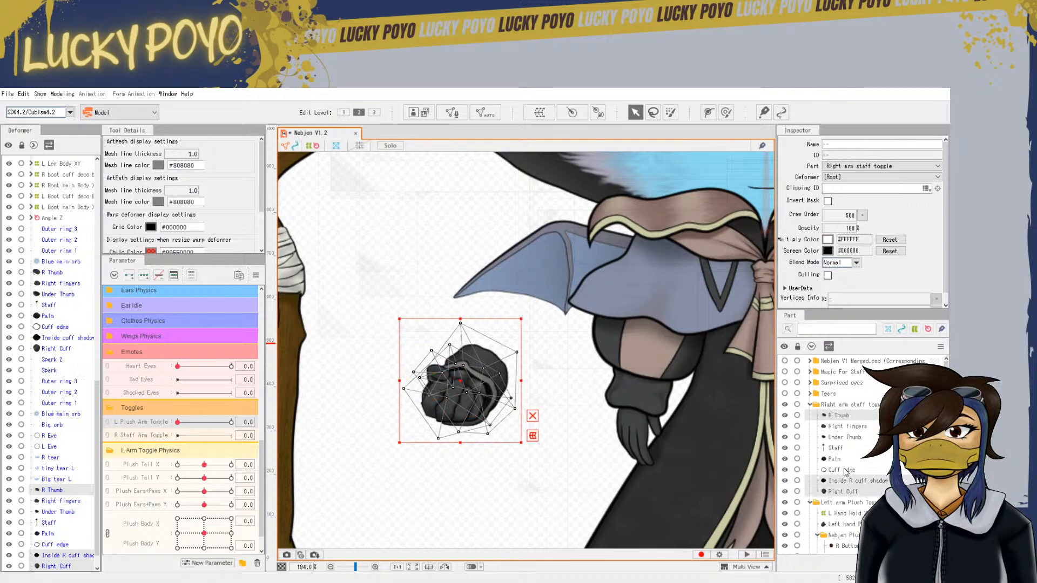
pyautogui.keyDown('ctrl'); pyautogui.click(844, 470); pyautogui.keyUp('ctrl')
pyautogui.keyDown('ctrl'); pyautogui.click(840, 460); pyautogui.keyUp('ctrl')
pyautogui.keyDown('ctrl'); pyautogui.click(840, 449); pyautogui.keyUp('ctrl')
pyautogui.keyDown('ctrl'); pyautogui.click(842, 437); pyautogui.keyUp('ctrl')
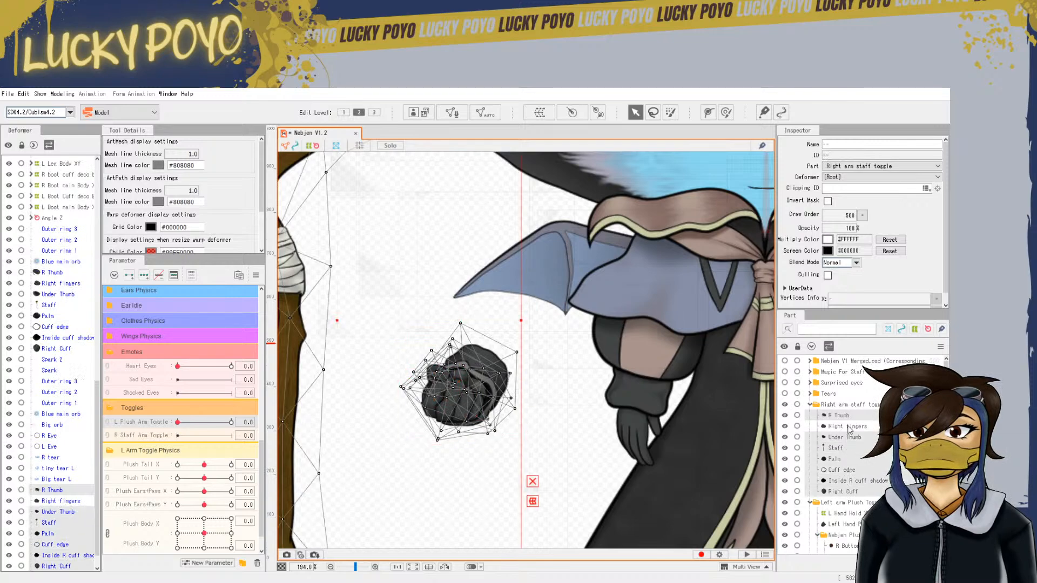
pyautogui.keyDown('ctrl'); pyautogui.click(844, 427); pyautogui.keyUp('ctrl')
pyautogui.scroll(-1, 844, 455)
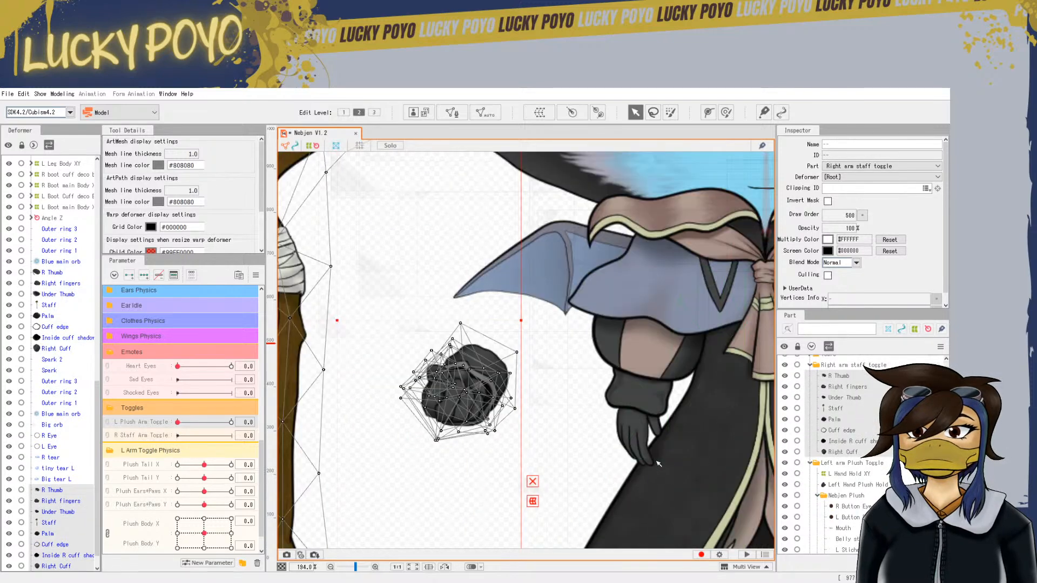
pyautogui.scroll(-2, 657, 464)
pyautogui.moveTo(498, 389); pyautogui.dragTo(576, 402)
pyautogui.moveTo(744, 464); pyautogui.dragTo(701, 457)
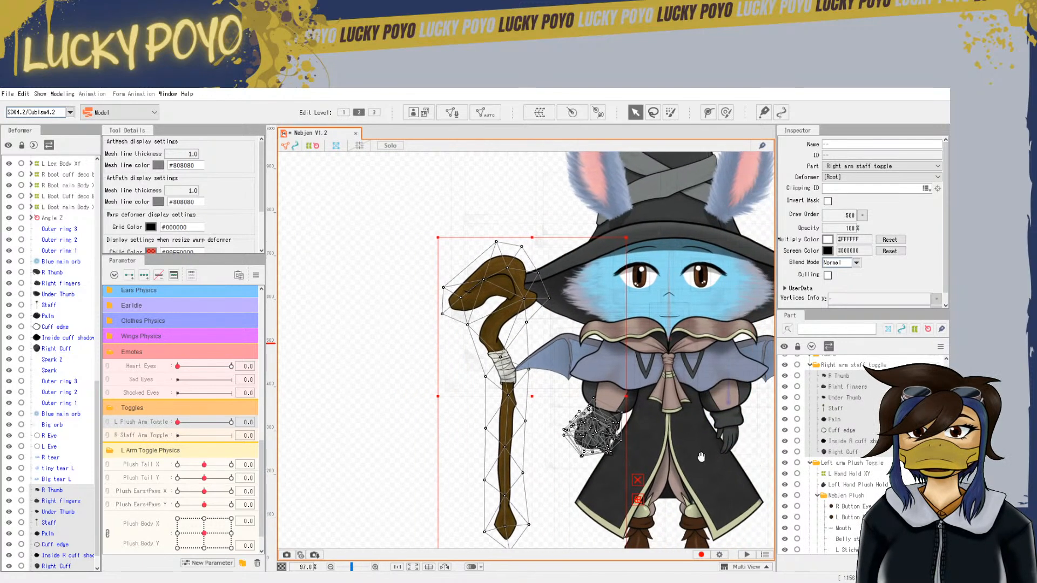
pyautogui.click(352, 408)
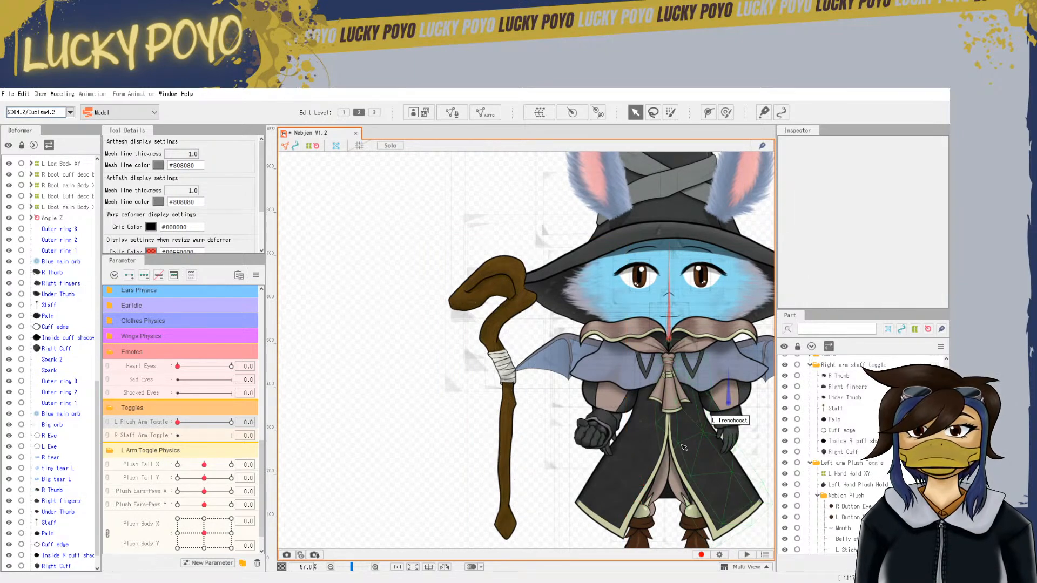
# Try to move the Right fingers, Under Thumb, Palm and cuff meshes up to the character's right forearm, leaving out R Thumb and Staff
pyautogui.scroll(2, 684, 447)
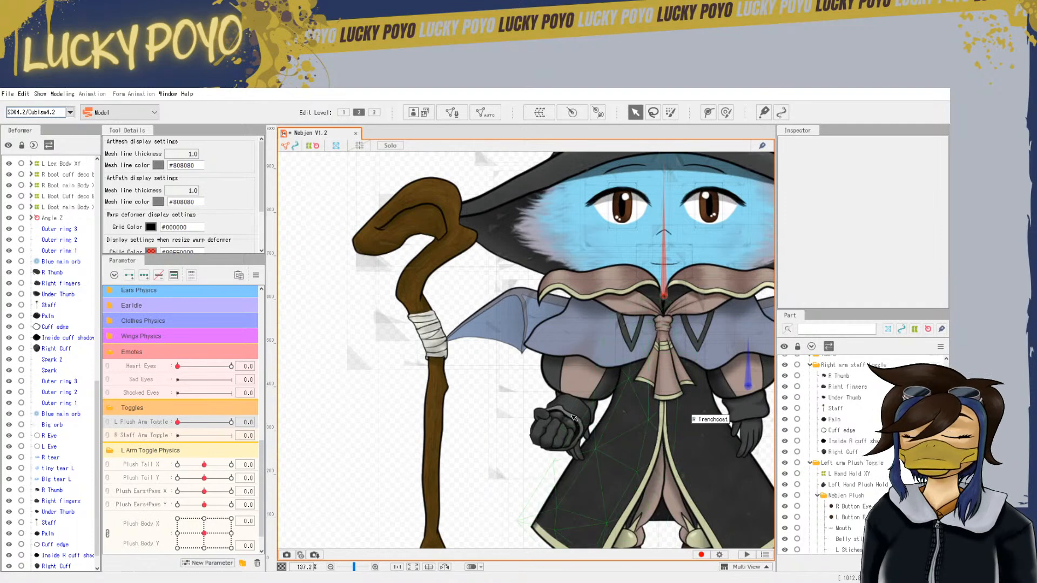
pyautogui.click(842, 389)
pyautogui.keyDown('ctrl'); pyautogui.click(843, 399); pyautogui.keyUp('ctrl')
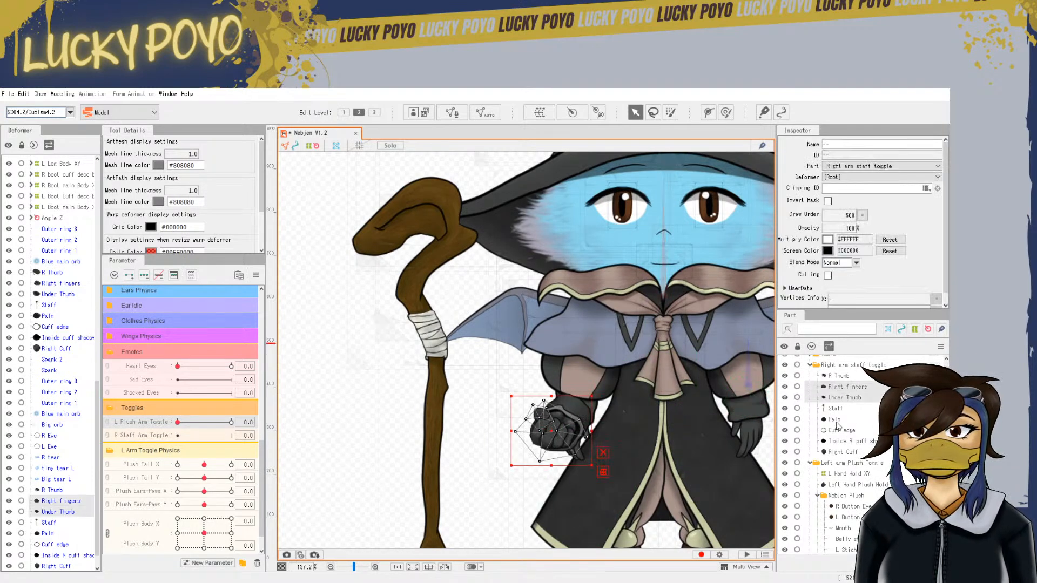
pyautogui.keyDown('ctrl'); pyautogui.click(835, 421); pyautogui.keyUp('ctrl')
pyautogui.keyDown('ctrl'); pyautogui.click(838, 431); pyautogui.keyUp('ctrl')
pyautogui.keyDown('ctrl'); pyautogui.click(840, 441); pyautogui.keyUp('ctrl')
pyautogui.keyDown('ctrl'); pyautogui.click(839, 452); pyautogui.keyUp('ctrl')
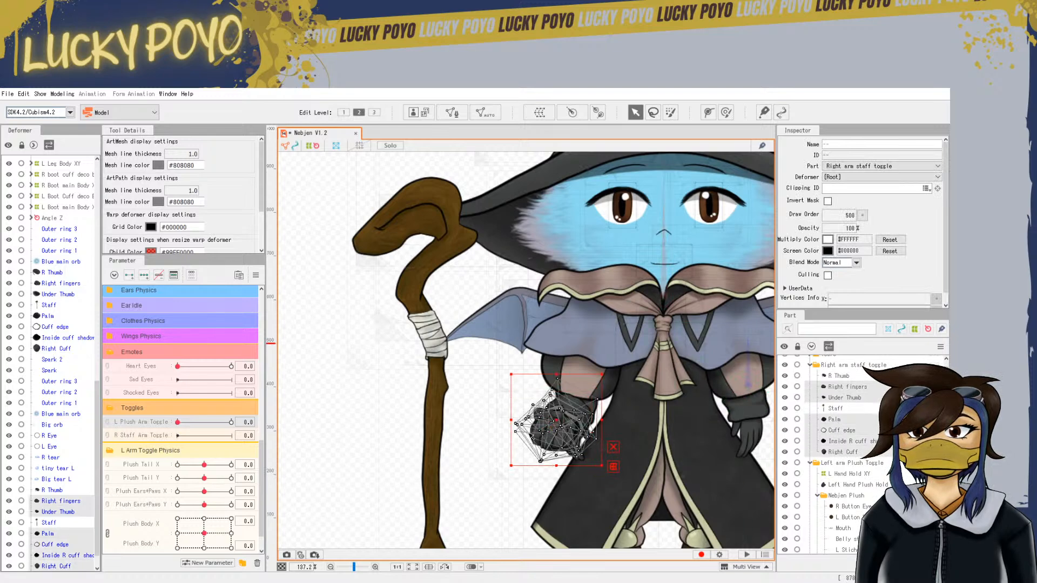
pyautogui.moveTo(556, 419); pyautogui.dragTo(560, 401)
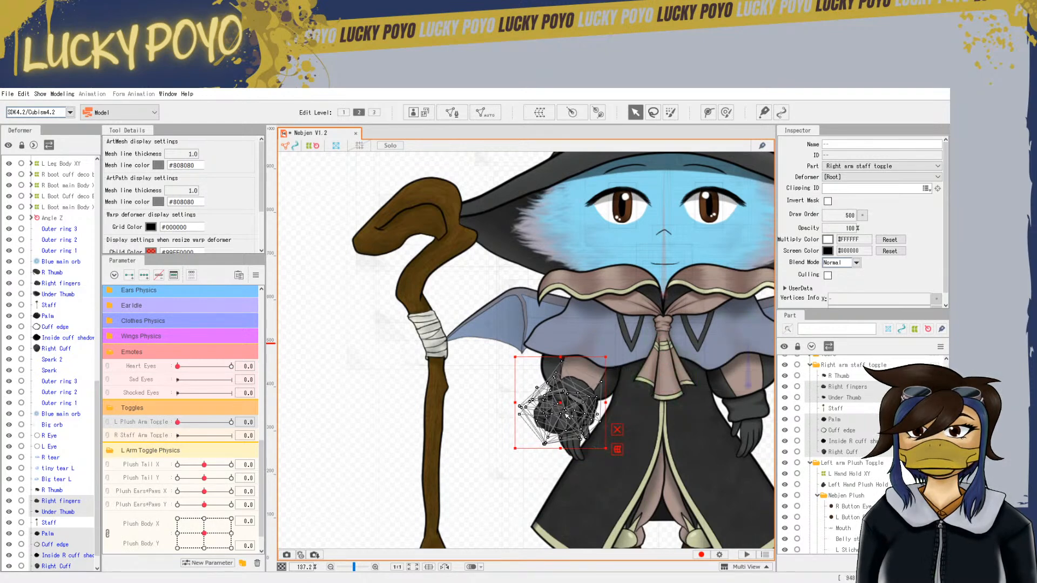
pyautogui.moveTo(560, 405)
pyautogui.mouseDown()
pyautogui.moveTo(539, 405)
pyautogui.moveTo(549, 409)
pyautogui.mouseUp()
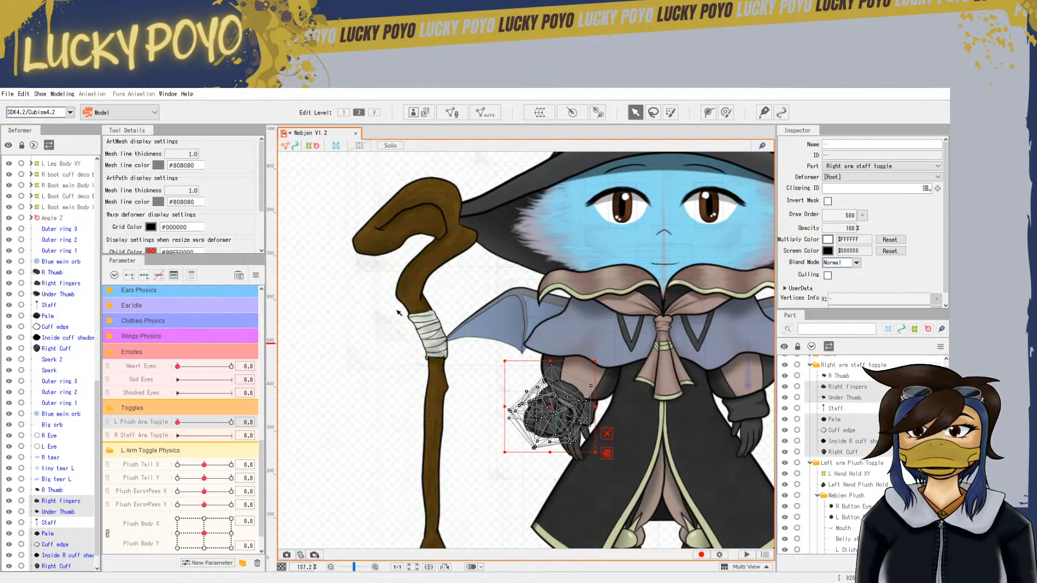
# Try to rotate the Staff mesh clockwise on its own, and undo the rotation
pyautogui.scroll(-3, 565, 404)
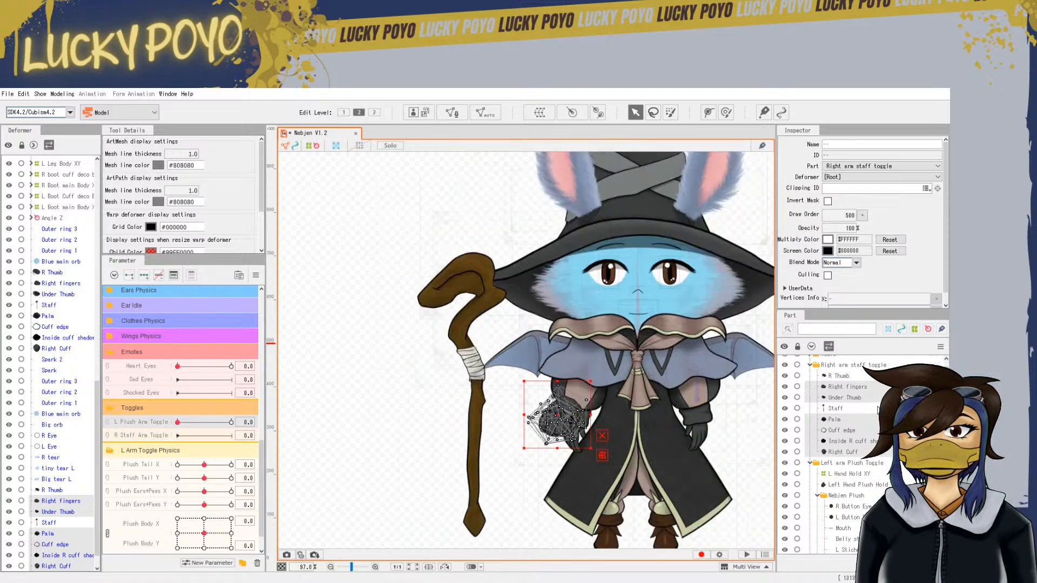
pyautogui.click(475, 378)
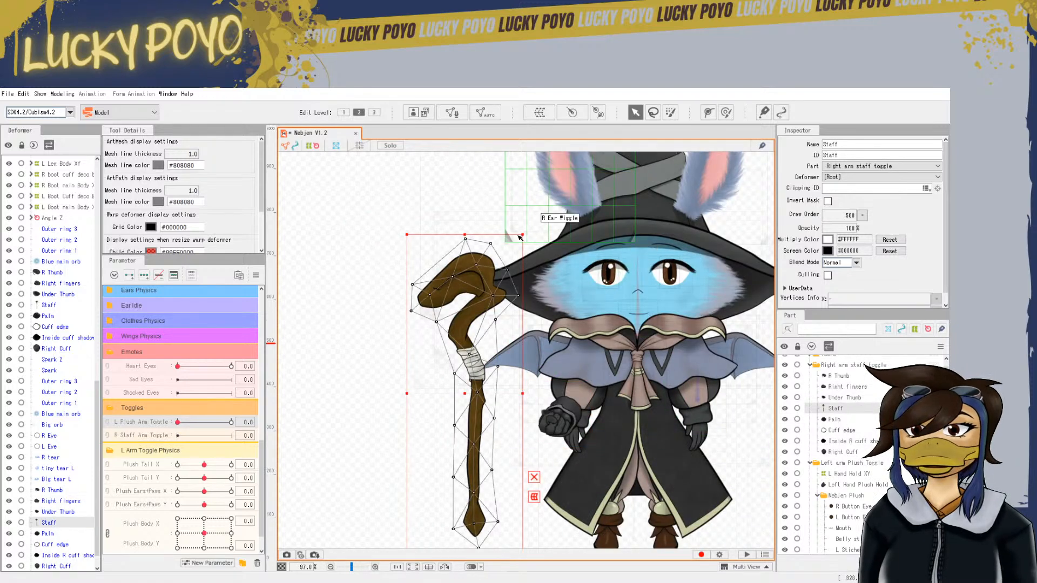
pyautogui.moveTo(518, 239); pyautogui.dragTo(560, 305)
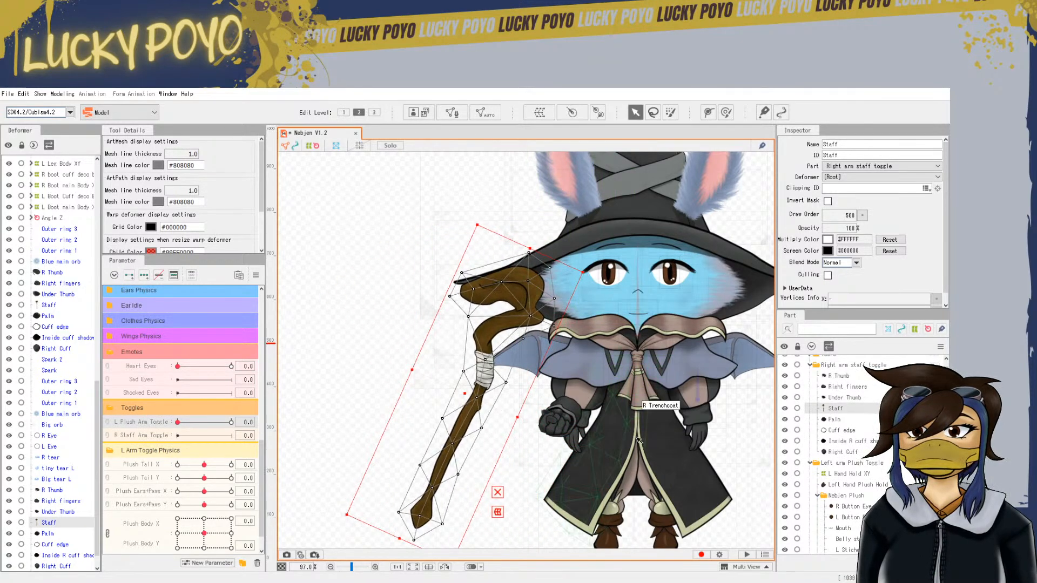
pyautogui.click(23, 94)
pyautogui.click(38, 106)
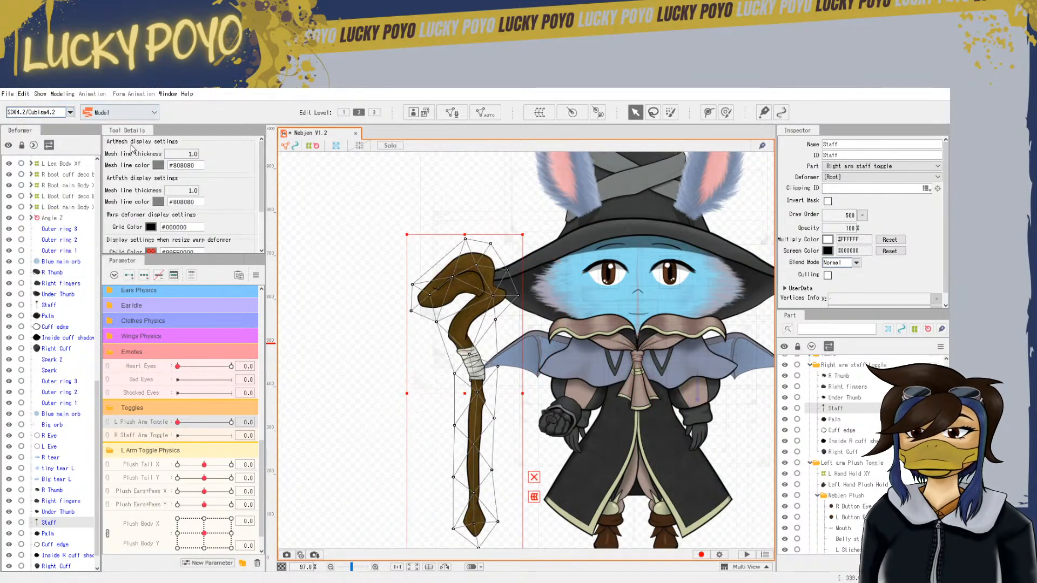
# Undo the last two moves of the hand and cuff meshes
pyautogui.click(23, 94)
pyautogui.click(38, 107)
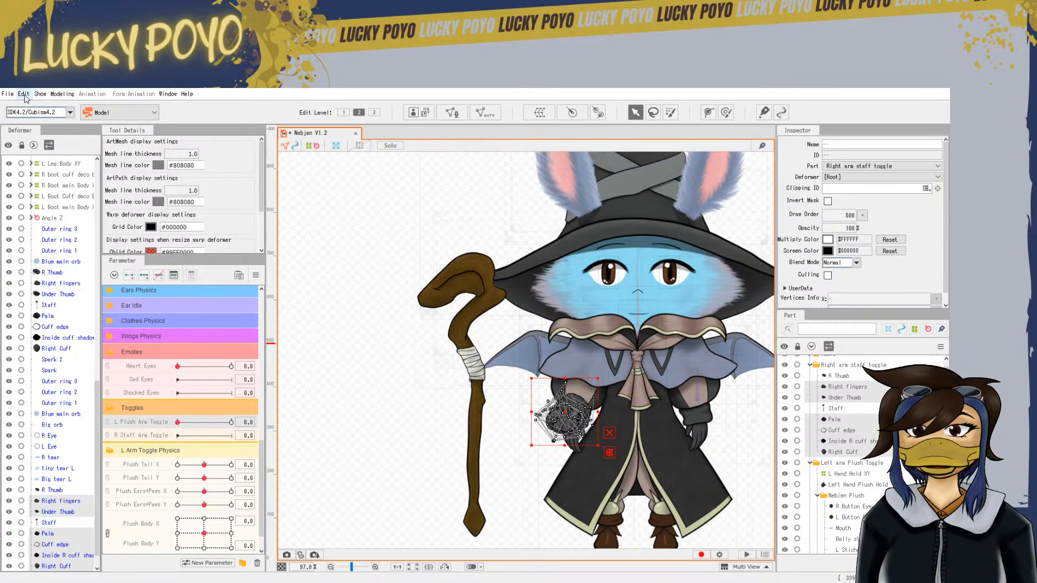
pyautogui.click(24, 94)
pyautogui.click(38, 108)
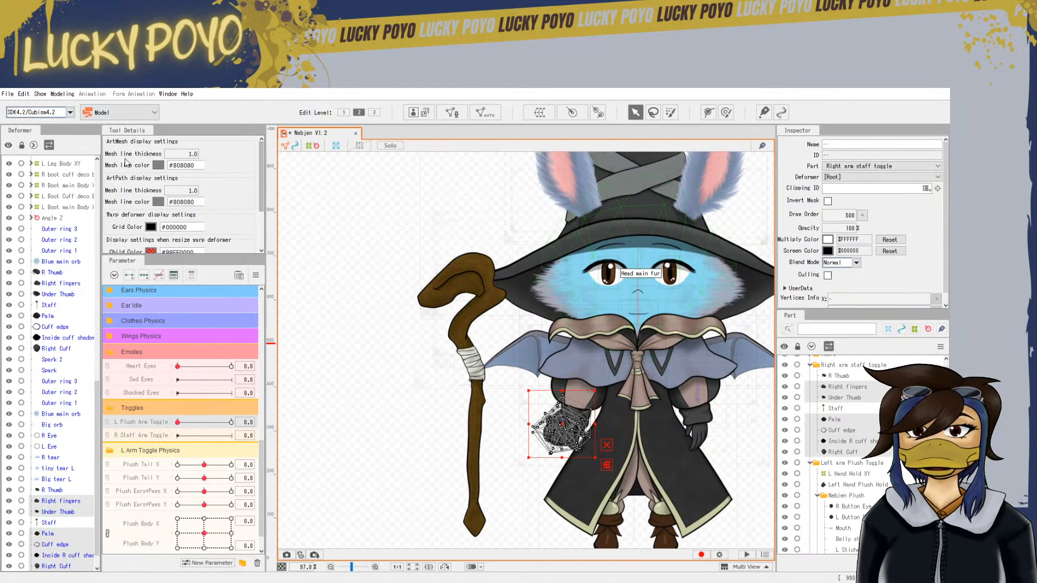
# Add R Thumb to the selected hand and cuff meshes, move them up to the right forearm and rotate them slightly clockwise
pyautogui.keyDown('ctrl'); pyautogui.click(846, 375); pyautogui.keyUp('ctrl')
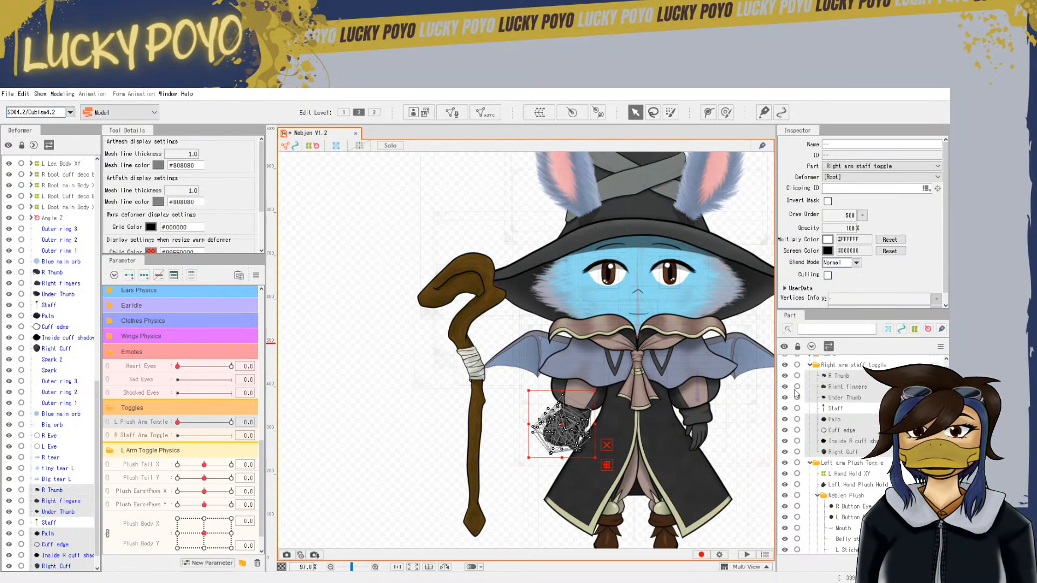
pyautogui.moveTo(558, 423); pyautogui.dragTo(561, 406)
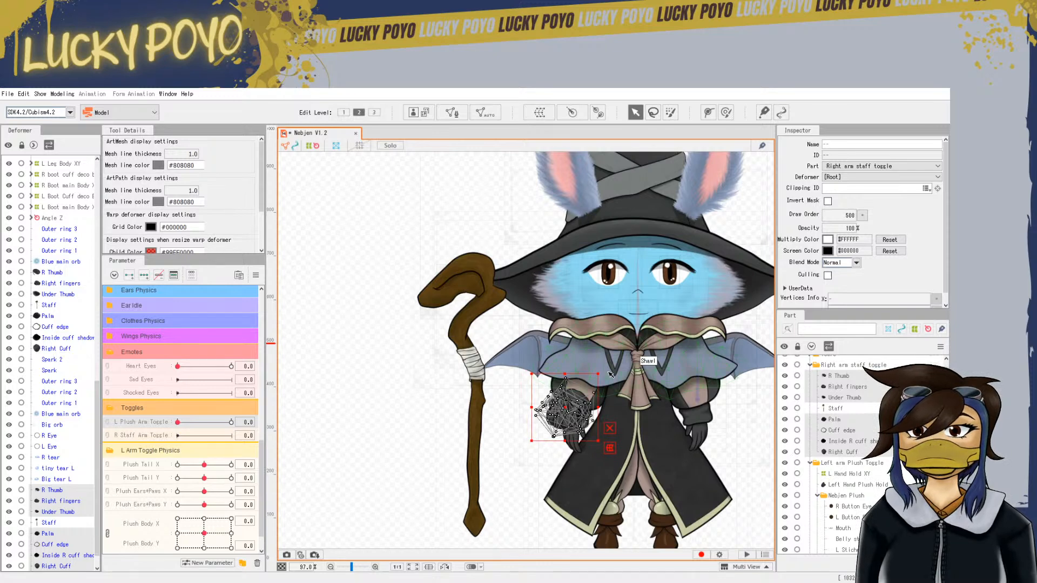
pyautogui.moveTo(602, 371); pyautogui.dragTo(610, 380)
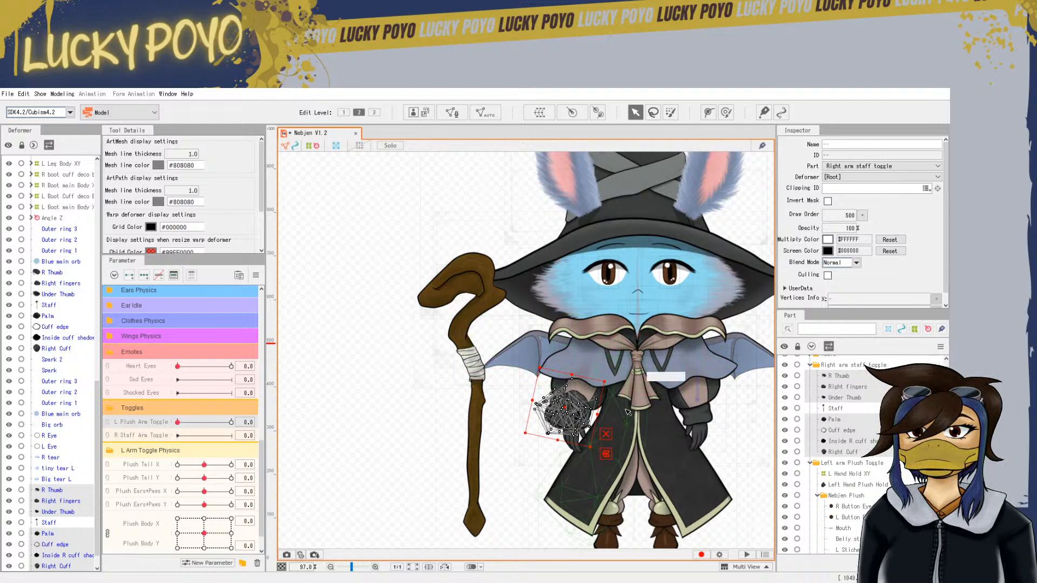
pyautogui.click(740, 445)
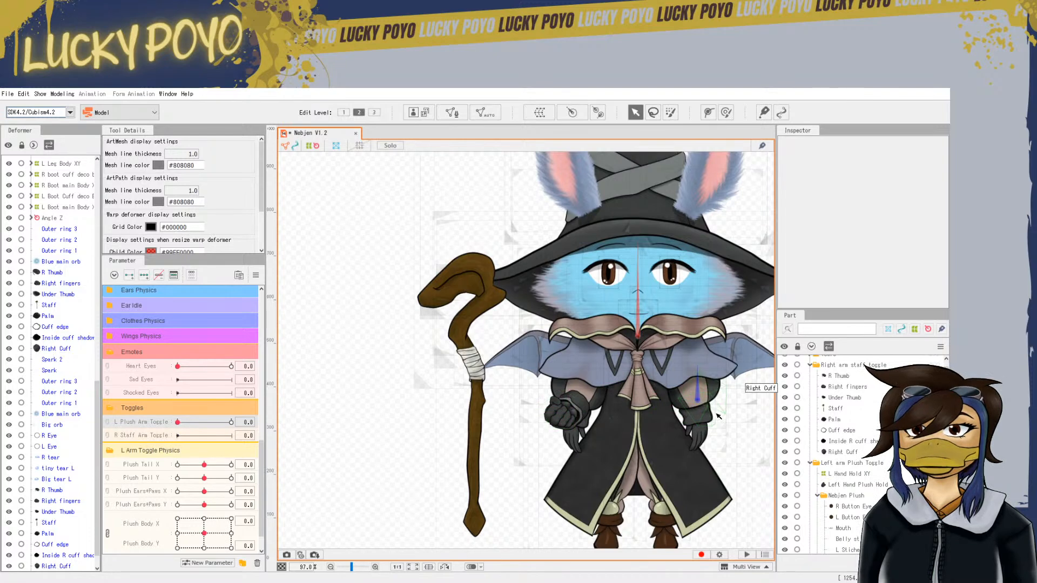
# Rotate all hand and cuff meshes except Staff further clockwise and position them over the end of the right sleeve
pyautogui.click(867, 387)
pyautogui.keyDown('ctrl'); pyautogui.click(845, 376); pyautogui.keyUp('ctrl')
pyautogui.keyDown('ctrl'); pyautogui.click(851, 398); pyautogui.keyUp('ctrl')
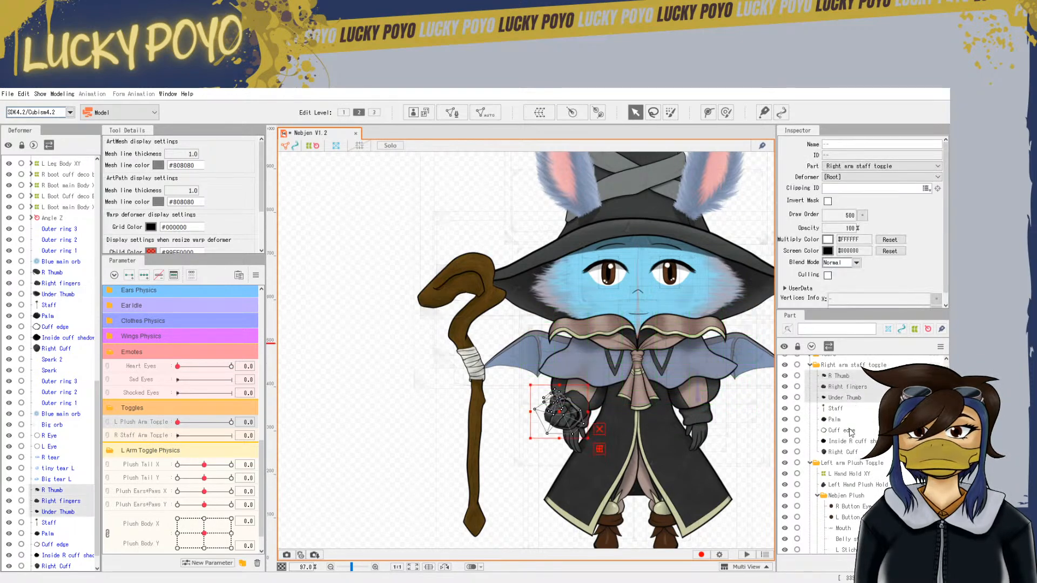
pyautogui.keyDown('ctrl'); pyautogui.click(846, 421); pyautogui.keyUp('ctrl')
pyautogui.keyDown('ctrl'); pyautogui.click(848, 431); pyautogui.keyUp('ctrl')
pyautogui.keyDown('ctrl'); pyautogui.click(850, 442); pyautogui.keyUp('ctrl')
pyautogui.keyDown('ctrl'); pyautogui.click(847, 452); pyautogui.keyUp('ctrl')
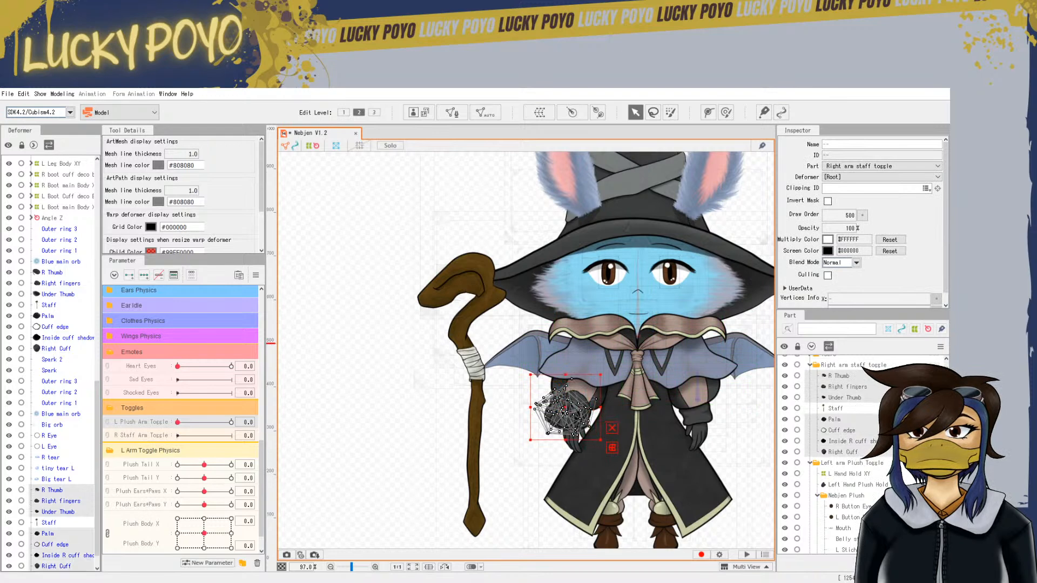
pyautogui.moveTo(562, 407); pyautogui.dragTo(552, 406)
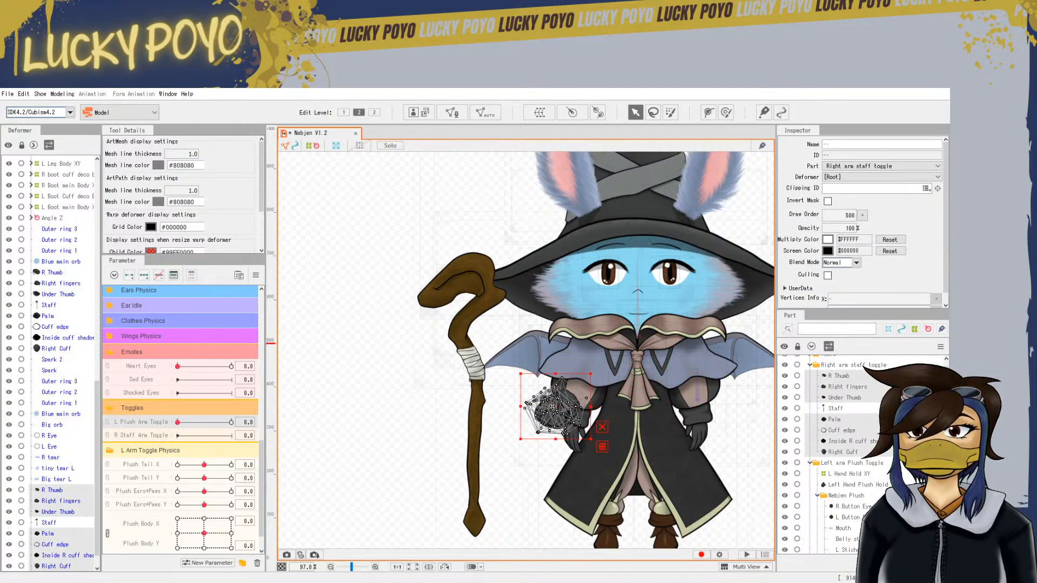
pyautogui.moveTo(594, 367); pyautogui.dragTo(609, 383)
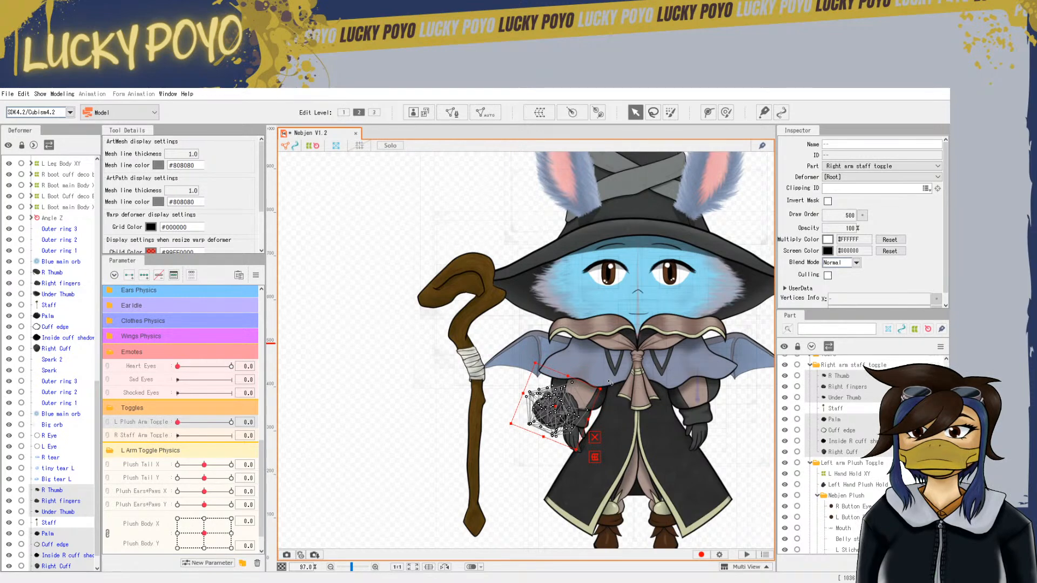
pyautogui.moveTo(554, 409); pyautogui.dragTo(561, 407)
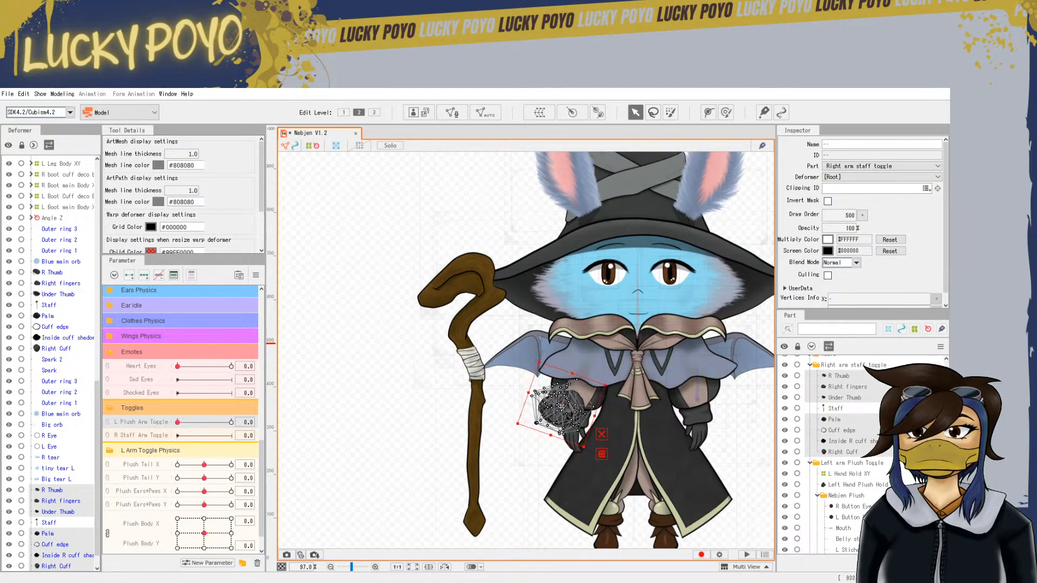
pyautogui.click(748, 450)
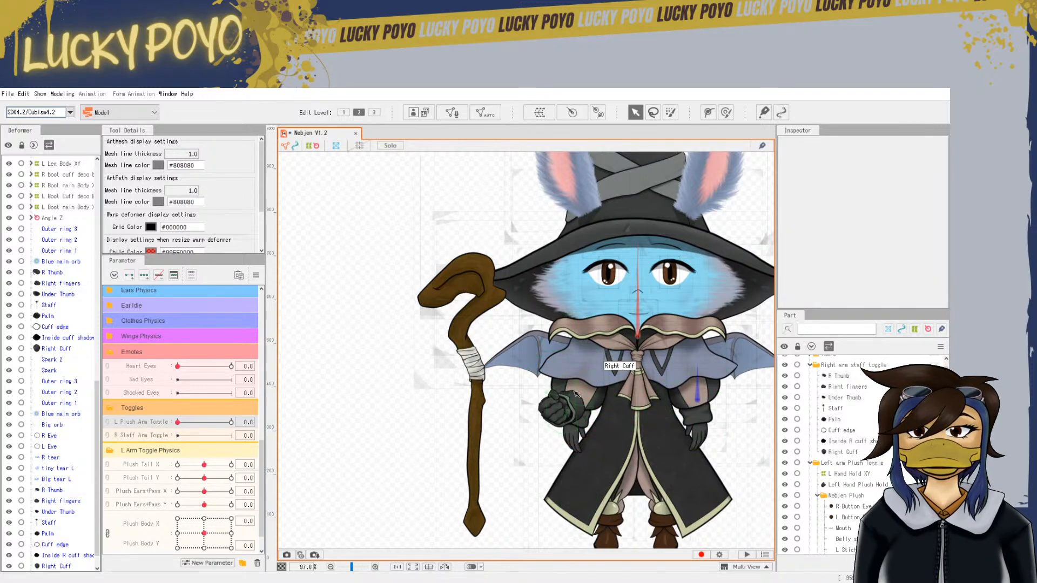
# Rotate the Staff mesh counterclockwise and place it diagonally through the closed hand, just below the bandage wrap
pyautogui.scroll(3, 587, 414)
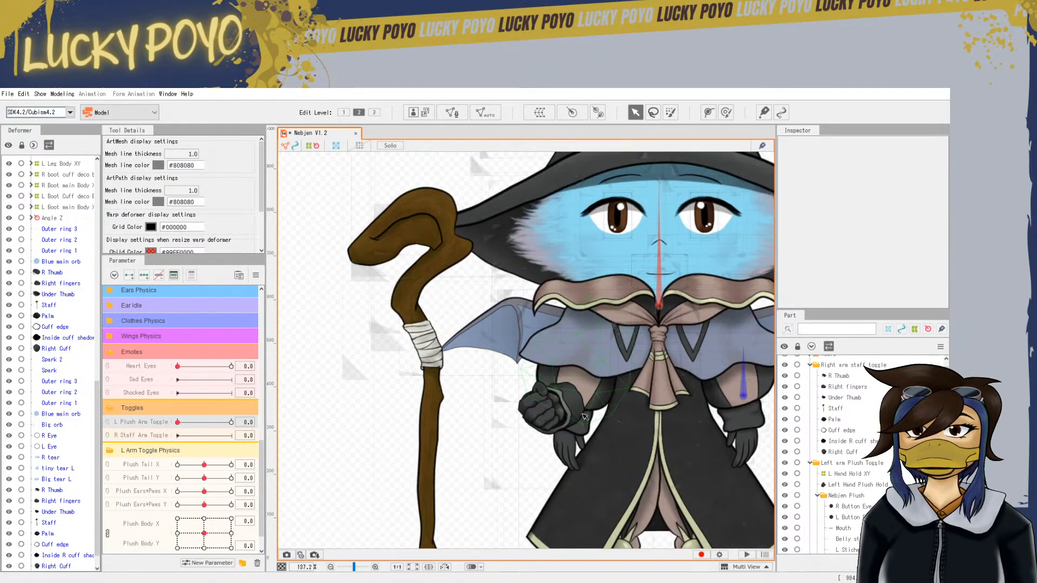
pyautogui.scroll(3, 587, 414)
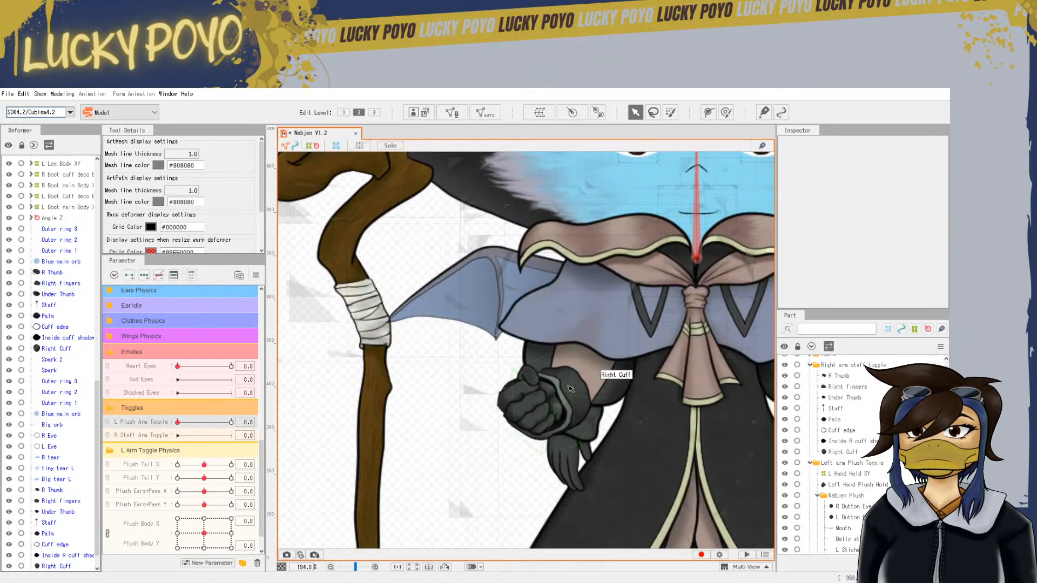
pyautogui.scroll(-6, 570, 389)
pyautogui.click(835, 409)
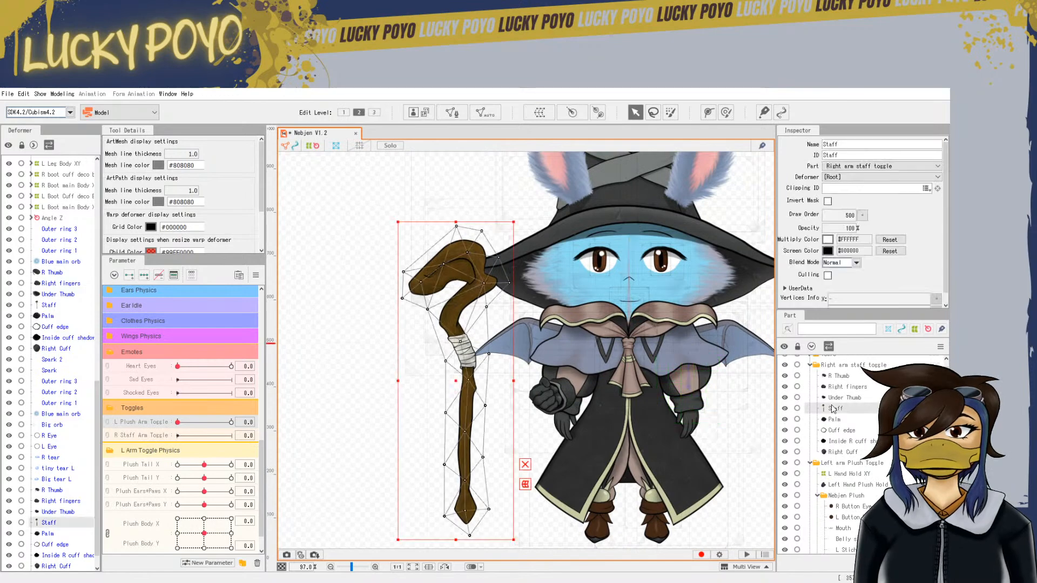
pyautogui.moveTo(526, 229); pyautogui.dragTo(408, 208)
pyautogui.moveTo(460, 377); pyautogui.dragTo(524, 389)
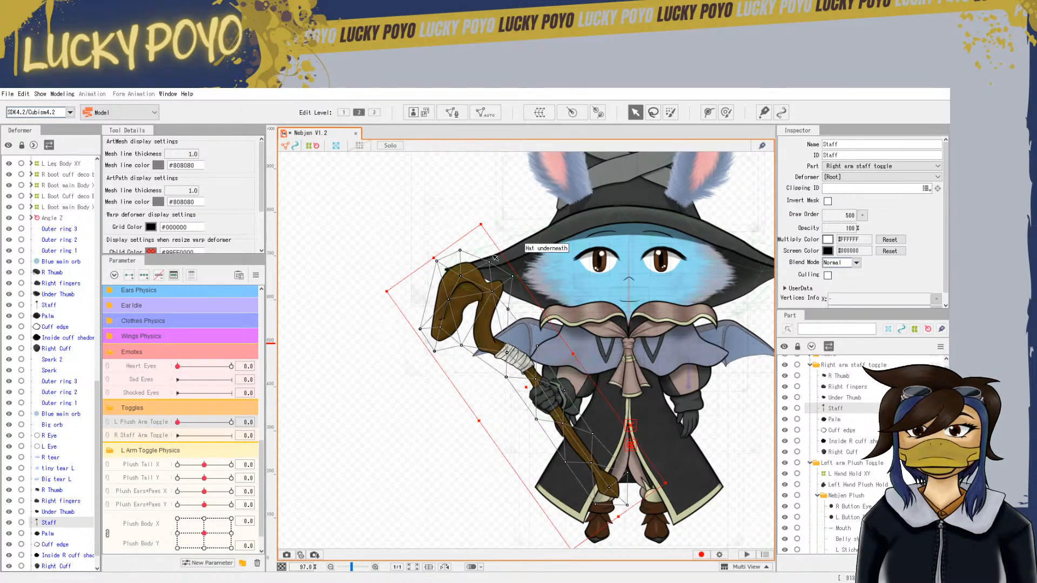
pyautogui.moveTo(483, 216); pyautogui.dragTo(476, 218)
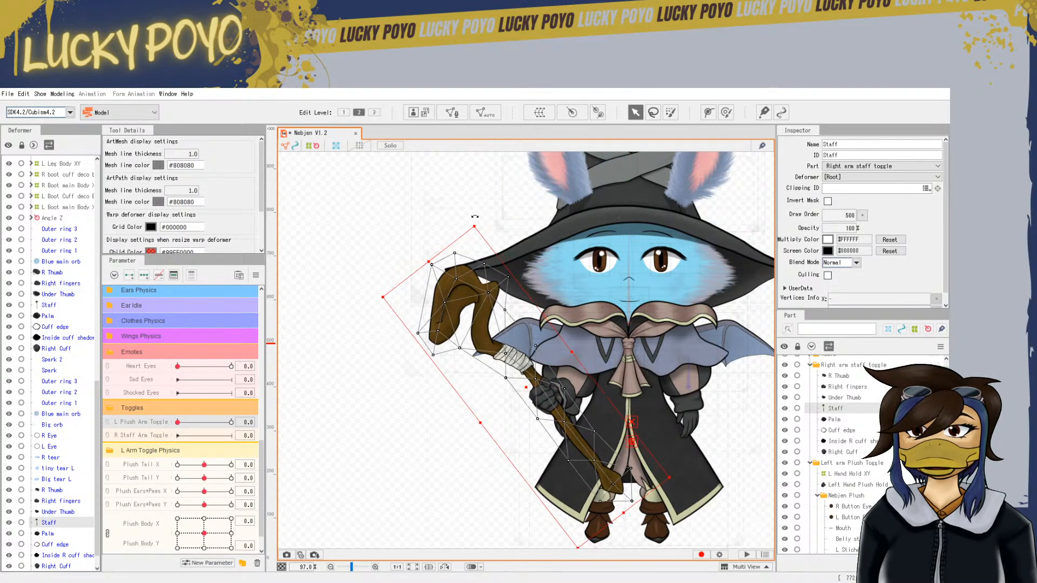
pyautogui.moveTo(527, 387); pyautogui.dragTo(520, 381)
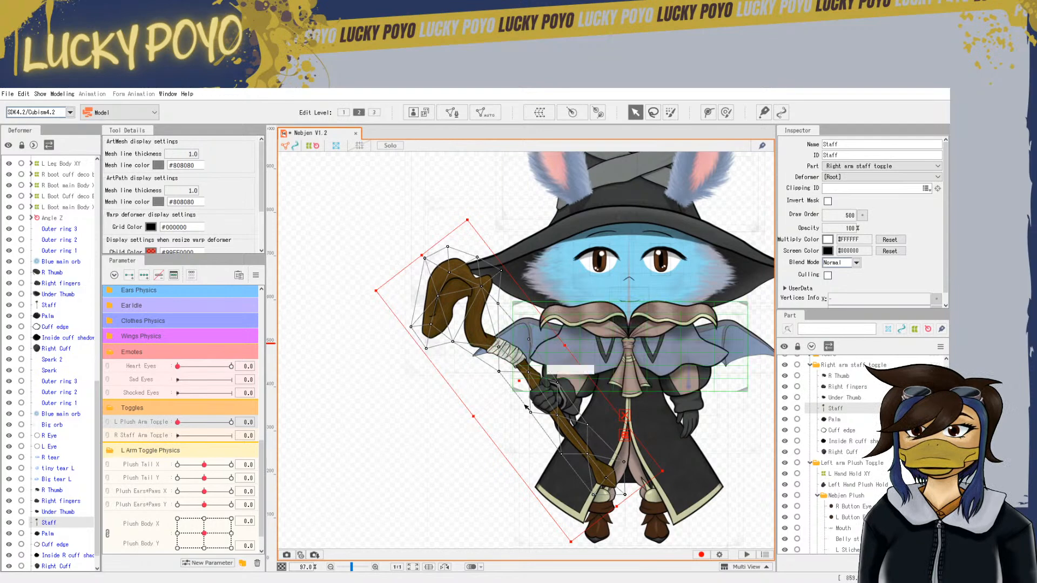
# Narrow the Staff mesh slightly from both long sides and re-centre it in the hand's grip
pyautogui.scroll(3, 540, 398)
pyautogui.scroll(-2, 540, 398)
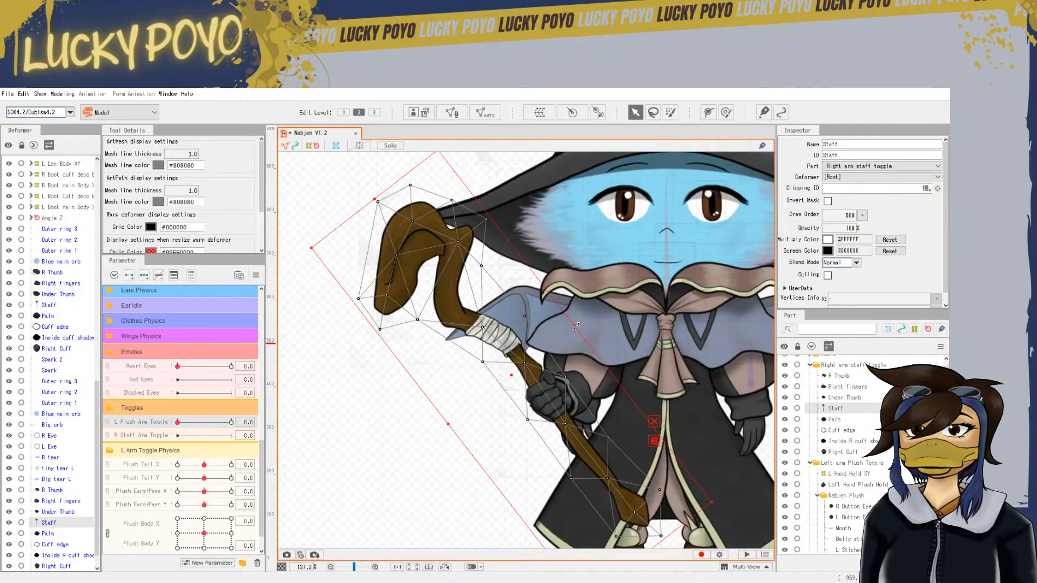
pyautogui.moveTo(576, 326); pyautogui.dragTo(571, 327)
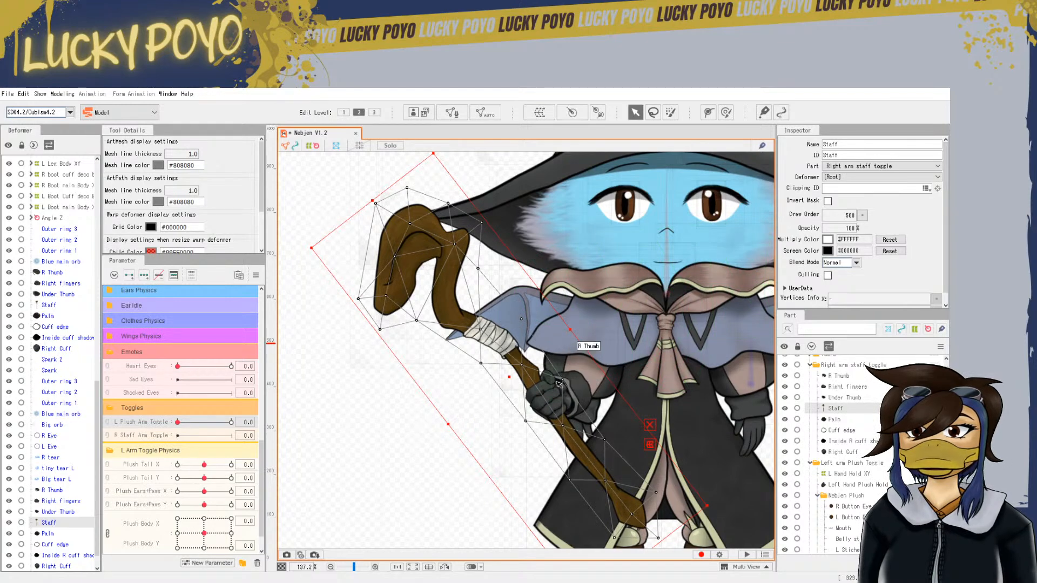
pyautogui.moveTo(448, 424); pyautogui.dragTo(452, 420)
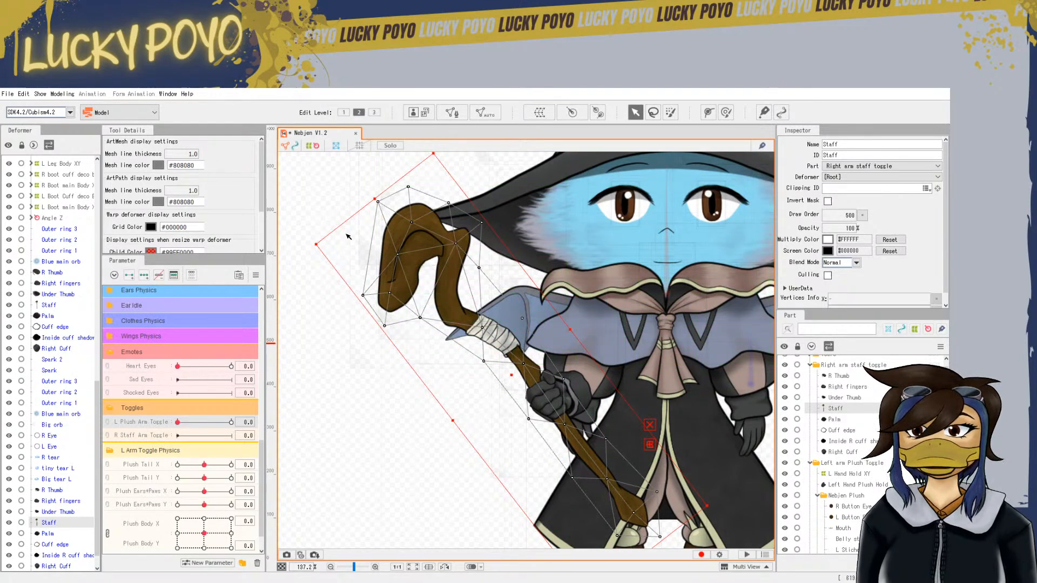
pyautogui.moveTo(508, 371); pyautogui.dragTo(515, 381)
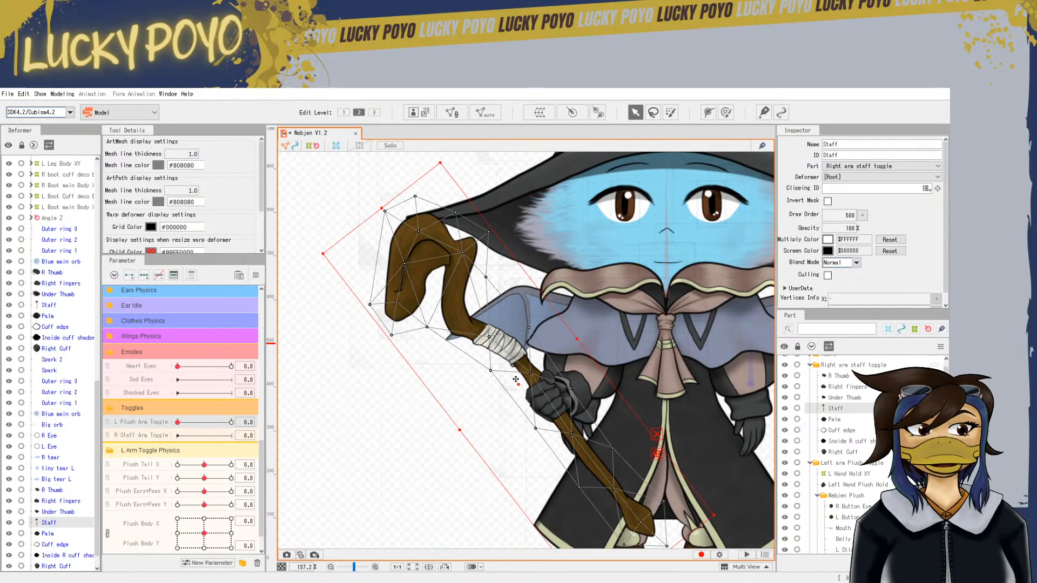
pyautogui.scroll(-2, 515, 378)
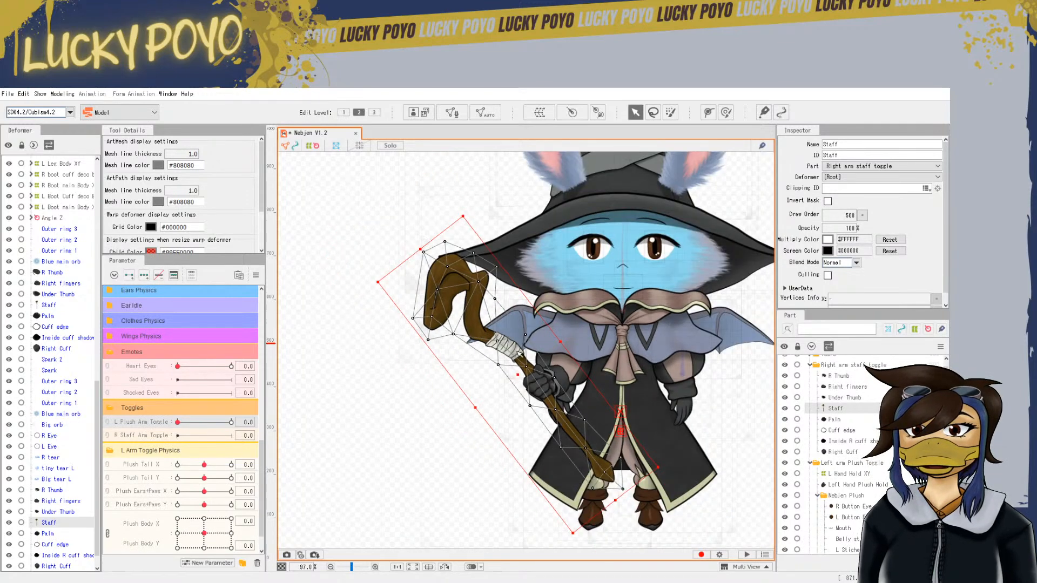
pyautogui.click(767, 425)
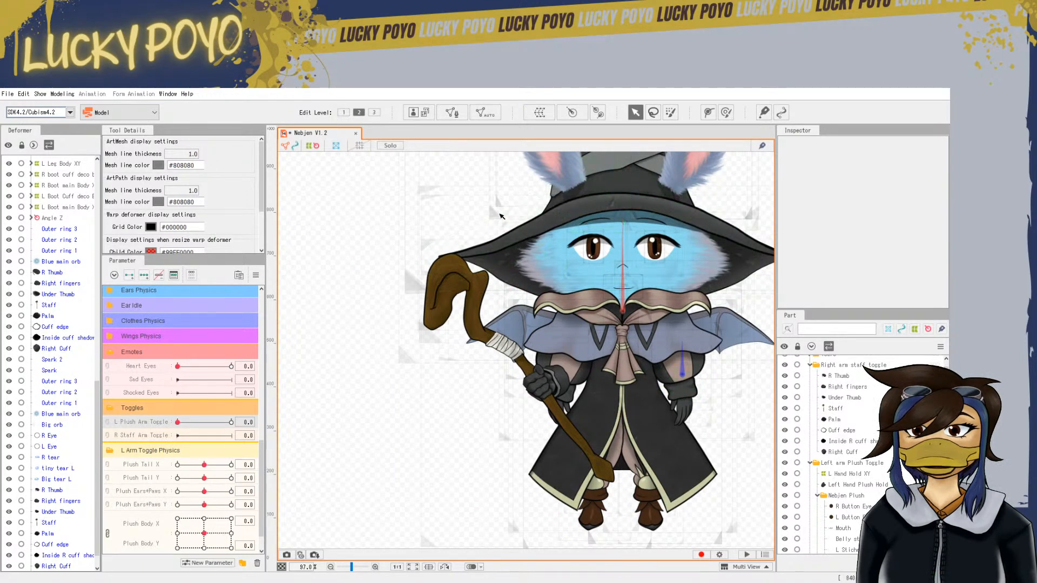
pyautogui.click(452, 272)
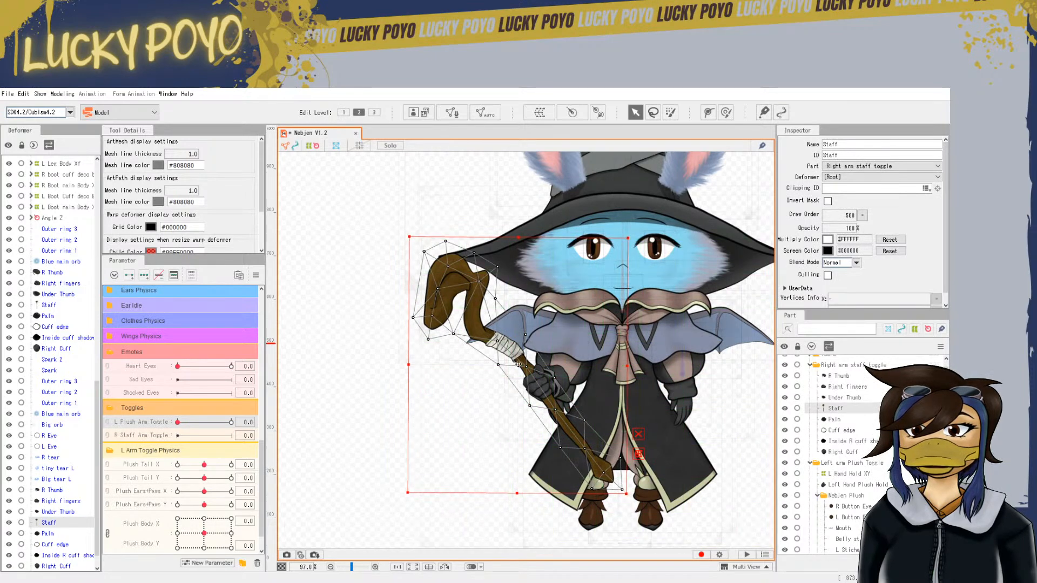
pyautogui.moveTo(517, 365); pyautogui.dragTo(518, 365)
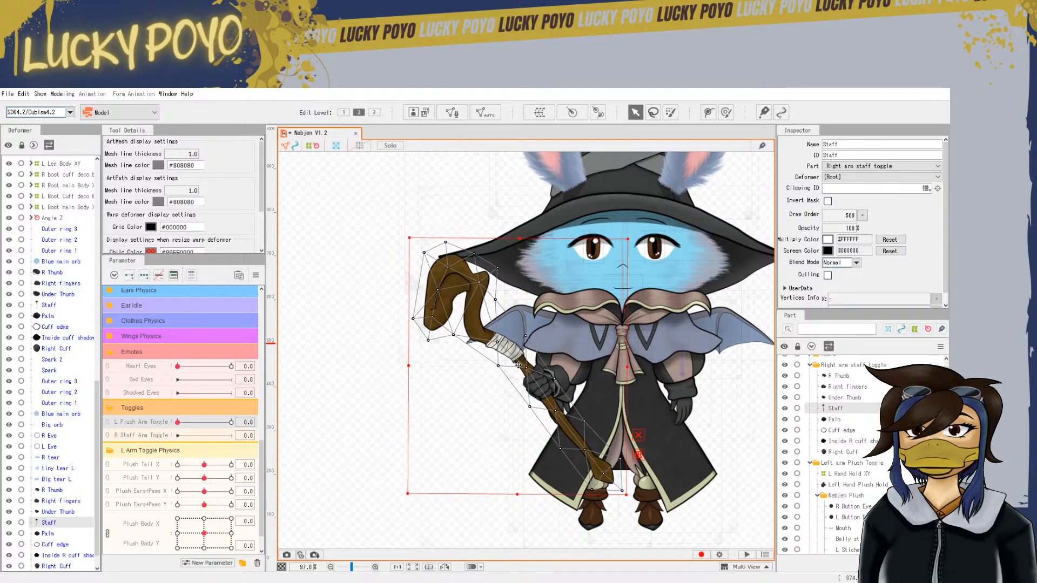
# Nudge the Staff mesh slightly sideways to centre its shaft in the closed hand's grip
pyautogui.scroll(2, 540, 362)
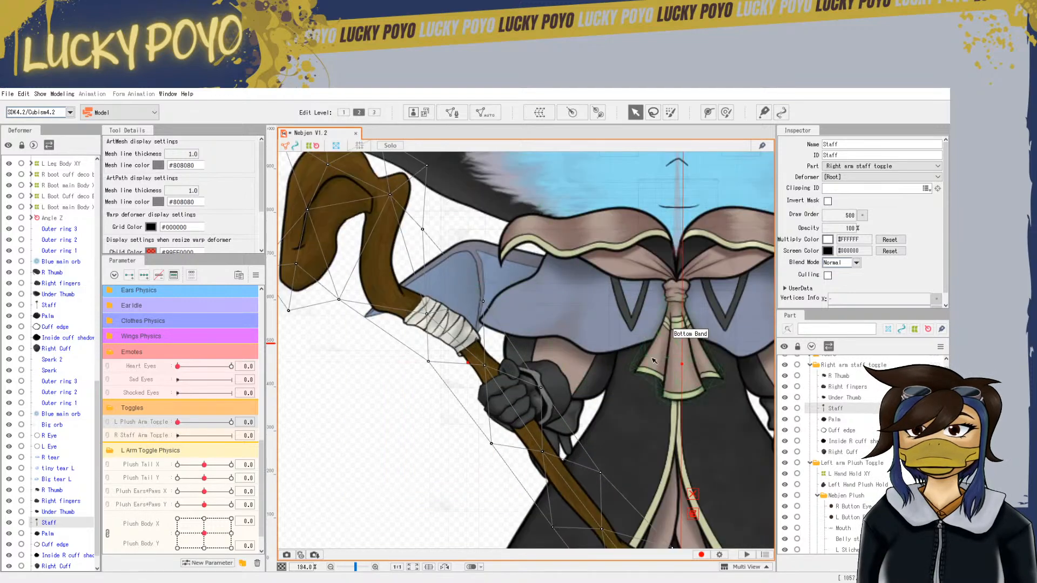
pyautogui.moveTo(682, 364); pyautogui.dragTo(676, 365)
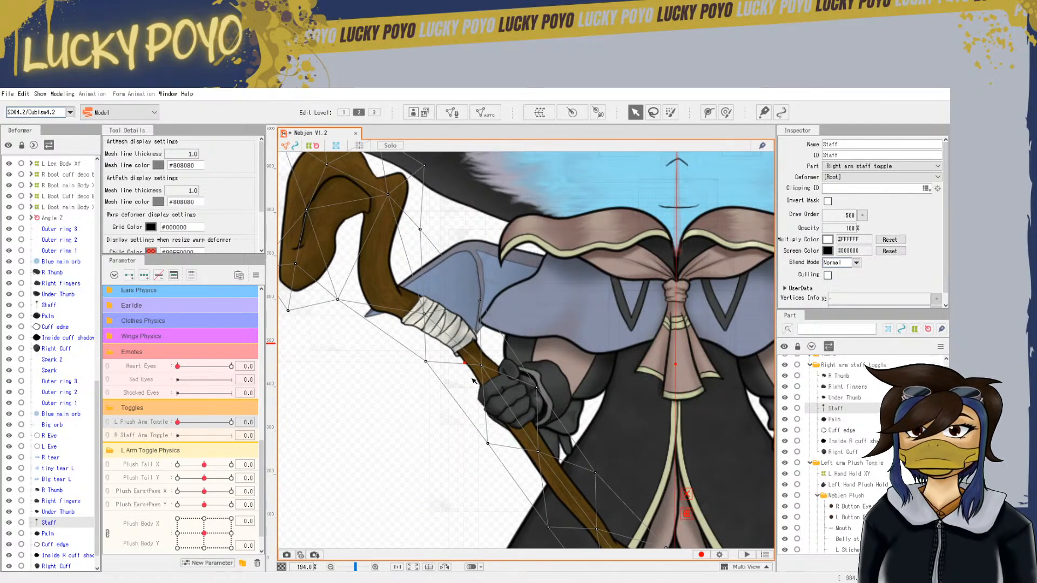
pyautogui.moveTo(464, 361); pyautogui.dragTo(467, 358)
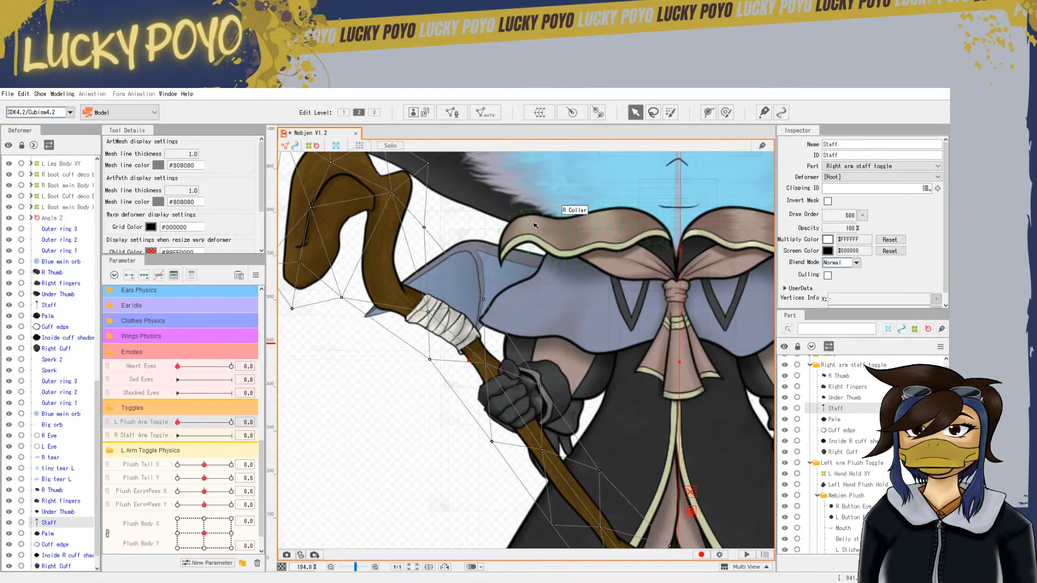
pyautogui.scroll(-3, 467, 359)
pyautogui.moveTo(642, 163); pyautogui.dragTo(642, 160)
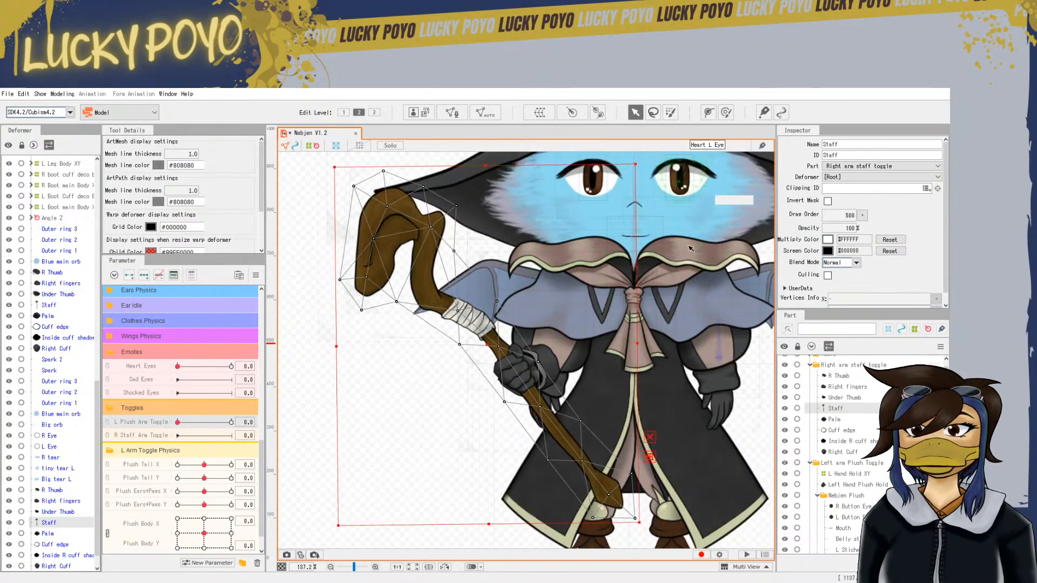
# Deselect the Staff mesh, make R Staff Arm Toggle the active parameter and save the model
pyautogui.click(772, 456)
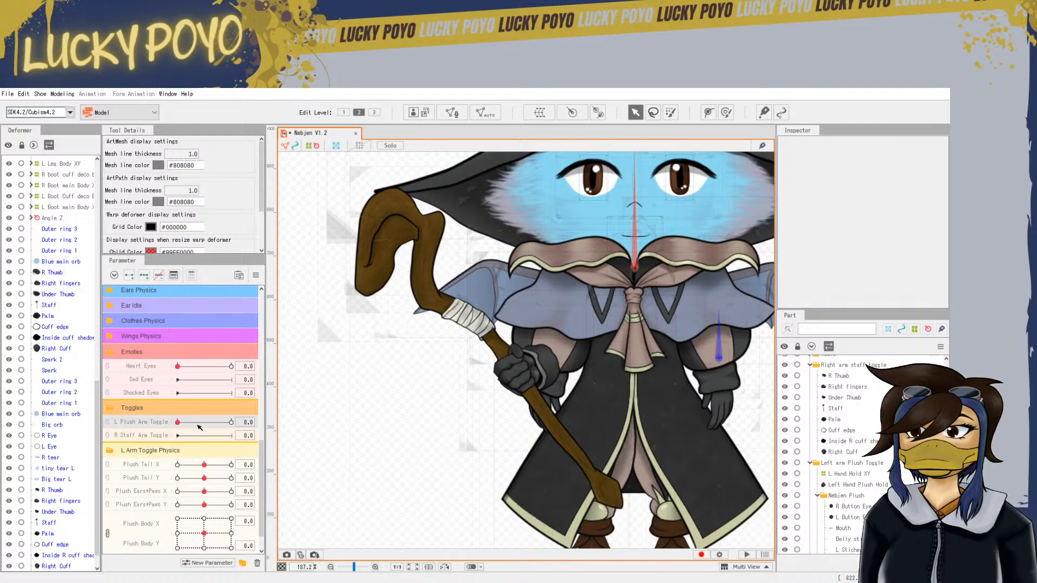
pyautogui.click(146, 436)
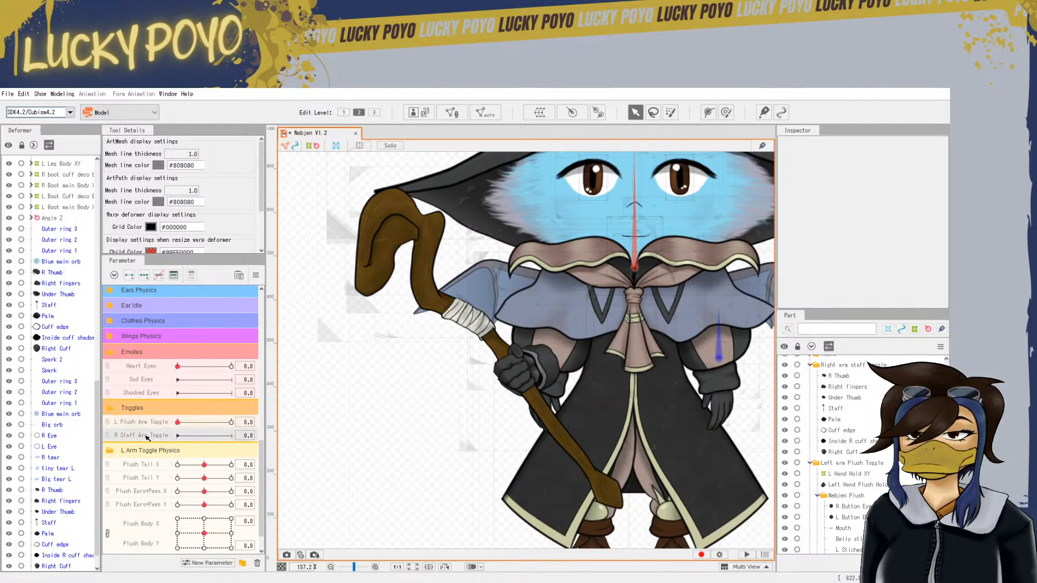
pyautogui.click(9, 94)
pyautogui.click(54, 189)
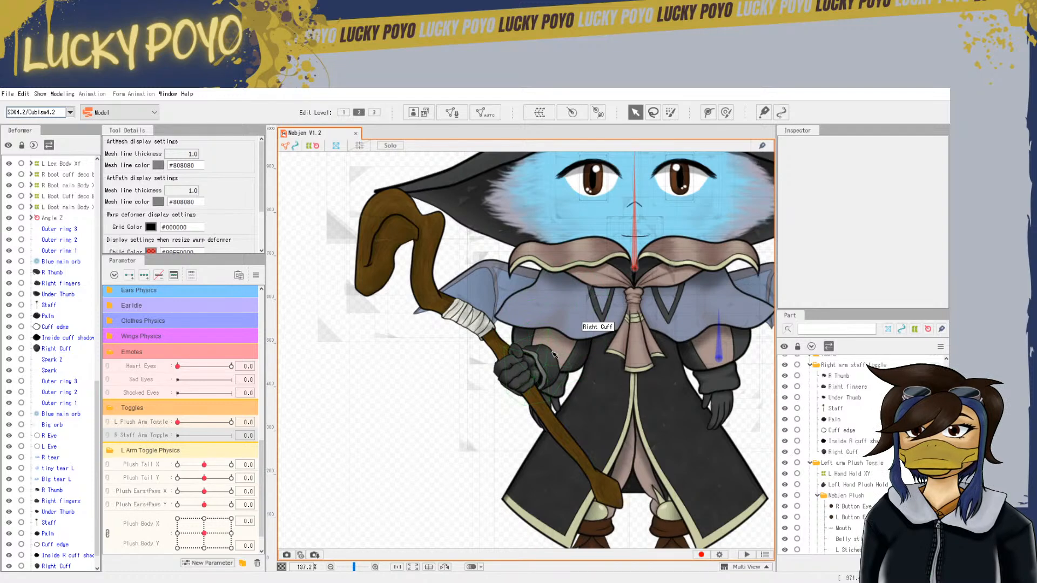
# Wrap all eight meshes of the Right arm staff toggle part in a 5 × 5 warp deformer named Main Right arm staff XY
pyautogui.click(843, 377)
pyautogui.keyDown('ctrl'); pyautogui.click(844, 387); pyautogui.keyUp('ctrl')
pyautogui.keyDown('ctrl'); pyautogui.click(842, 398); pyautogui.keyUp('ctrl')
pyautogui.keyDown('ctrl'); pyautogui.click(839, 409); pyautogui.keyUp('ctrl')
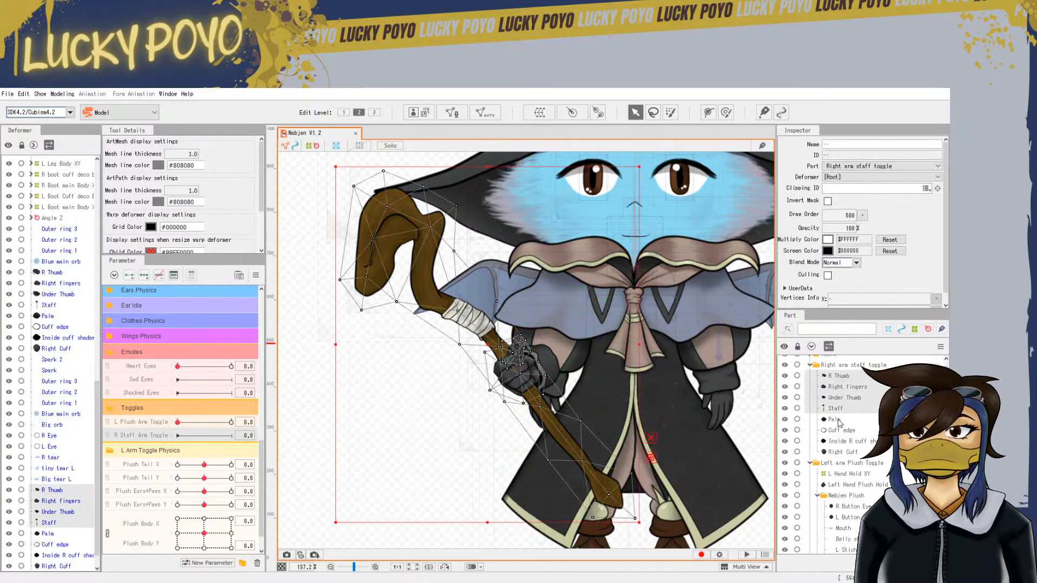
pyautogui.keyDown('ctrl'); pyautogui.click(839, 419); pyautogui.keyUp('ctrl')
pyautogui.keyDown('ctrl'); pyautogui.click(839, 430); pyautogui.keyUp('ctrl')
pyautogui.keyDown('ctrl'); pyautogui.click(839, 441); pyautogui.keyUp('ctrl')
pyautogui.keyDown('ctrl'); pyautogui.click(838, 453); pyautogui.keyUp('ctrl')
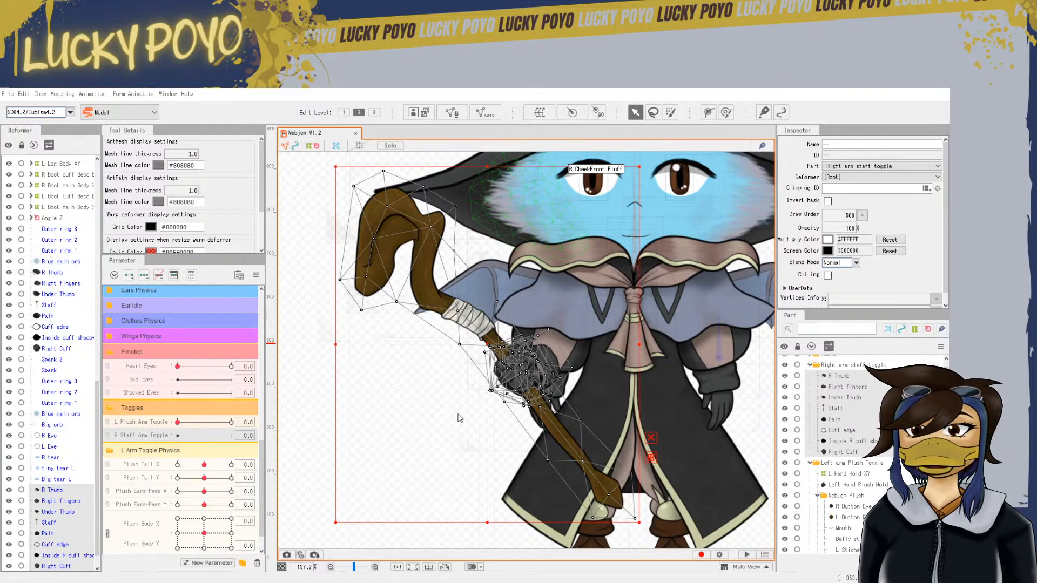
pyautogui.click(487, 430)
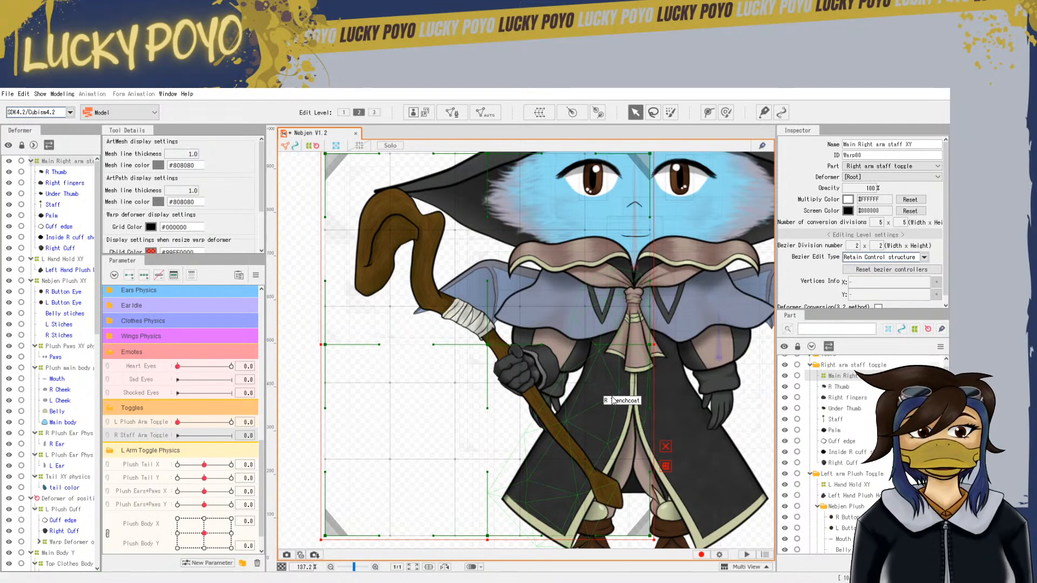
# Add two keyforms on R Staff Arm Toggle for the staff, hand and cuff meshes, with 0% opacity at parameter value 0
pyautogui.scroll(-3, 486, 432)
pyautogui.scroll(1, 447, 458)
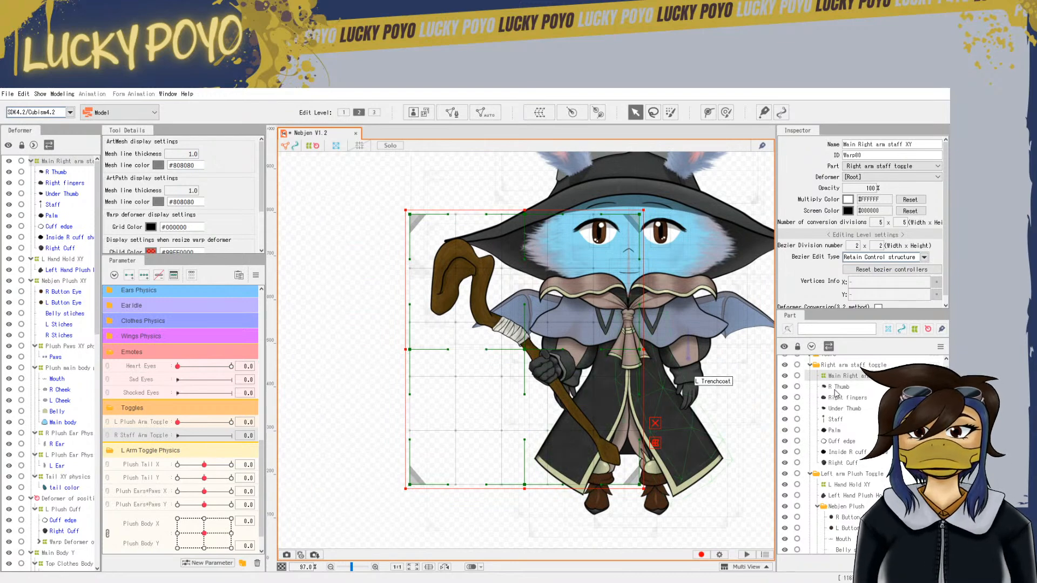
pyautogui.click(838, 387)
pyautogui.moveTo(842, 465); pyautogui.dragTo(842, 398)
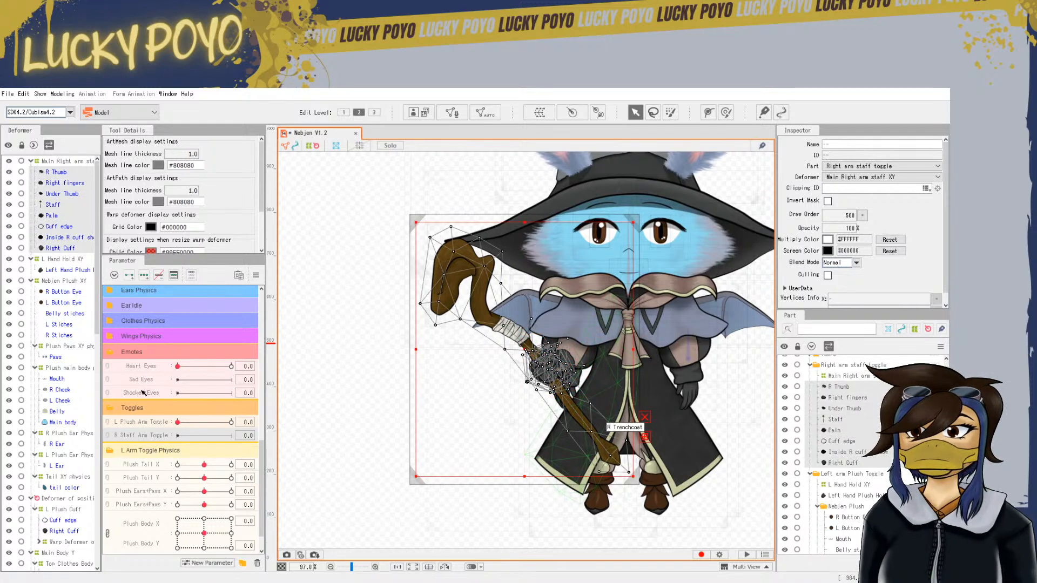
pyautogui.click(129, 275)
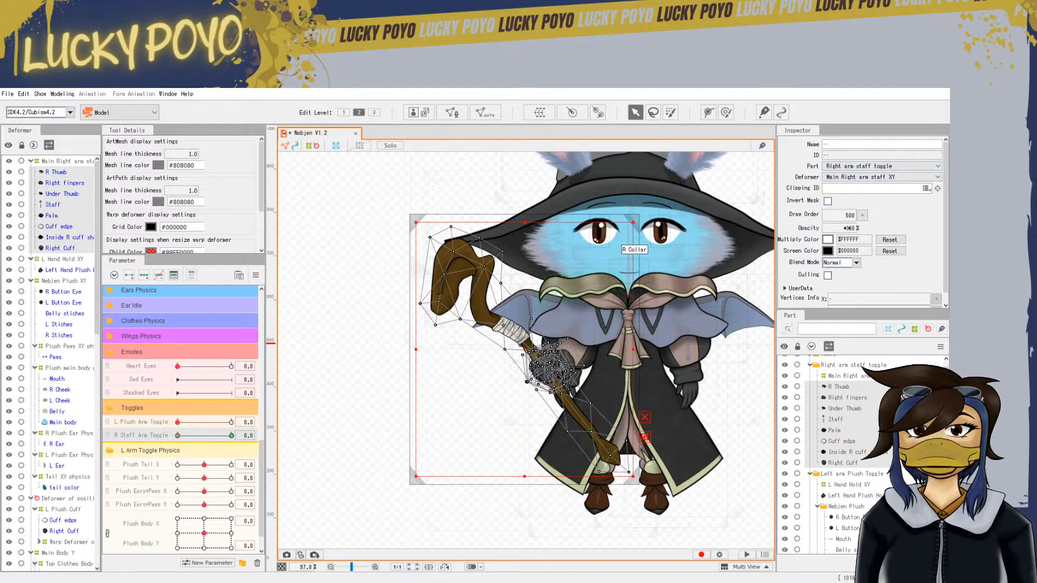
pyautogui.moveTo(851, 228); pyautogui.dragTo(834, 228)
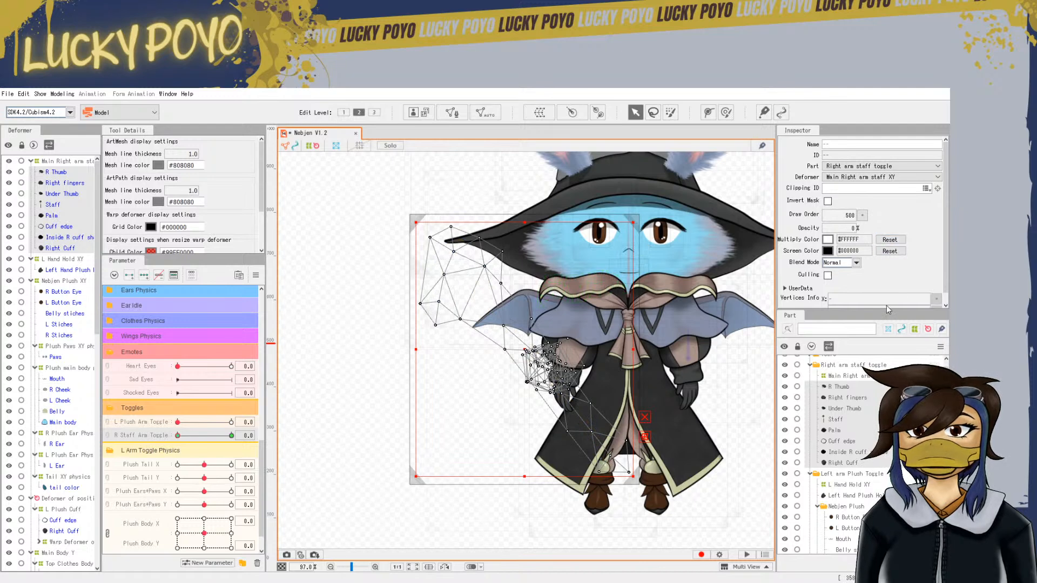
pyautogui.moveTo(178, 436); pyautogui.dragTo(261, 438)
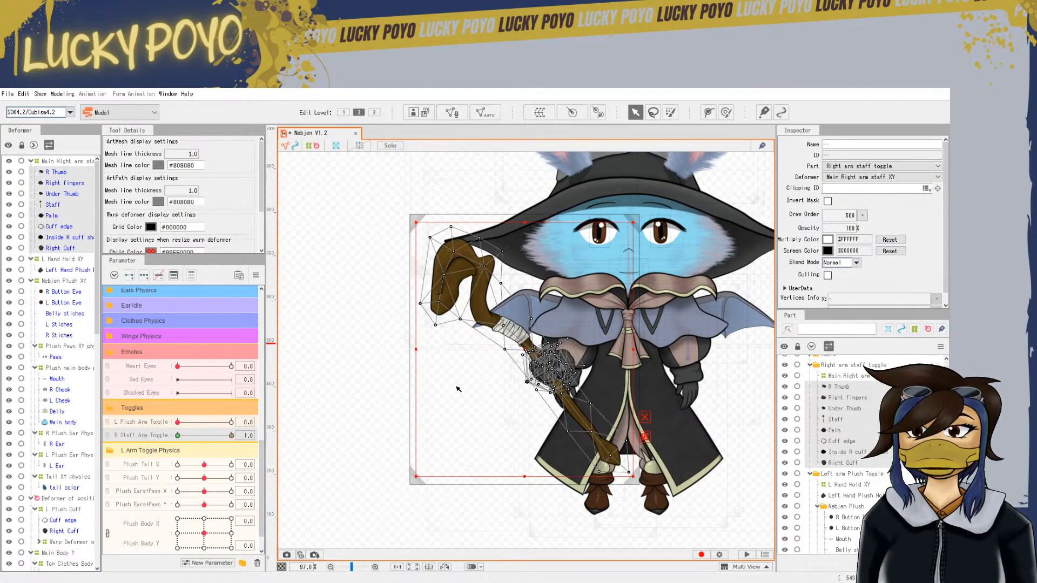
# Add two R Staff Arm Toggle keyforms to R Glove Cuff and R Glove, with 0% opacity at value 1, and test the toggle
pyautogui.click(577, 387)
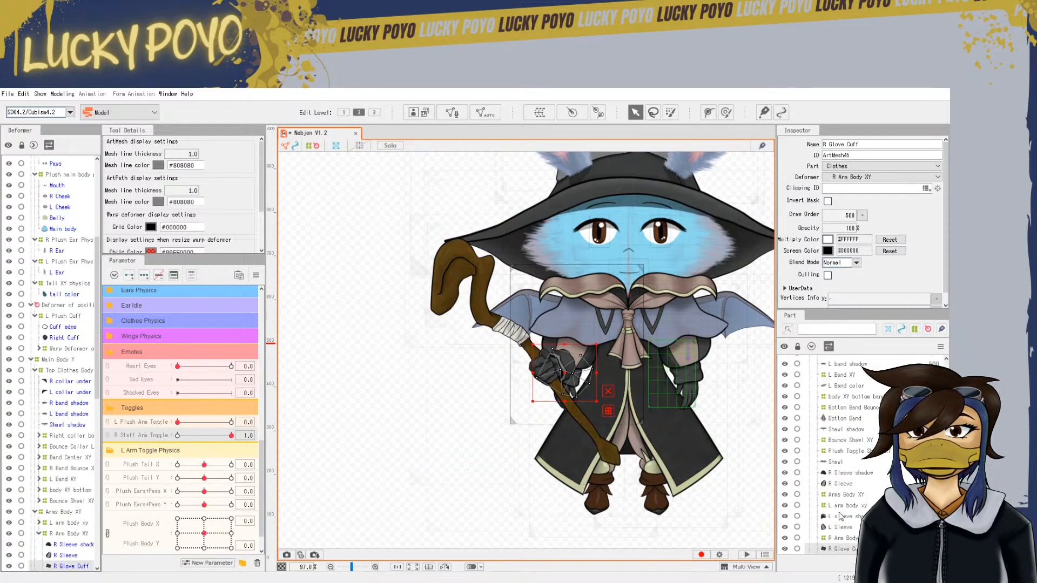
pyautogui.scroll(-2, 855, 527)
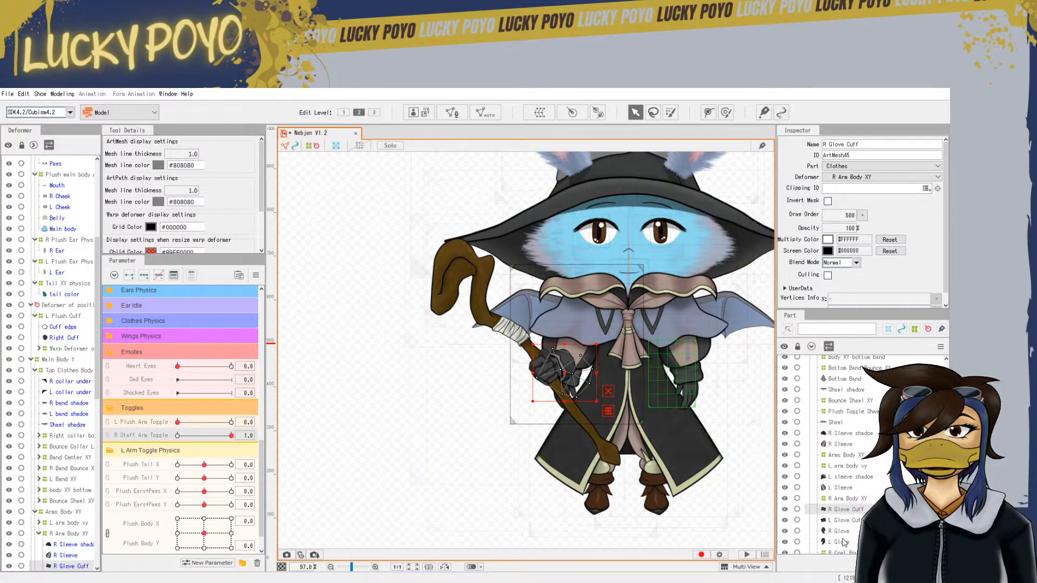
pyautogui.keyDown('ctrl'); pyautogui.click(841, 531); pyautogui.keyUp('ctrl')
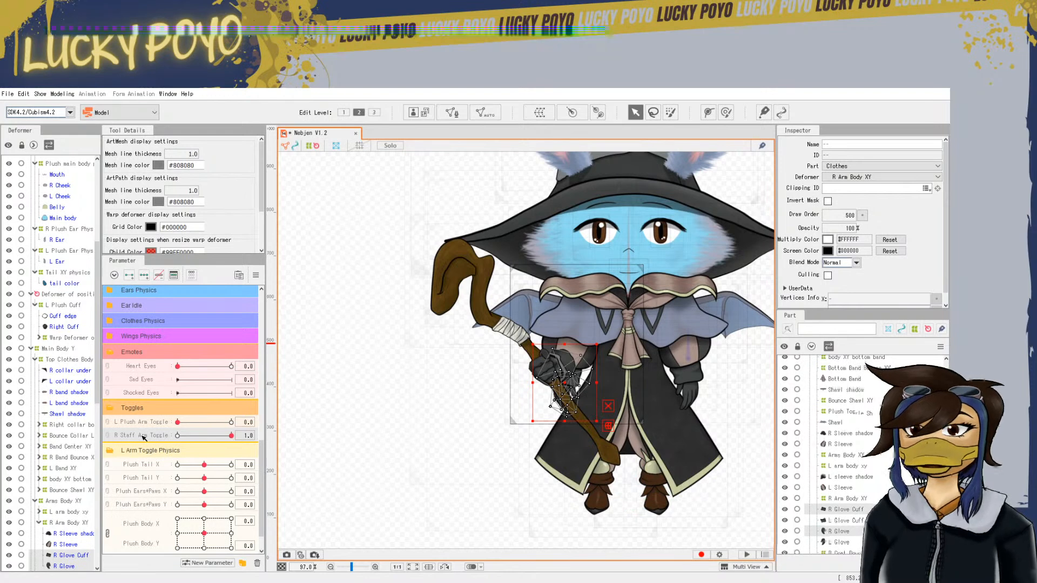
pyautogui.click(132, 278)
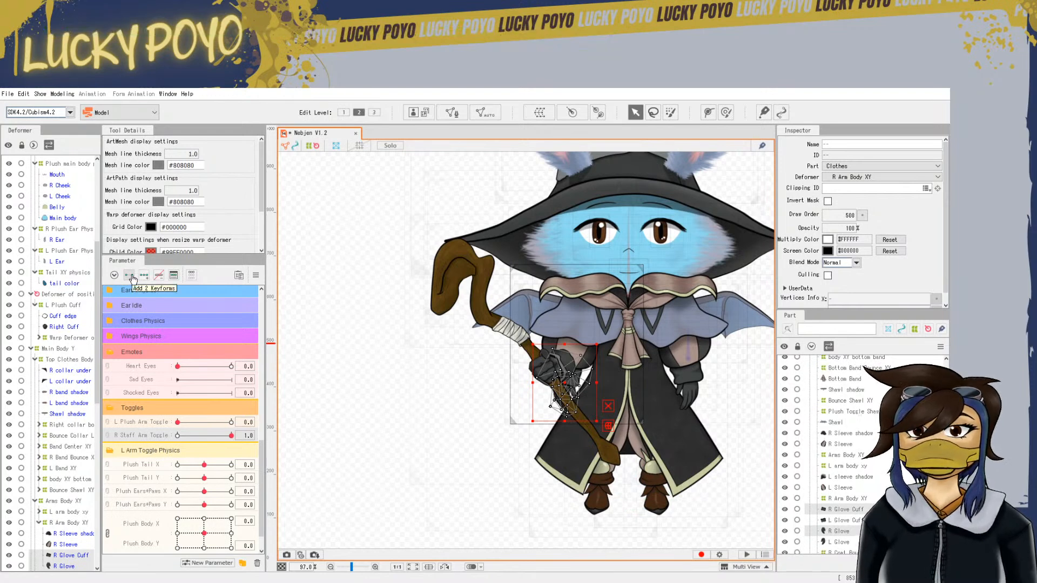
pyautogui.click(178, 436)
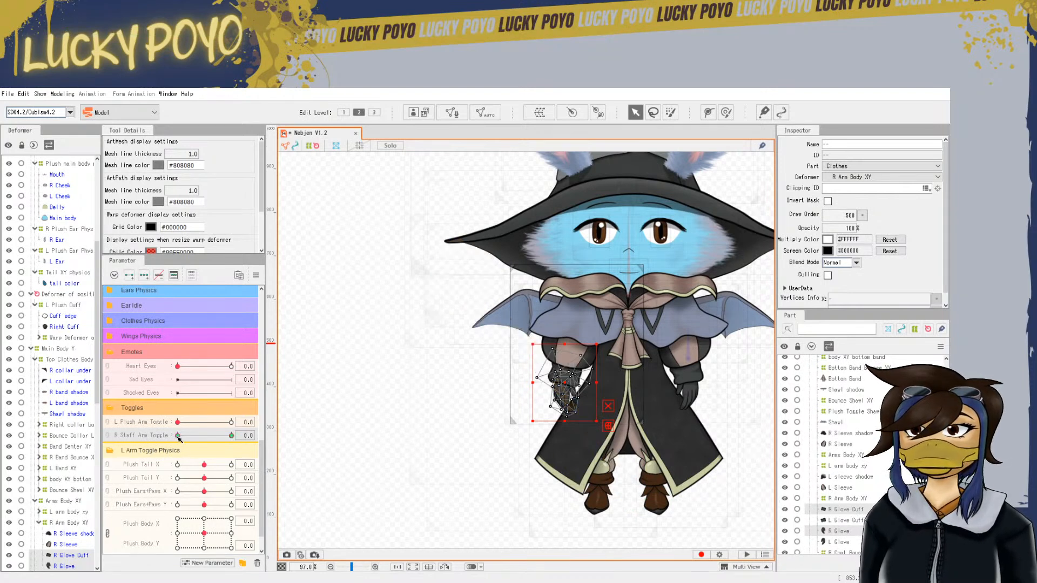
pyautogui.click(232, 436)
pyautogui.click(852, 228)
pyautogui.write('0')
pyautogui.press('Return')
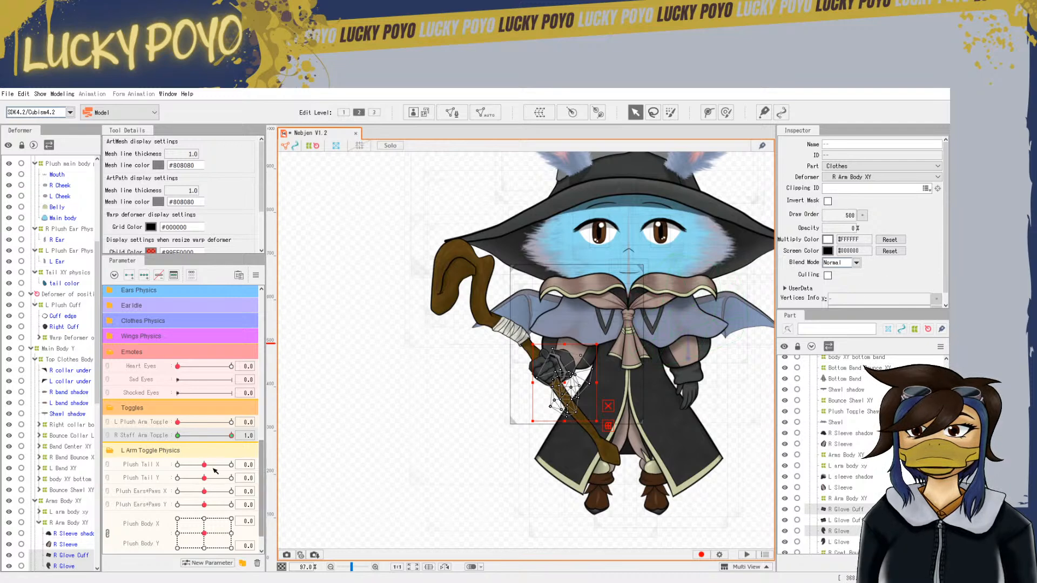
pyautogui.moveTo(178, 436); pyautogui.dragTo(252, 443)
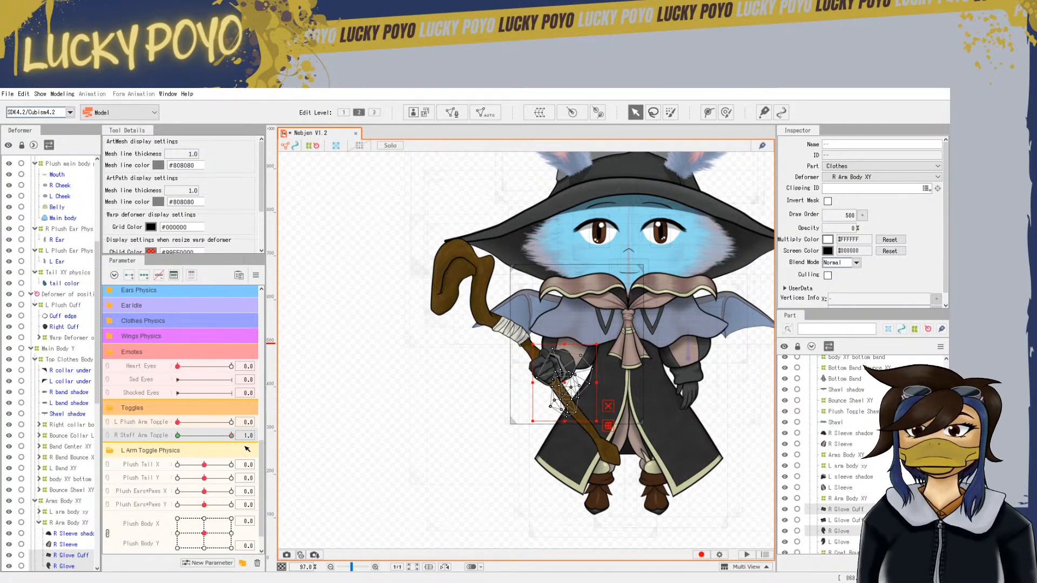
# Move the Arm R parameter group above L Arm Toggle Physics and rename it R Arm Toggle
pyautogui.scroll(2, 111, 457)
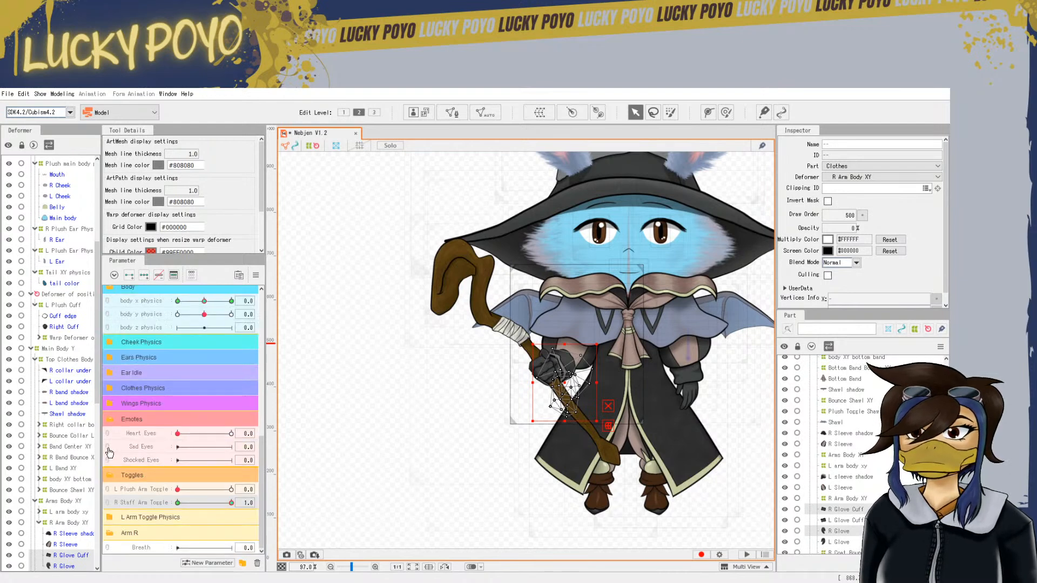
pyautogui.scroll(1, 134, 516)
pyautogui.scroll(-1, 134, 513)
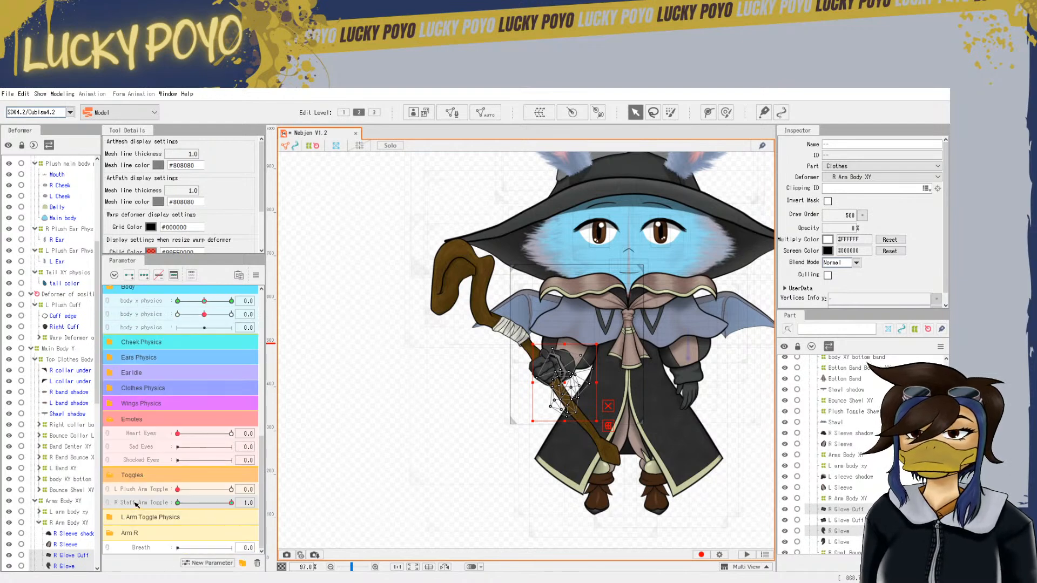
pyautogui.click(135, 534)
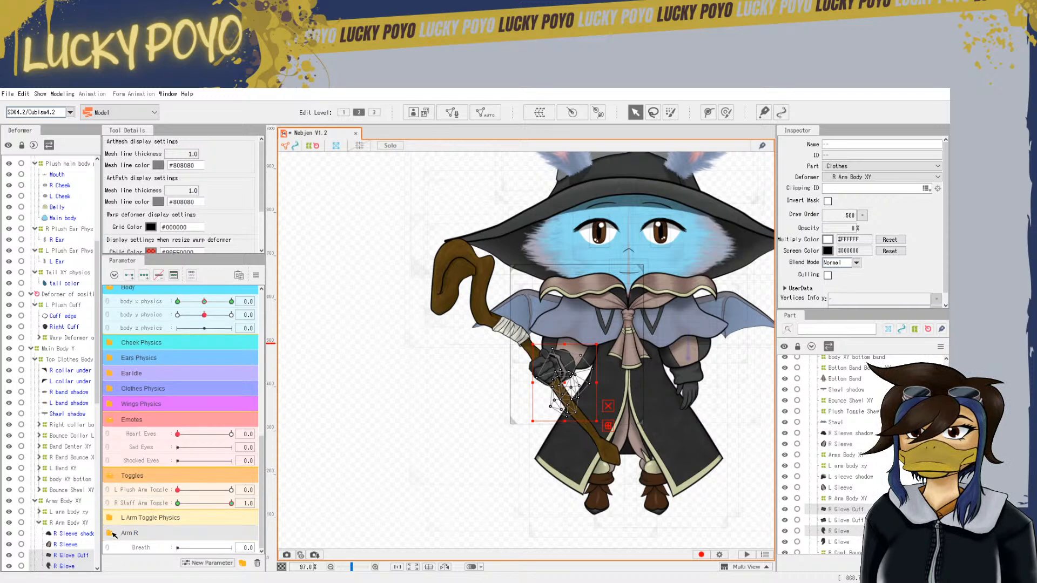
pyautogui.moveTo(115, 539); pyautogui.dragTo(130, 524)
pyautogui.doubleClick(140, 530)
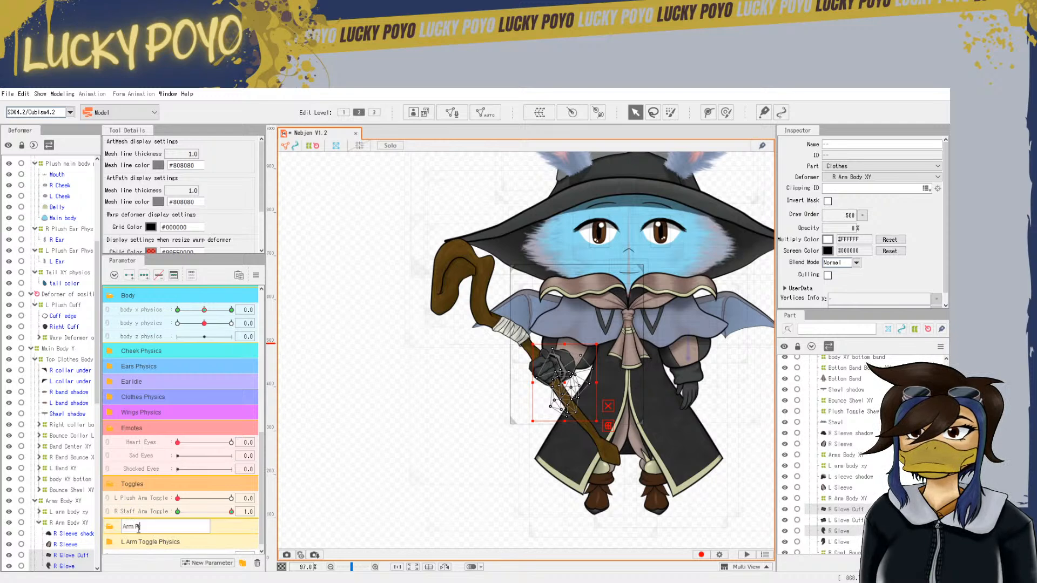
pyautogui.press('BackSpace')
pyautogui.press('BackSpace')
pyautogui.press('BackSpace')
pyautogui.press('BackSpace')
pyautogui.press('BackSpace')
pyautogui.write('R Arm')
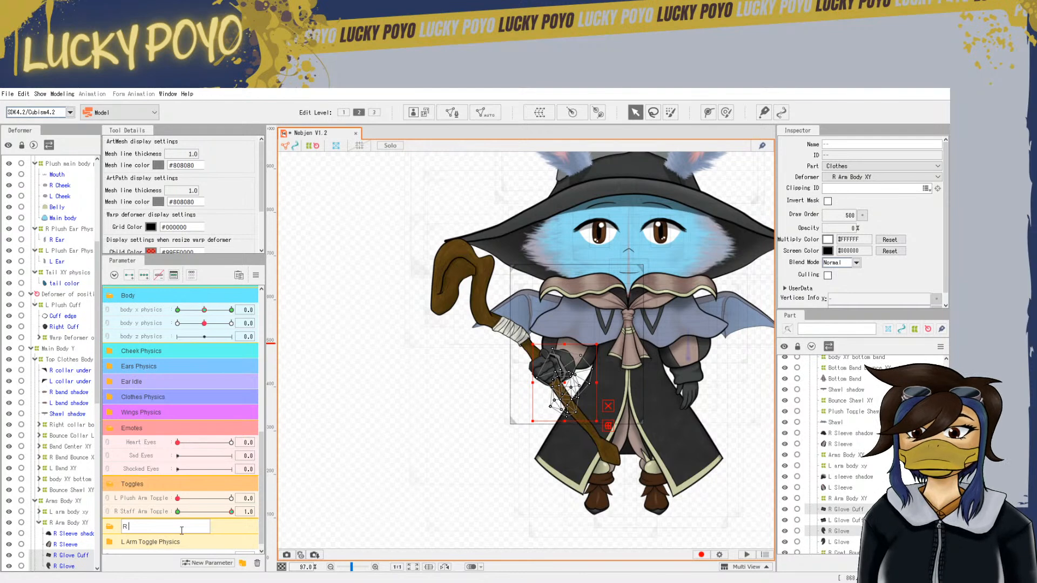
pyautogui.write(' Toggle P')
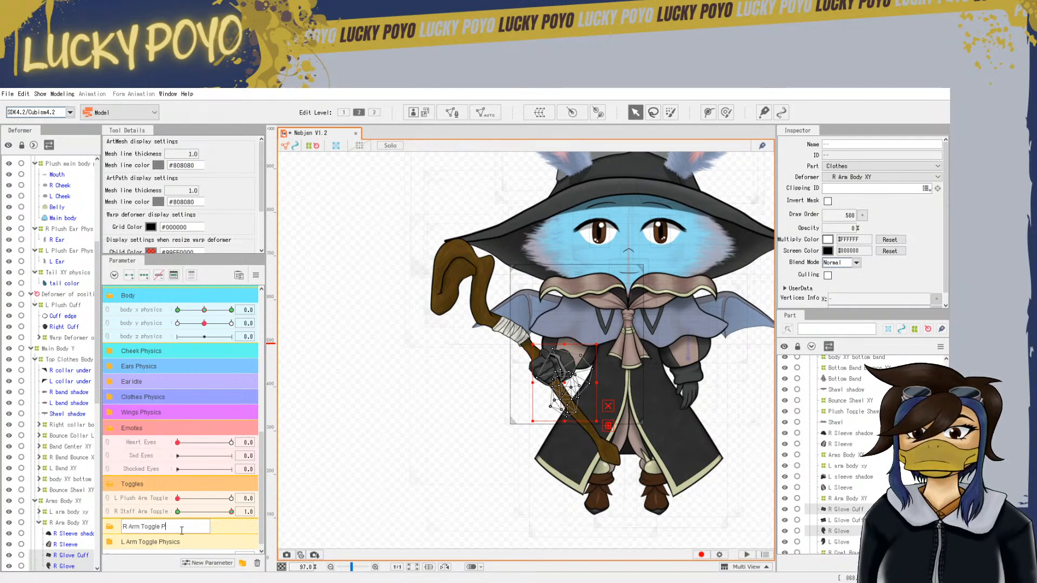
pyautogui.press('BackSpace')
pyautogui.press('Return')
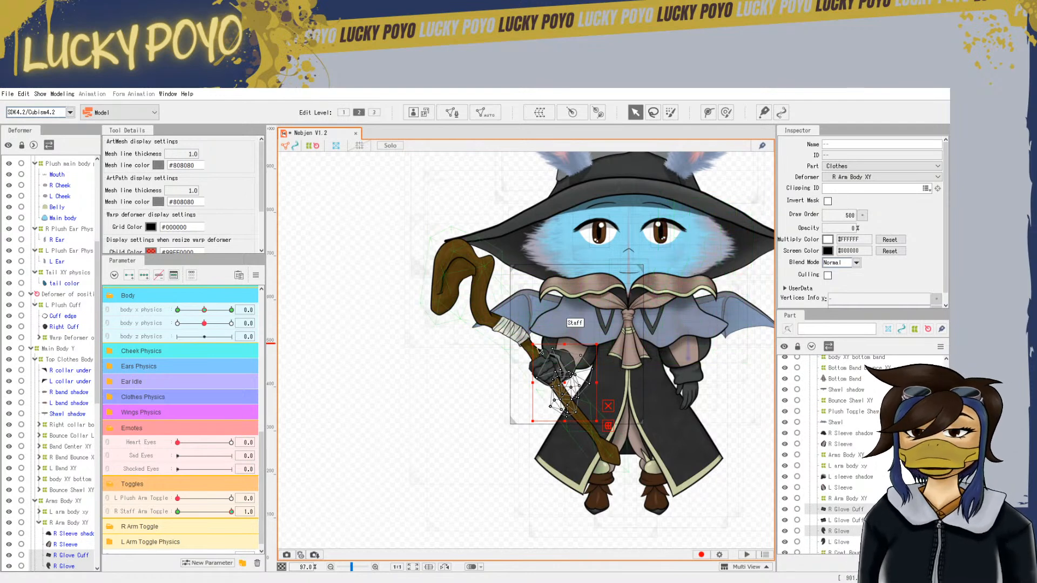
# Create the parameters Staff Arm Toggle X and Staff Arm Toggle Y in the R Arm Toggle group
pyautogui.click(143, 527)
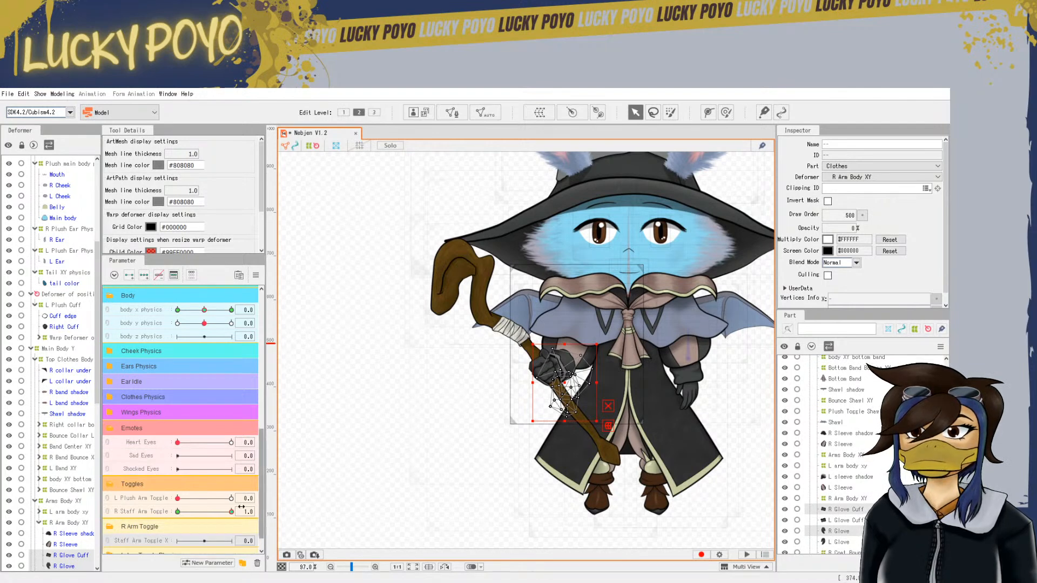
pyautogui.scroll(-1, 176, 510)
pyautogui.rightClick(153, 517)
pyautogui.click(195, 546)
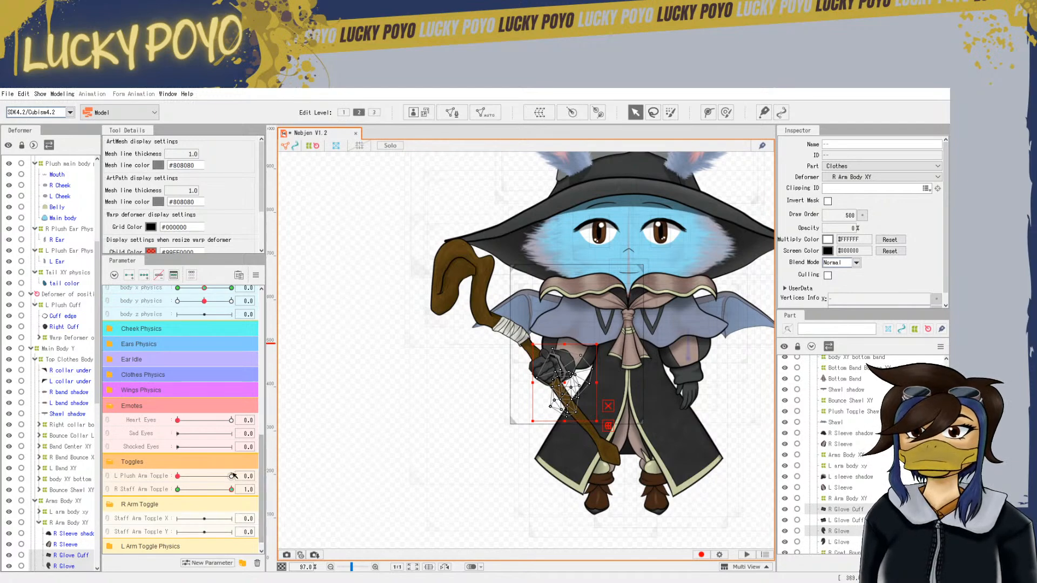
# Collapse the Nebjen Plush and Left arm Plush Toggle part folders and select the Main Right arm staff XY deformer
pyautogui.scroll(2, 151, 504)
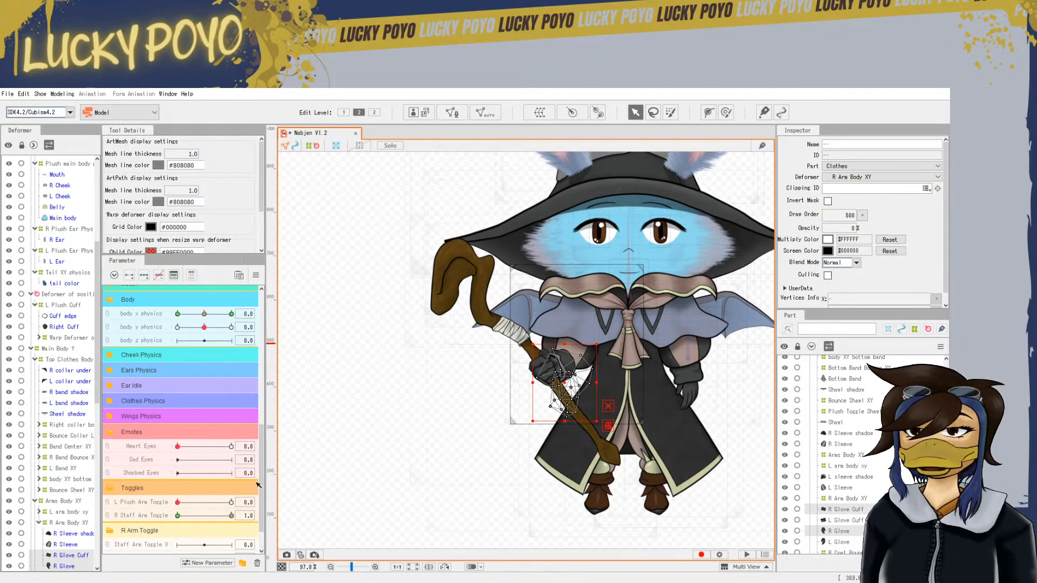
pyautogui.scroll(-1, 261, 508)
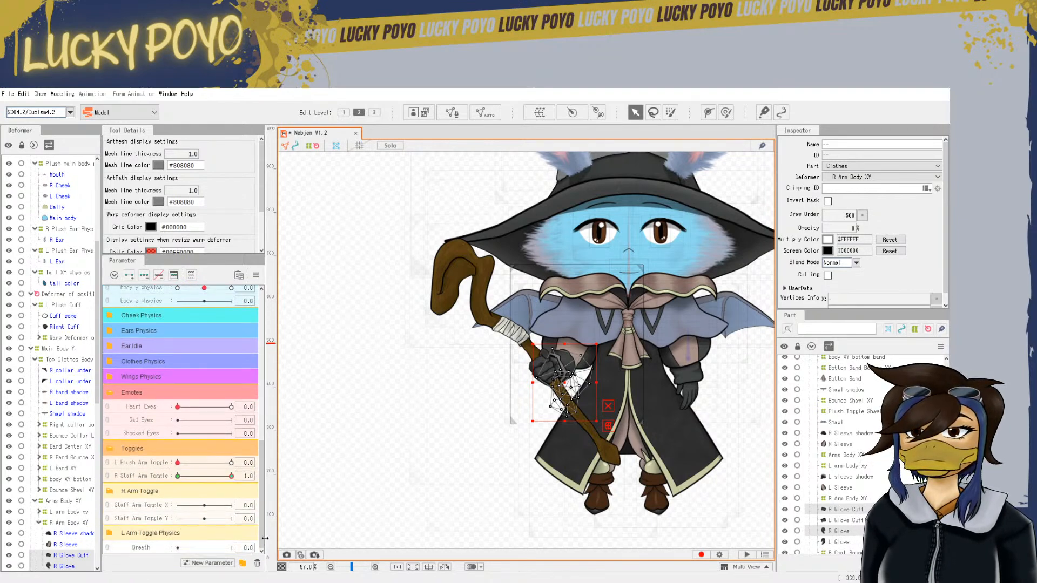
pyautogui.click(151, 509)
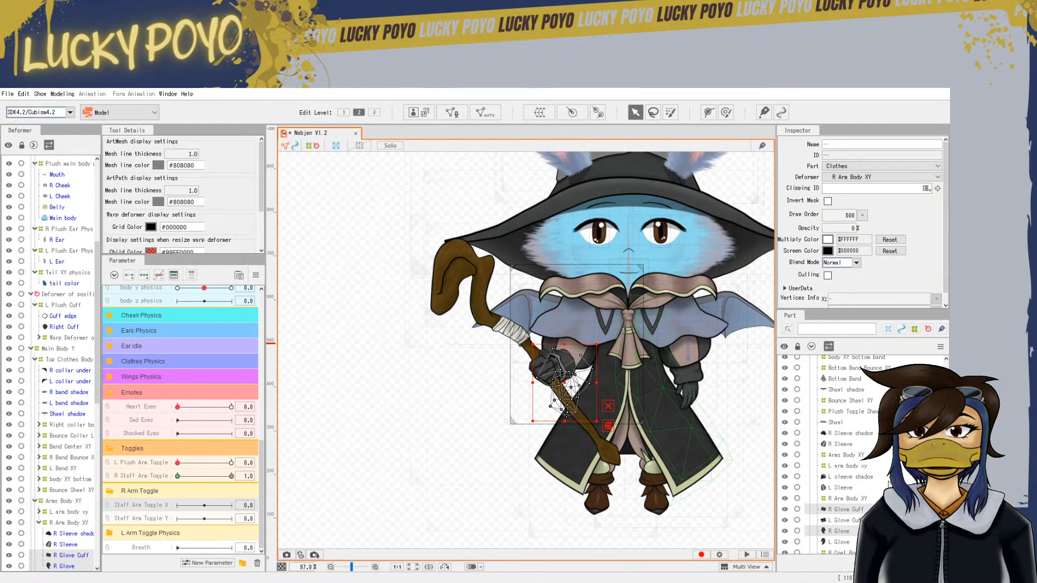
pyautogui.scroll(5, 867, 508)
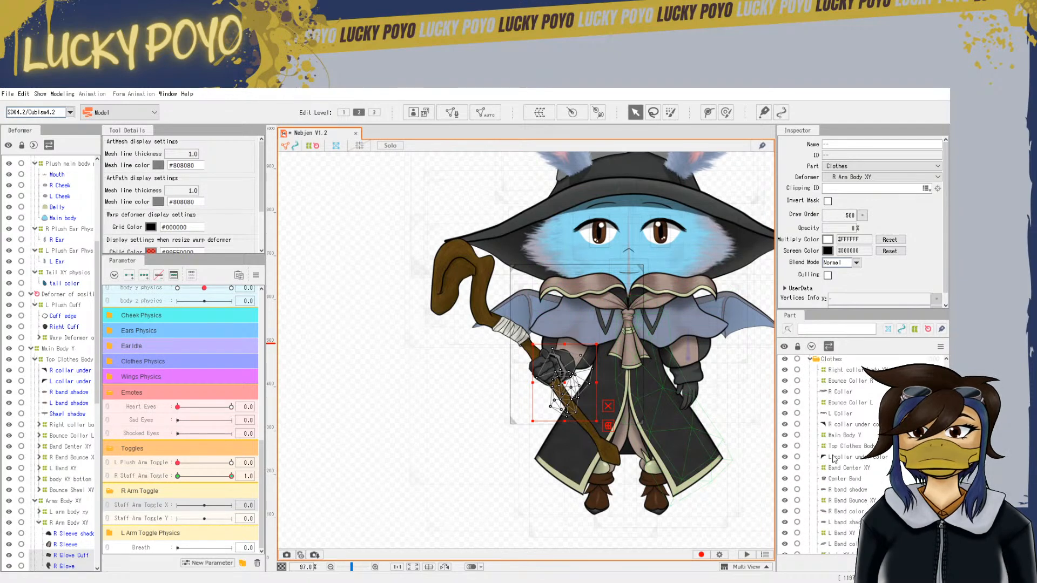
pyautogui.scroll(-10, 833, 459)
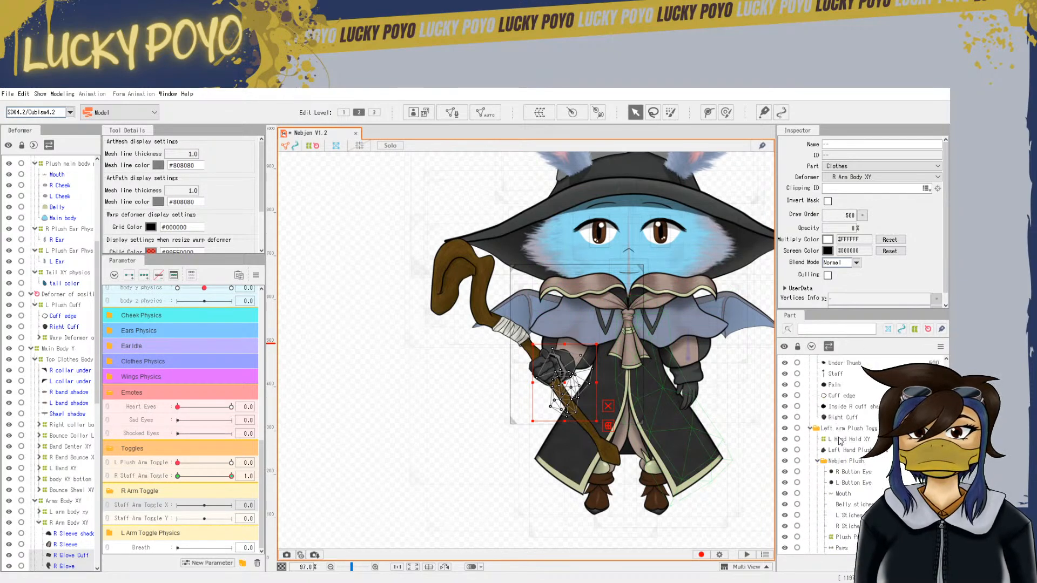
pyautogui.click(818, 460)
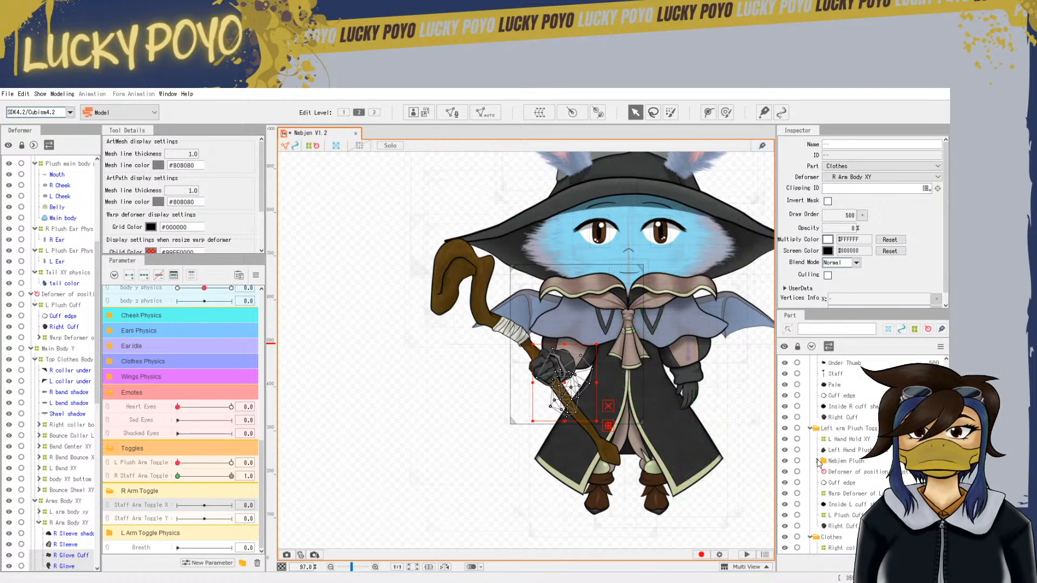
pyautogui.click(810, 428)
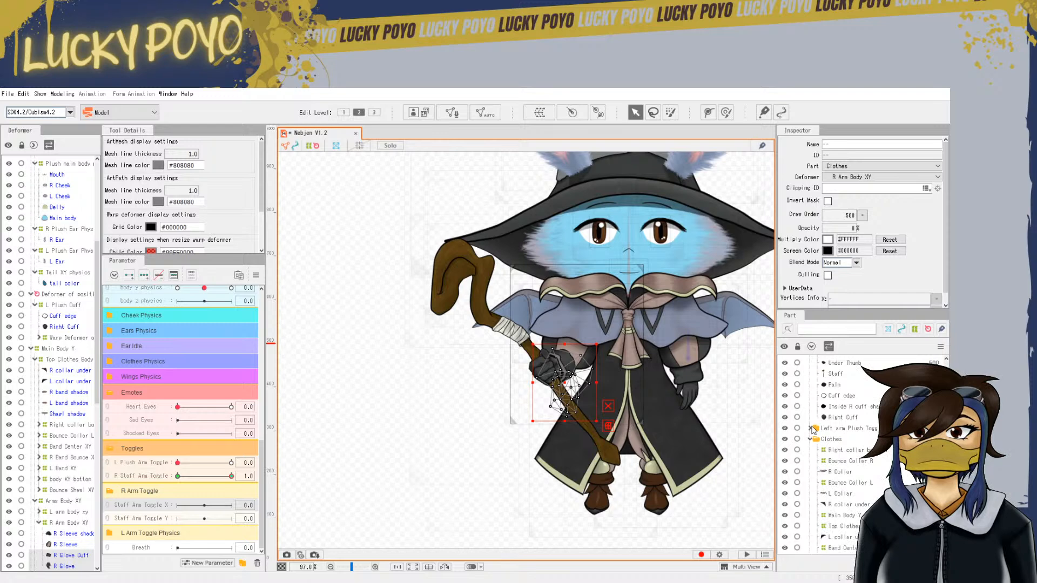
pyautogui.scroll(3, 823, 422)
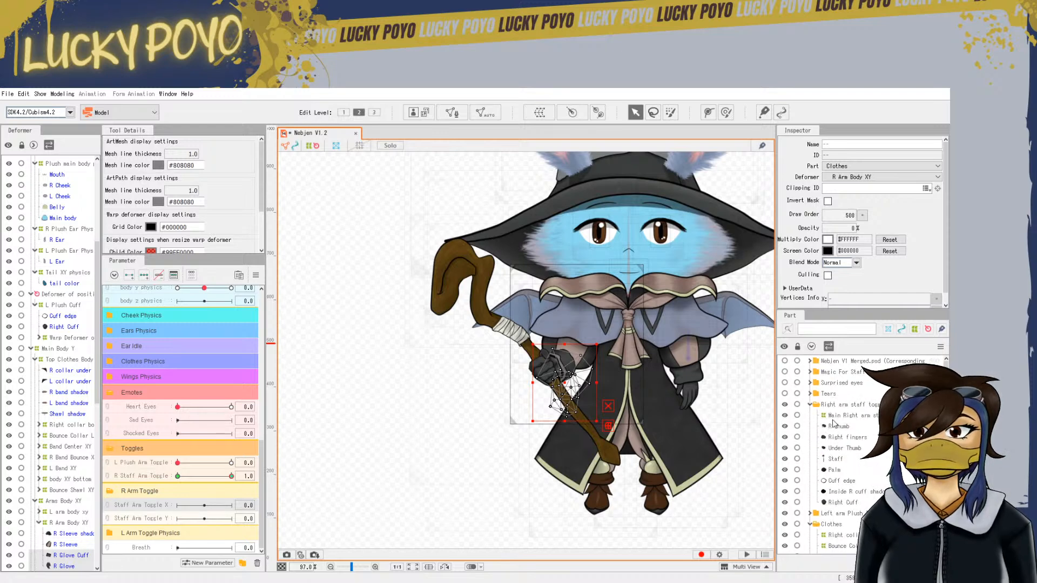
pyautogui.click(843, 417)
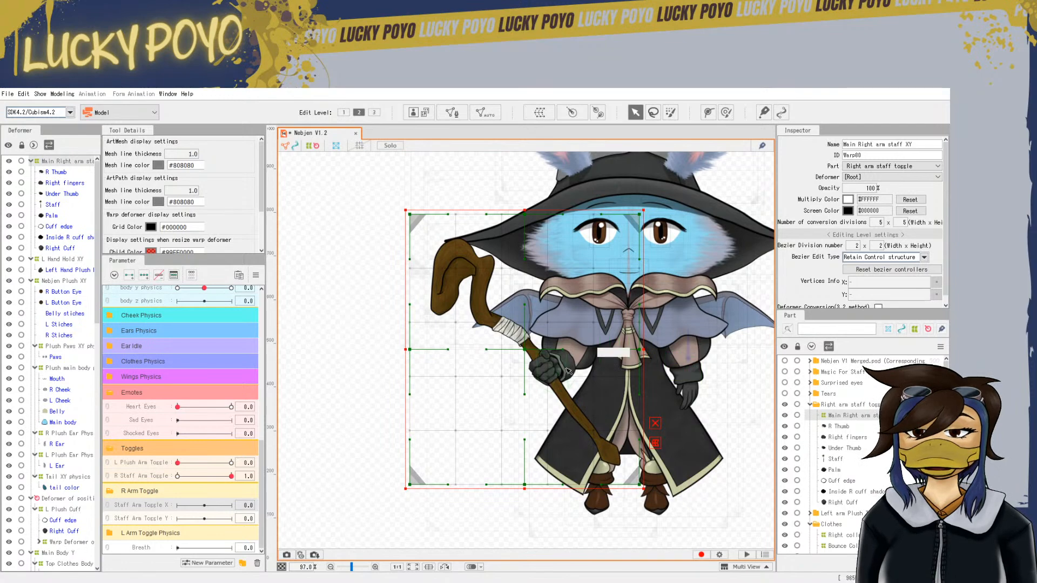
# Create a warp deformer named R Sleeve Toggle XY around the R Sleeve mesh, with 7 x 7 conversion and 4 x 4 Bezier divisions
pyautogui.click(582, 358)
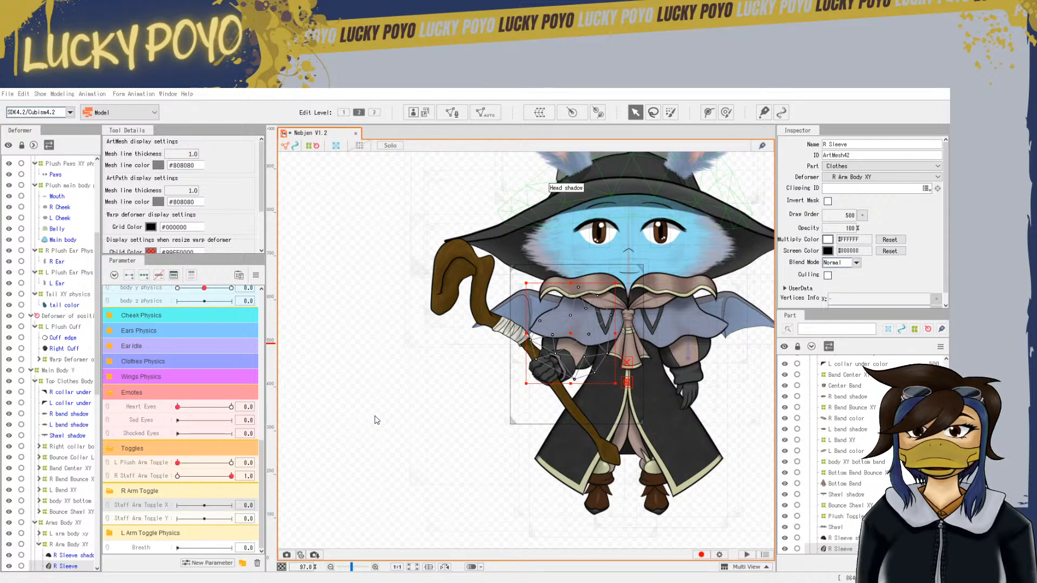
pyautogui.click(484, 432)
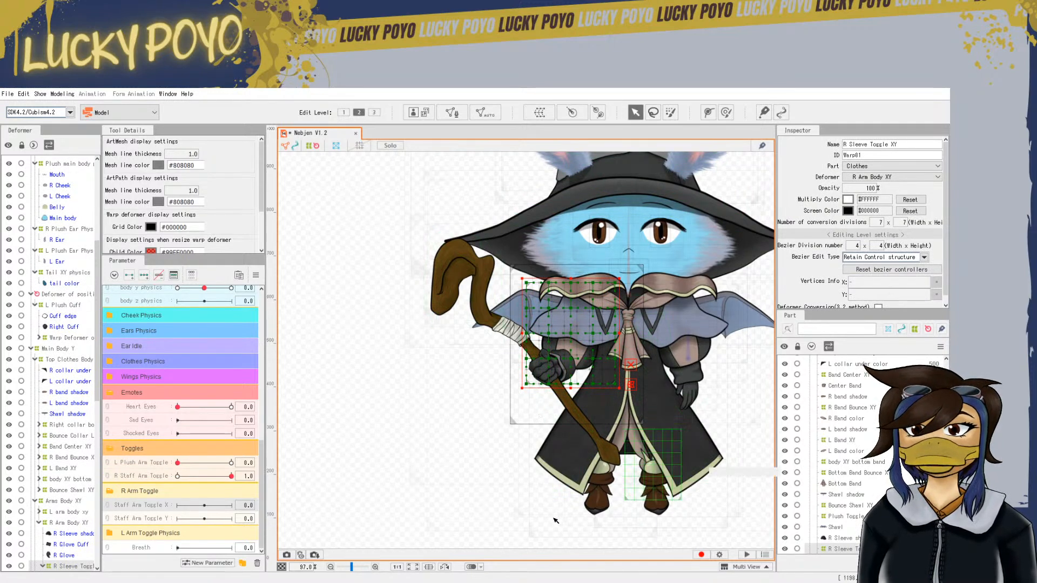
pyautogui.scroll(-3, 852, 363)
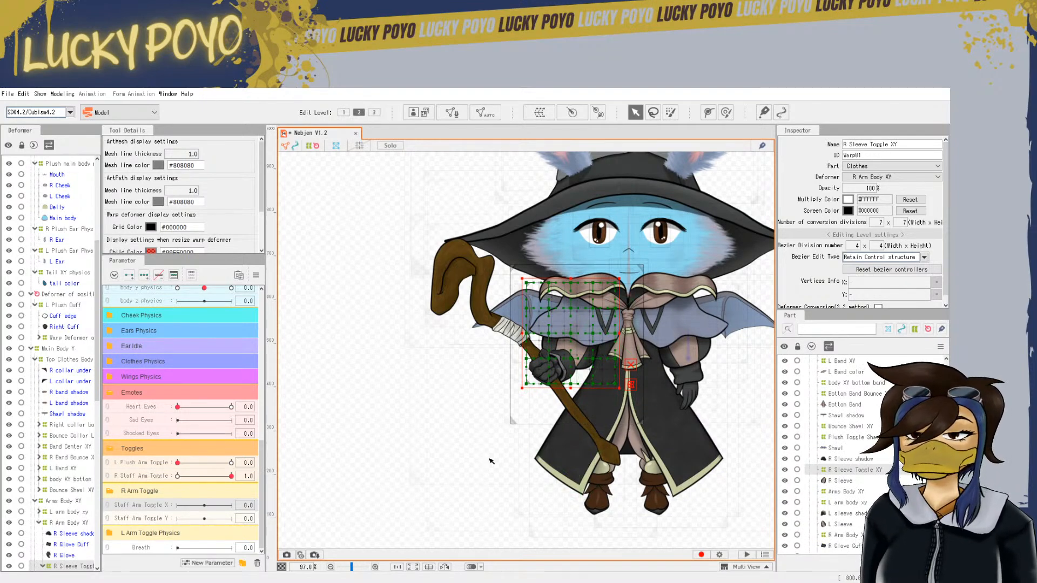
# Add three keyforms on both Staff Arm Toggle X and Staff Arm Toggle Y for the R Sleeve Toggle XY deformer
pyautogui.scroll(5, 532, 373)
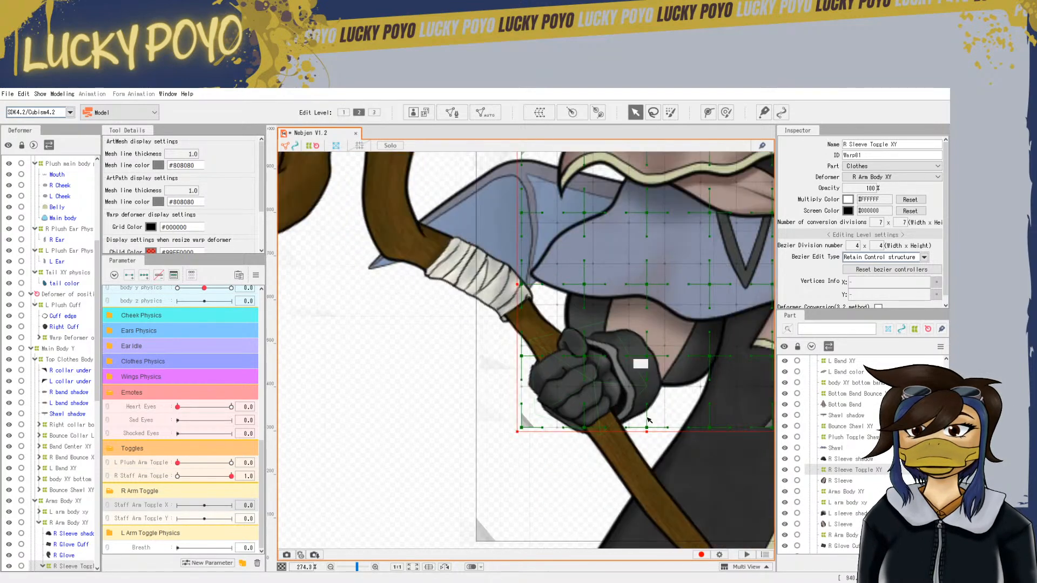
pyautogui.scroll(-4, 620, 510)
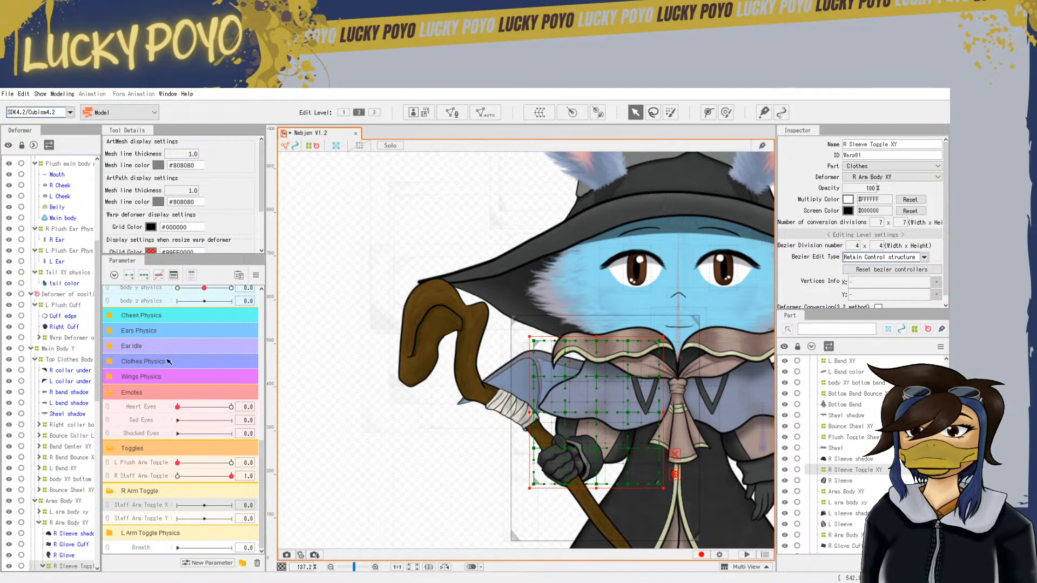
pyautogui.click(142, 281)
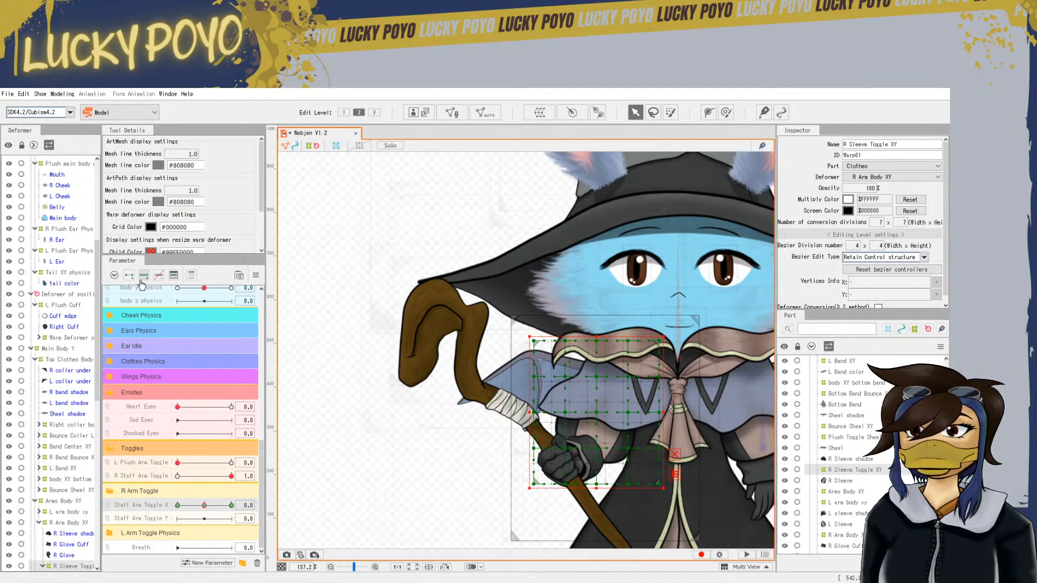
pyautogui.click(143, 277)
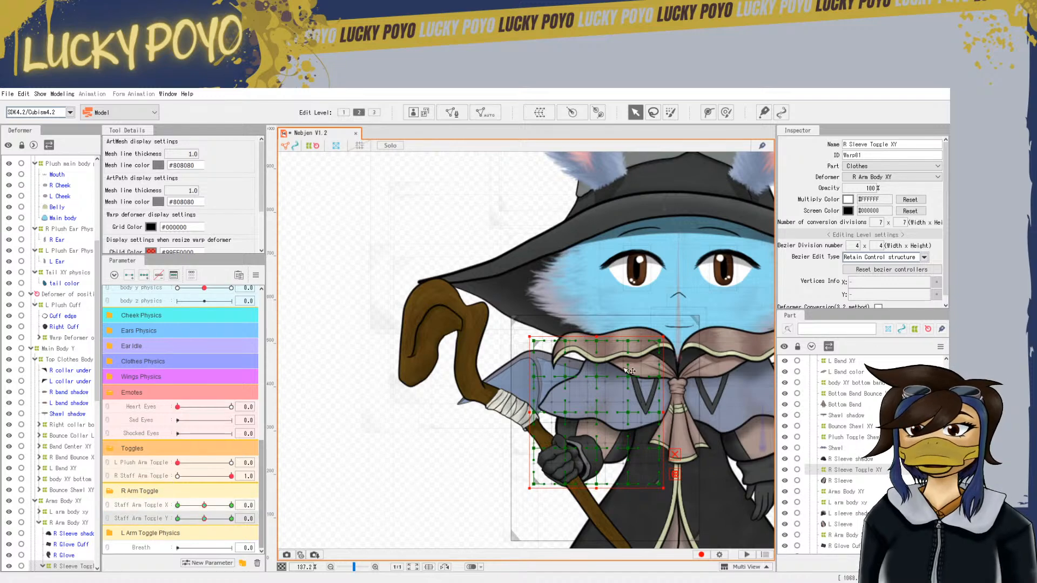
# Add three keyforms on both Staff Arm Toggle X and Staff Arm Toggle Y for the Main Right arm staff XY deformer
pyautogui.click(461, 312)
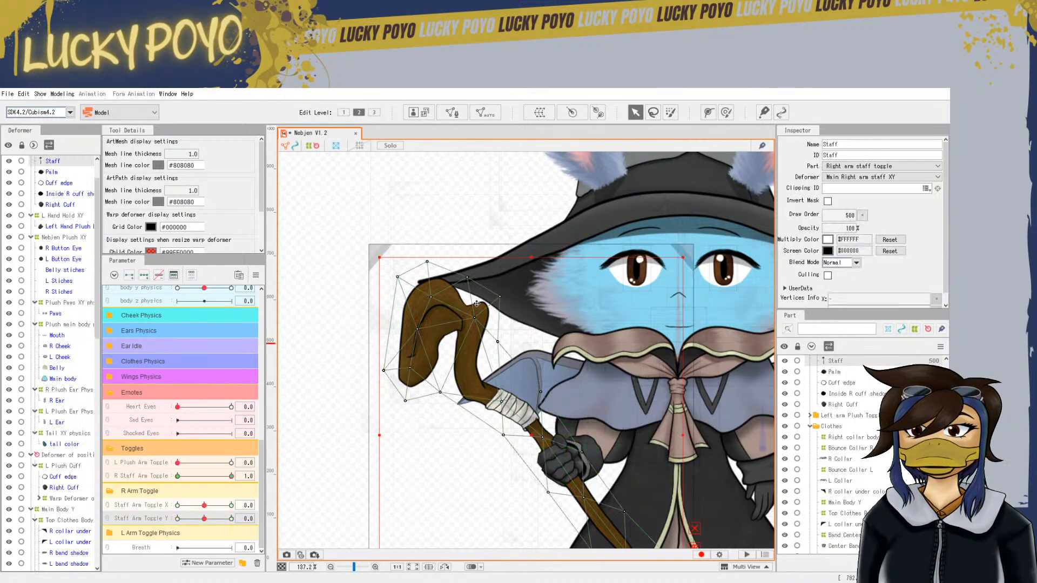
pyautogui.click(372, 247)
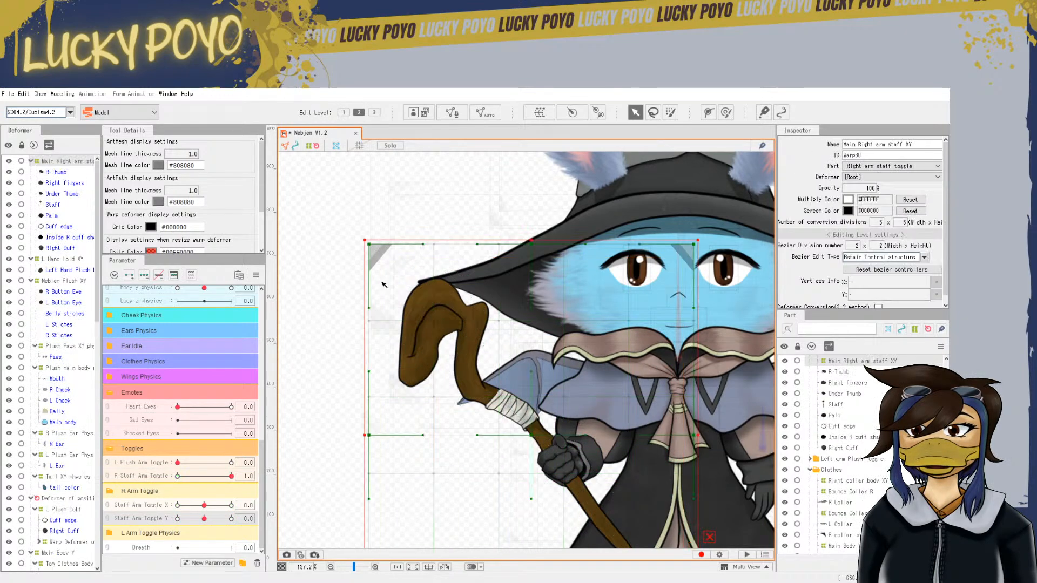
pyautogui.click(151, 506)
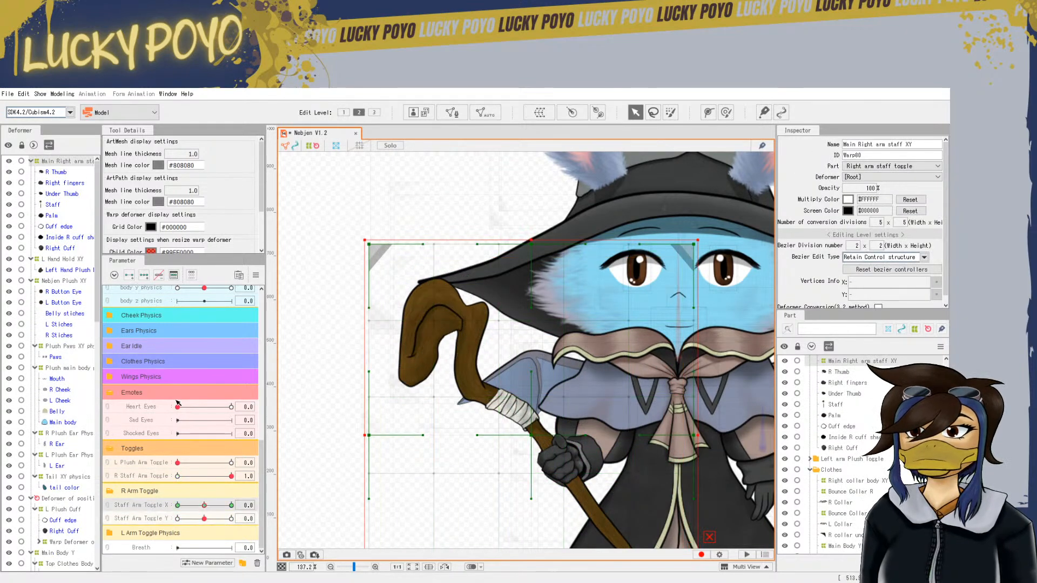
pyautogui.click(151, 519)
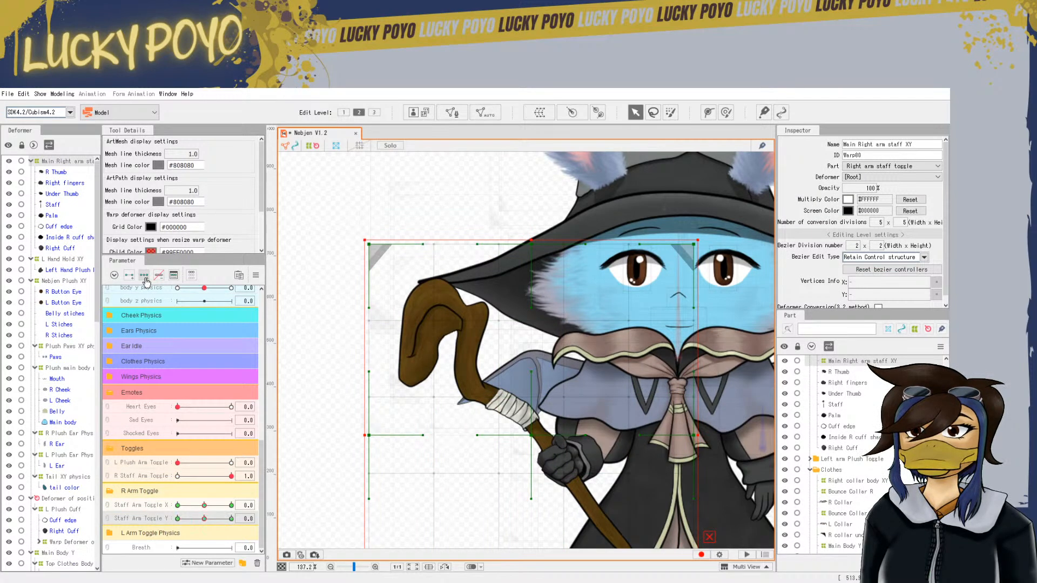
pyautogui.scroll(-2, 503, 444)
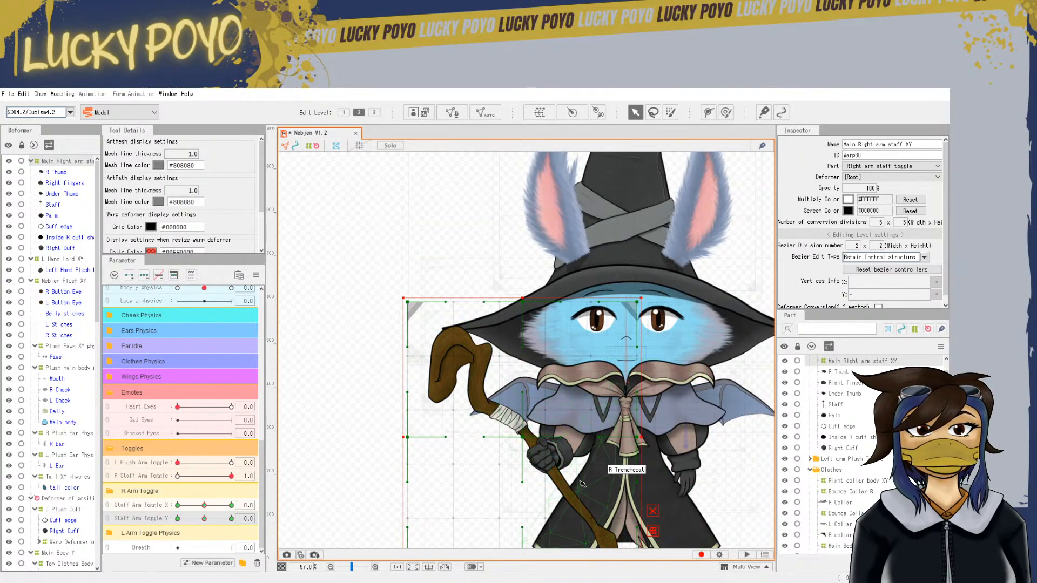
pyautogui.moveTo(743, 483); pyautogui.dragTo(717, 439)
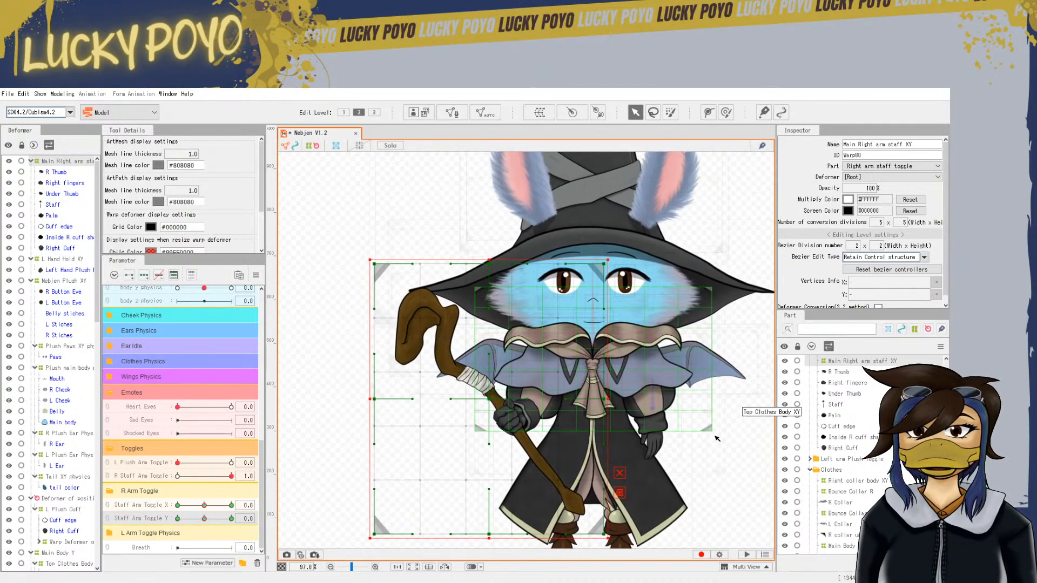